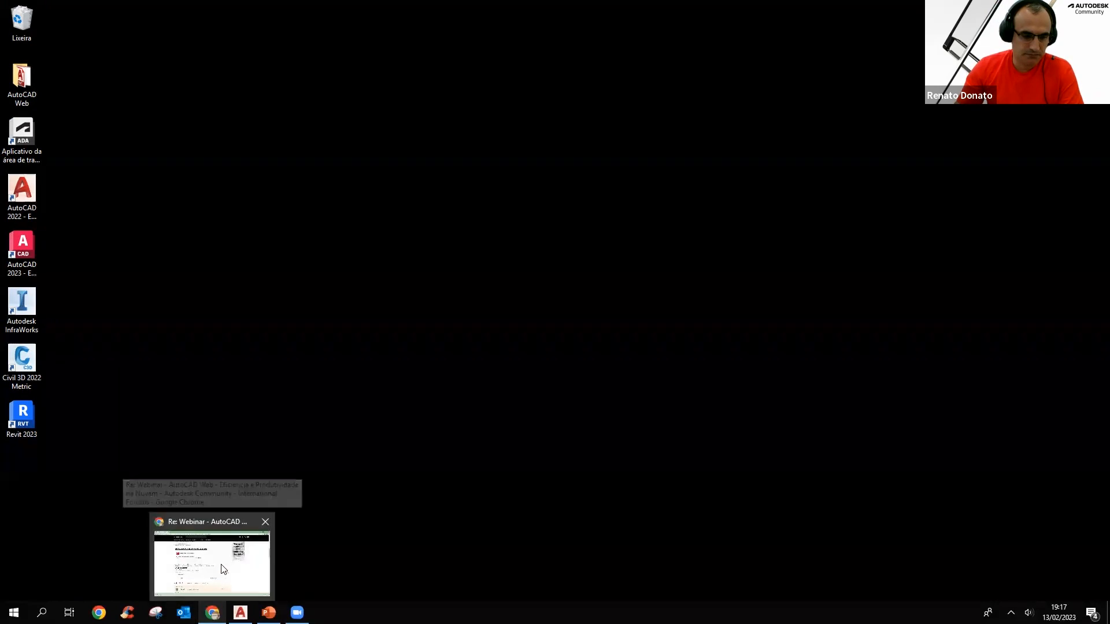
Bring up the browser window with the webinar forum post and restore it to a smaller window
left_click(214, 563)
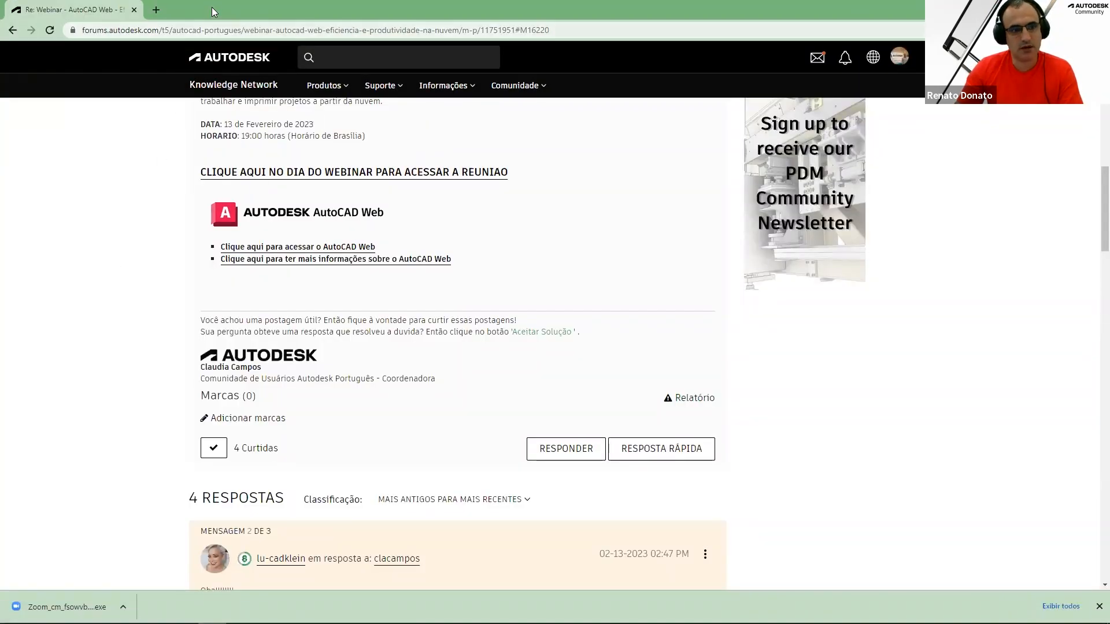
left_click(1070, 7)
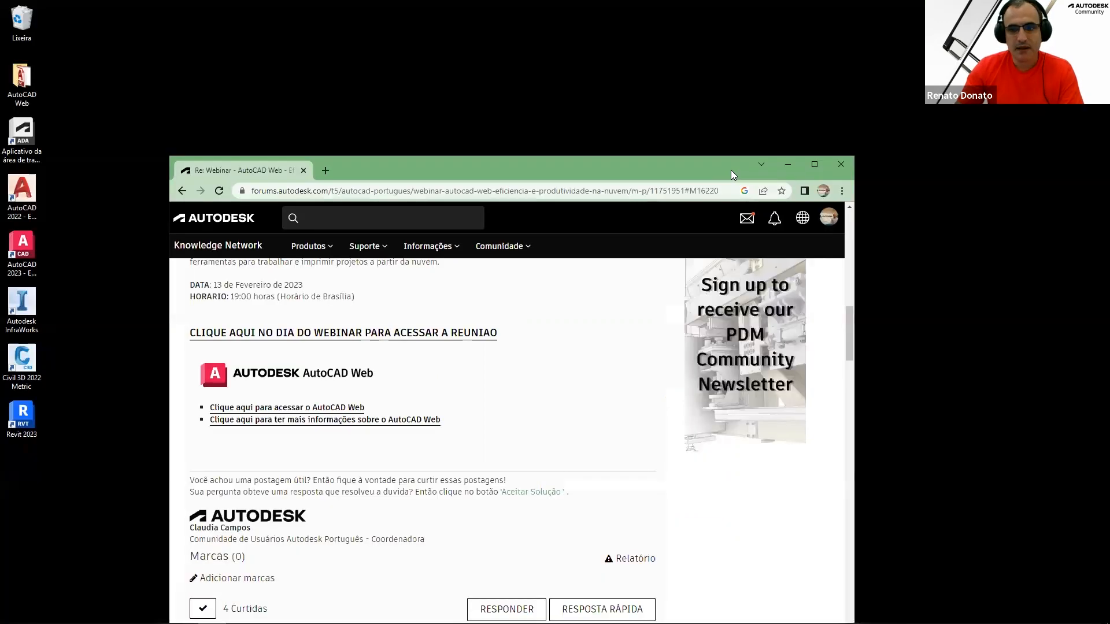
Launch AutoCAD 2023 from the desktop and always load the carrega.lsp file when asked
double_click(36, 251)
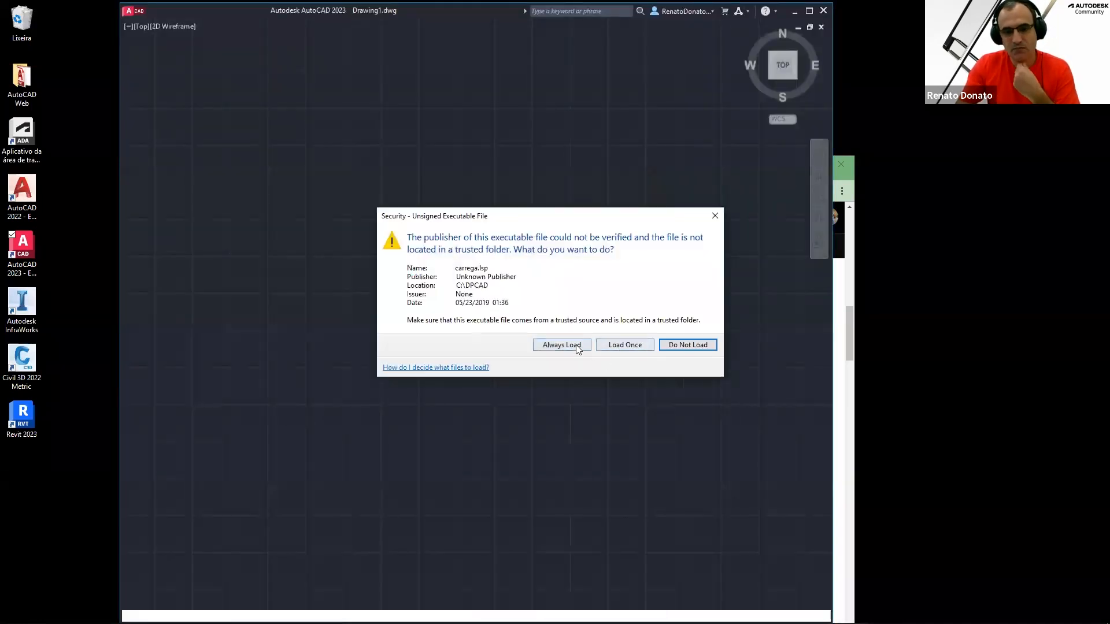
left_click(576, 344)
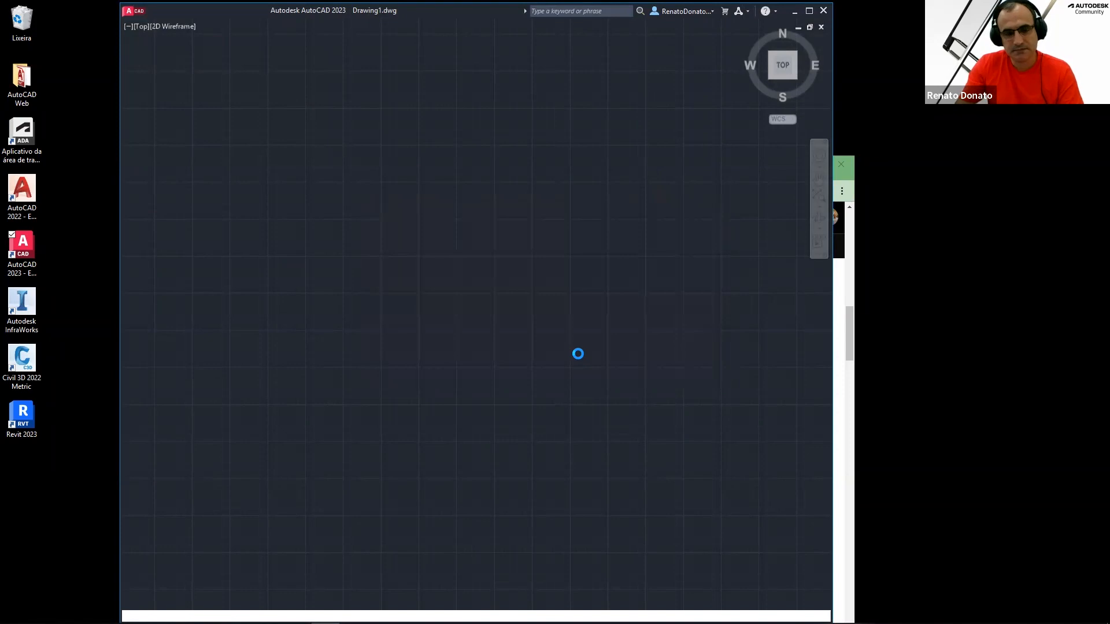
left_click(566, 347)
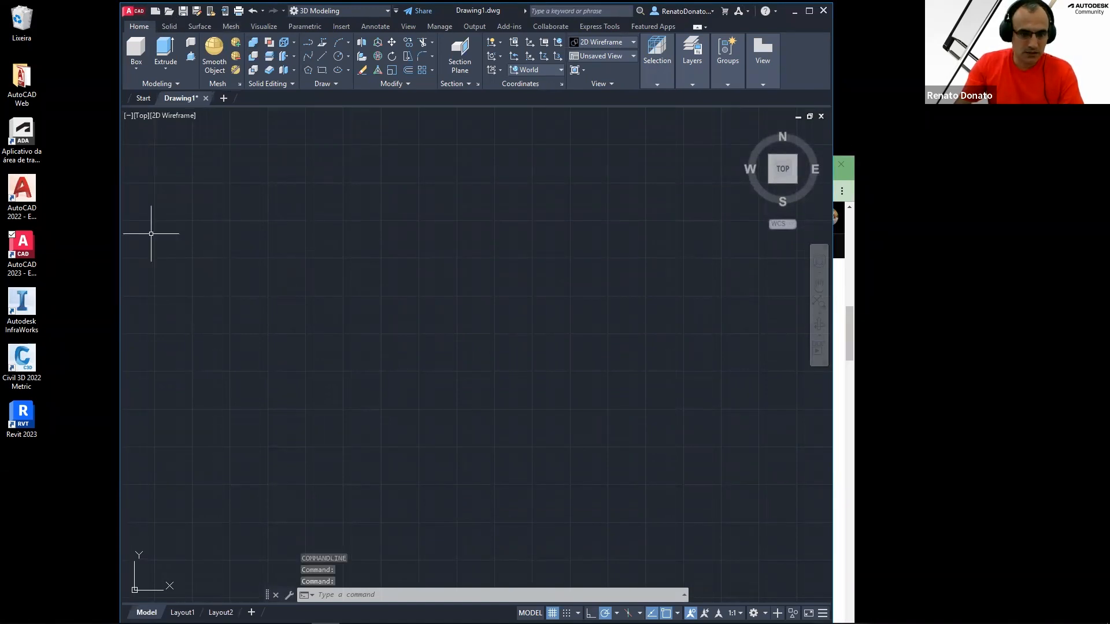
Open the Start tab and maximize the AutoCAD 2023 window
left_click(140, 97)
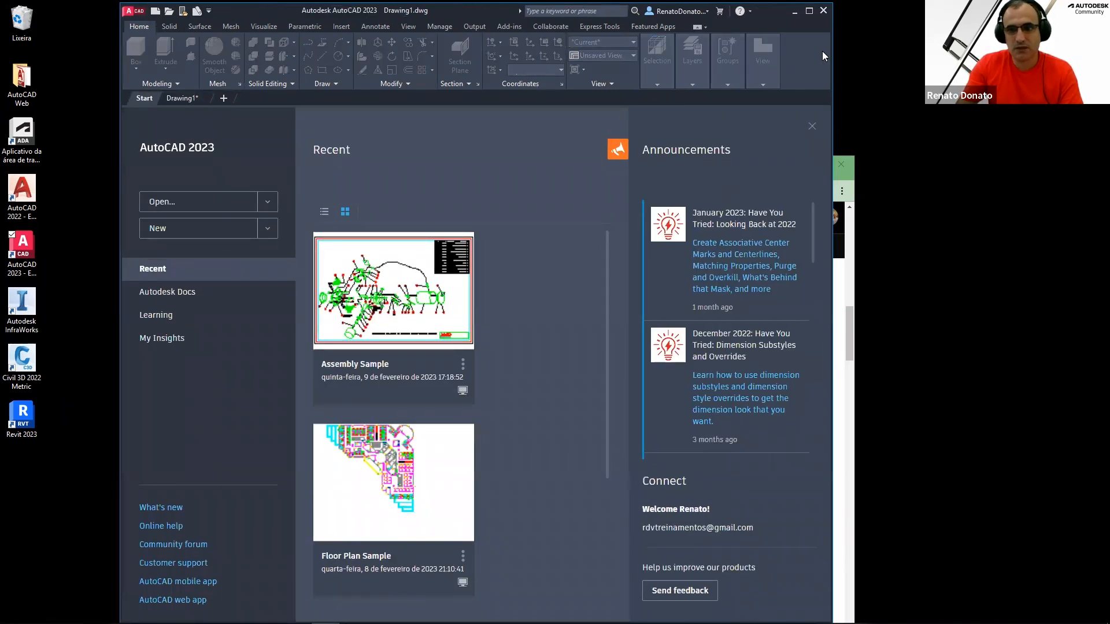
left_click(832, 19)
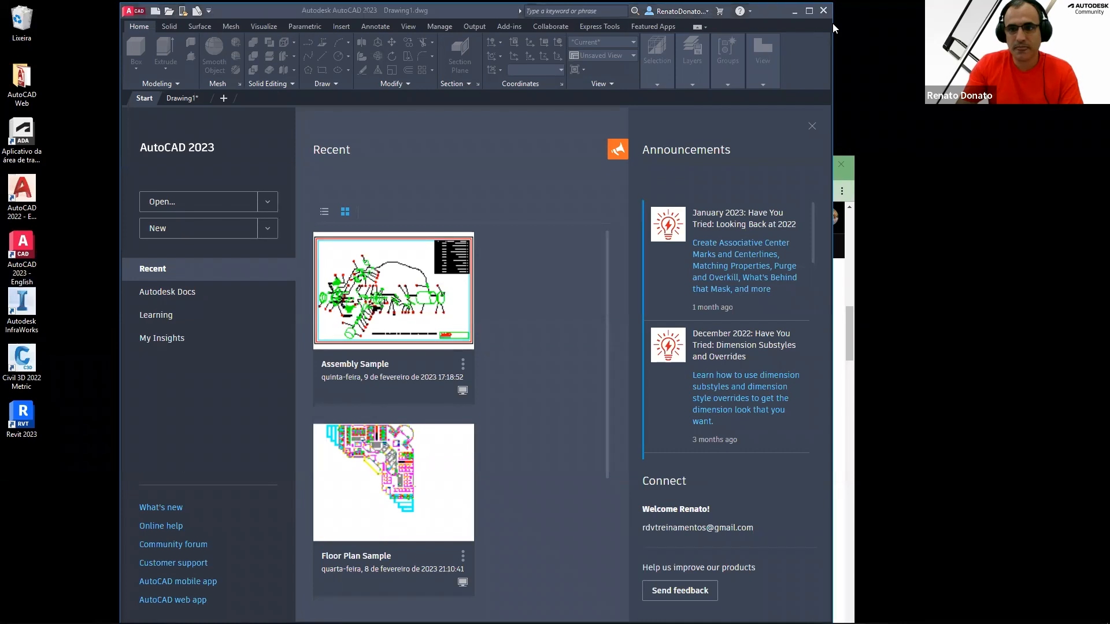
left_click(832, 23)
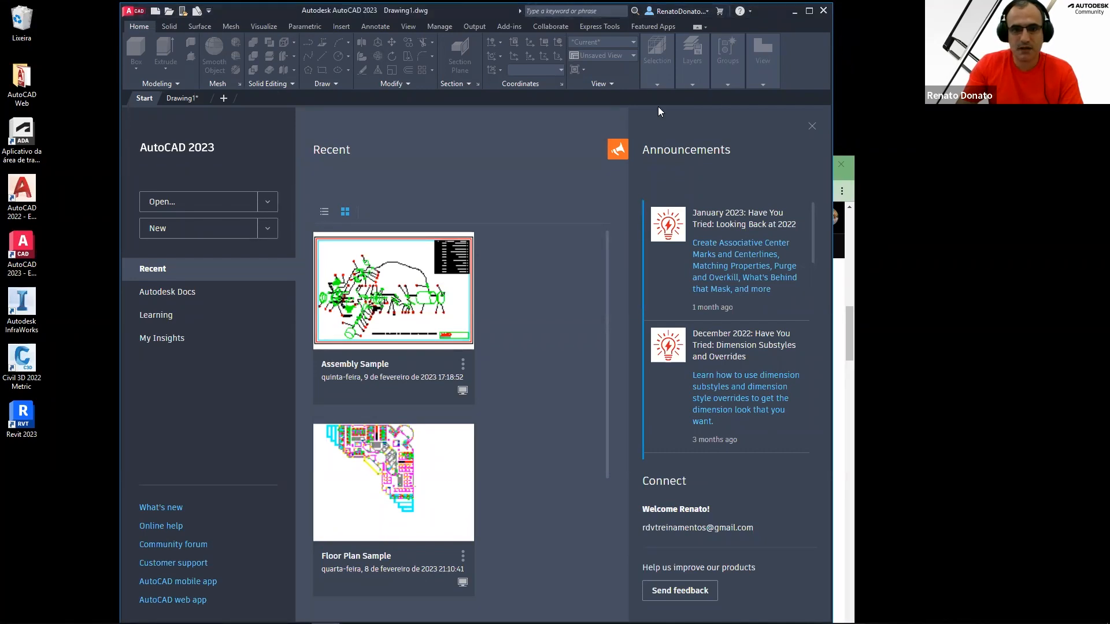
left_click_drag(274, 11, 337, 117)
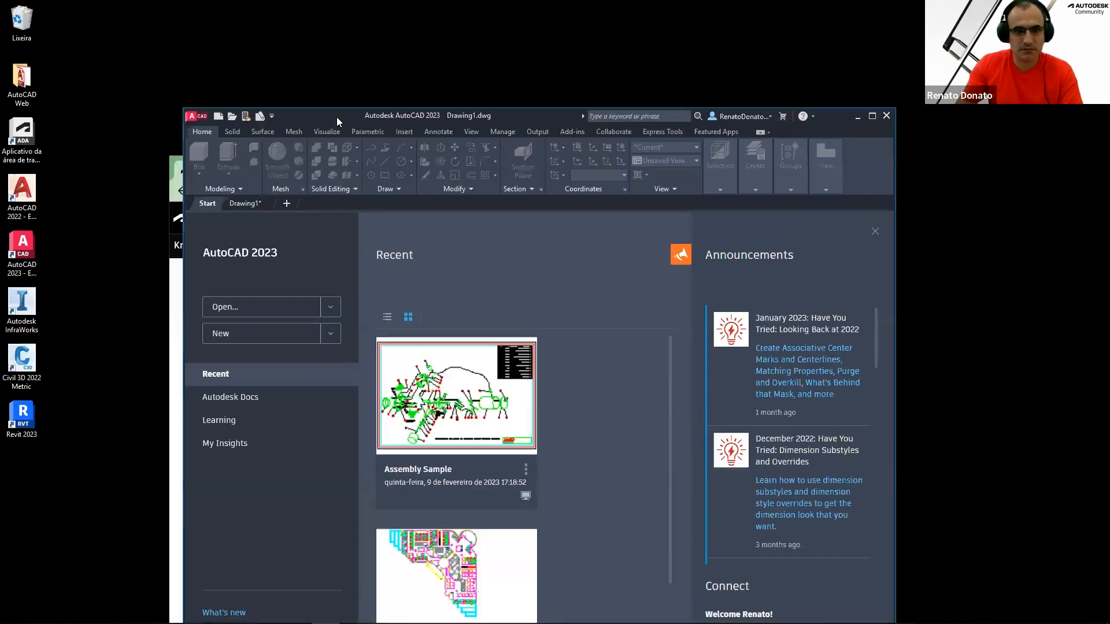
double_click(317, 115)
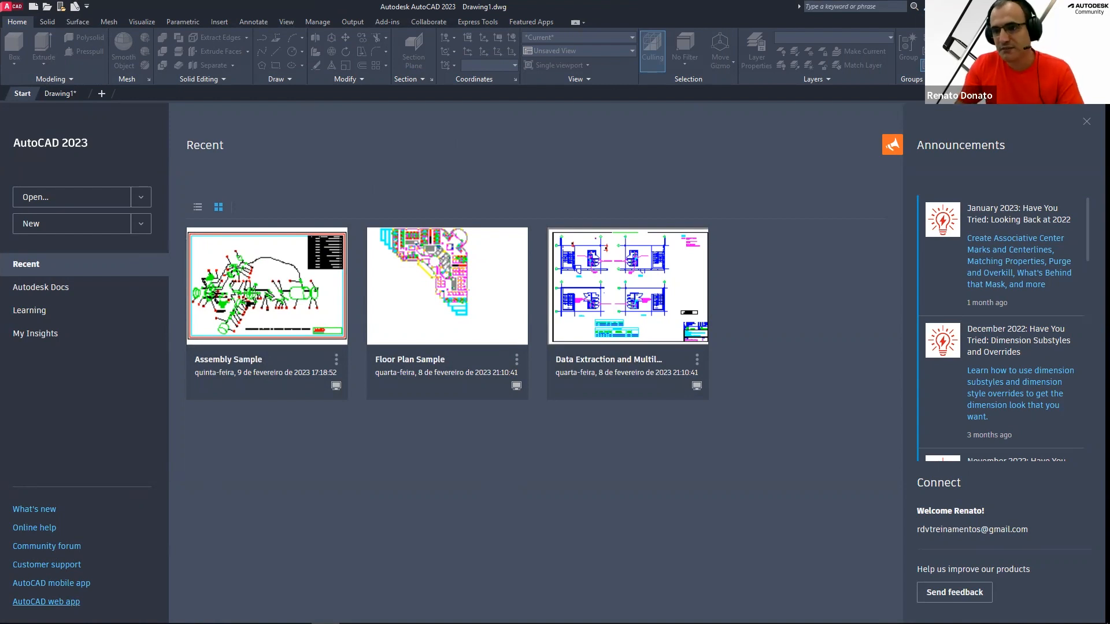
Open the AutoCAD web app from the Start page, maximize the browser, and sign in
left_click(53, 602)
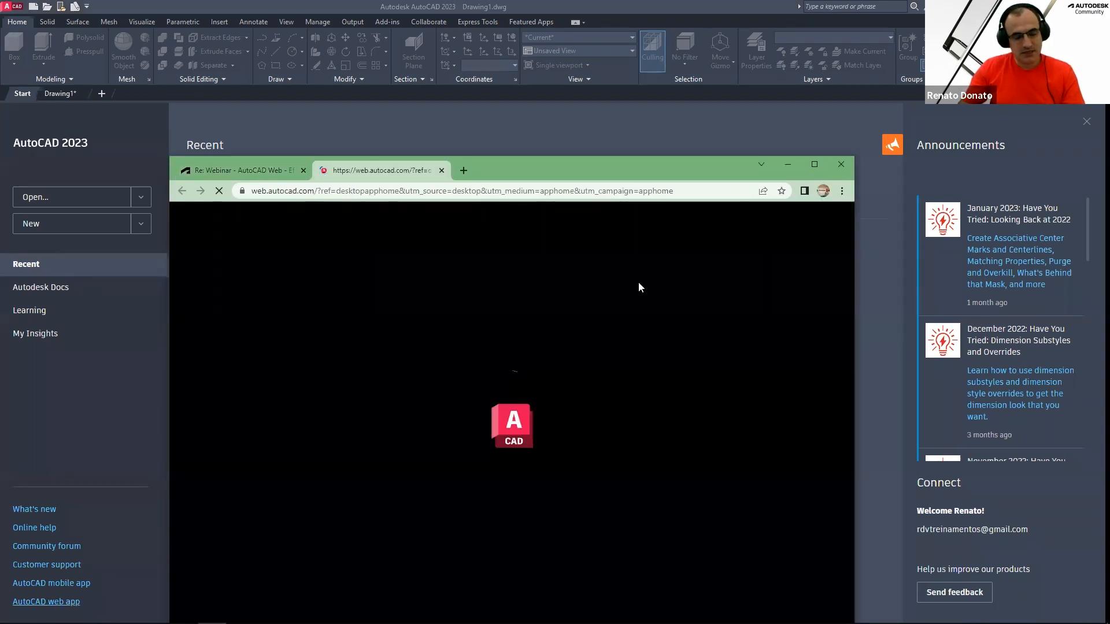
left_click(814, 164)
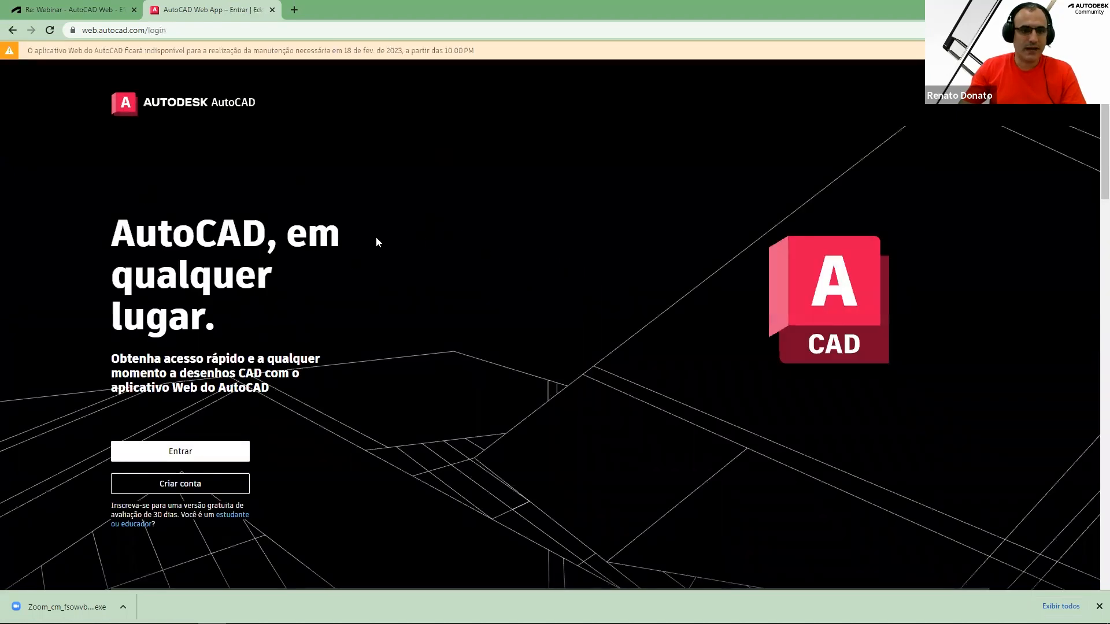
left_click(166, 449)
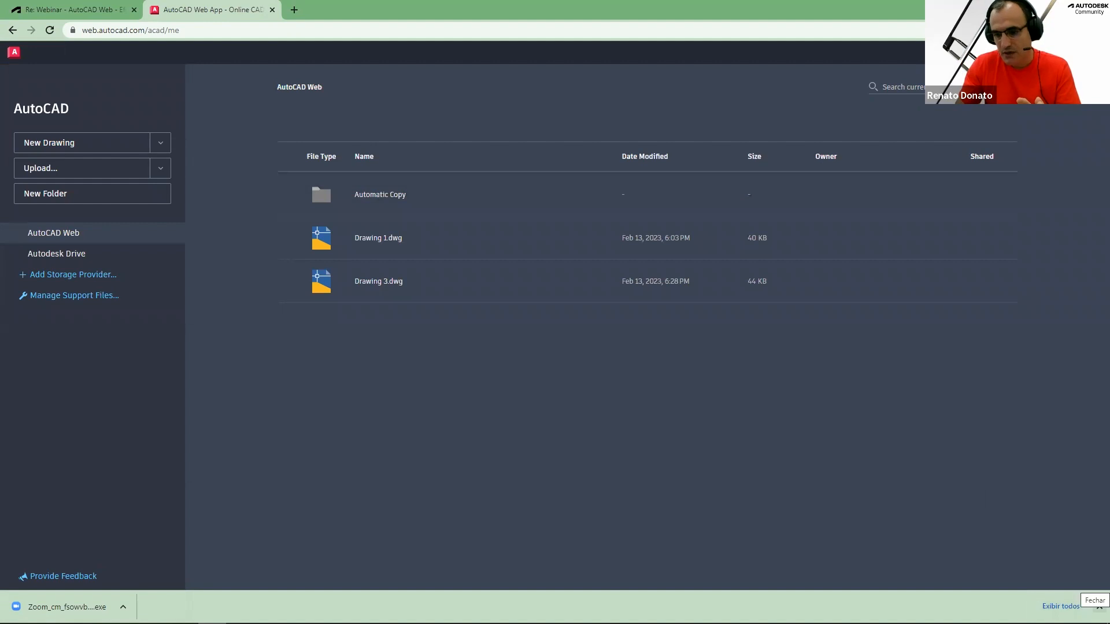
Switch back to the webinar forum tab and scroll through the announcement post
left_click(1099, 606)
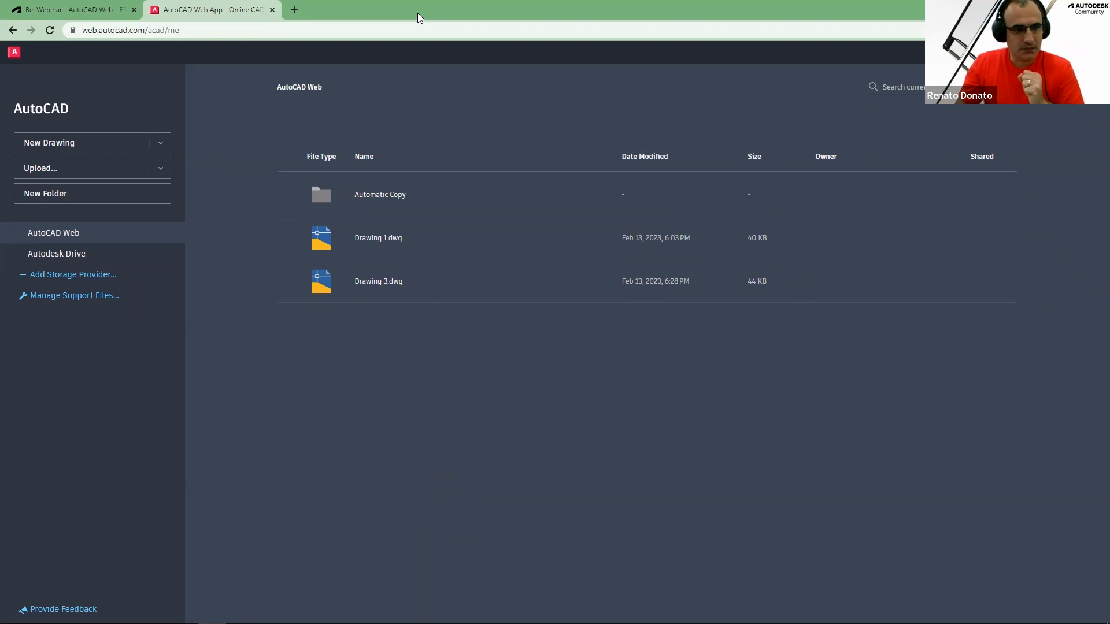
left_click(102, 9)
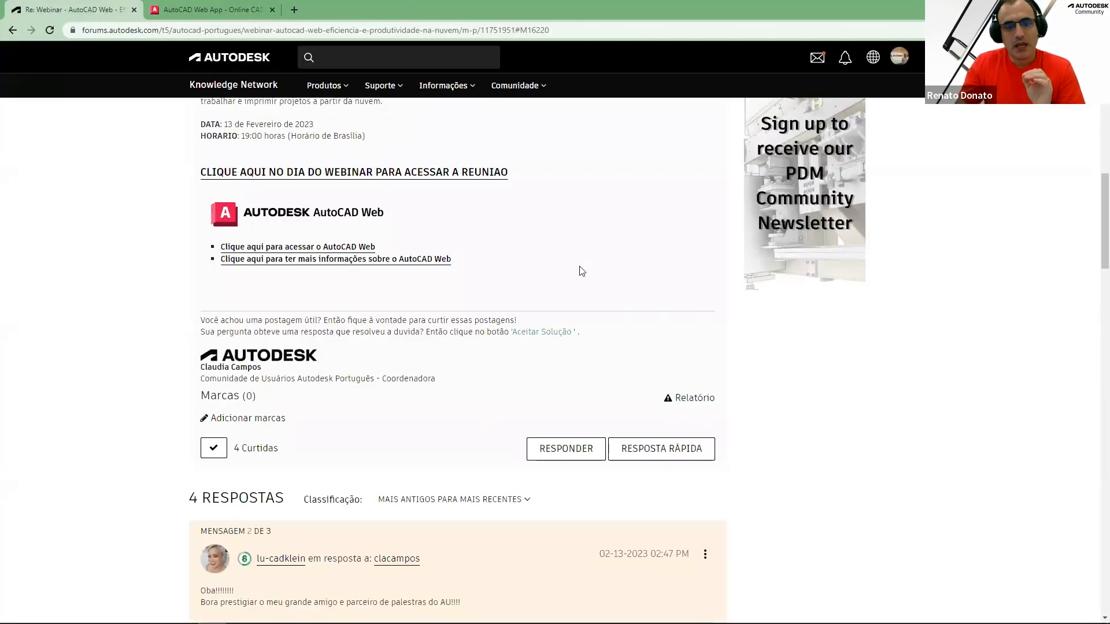
scroll(578, 270, "up", 5)
scroll(641, 363, "up", 2)
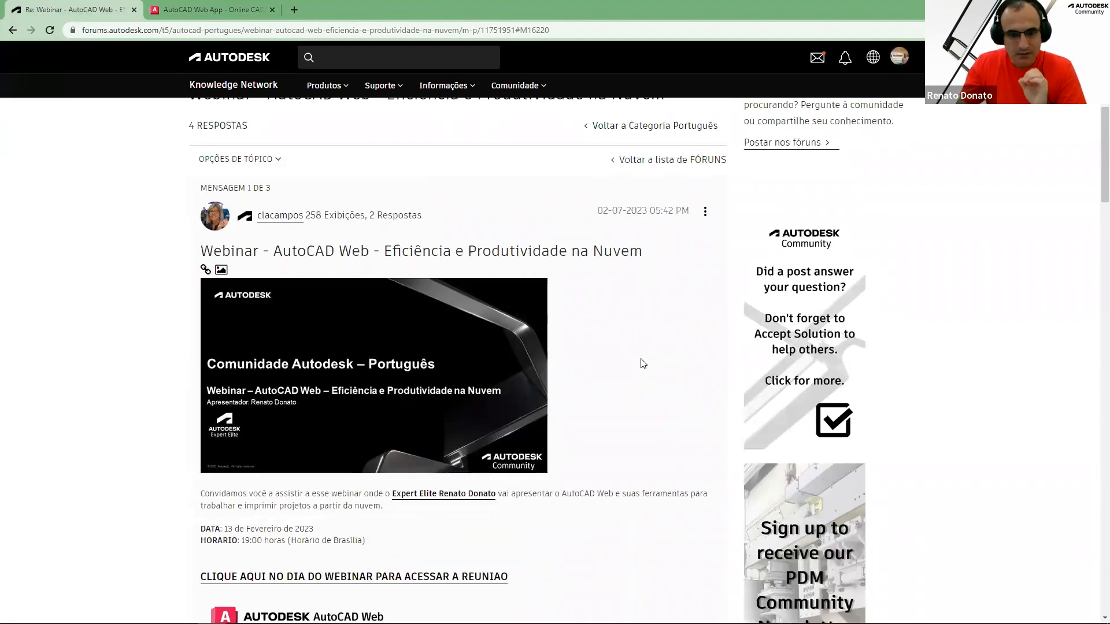
scroll(632, 375, "down", 2)
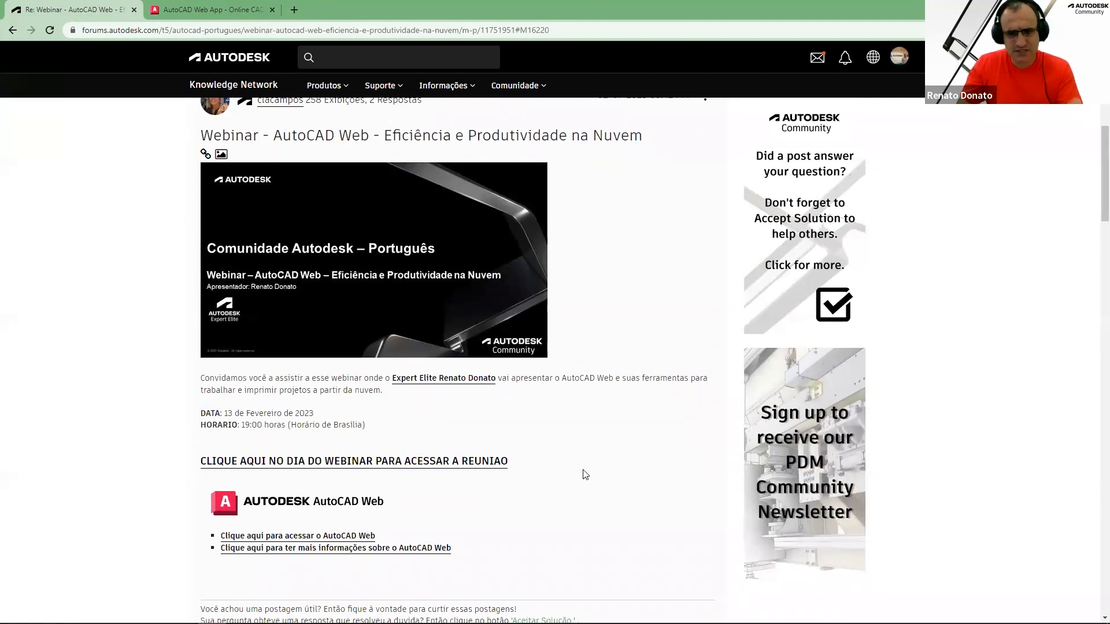
scroll(584, 475, "up", 3)
scroll(583, 483, "up", 2)
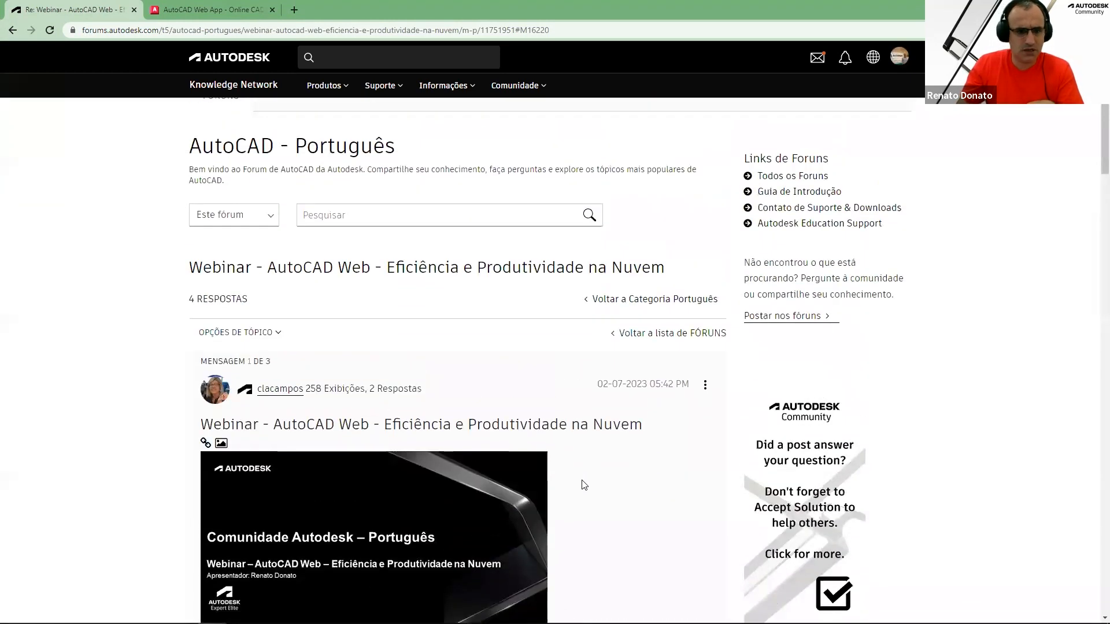
scroll(584, 485, "up", 3)
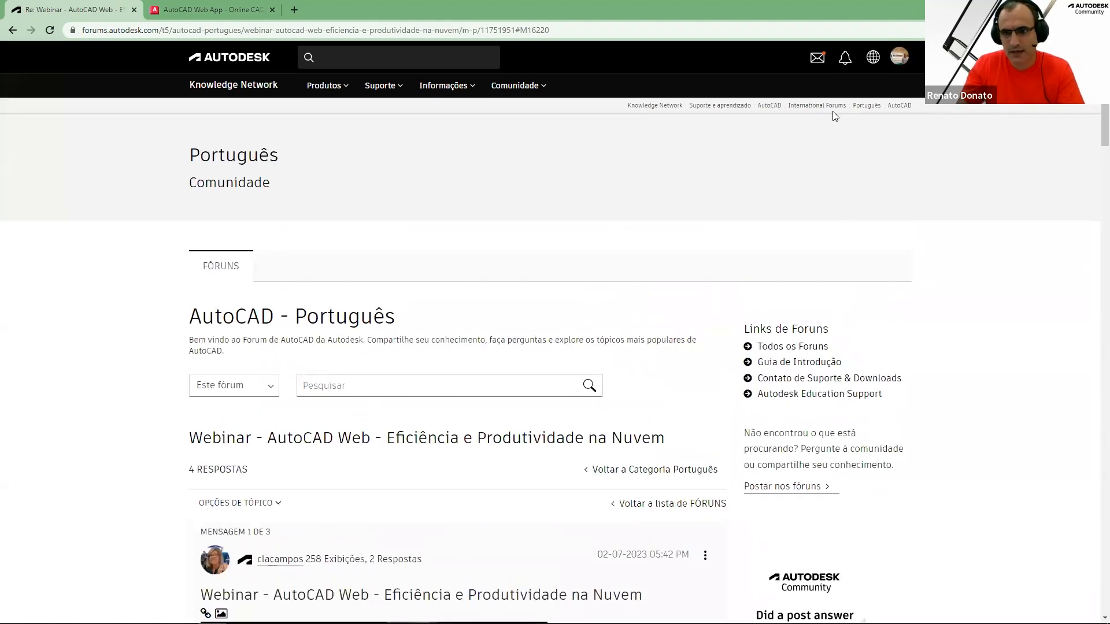
Open the Português community page and browse its list of forums
left_click(870, 106)
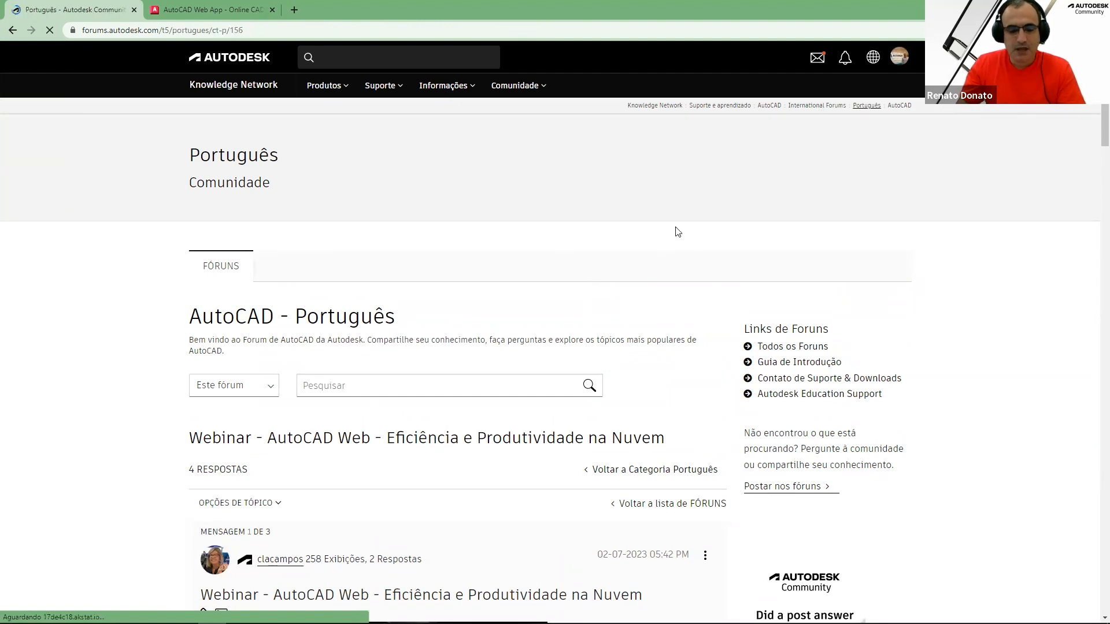
scroll(629, 281, "down", 4)
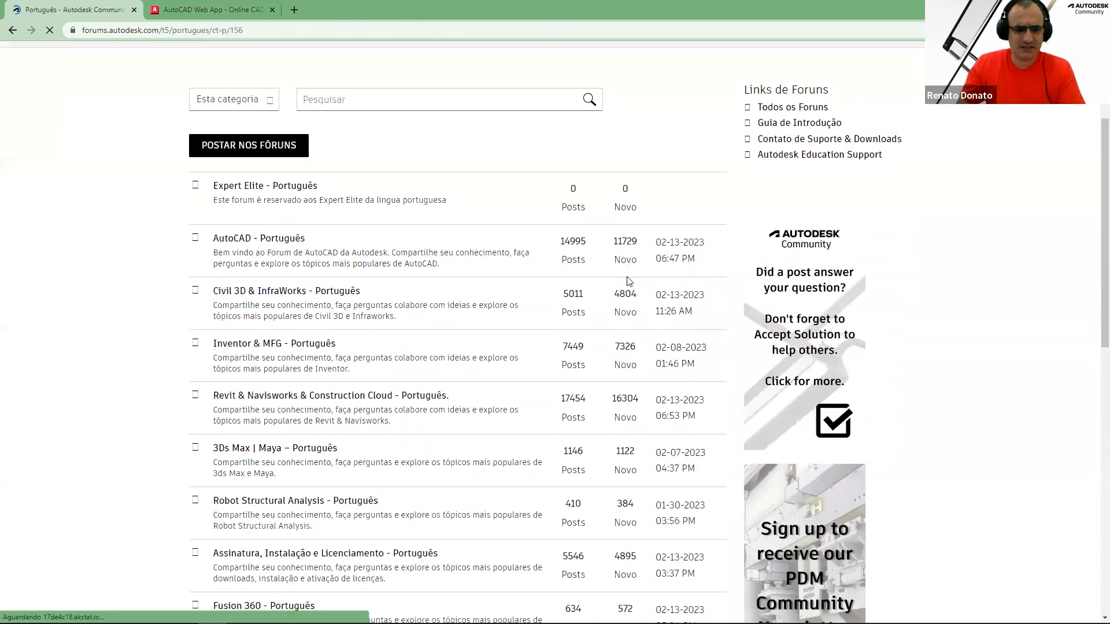
scroll(595, 289, "up", 1)
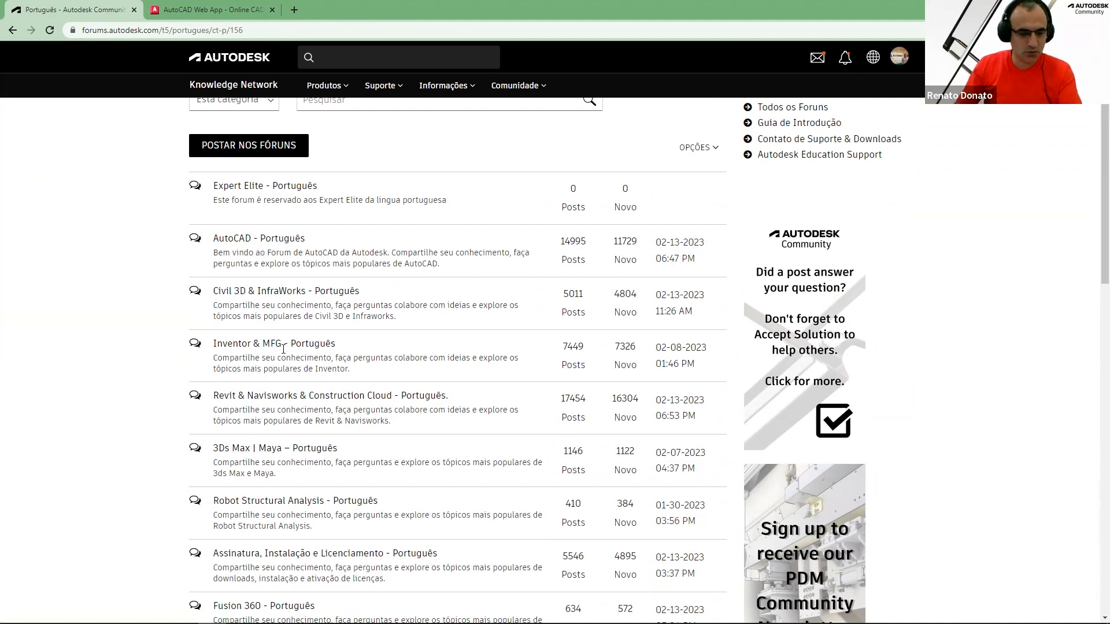
scroll(278, 254, "down", 3)
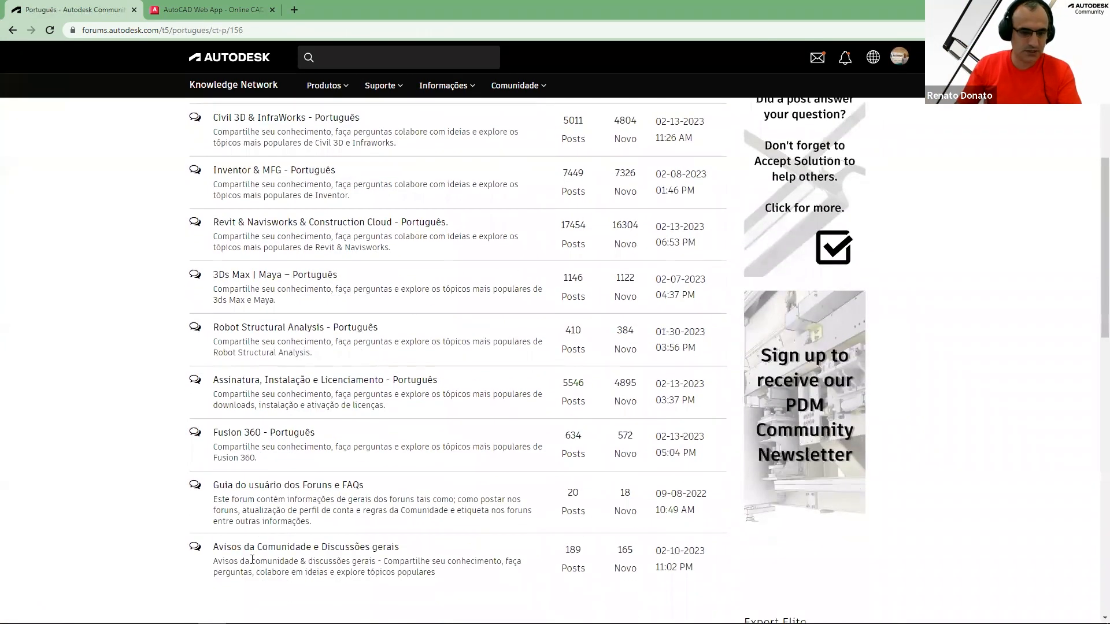
scroll(258, 564, "up", 1)
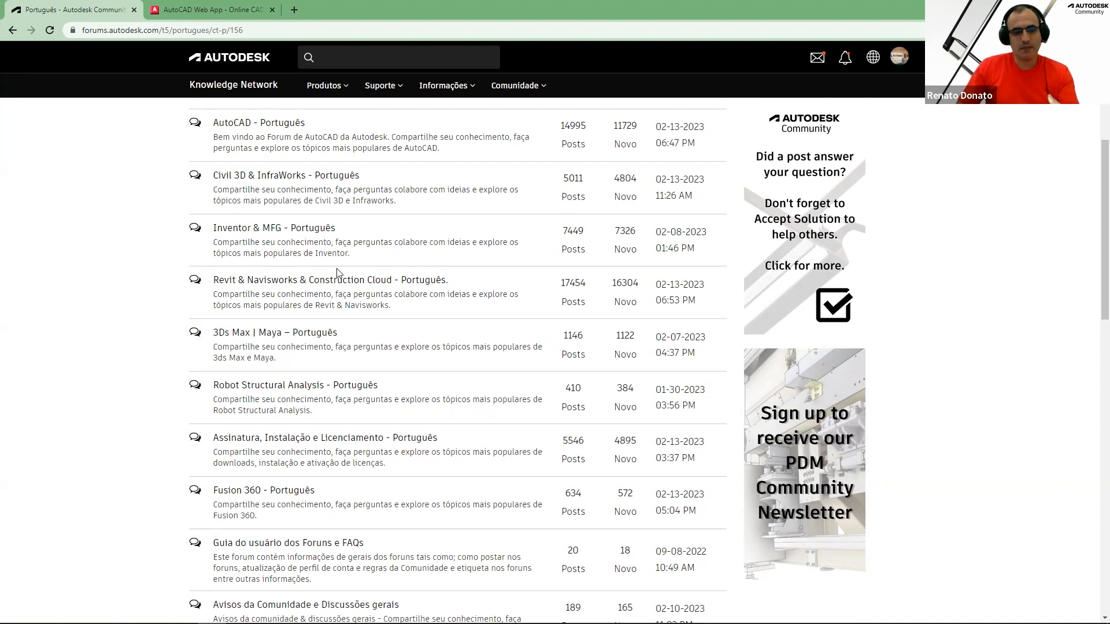
scroll(338, 271, "up", 2)
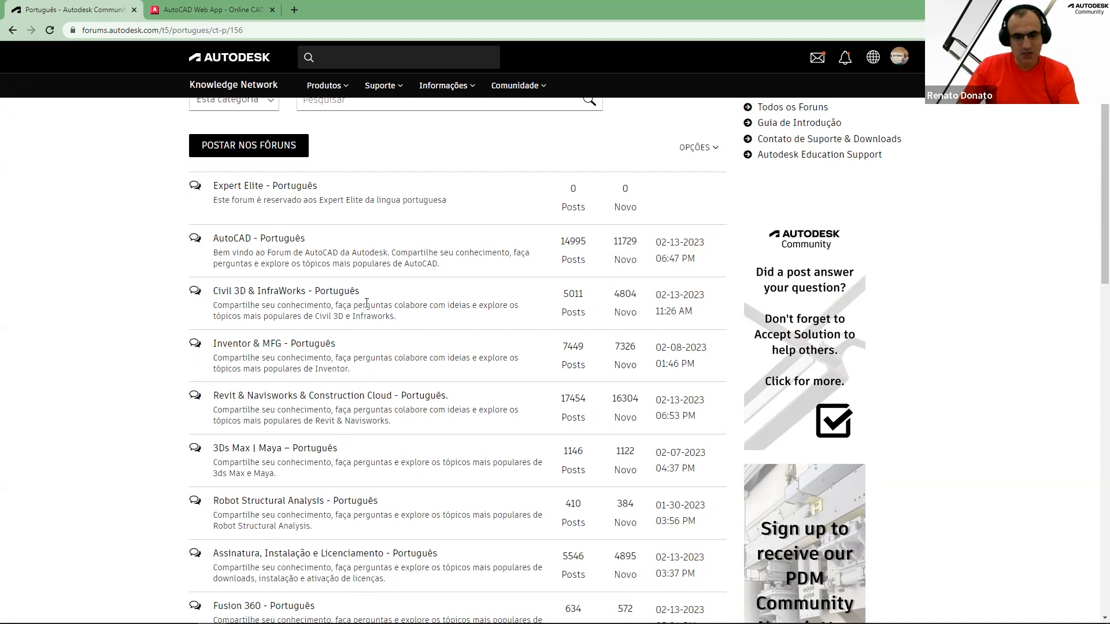
Open the AutoCAD - Português forum and scroll through its topic list
left_click(259, 243)
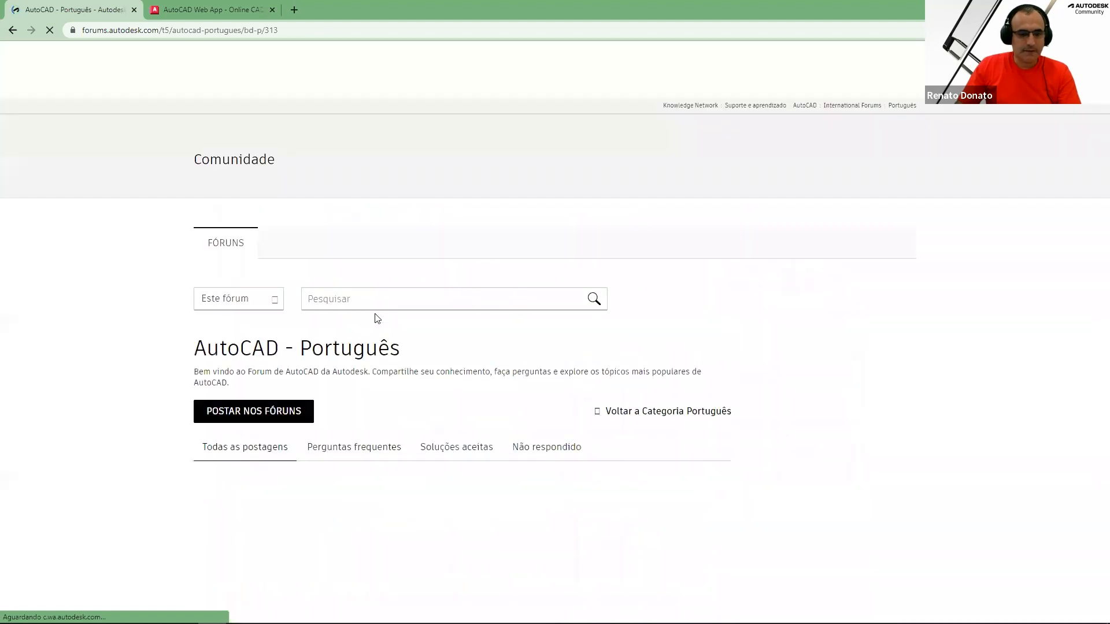
scroll(347, 324, "down", 3)
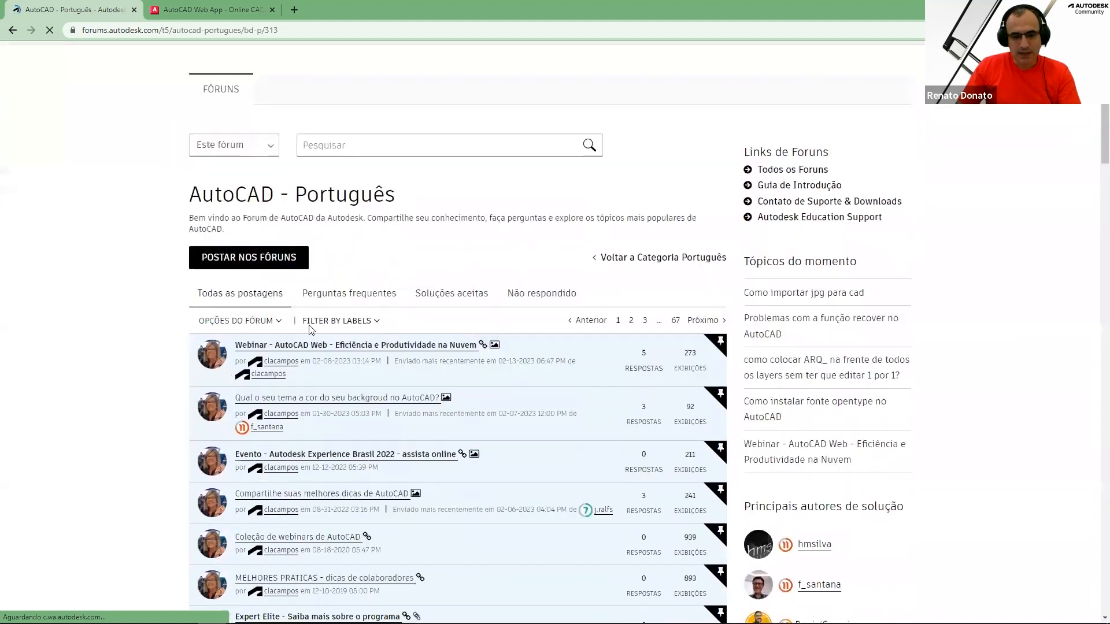
scroll(311, 328, "down", 6)
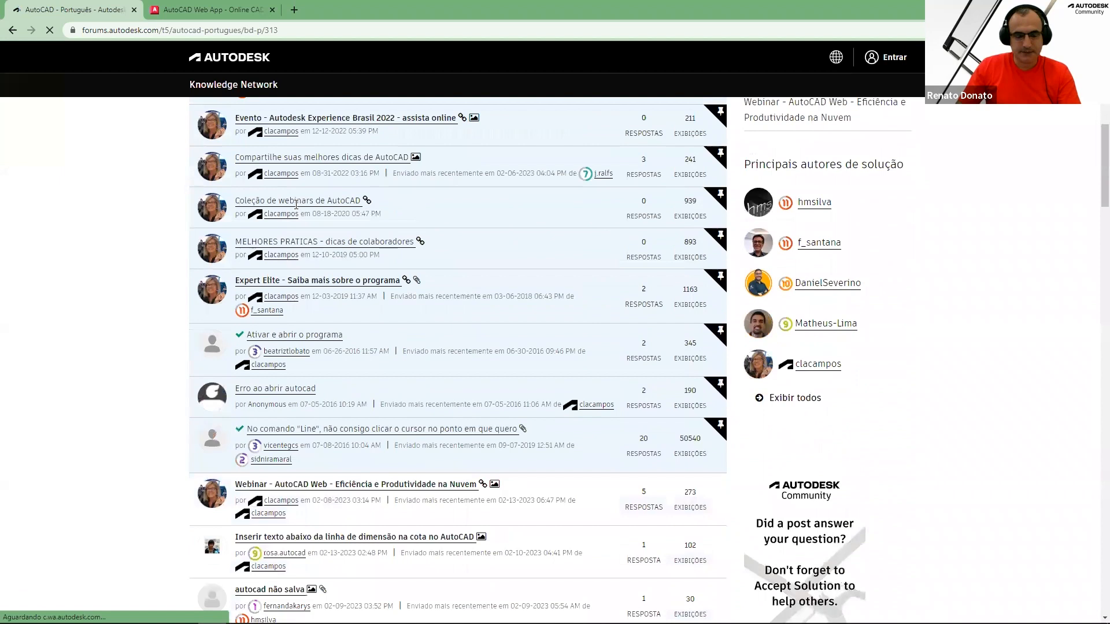
scroll(296, 204, "down", 2)
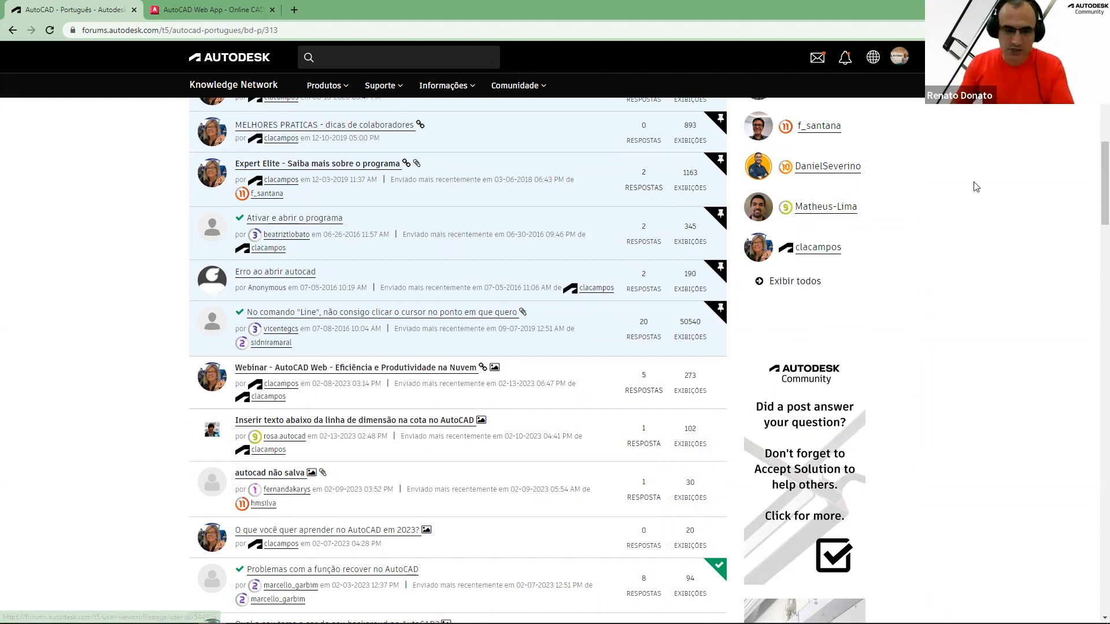
scroll(371, 413, "down", 2)
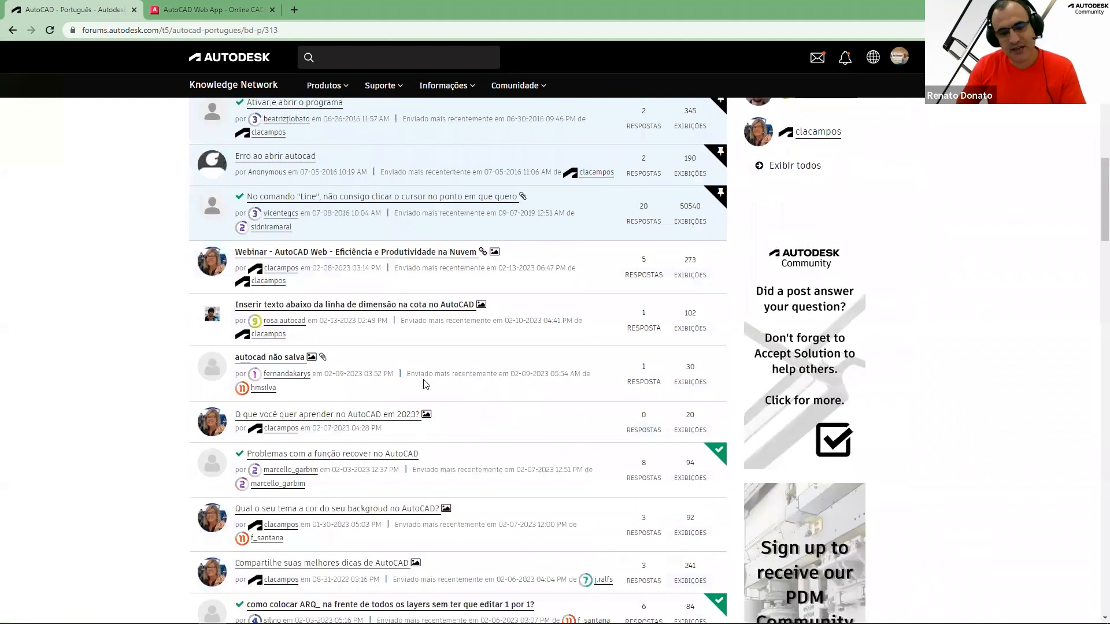
scroll(611, 234, "down", 1)
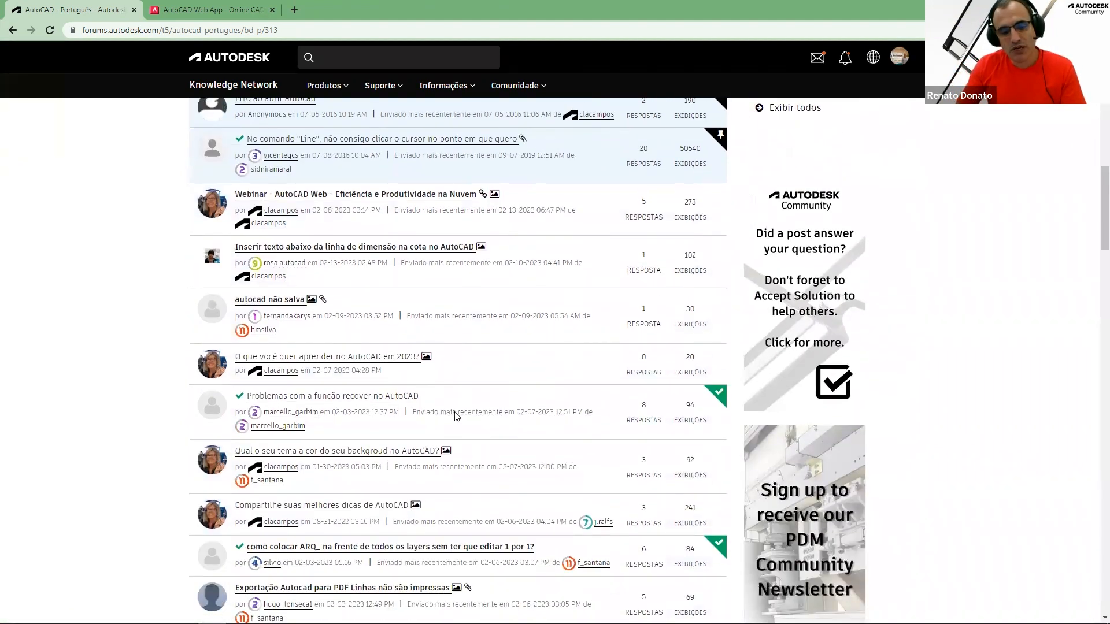
scroll(329, 384, "down", 1)
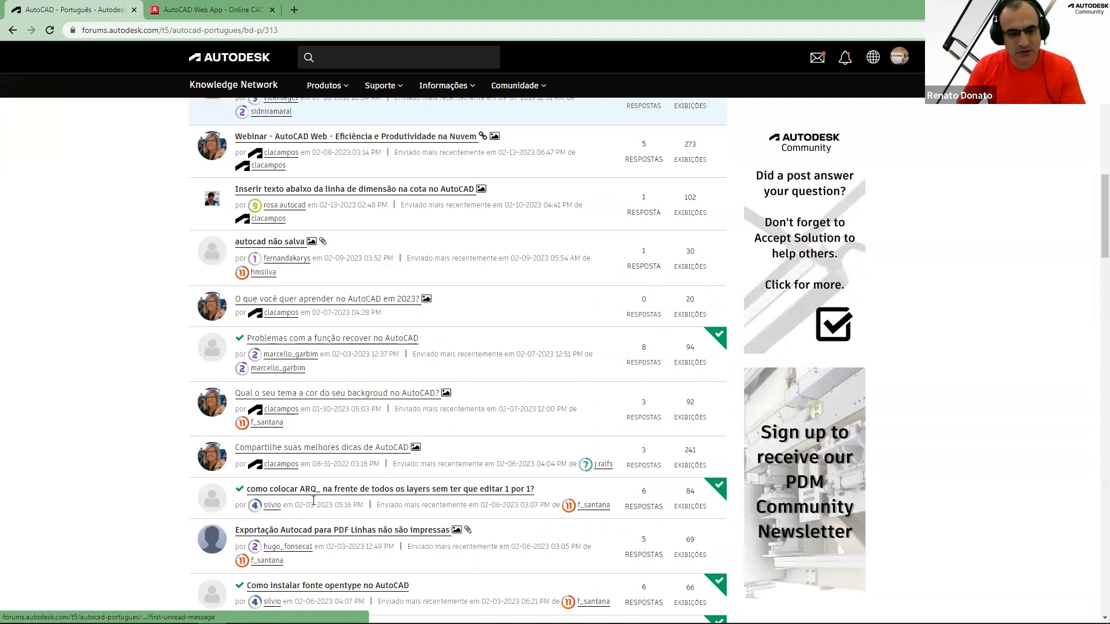
scroll(324, 502, "down", 3)
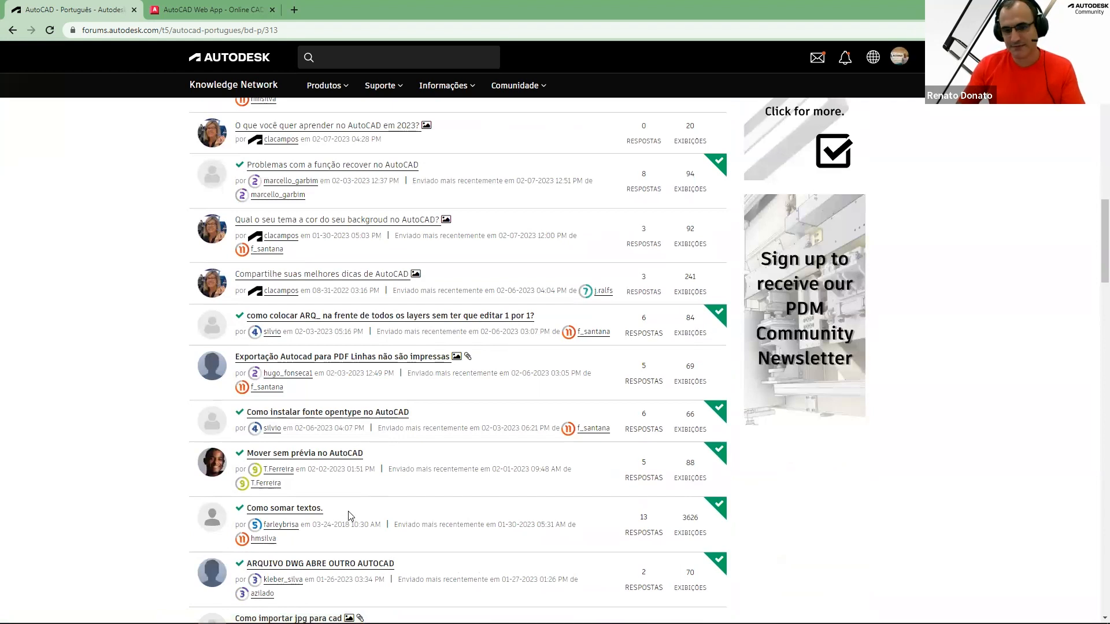
scroll(351, 516, "up", 3)
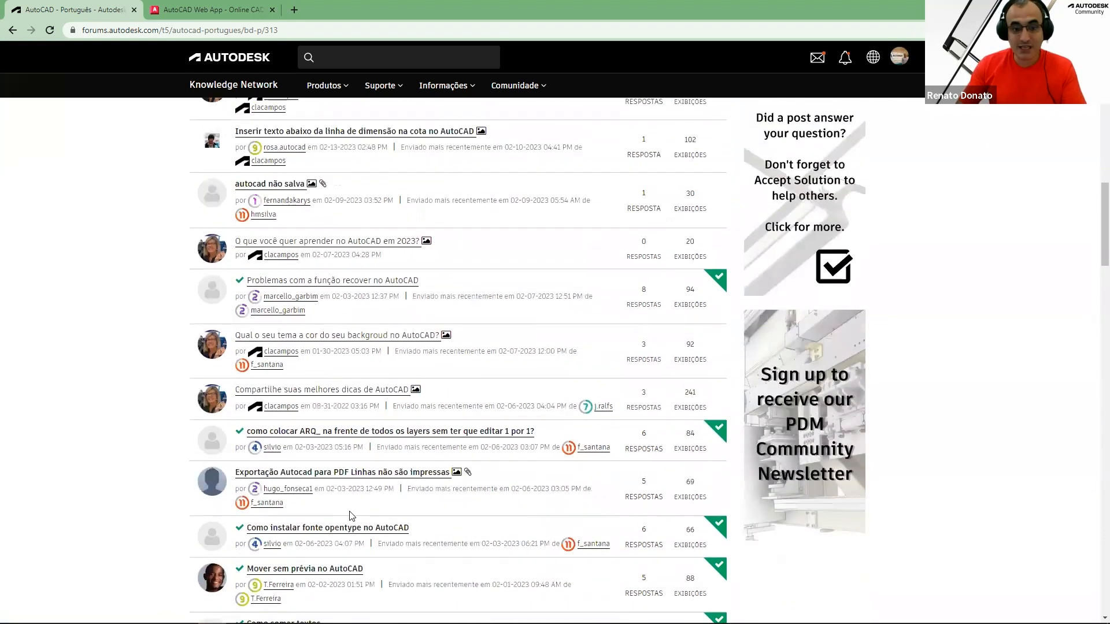
scroll(351, 516, "up", 1)
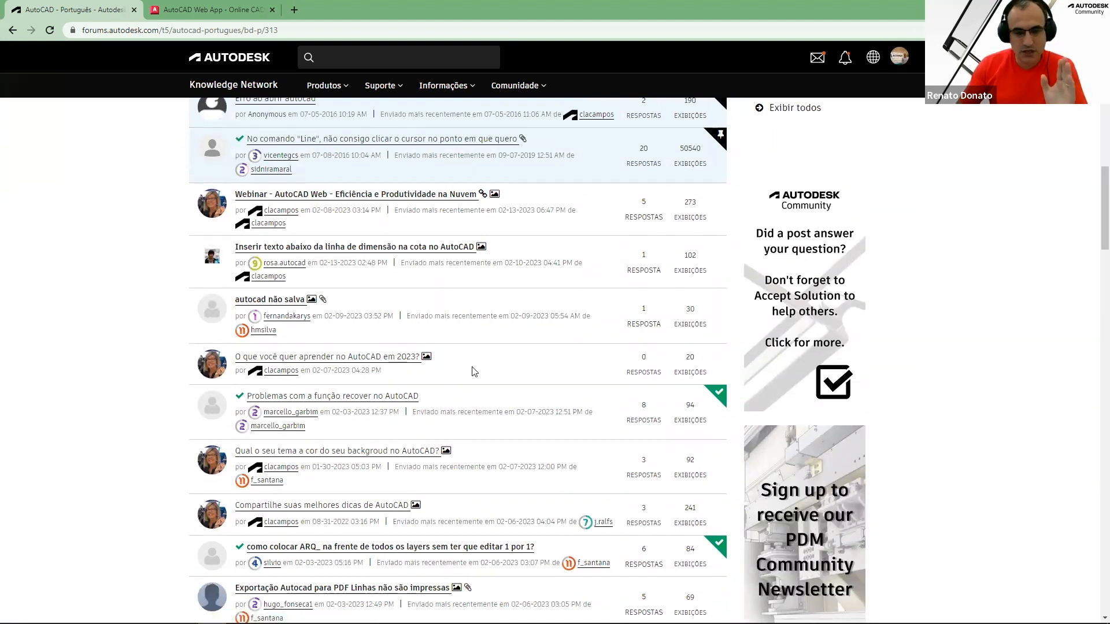
Open the 'Webinar - AutoCAD Web - Eficiência e Produtividade na Nuvem' topic and scroll through its replies and attached files
scroll(371, 255, "up", 1)
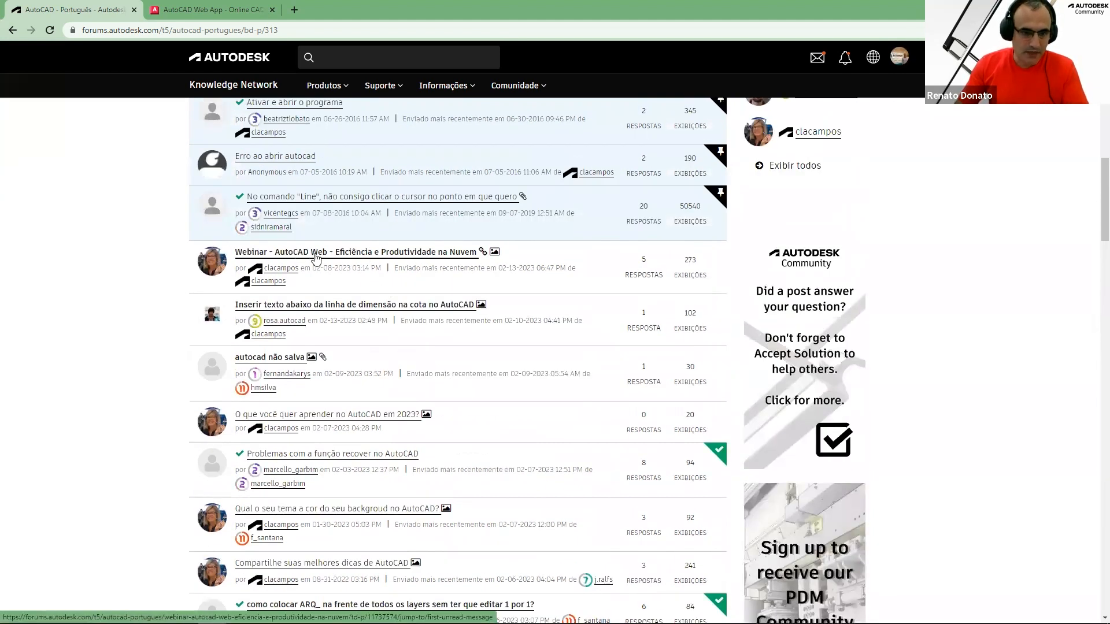
left_click(316, 255)
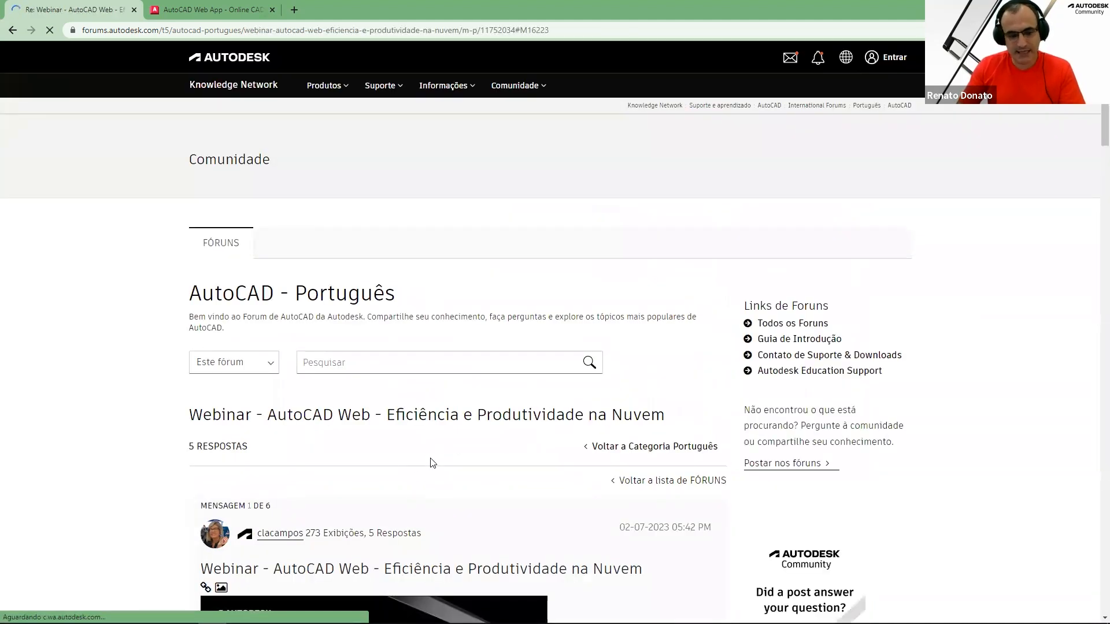
scroll(433, 457, "down", 7)
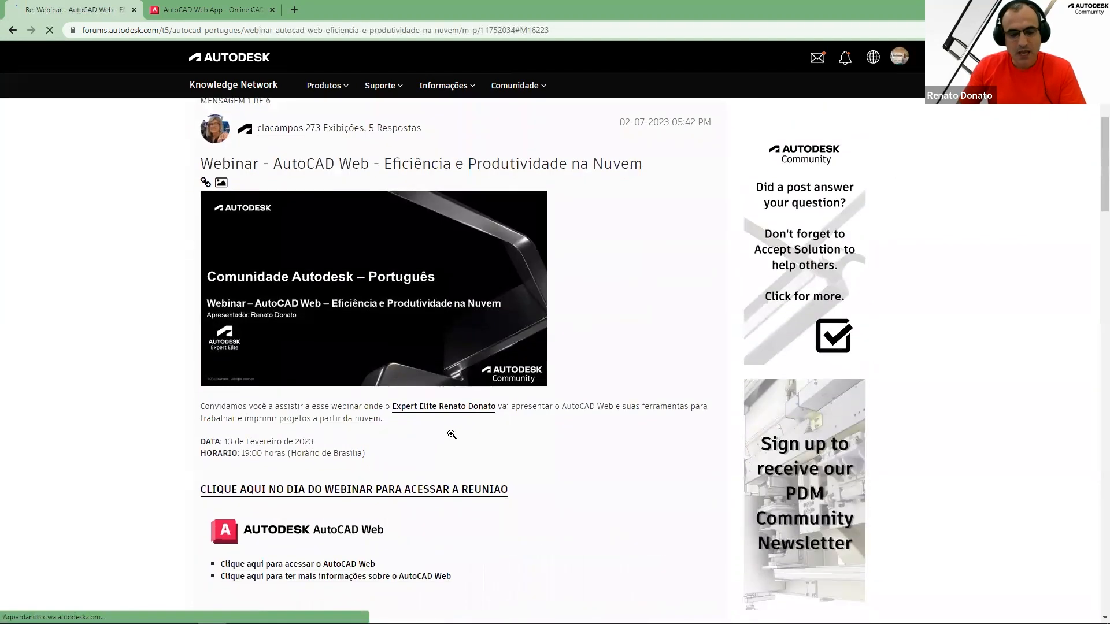
scroll(452, 434, "down", 20)
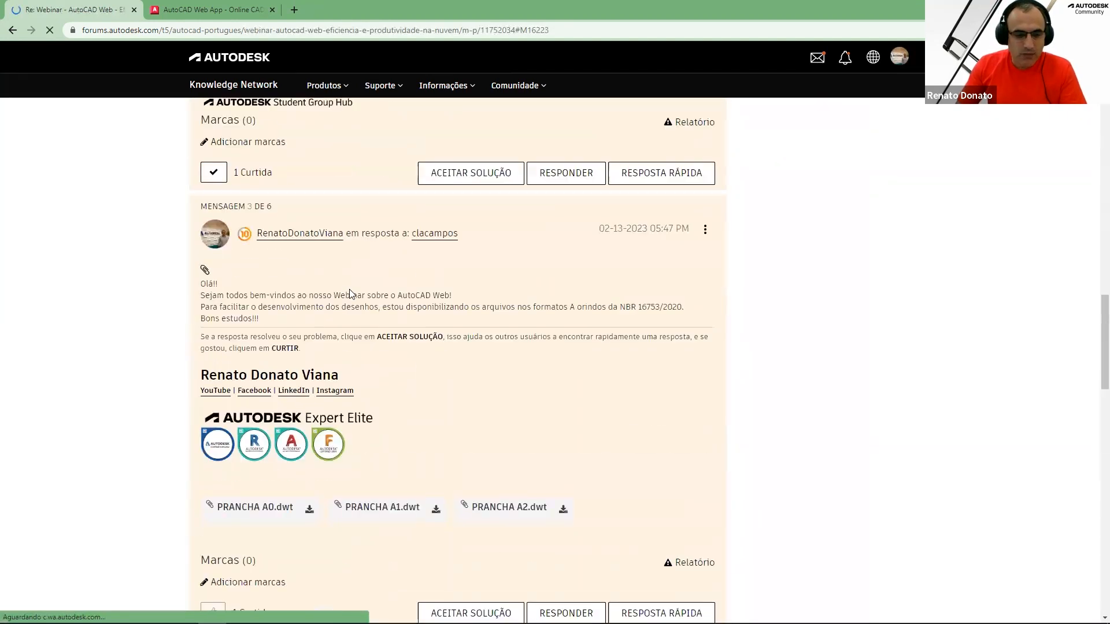
scroll(399, 317, "down", 4)
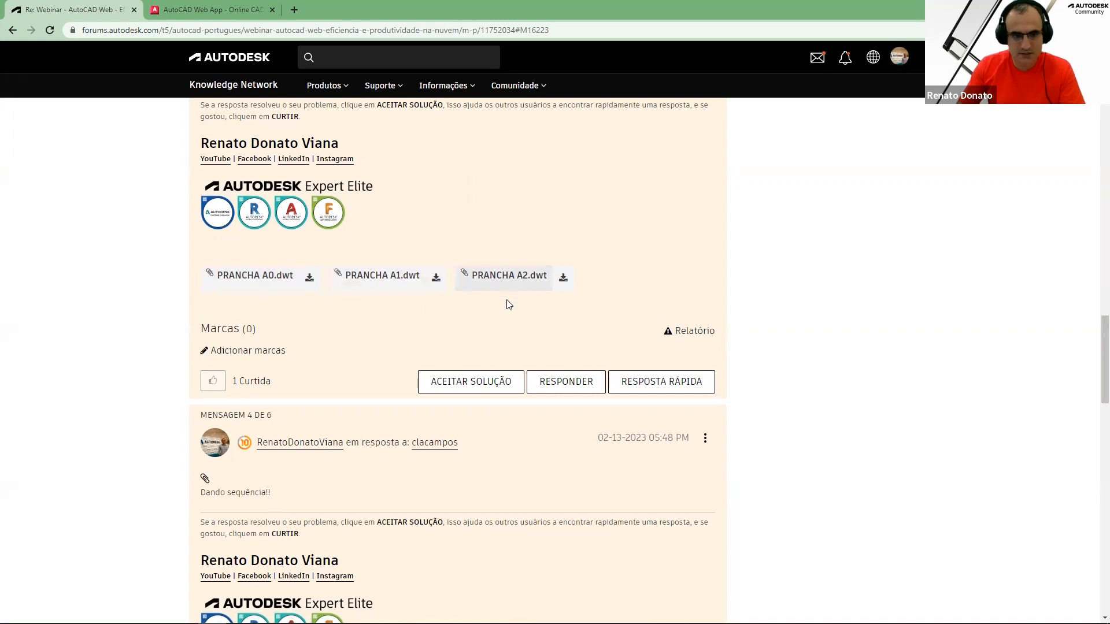
scroll(503, 306, "down", 6)
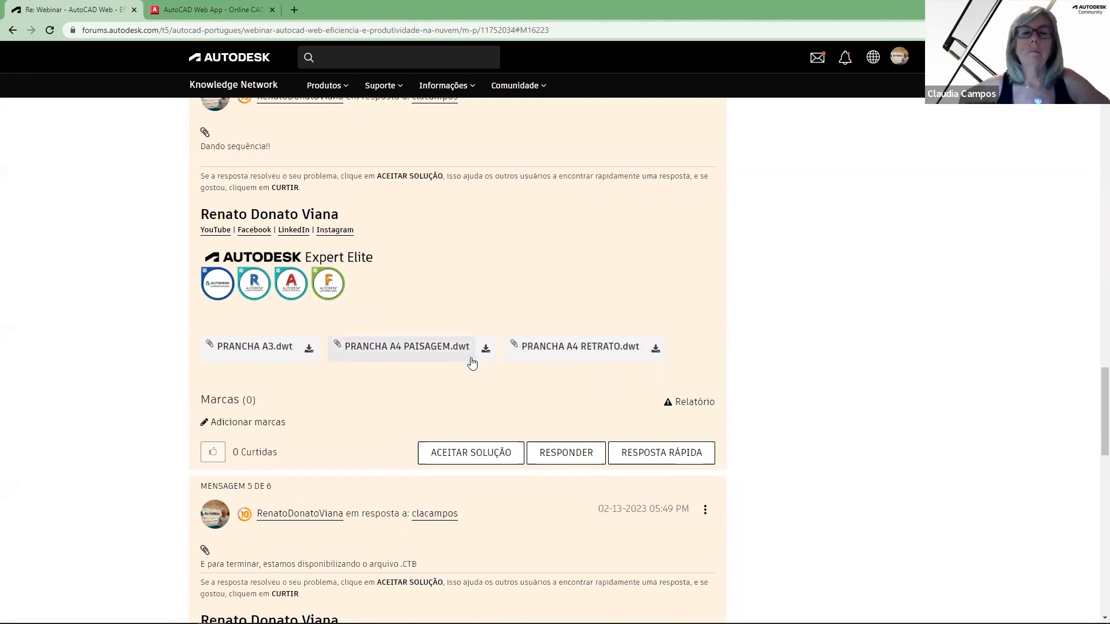
scroll(468, 367, "down", 3)
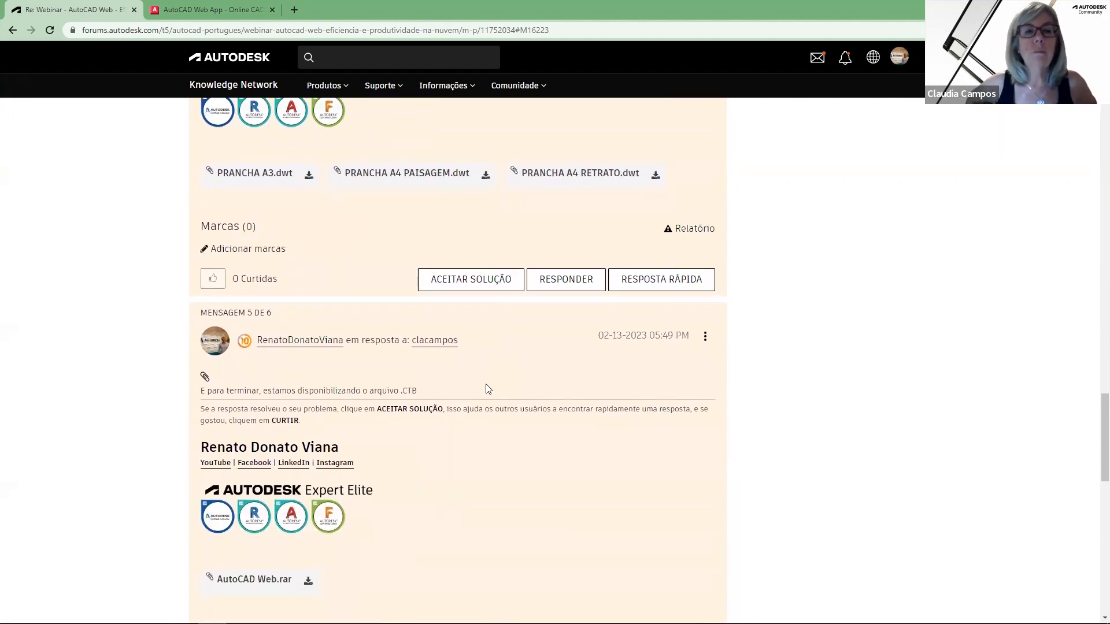
scroll(484, 389, "down", 4)
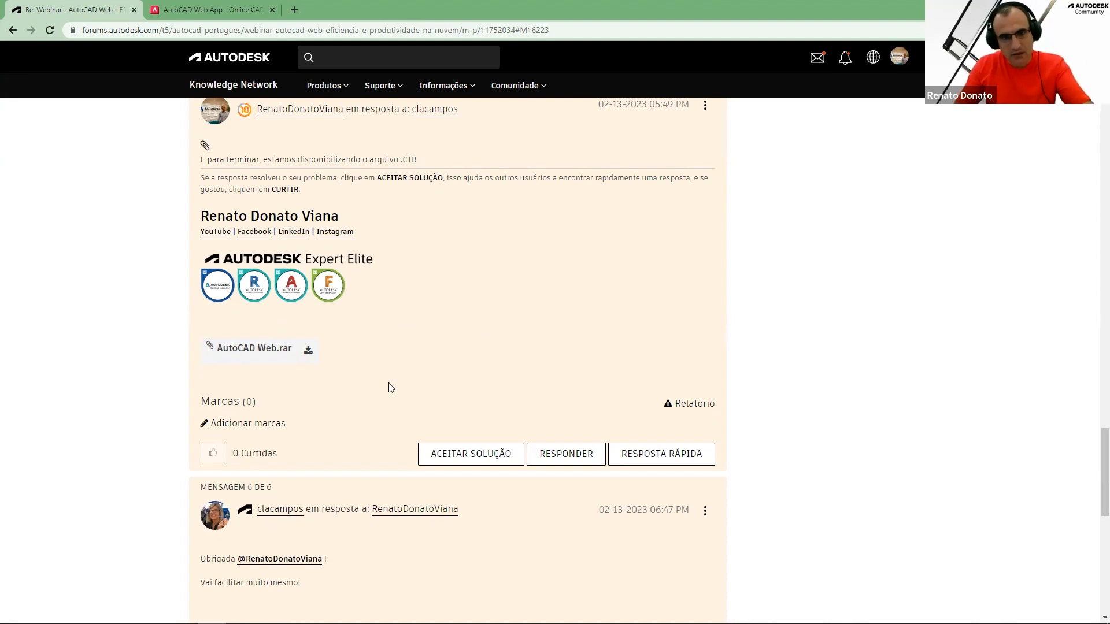
scroll(392, 387, "up", 2)
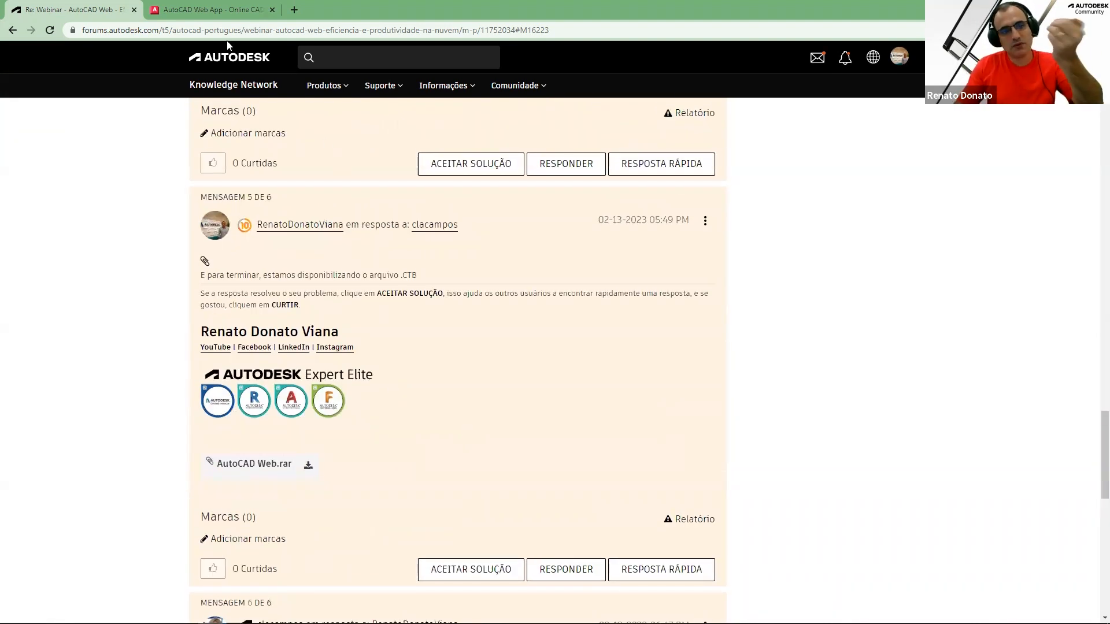
In the AutoCAD web app, open the support files manager and delete all six PRANCHA drawing templates
left_click(218, 10)
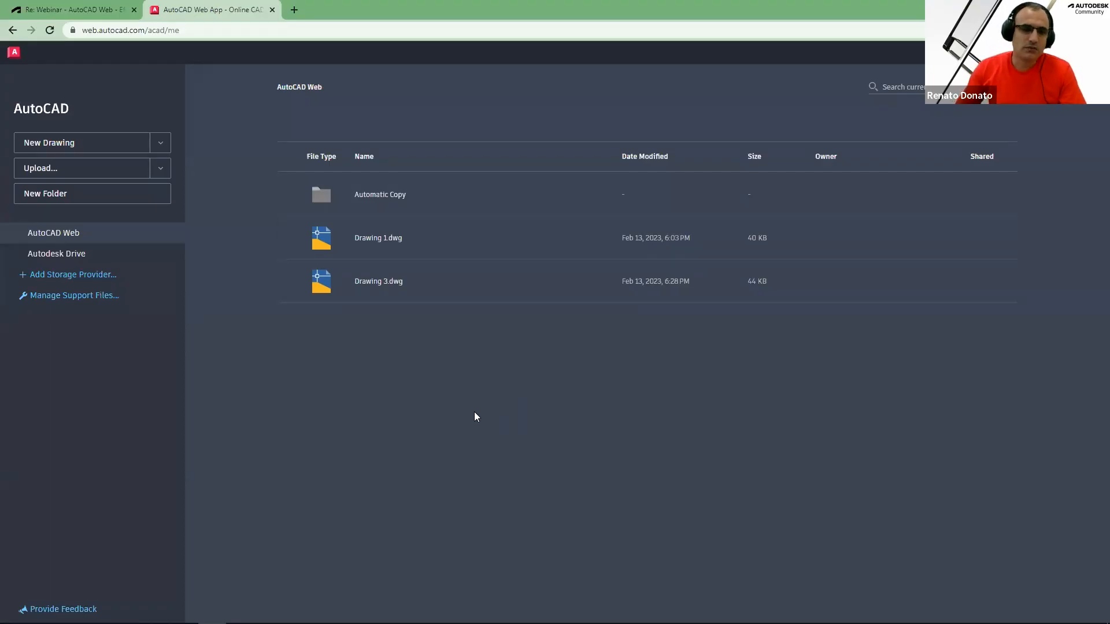
left_click(161, 144)
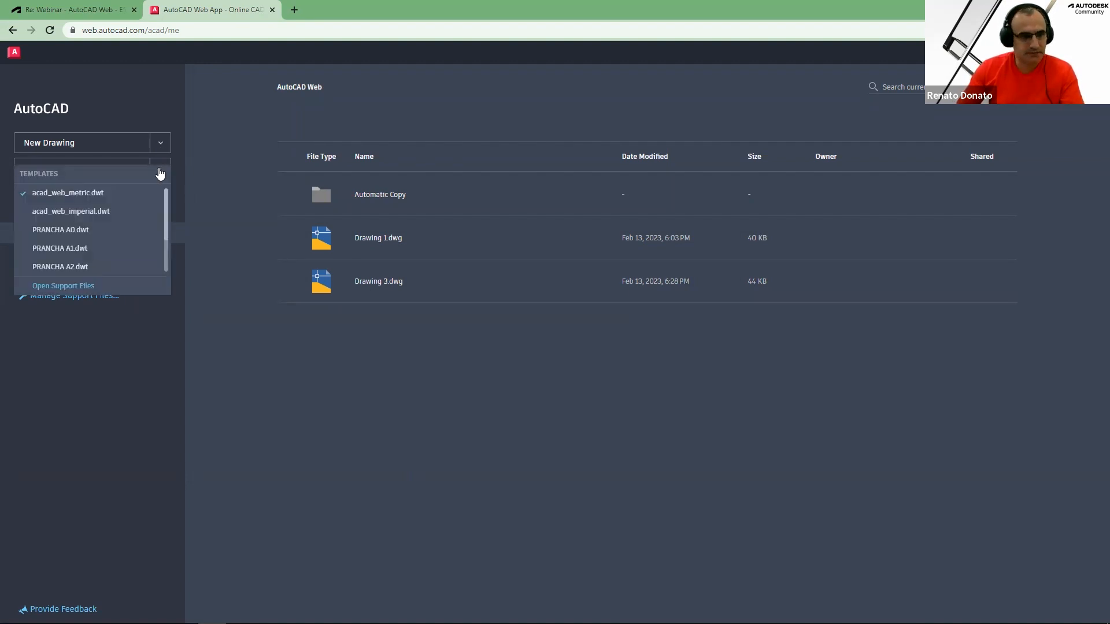
left_click(82, 287)
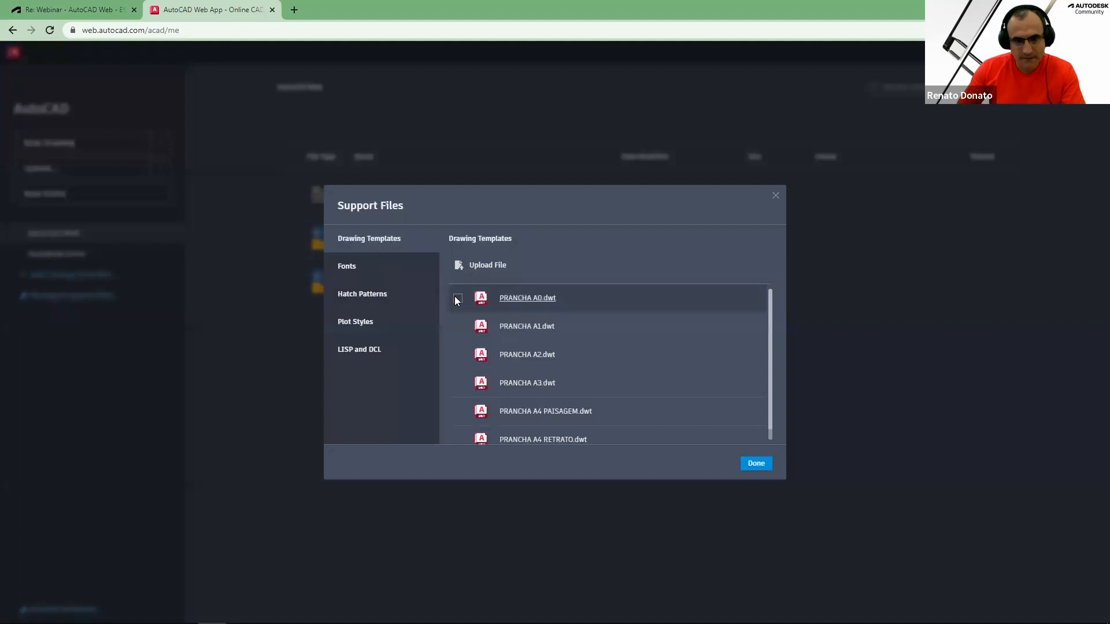
left_click(457, 327)
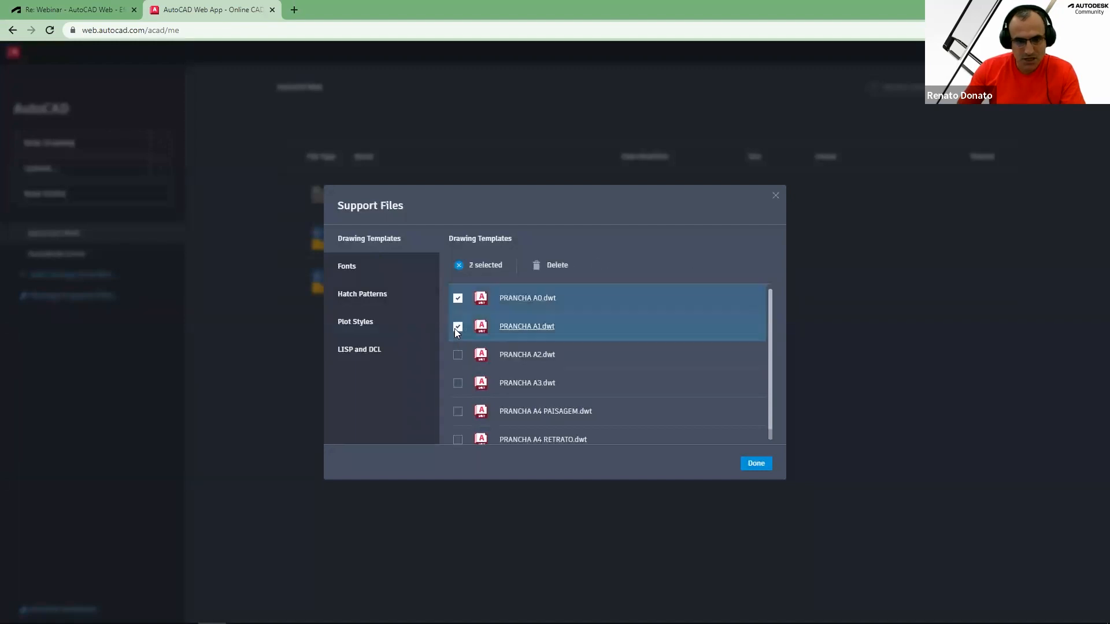
scroll(456, 380, "down", 1)
left_click(456, 371)
left_click(457, 371)
left_click(457, 400)
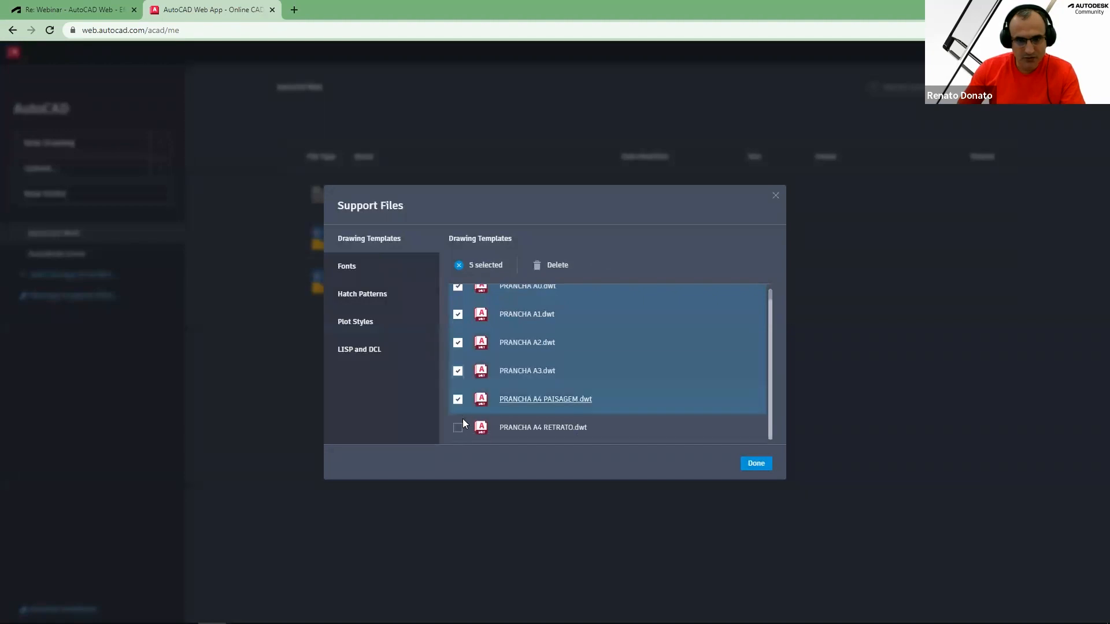
left_click(457, 427)
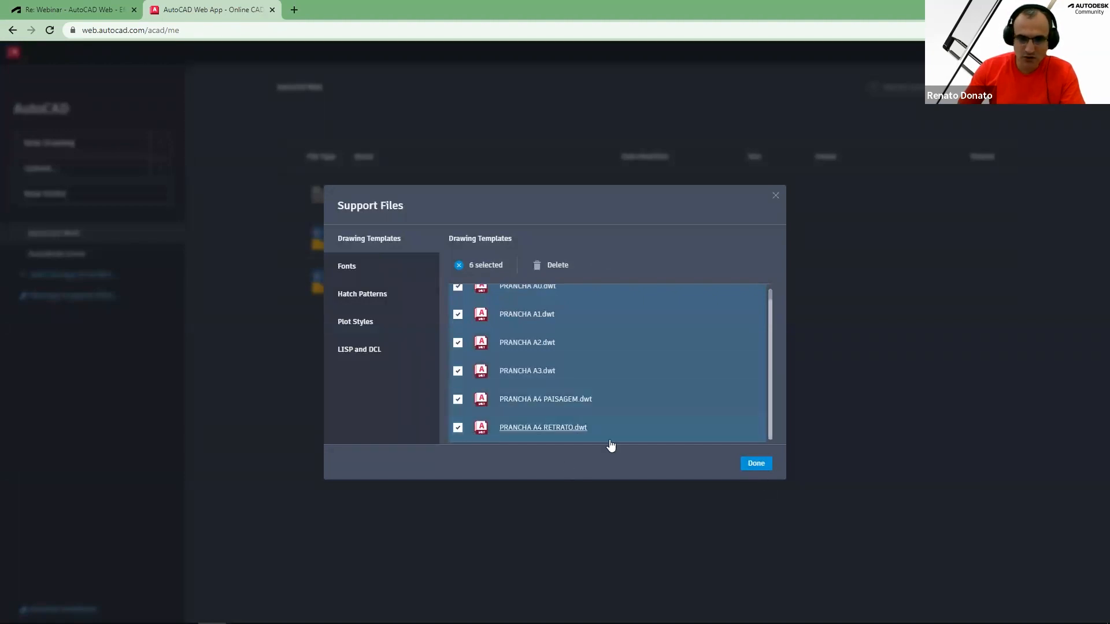
left_click(554, 266)
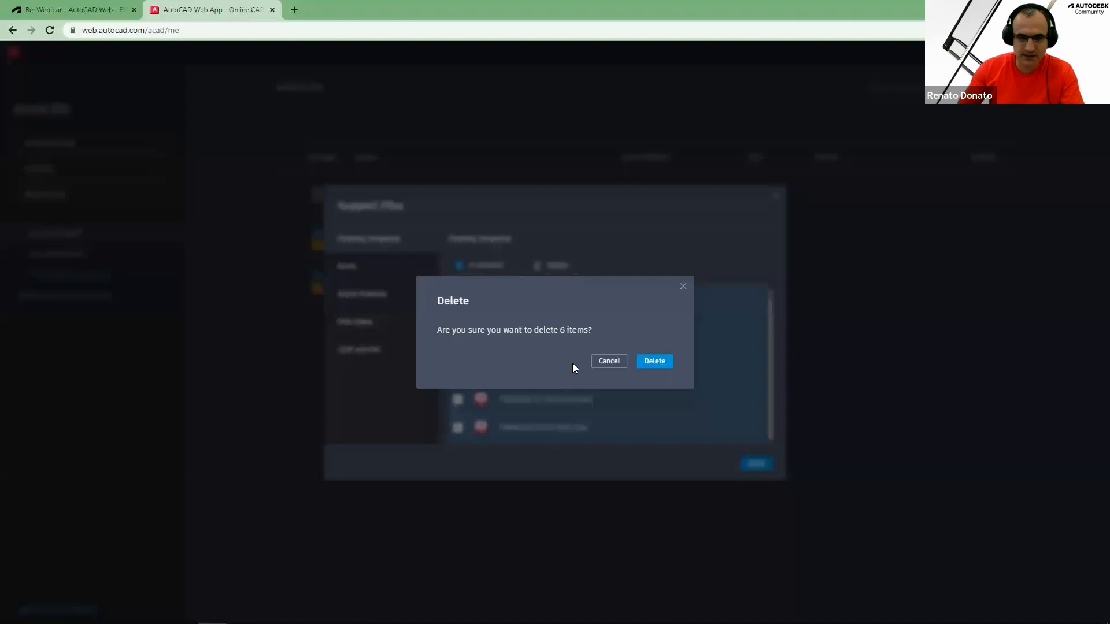
left_click(648, 361)
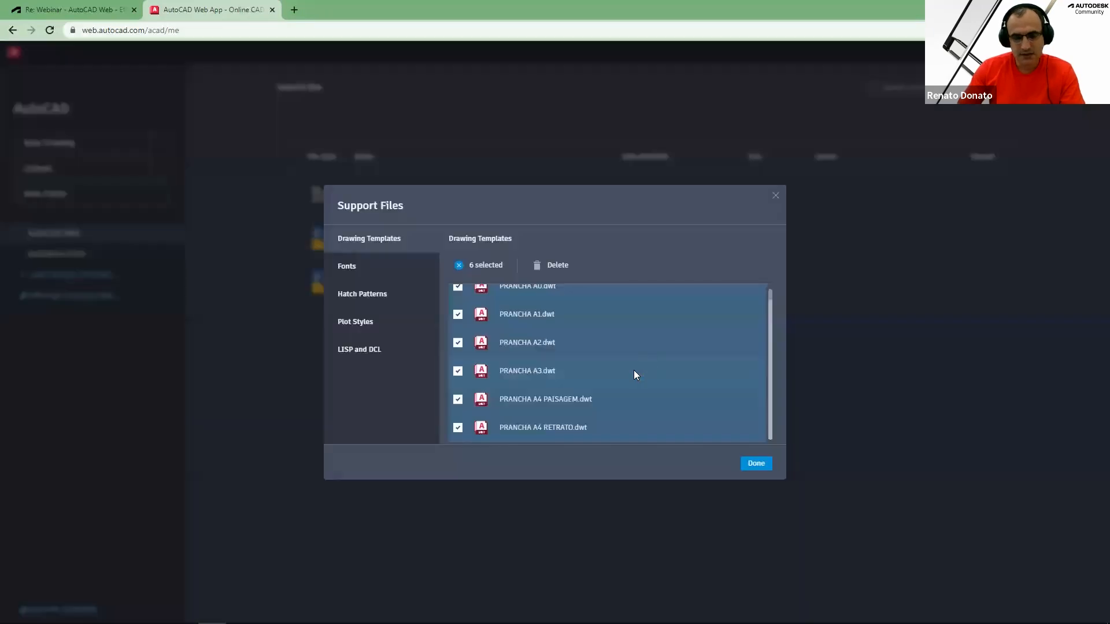
Delete the AutoCAD Web.ctb plot style from the support files
left_click(370, 321)
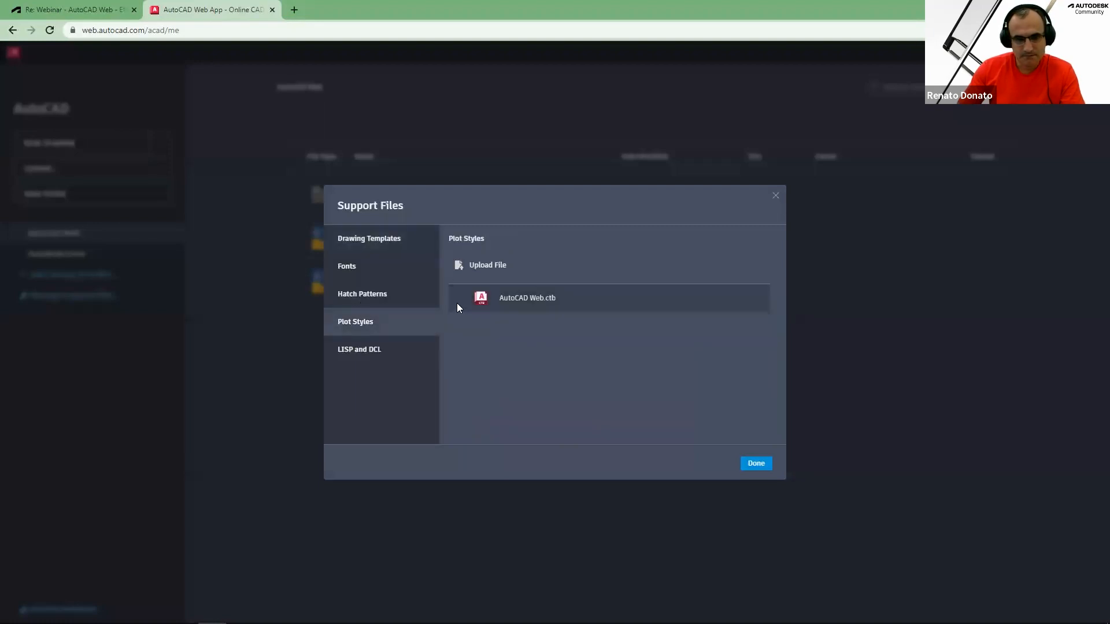
left_click(457, 300)
left_click(614, 266)
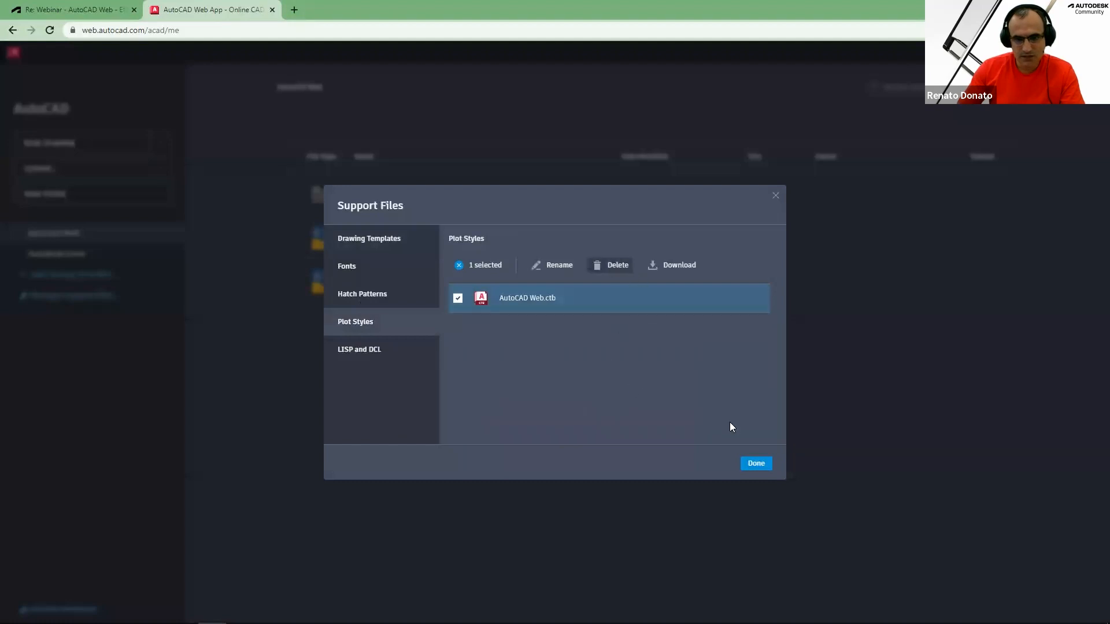
left_click(654, 361)
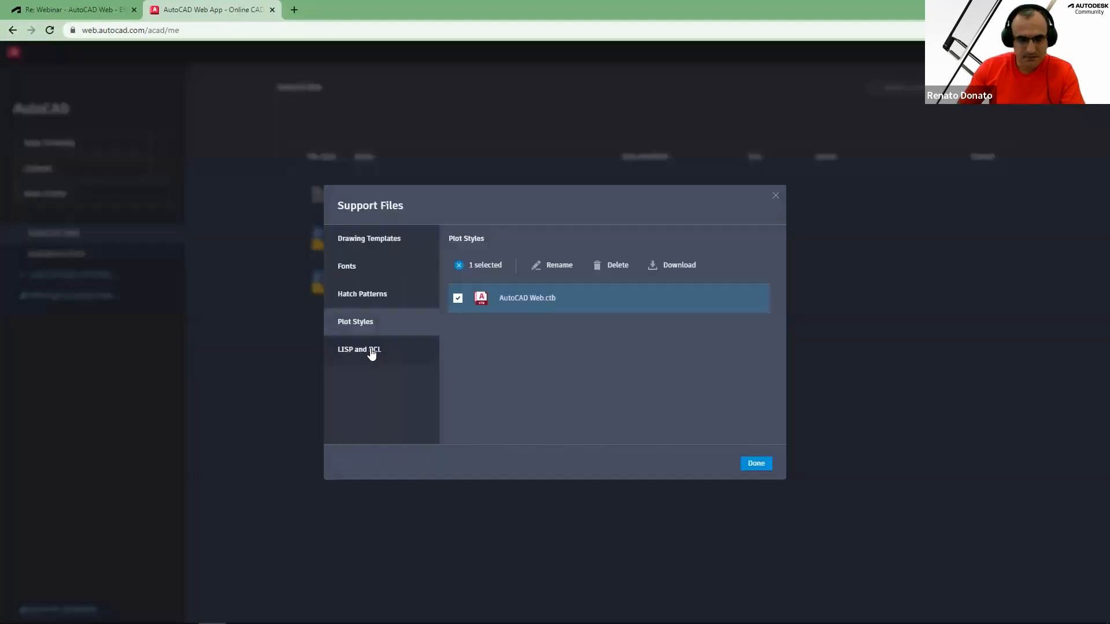
Delete all six LISP files from the LISP and DCL support files and close the dialog
left_click(374, 356)
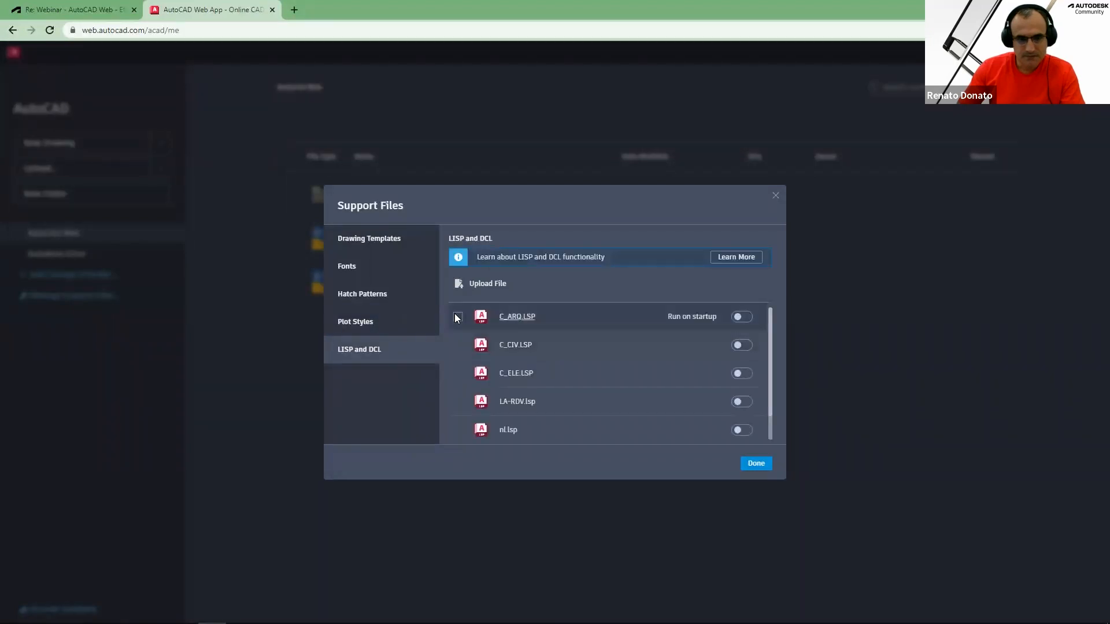
left_click(457, 316)
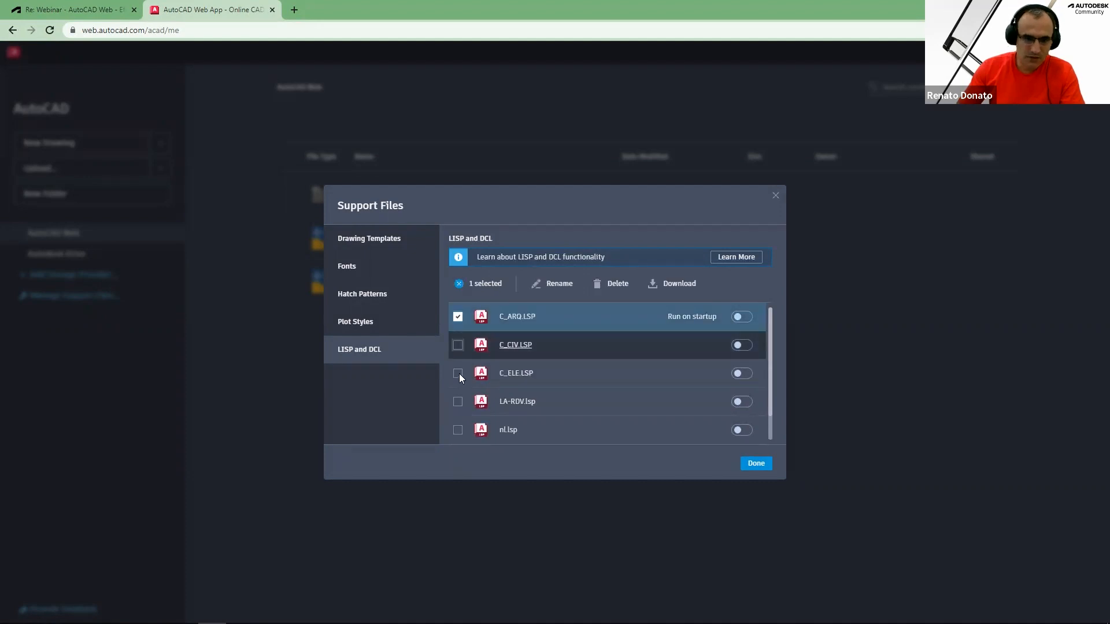
left_click(457, 345)
left_click(457, 373)
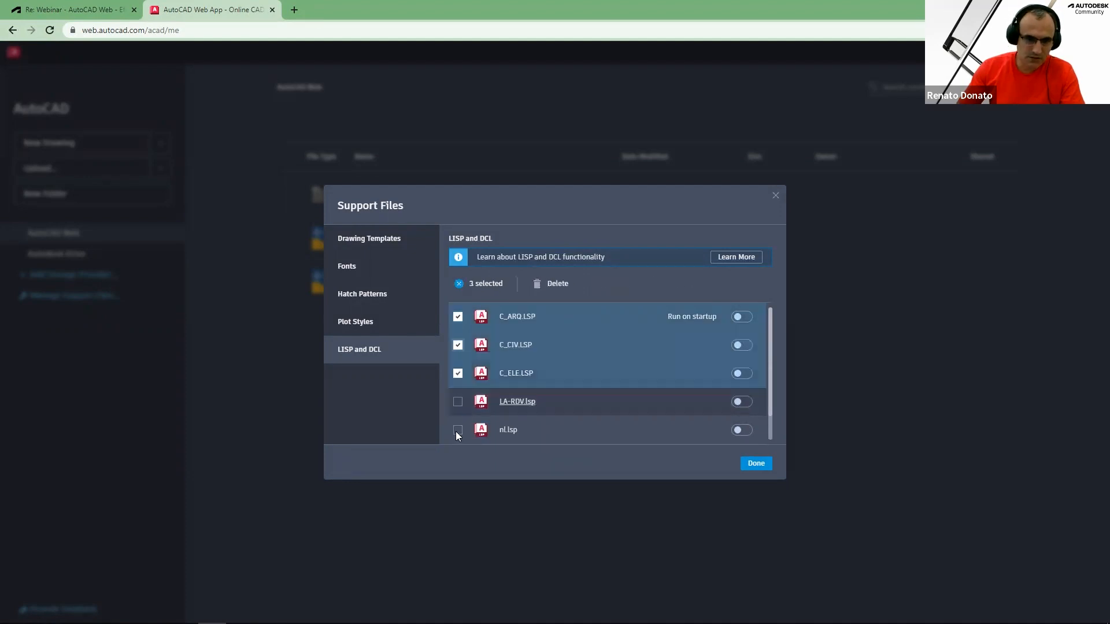
left_click(458, 401)
left_click(457, 430)
scroll(460, 422, "down", 1)
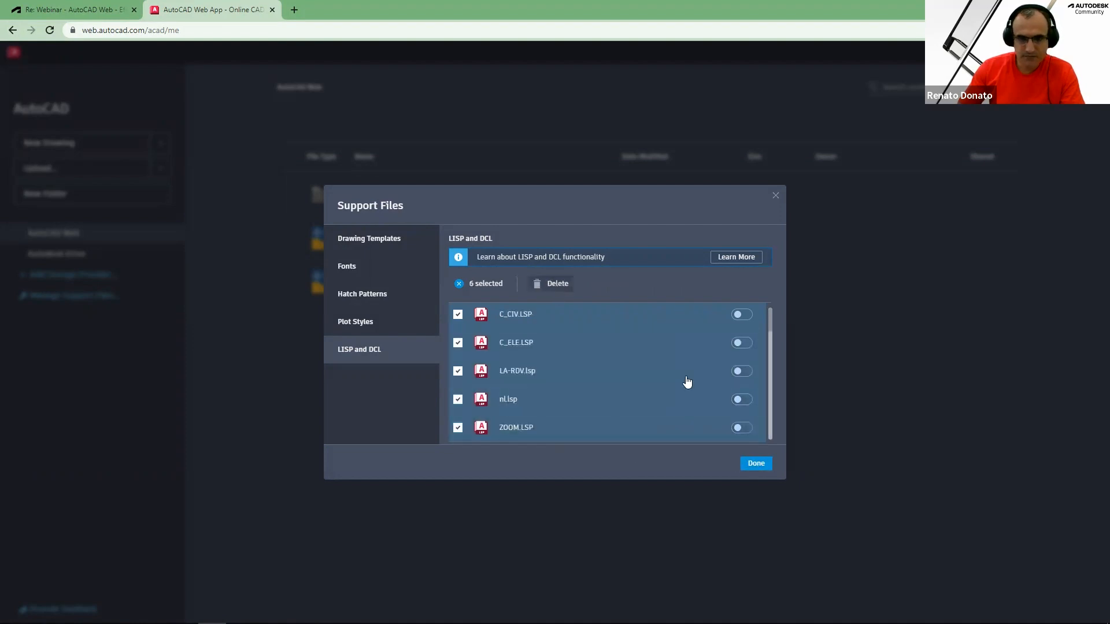
left_click(551, 284)
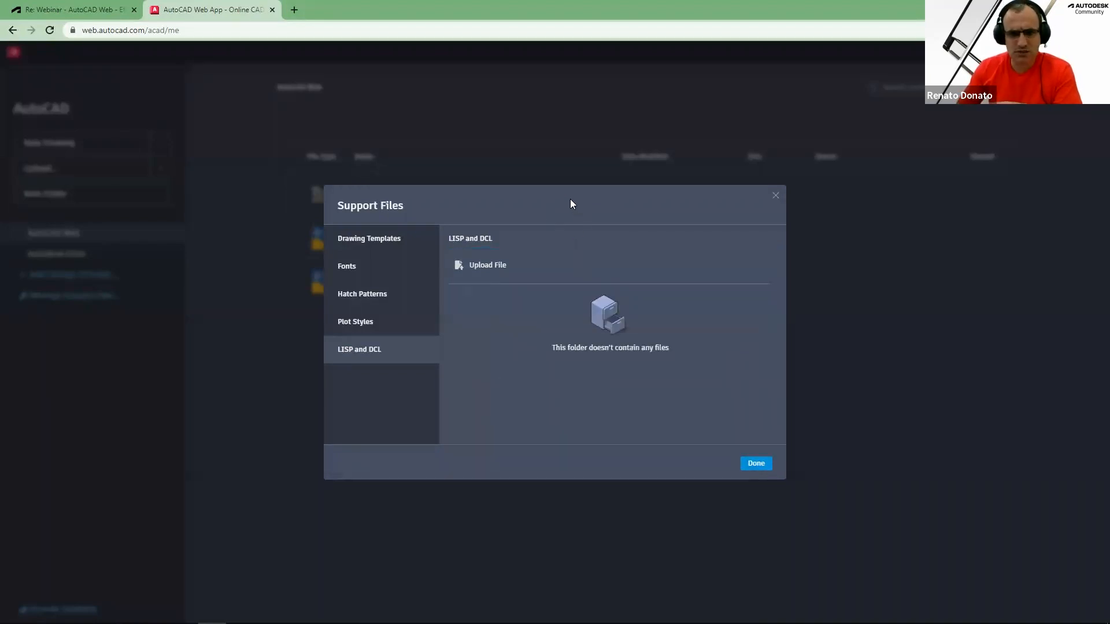
left_click(373, 240)
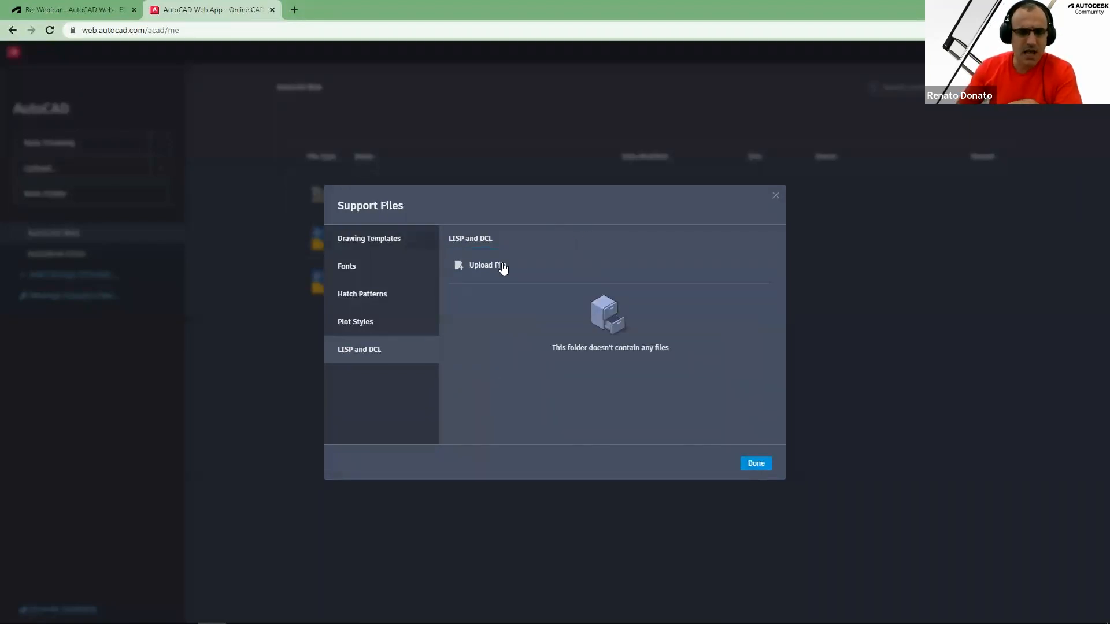
left_click(757, 464)
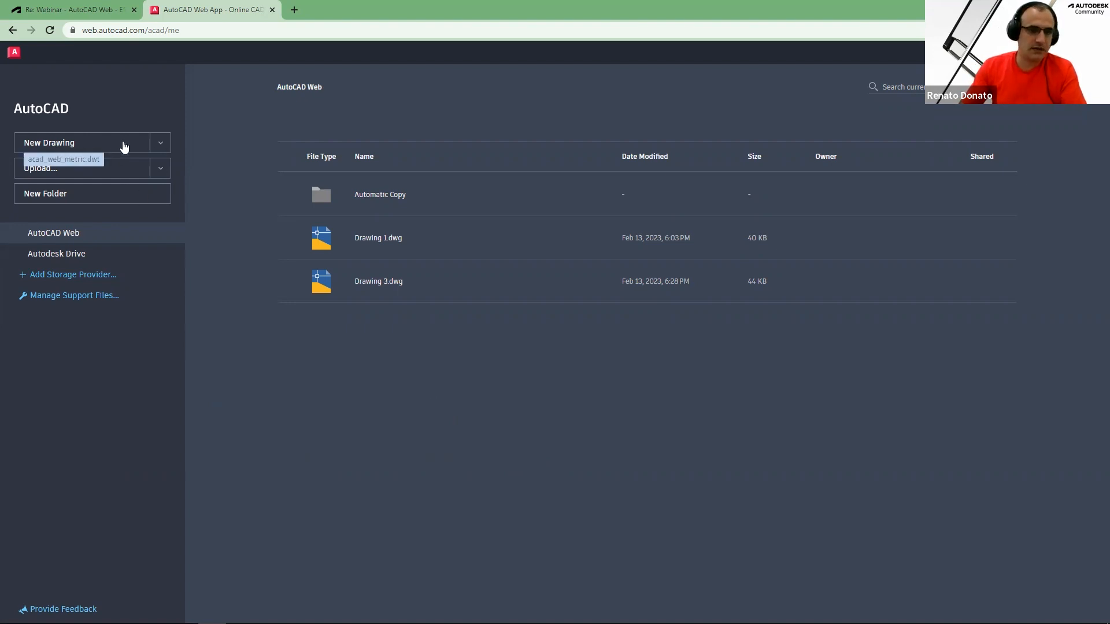
Create a new drawing from the default template and open it in the web editor
left_click(106, 145)
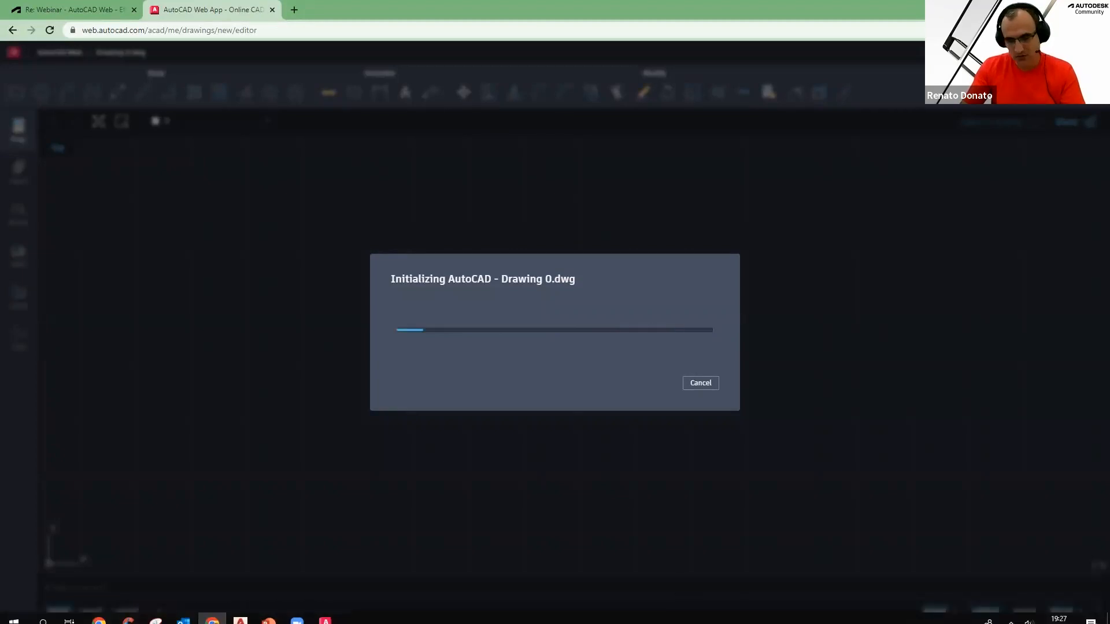
right_click(897, 613)
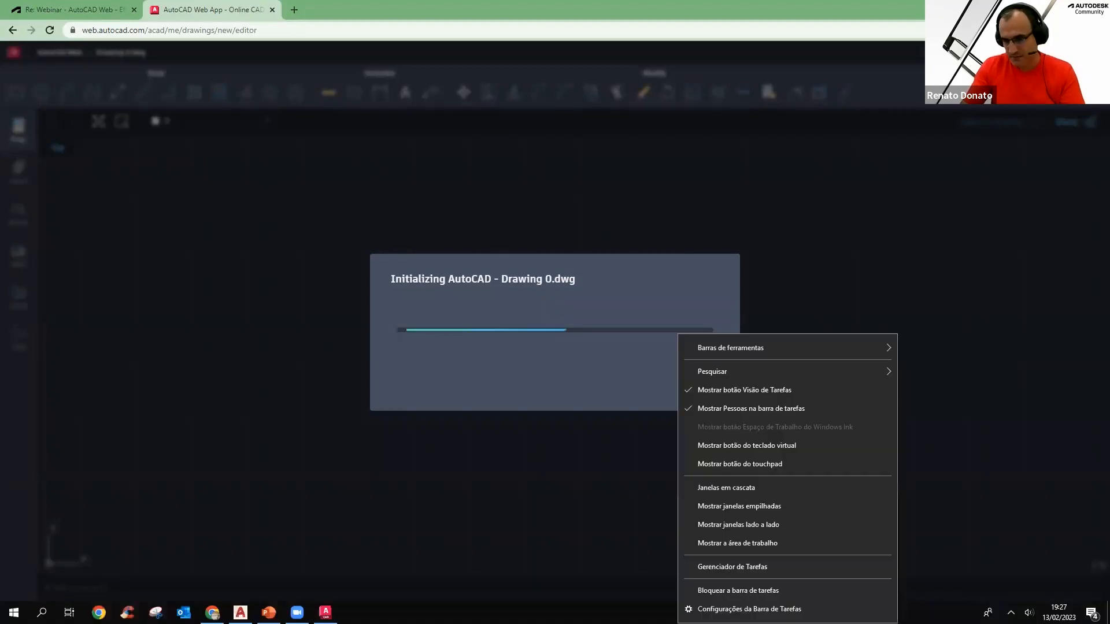
left_click(1010, 612)
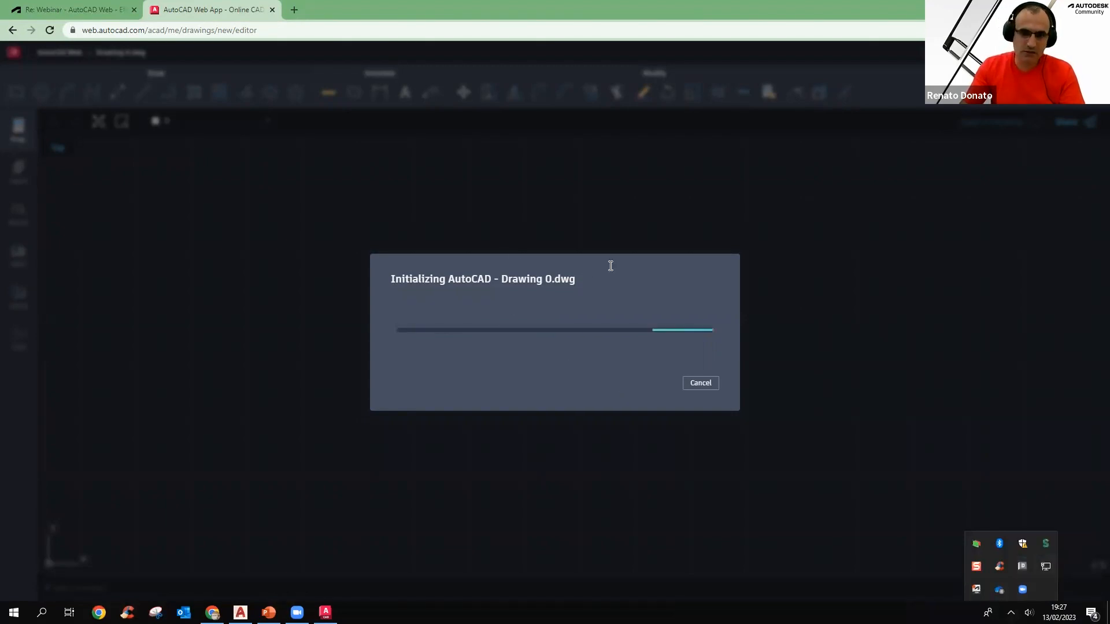
left_click(534, 265)
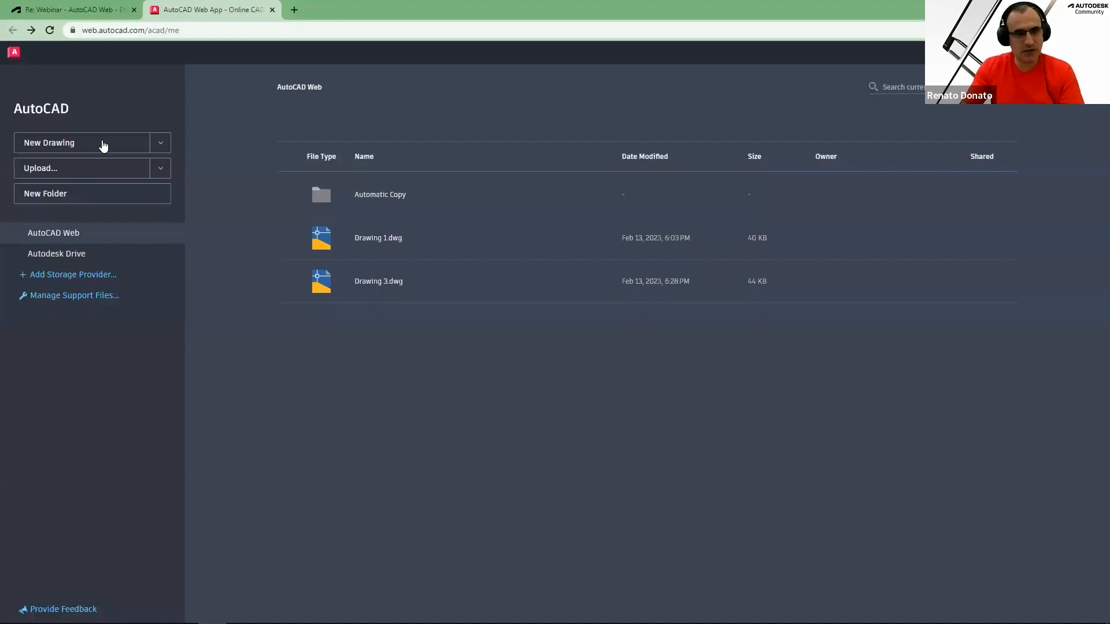
left_click(102, 143)
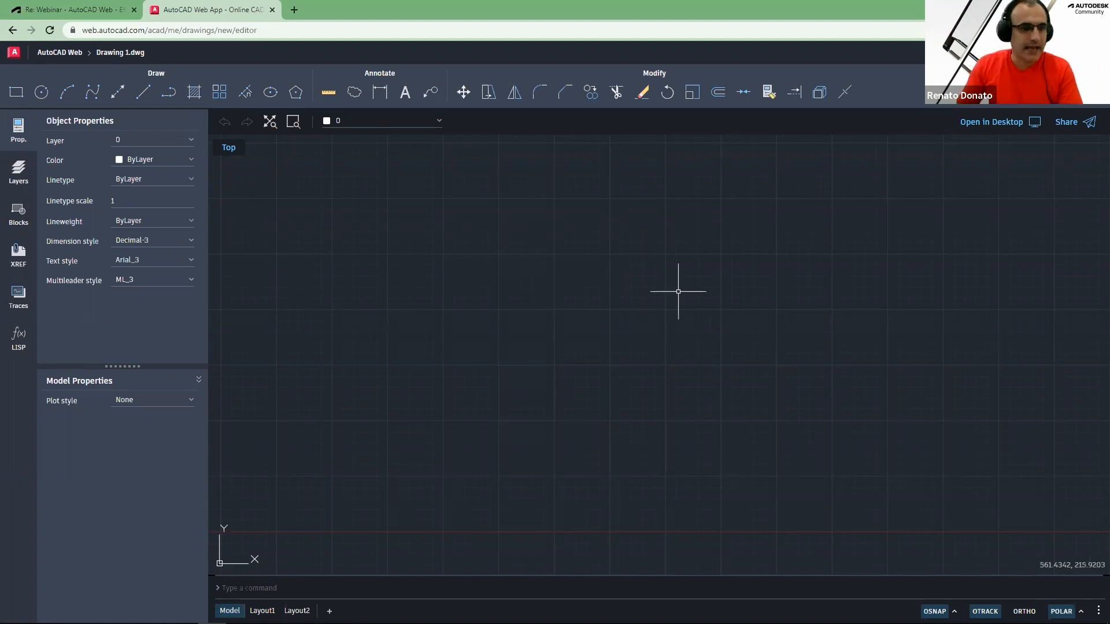
Hide the object properties palette and switch to the Layout1 layout
left_click(19, 130)
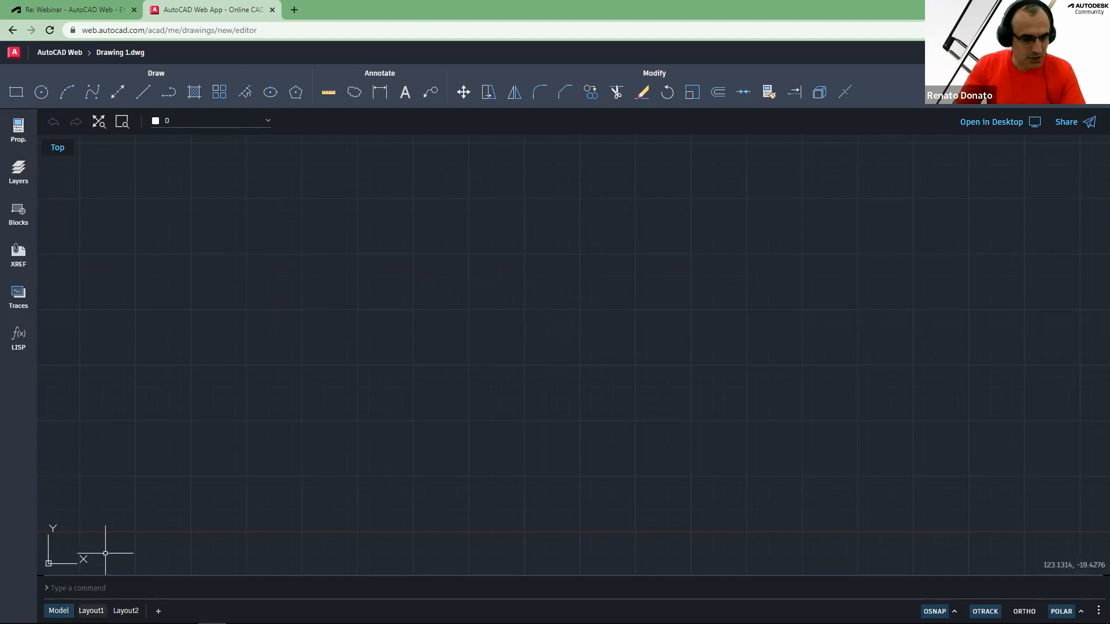
left_click(91, 610)
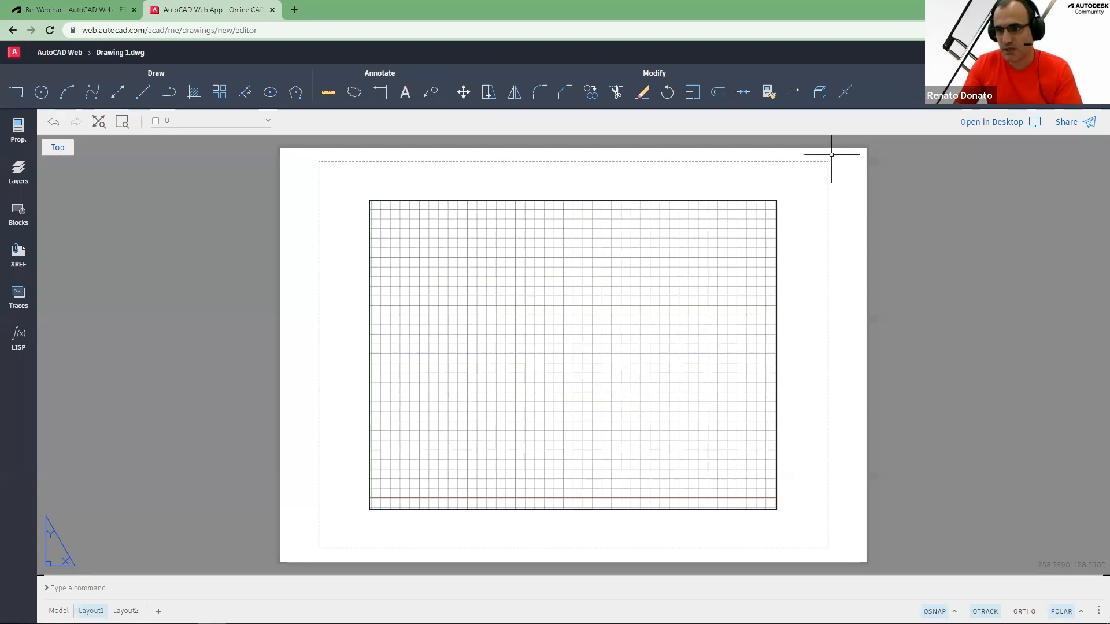
Open the drawing settings to review the object snap and preferences pages, then close them unchanged
left_click(1052, 52)
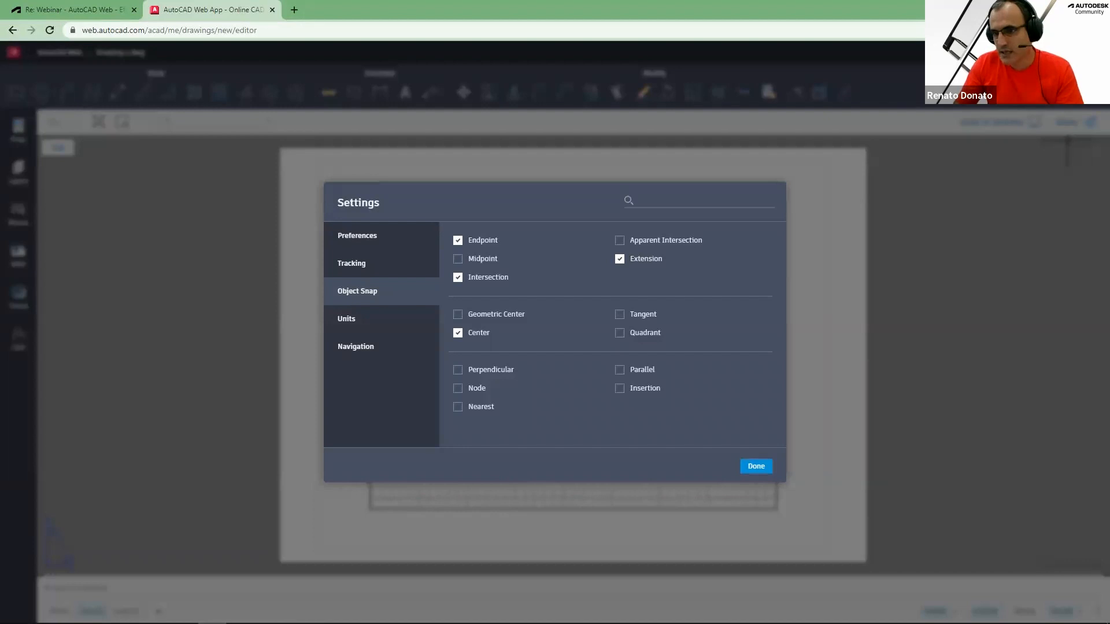
left_click(756, 465)
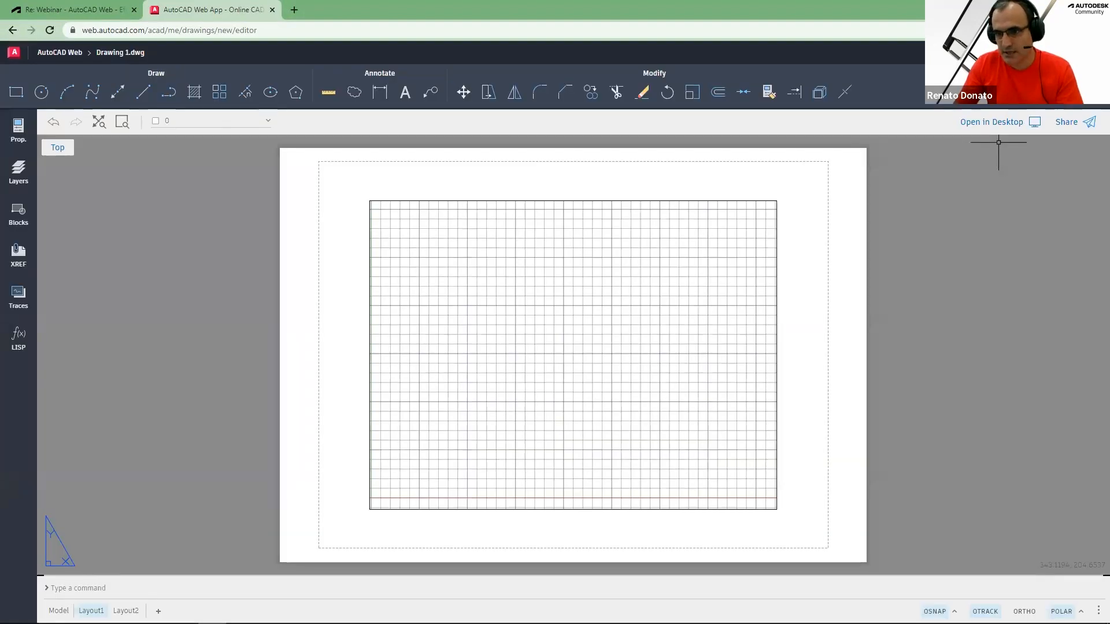
left_click(954, 611)
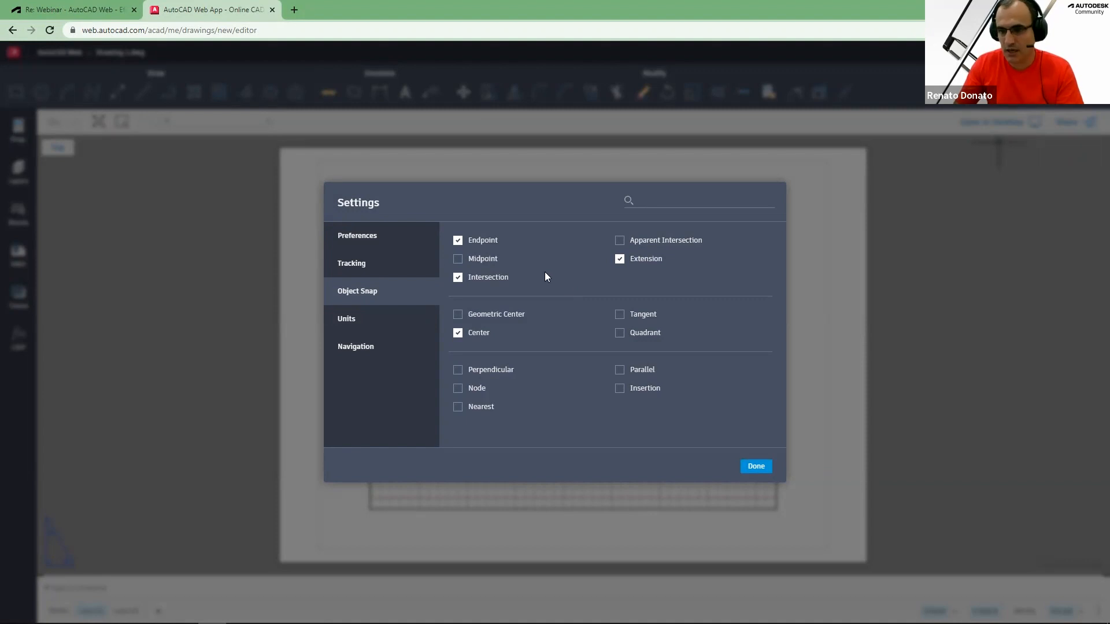
left_click(362, 239)
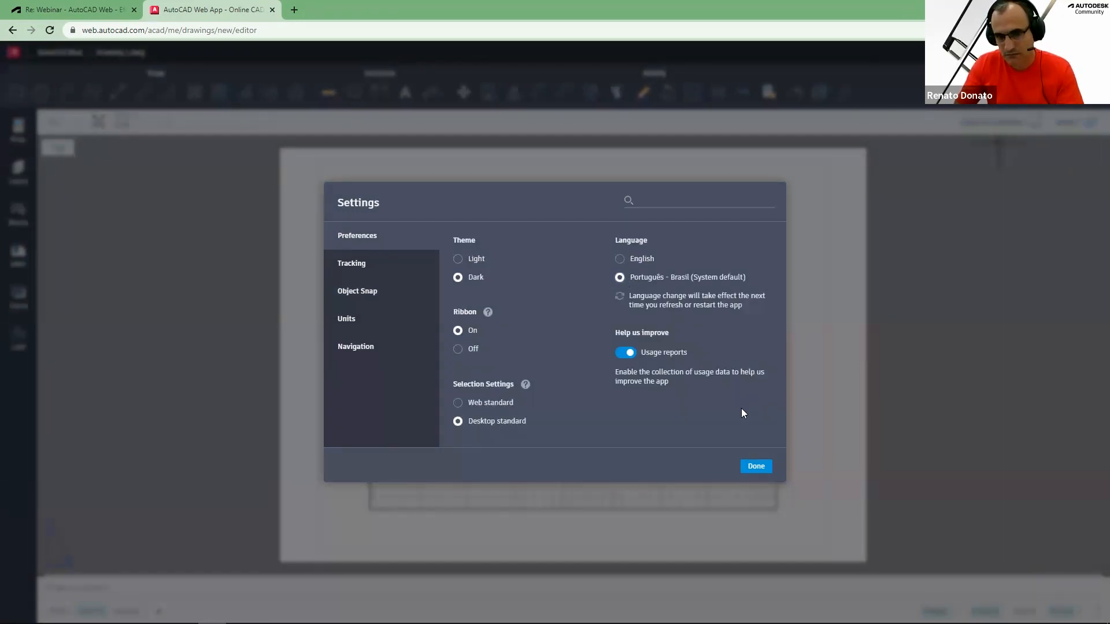
left_click(758, 469)
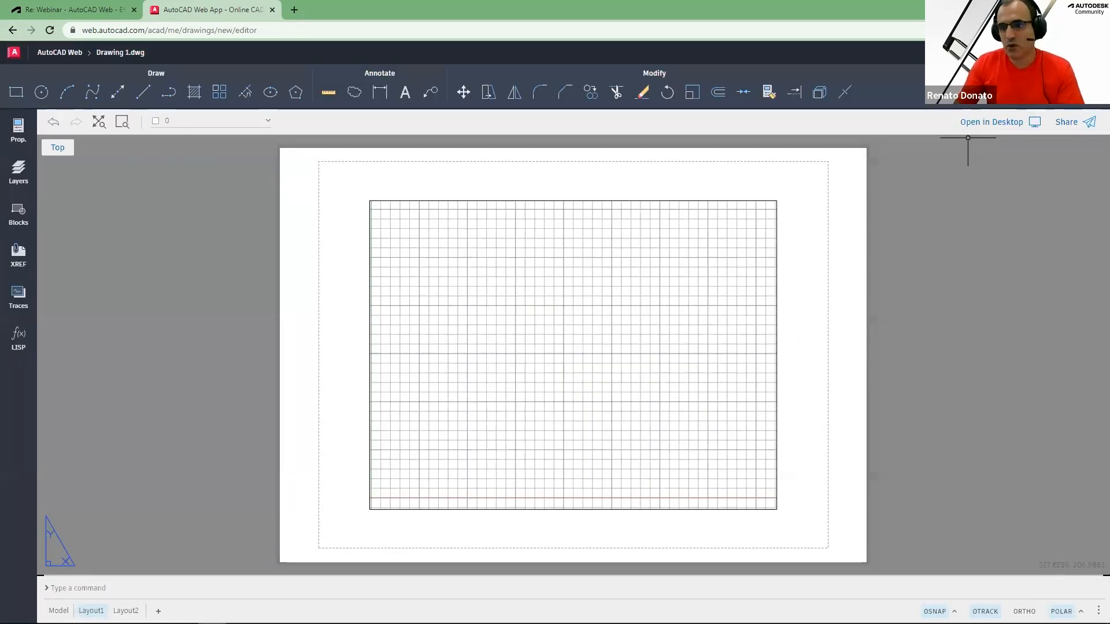
Reload the web app page, dismiss the file error, and start a new drawing from the file list
left_click(483, 30)
left_click(455, 29)
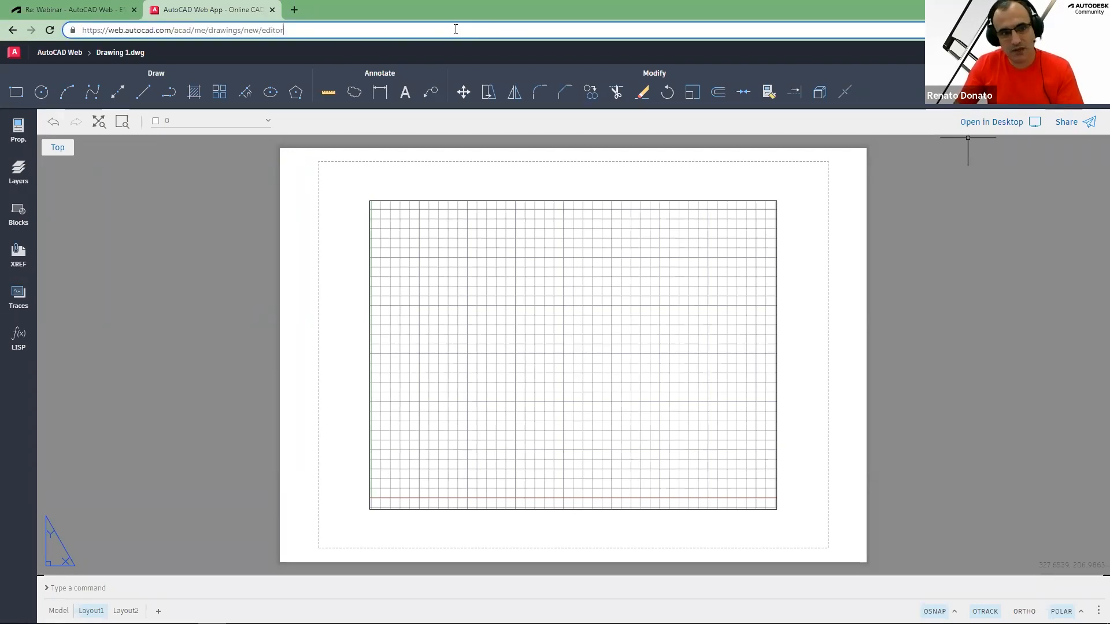
left_click(443, 219)
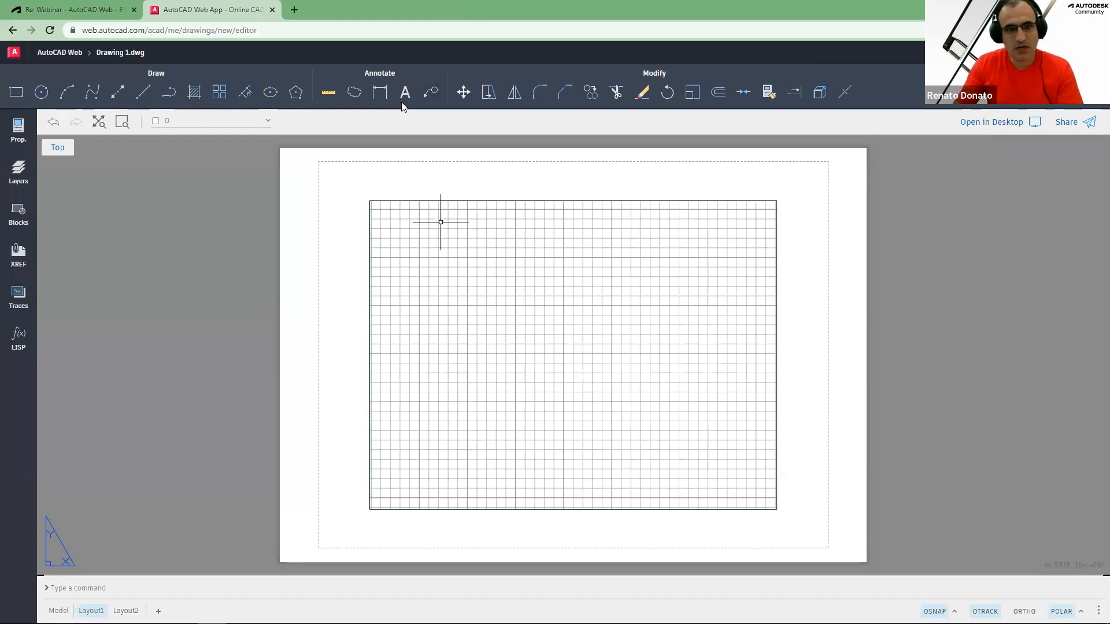
key("Escape")
key("Escape")
key("Escape")
left_click(421, 29)
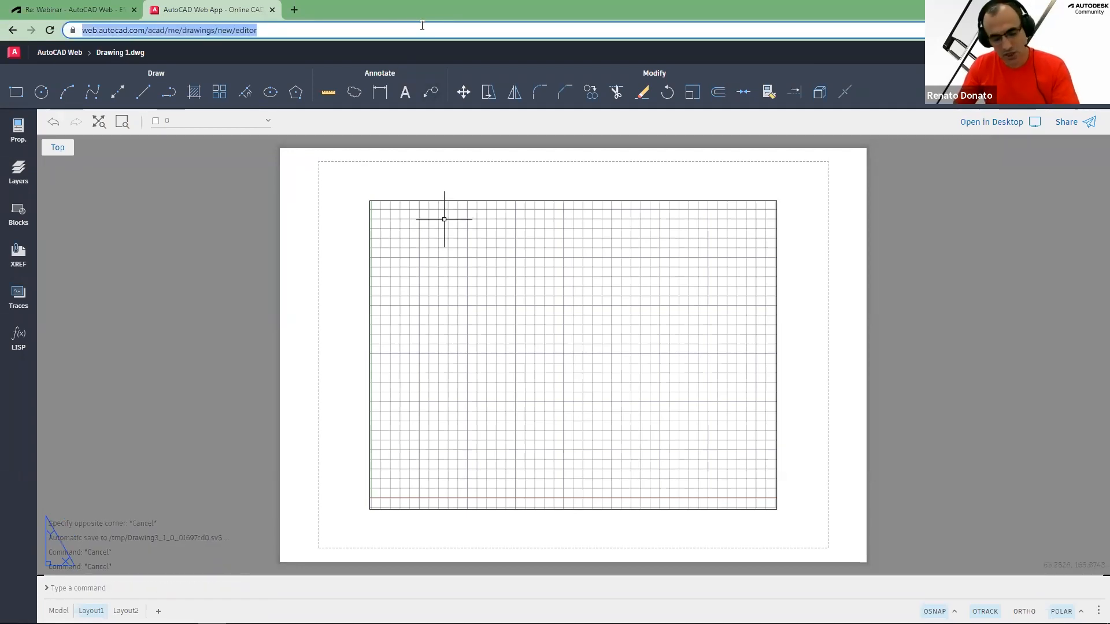
key("Return")
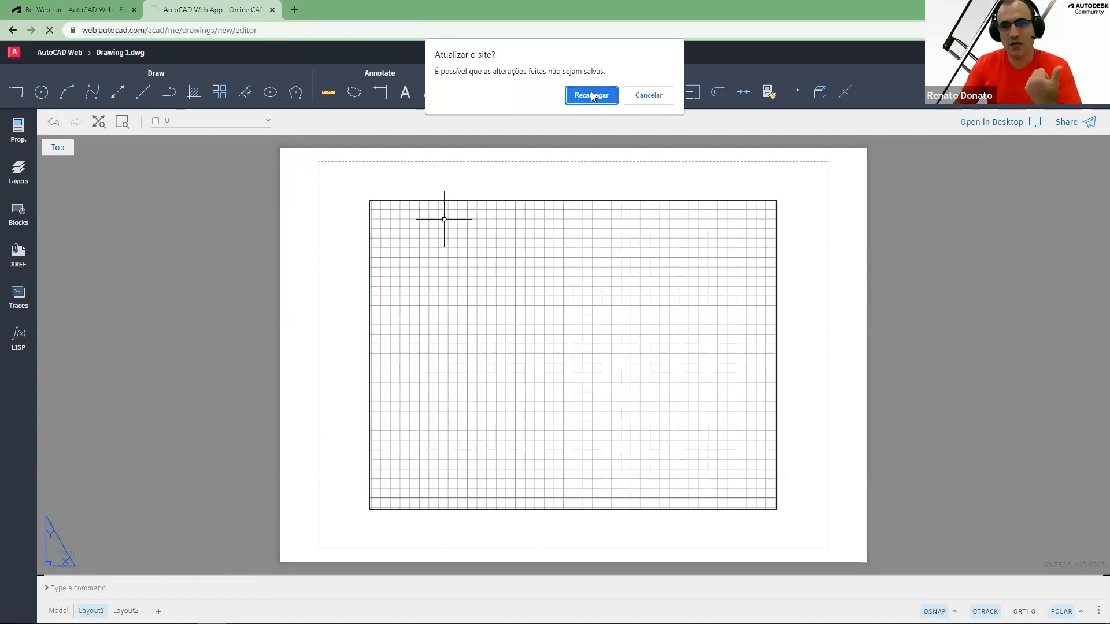
left_click(591, 95)
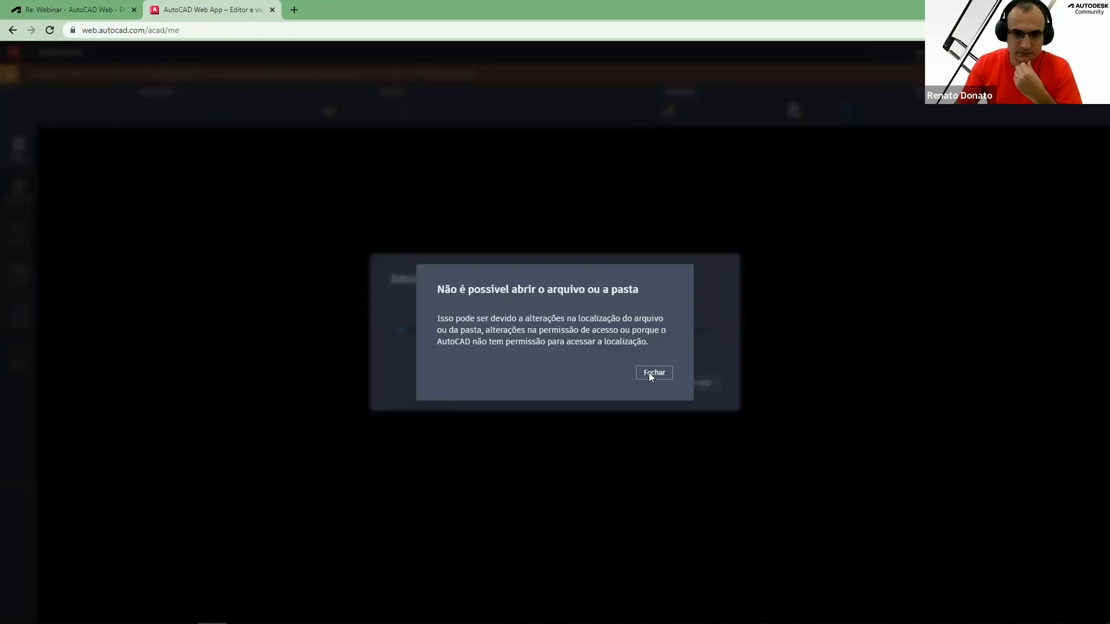
left_click(650, 374)
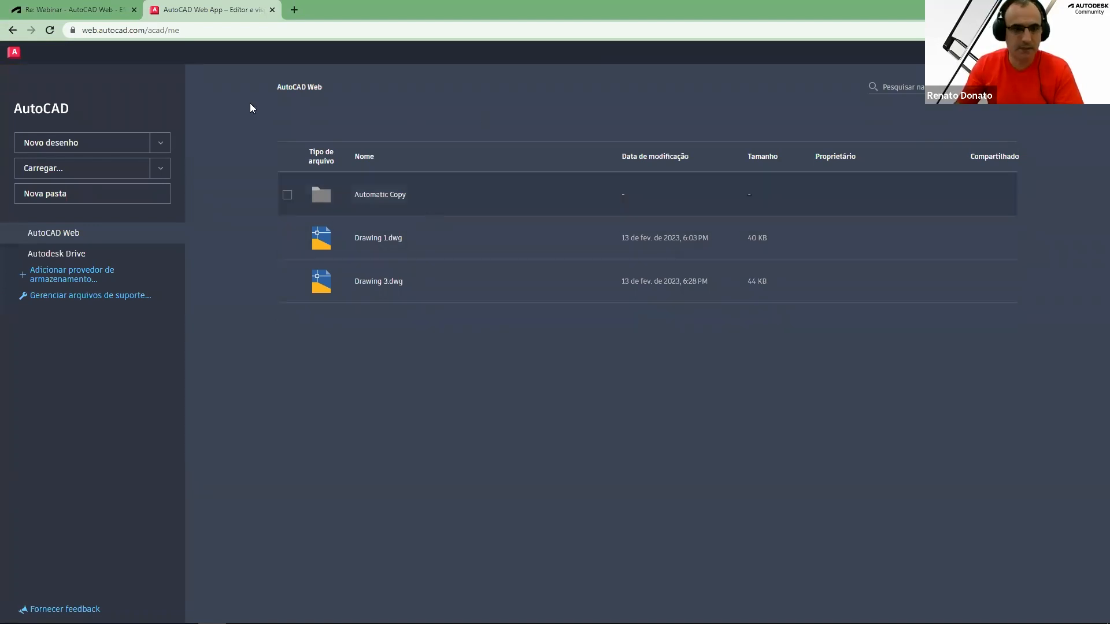
left_click(87, 143)
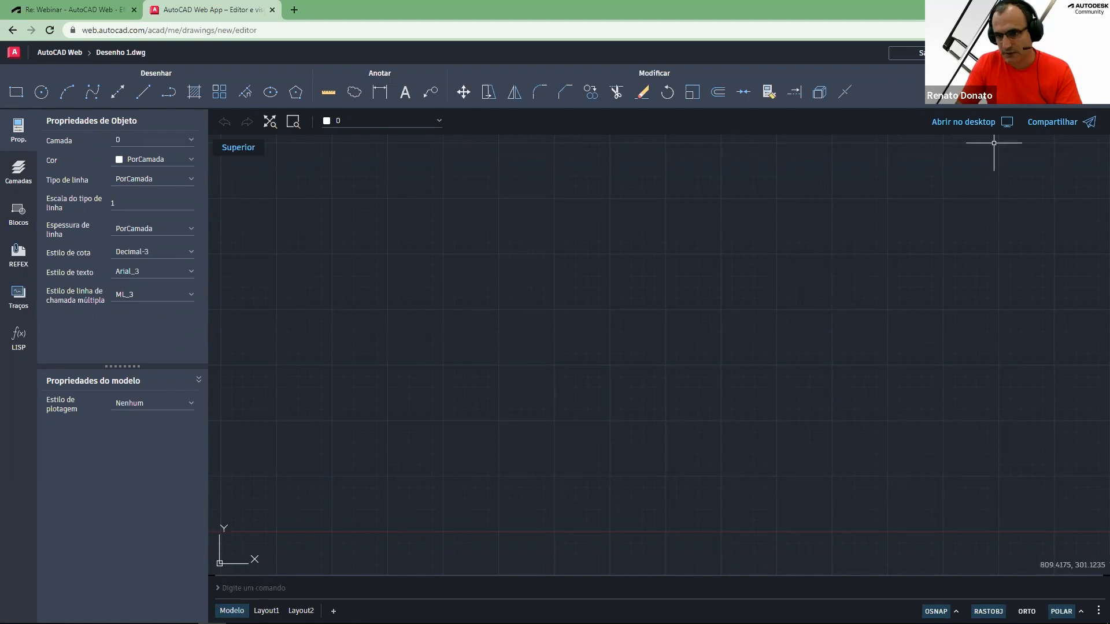
Set the interface language to English in the preferences, leaving the ribbon enabled
left_click(1041, 52)
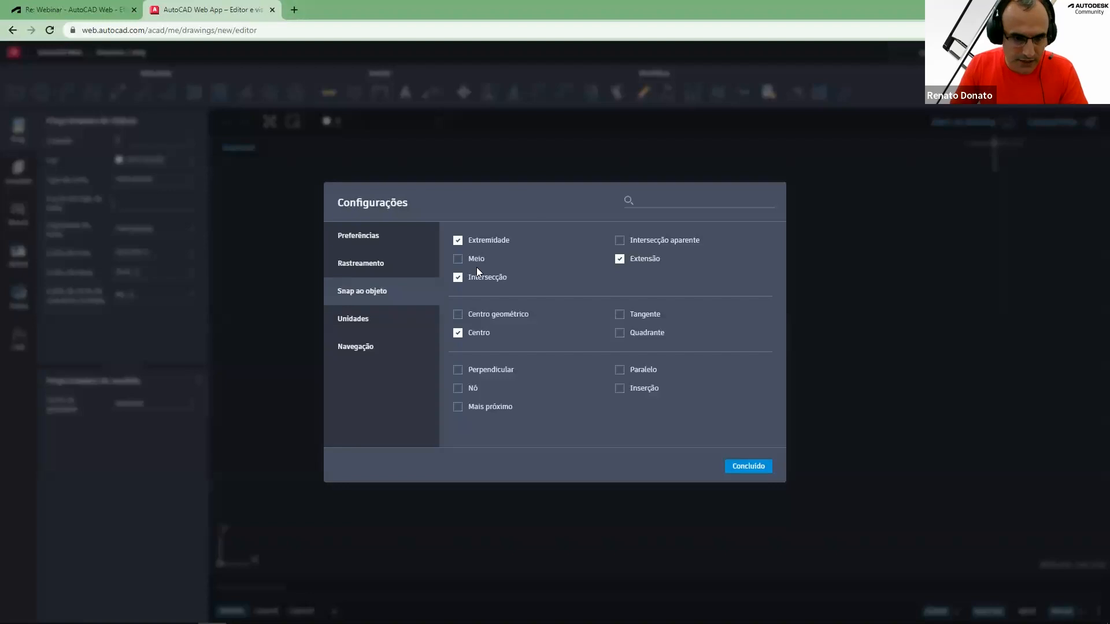
left_click(374, 242)
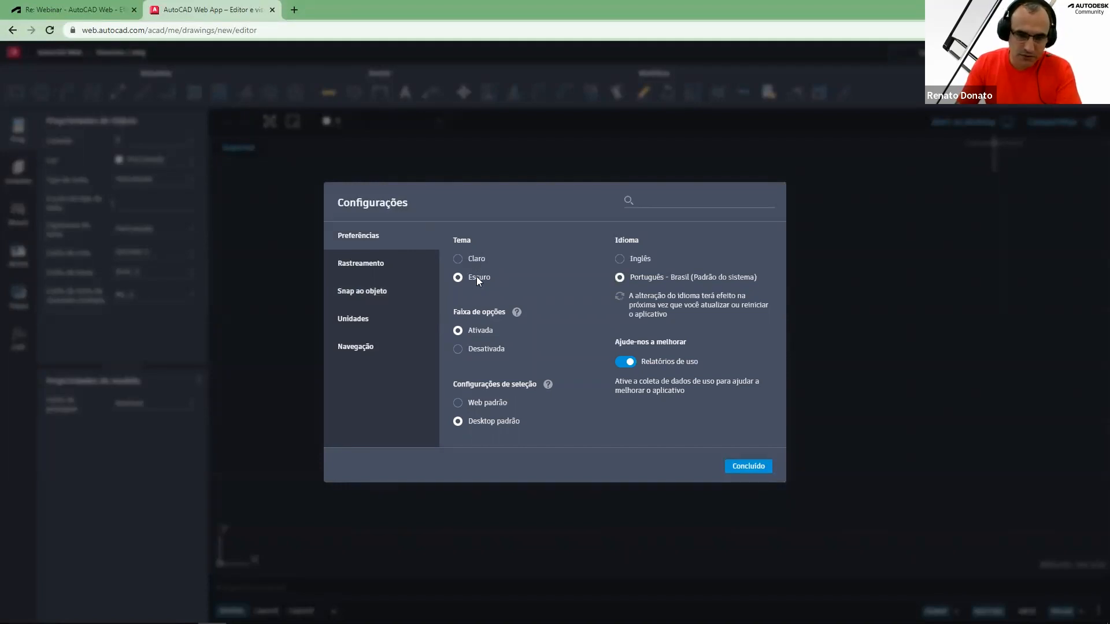
left_click(621, 259)
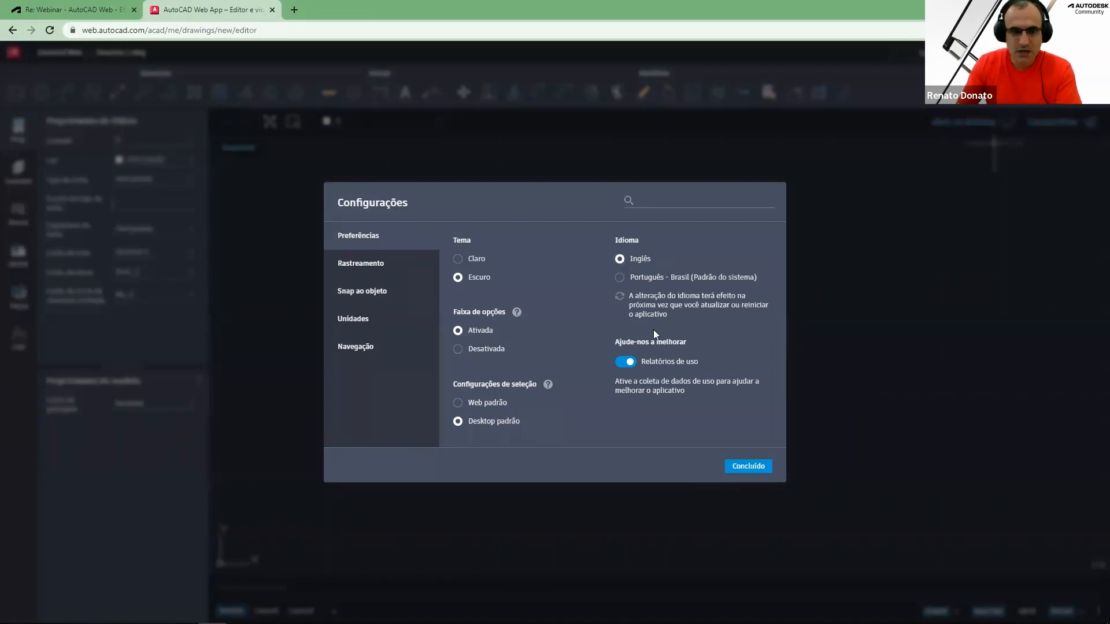
left_click(474, 349)
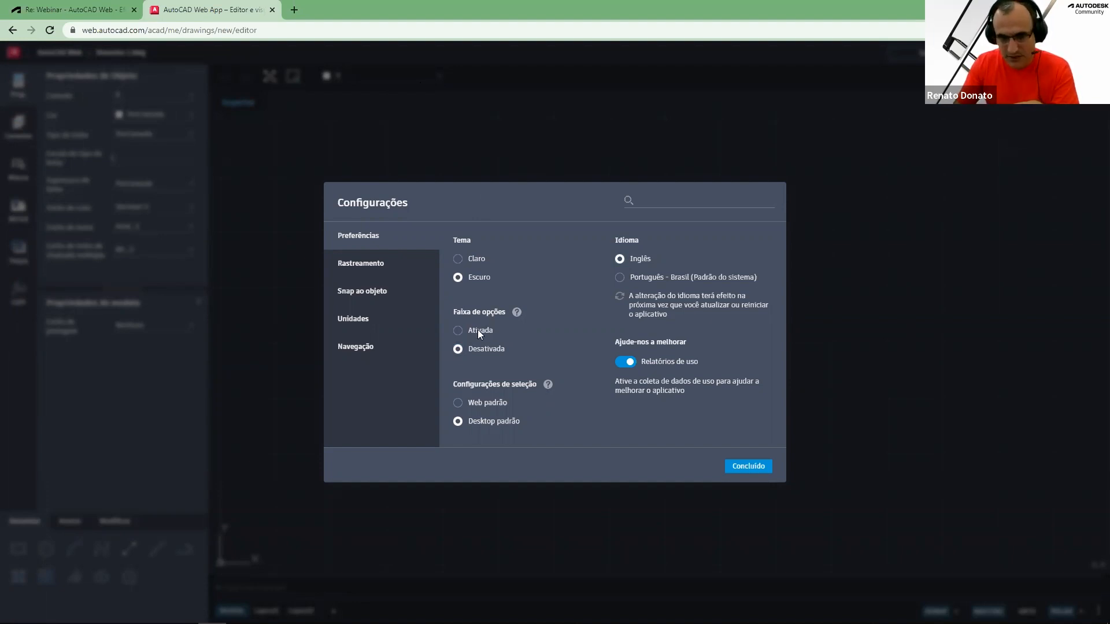
mouse_move(460, 330)
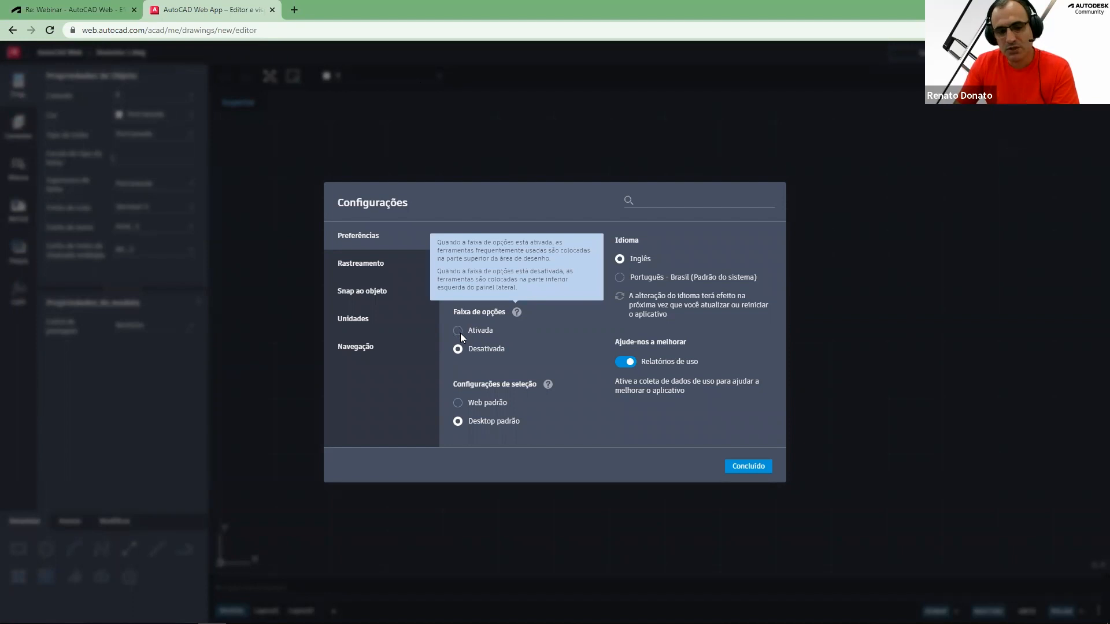
left_click(473, 332)
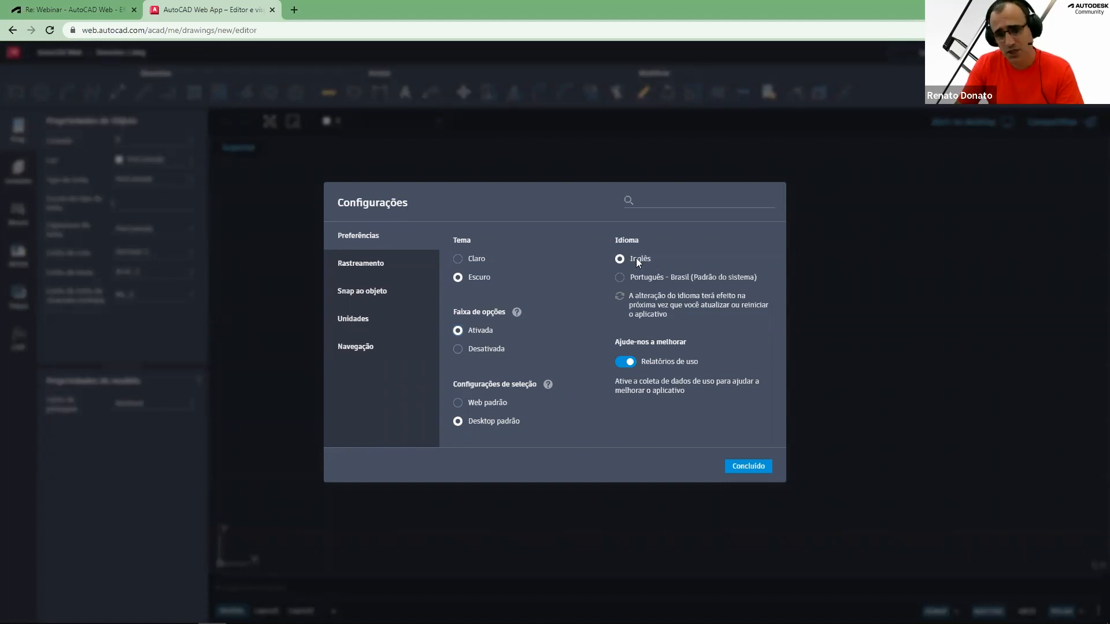
Enable the Meio, Centro geométrico, Inserção and Quadrante object snaps and close the settings
left_click(395, 293)
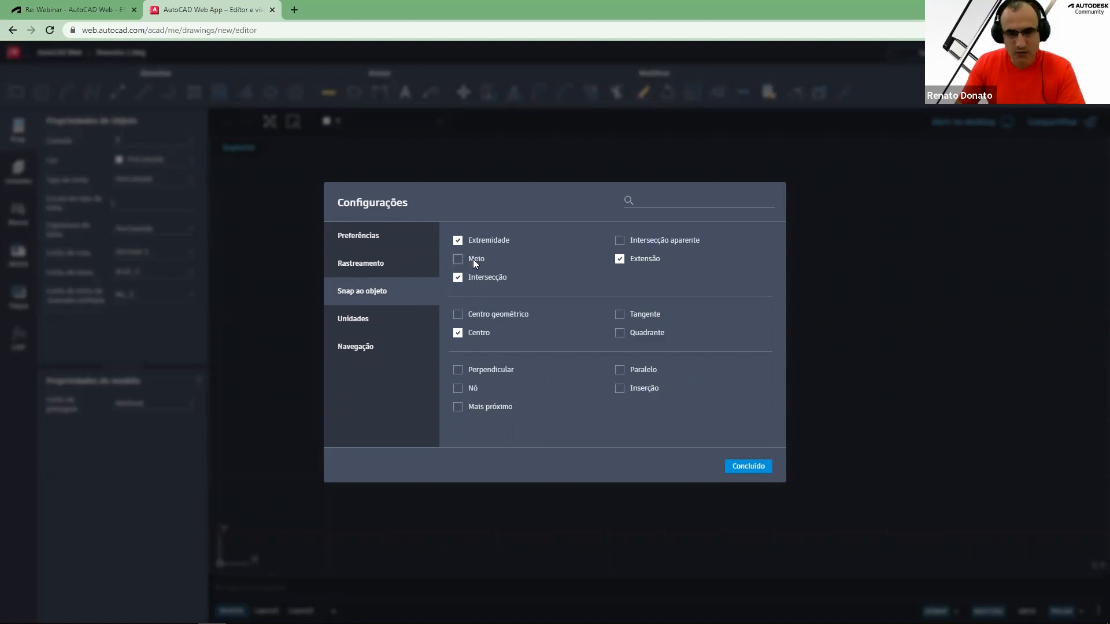
left_click(457, 315)
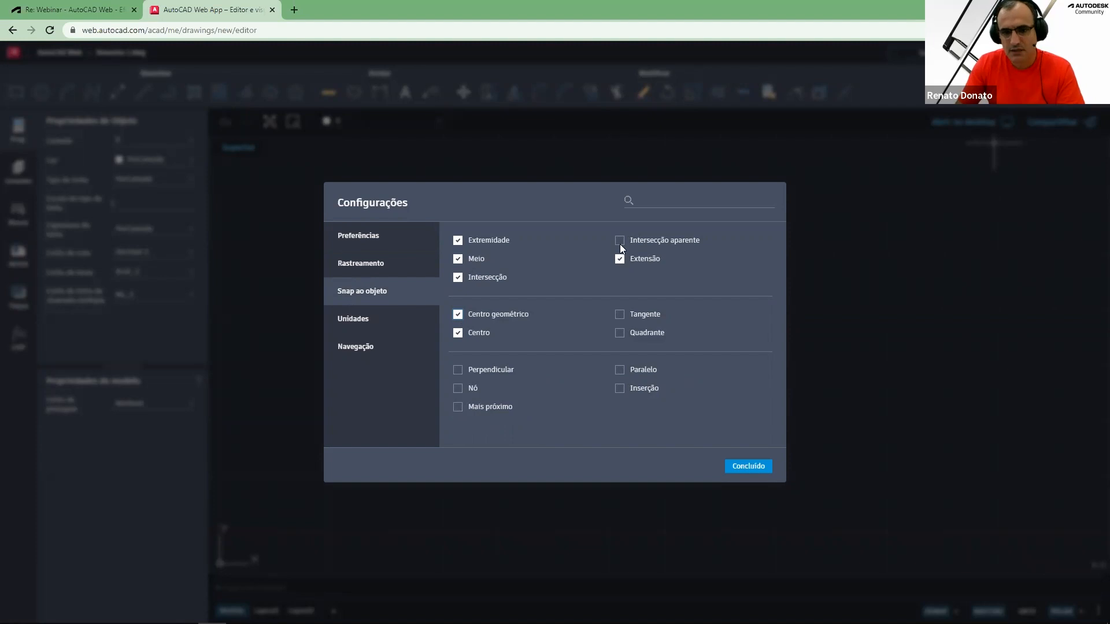
left_click(619, 387)
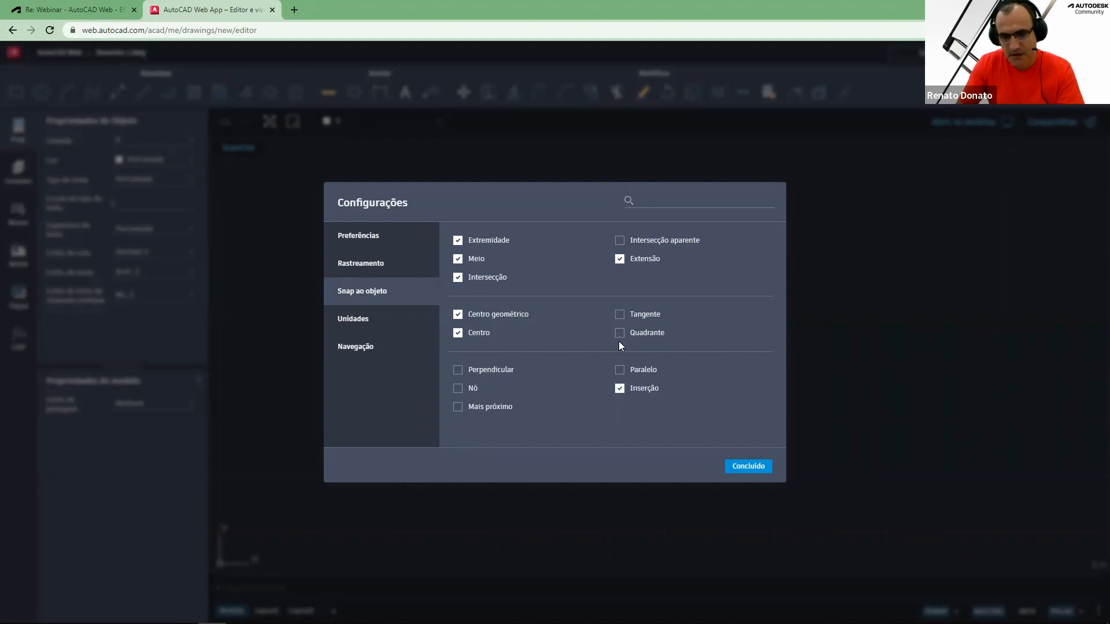
left_click(619, 332)
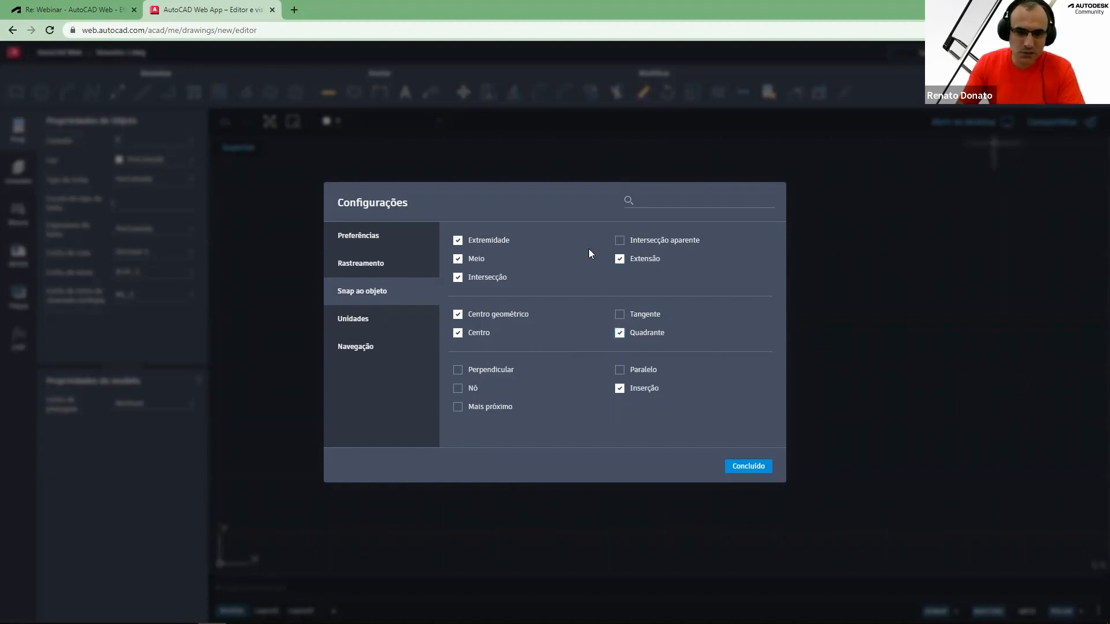
left_click(354, 319)
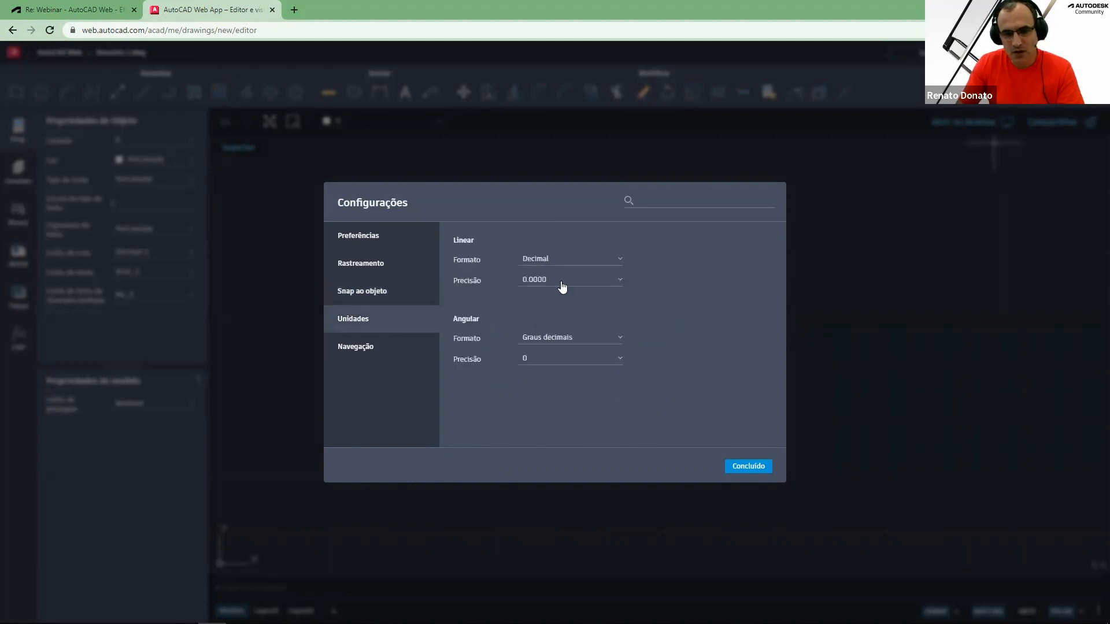
left_click(356, 348)
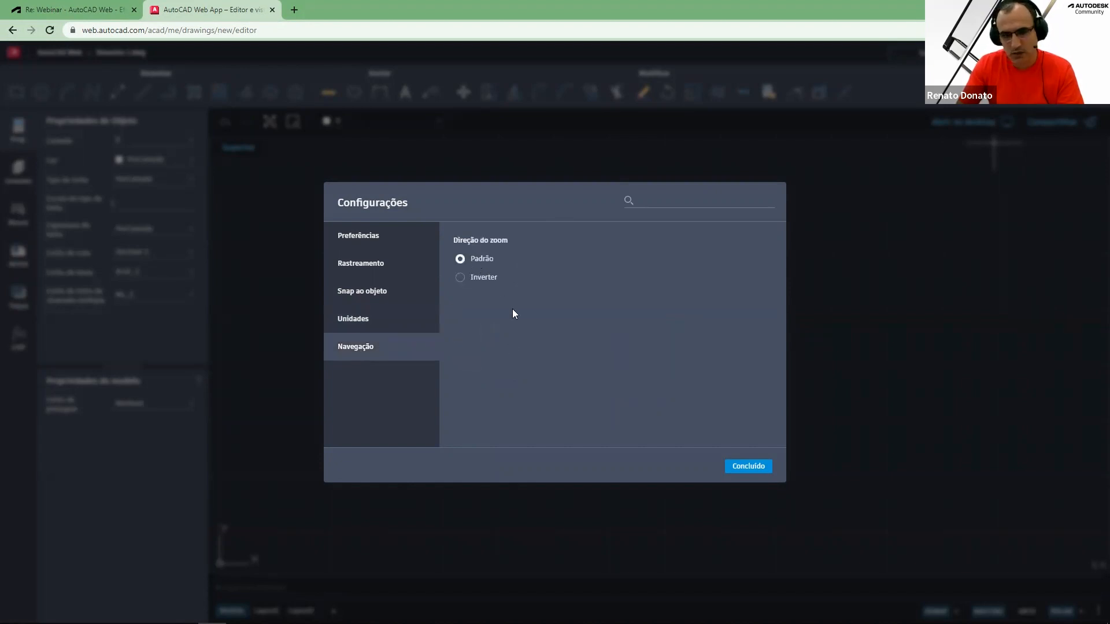
left_click(753, 467)
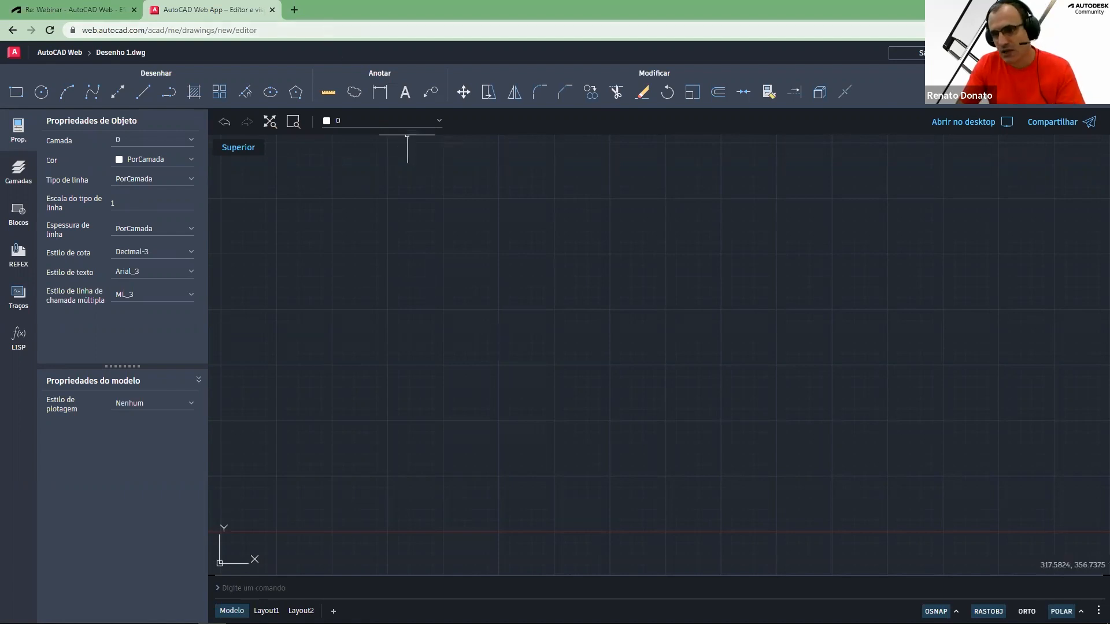
Save the drawing as AutoCAD Web and reload the editor to apply the language change
left_click(929, 53)
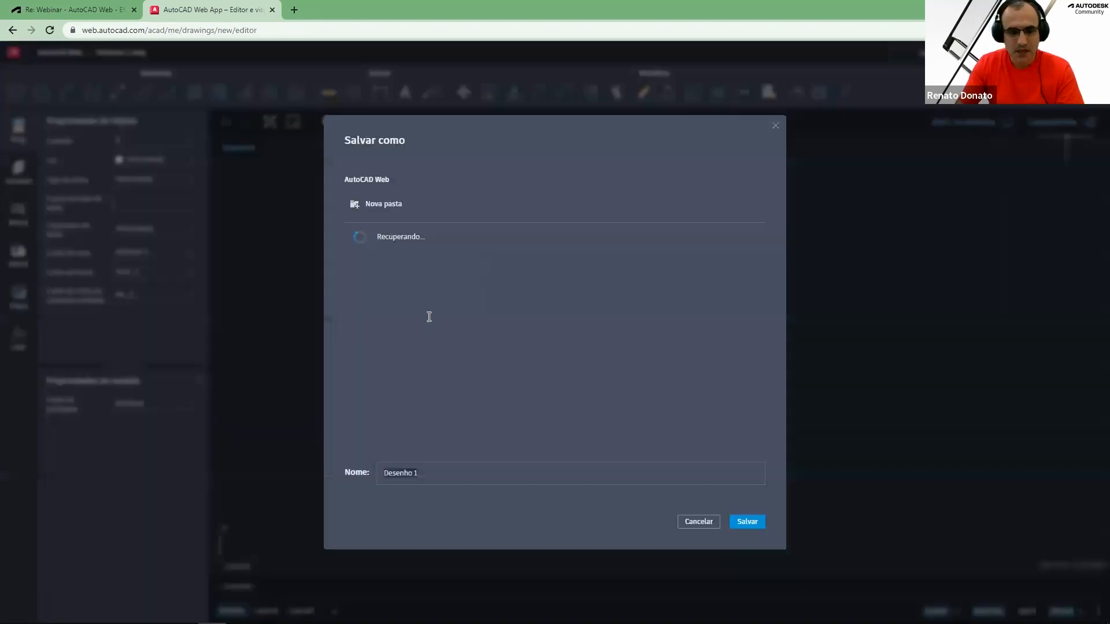
left_click(433, 476)
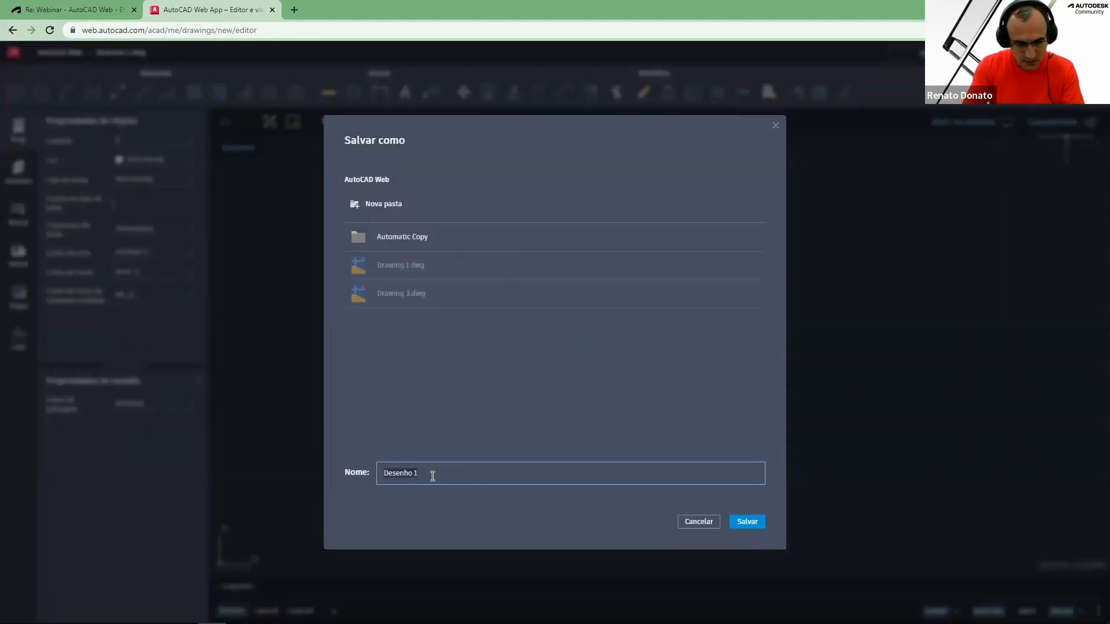
type("W")
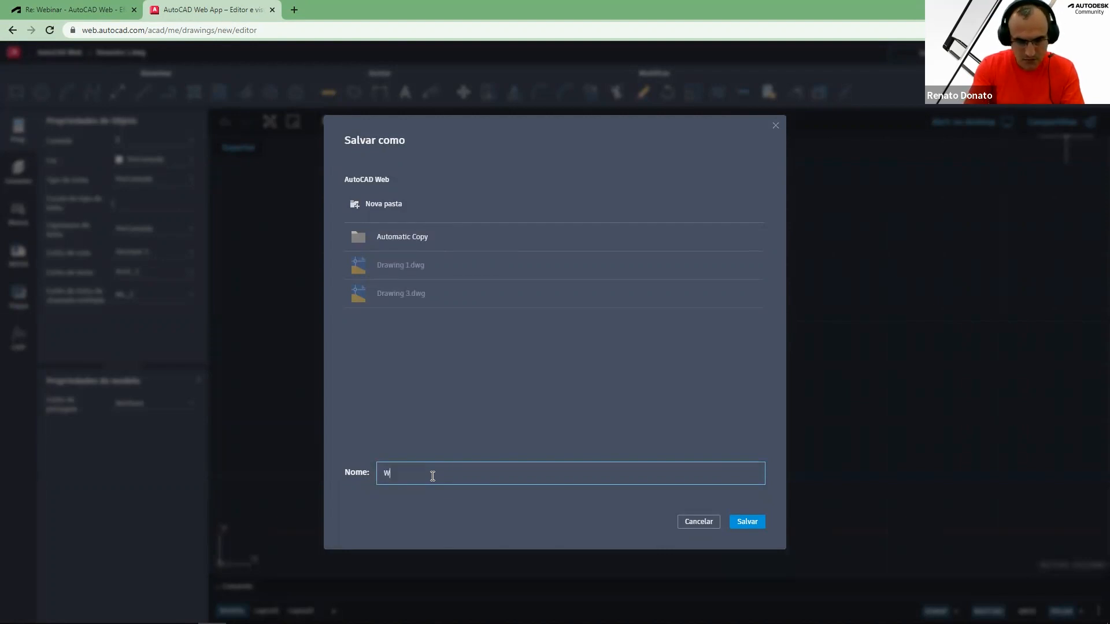
key("BackSpace")
type("AutoCAD")
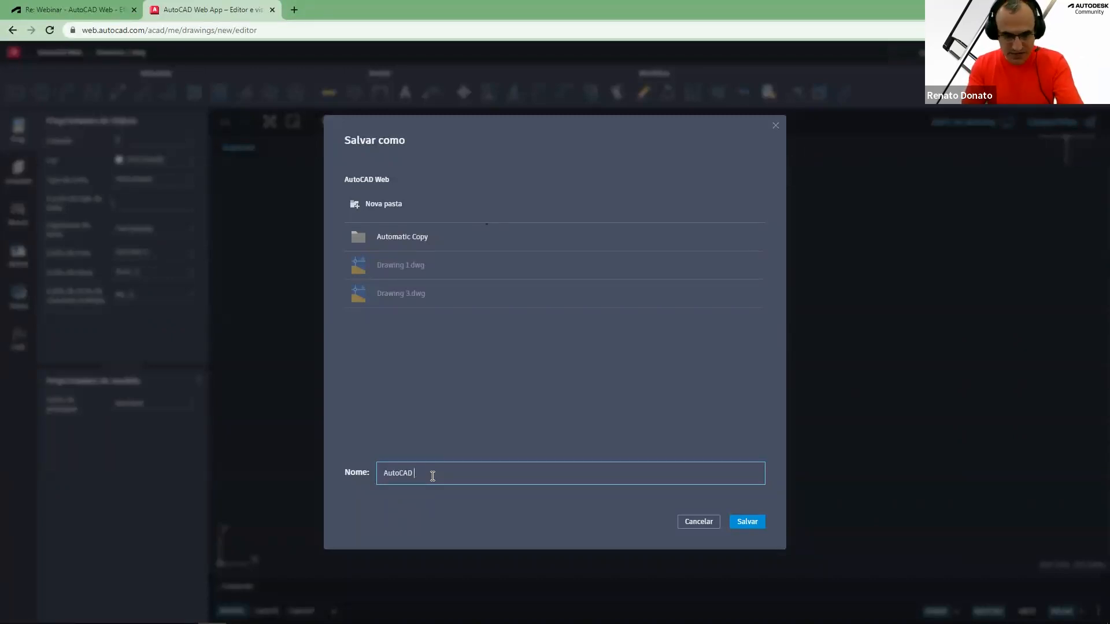
type("Web")
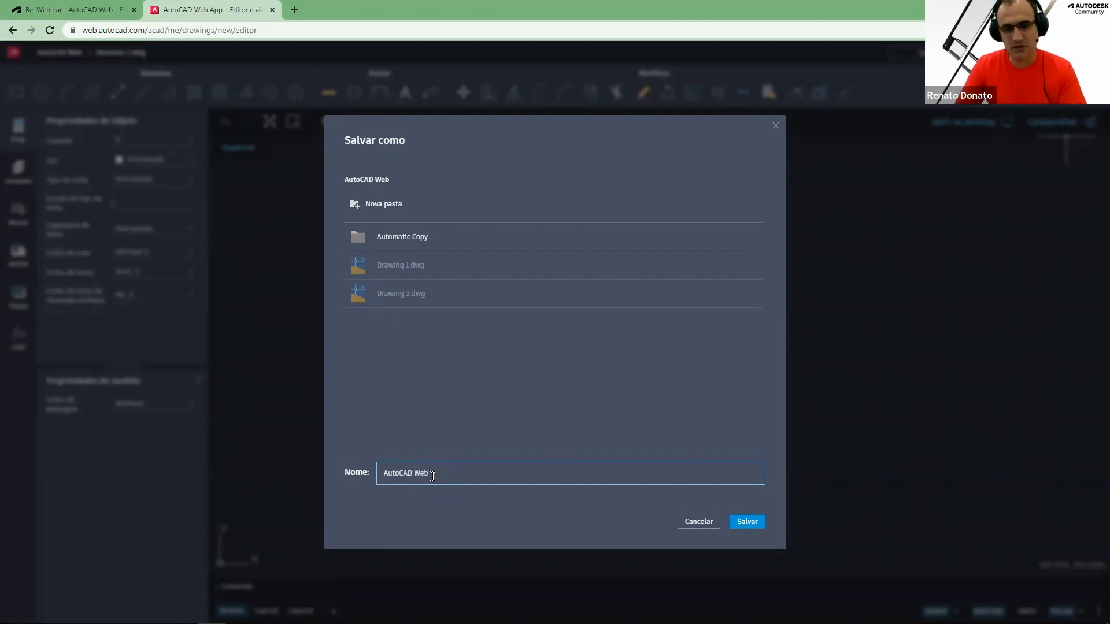
left_click(746, 523)
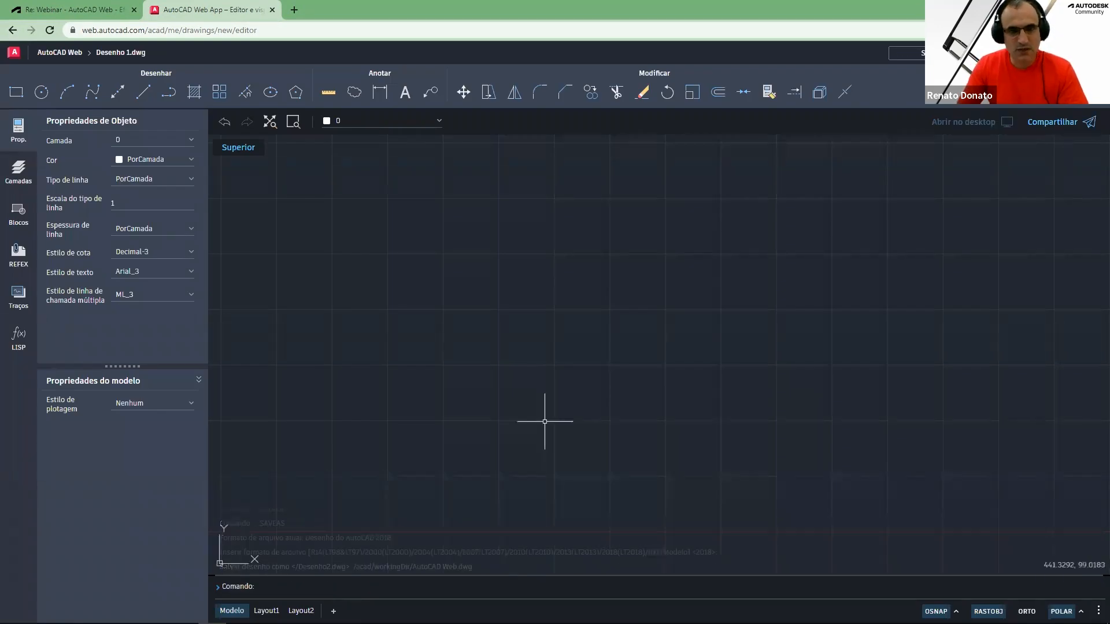
left_click(311, 28)
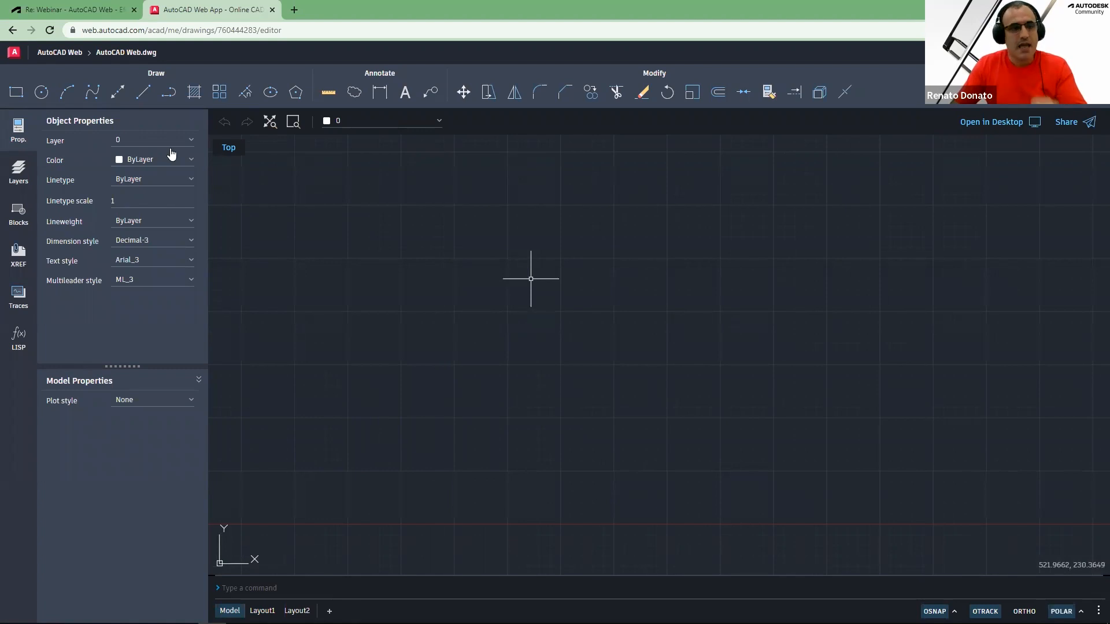
Return to the forum thread and scroll through the posted template and CTB attachments
left_click(69, 9)
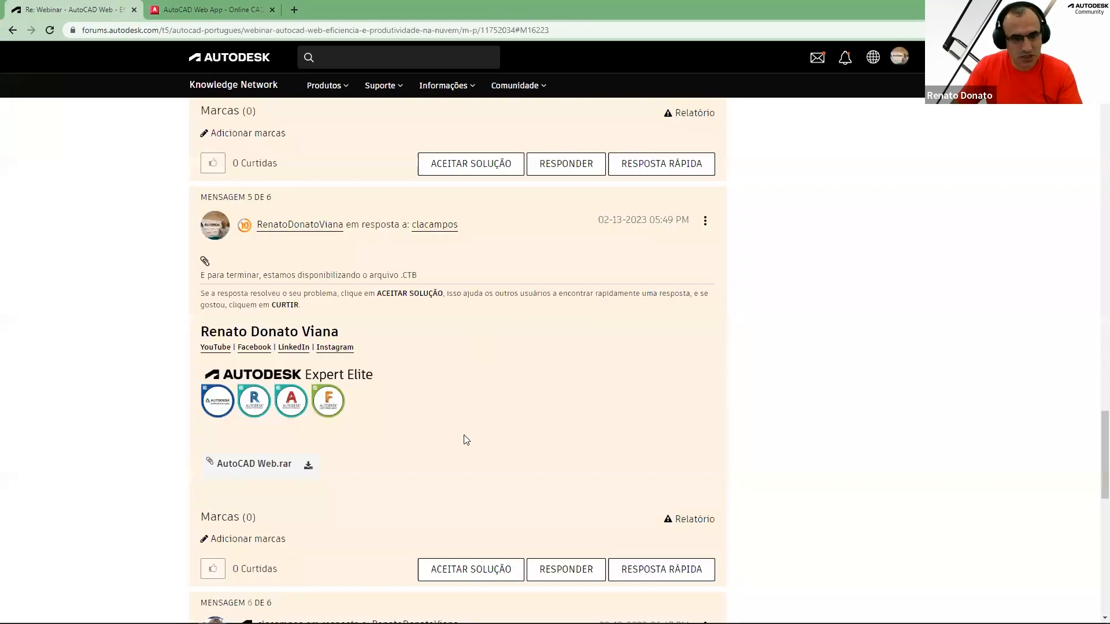
scroll(462, 439, "up", 4)
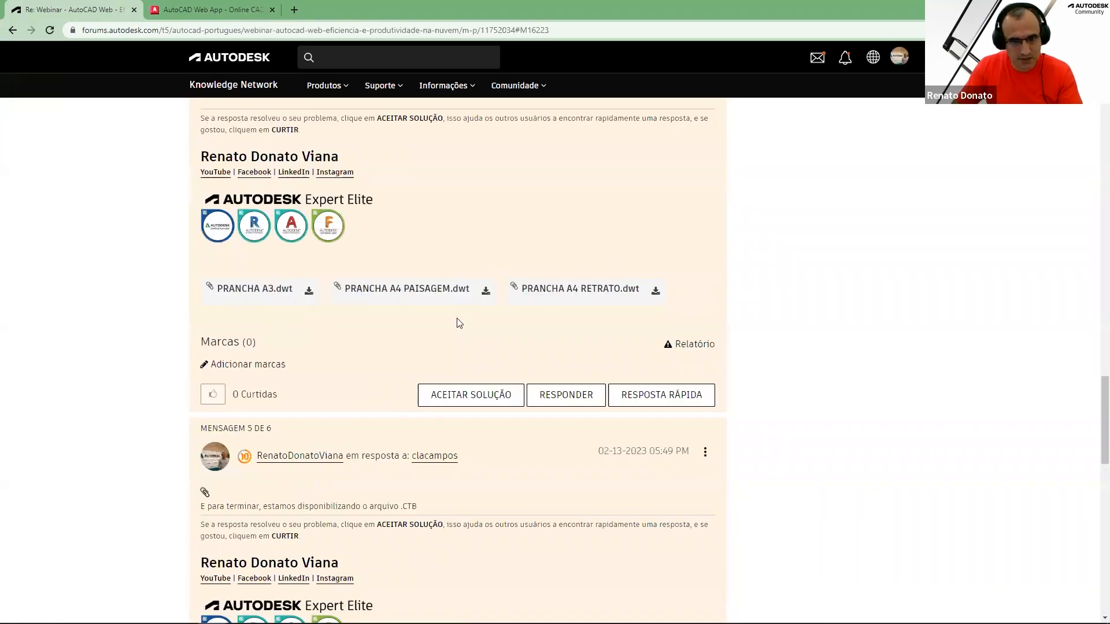
scroll(441, 324, "up", 4)
scroll(268, 489, "down", 1)
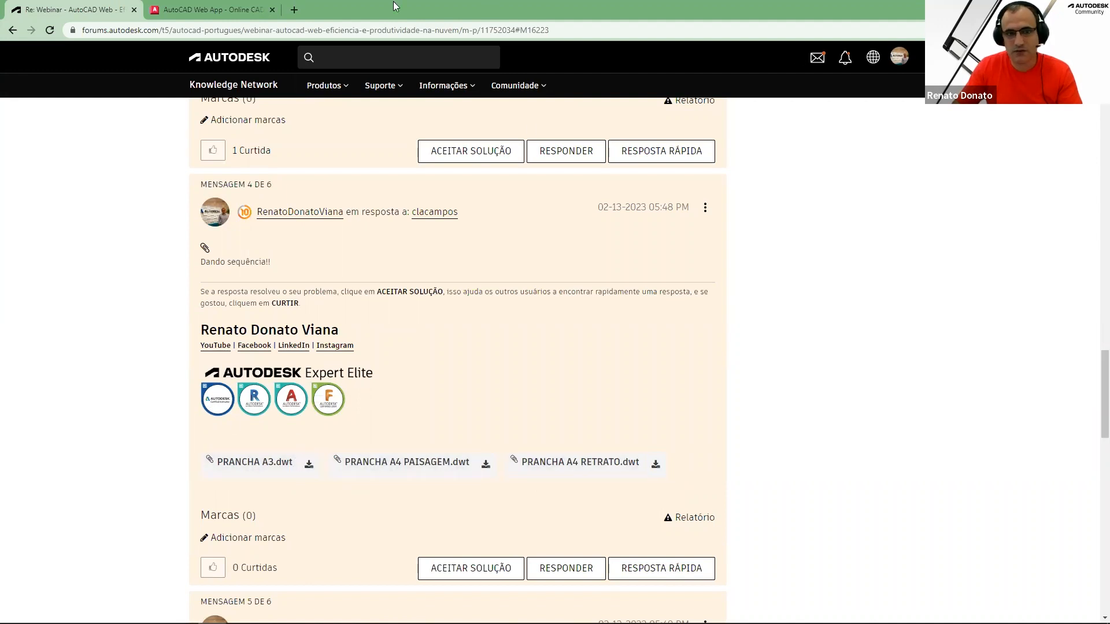
Open the support files manager from the drawing list and upload all six PRANCHA .dwt files as drawing templates
left_click(234, 8)
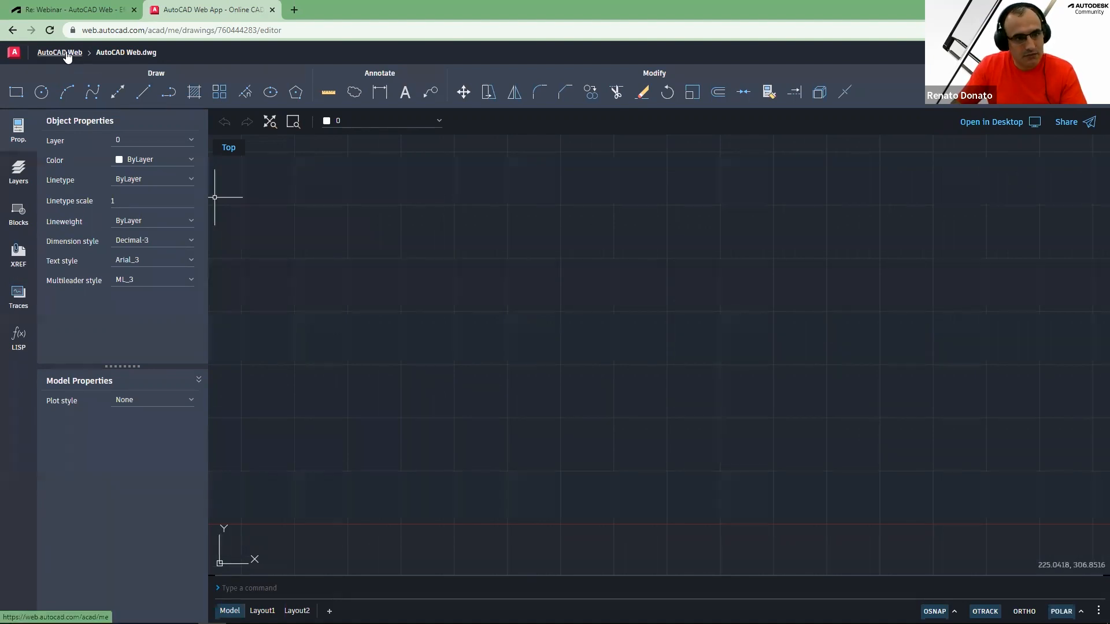
left_click(63, 52)
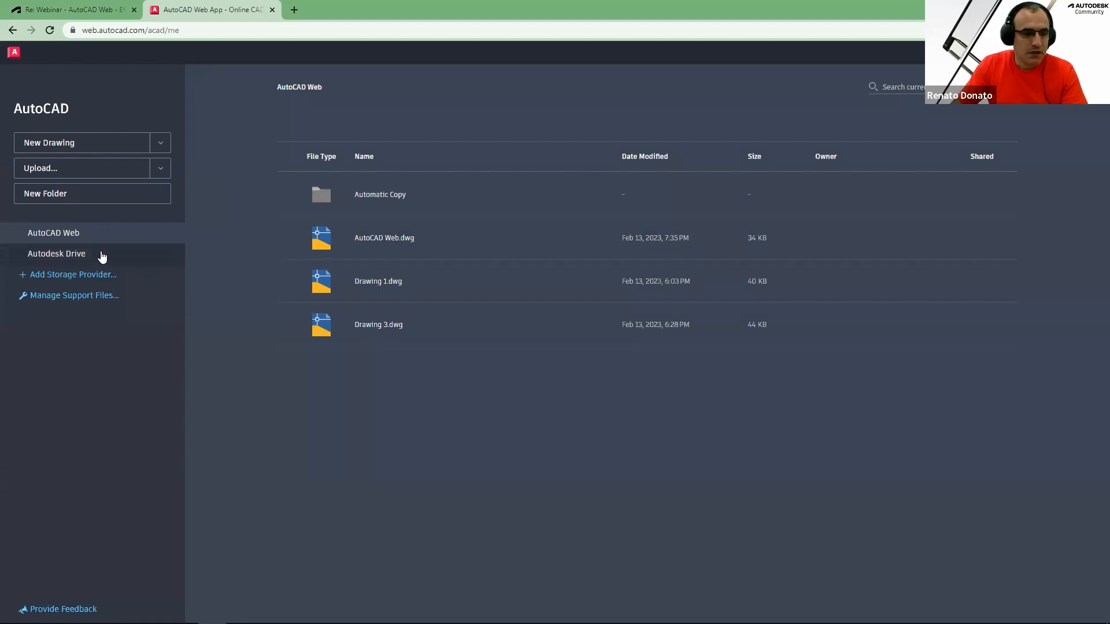
left_click(161, 144)
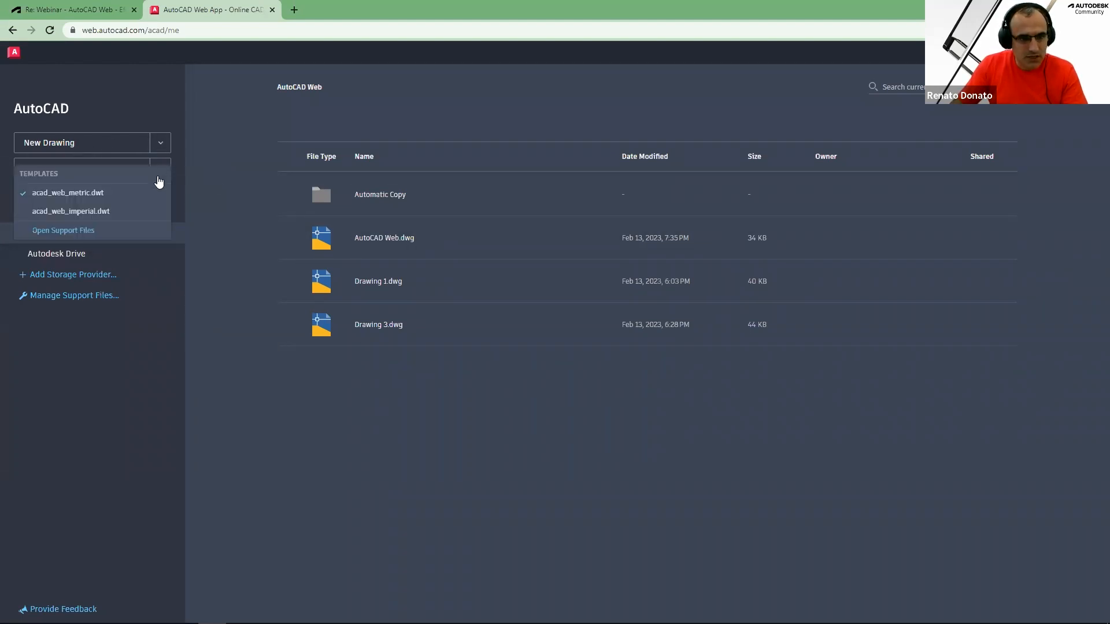
left_click(63, 230)
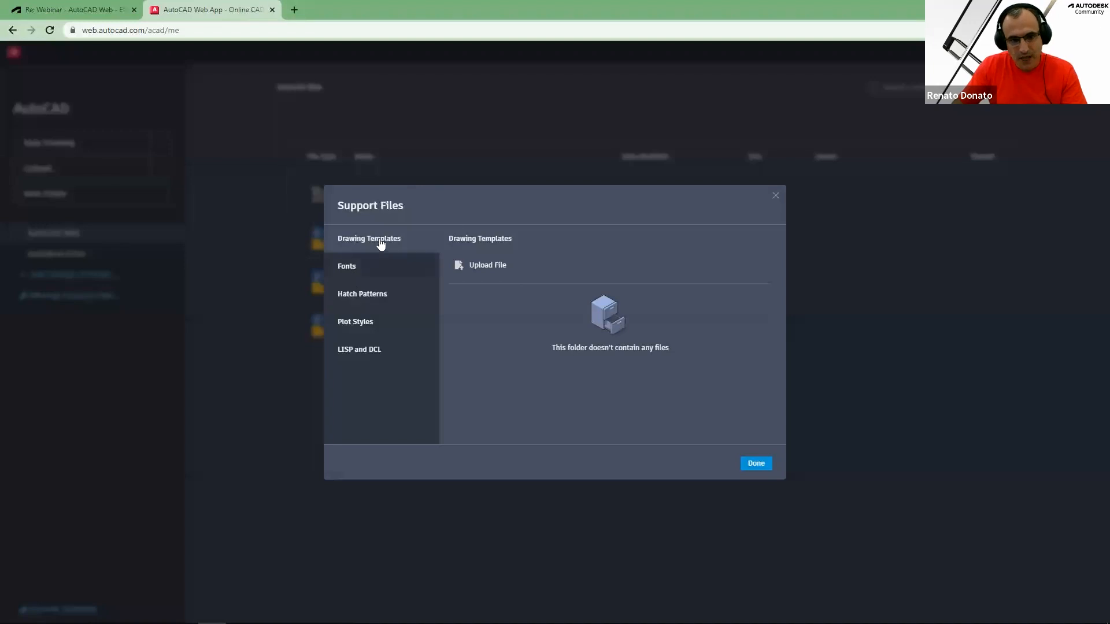
left_click(488, 266)
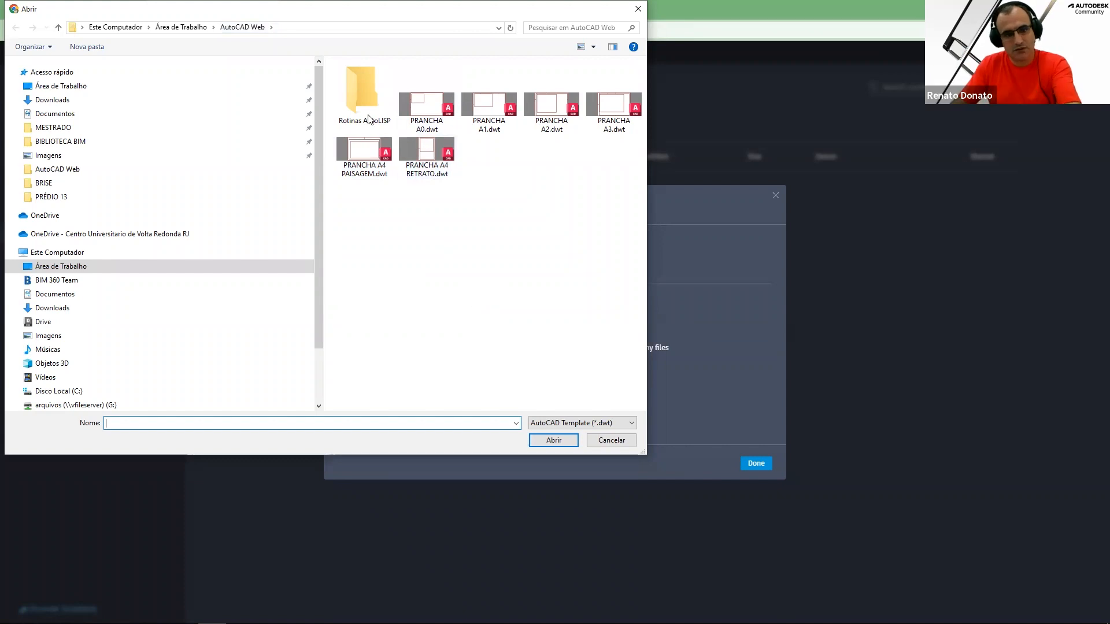
left_click(425, 110)
key("ctrl+a")
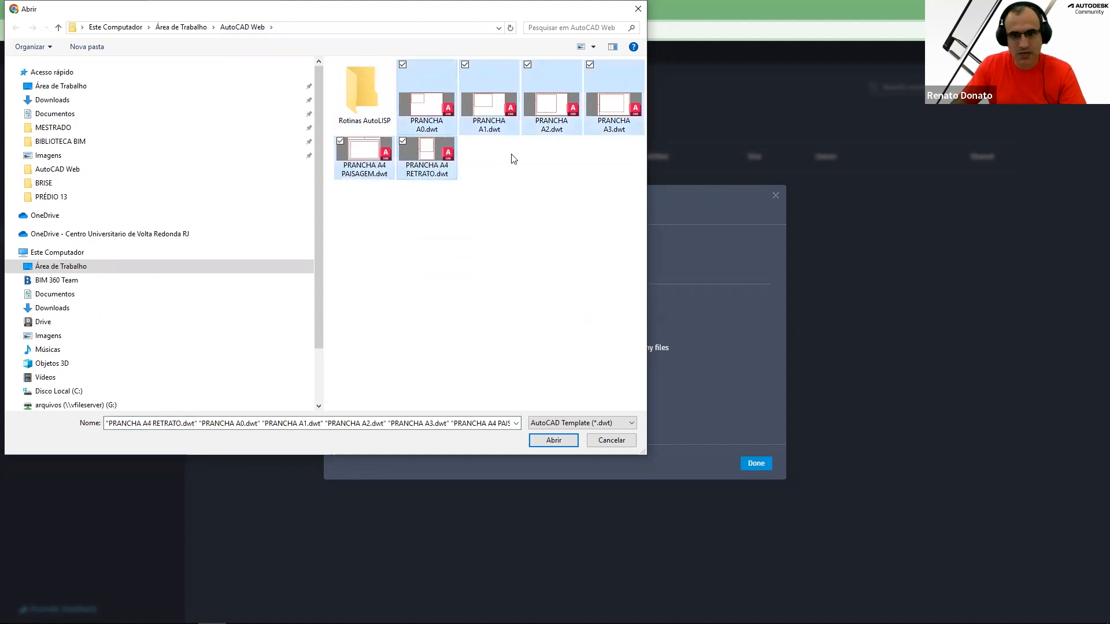
left_click(554, 441)
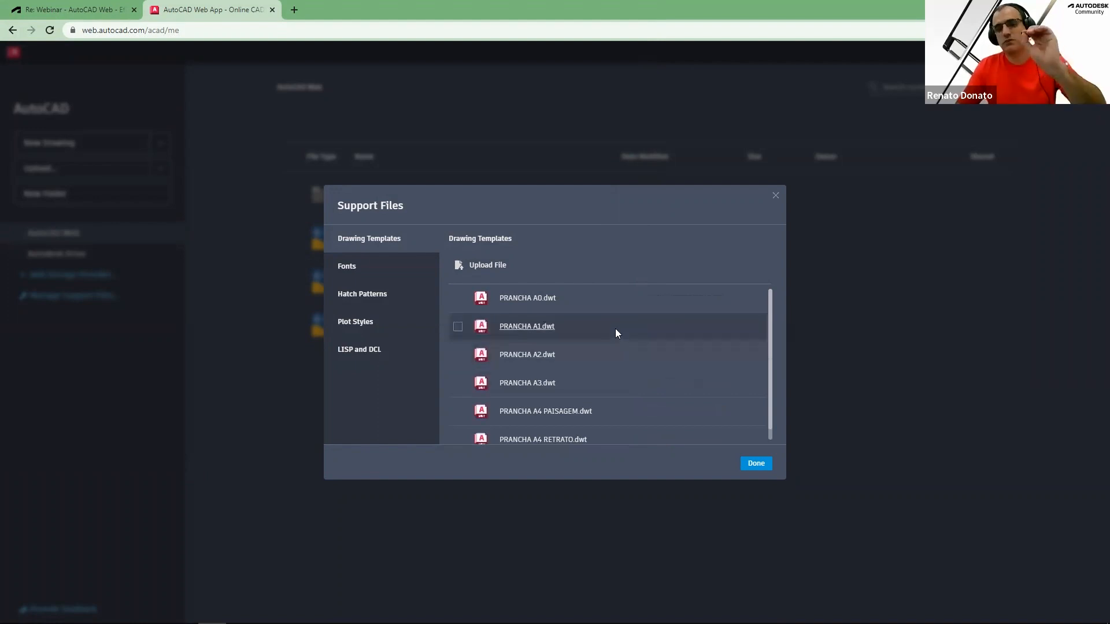
Review the uploaded template list and browse the Fonts, Hatch Patterns and Plot Styles categories
scroll(618, 334, "down", 1)
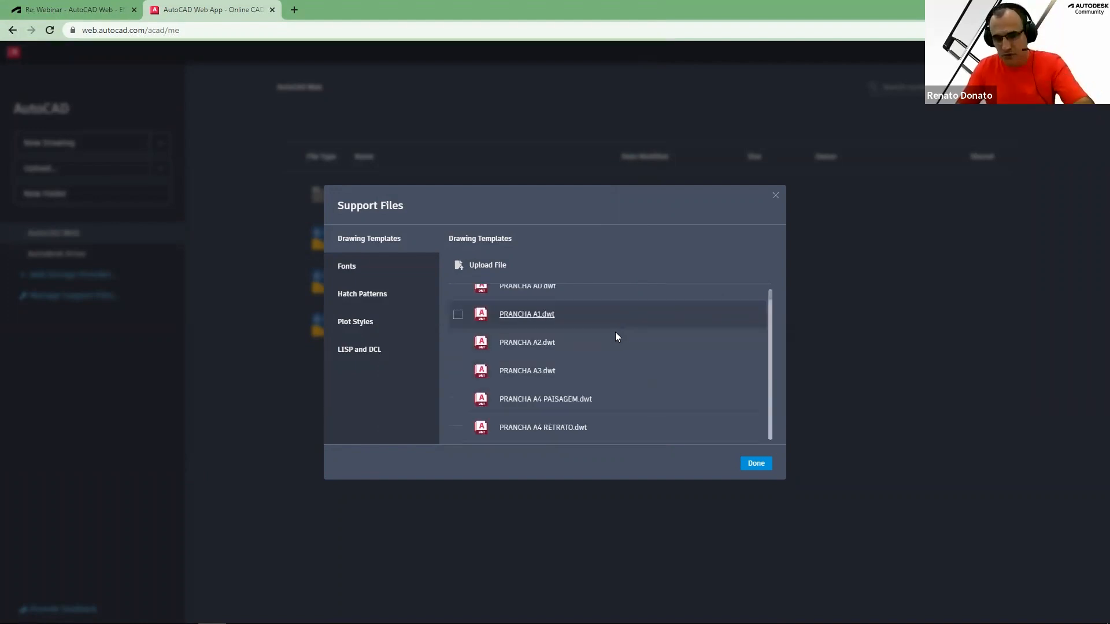
scroll(616, 333, "up", 1)
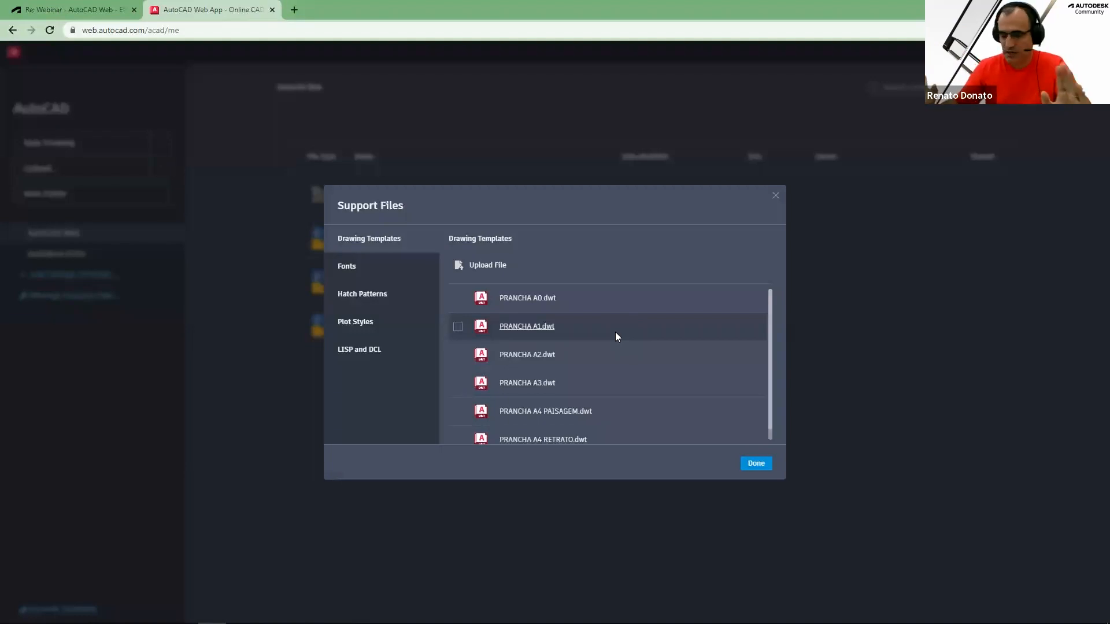
left_click(359, 270)
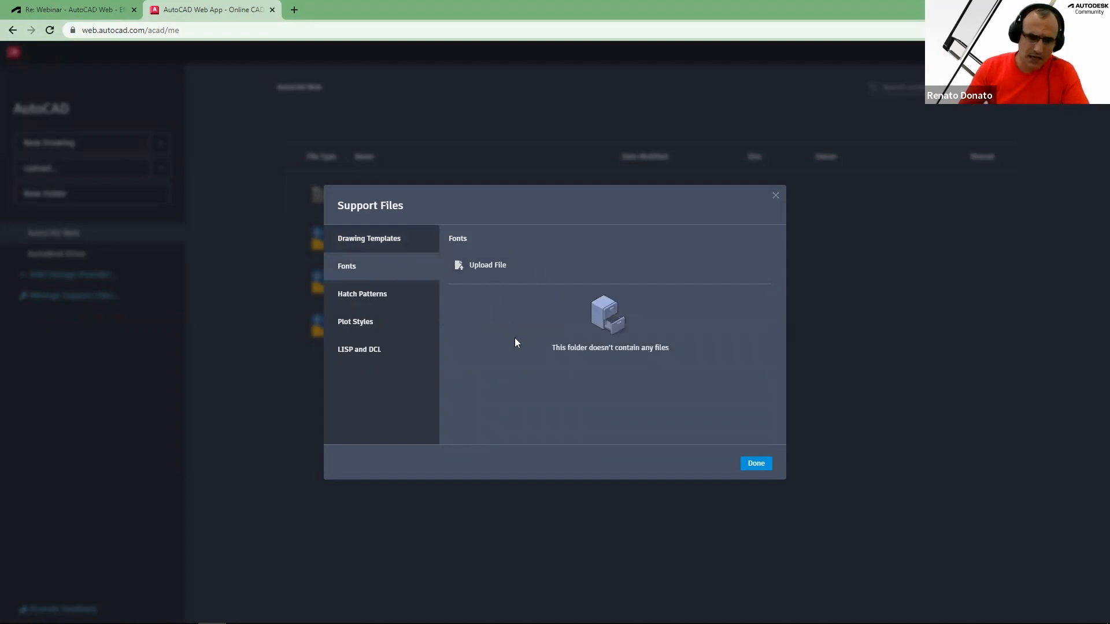
left_click(375, 294)
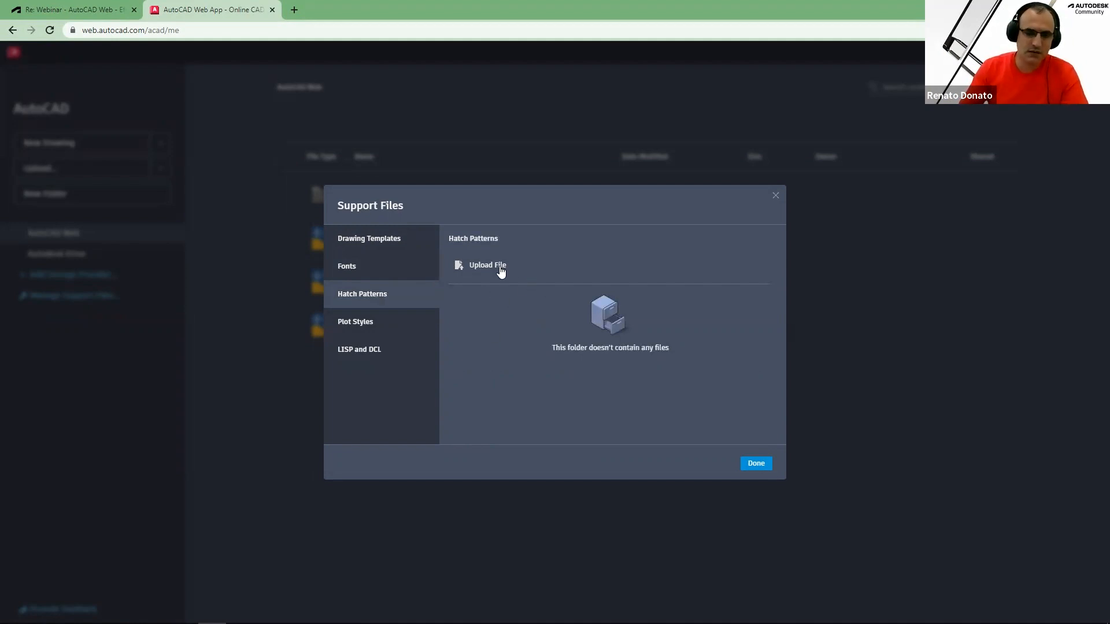
left_click(362, 328)
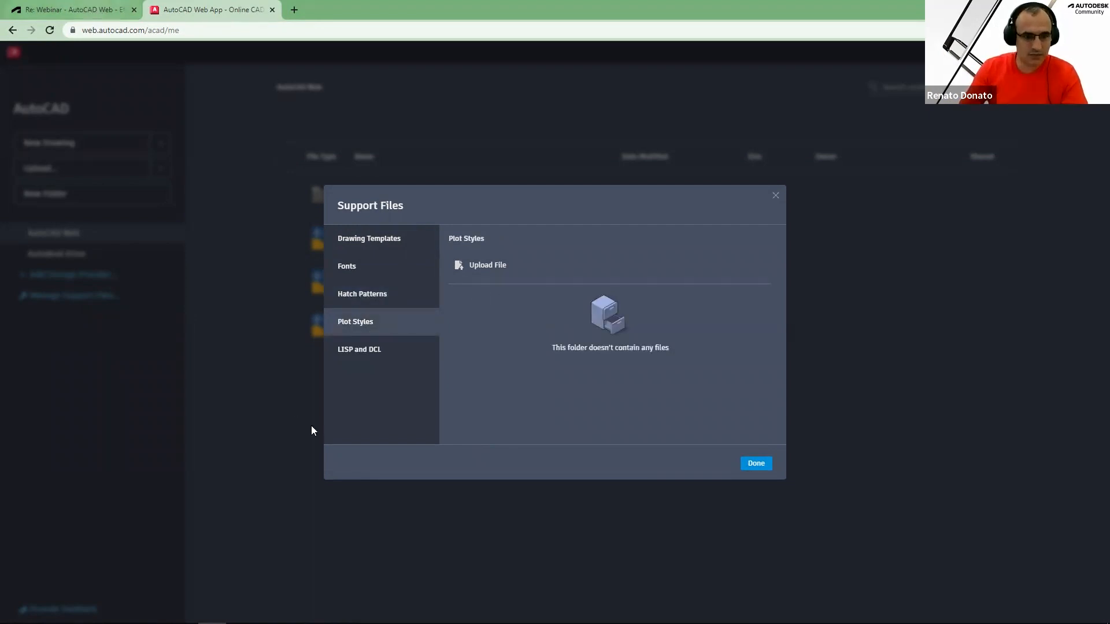
Check the CTB attachment posted in the forum thread and return to the web app
key("ctrl+shift+Tab")
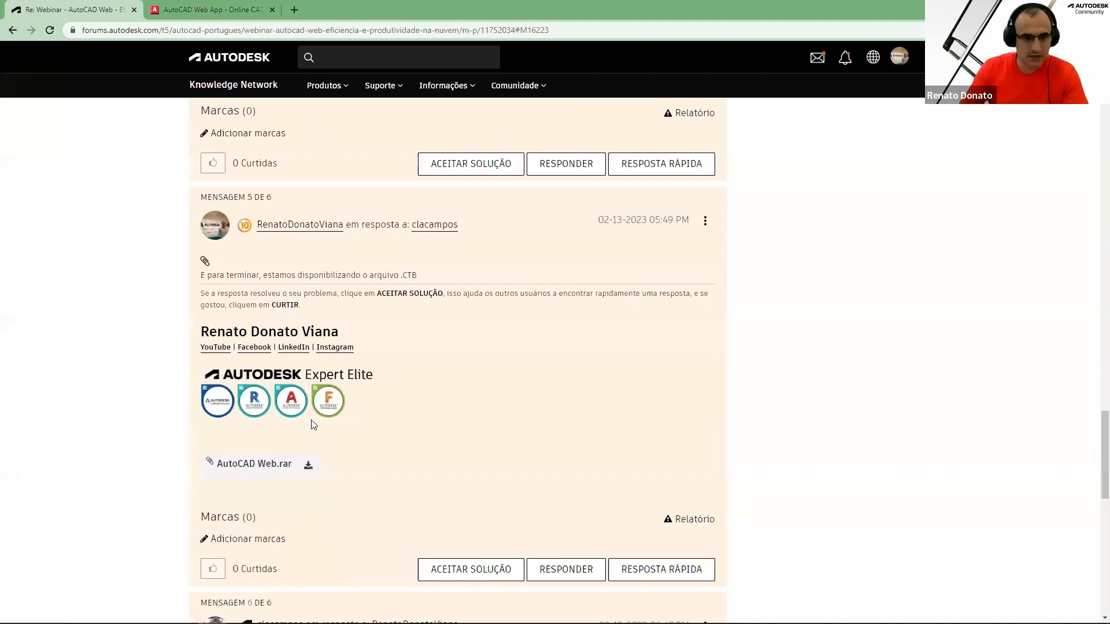
scroll(313, 425, "down", 3)
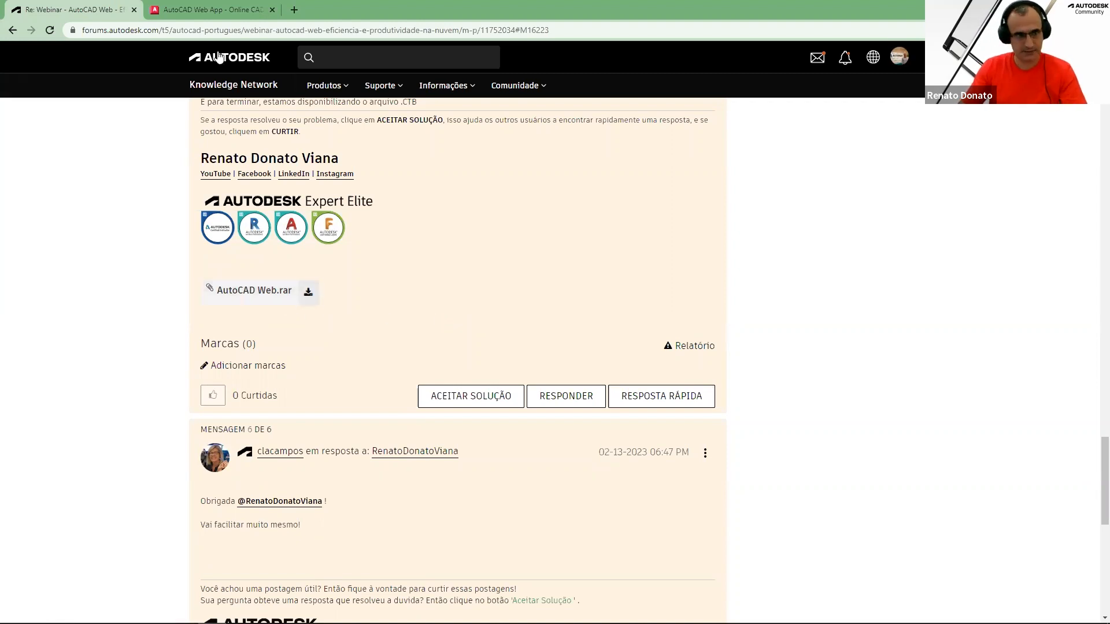
left_click(205, 10)
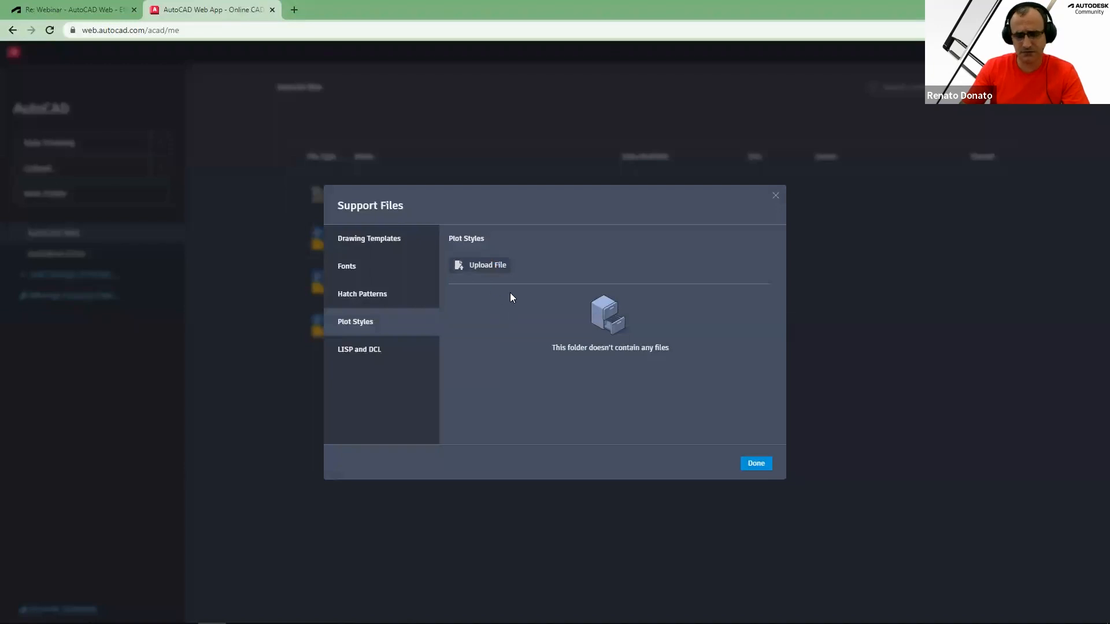
Upload AutoCAD Web.ctb from the desktop AutoCAD Web folder as a plot style
left_click(485, 264)
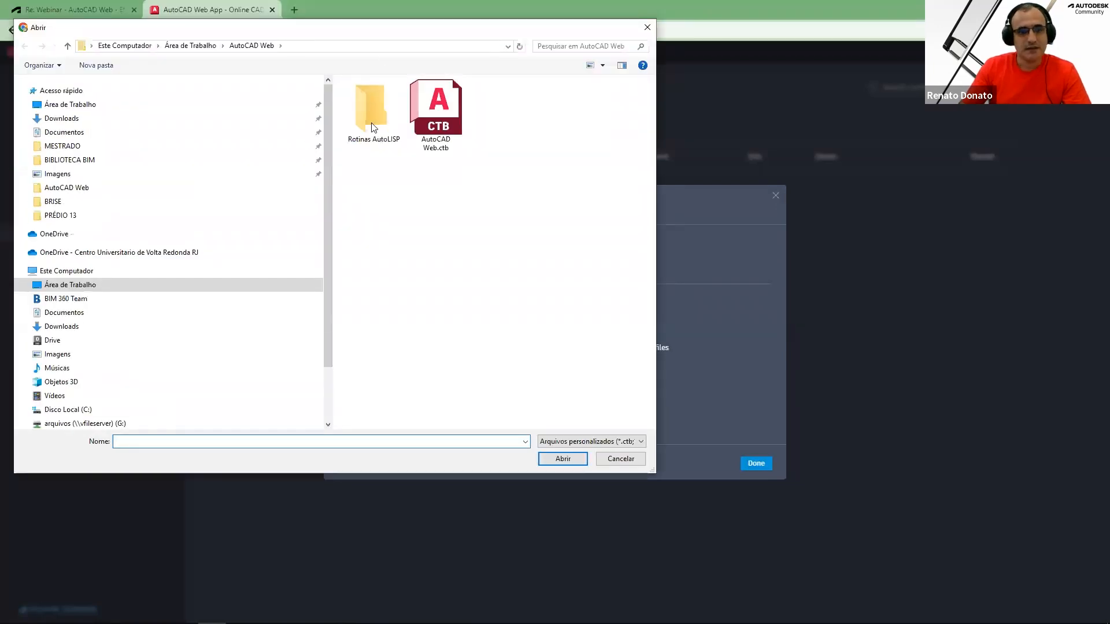
left_click(371, 115)
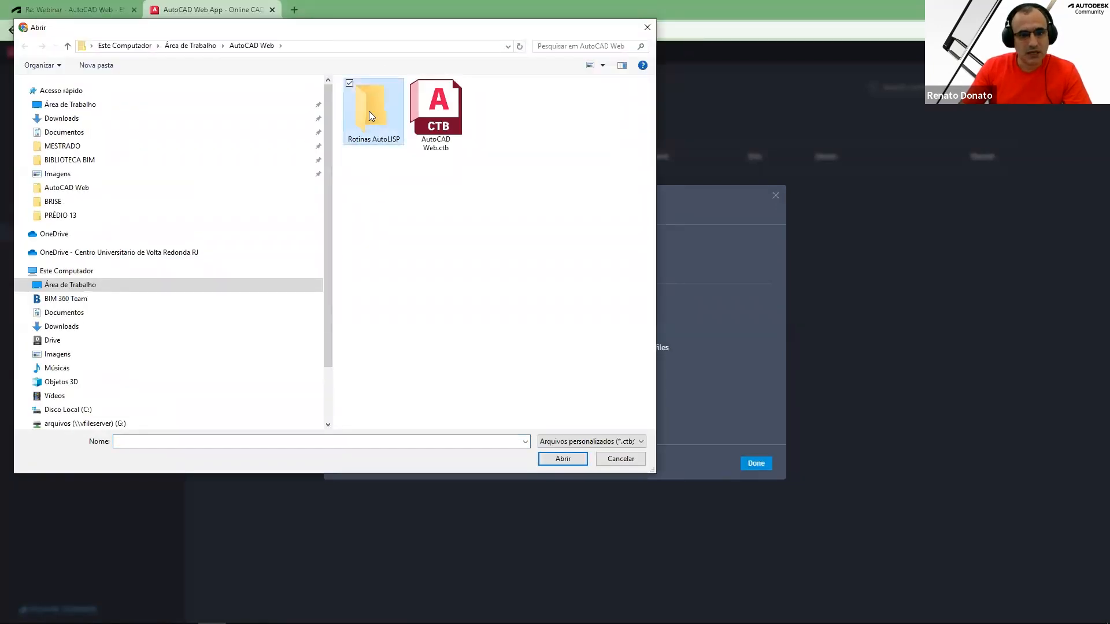
left_click(435, 134)
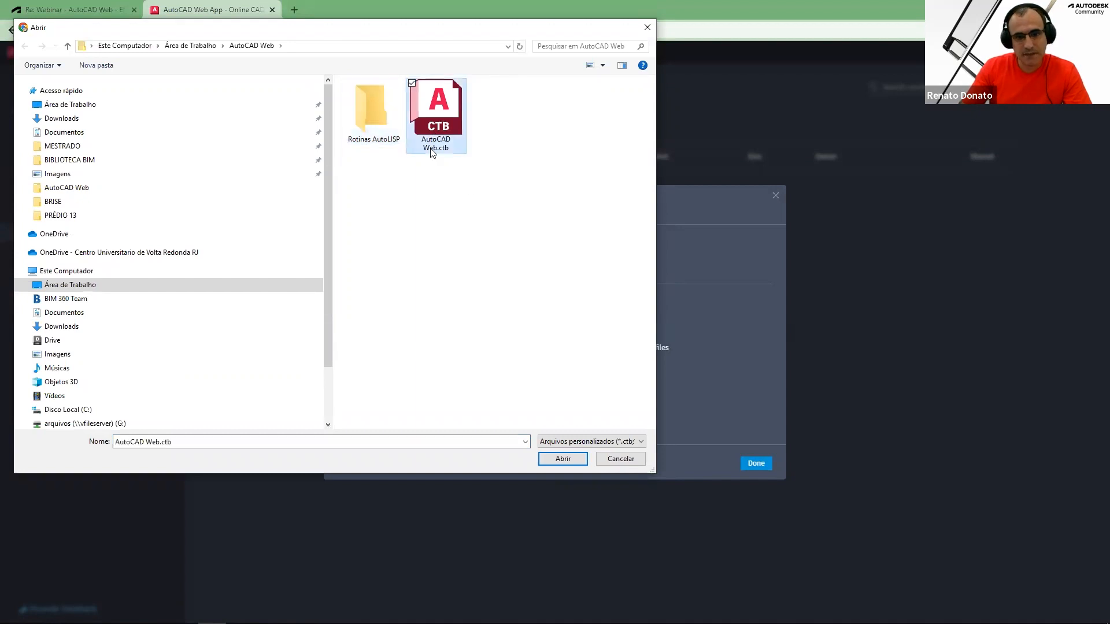
left_click(564, 460)
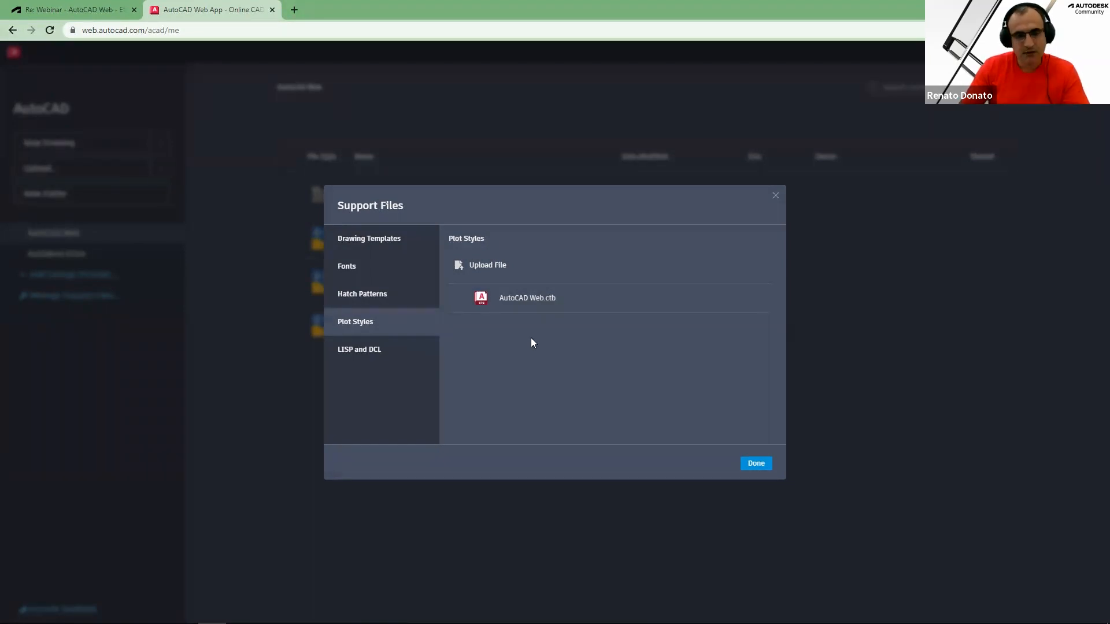
Try to upload the LISP routines from the Rotinas AutoLISP folder under LISP and DCL, showing all file types
left_click(372, 354)
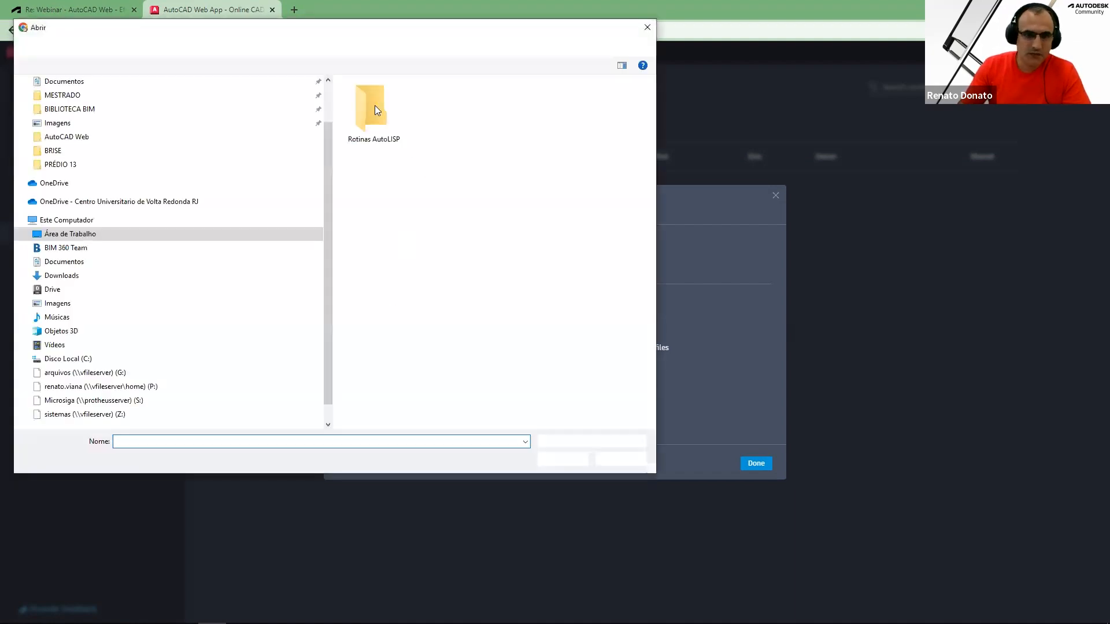
double_click(374, 111)
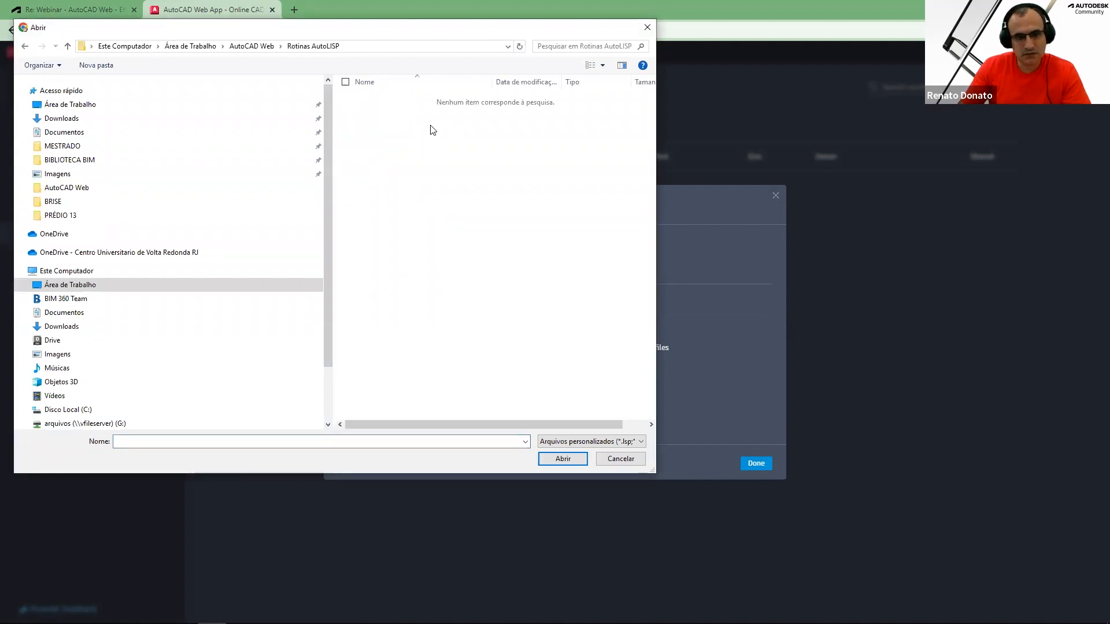
left_click(84, 104)
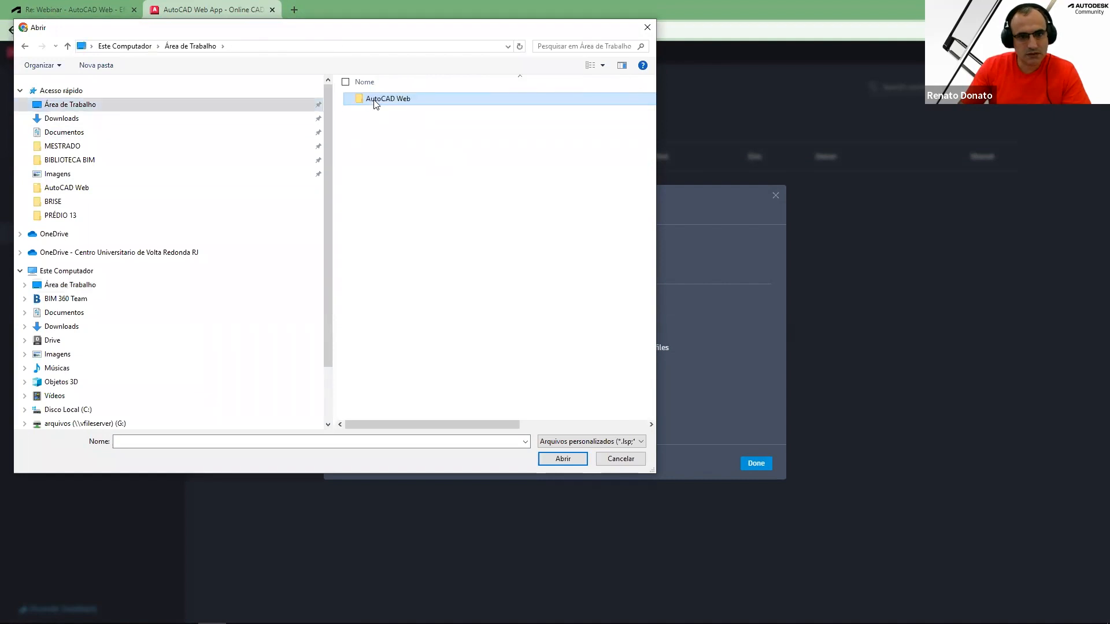
double_click(375, 101)
double_click(373, 104)
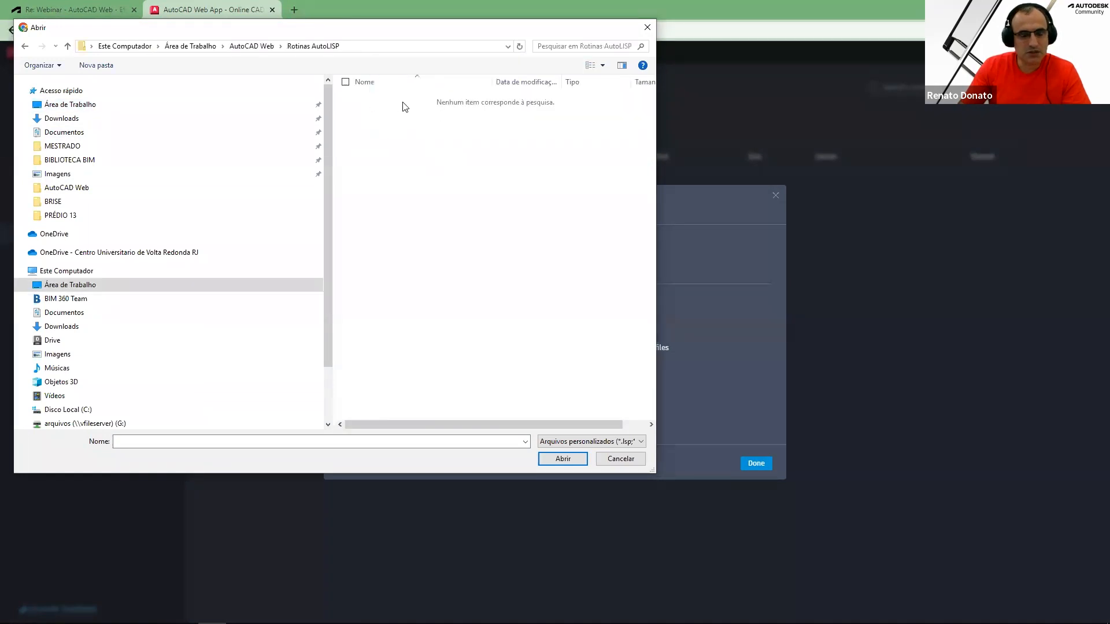
left_click(584, 442)
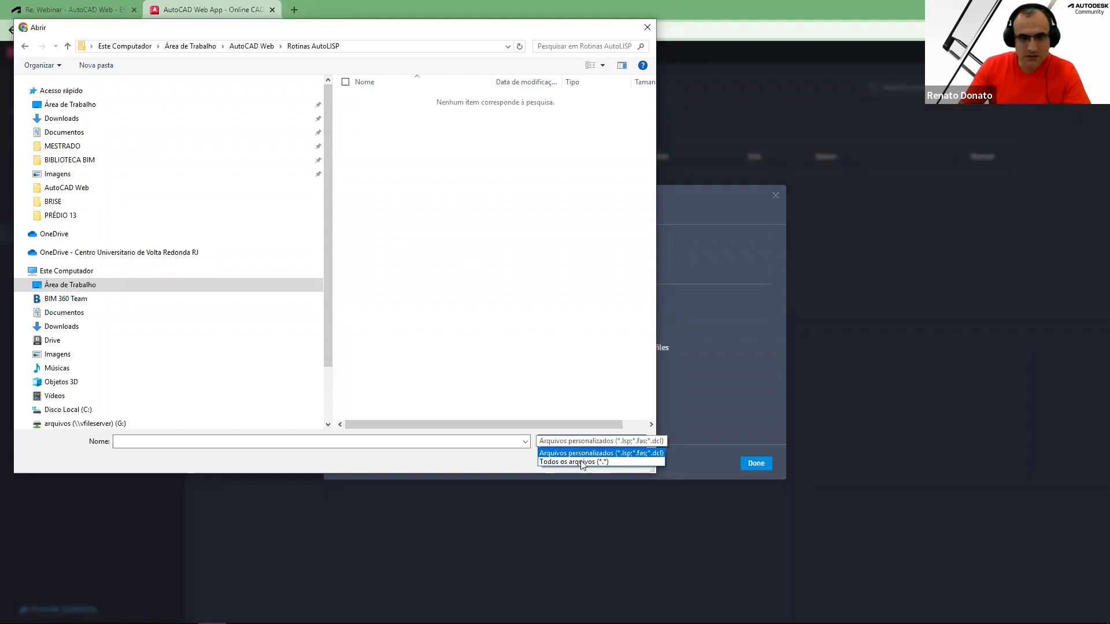
left_click(582, 462)
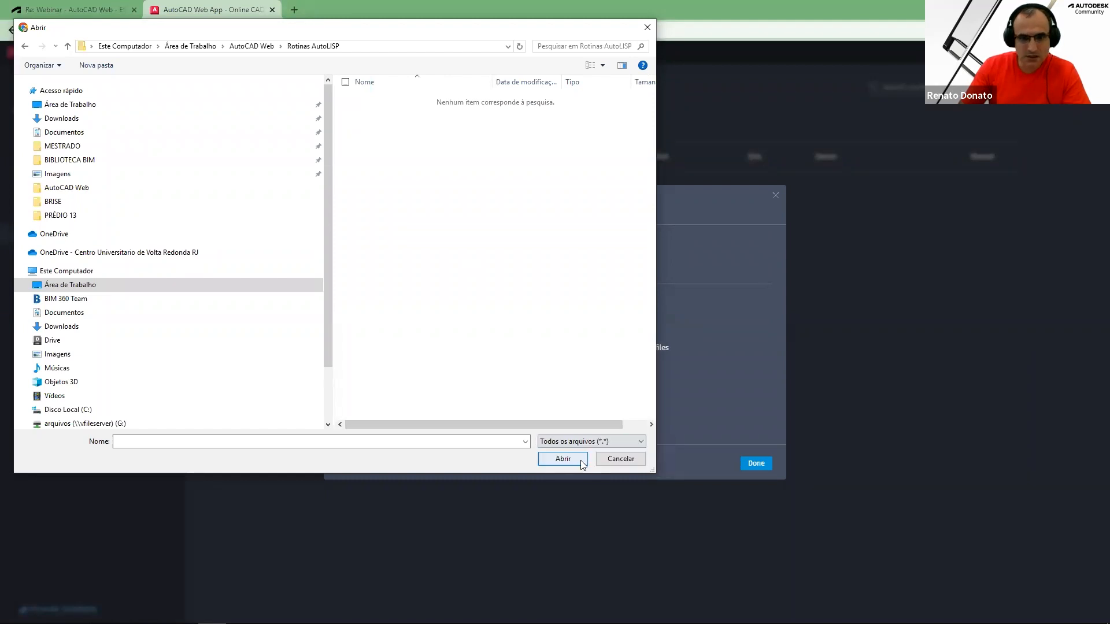
left_click(73, 315)
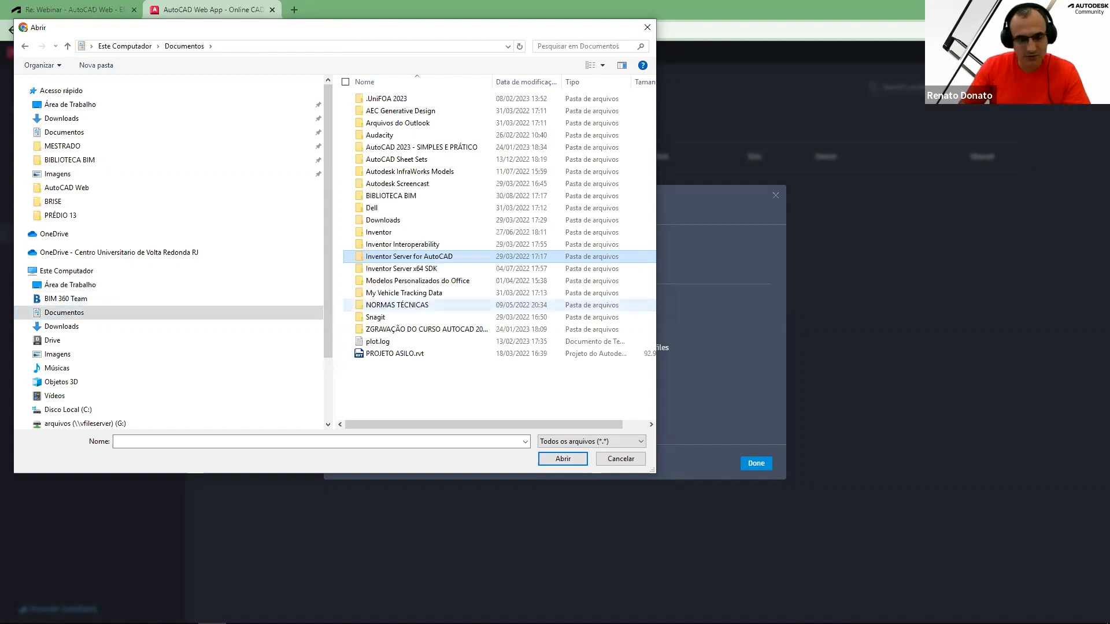
key("Escape")
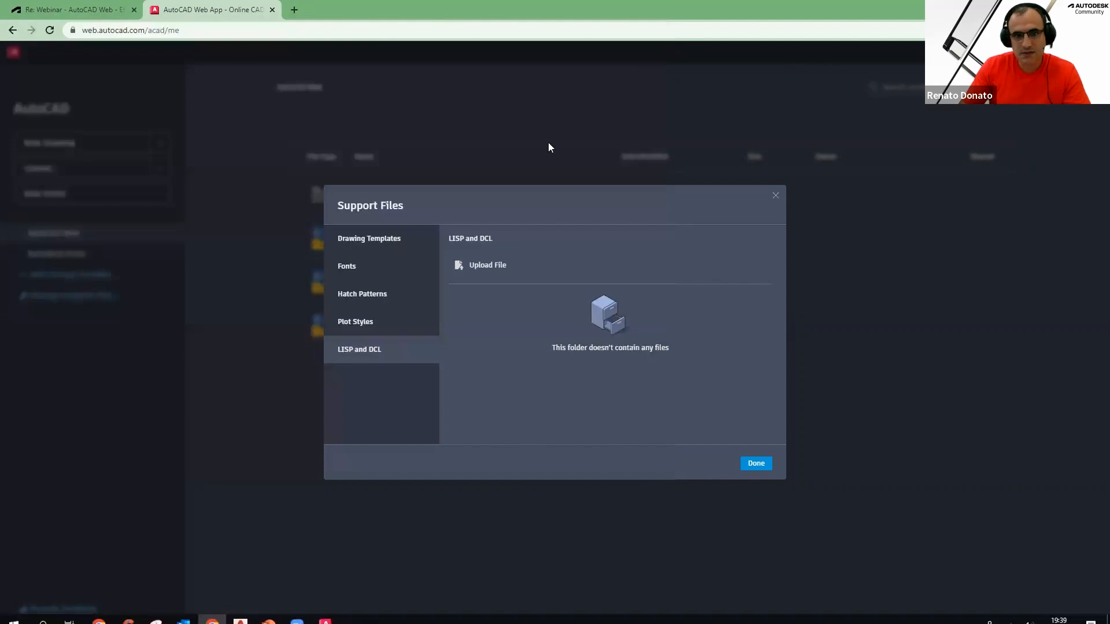
Open File Explorer and set the folder options to show hidden files, folders and drives
key("super+e")
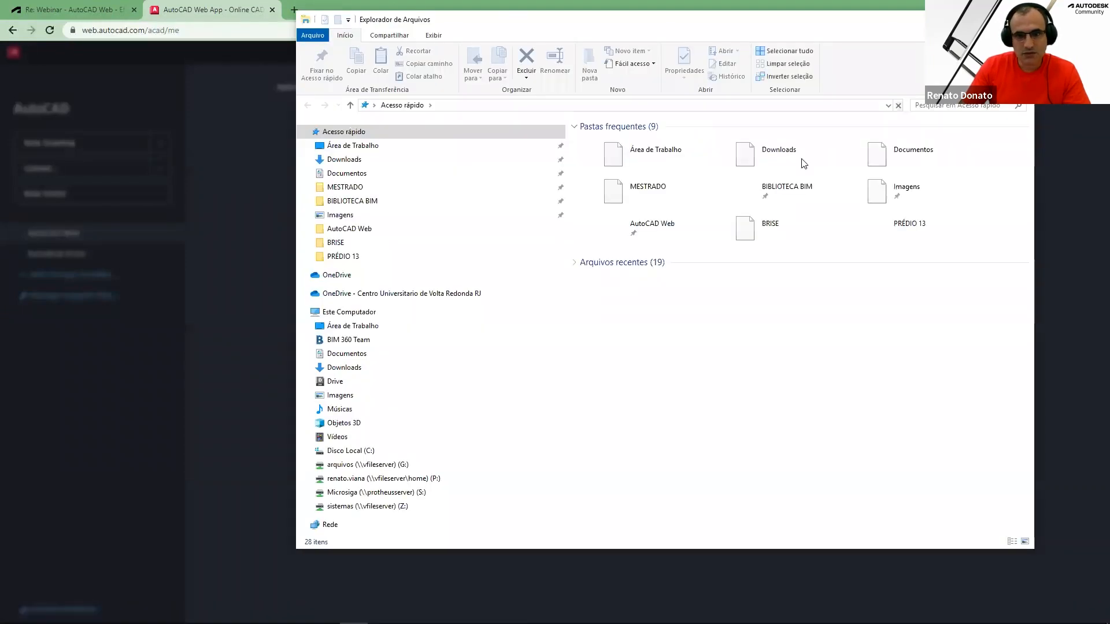
right_click(765, 366)
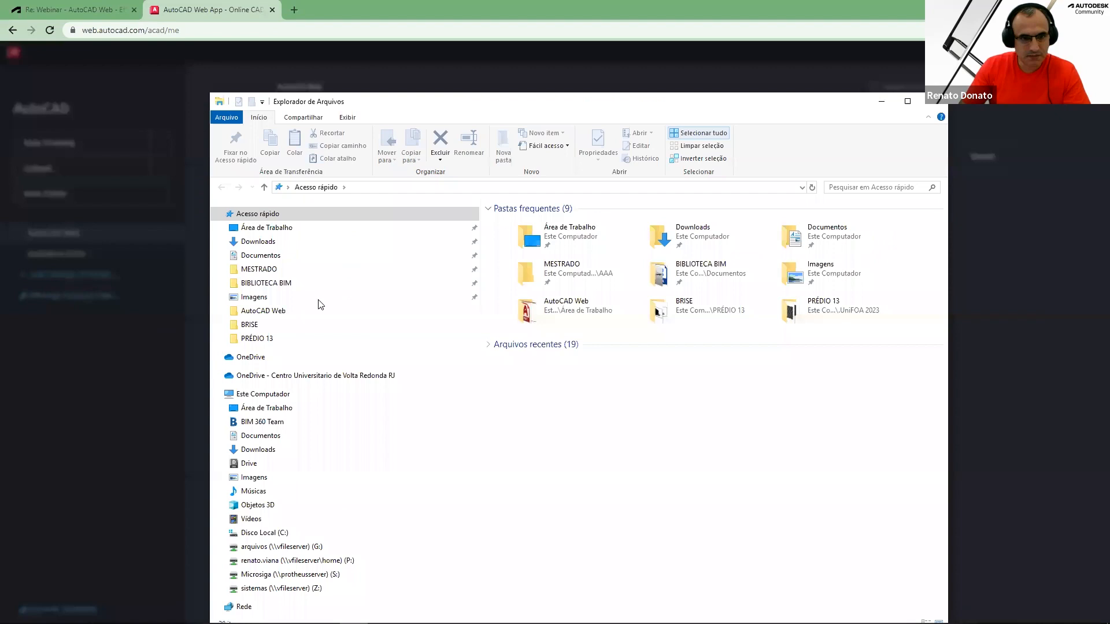
left_click_drag(425, 346, 422, 383)
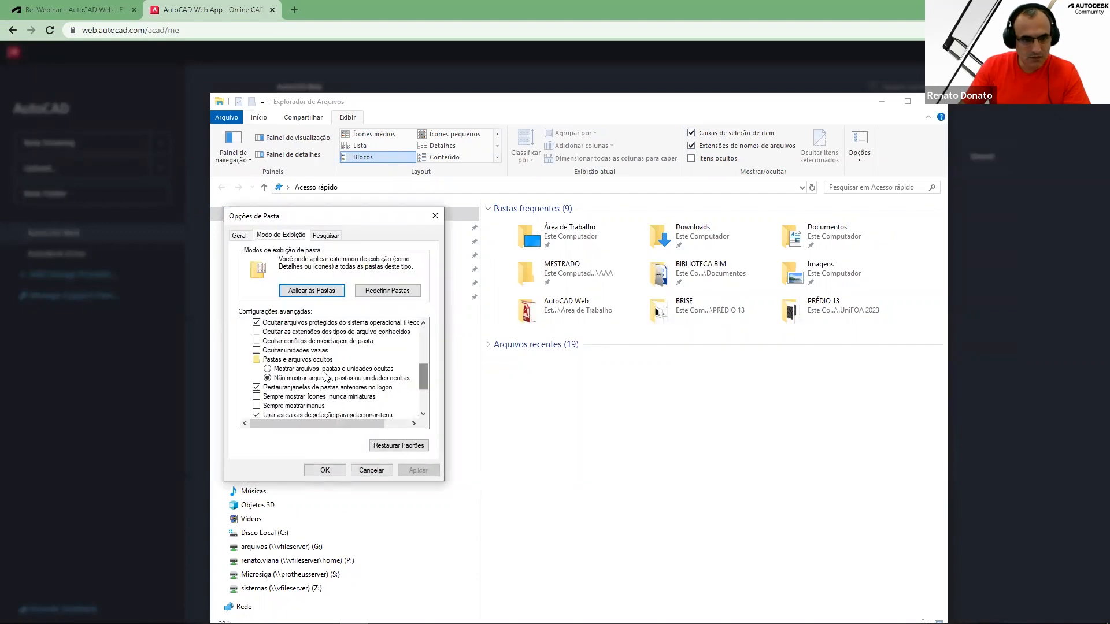
left_click(328, 369)
left_click(414, 471)
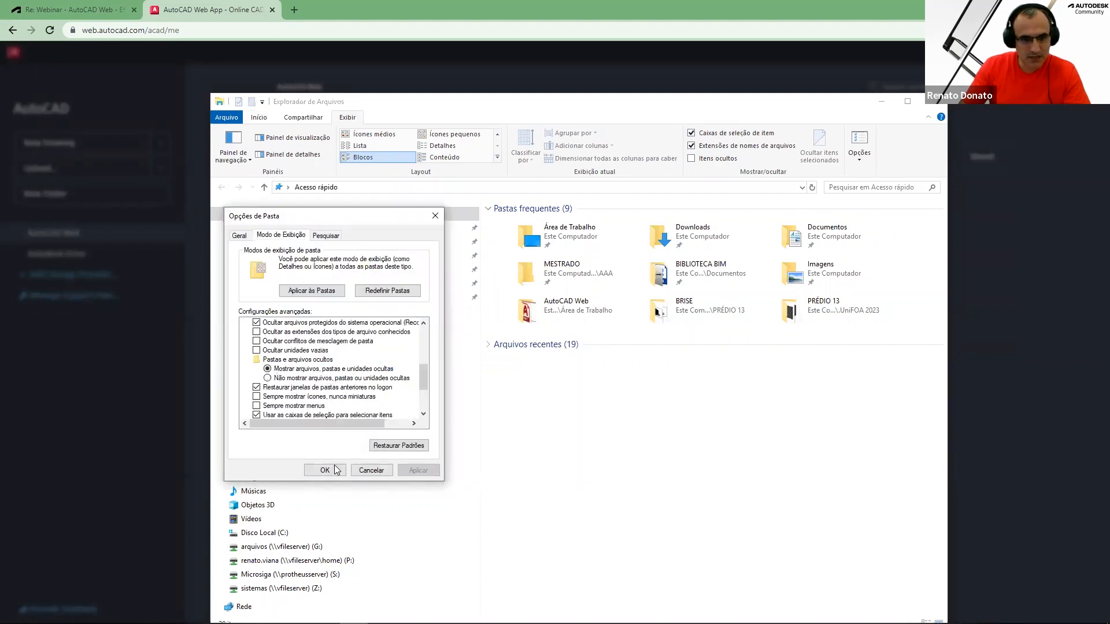
Open the Rotinas AutoLISP folder and clear the Hidden attribute on all six LISP files
left_click(288, 229)
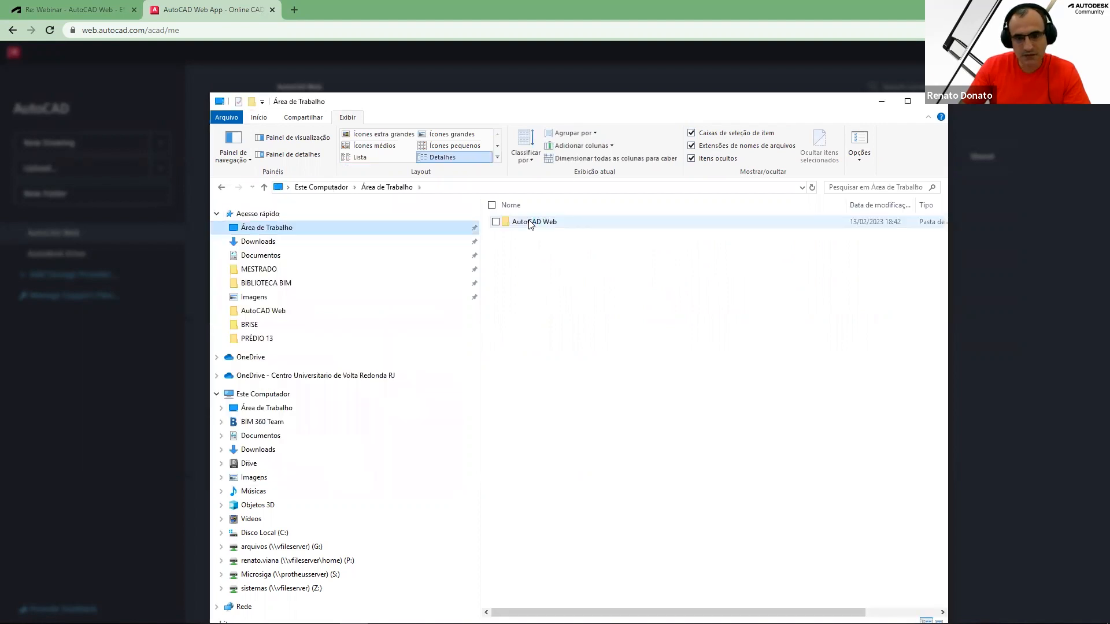
double_click(530, 222)
double_click(547, 222)
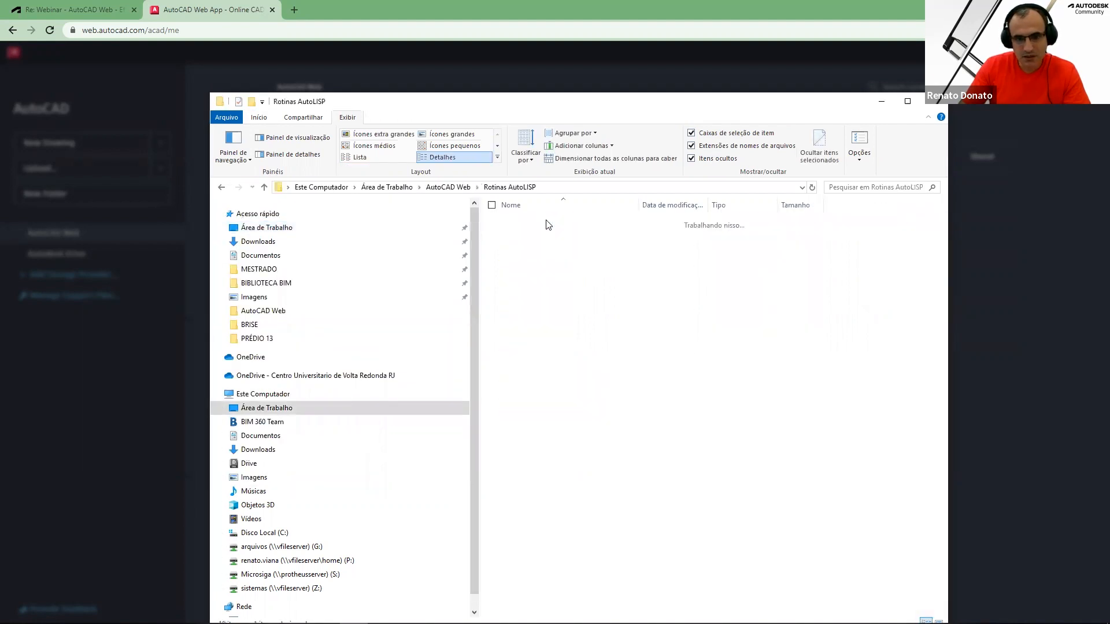
key("ctrl+a")
right_click(535, 247)
left_click(419, 464)
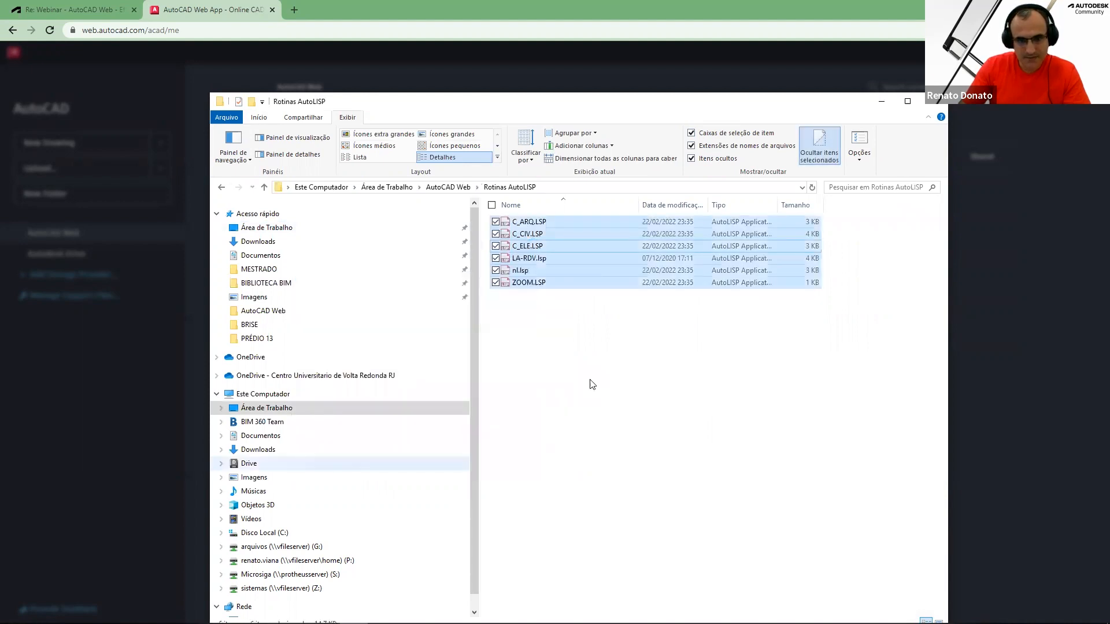
left_click(599, 402)
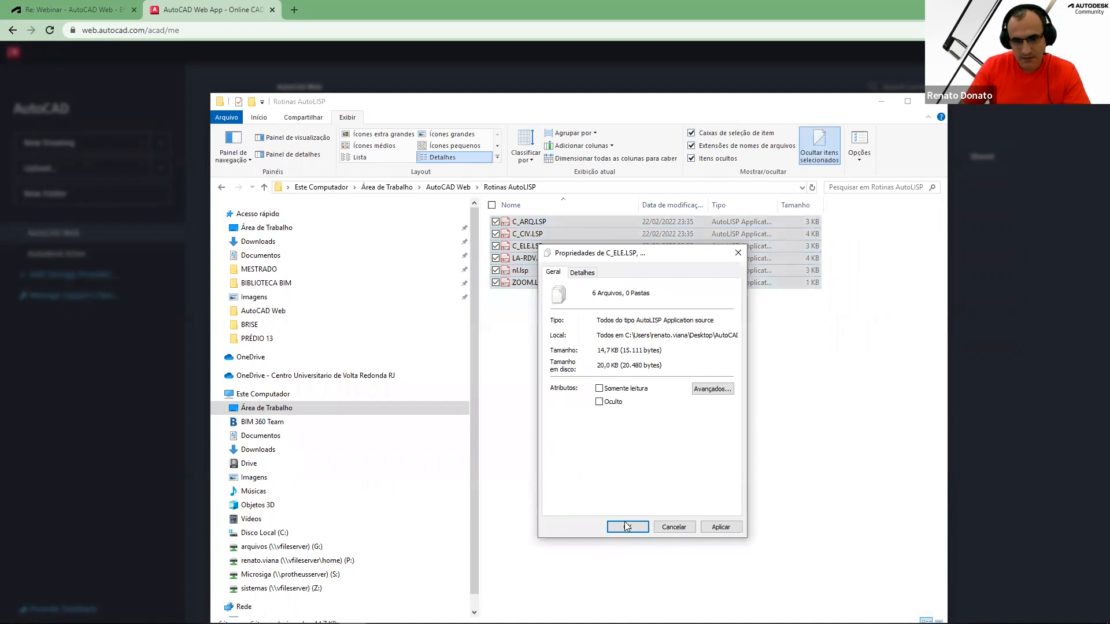
left_click(627, 526)
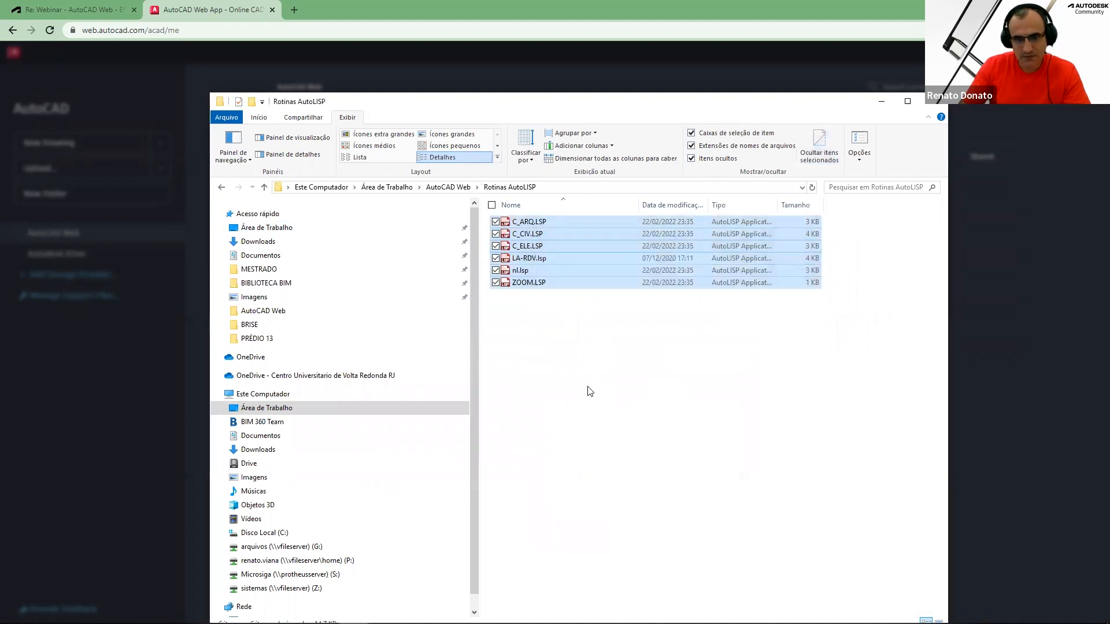
Set the folder options back to not show hidden files, folders and drives
left_click(859, 141)
left_click(280, 236)
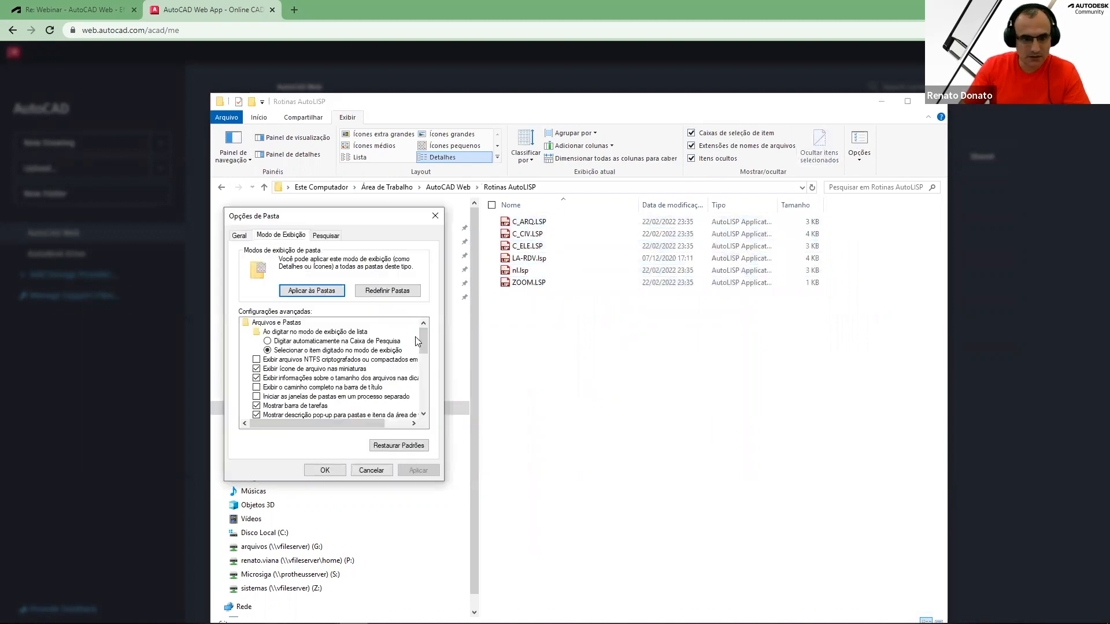
scroll(420, 382, "down", 5)
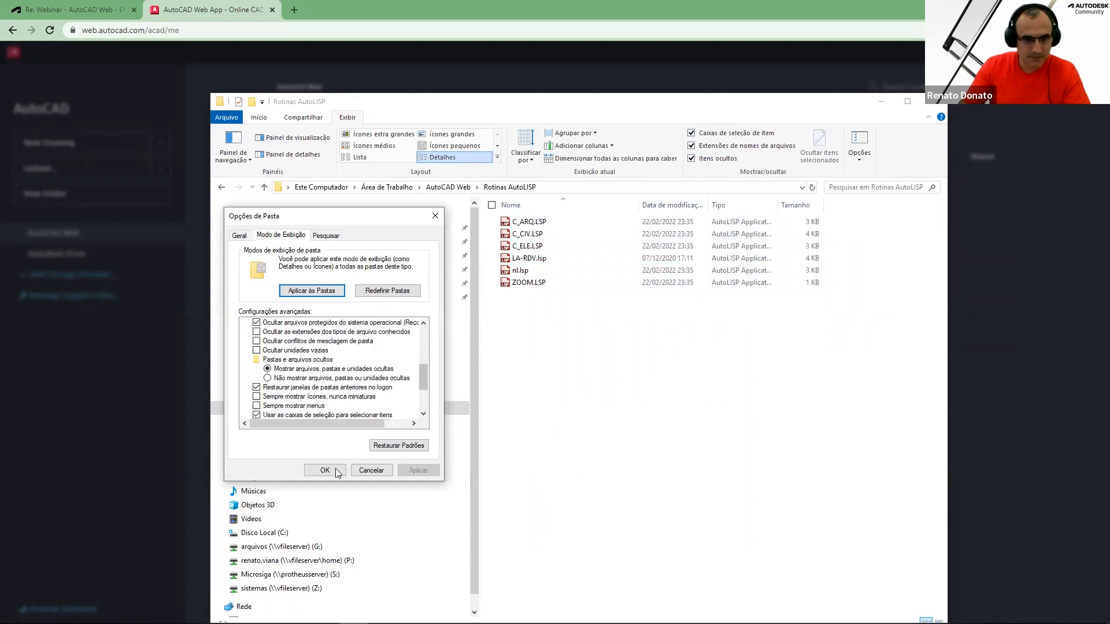
left_click(267, 377)
left_click(325, 470)
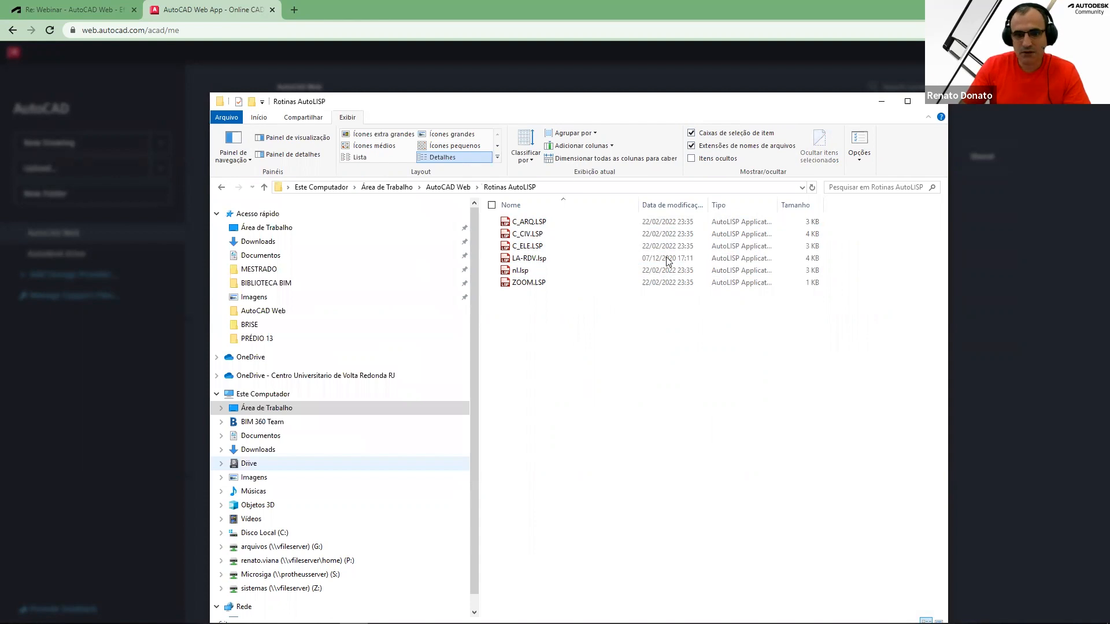
Upload all six LISP routines from the Rotinas AutoLISP folder as LISP and DCL support files
key("alt+Tab")
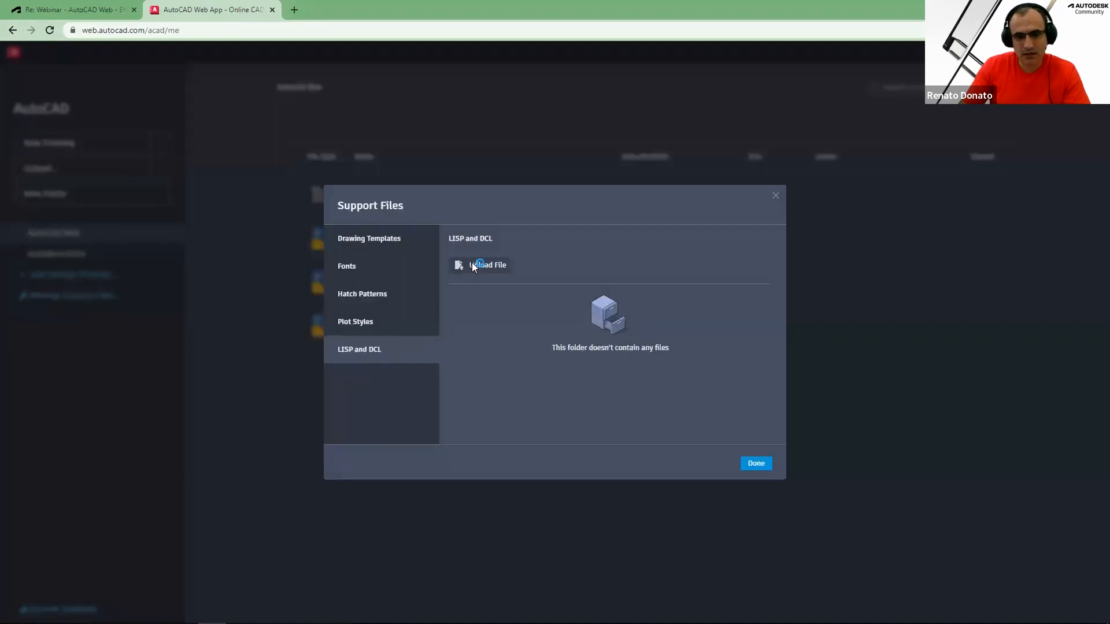
left_click(484, 264)
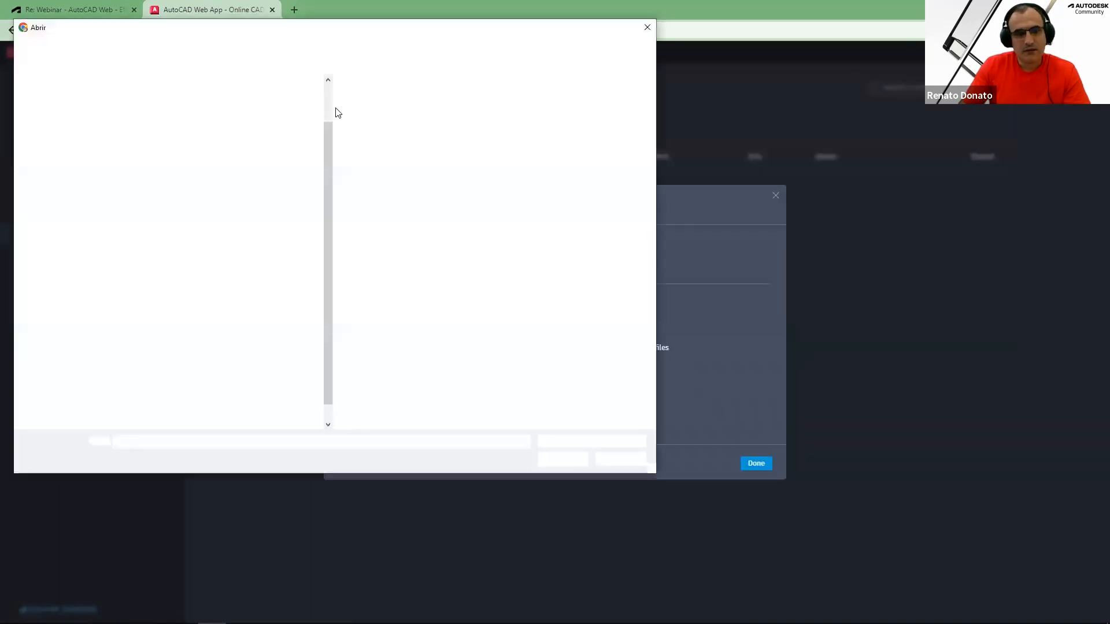
double_click(401, 136)
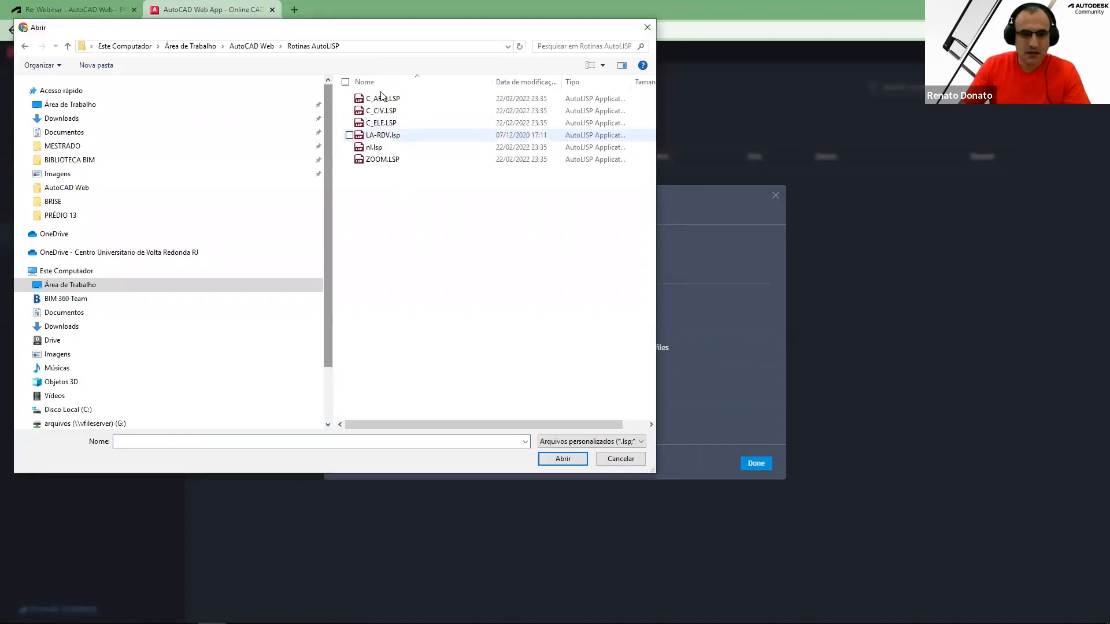
key("ctrl+a")
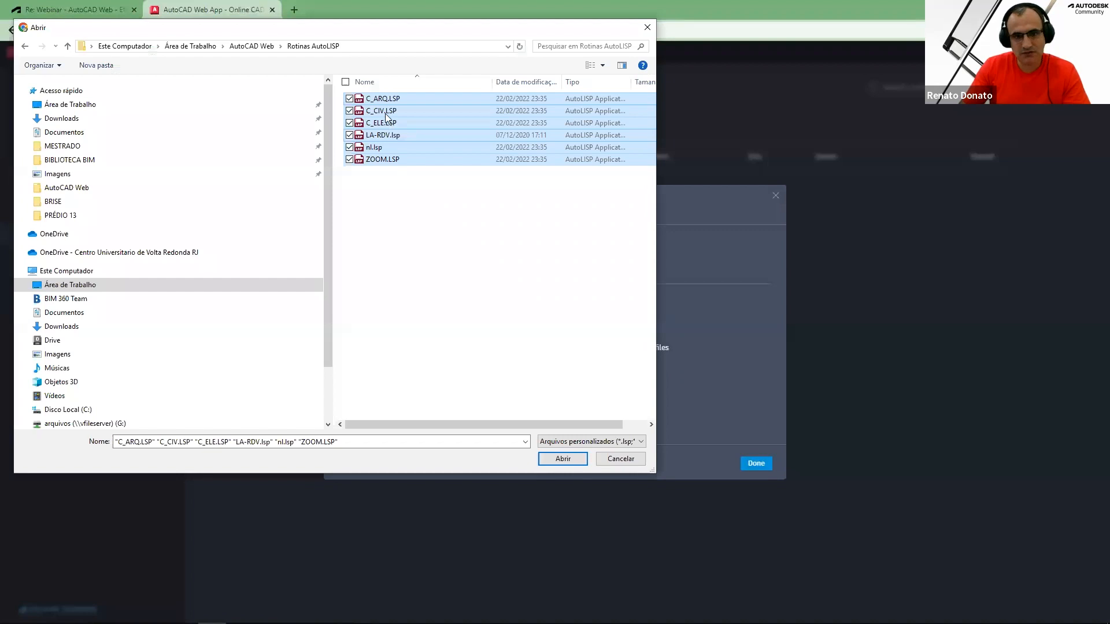
left_click(564, 459)
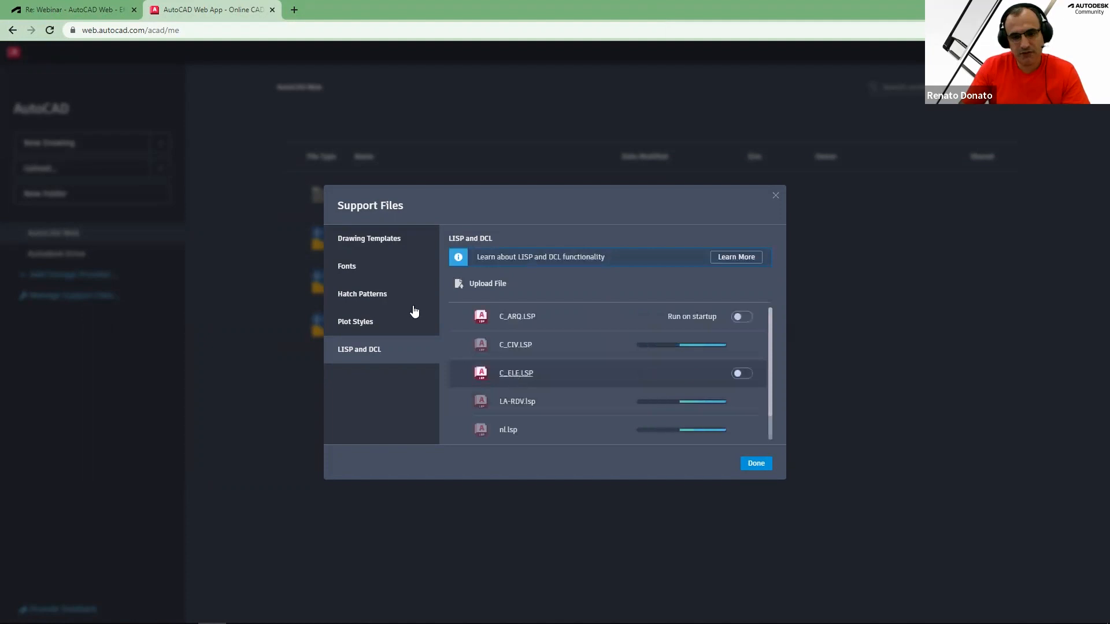
left_click(755, 464)
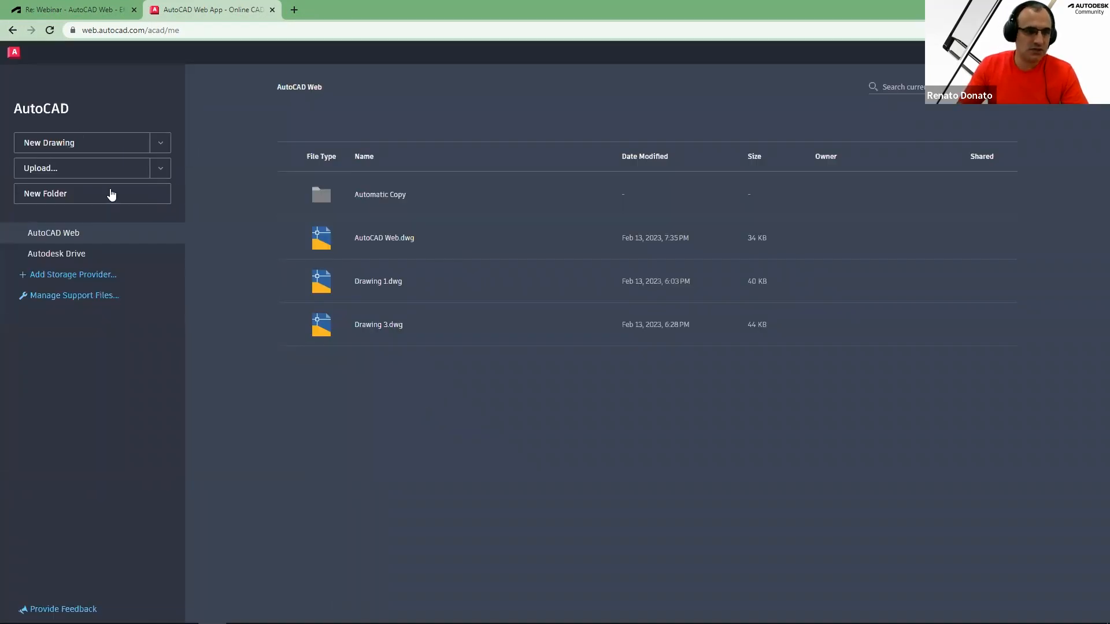
Start a new drawing from the PRANCHA A1.dwt template
left_click(161, 143)
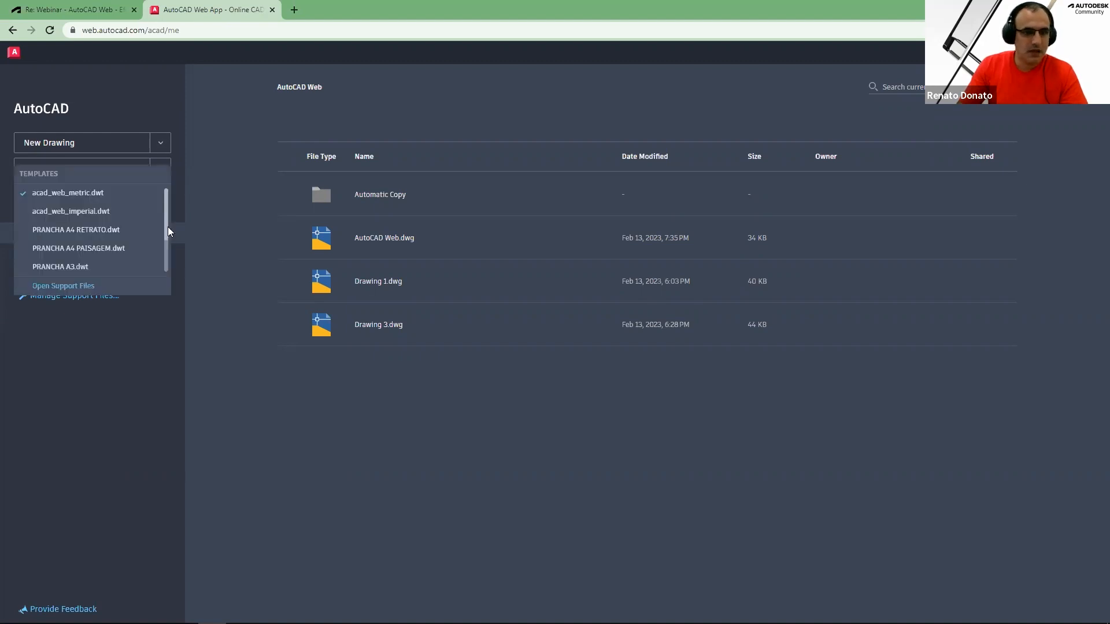
scroll(166, 247, "down", 1)
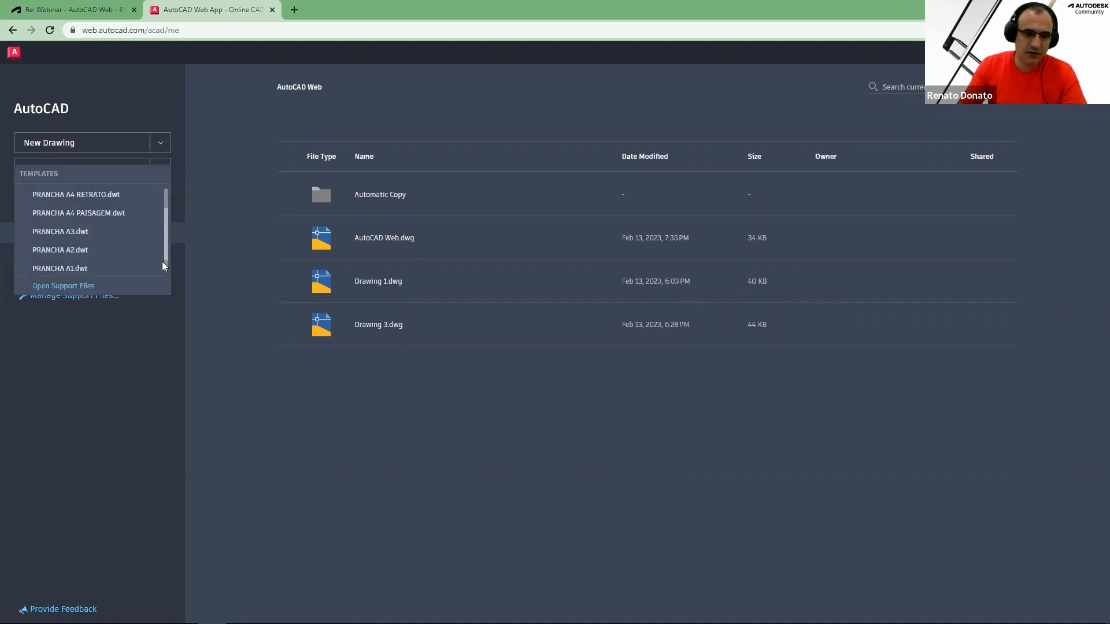
scroll(162, 266, "down", 1)
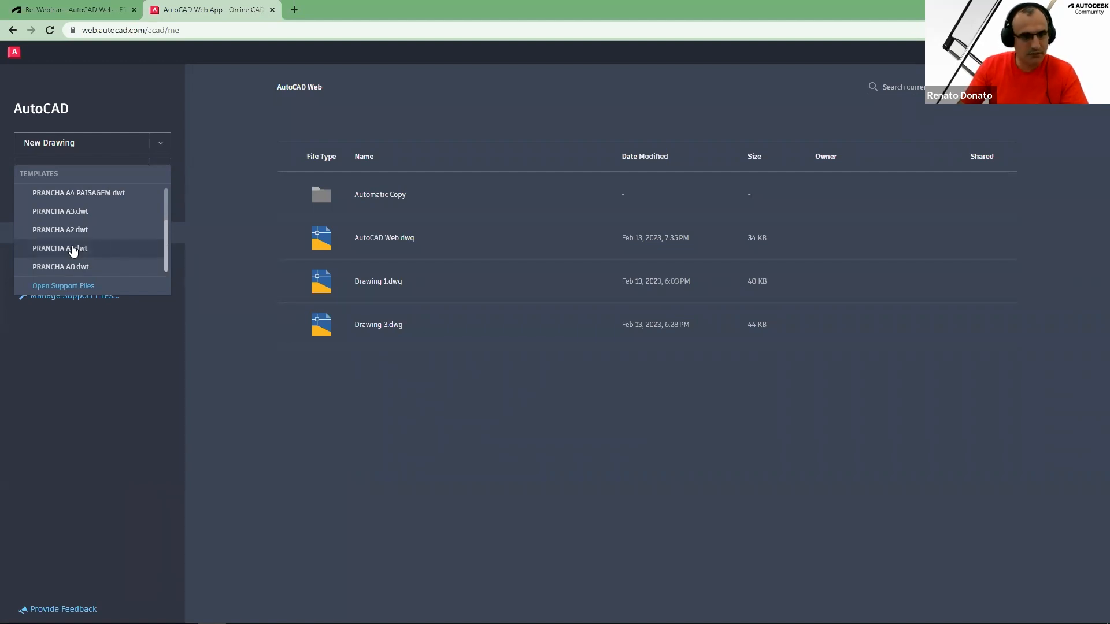
left_click(73, 248)
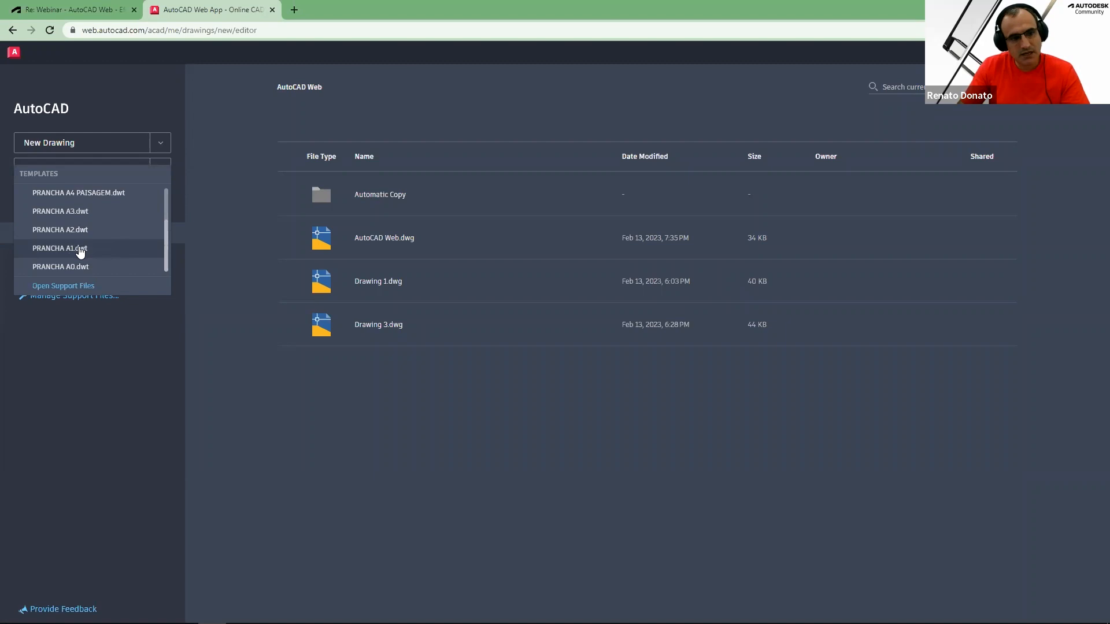
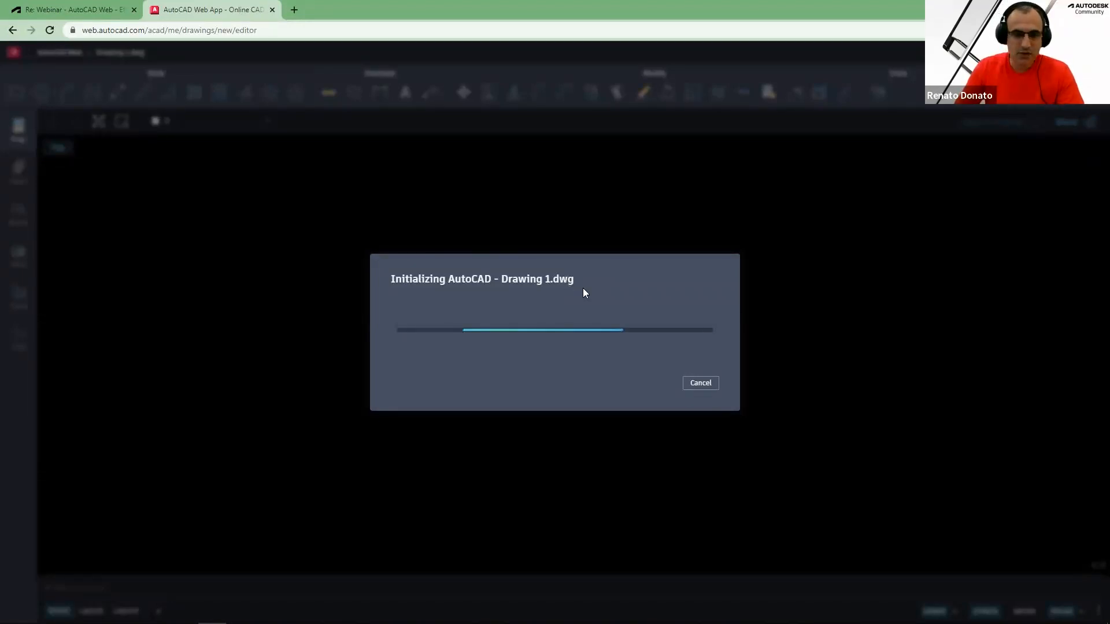
Cancel the loading drawing and start a new drawing from the PRANCHA A1 template again
left_click_drag(536, 280, 568, 280)
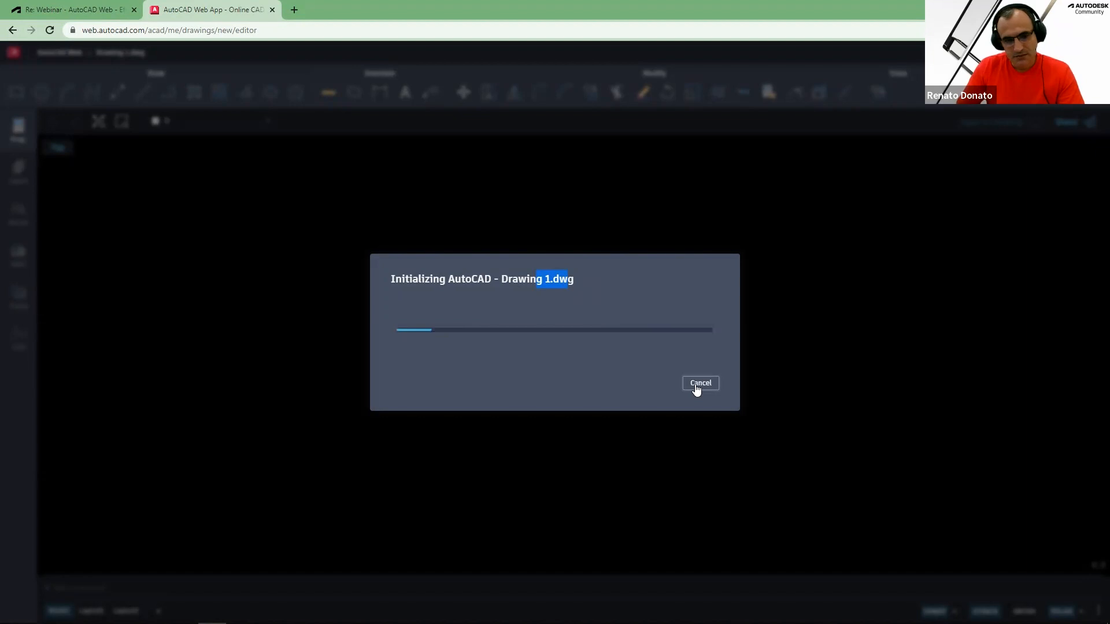
left_click(700, 384)
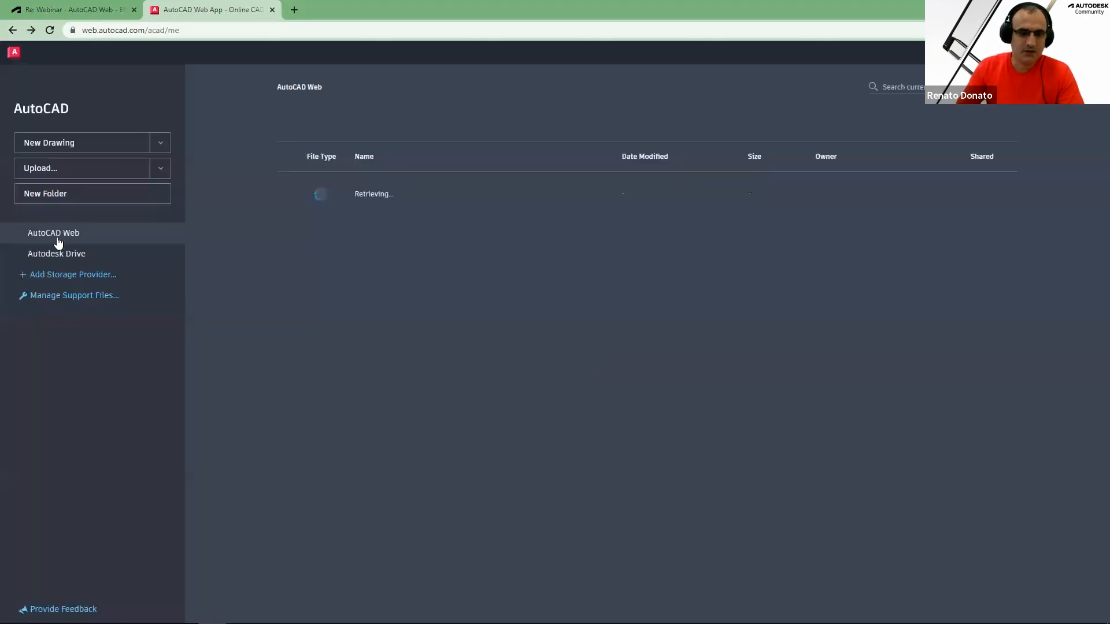
left_click(160, 144)
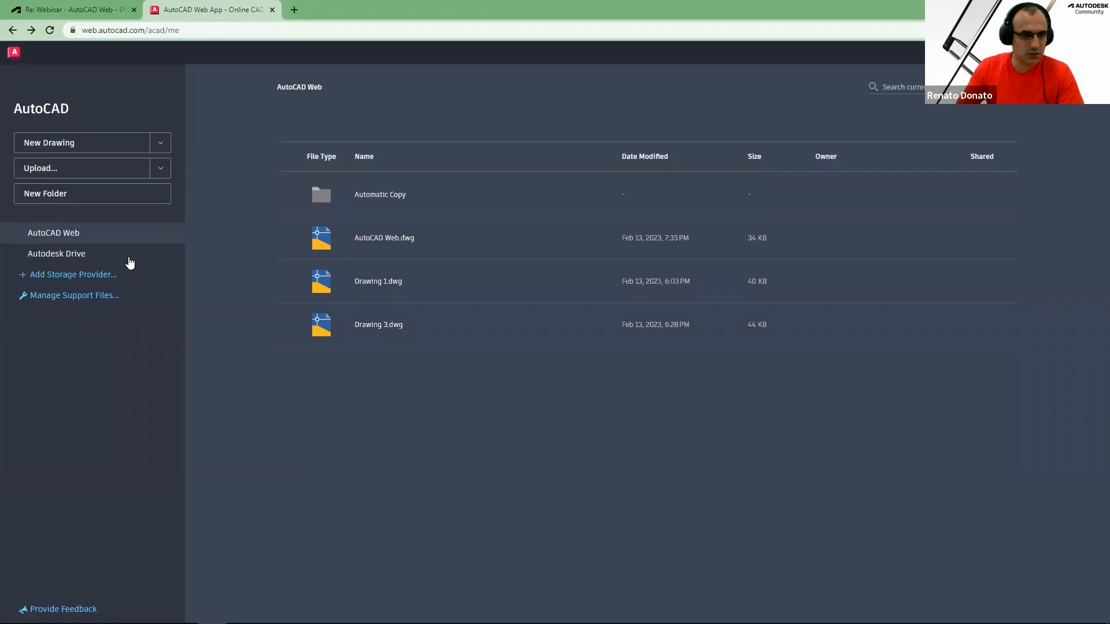
left_click(70, 267)
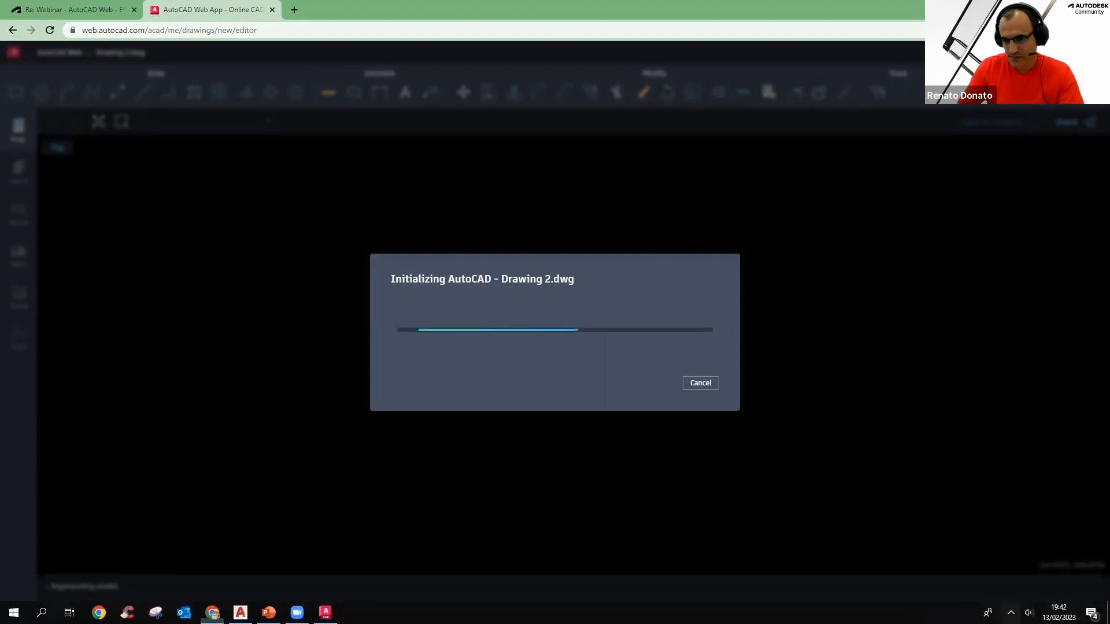
left_click(1010, 612)
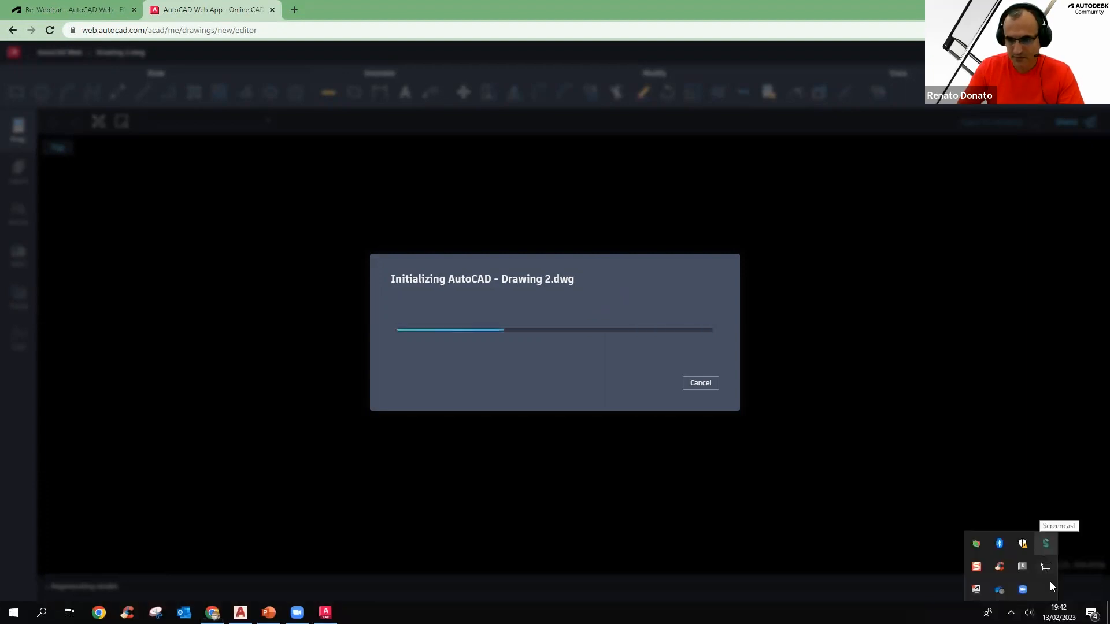
right_click(1044, 546)
left_click(1050, 592)
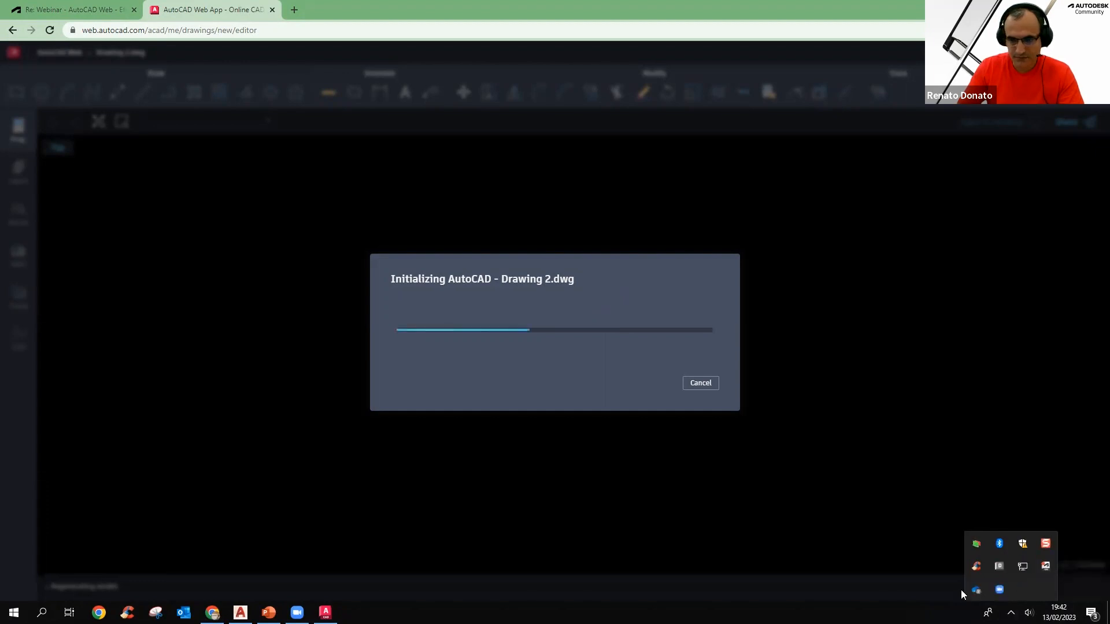
left_click(586, 377)
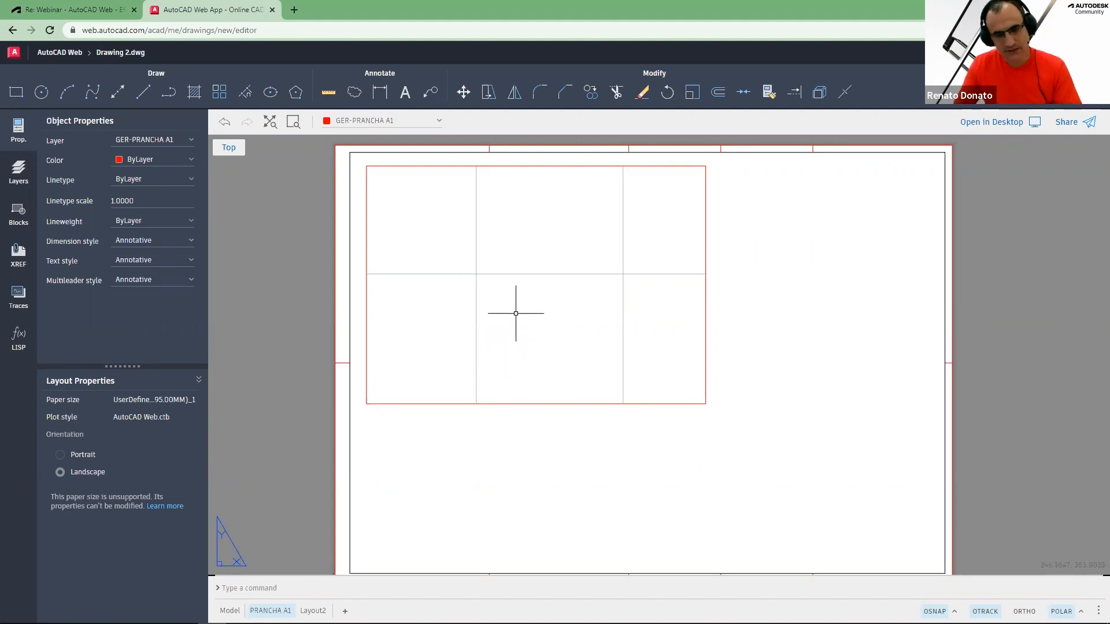
Zoom to show the whole sheet and switch the browser to full screen
type("z")
key("Return")
type("a")
key("Return")
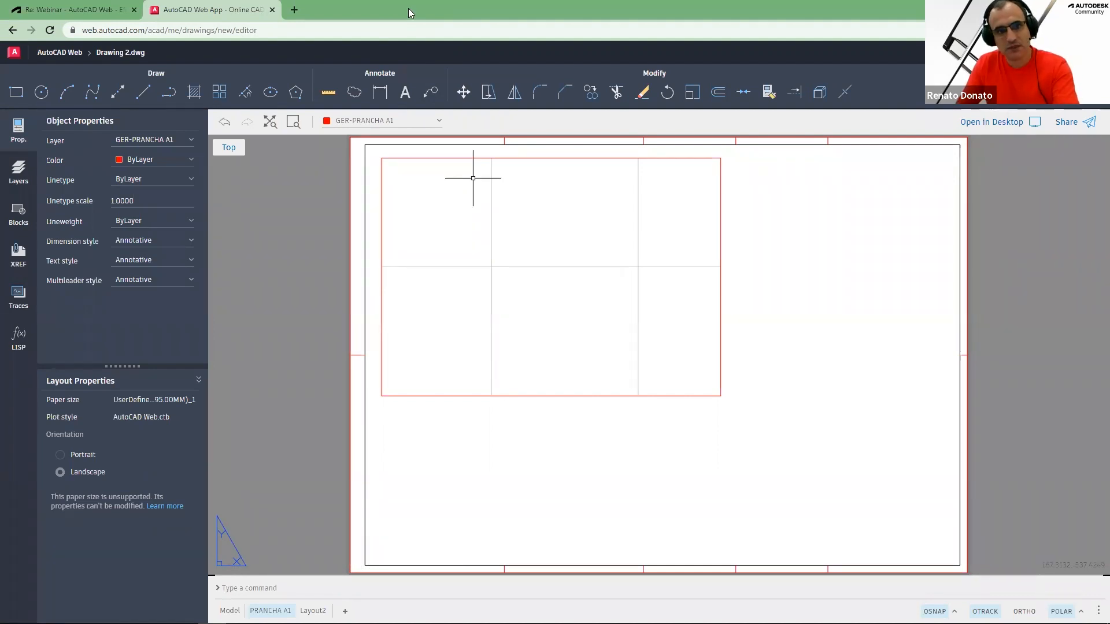
key("F11")
key("F11")
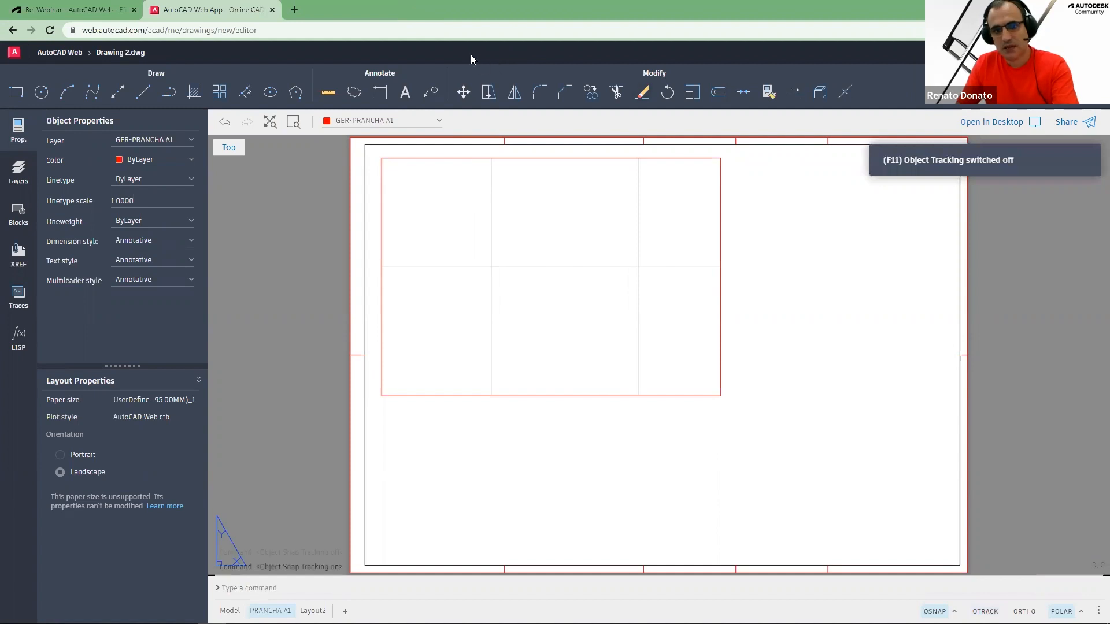
key("F11")
left_click(453, 31)
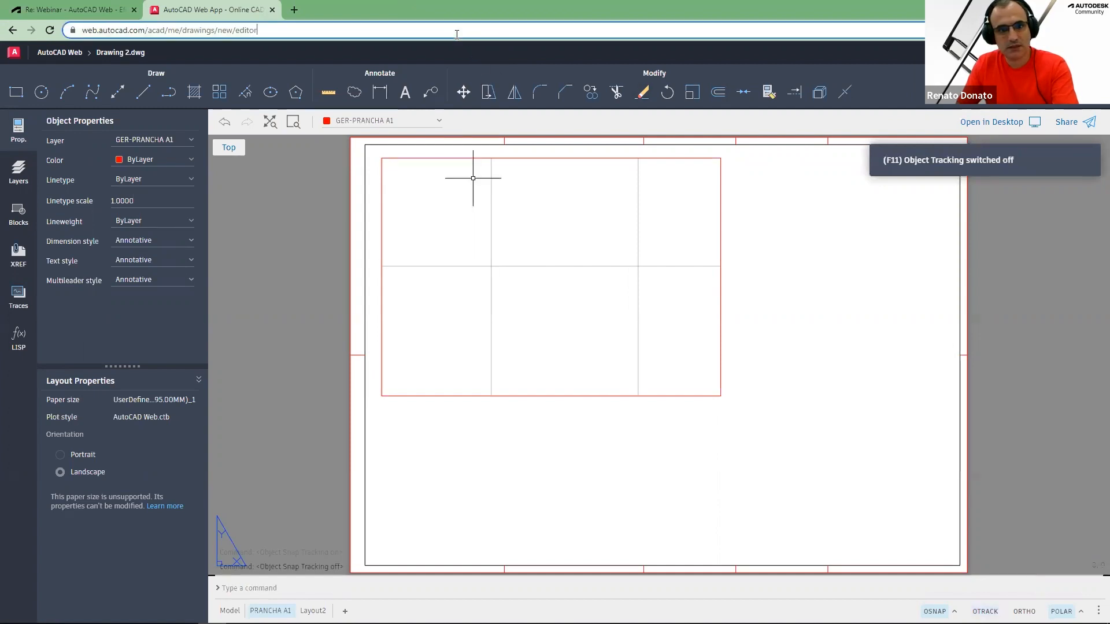
key("F11")
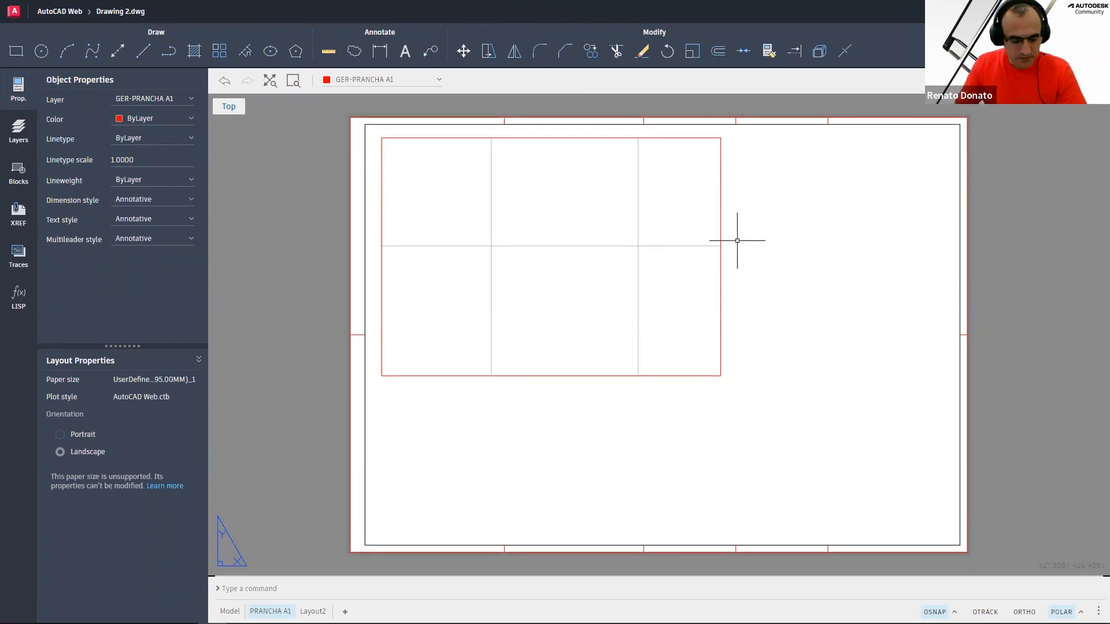
Collapse the properties palette and set the CURSORSIZE variable to 50
left_click(17, 90)
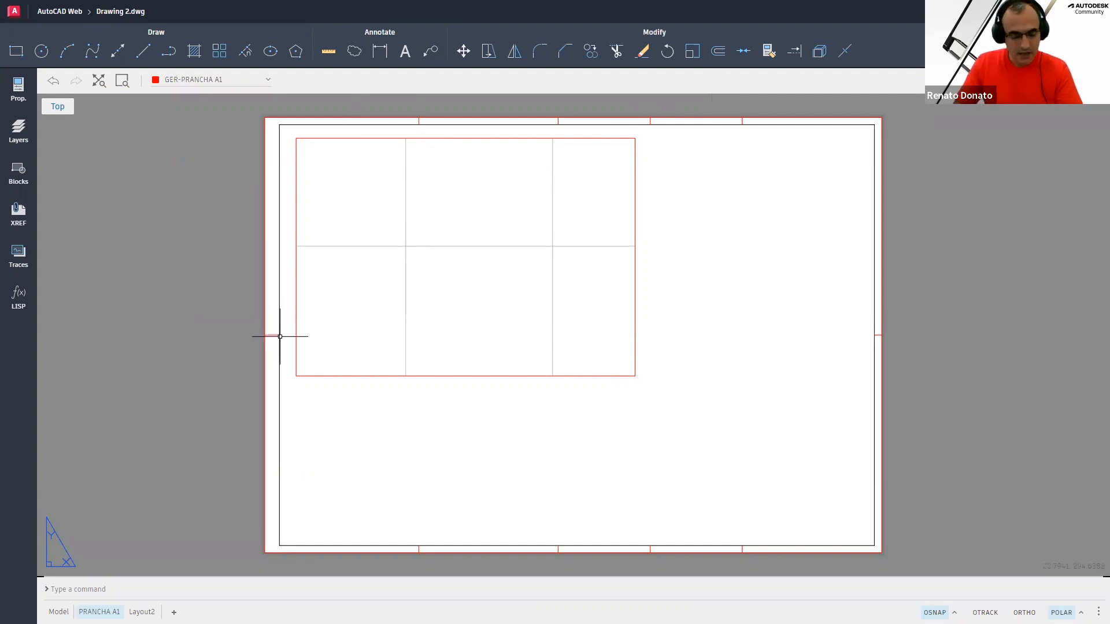
type("z")
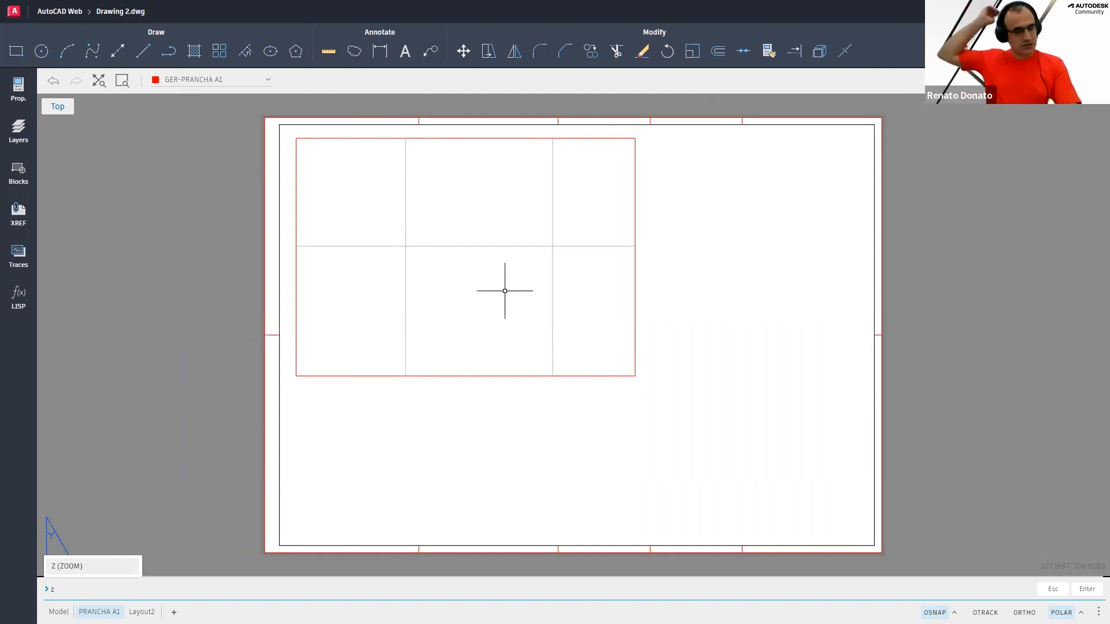
key("Return")
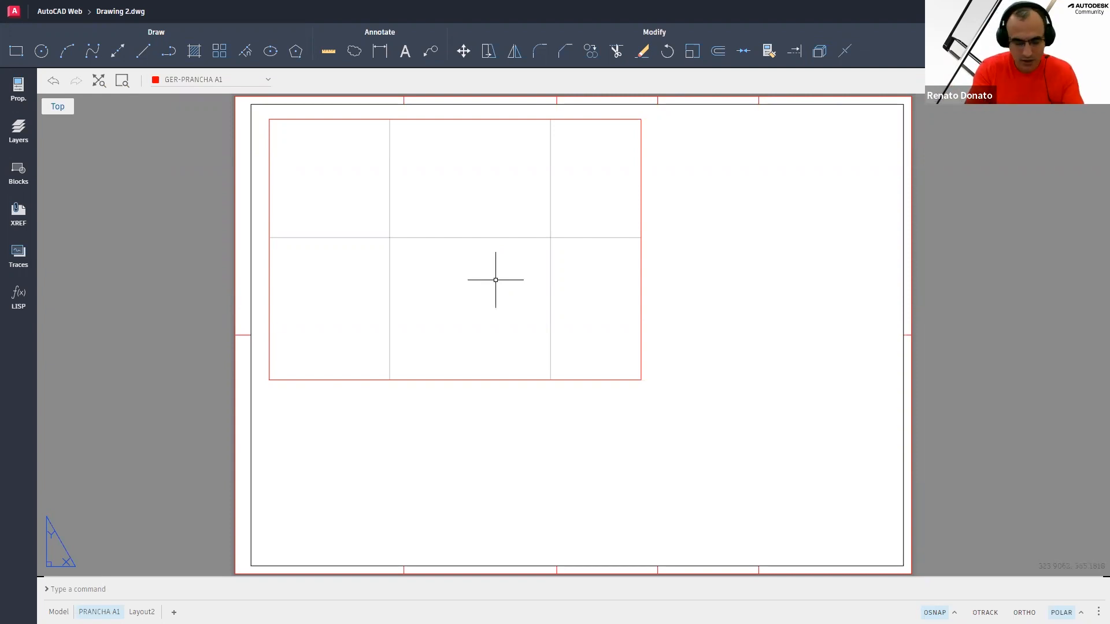
type("curs")
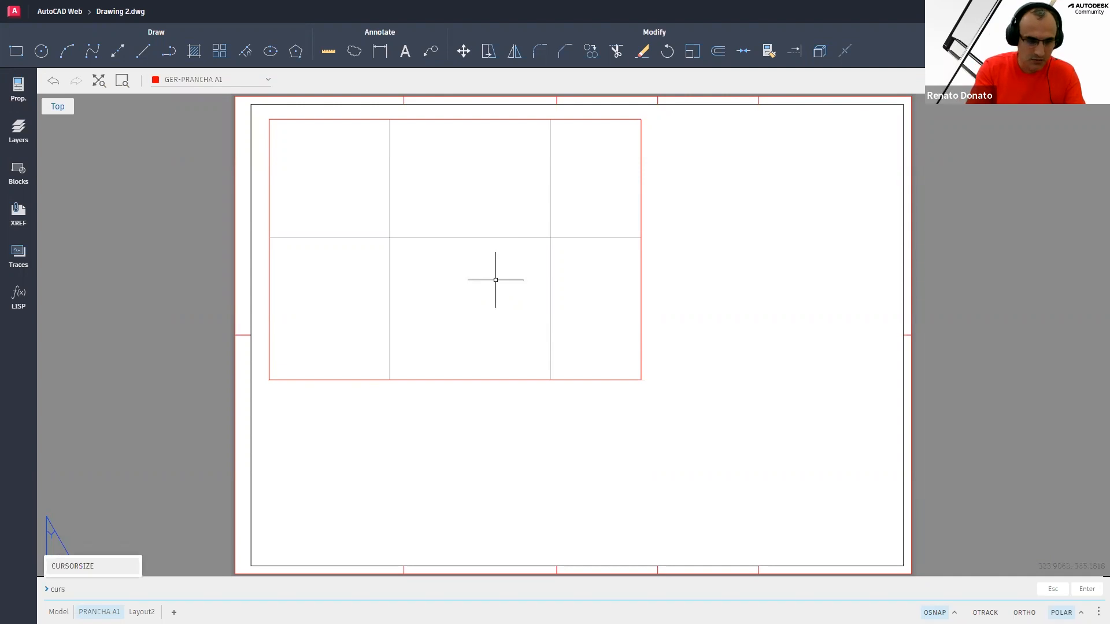
key("Return")
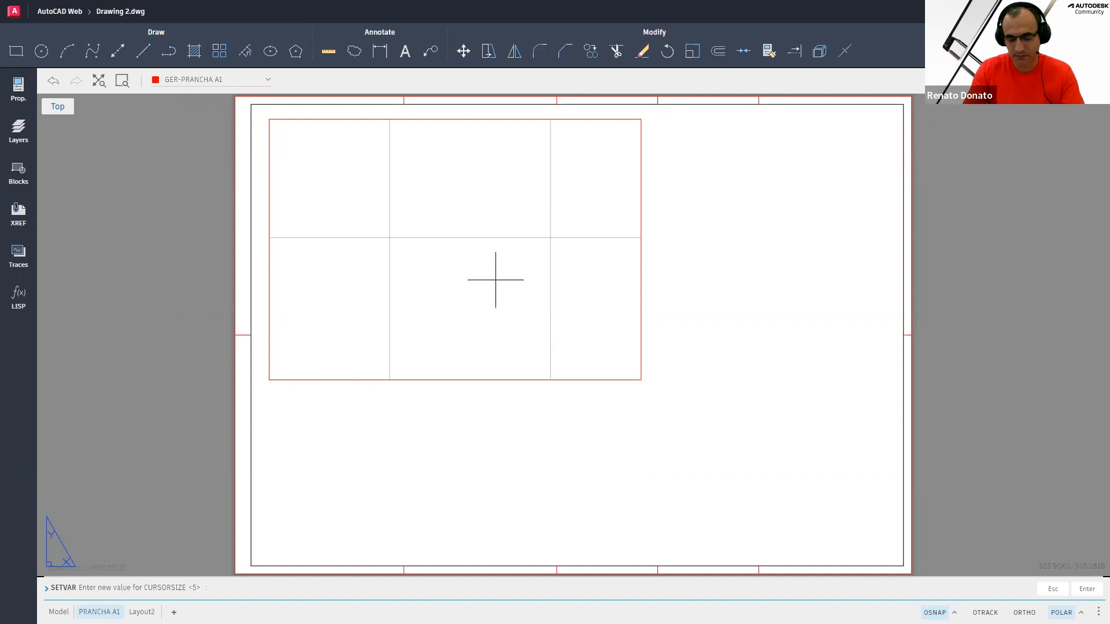
type("50")
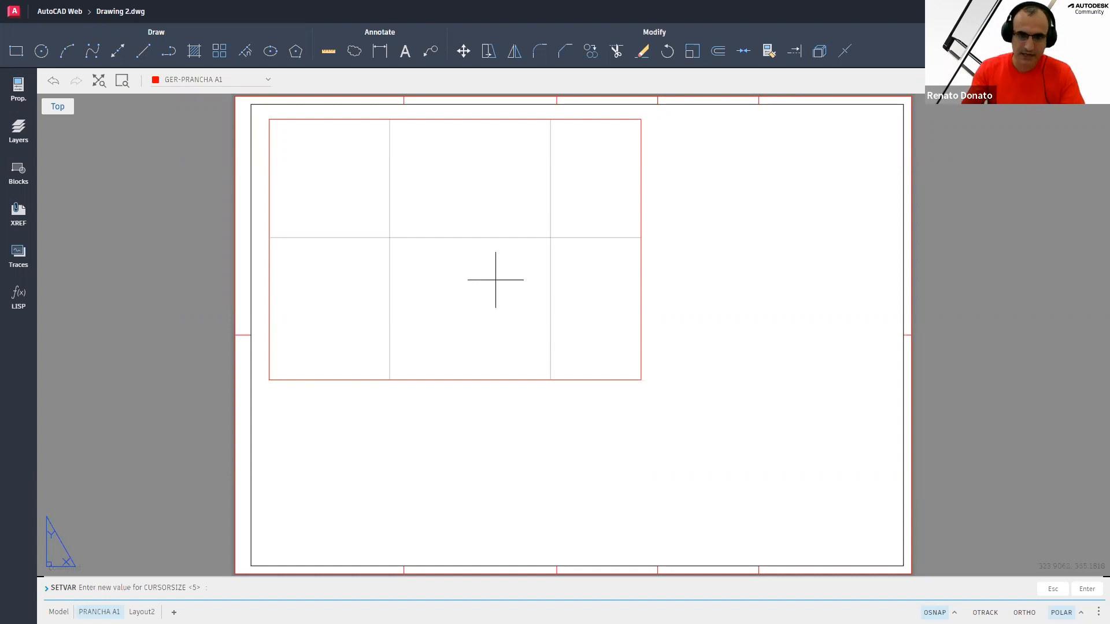
key("Return")
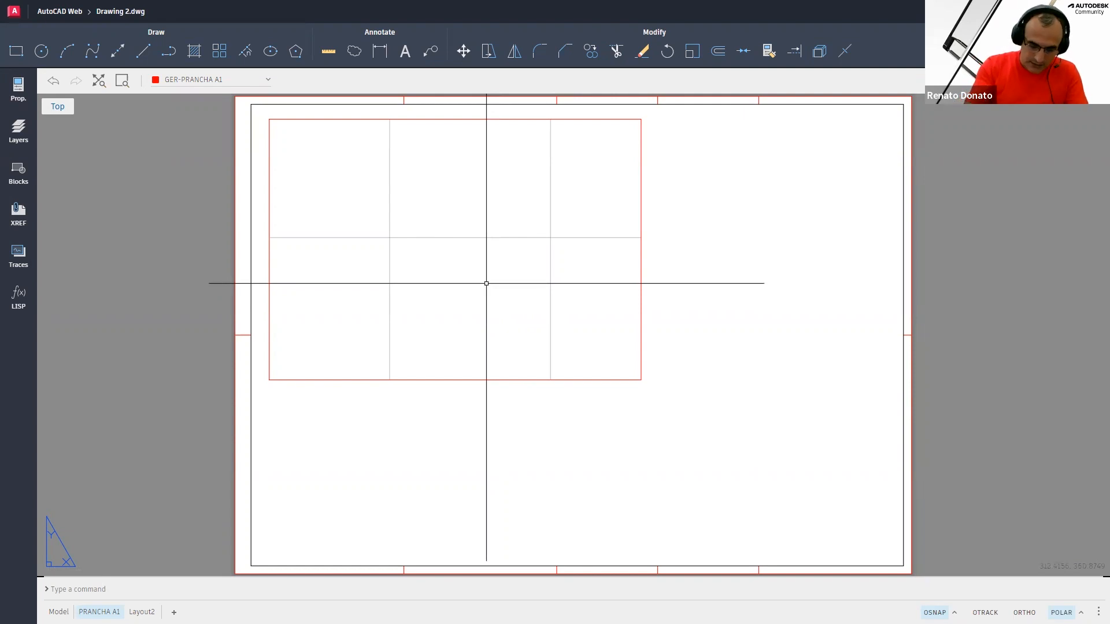
Set the PICKBOX variable to 5
type("pic")
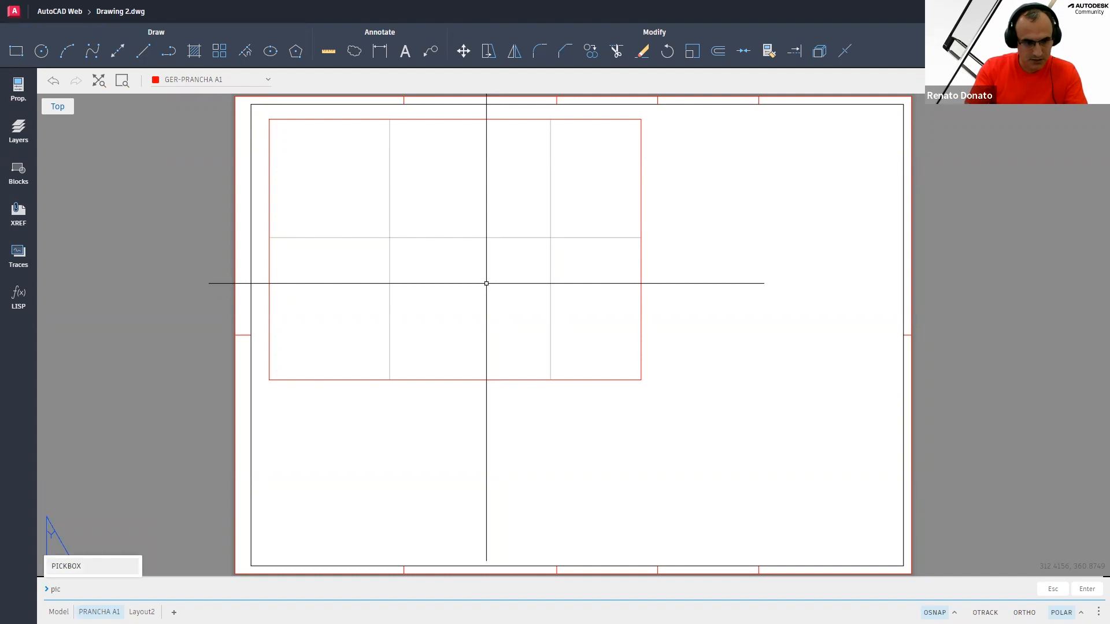
key("Return")
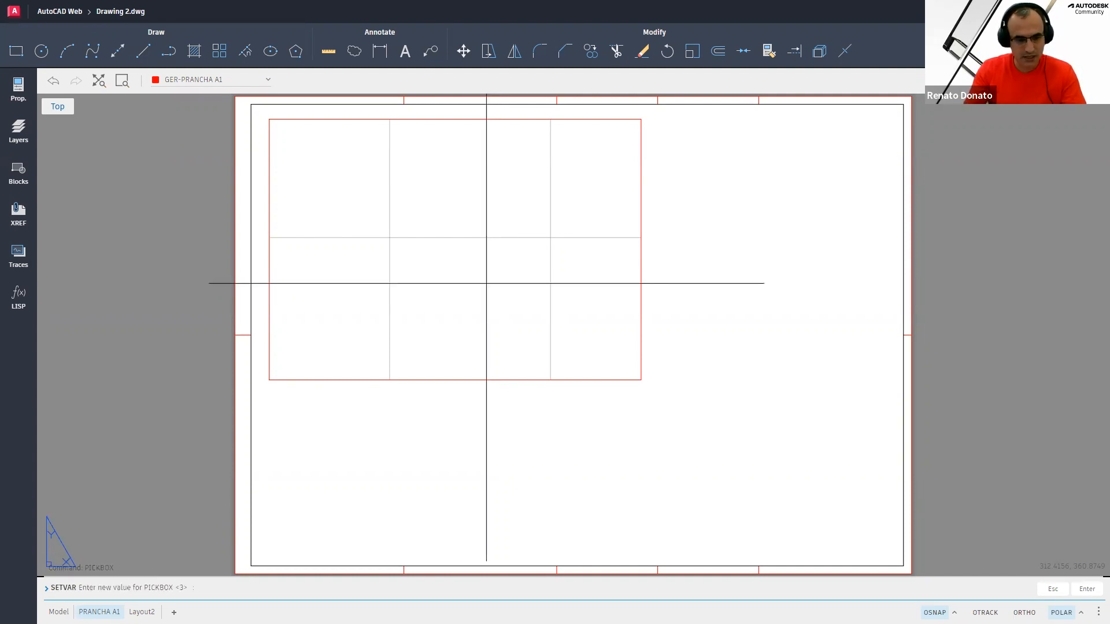
type("5")
key("Return")
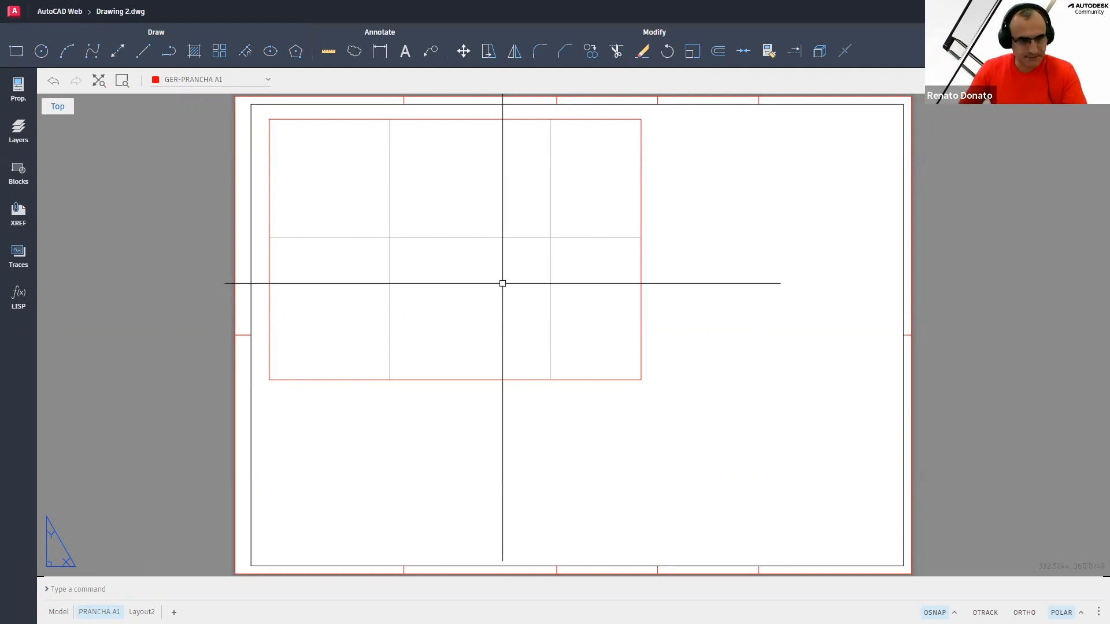
Browse the Properties, Layers, Blocks, XREF and Traces palettes
left_click(15, 86)
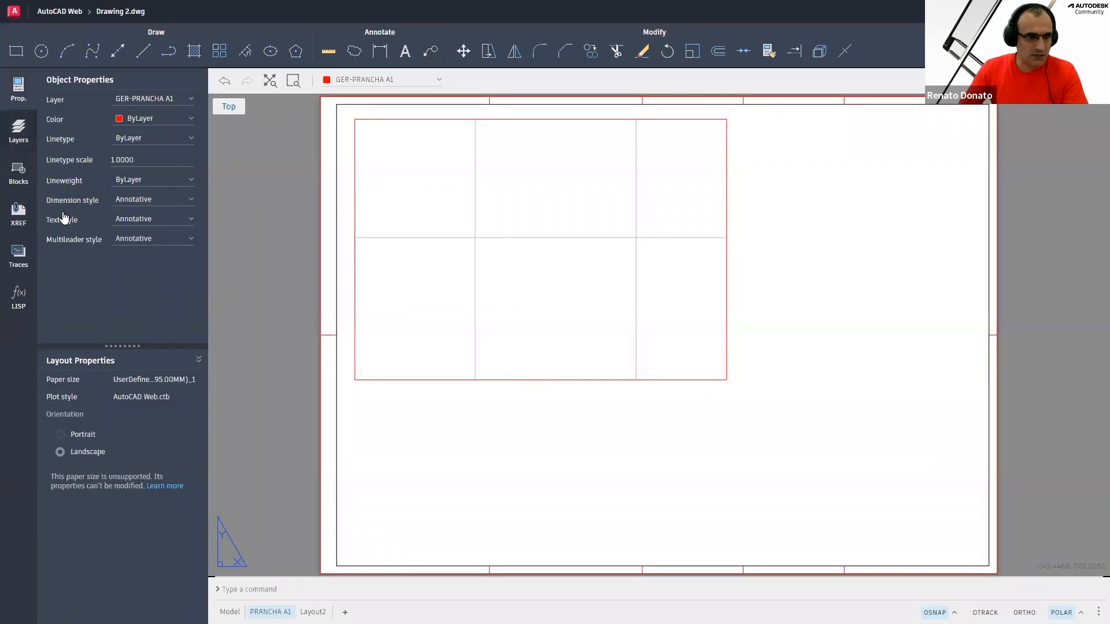
left_click(18, 130)
left_click(18, 172)
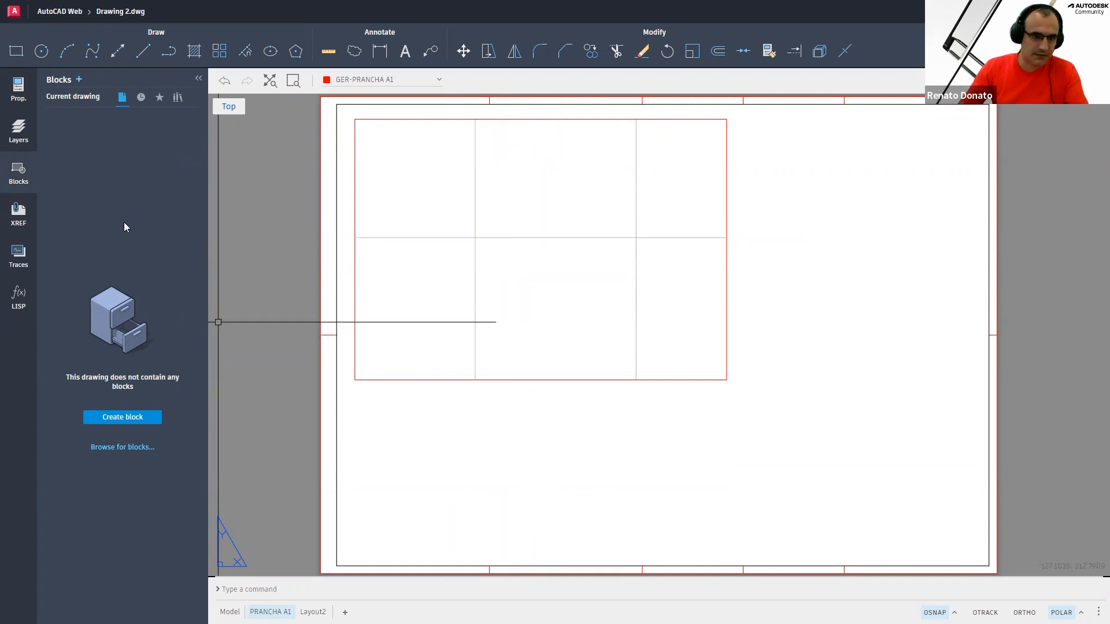
left_click(20, 215)
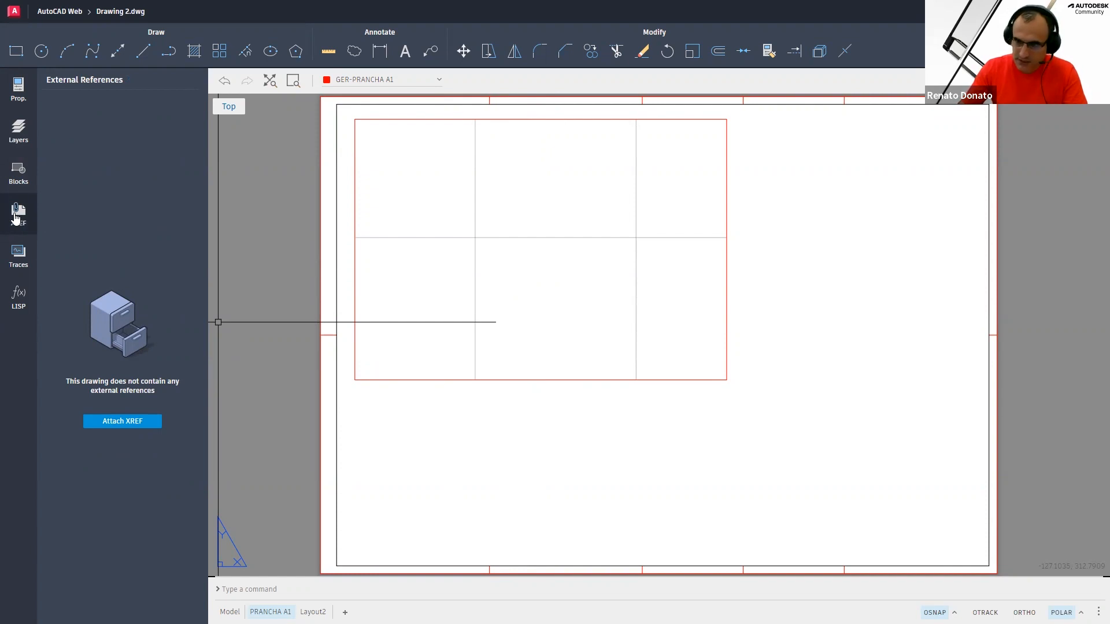
left_click(15, 254)
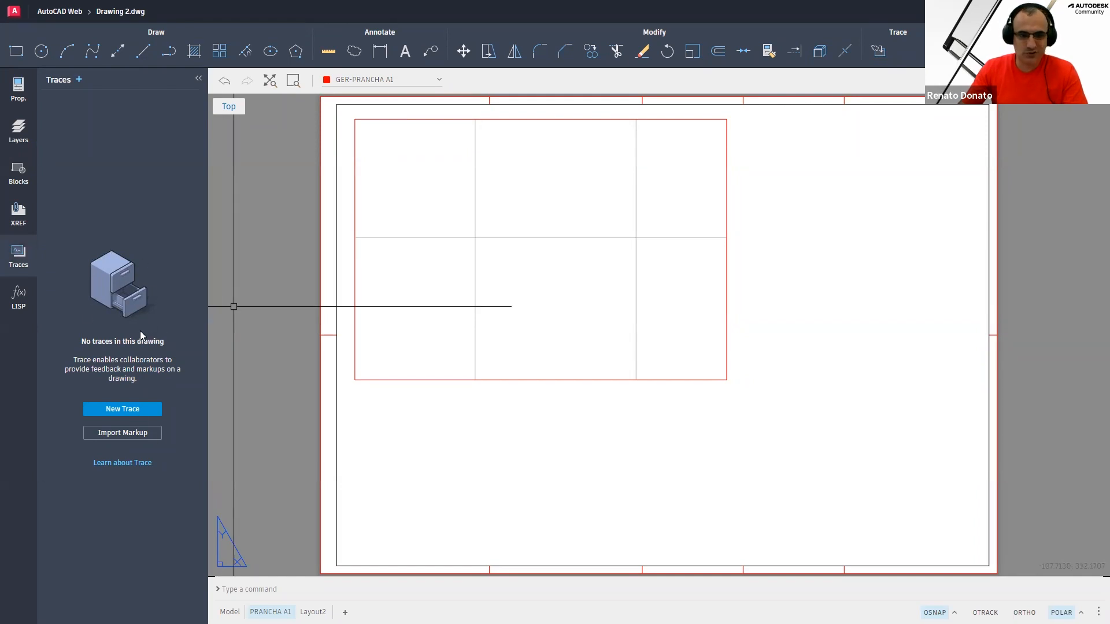
Load all six LISP routines from the LISP palette, then collapse the palette
left_click(17, 297)
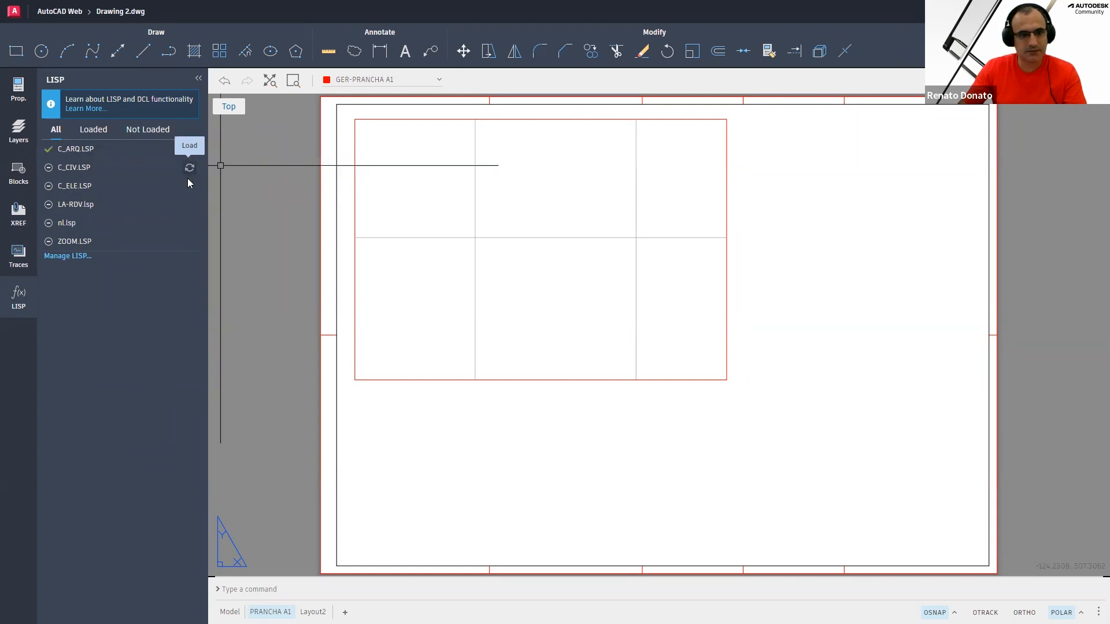
left_click(189, 188)
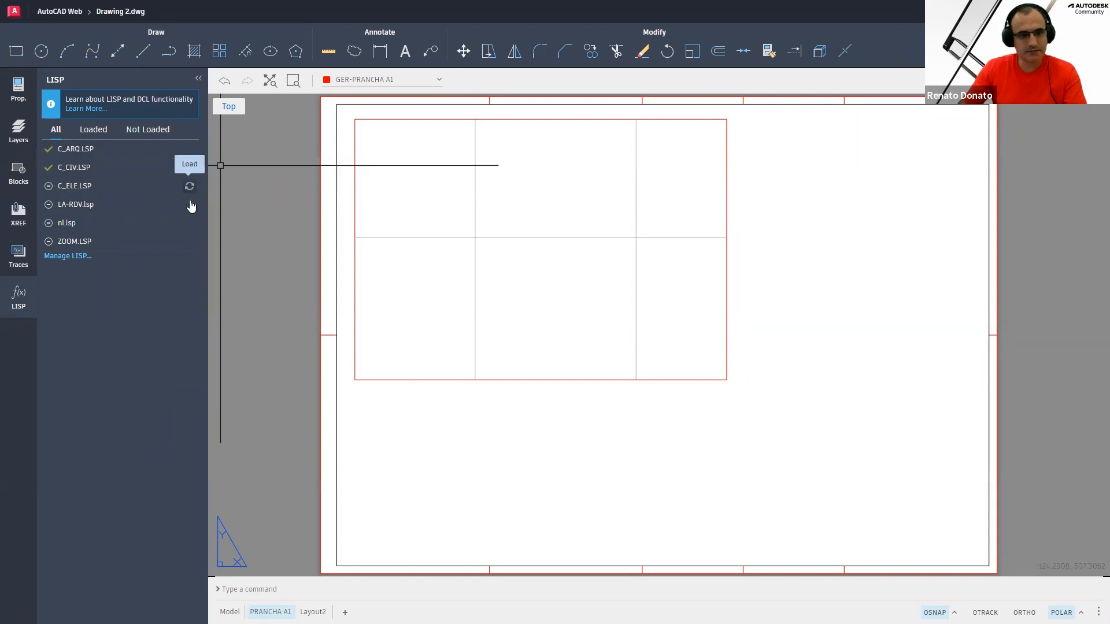
left_click(191, 206)
left_click(190, 223)
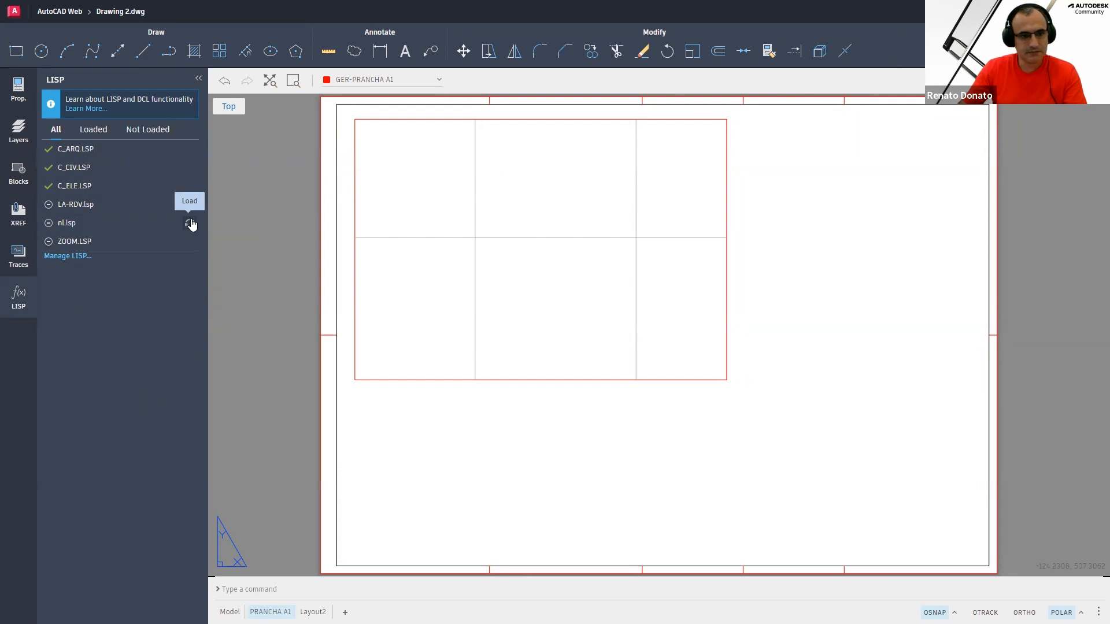
left_click(189, 241)
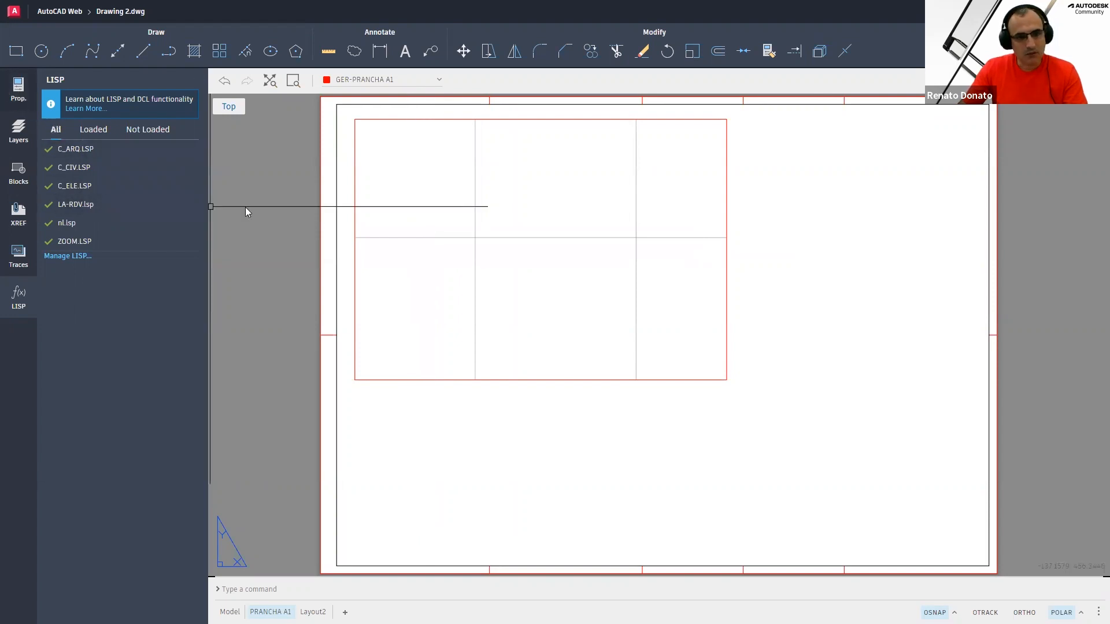
left_click(382, 191)
key("Escape")
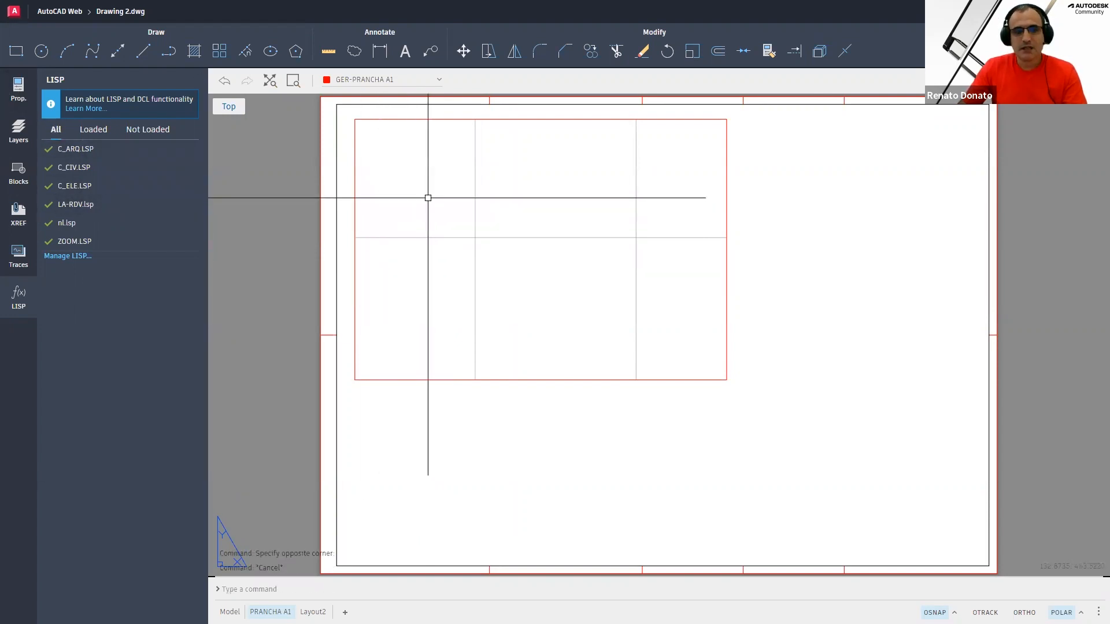
left_click(522, 239)
key("Escape")
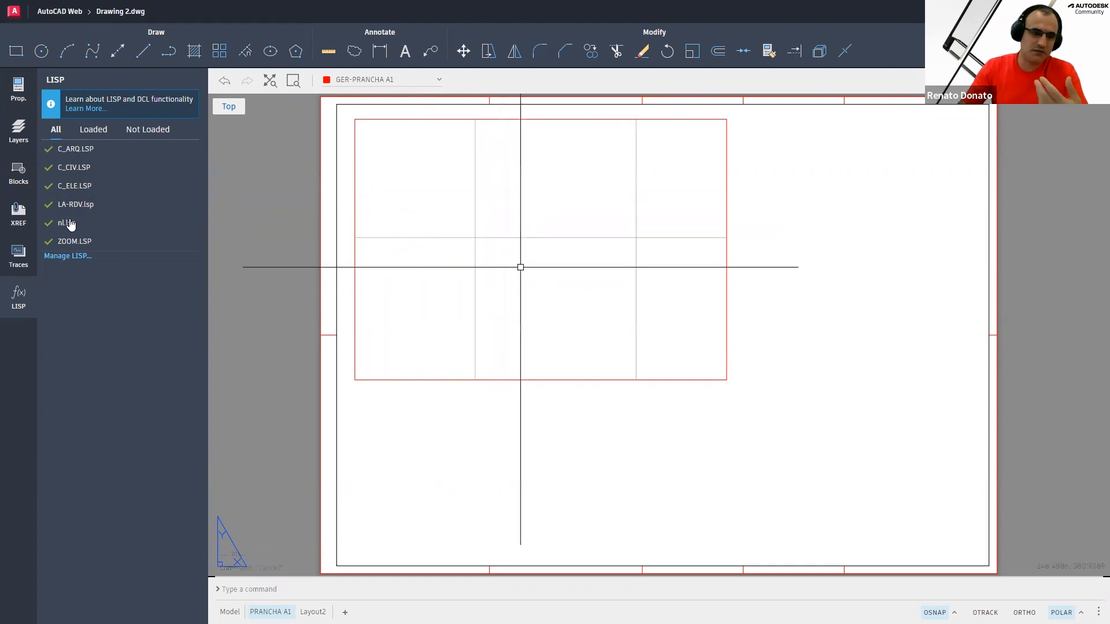
left_click(18, 295)
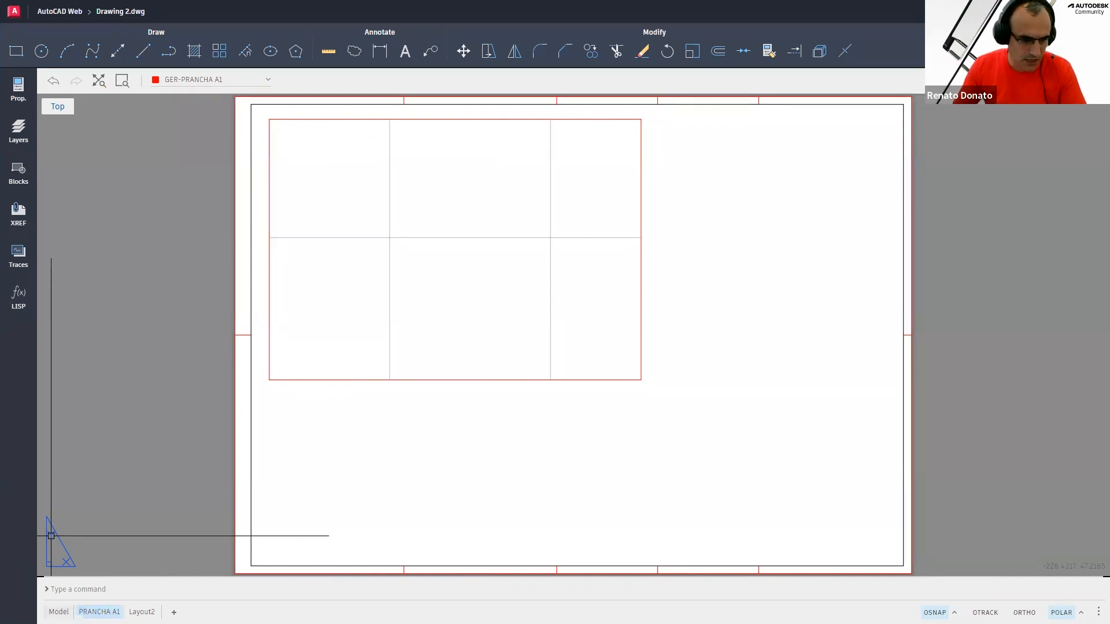
Compare model space with the PRANCHA A1 layout, then activate its viewport and open the properties palette
left_click(58, 612)
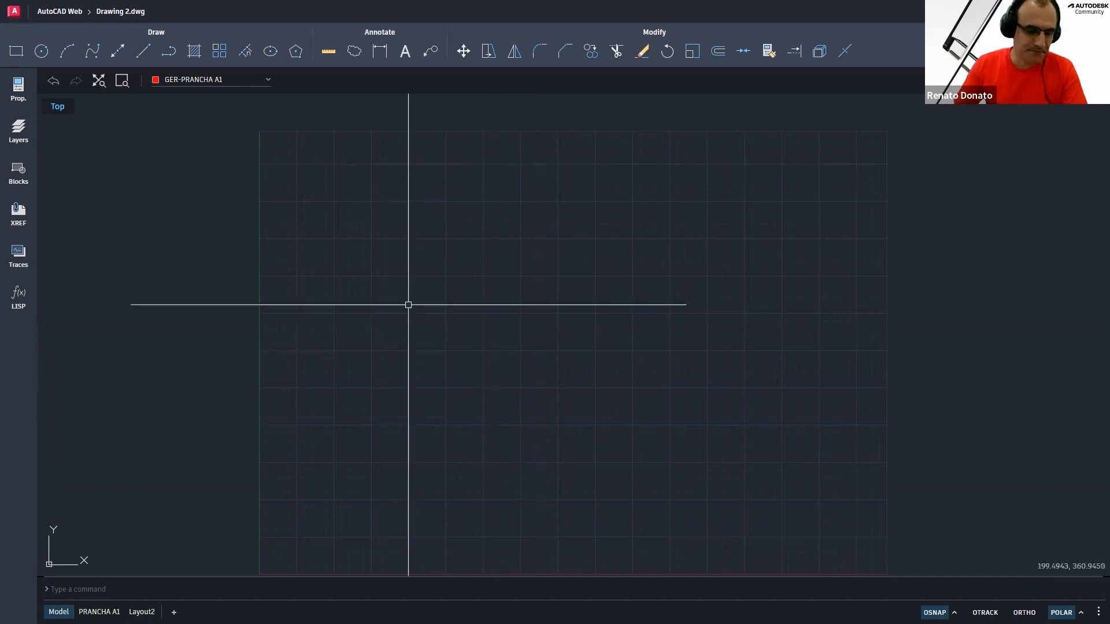
left_click(99, 612)
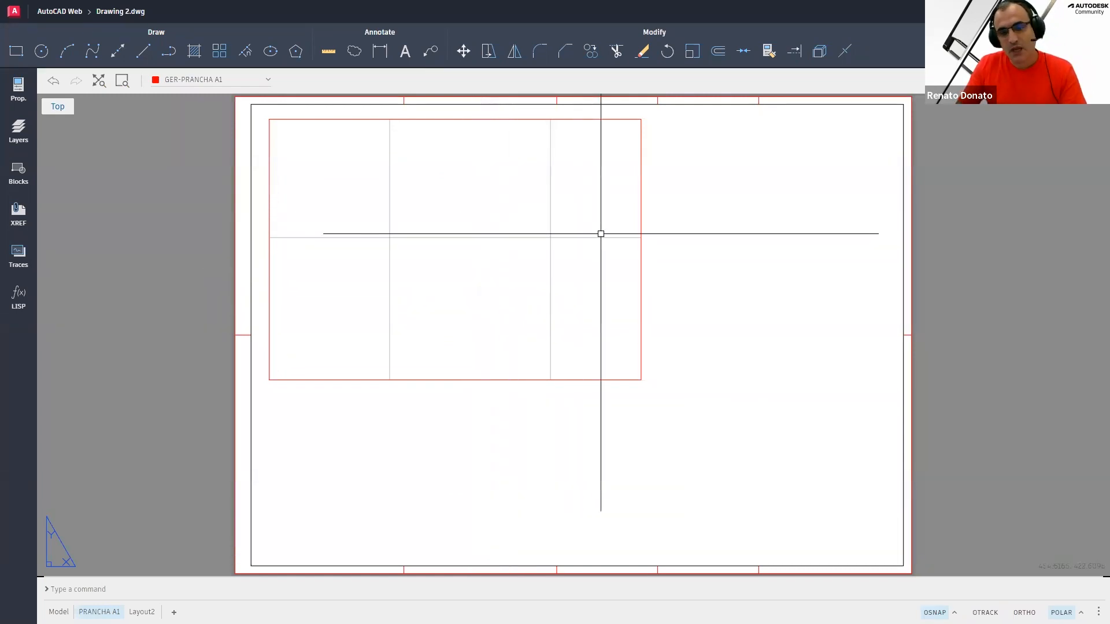
left_click(641, 199)
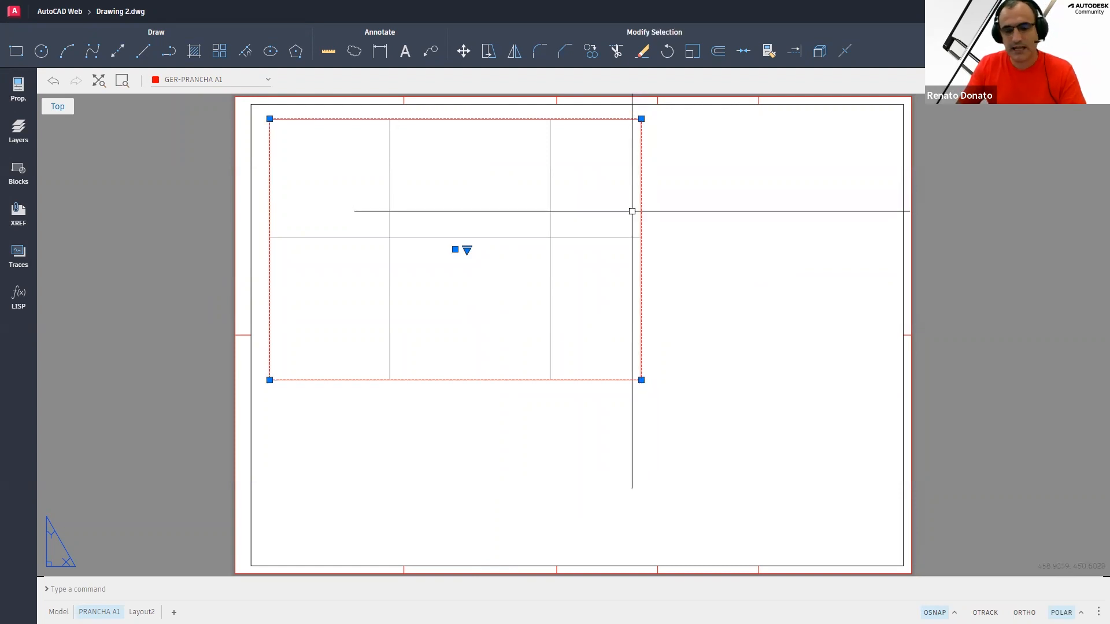
double_click(495, 188)
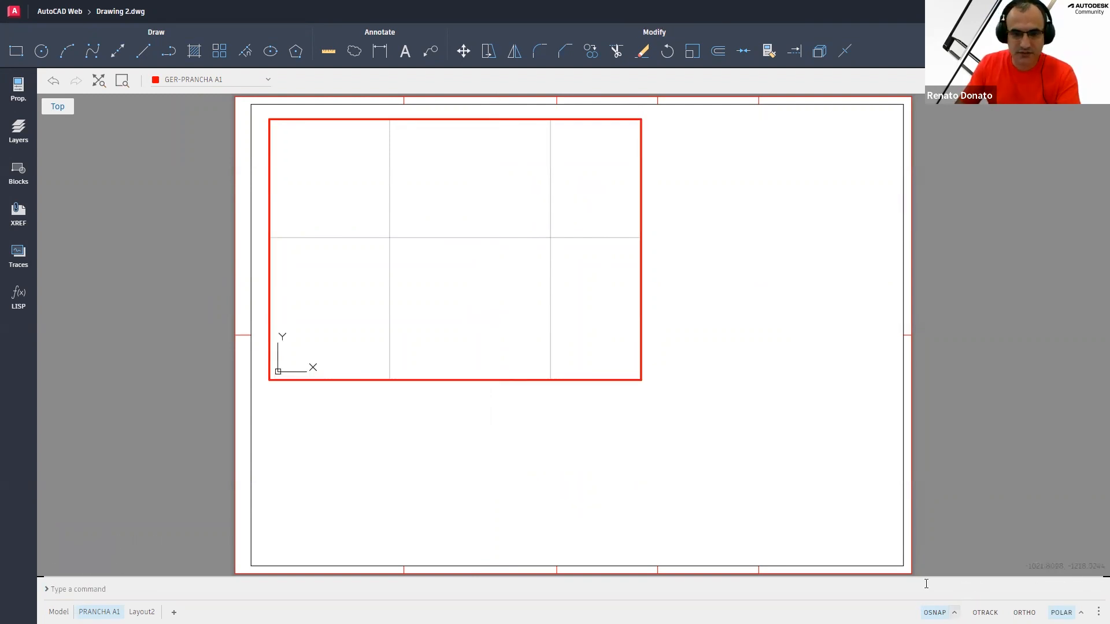
left_click(18, 88)
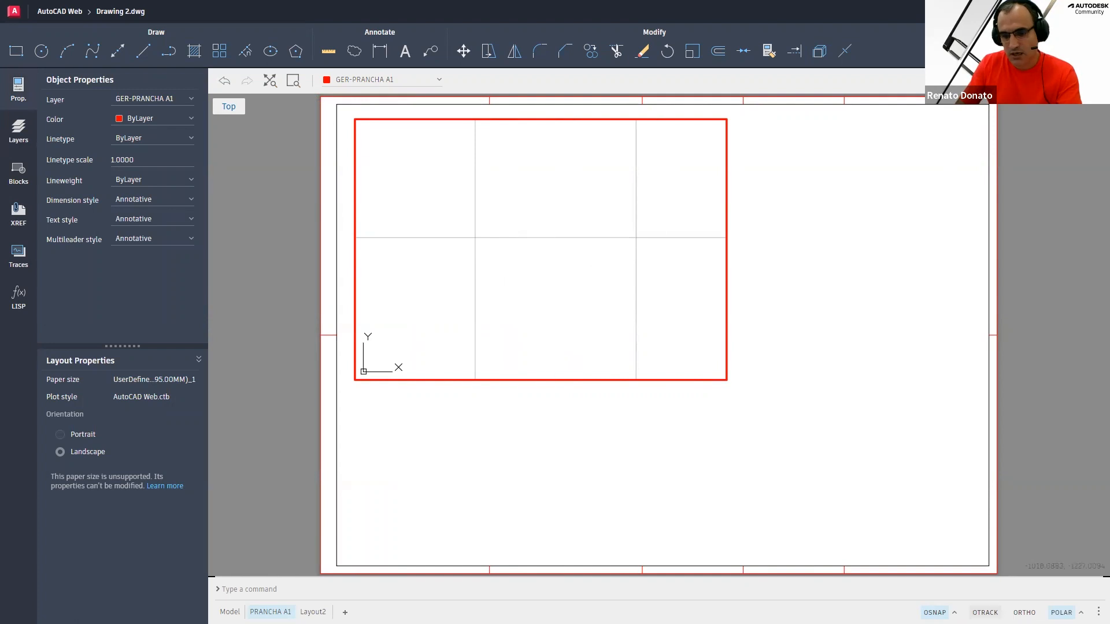
Select the layout viewport, set its viewport scale to 1:1 and lock its display
double_click(765, 196)
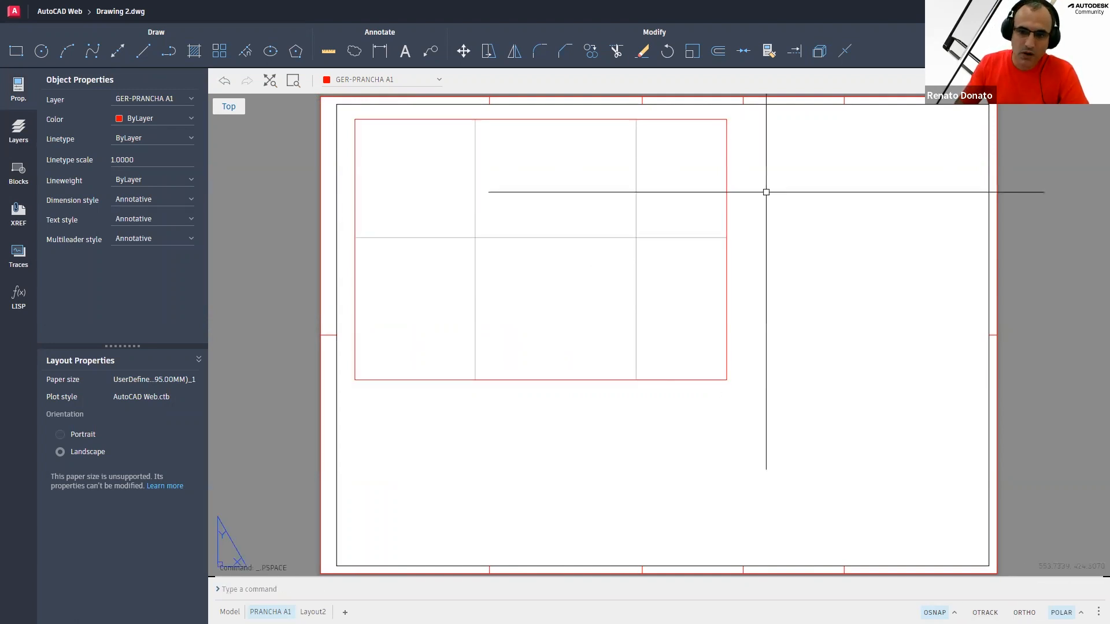
left_click(734, 184)
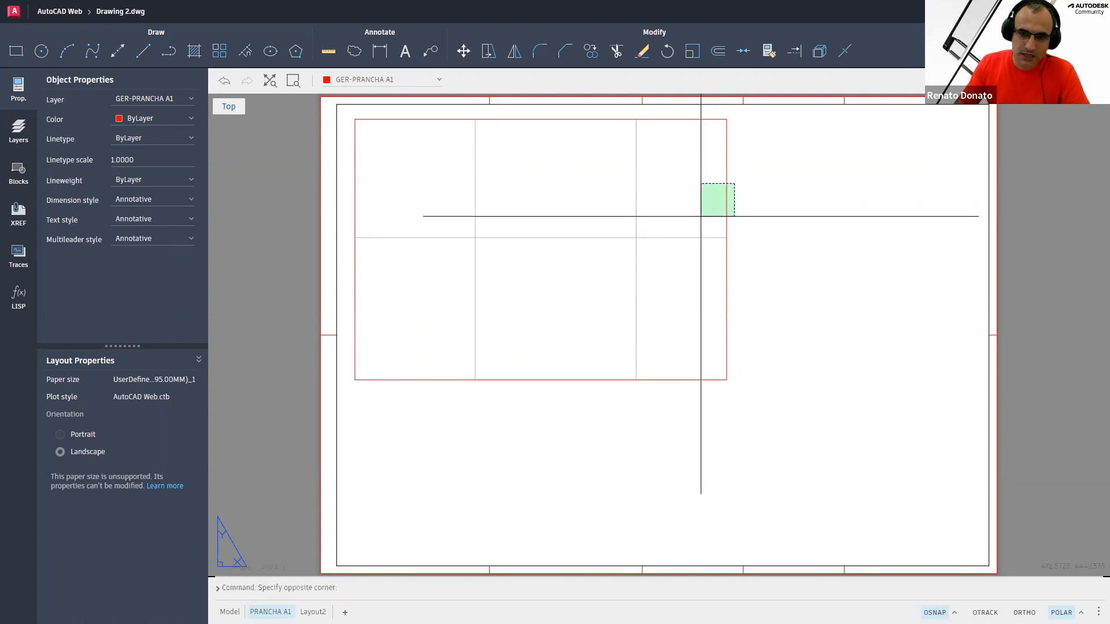
left_click(701, 217)
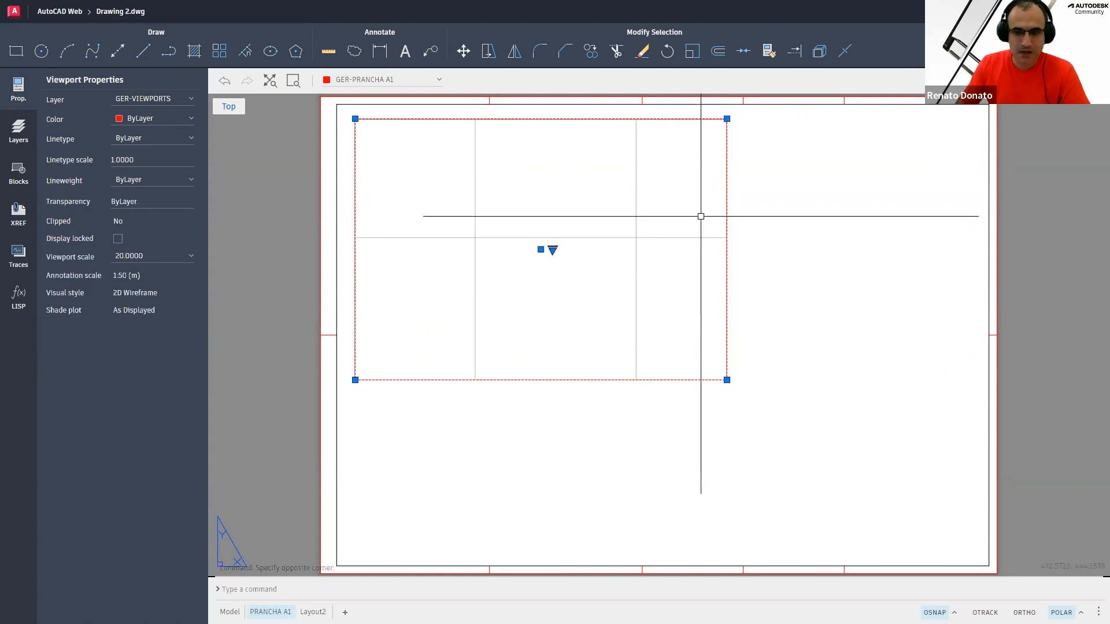
left_click(190, 252)
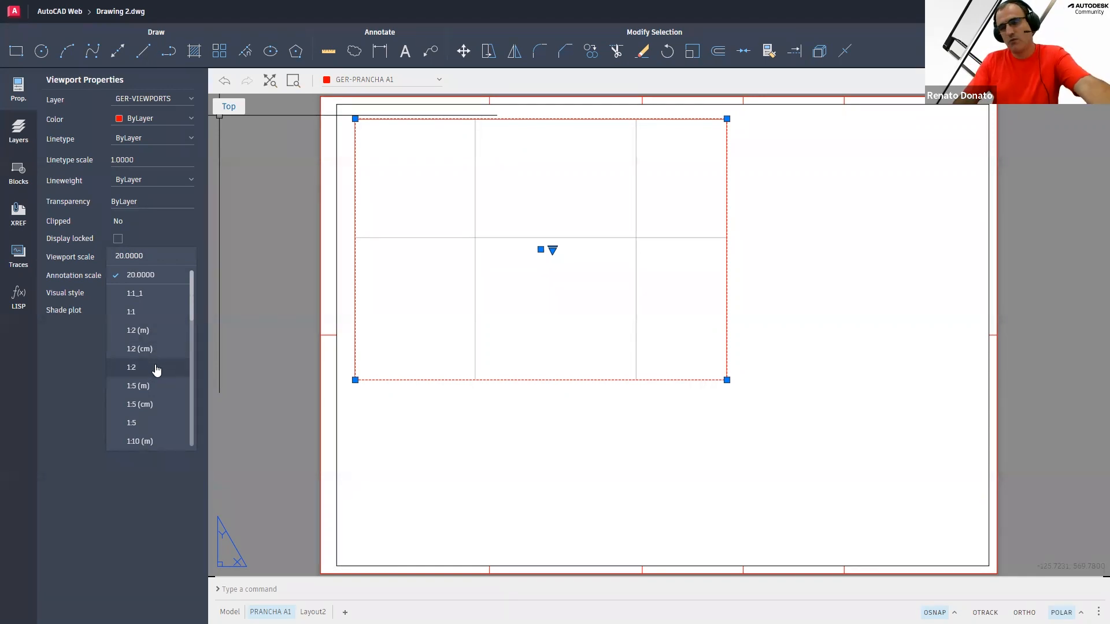
scroll(156, 370, "down", 2)
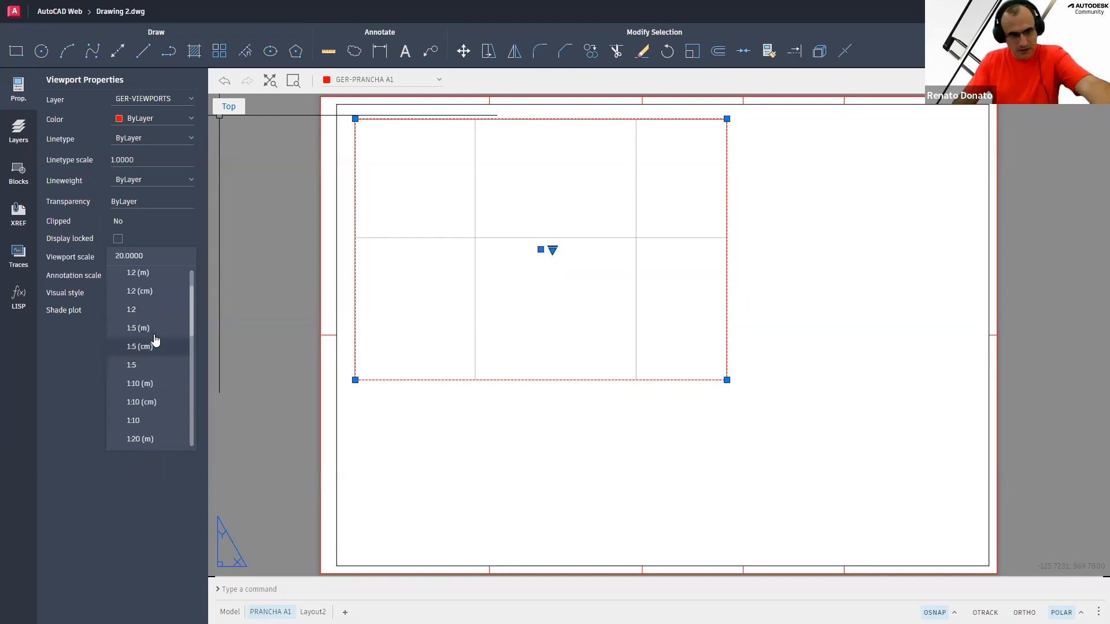
scroll(156, 376, "down", 2)
scroll(158, 380, "down", 1)
scroll(158, 383, "down", 1)
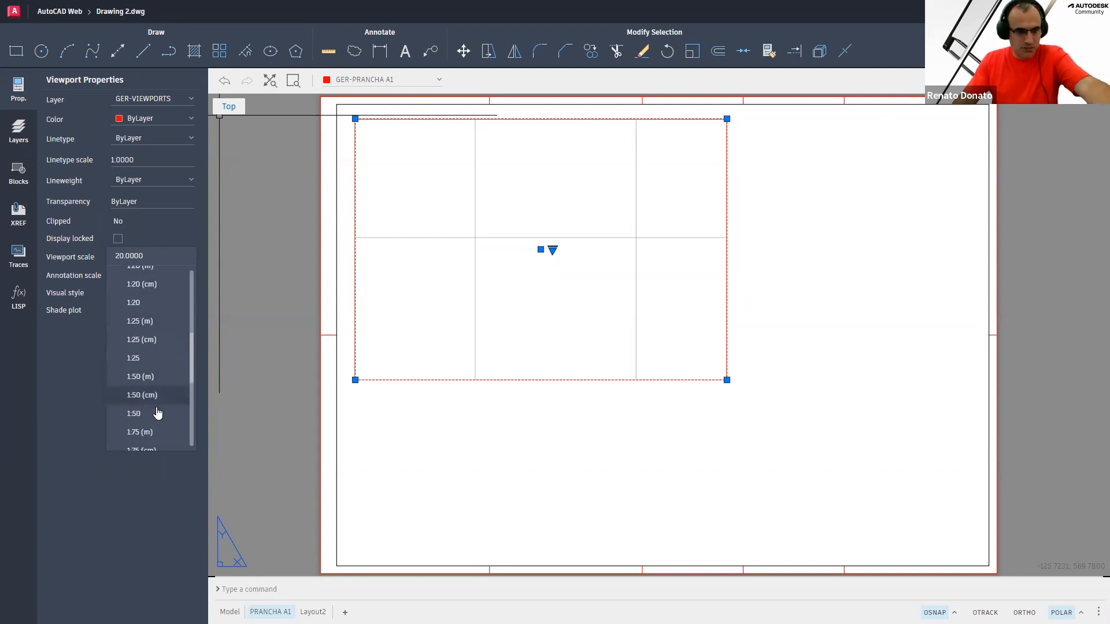
scroll(160, 384, "down", 1)
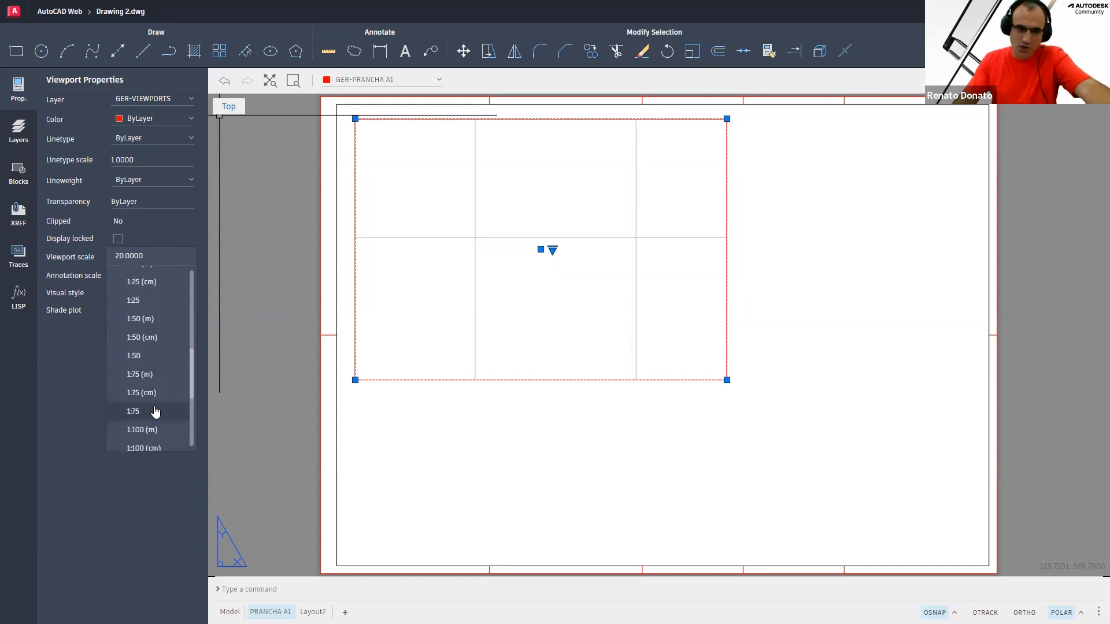
scroll(155, 409, "down", 3)
scroll(158, 407, "down", 3)
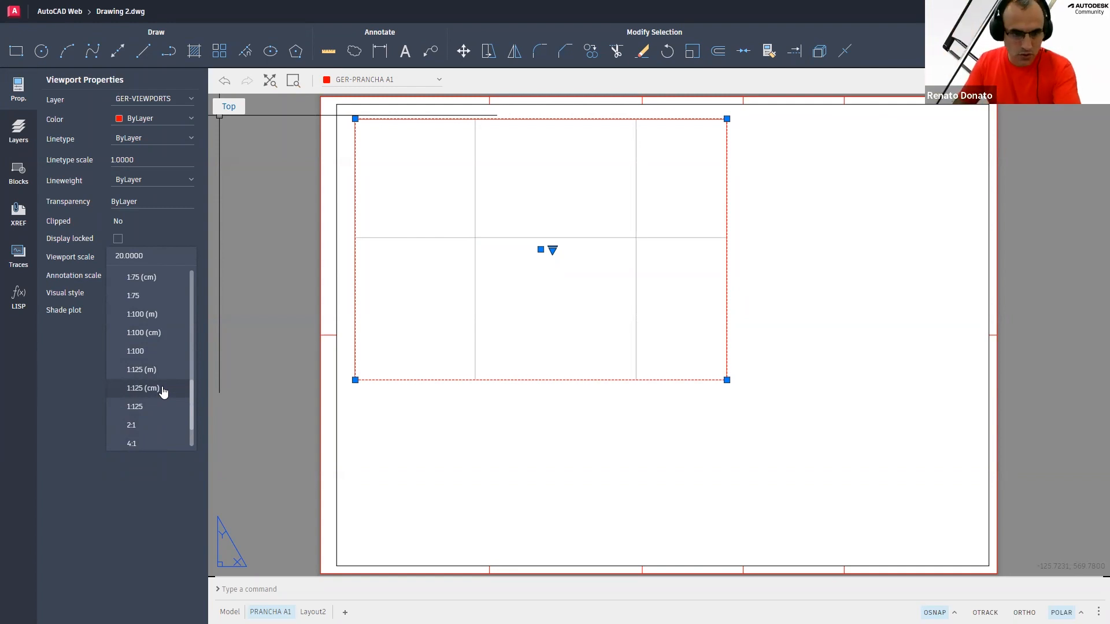
scroll(164, 392, "up", 10)
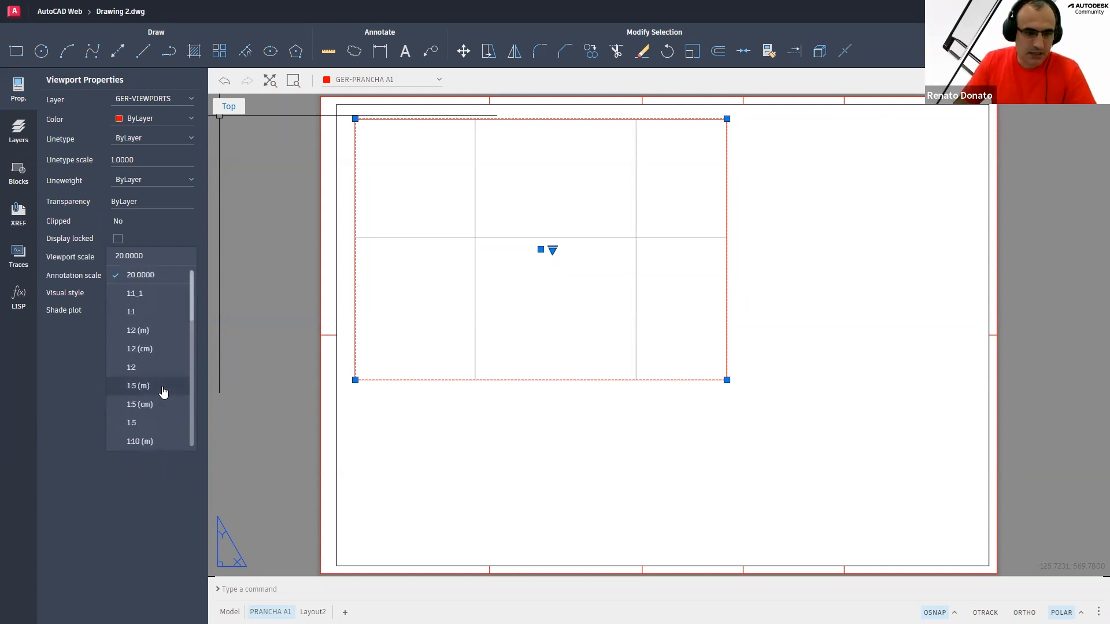
left_click(145, 315)
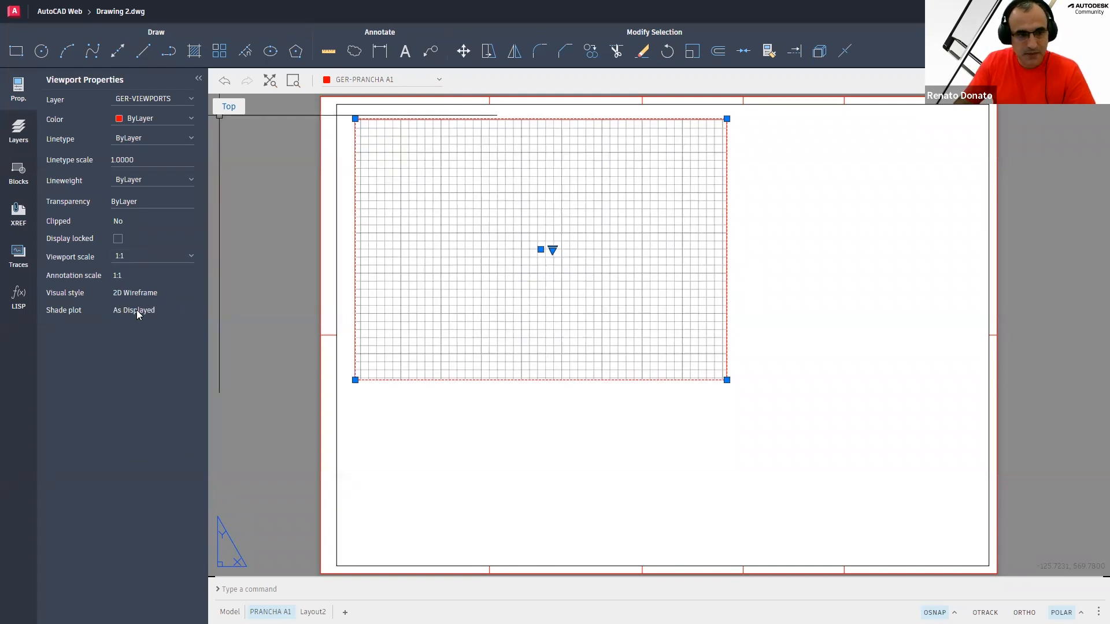
left_click(120, 241)
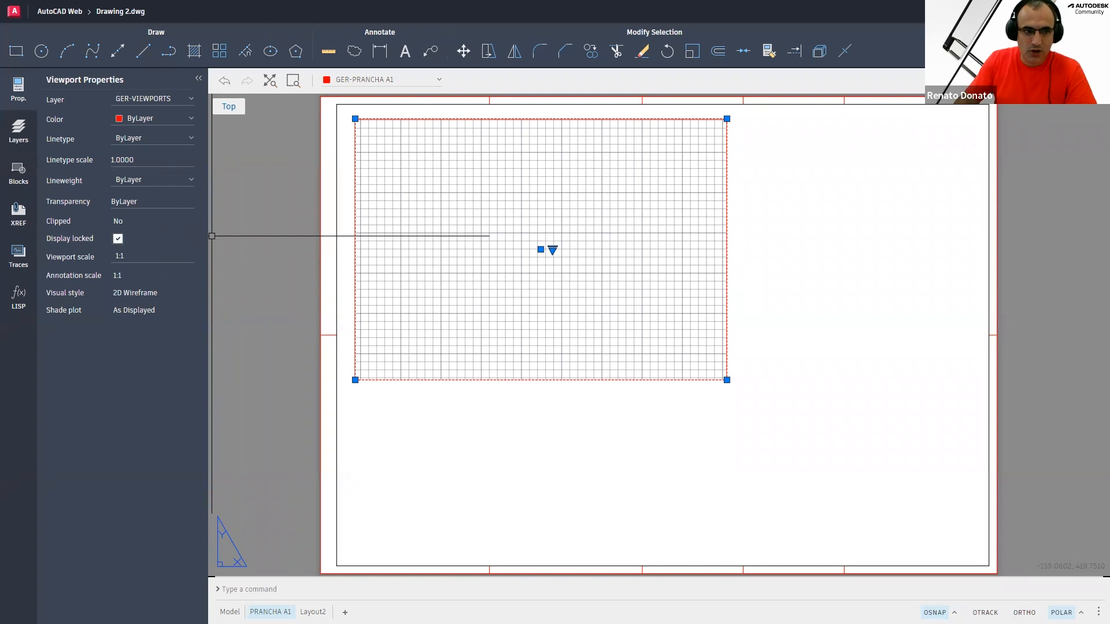
Activate the locked viewport and zoom in and out to test the display lock
double_click(472, 257)
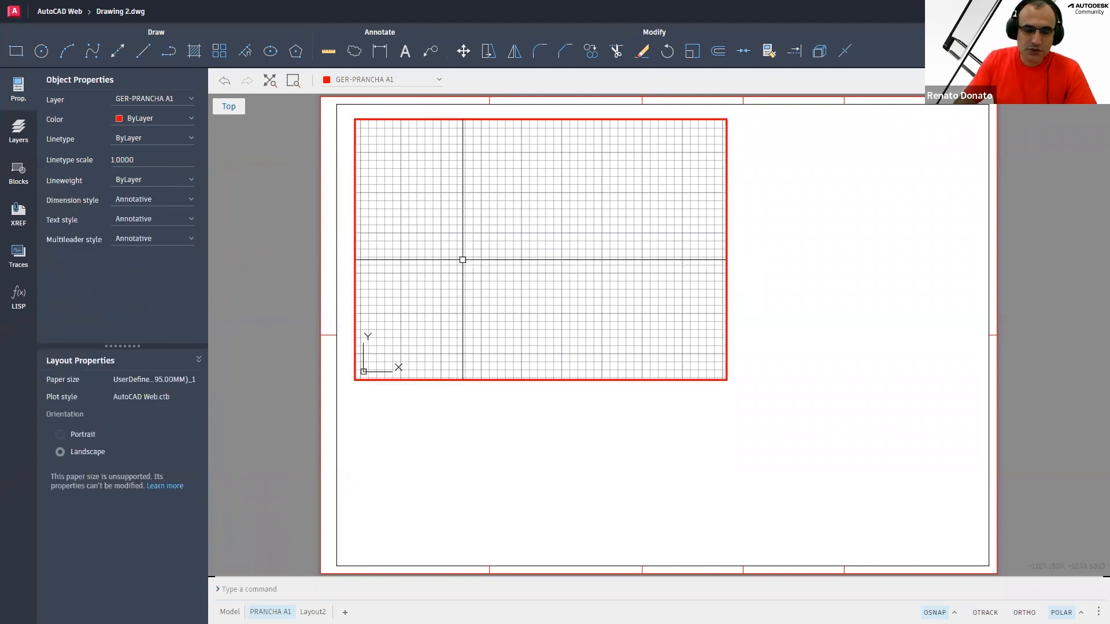
scroll(463, 259, "down", 3)
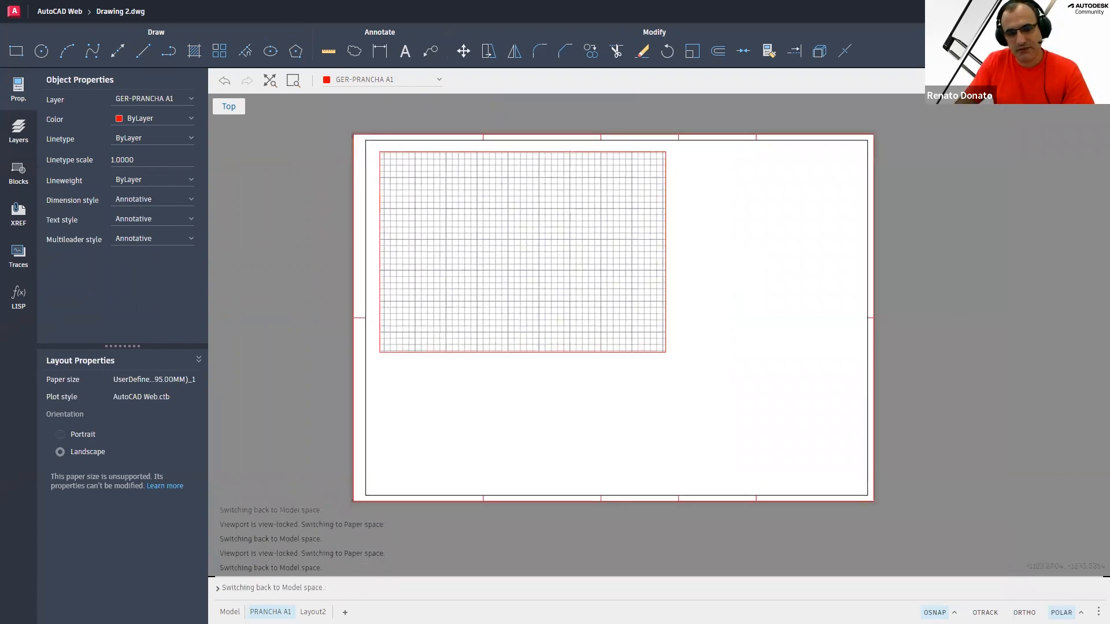
scroll(463, 259, "down", 2)
scroll(462, 260, "down", 1)
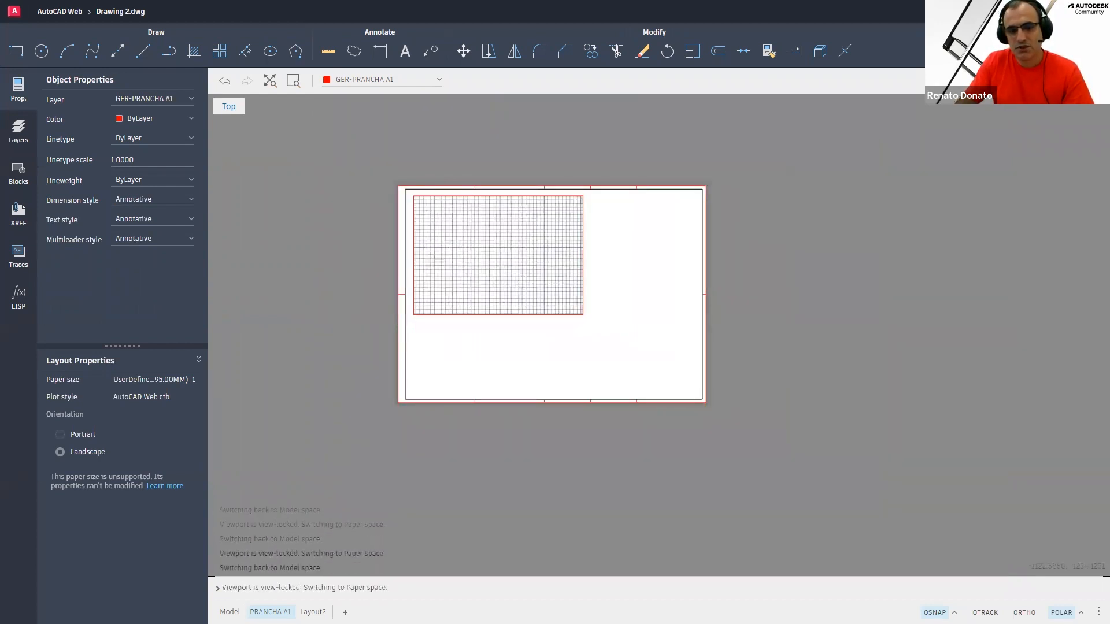
scroll(463, 260, "down", 1)
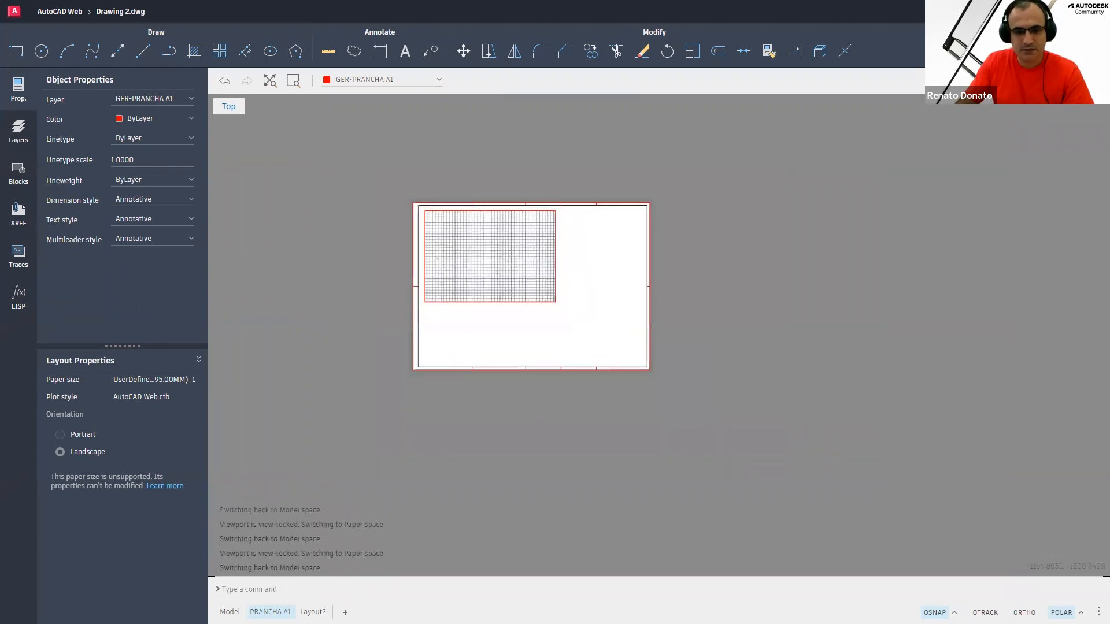
scroll(466, 260, "up", 1)
scroll(465, 260, "up", 3)
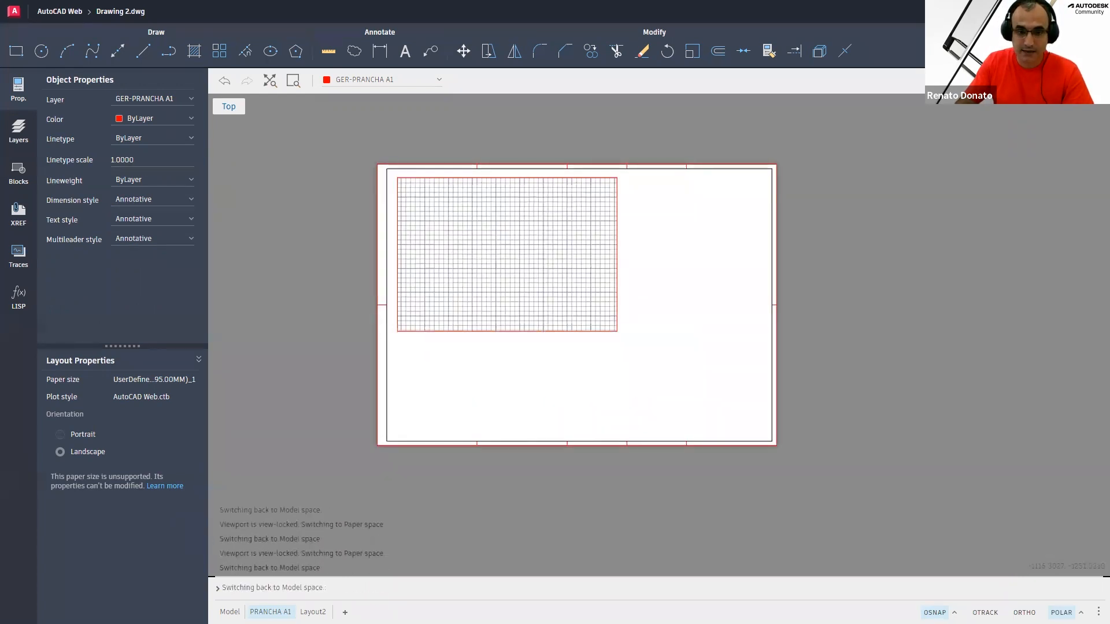
scroll(465, 259, "up", 2)
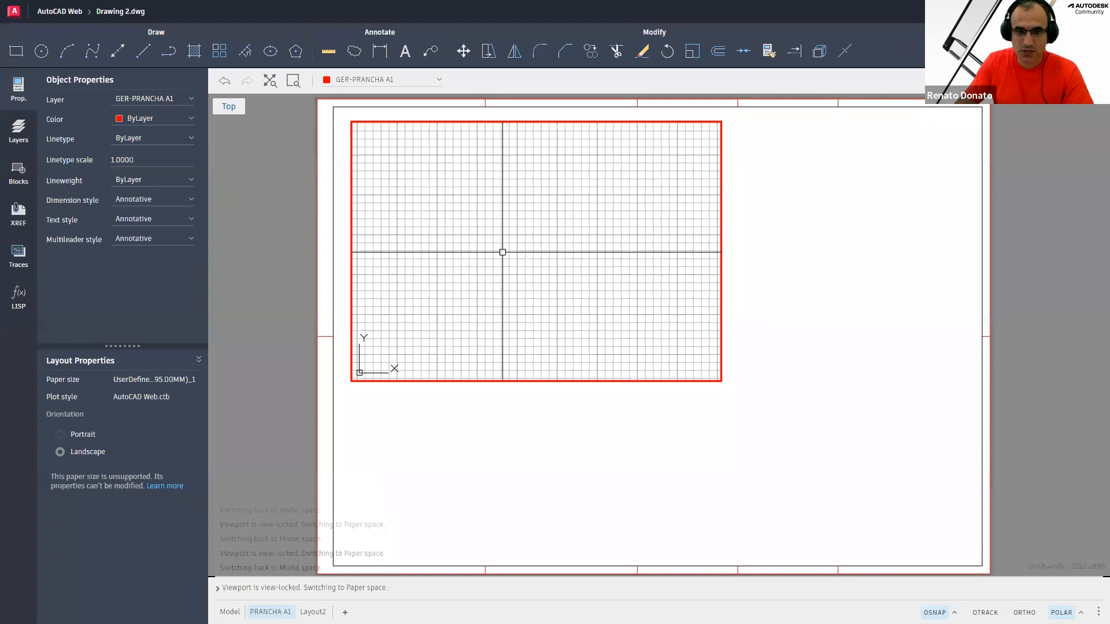
scroll(502, 252, "up", 1)
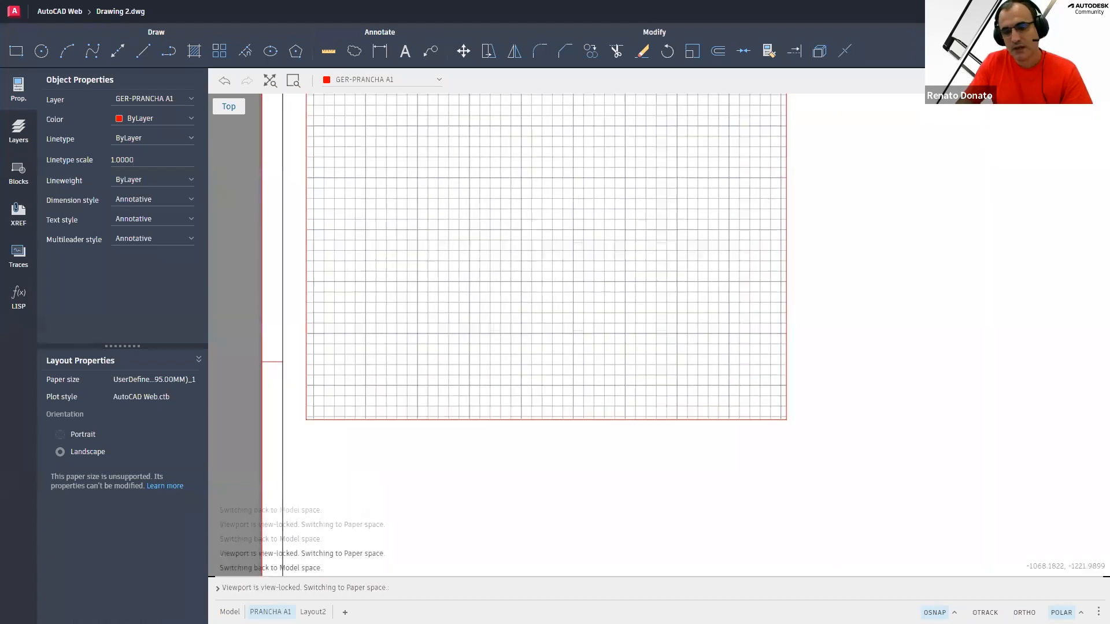
scroll(502, 252, "up", 1)
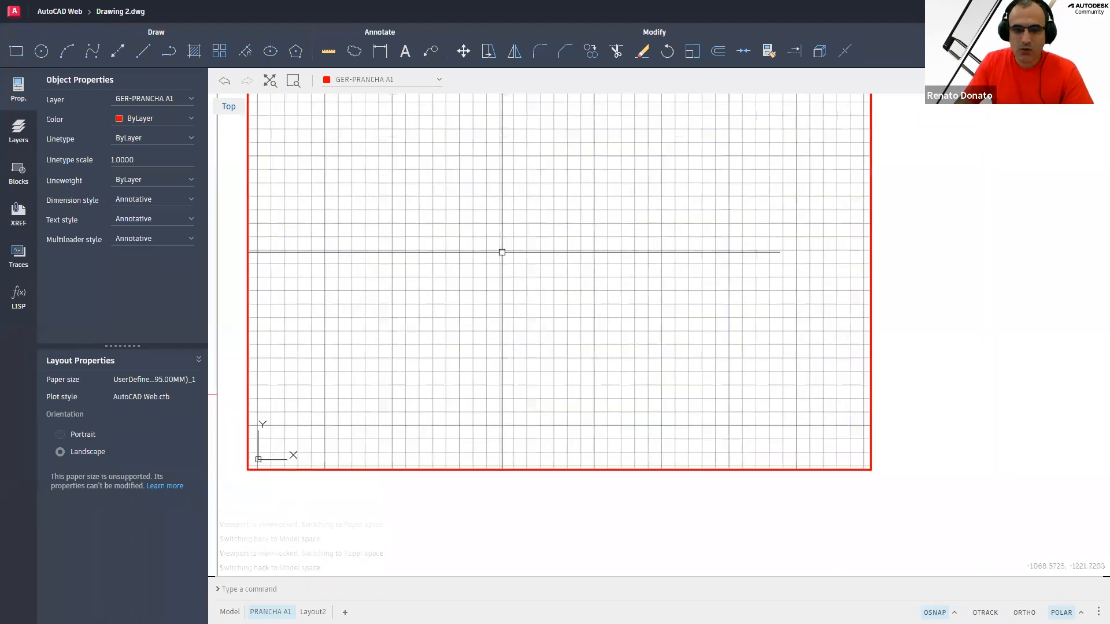
key("Escape")
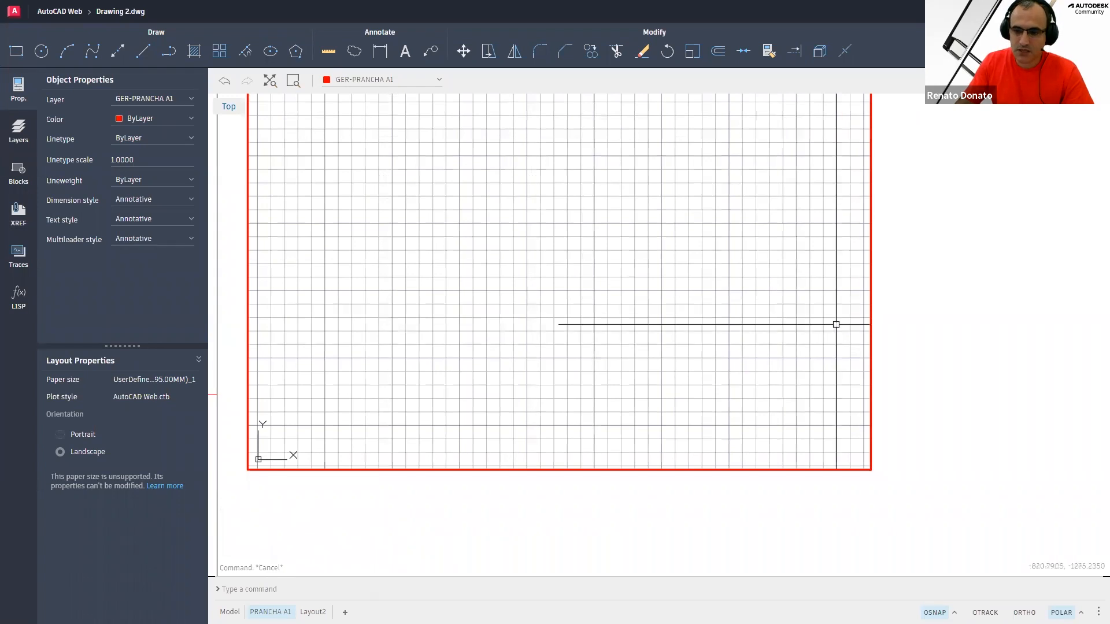
double_click(908, 457)
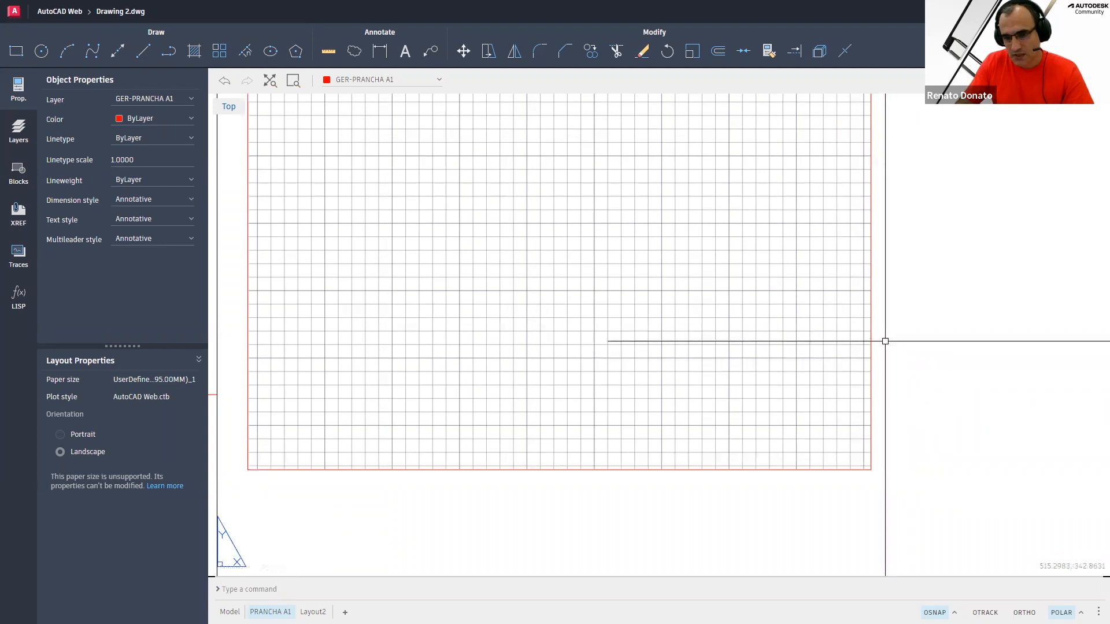
left_click(886, 324)
left_click(839, 368)
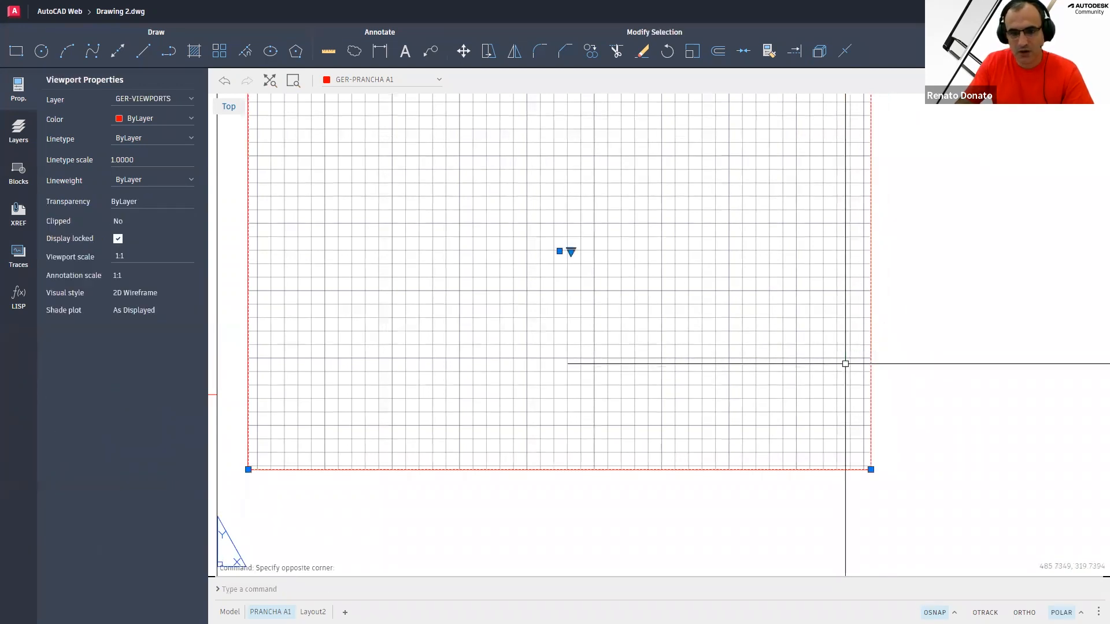
left_click(570, 251)
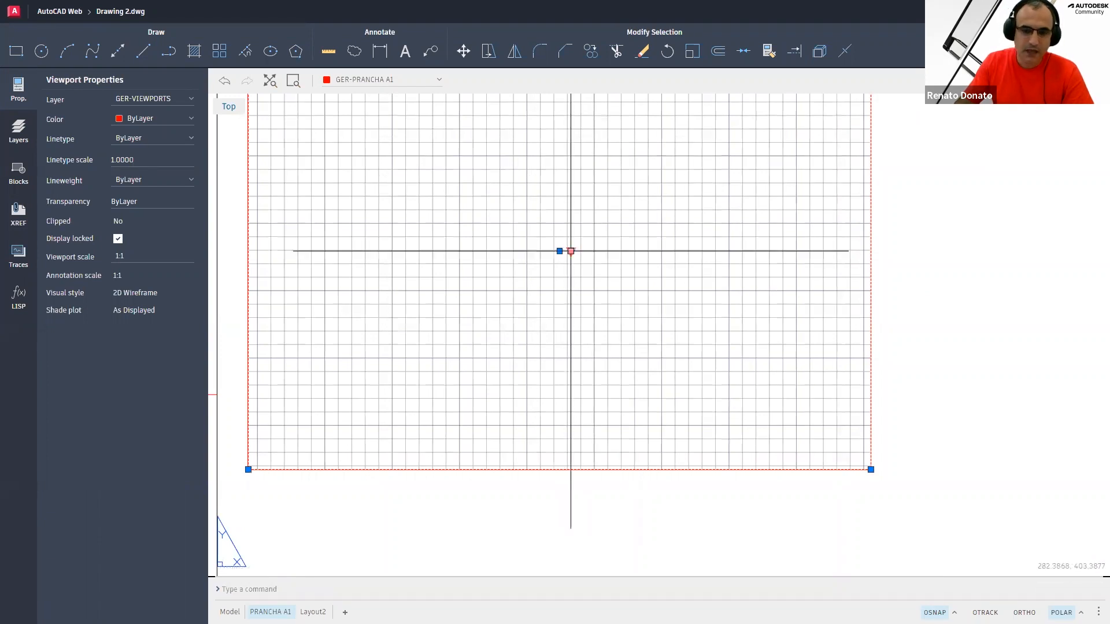
left_click(571, 255)
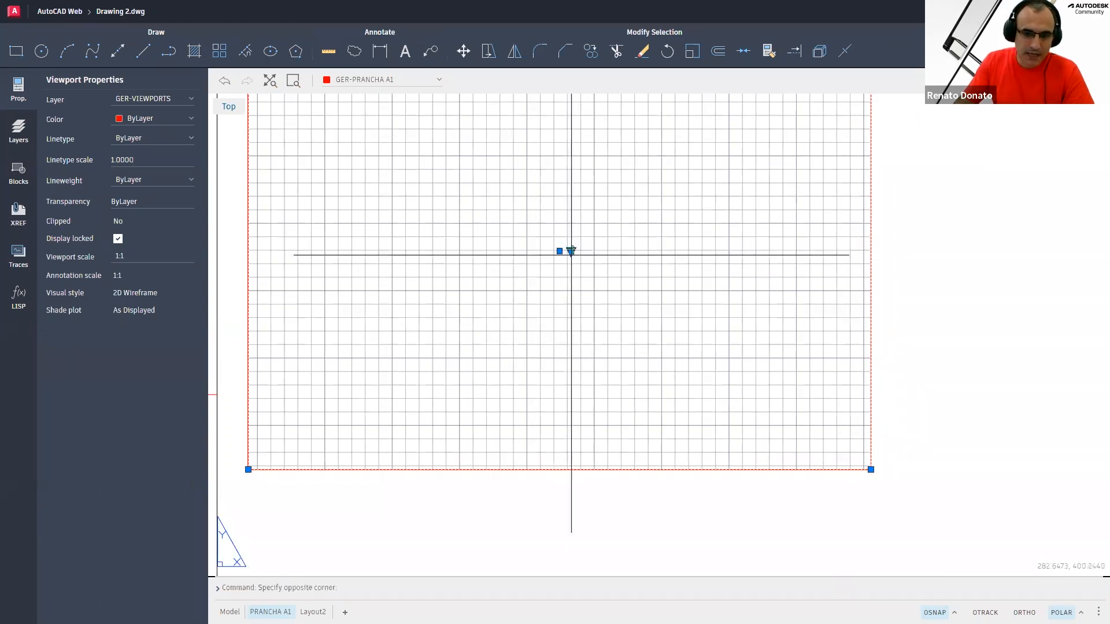
left_click(573, 253)
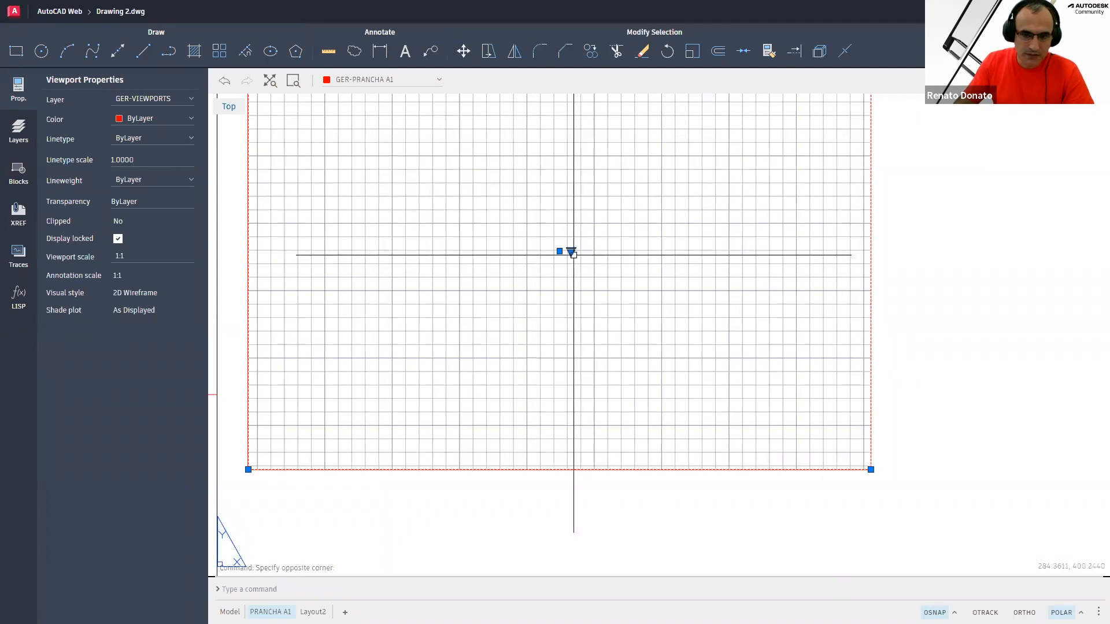
key("Escape")
key("Escape")
key("Escape")
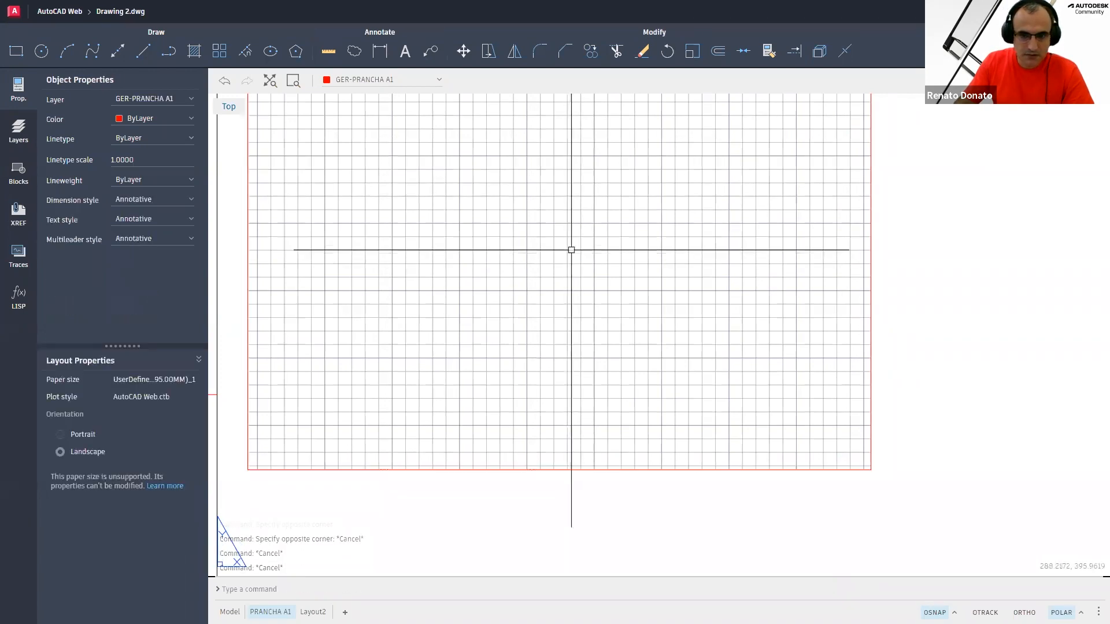
left_click(898, 294)
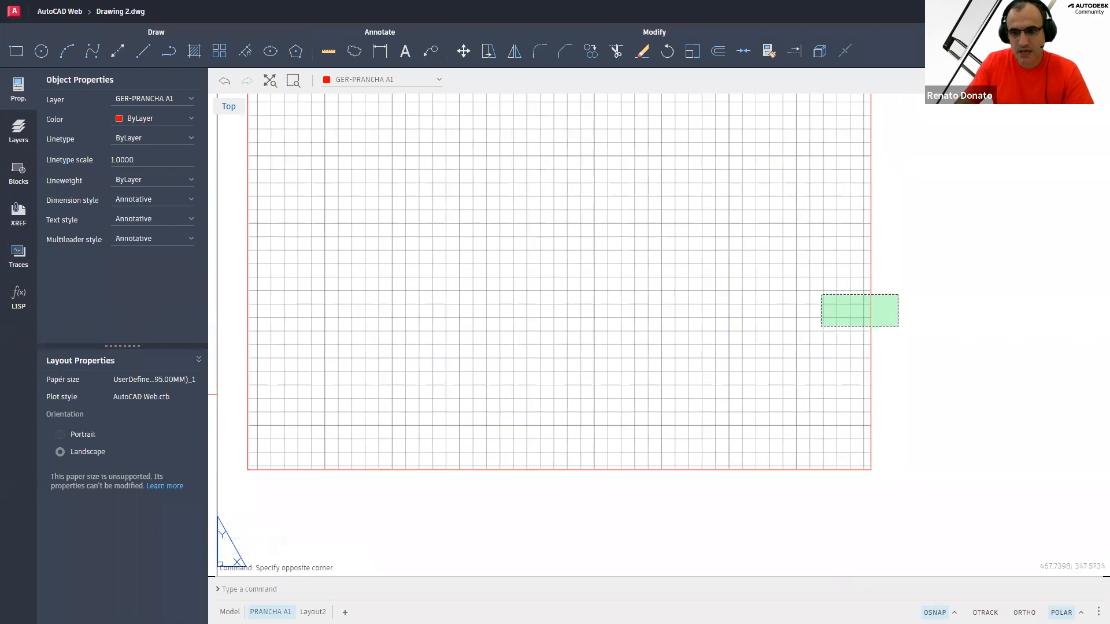
left_click(820, 327)
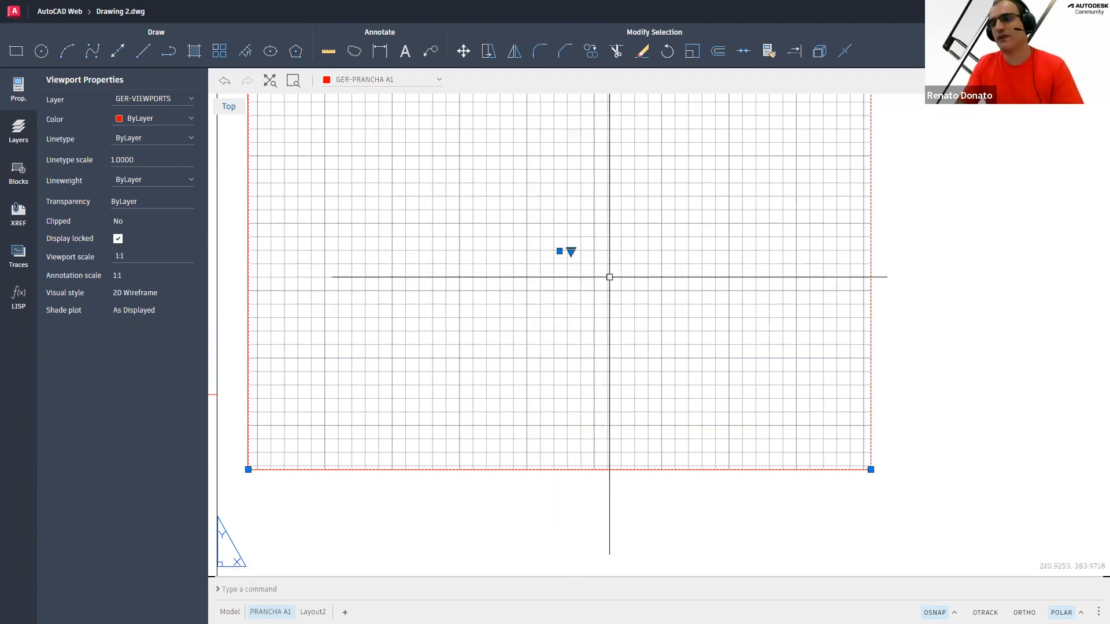
scroll(610, 277, "down", 2)
middle_click_drag(539, 239, 457, 245)
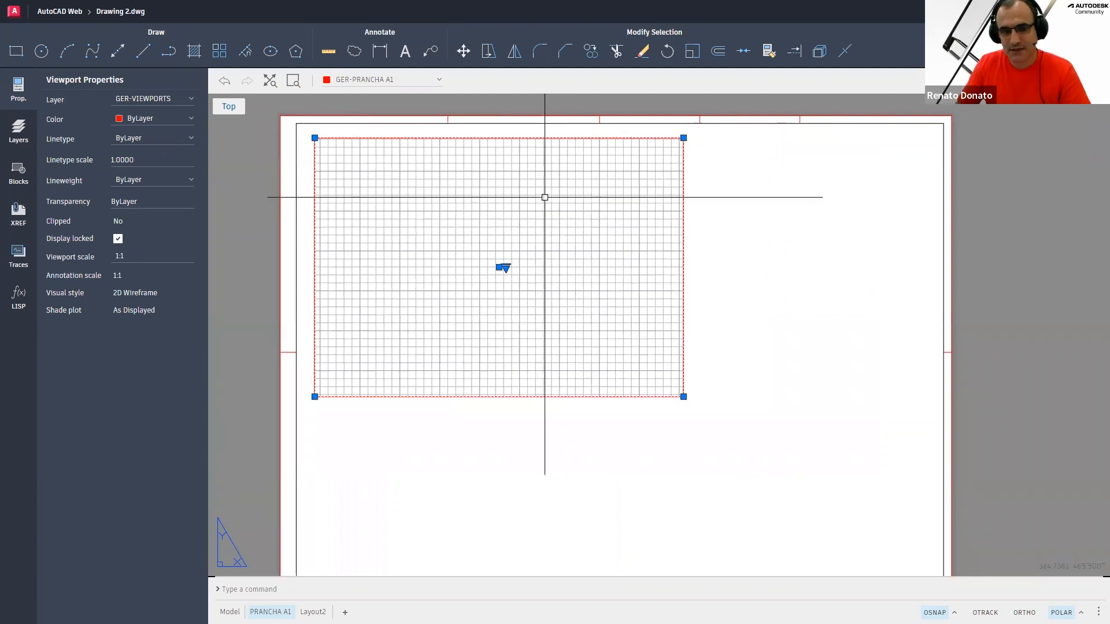
key("Escape")
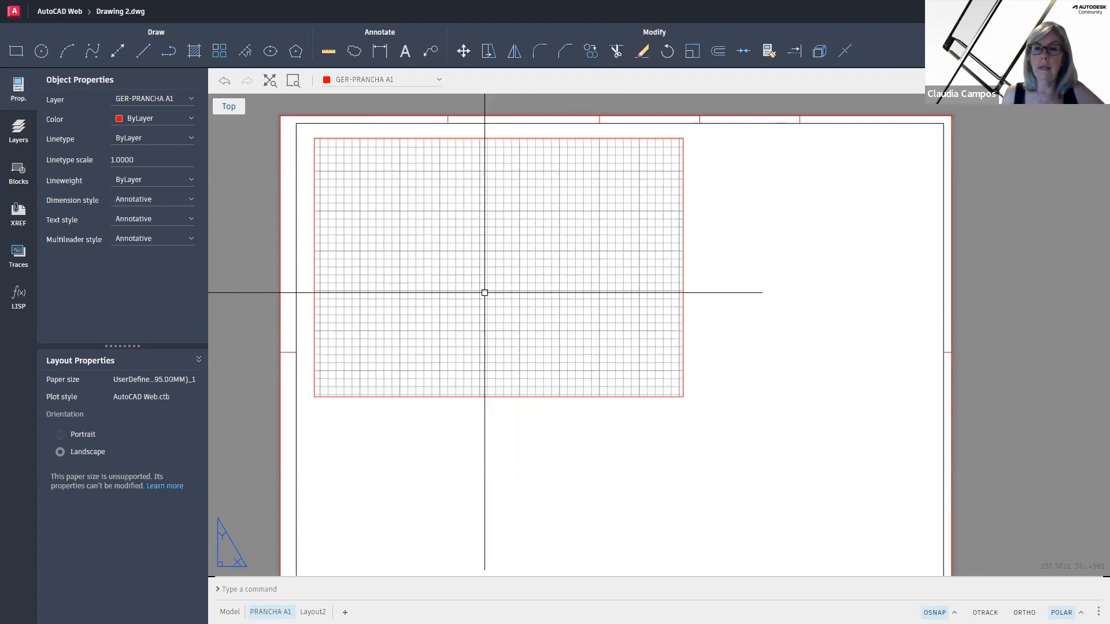
Activate the PRANCHA A1 layout viewport and turn off its grid display
middle_click_drag(480, 294, 520, 274)
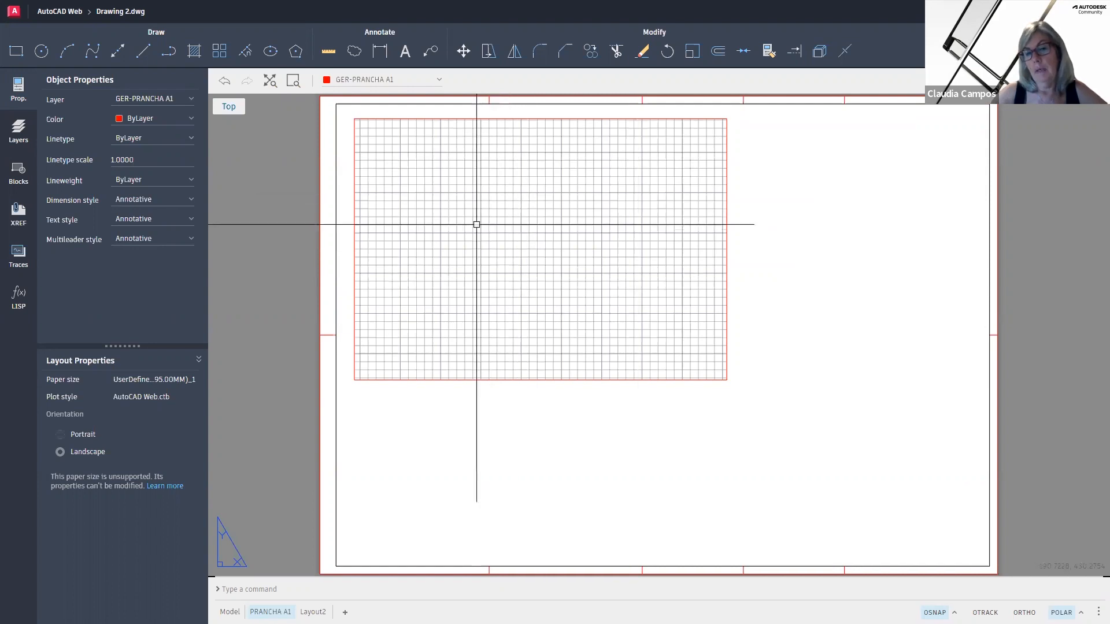
double_click(513, 230)
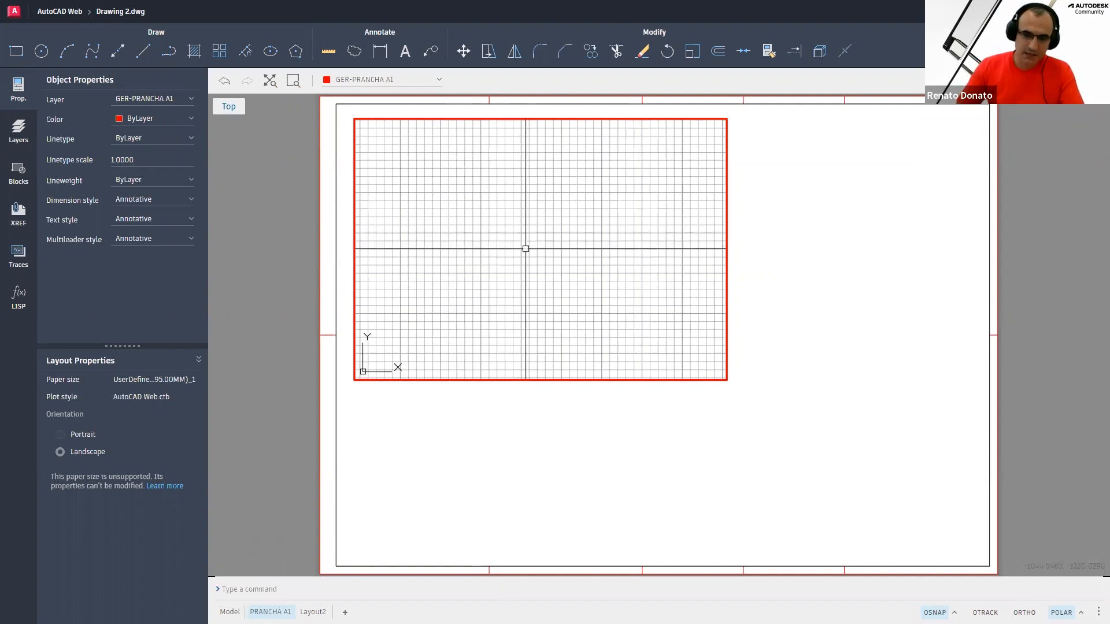
type("grid")
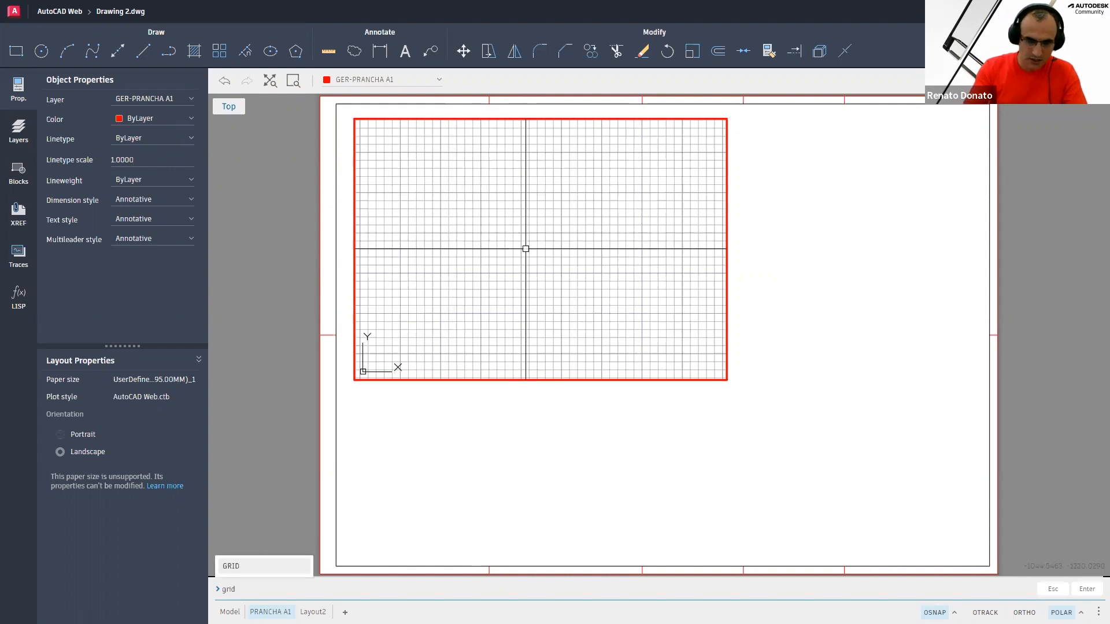
key("Return")
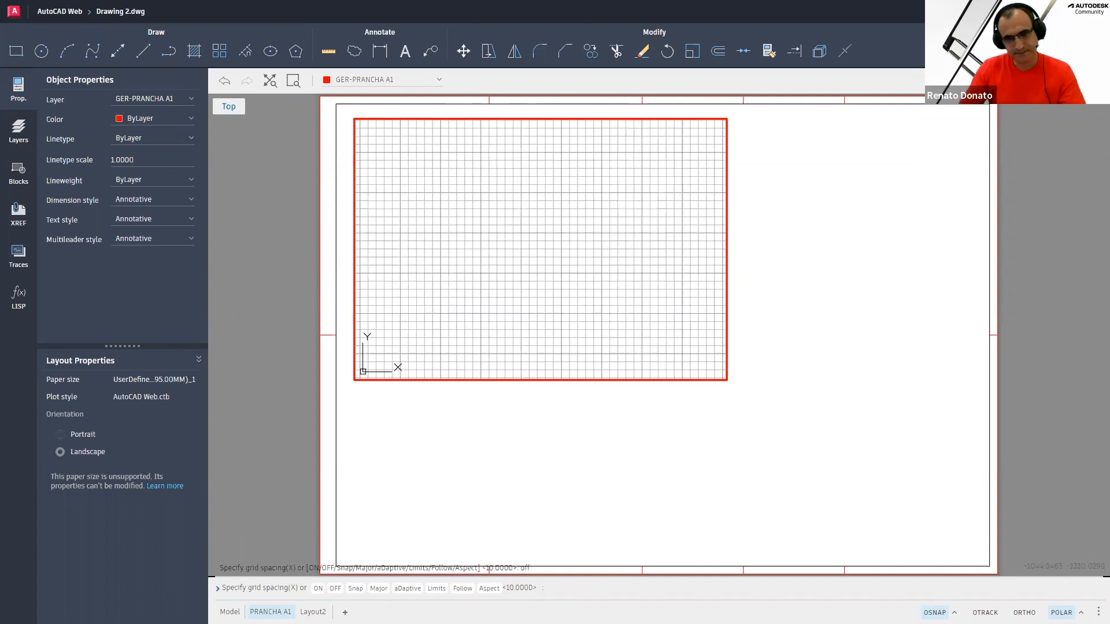
key("Return")
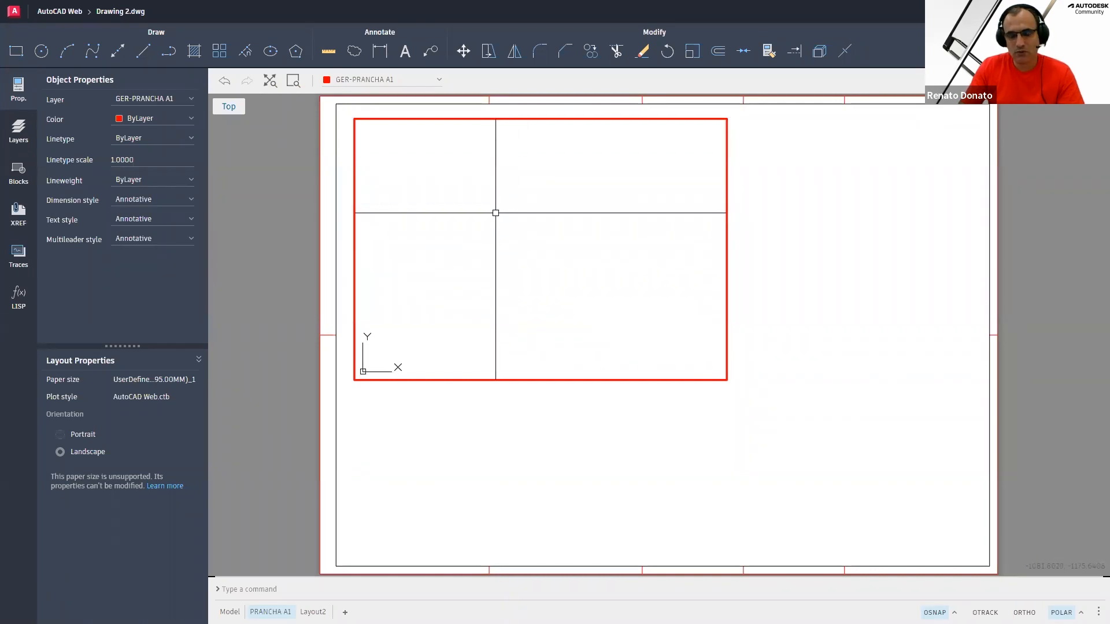
Draw a horizontal line about 294 units long across the viewport
type("l")
key("Return")
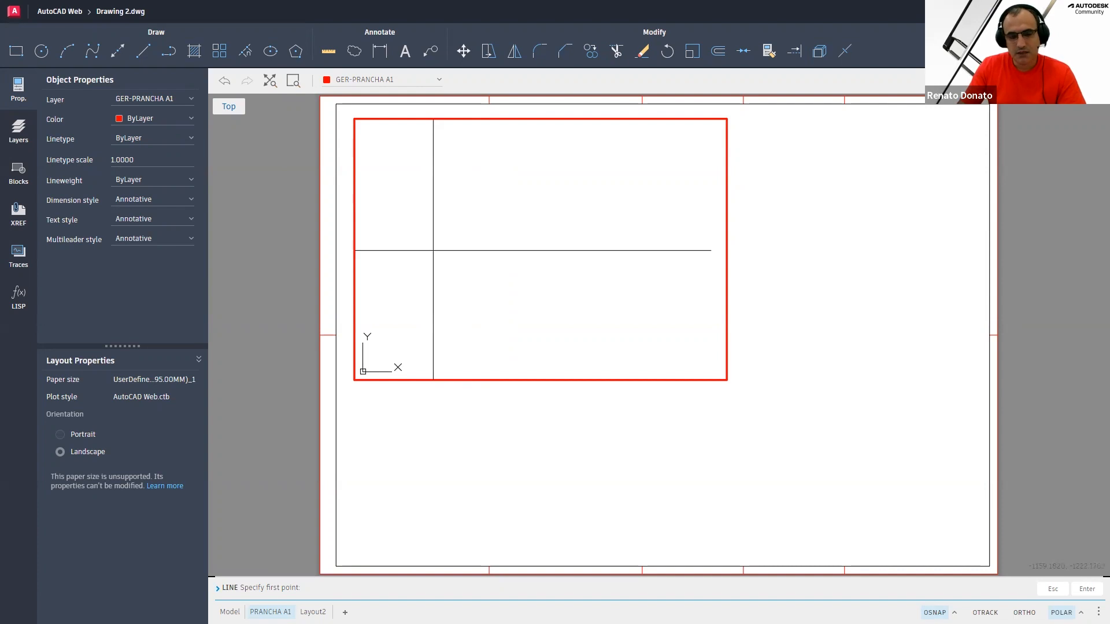
left_click(427, 250)
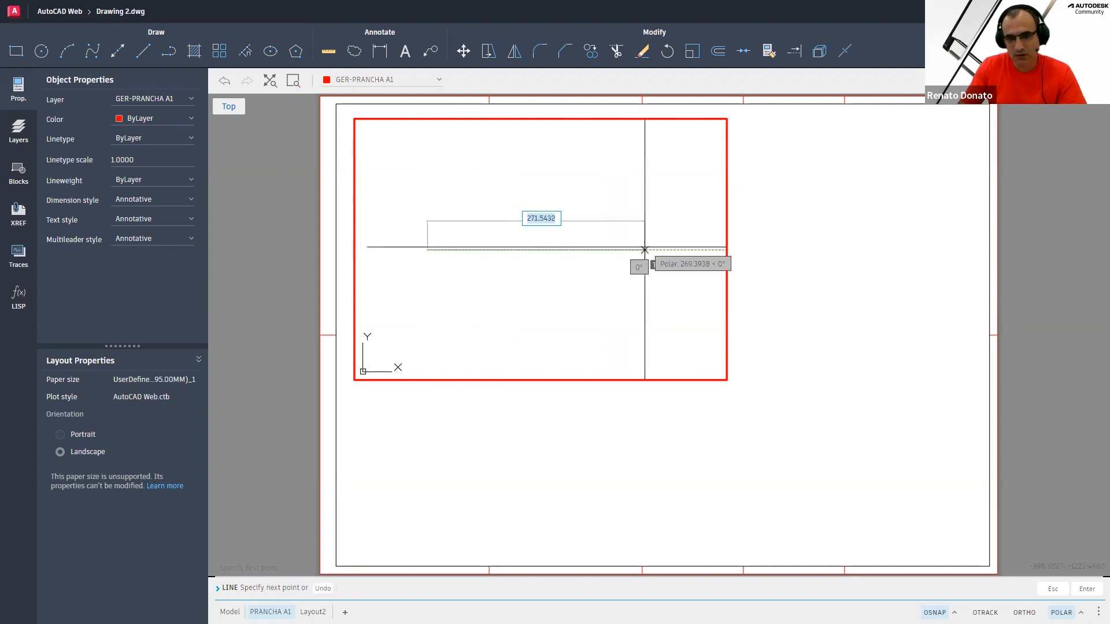
left_click(664, 250)
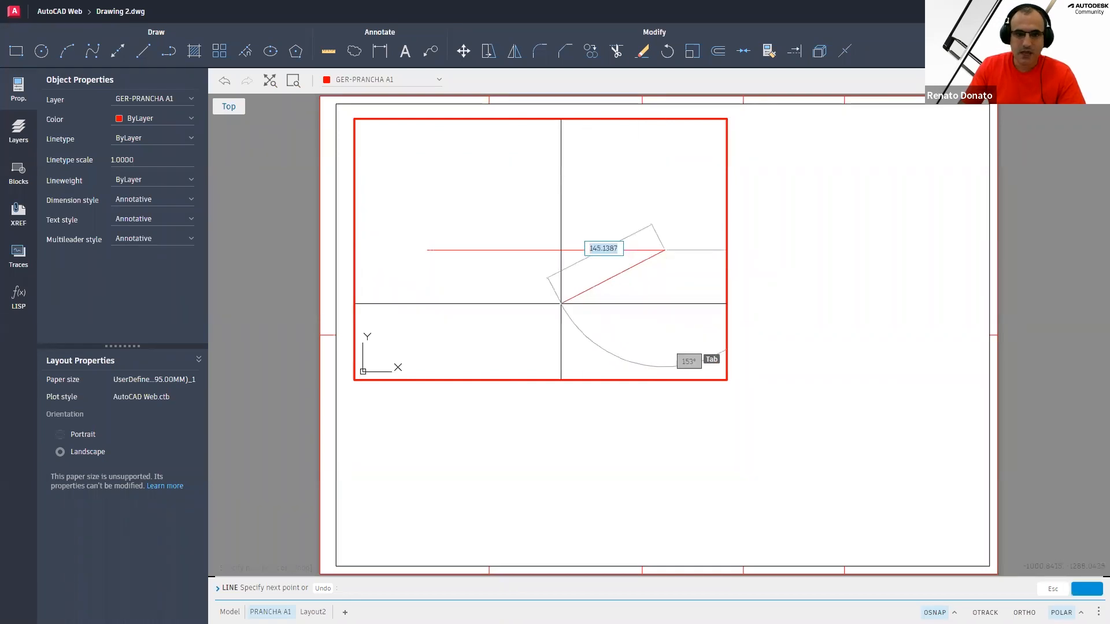
key("Escape")
key("Escape")
key("Escape")
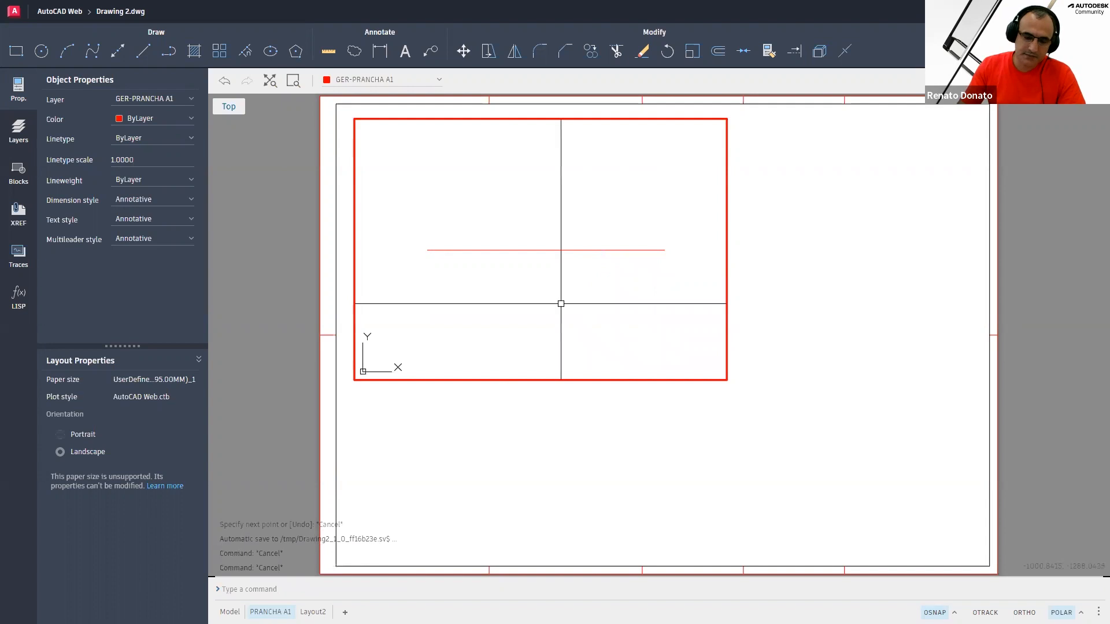
key("Escape")
key("Escape")
key("Escape")
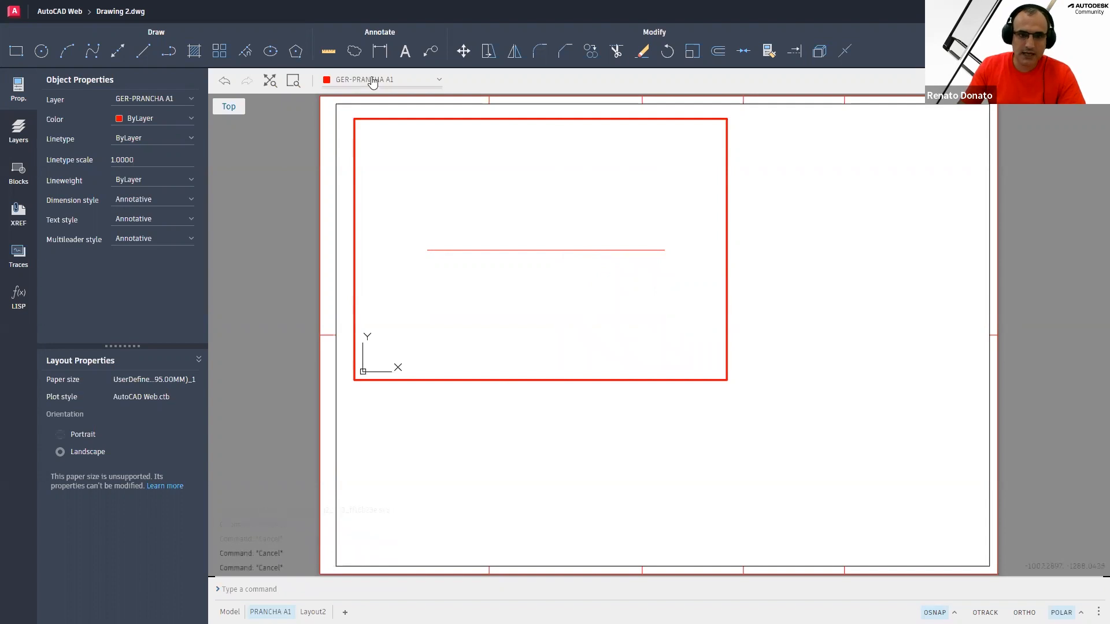
Select the horizontal line and move it to layer GER-PEN01
left_click(541, 216)
left_click(510, 288)
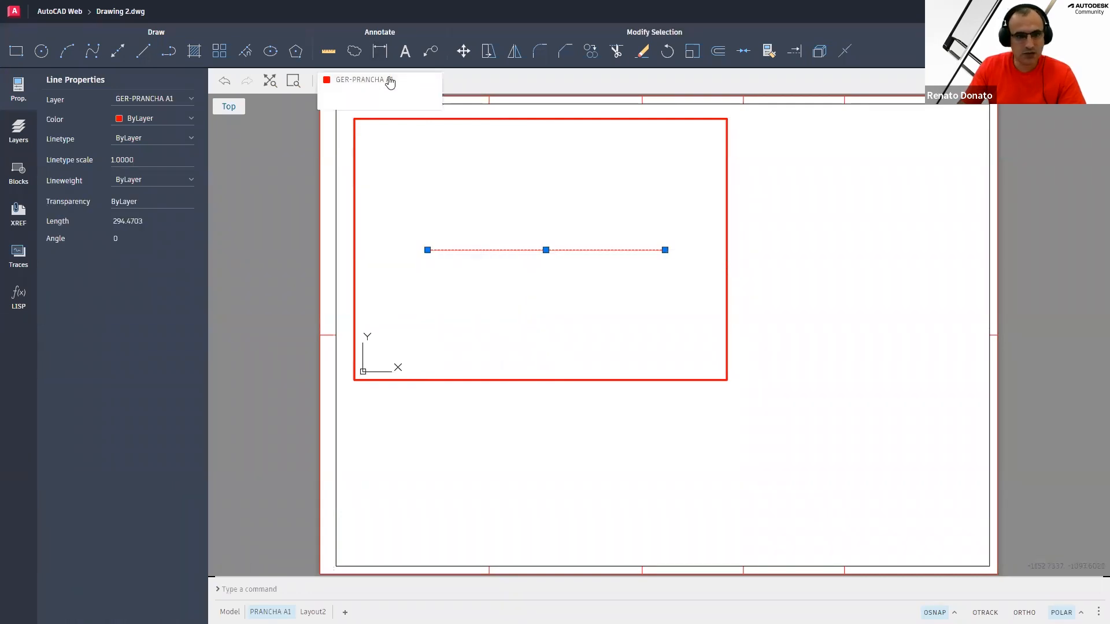
left_click(390, 81)
scroll(391, 211, "down", 3)
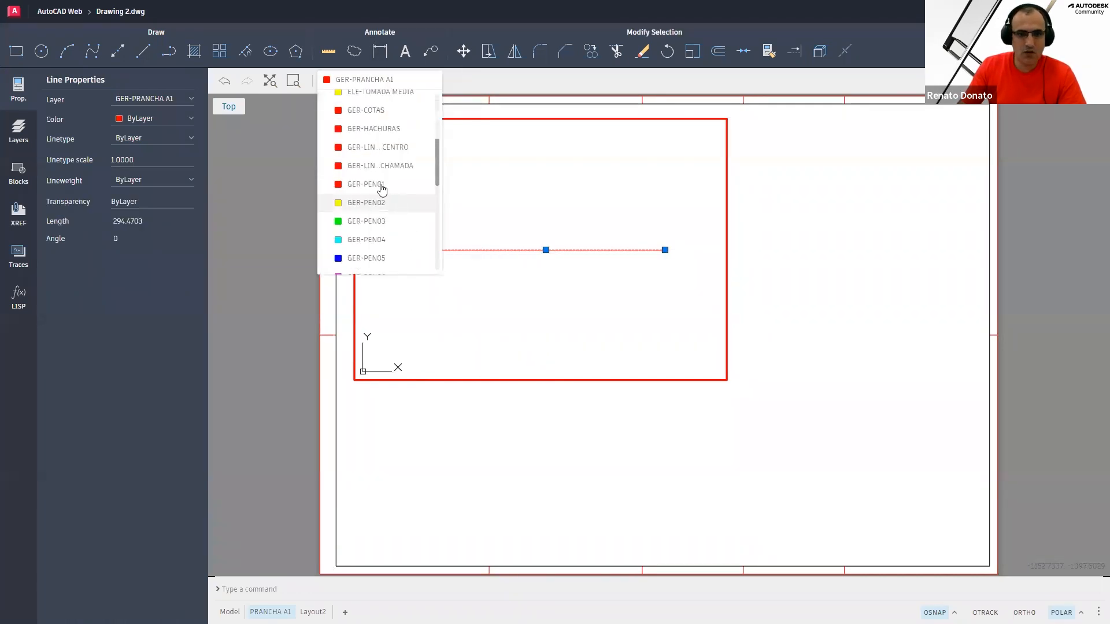
left_click(384, 184)
key("Escape")
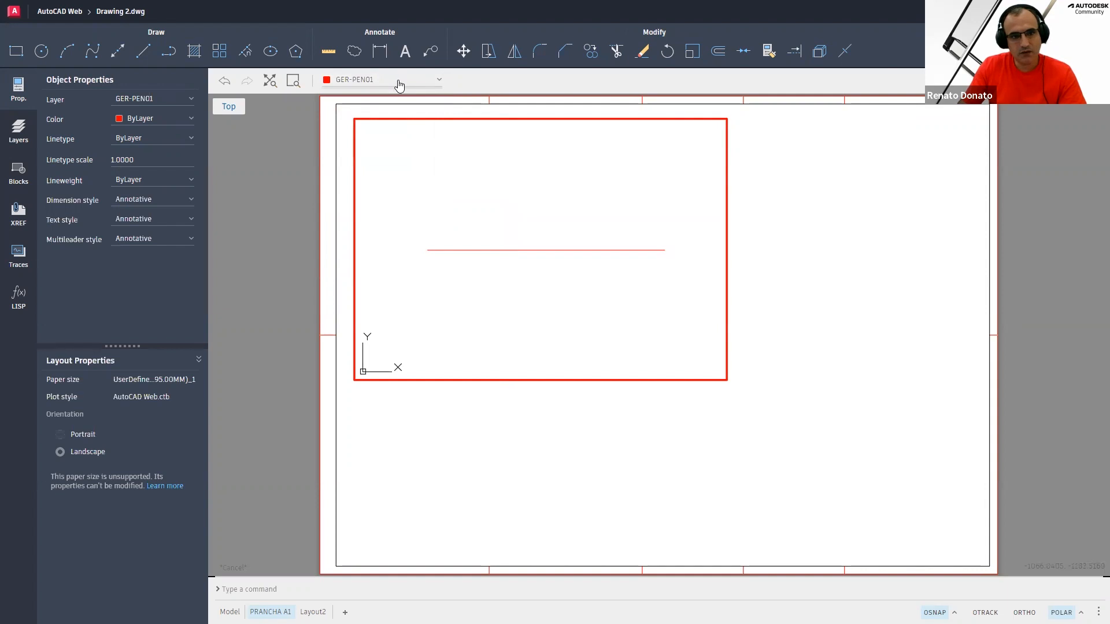
Draw a vertical line about 139 units long crossing the horizontal line near its left end
left_click(399, 83)
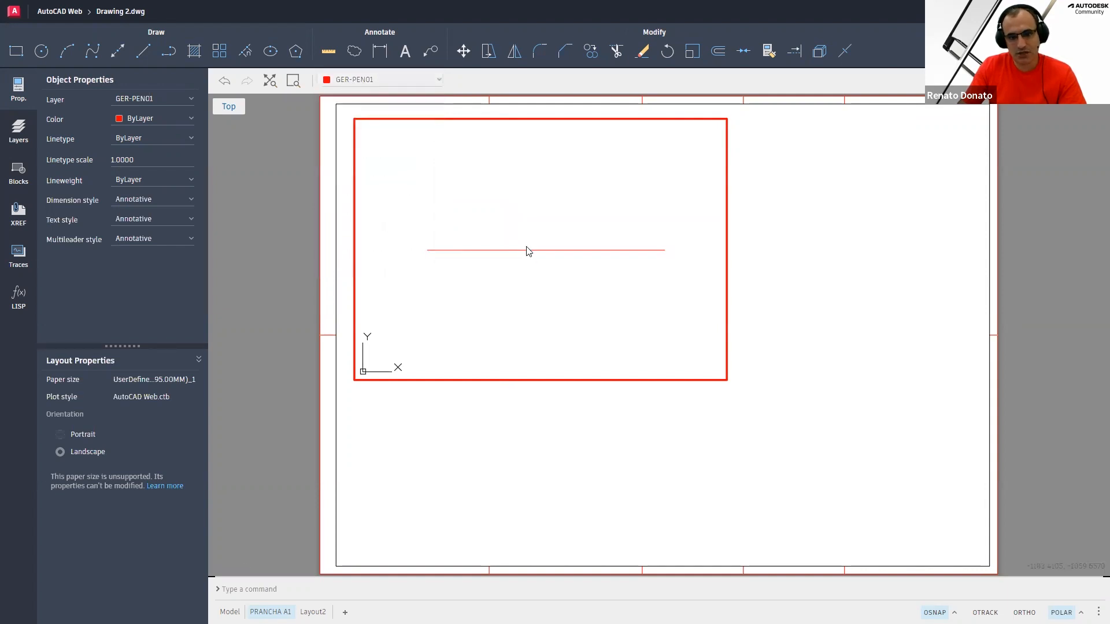
left_click(509, 223)
key("Escape")
key("Escape")
key("Escape")
type("l")
key("Return")
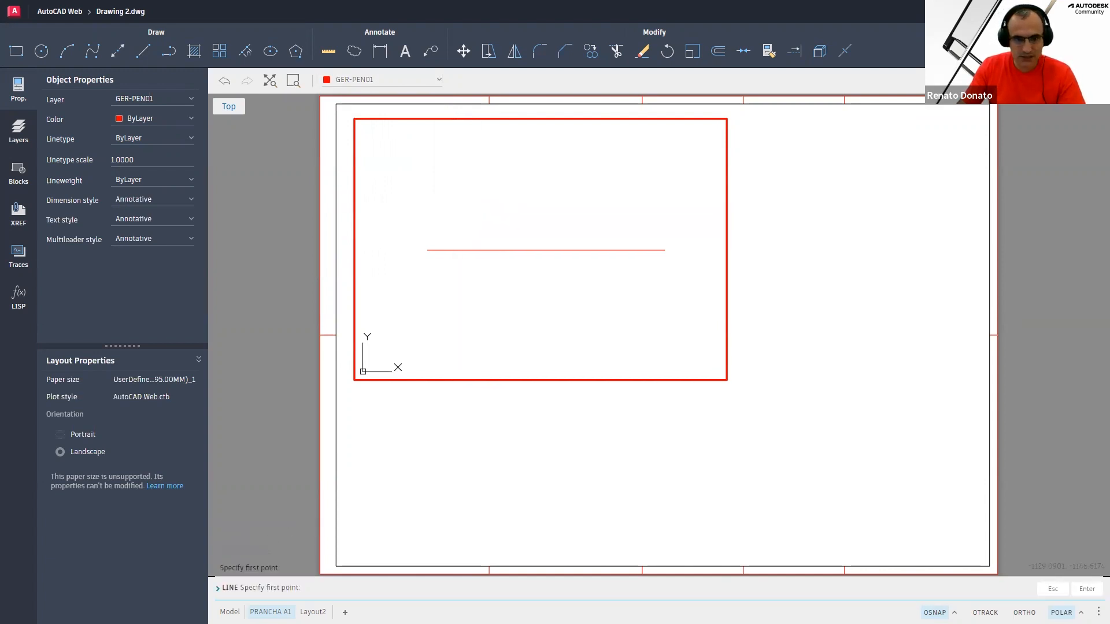
left_click(457, 204)
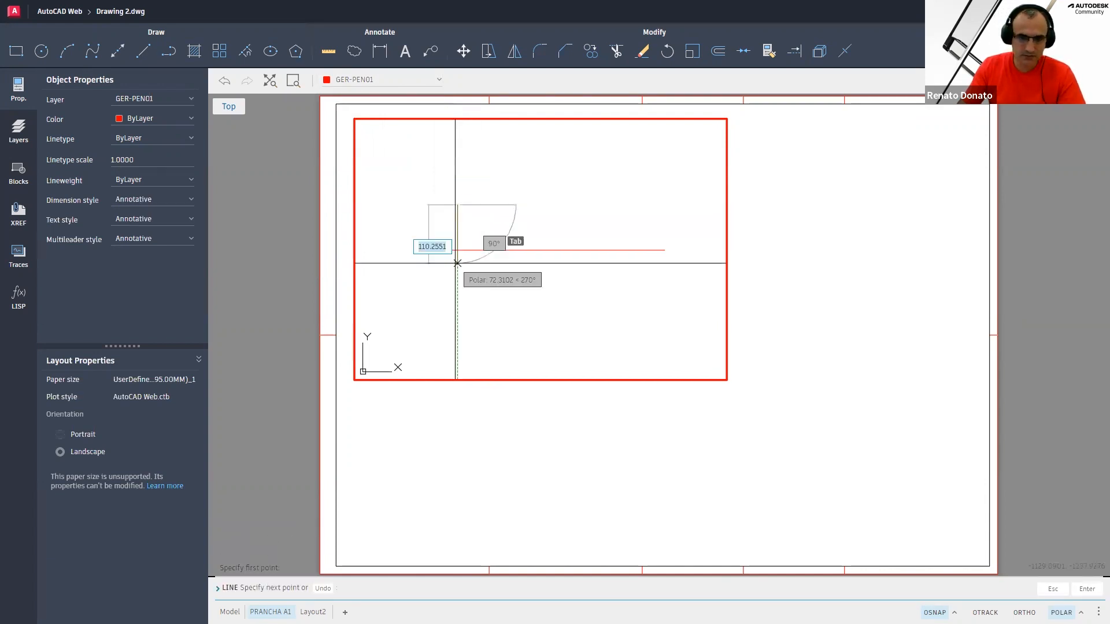
left_click(457, 317)
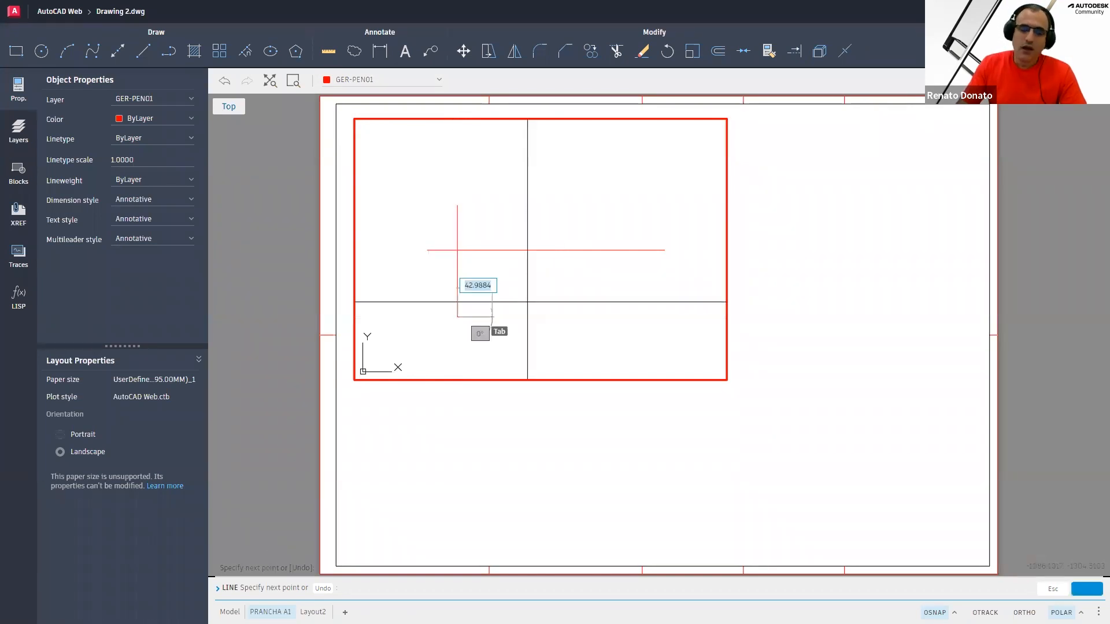
key("Escape")
key("Escape")
key("Escape")
key("Escape")
key("Escape")
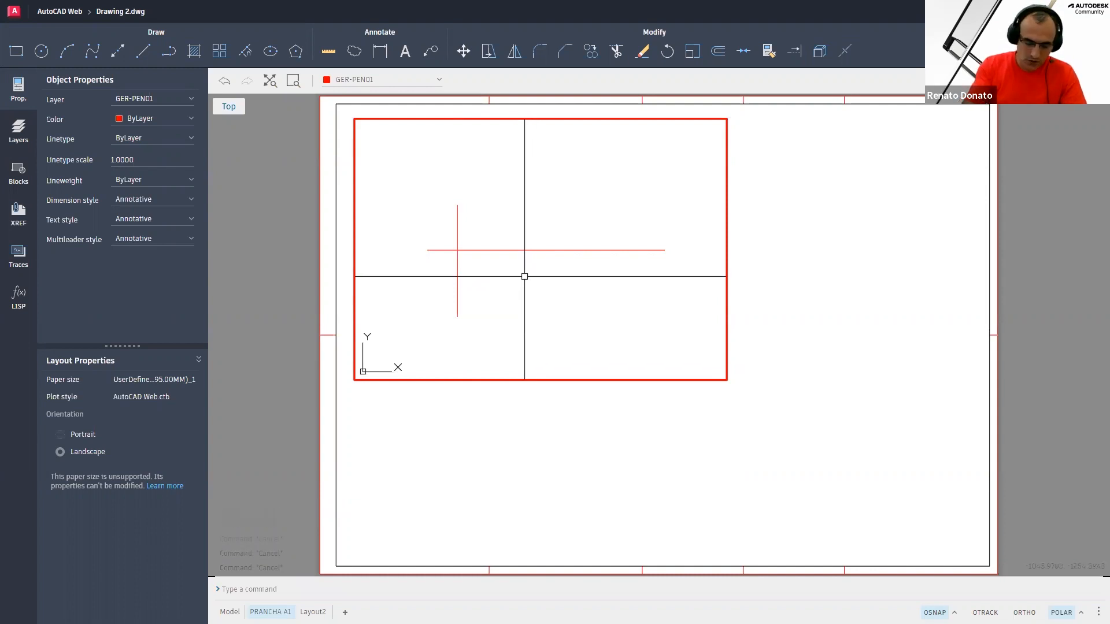
type("mli")
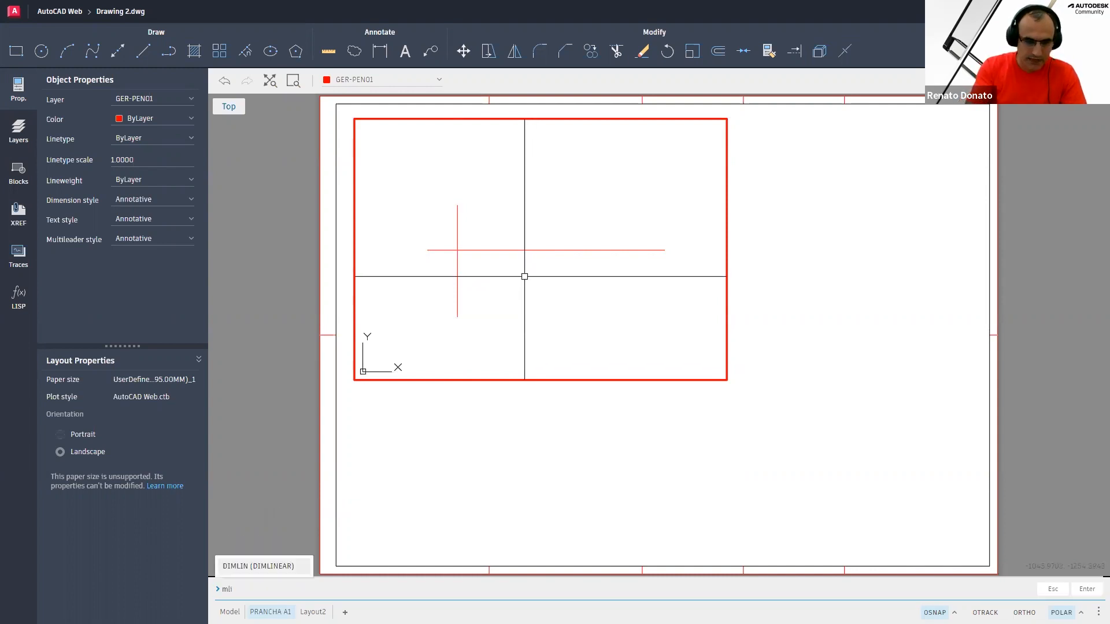
type("ne")
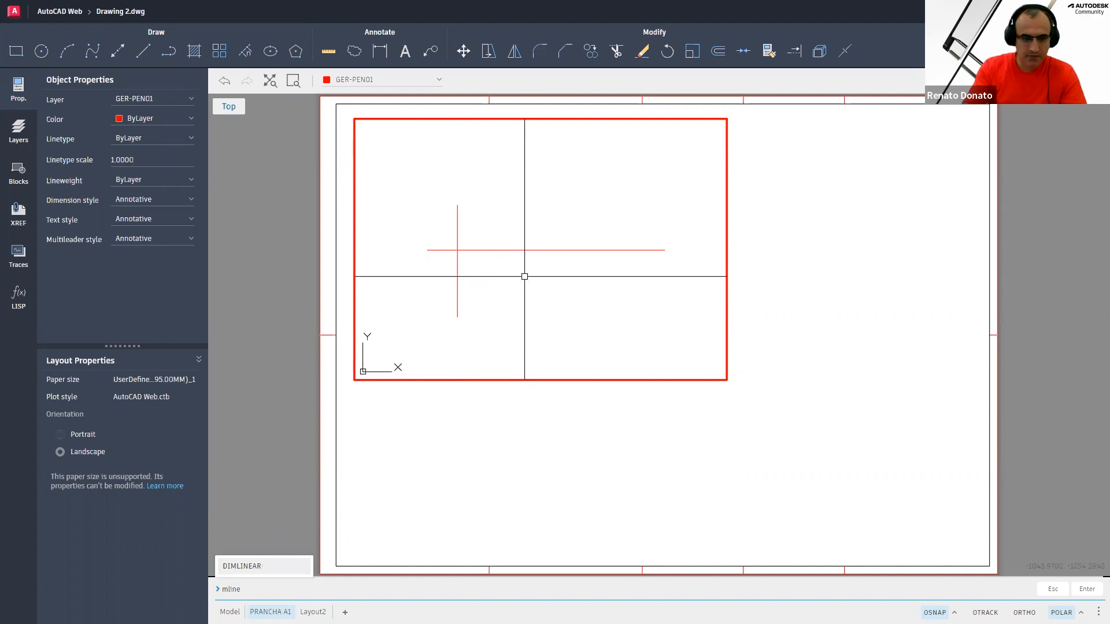
key("Return")
key("Escape")
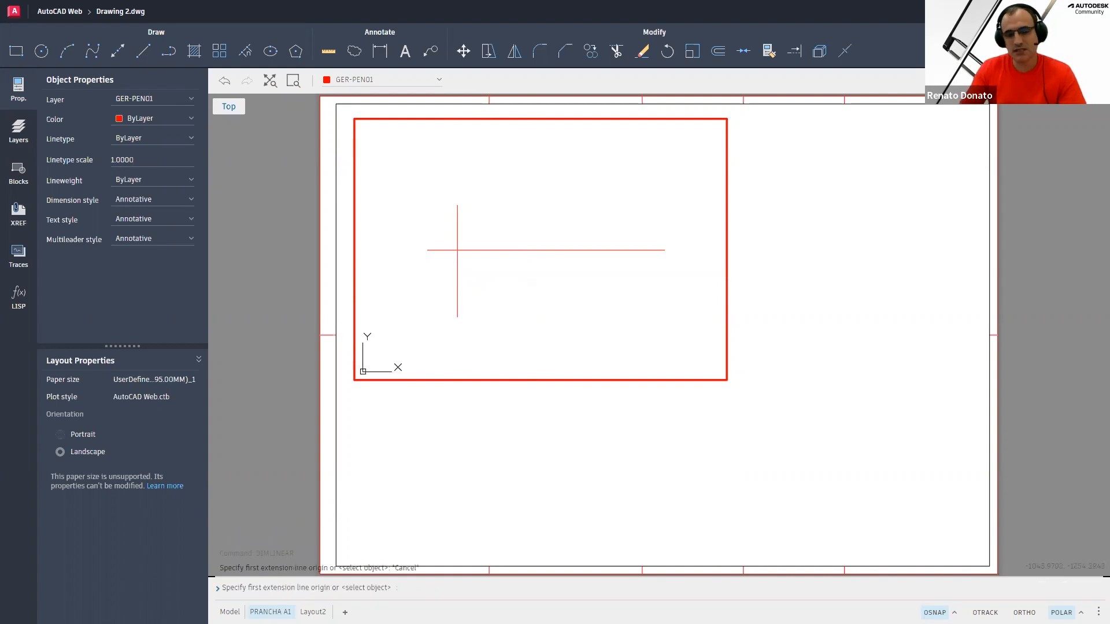
key("Escape")
key("Escape")
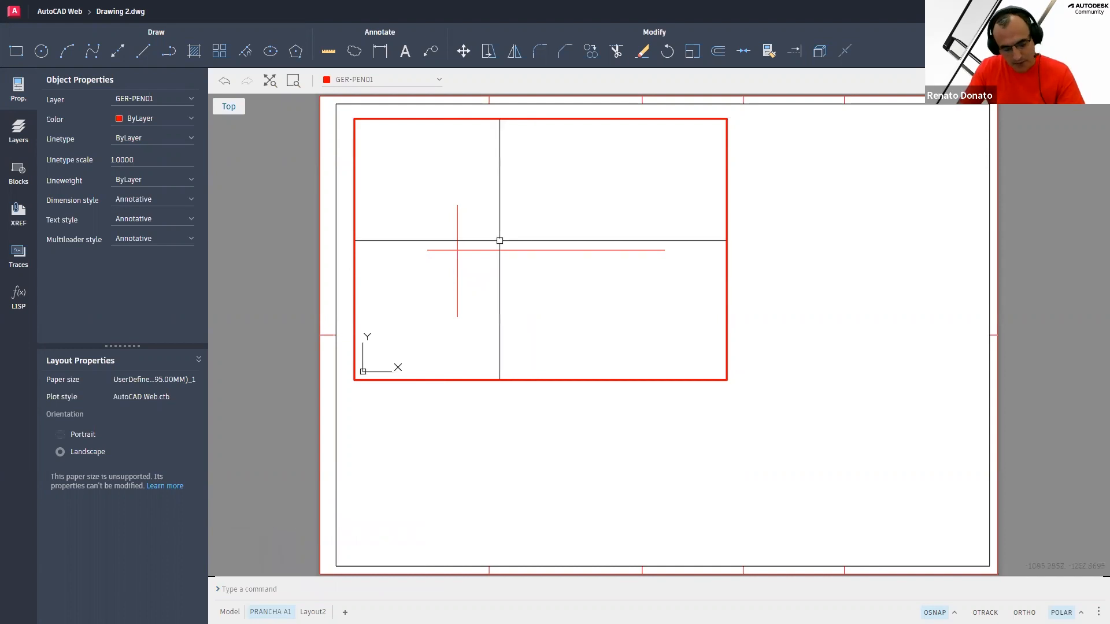
Copy the vertical line 90 units to the right
type("co")
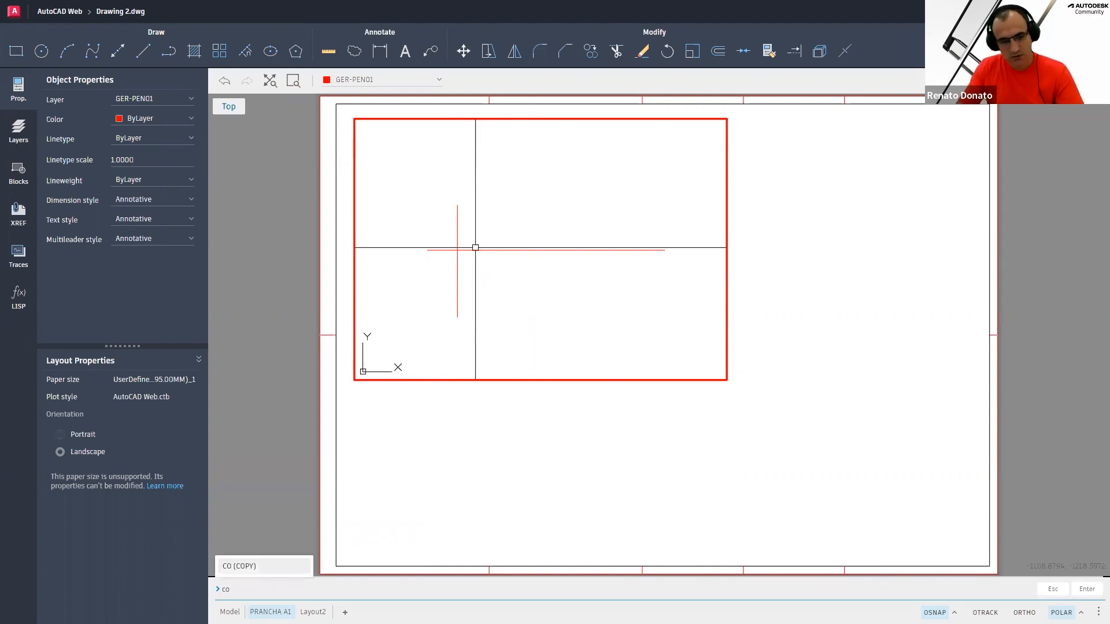
key("Return")
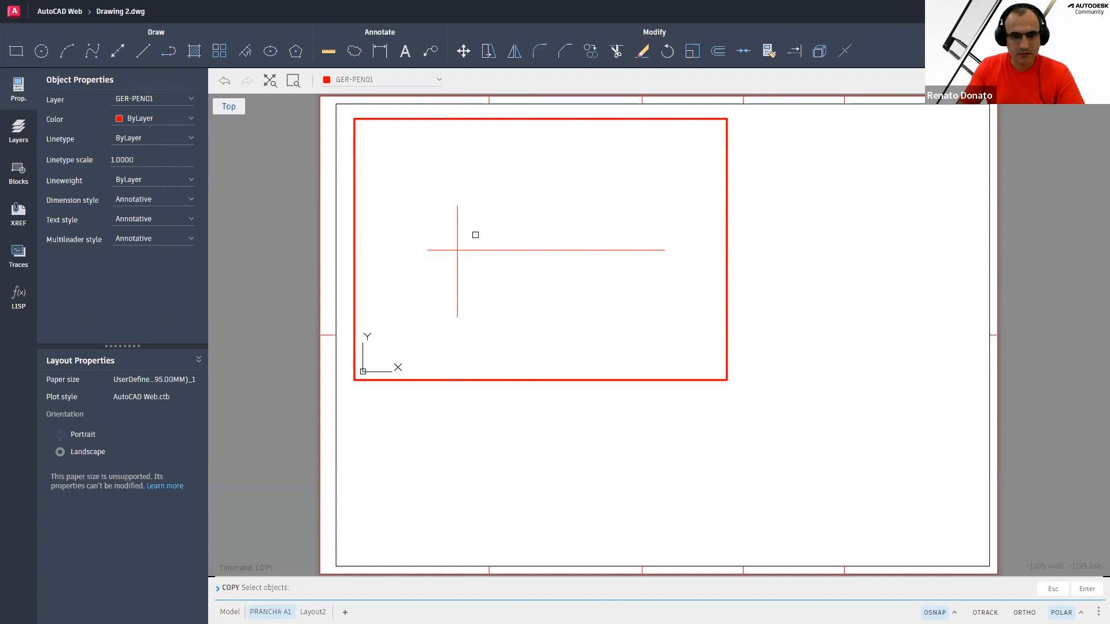
left_click(478, 232)
left_click(425, 223)
right_click(480, 217)
left_click(497, 226)
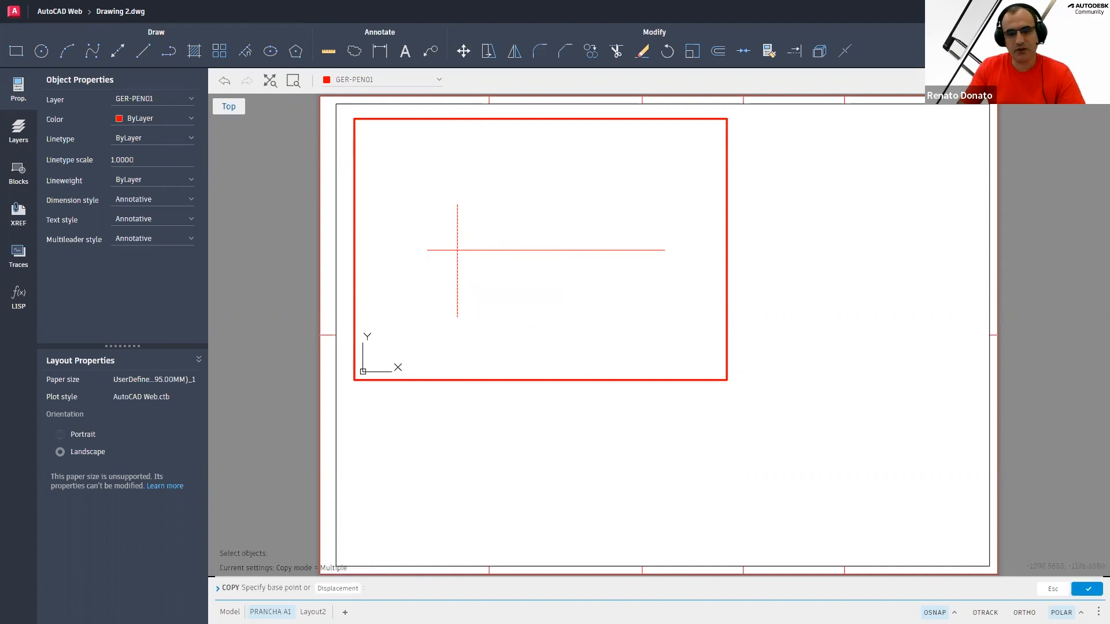
left_click(490, 205)
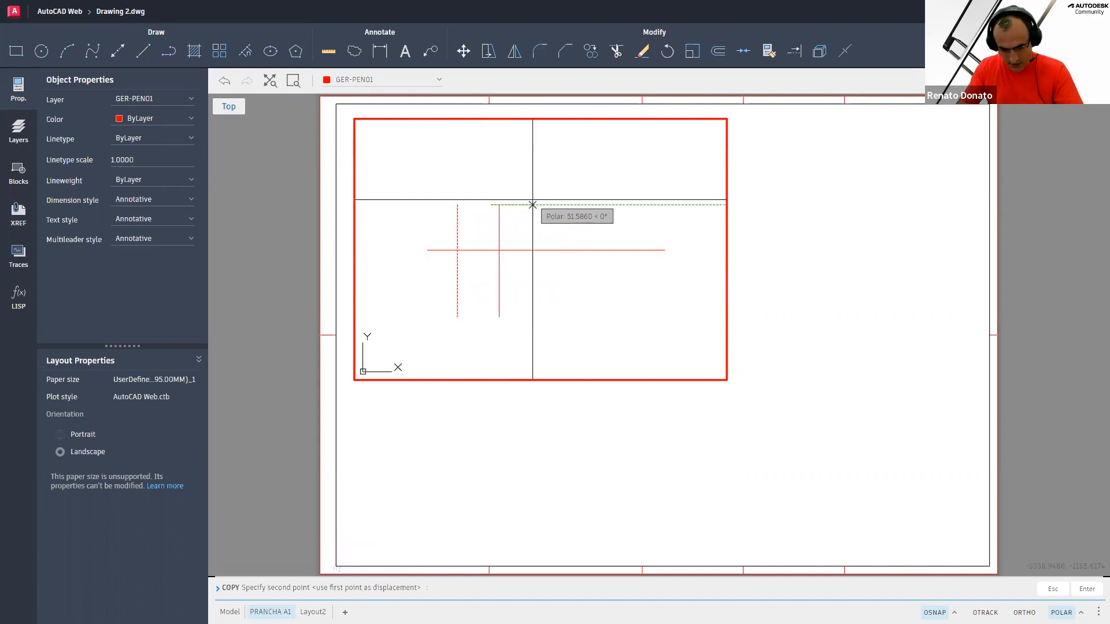
type("90")
key("Return")
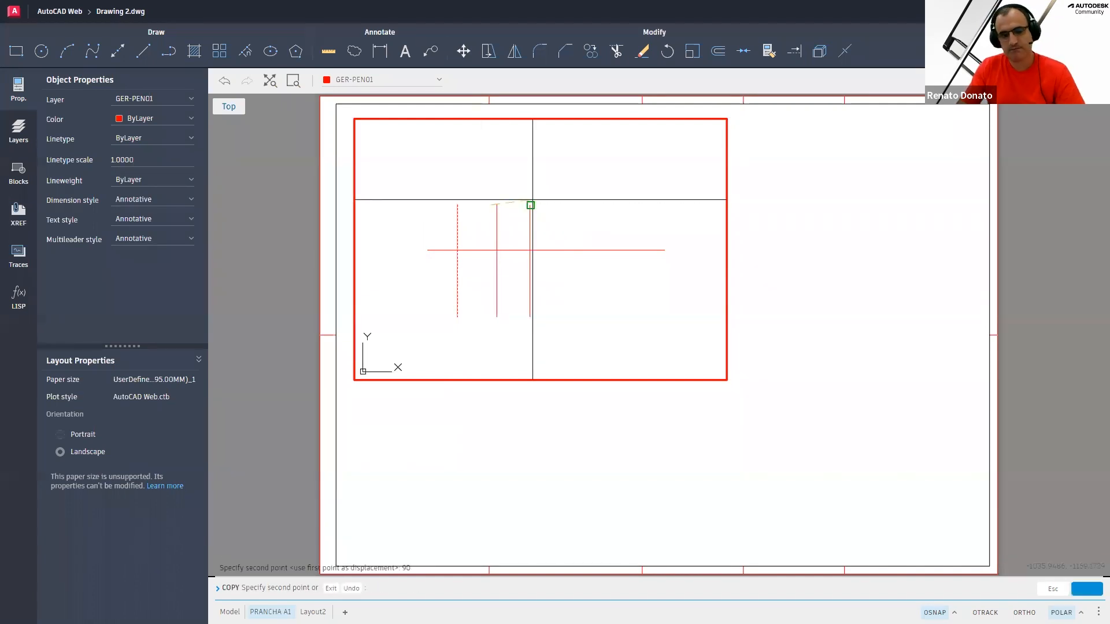
key("Escape")
key("Escape")
key("Escape")
key("Escape")
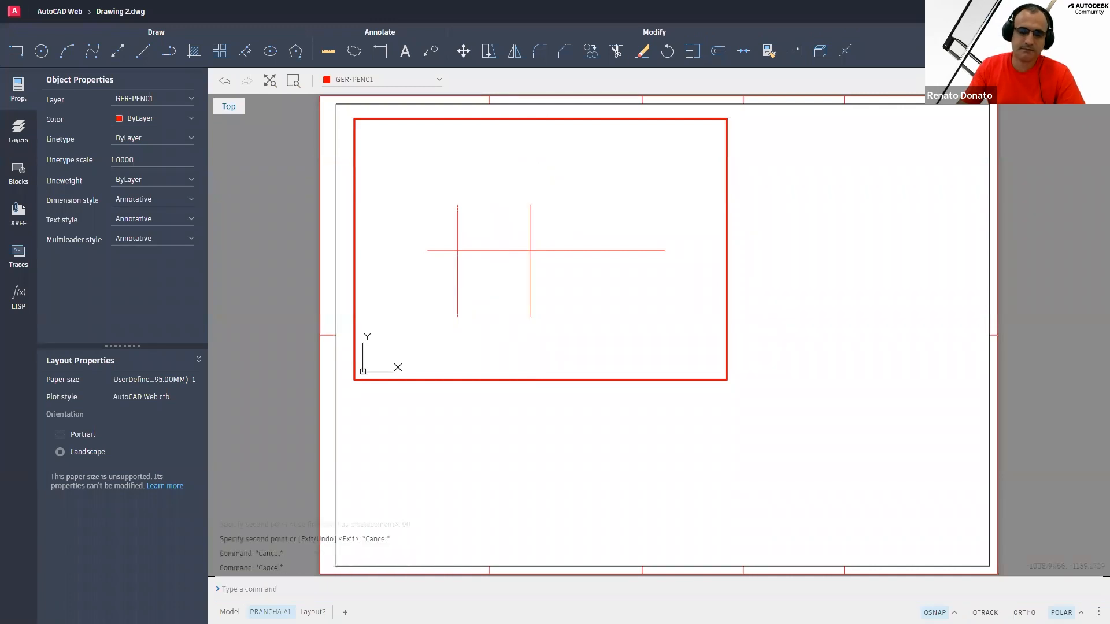
Draw a six-sided polygon inscribed in a circle, centred on the left line intersection, with radius point @0,4
type("z")
key("Return")
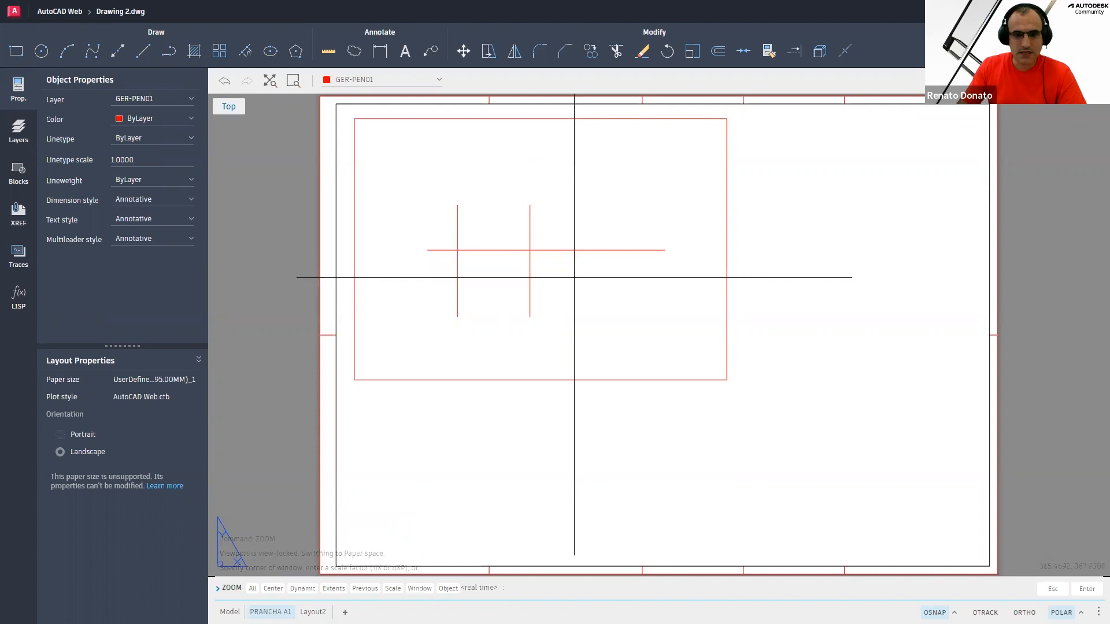
left_click(577, 272)
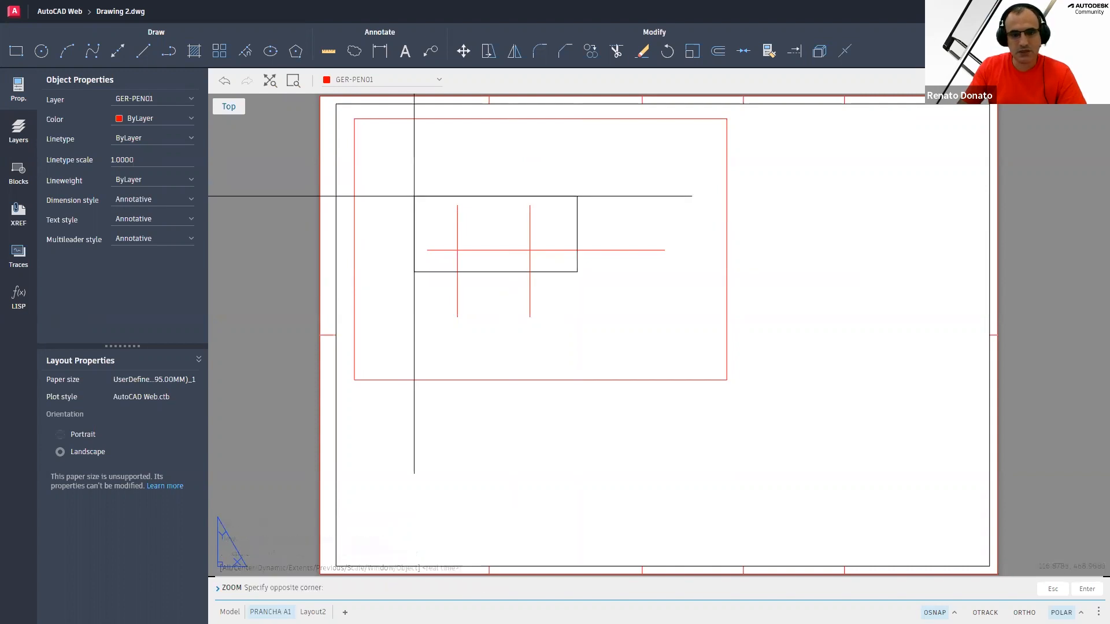
left_click(414, 196)
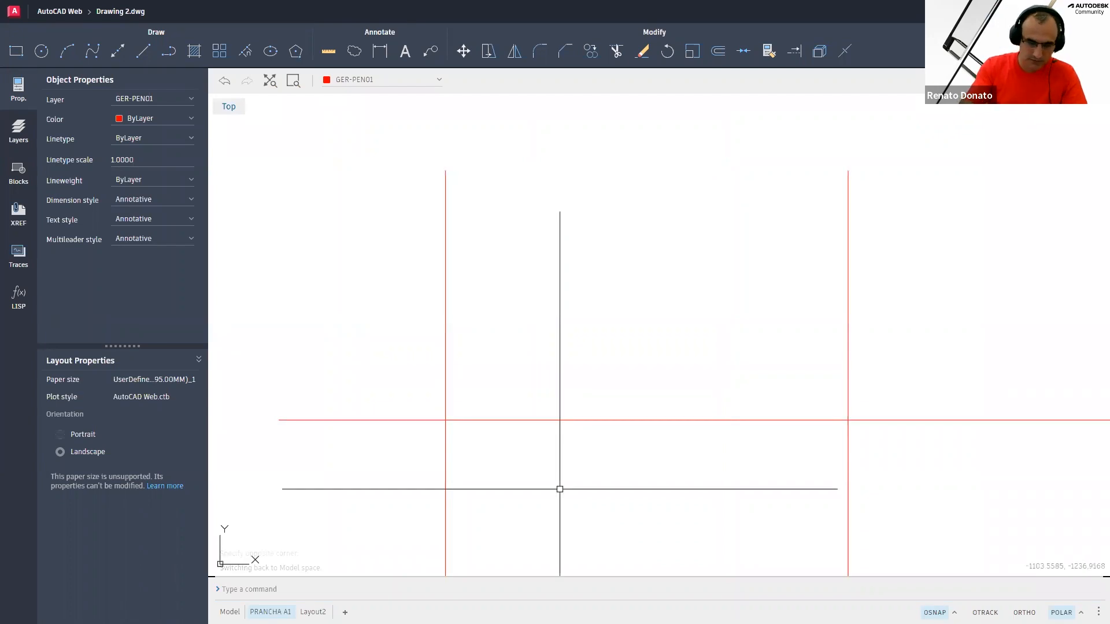
type("pol")
key("Return")
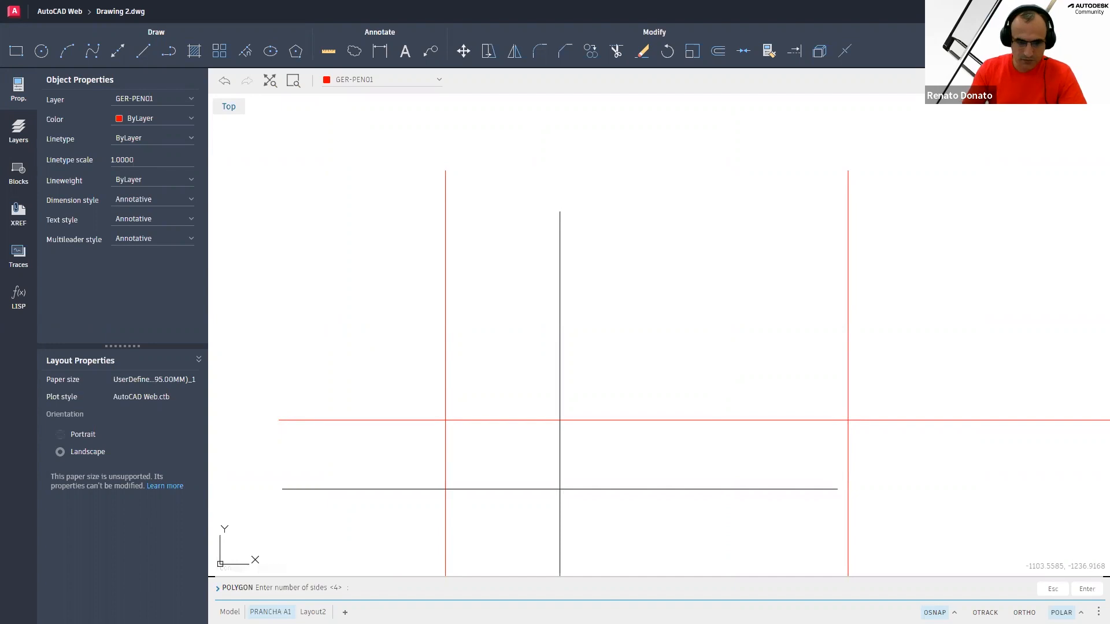
type("6")
key("Return")
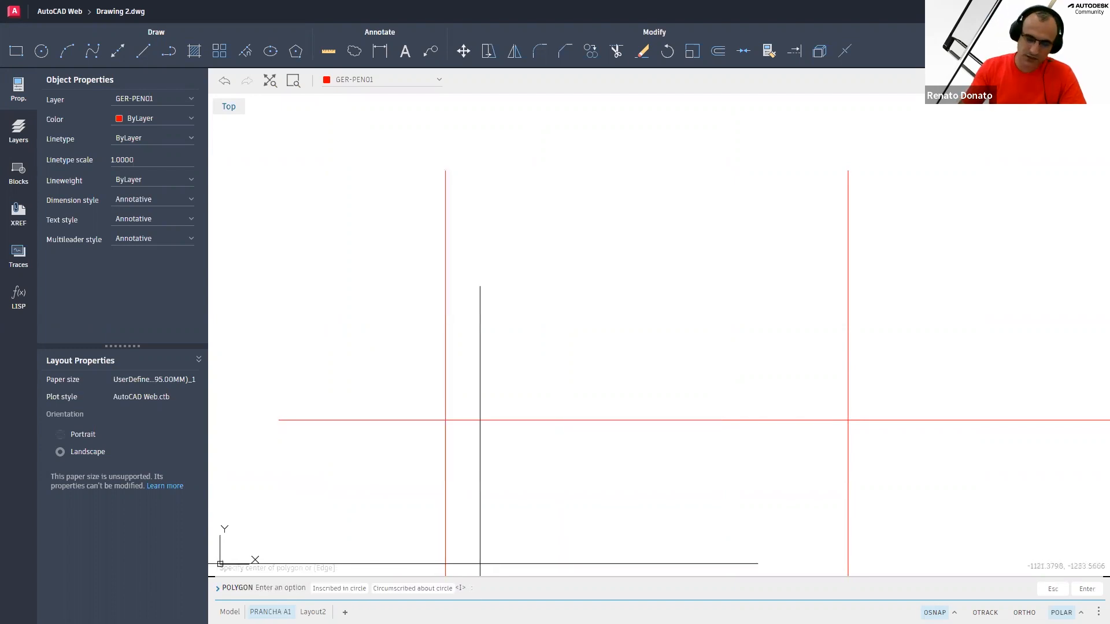
key("Return")
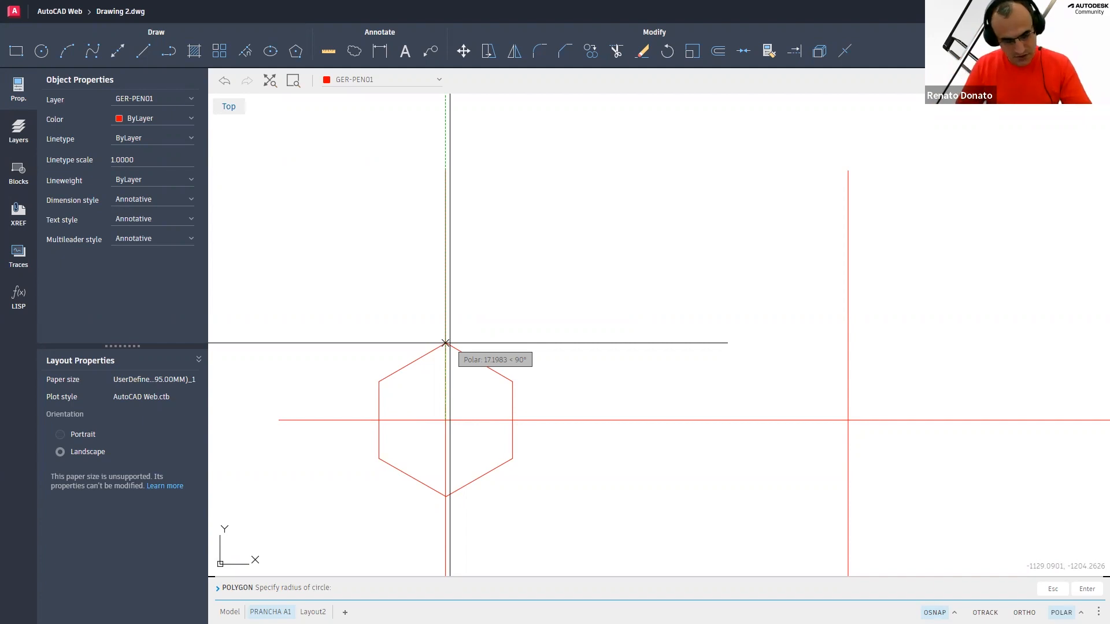
type("@0,4")
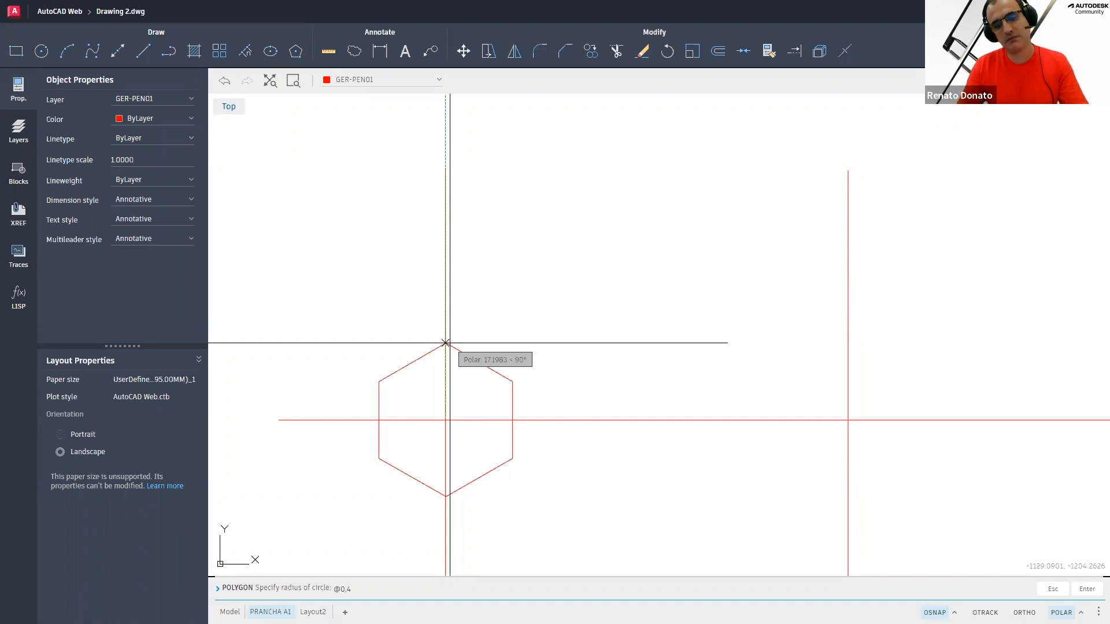
key("Return")
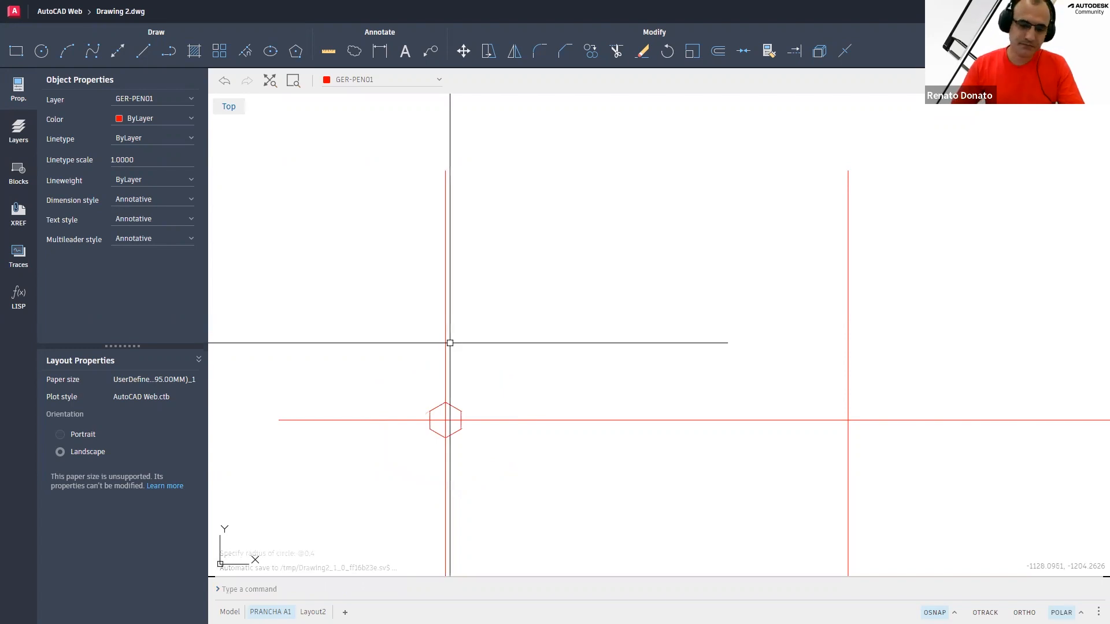
Measure the distance between a vertex of the small hexagon and its centre
type("c")
key("Escape")
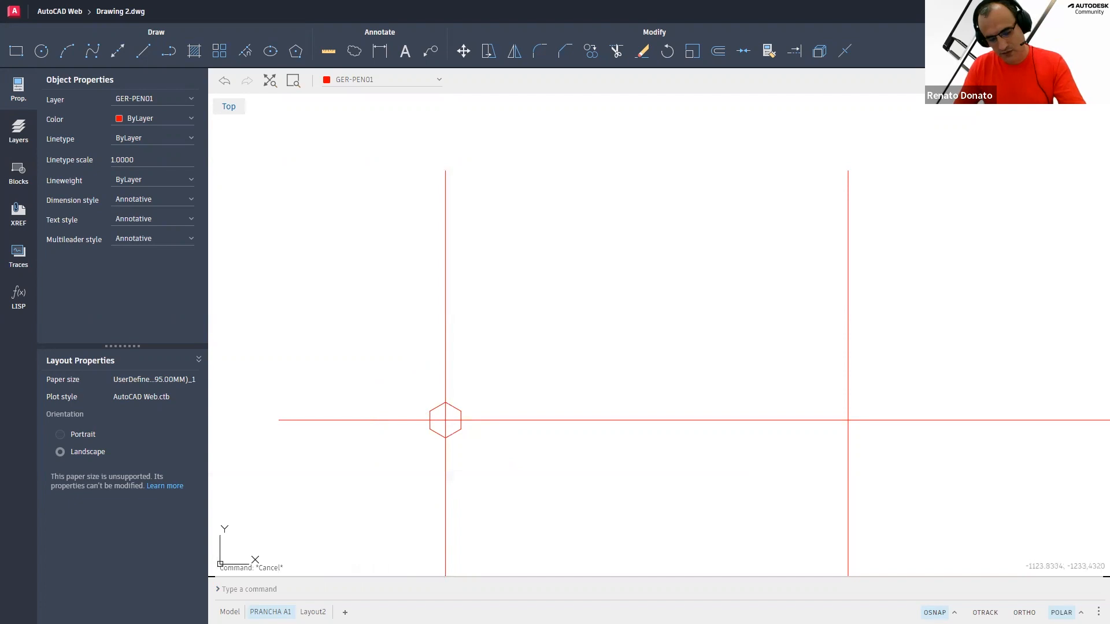
type("di")
key("Return")
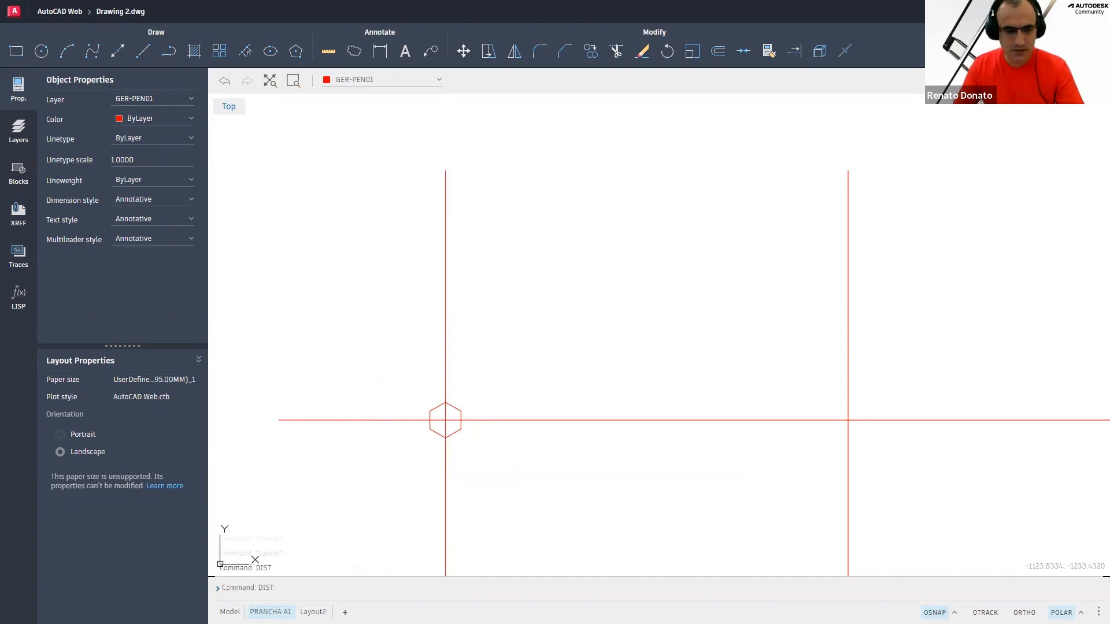
left_click(456, 427)
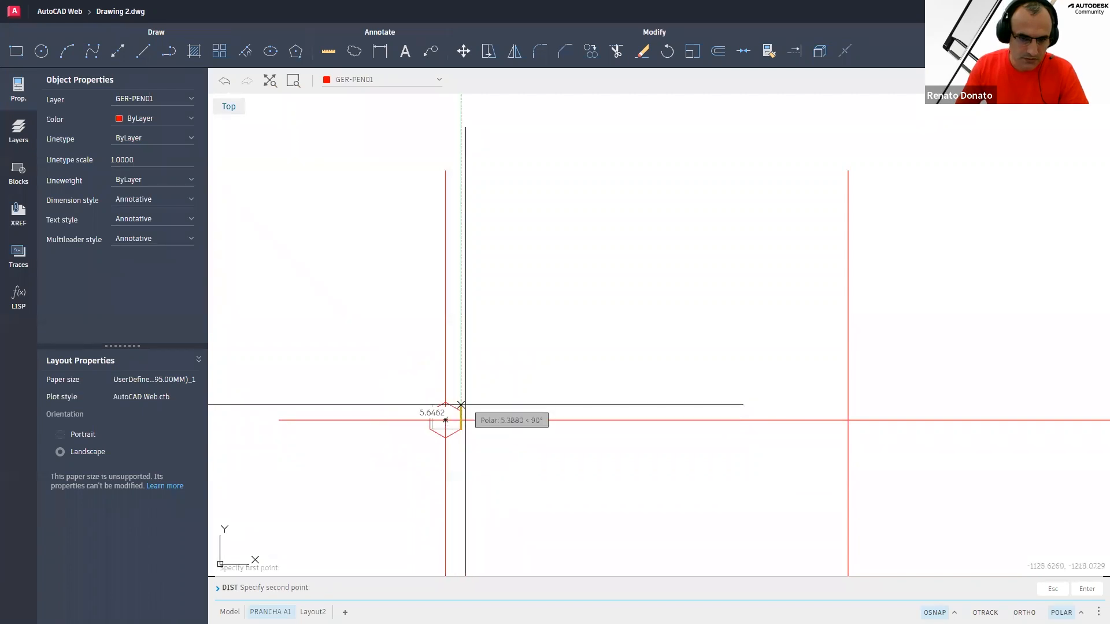
left_click(445, 421)
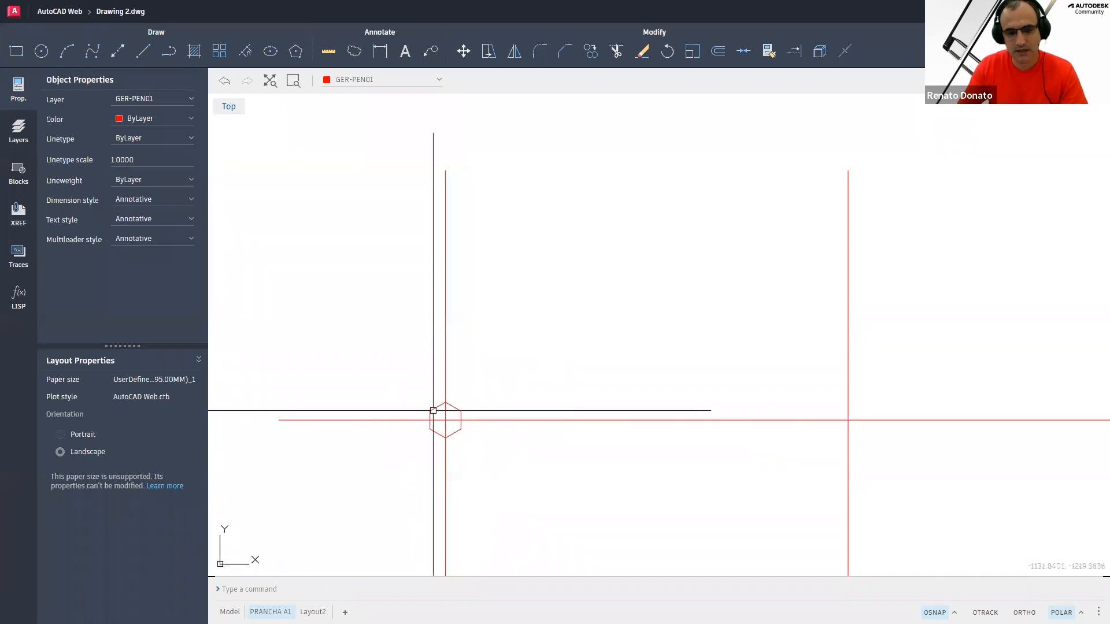
key("Escape")
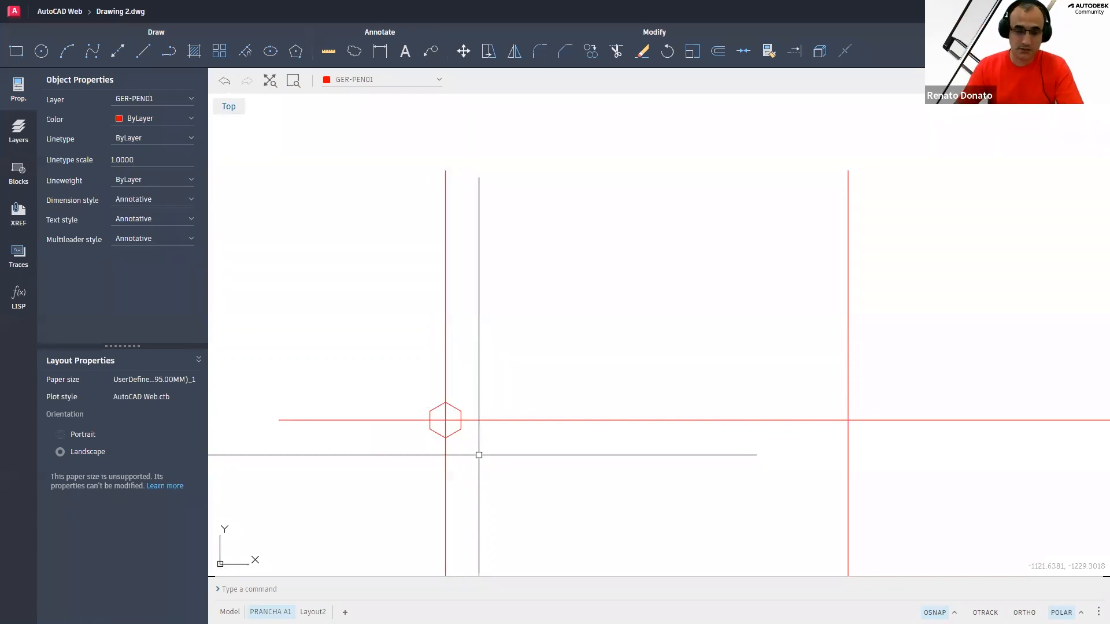
Draw a hexagon inscribed in a circle of radius 8, centred on the right line intersection
type("pol")
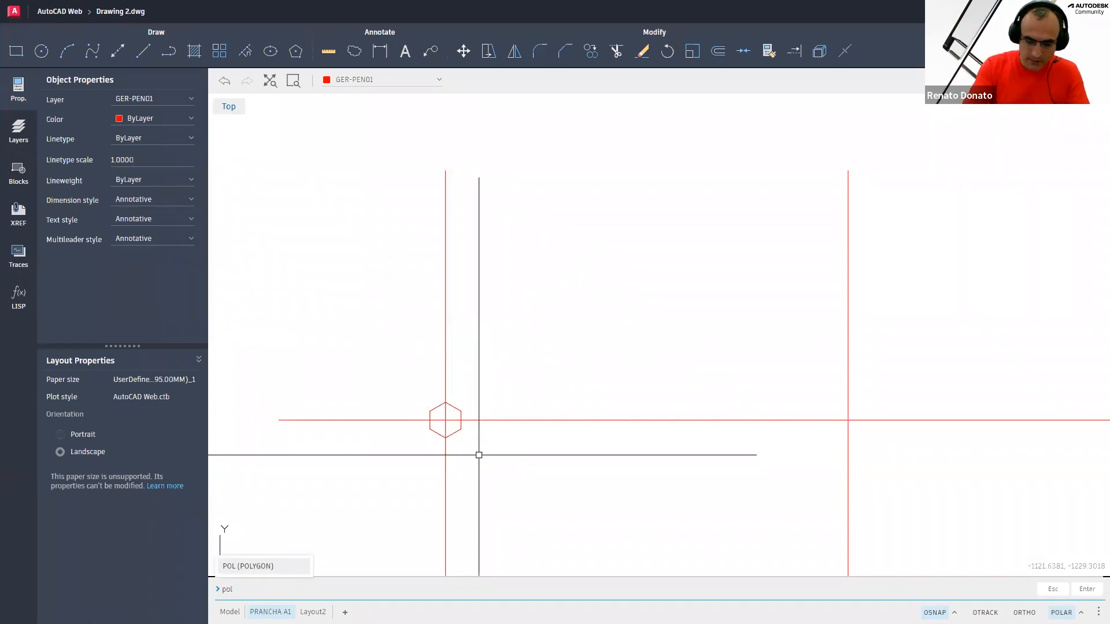
key("Return")
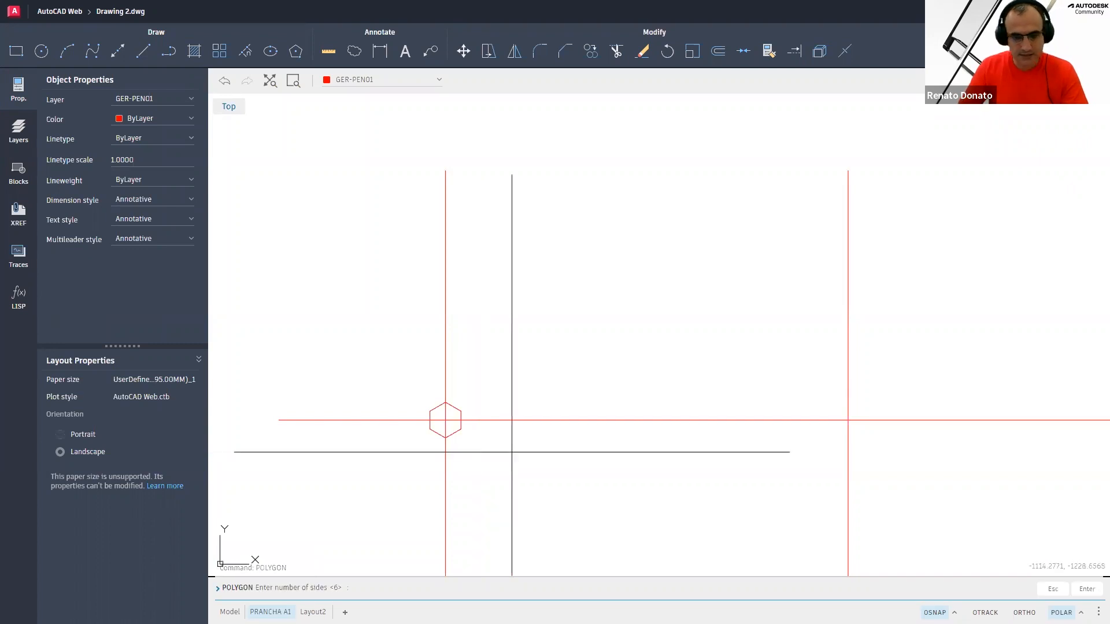
key("Return")
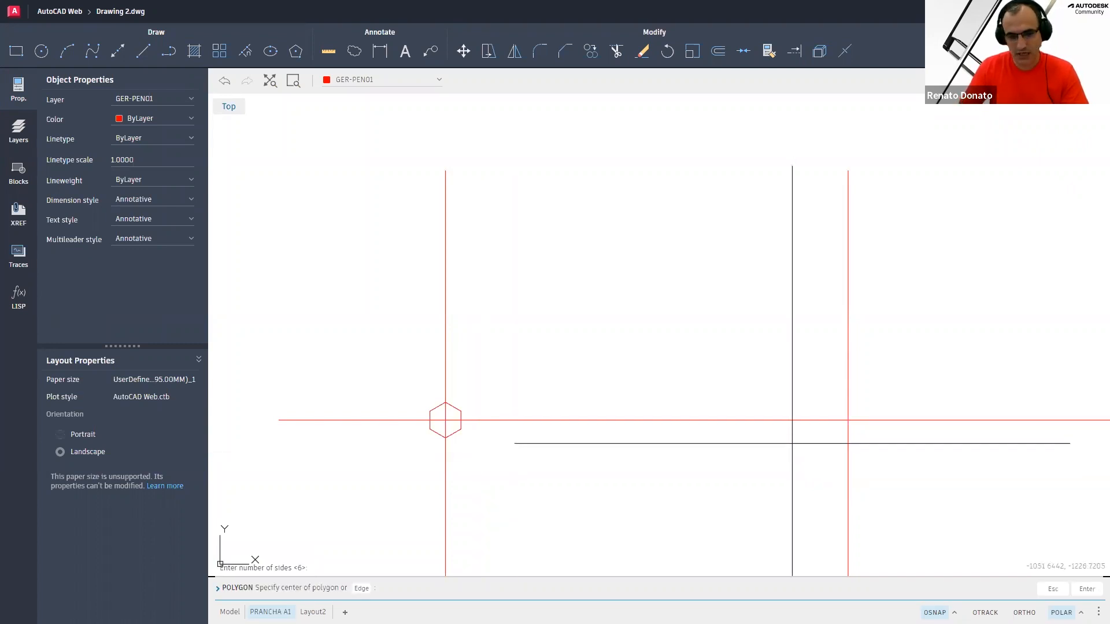
left_click(847, 420)
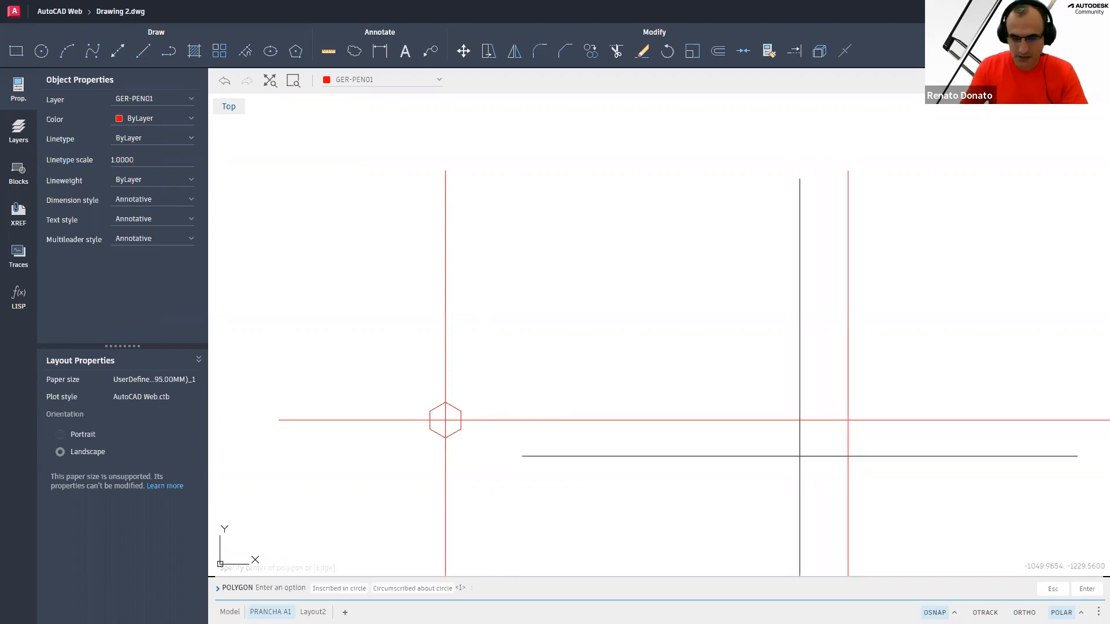
key("Return")
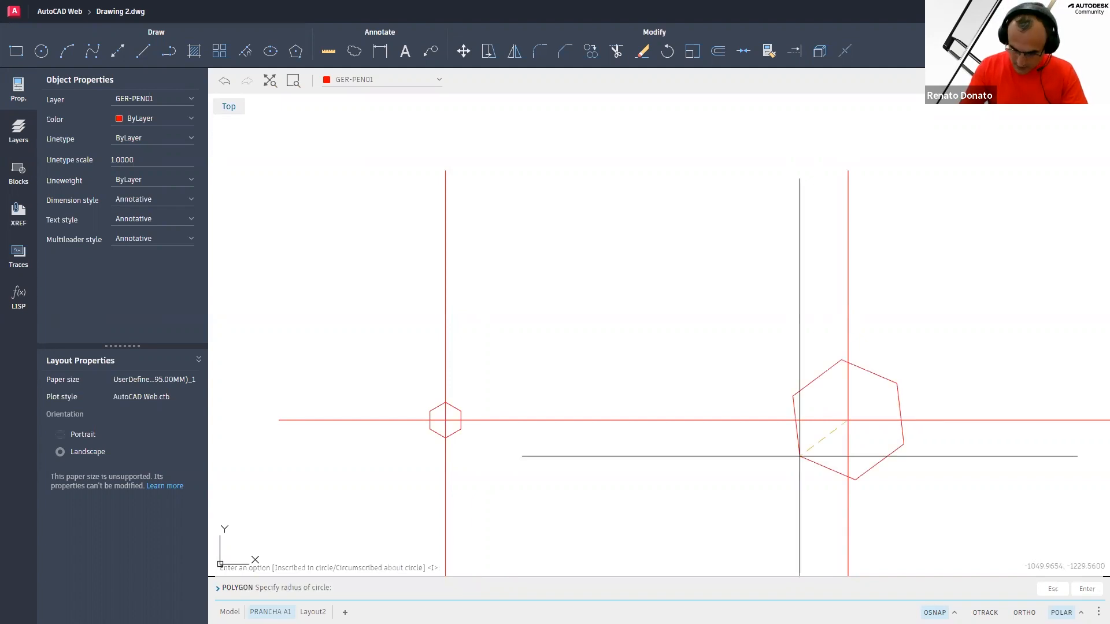
type("8")
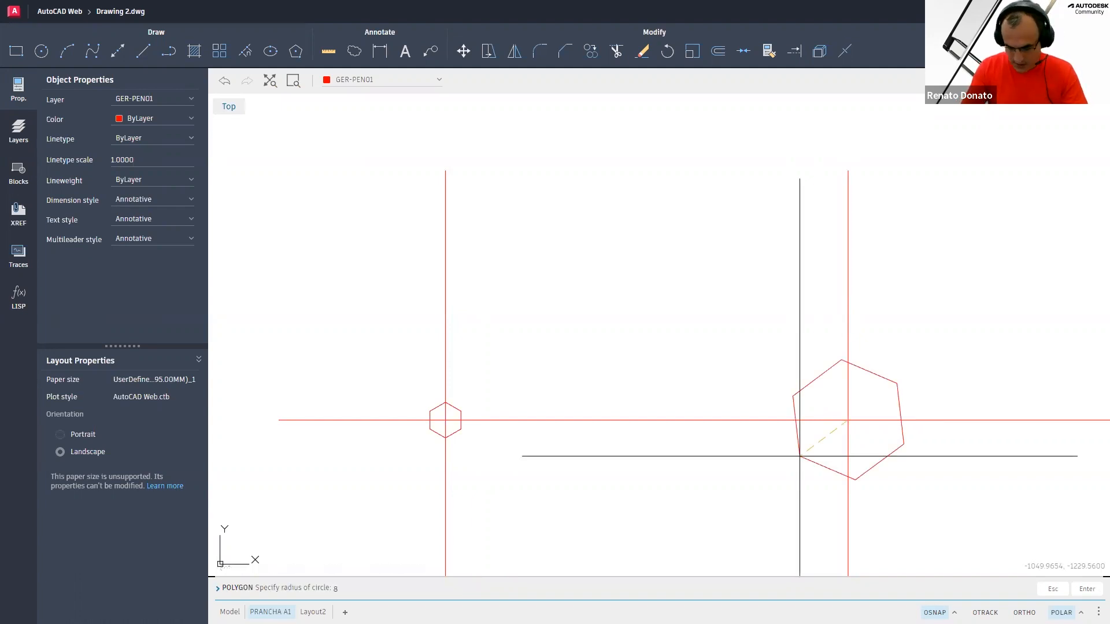
key("Return")
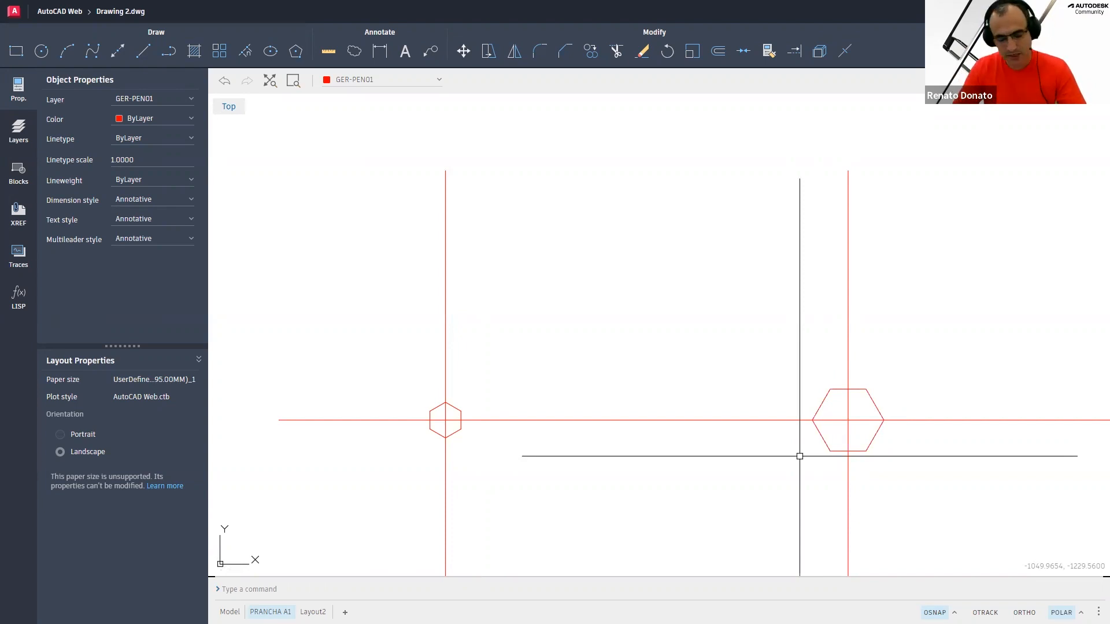
Rotate the right hexagon 90 degrees about its centre
type("r")
key("Escape")
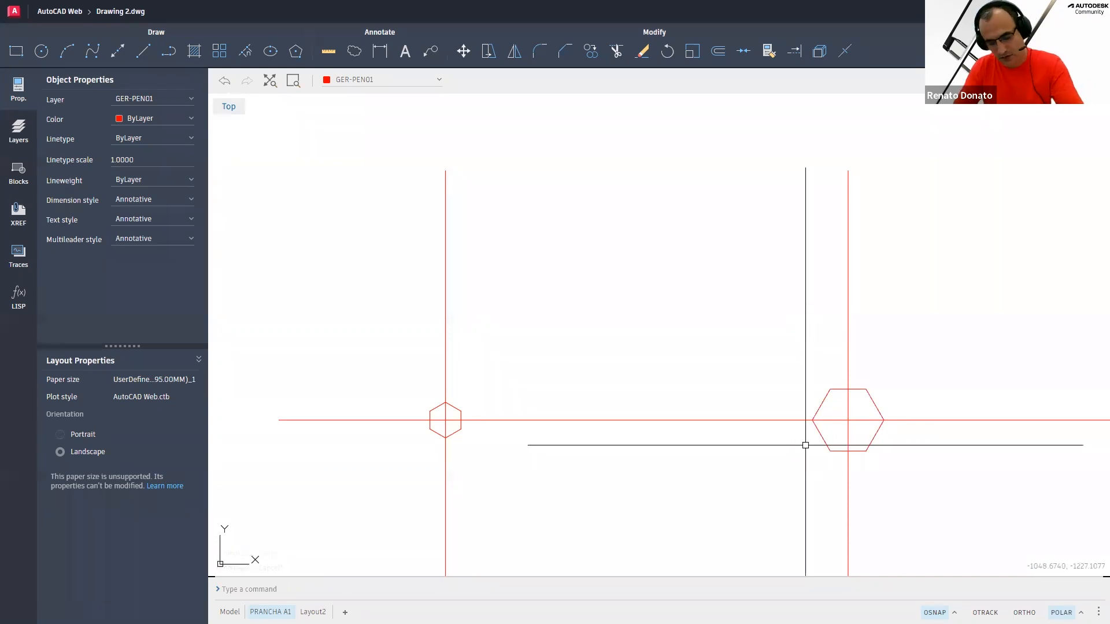
type("ro")
key("Return")
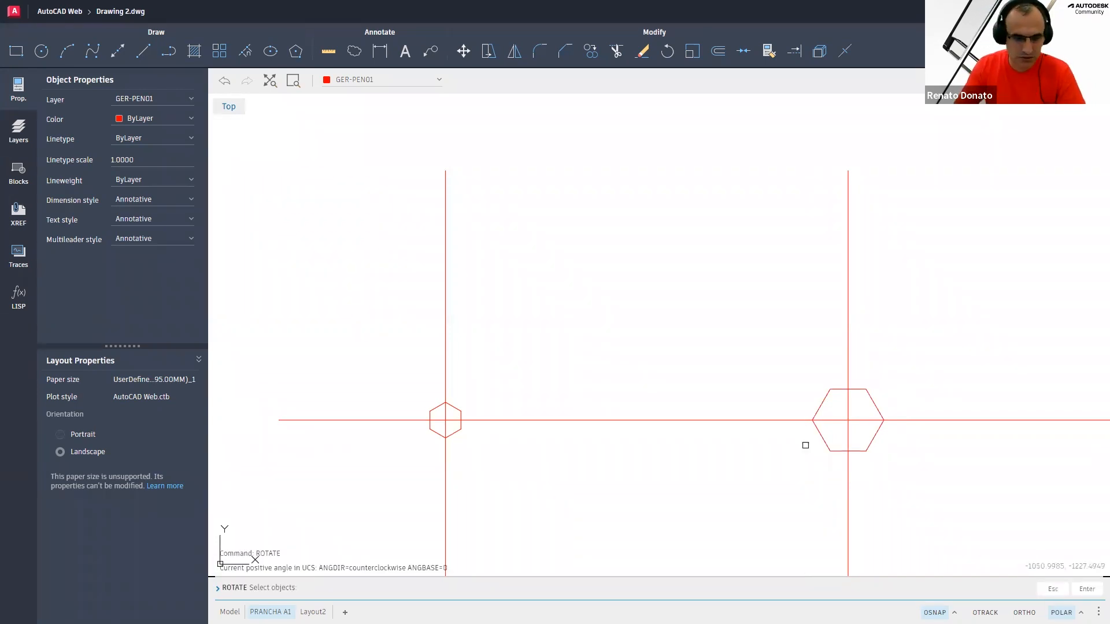
left_click(833, 413)
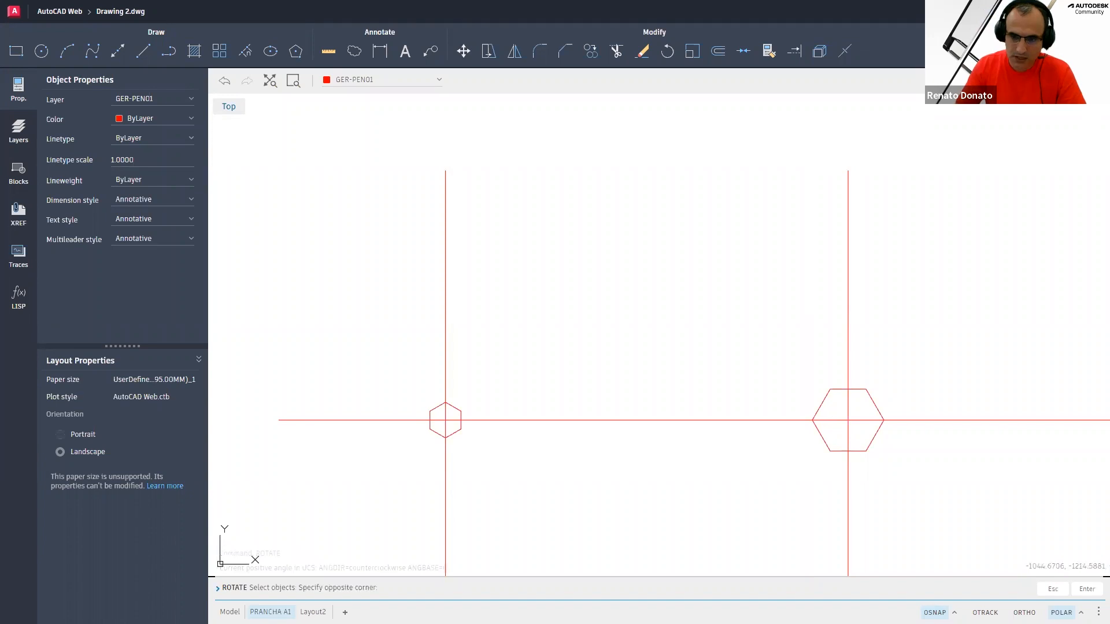
left_click(817, 404)
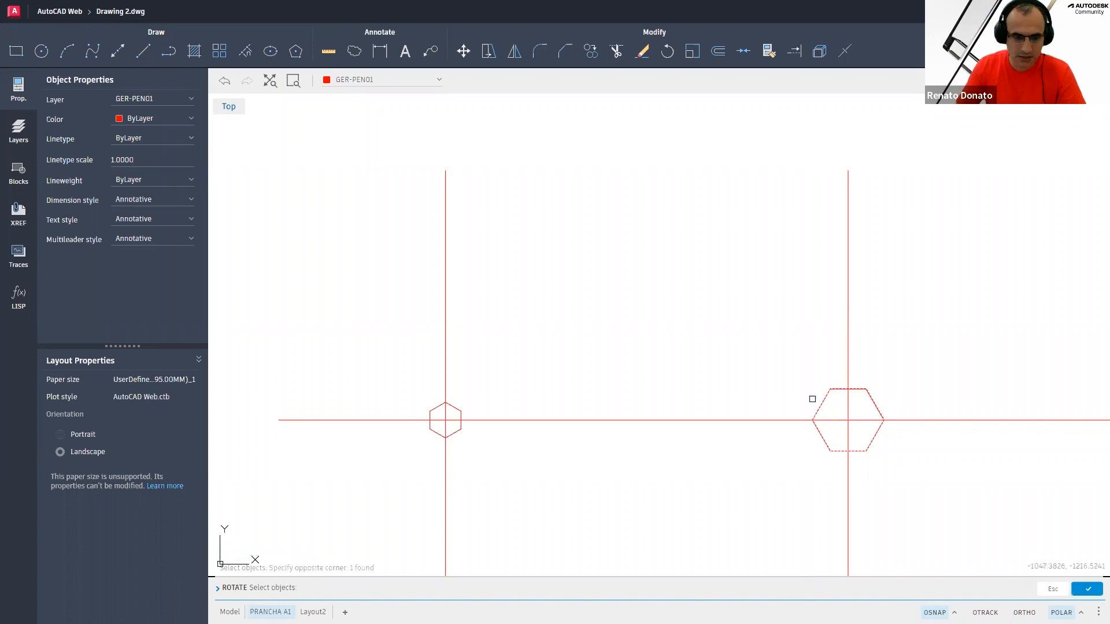
key("Return")
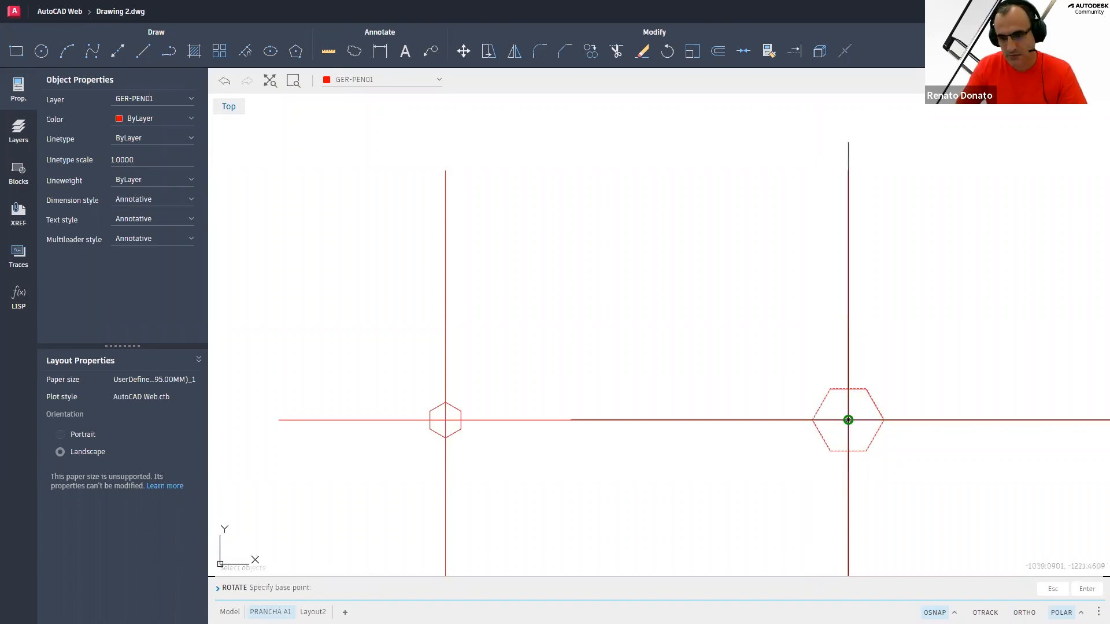
left_click(848, 419)
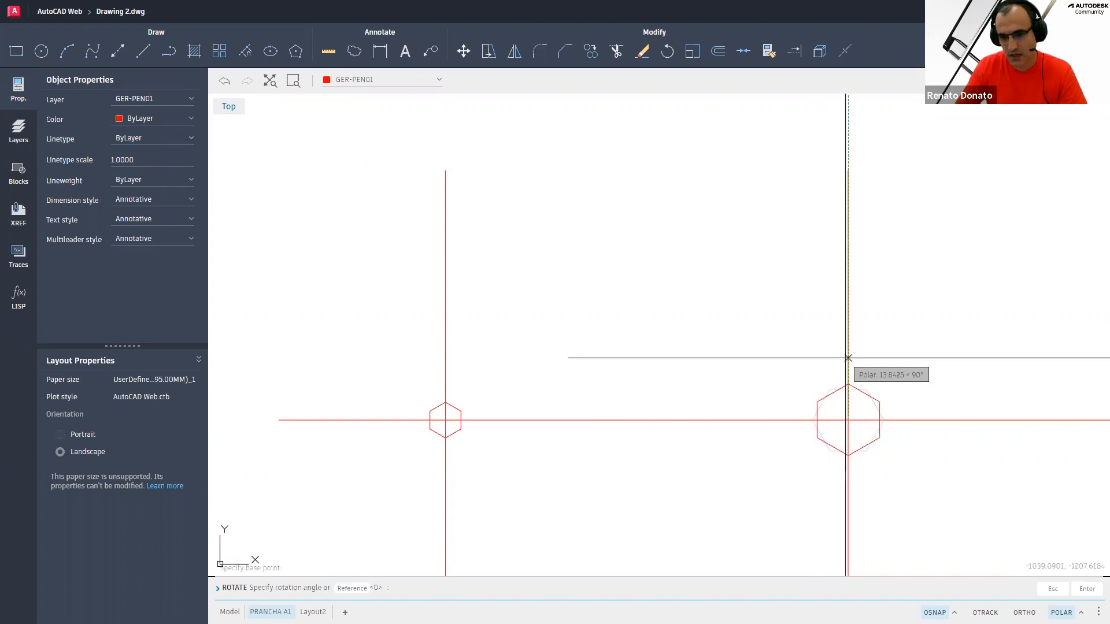
left_click(848, 358)
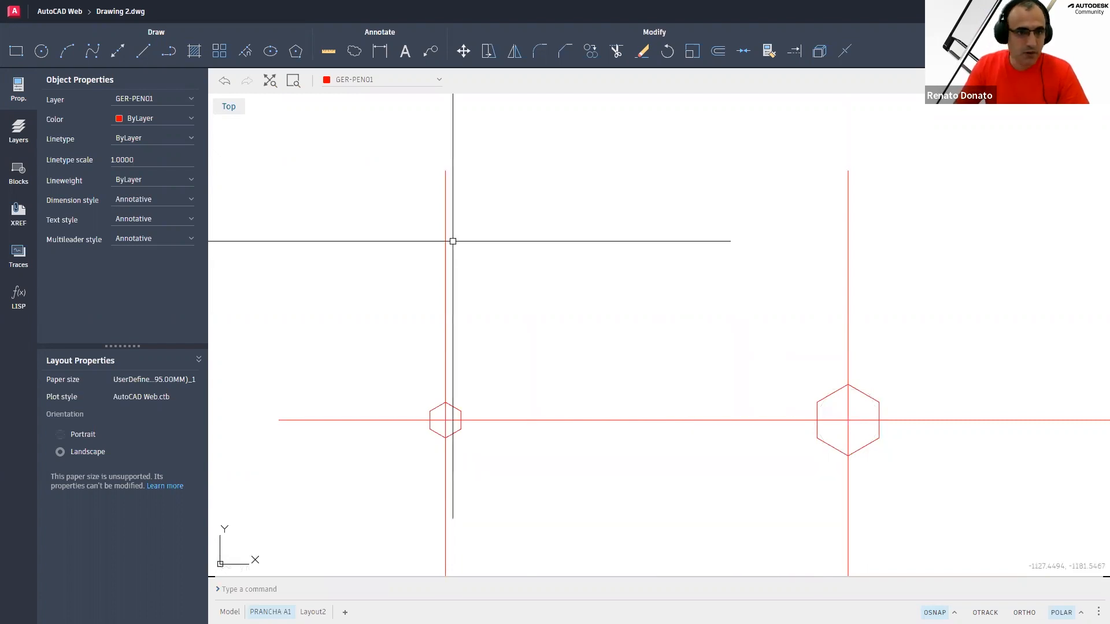
Draw a circle of radius 8 centred on the left hexagon
left_click(42, 52)
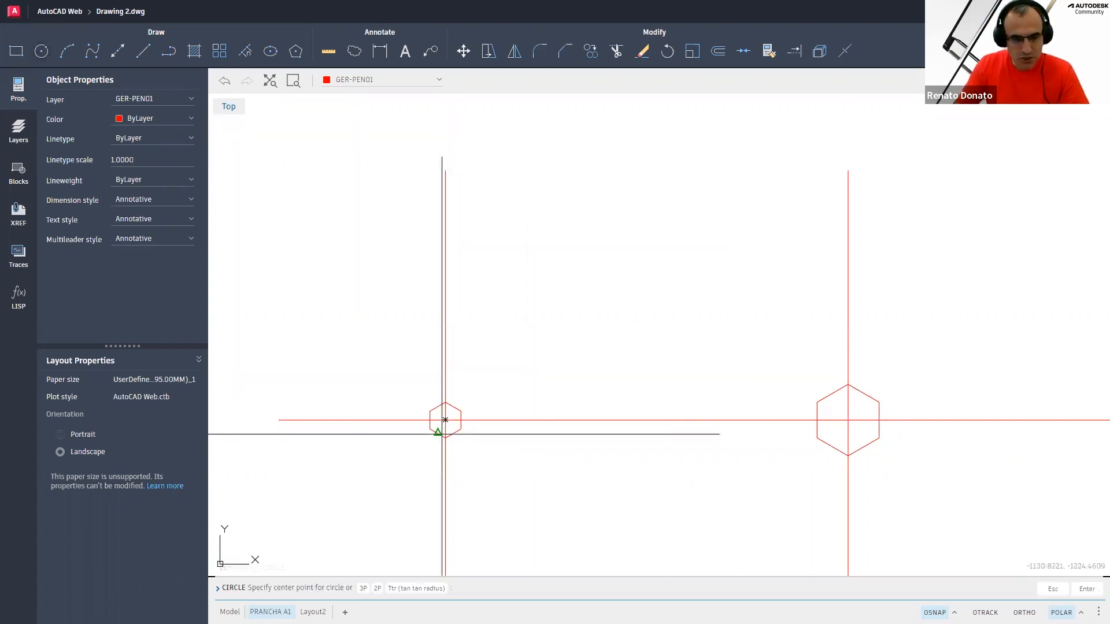
left_click(445, 420)
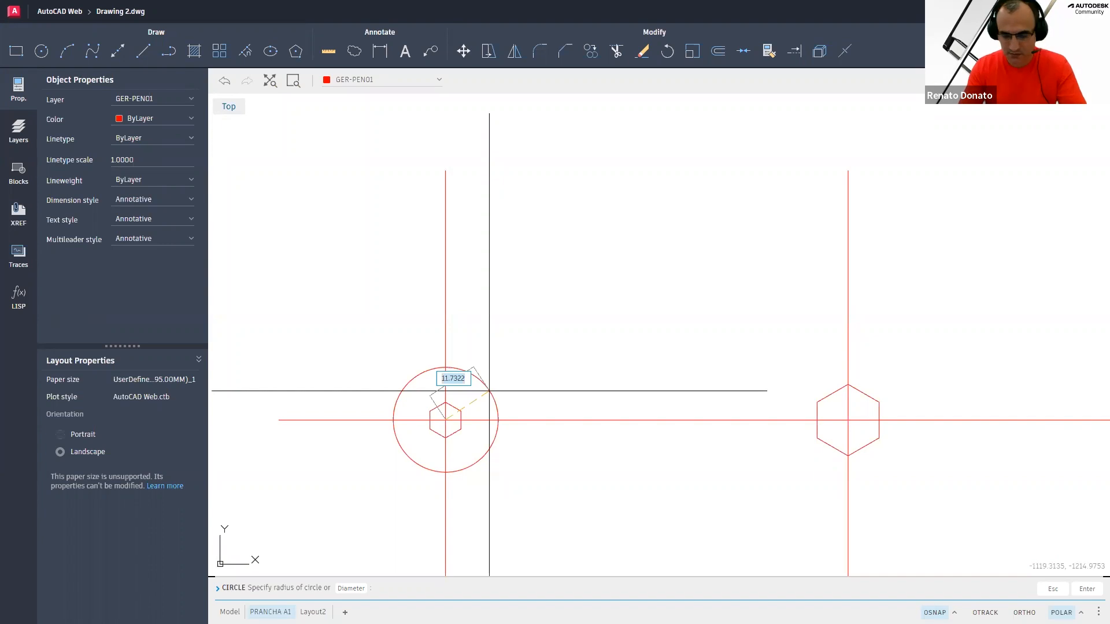
type("8")
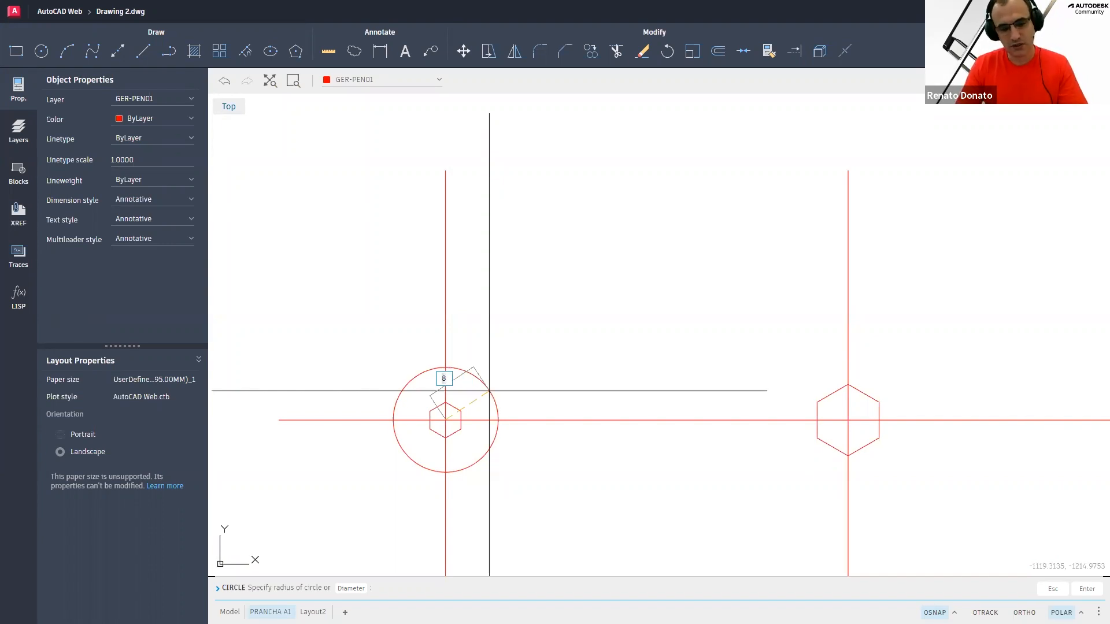
key("Return")
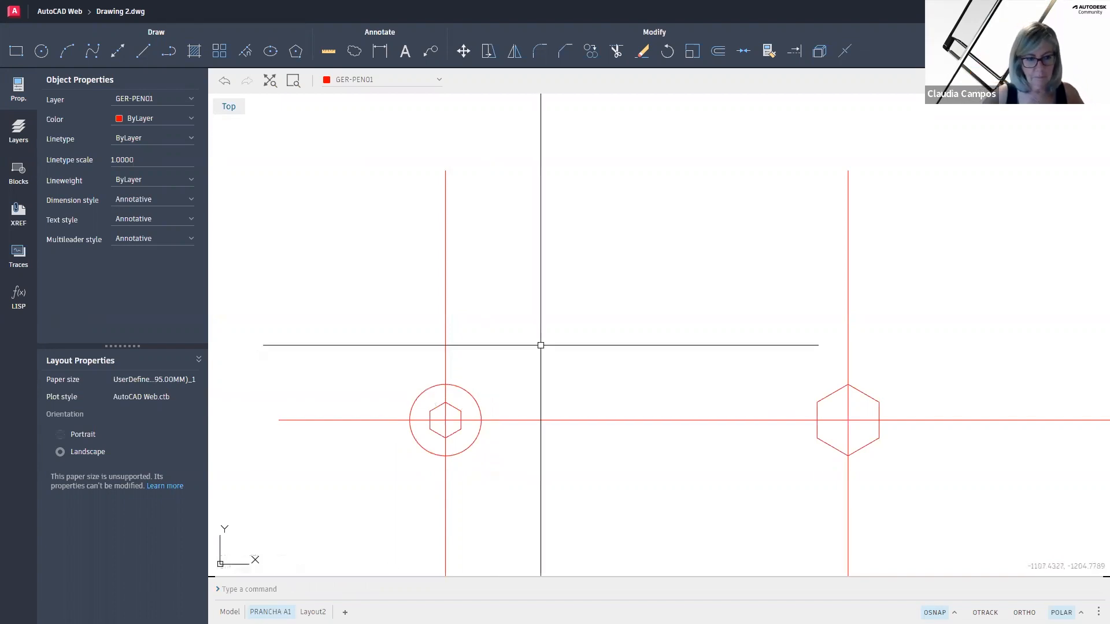
Draw a circle of radius 12 centred on the right hexagon
type("c")
key("Return")
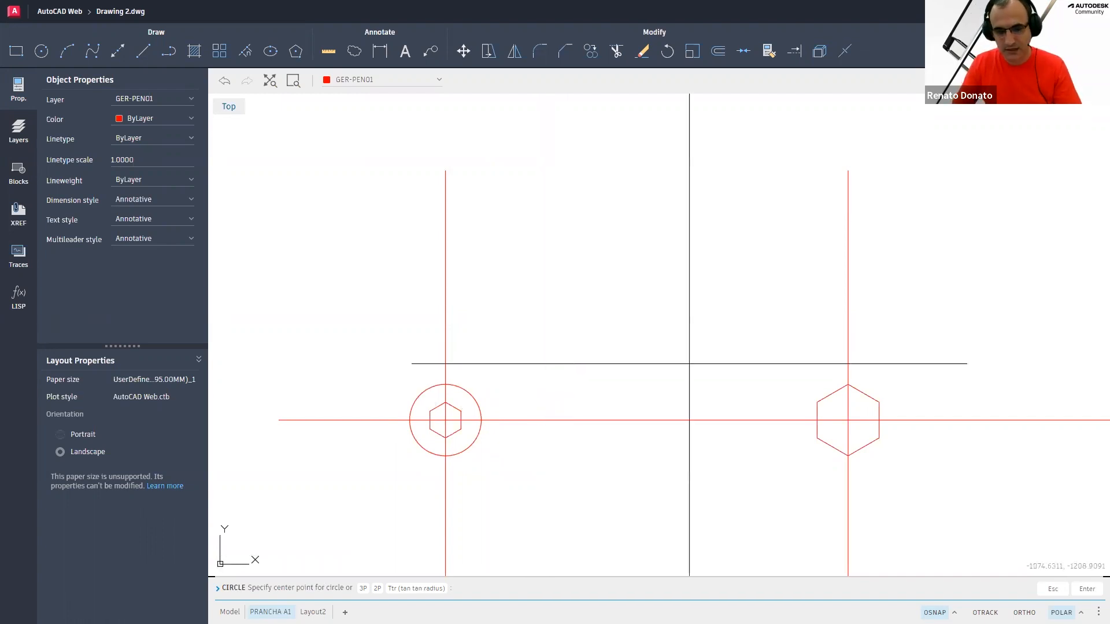
left_click(848, 419)
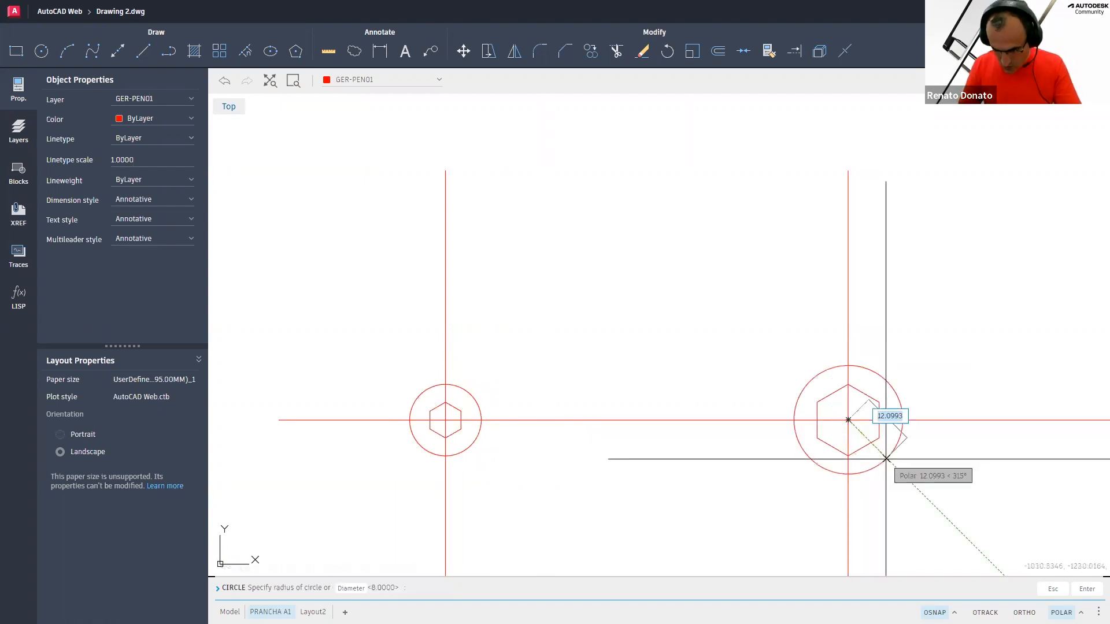
type("12")
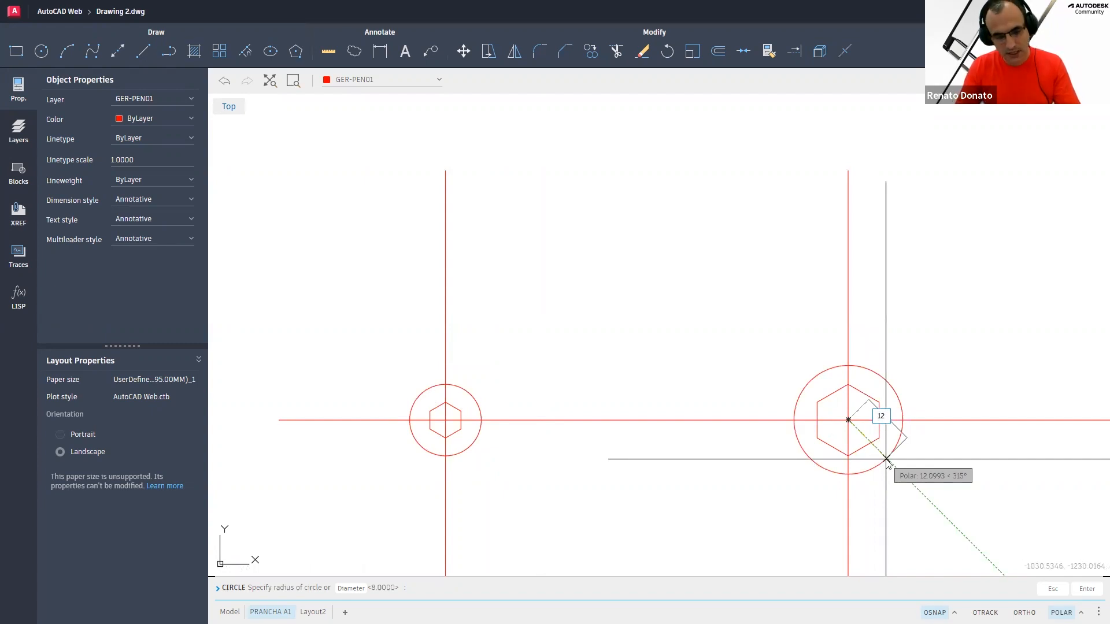
key("Return")
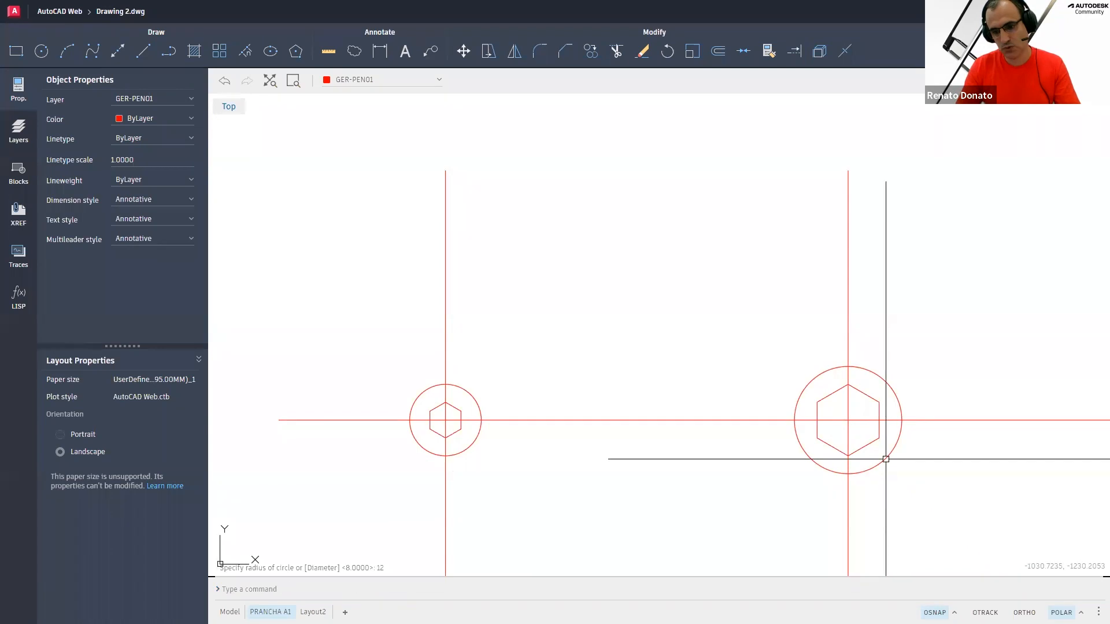
Offset the horizontal centre line 5 units to both sides
middle_click_drag(646, 391, 643, 392)
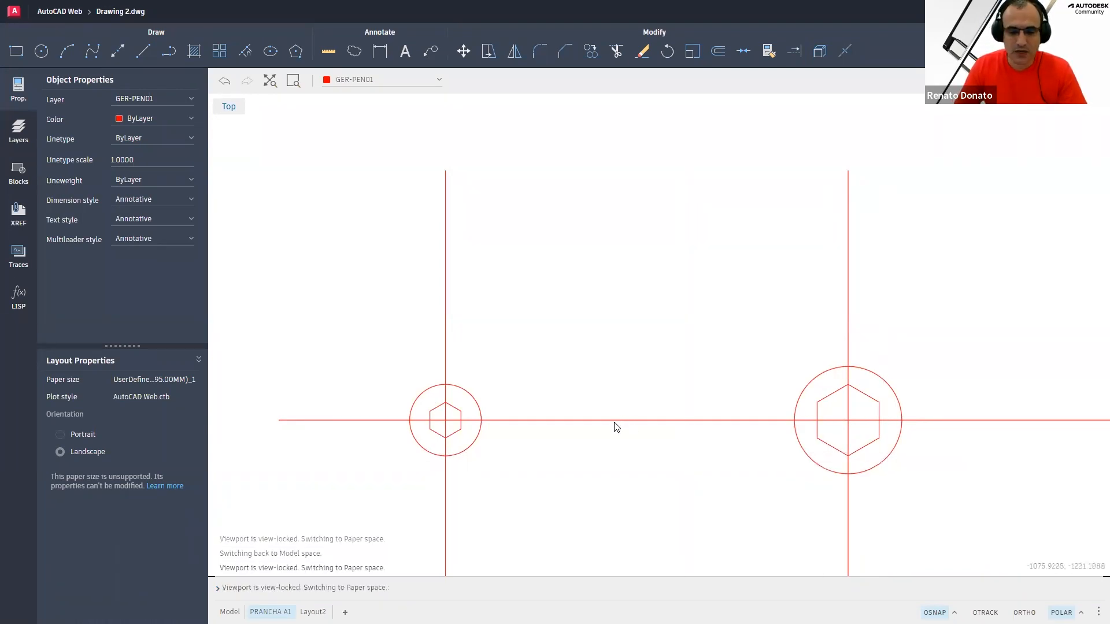
middle_click_drag(518, 416, 476, 344)
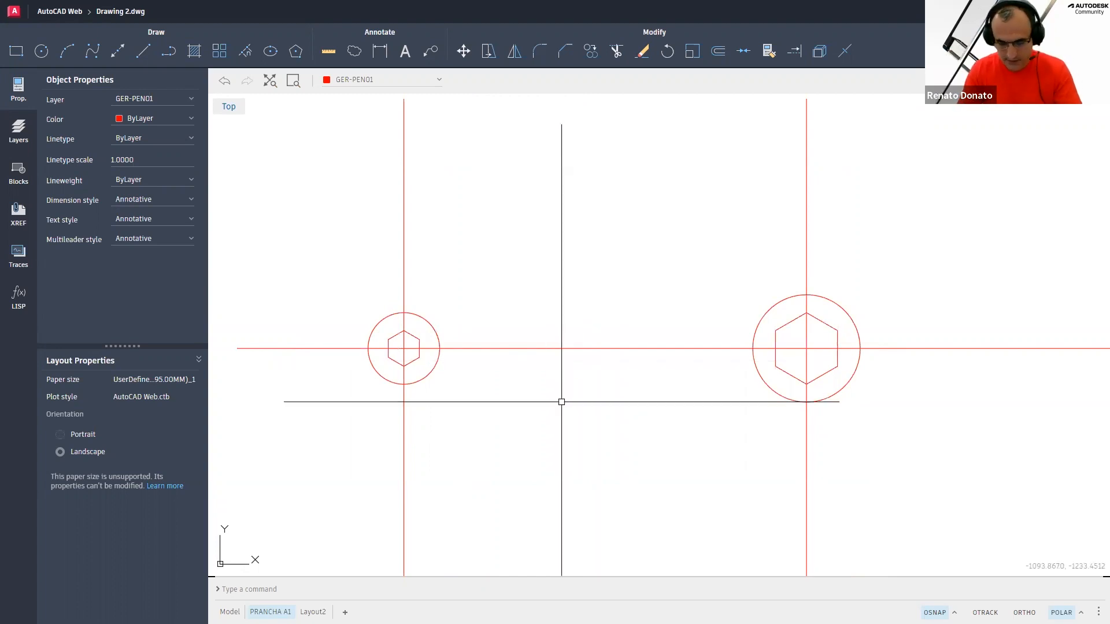
type("o")
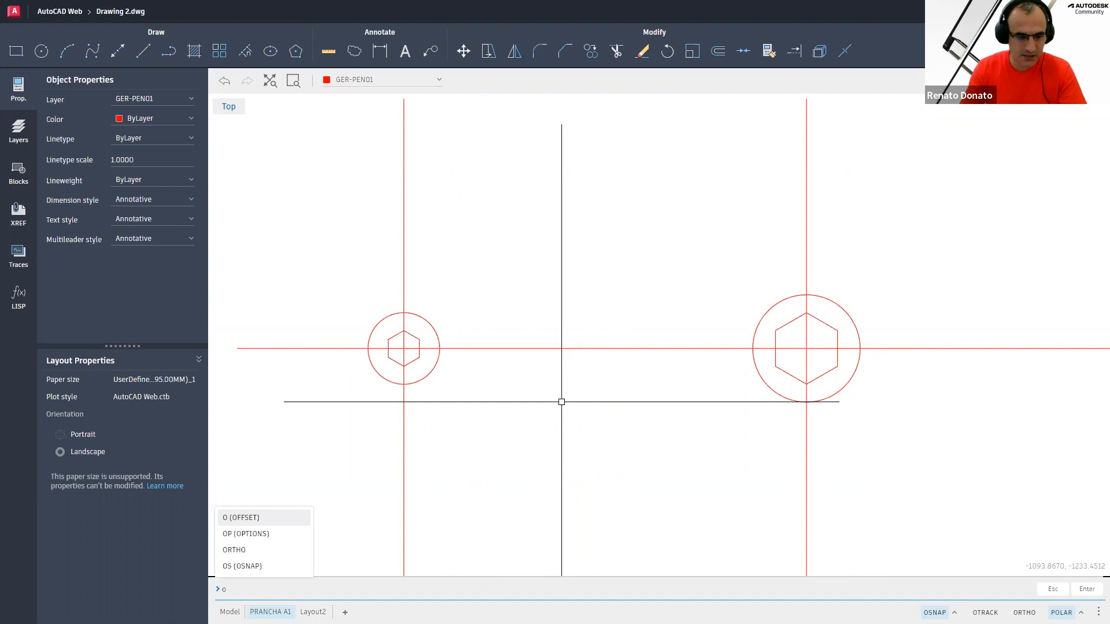
key("Return")
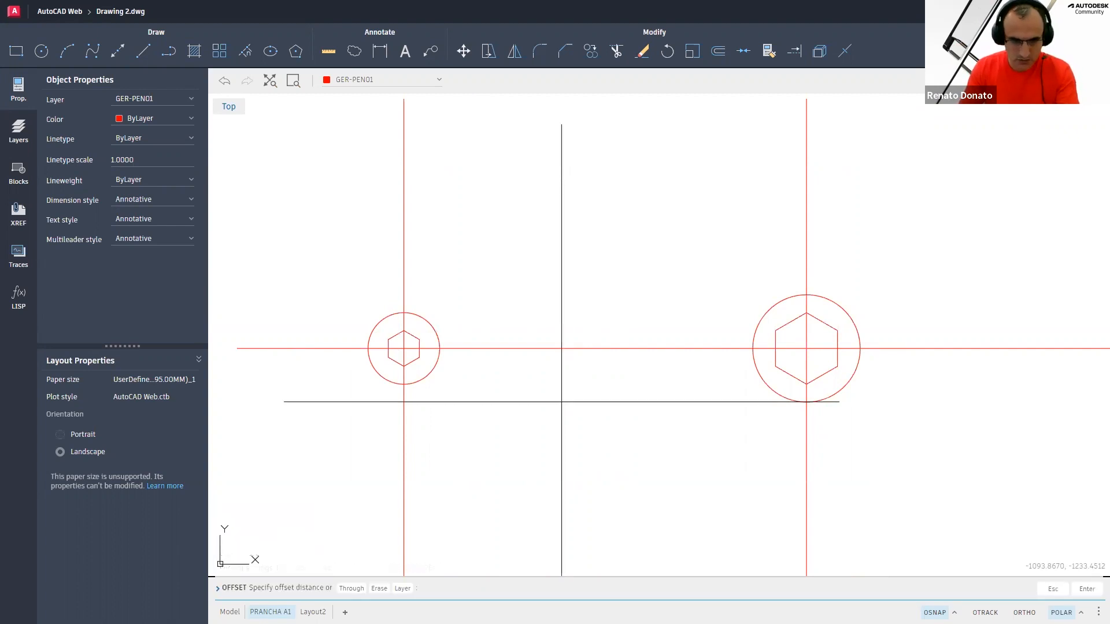
type("5")
key("Return")
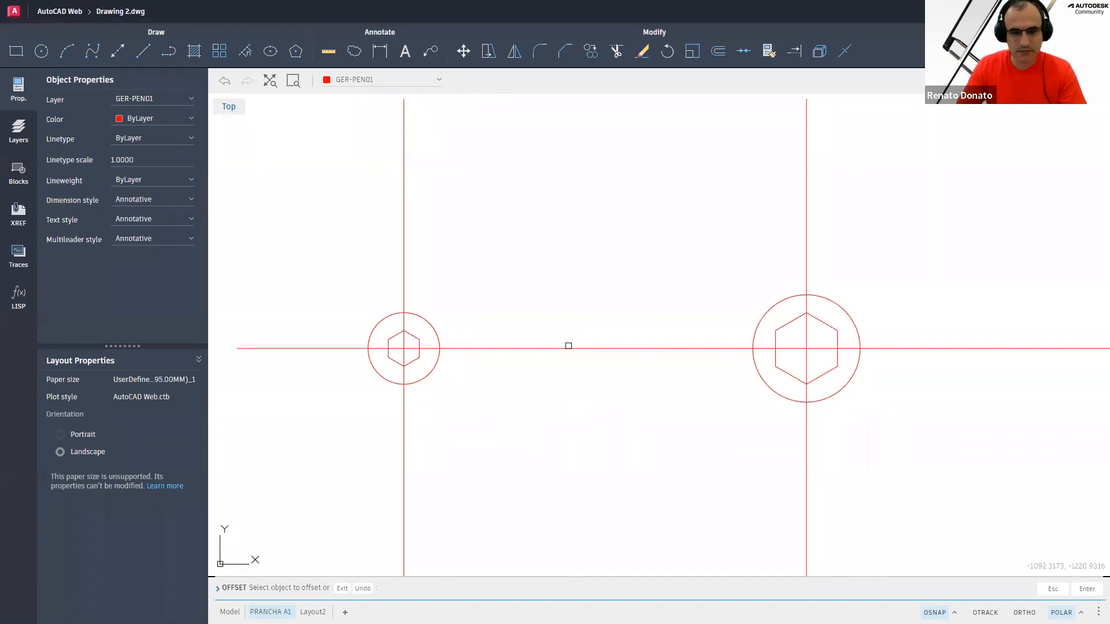
left_click(559, 347)
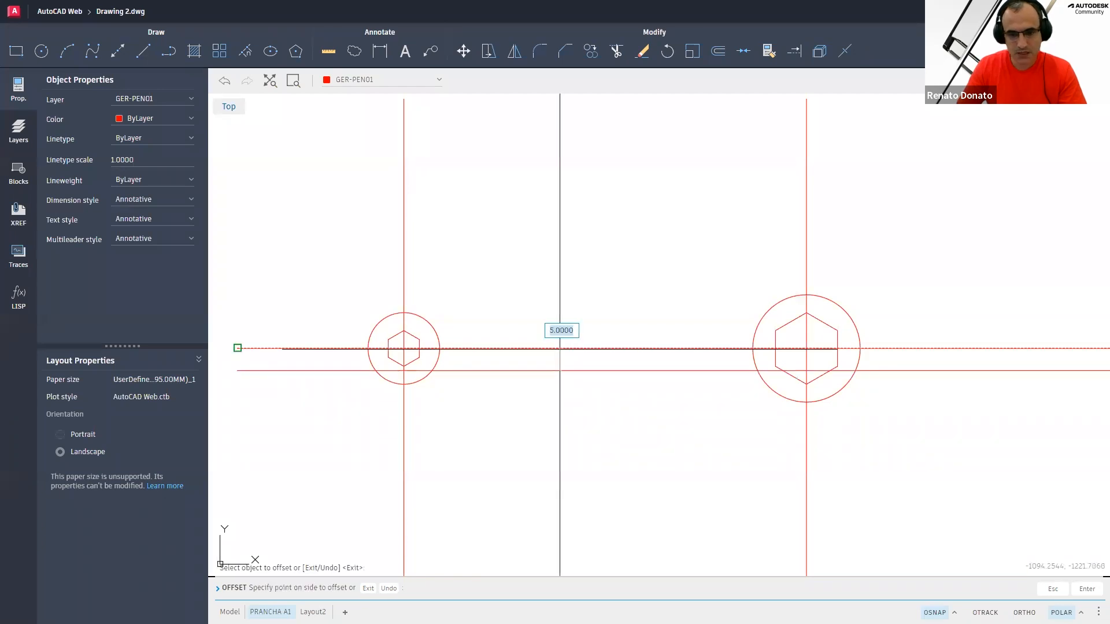
left_click(555, 291)
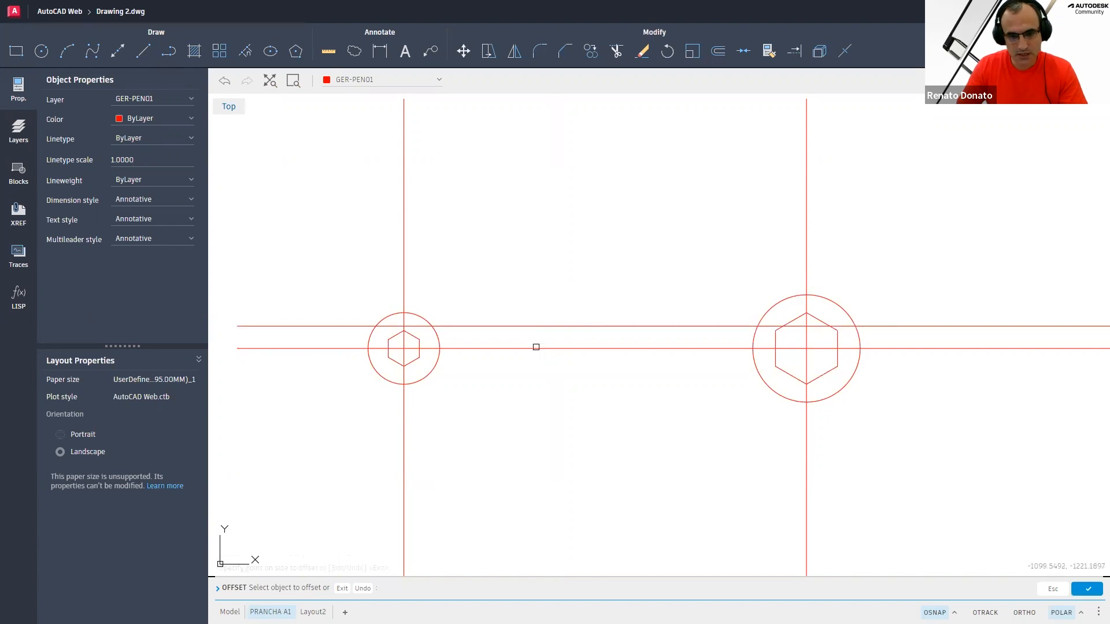
left_click(536, 347)
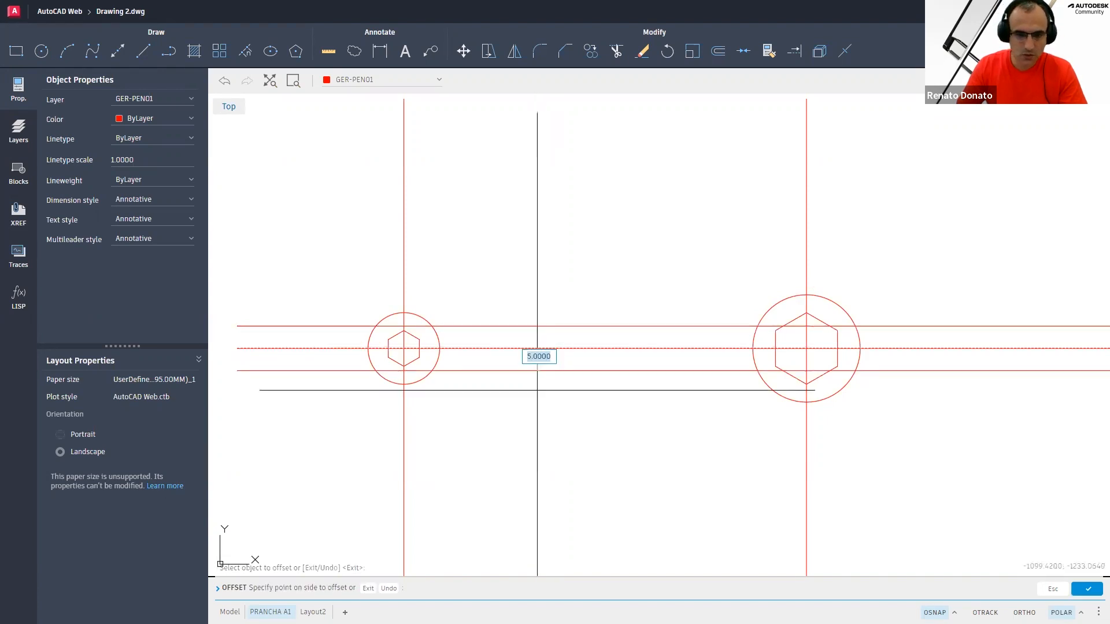
left_click(537, 405)
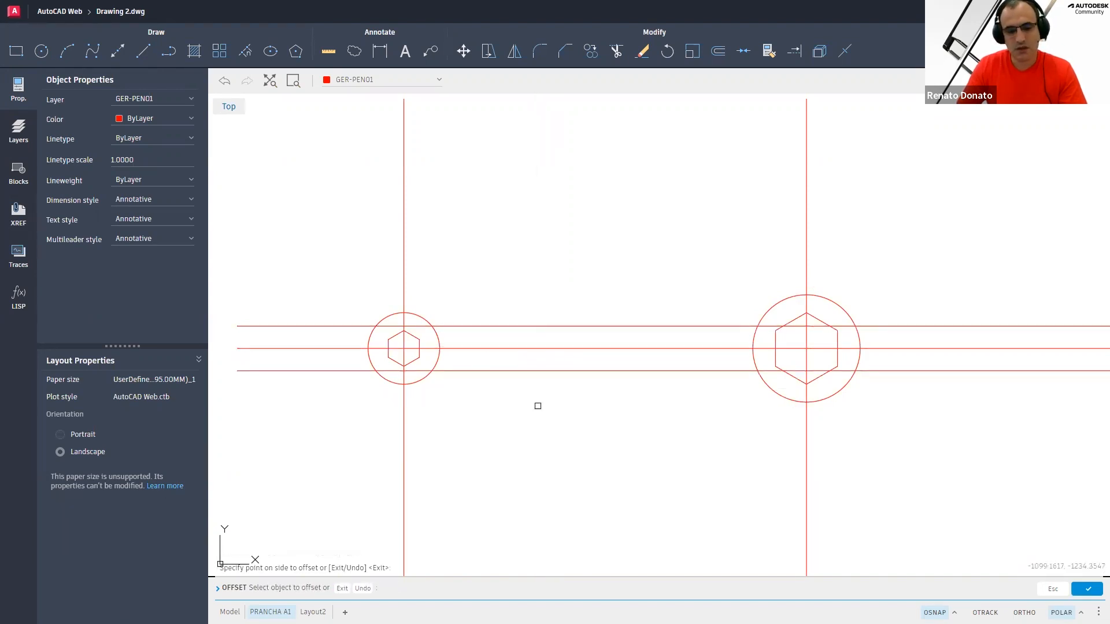
key("Escape")
key("Escape")
key("Escape")
key("Escape")
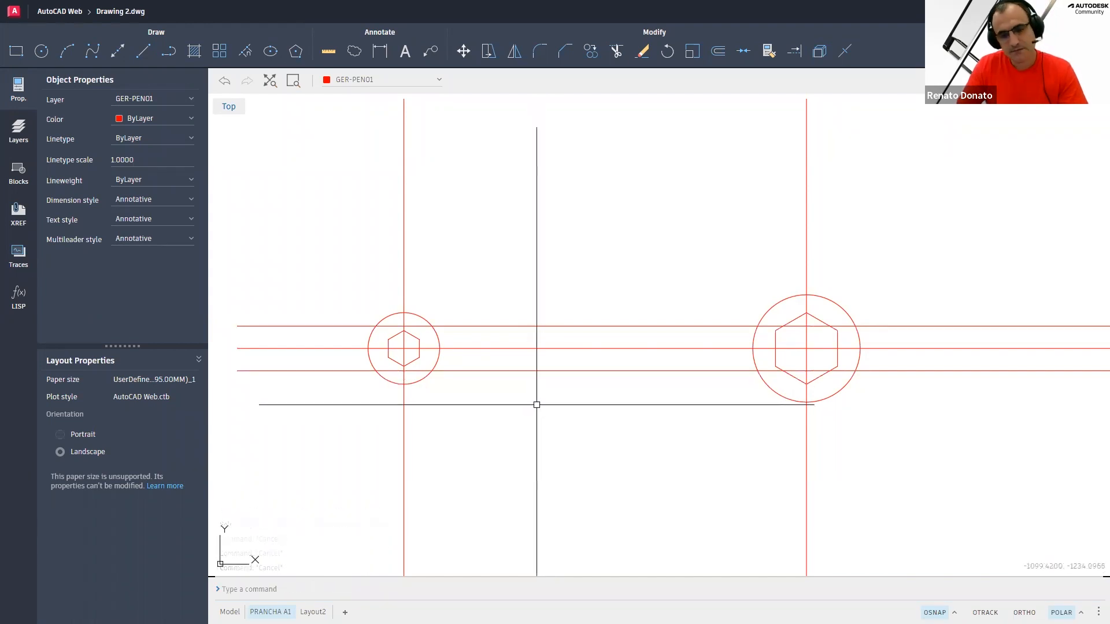
Start Fillet with radius 5 and fillet the upper offset line with the left circle
middle_click_drag(557, 417, 587, 424)
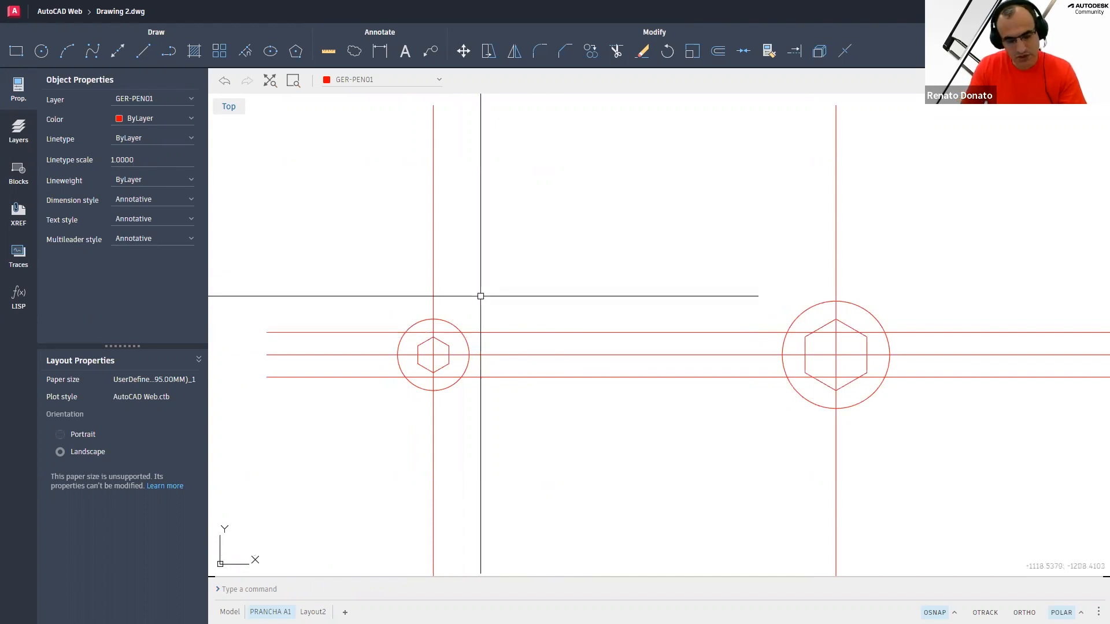
type("f")
key("Return")
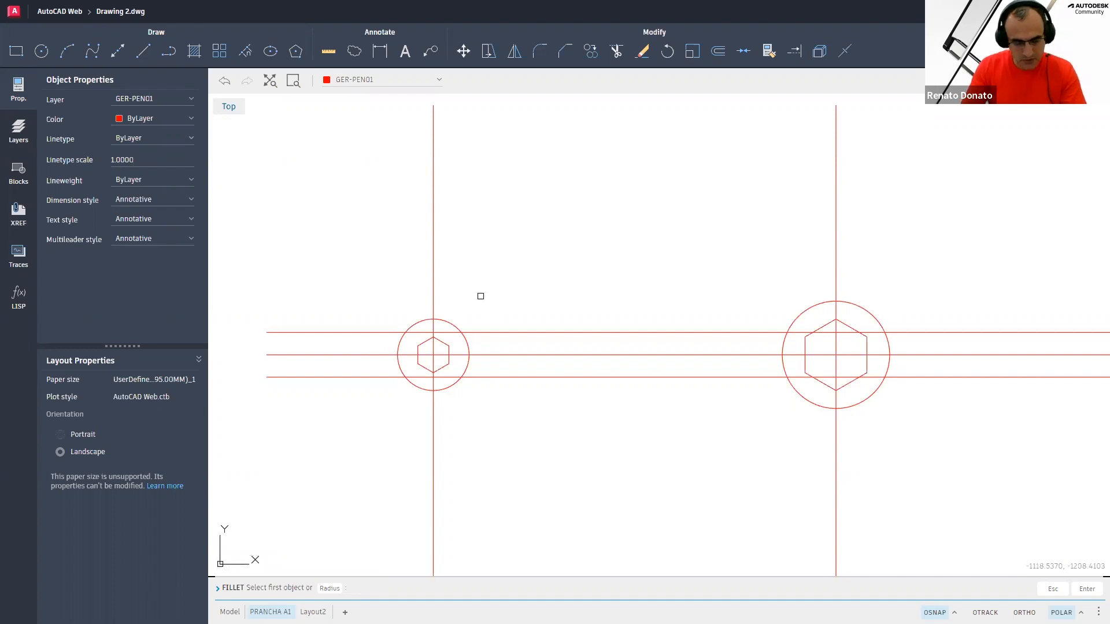
key("Return")
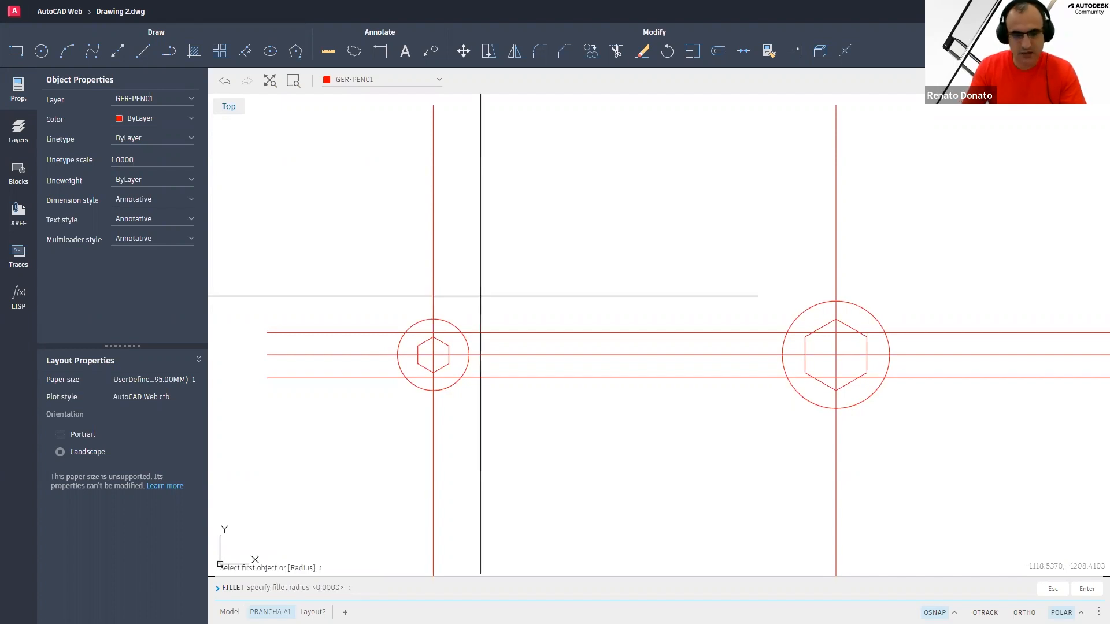
type("5")
key("Return")
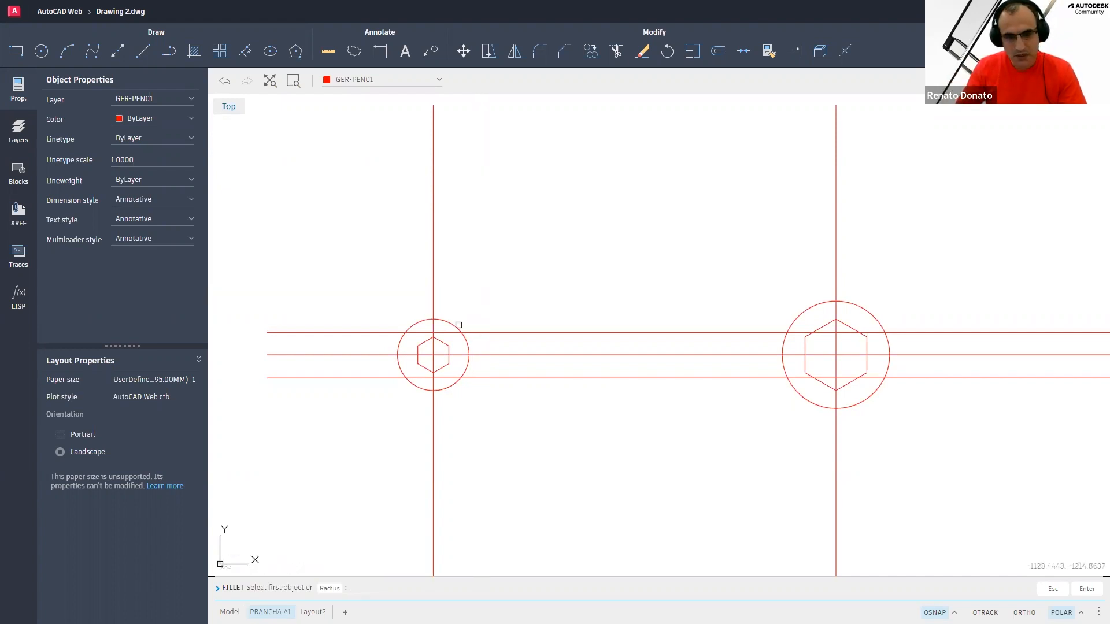
left_click(482, 331)
left_click(482, 332)
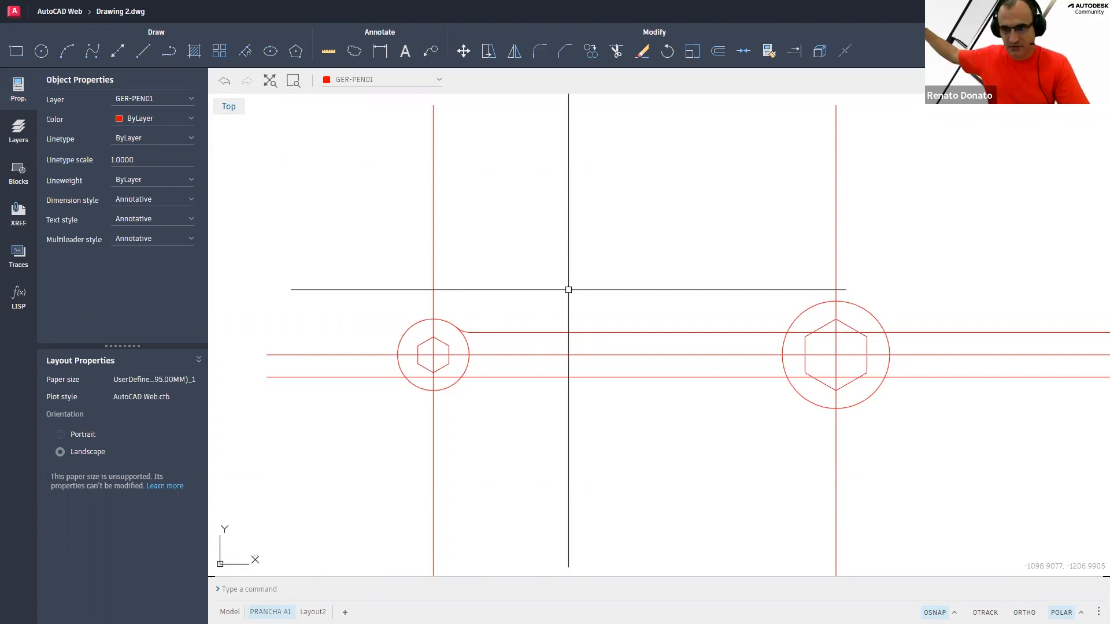
Fillet the upper and lower offset lines with the right circle at radius 5
left_click(539, 51)
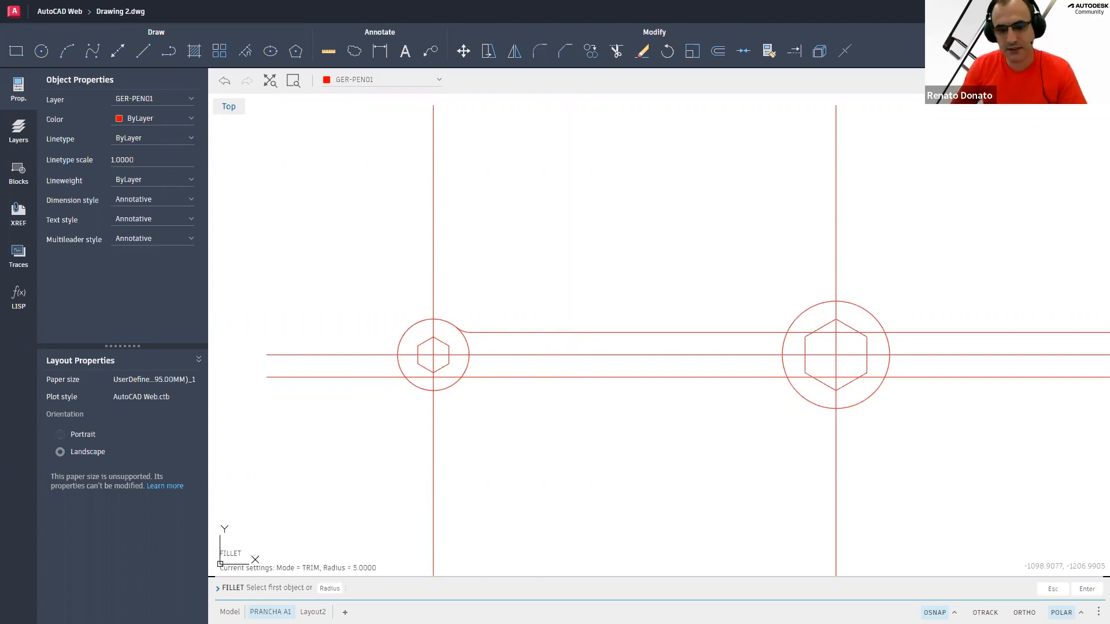
left_click(756, 330)
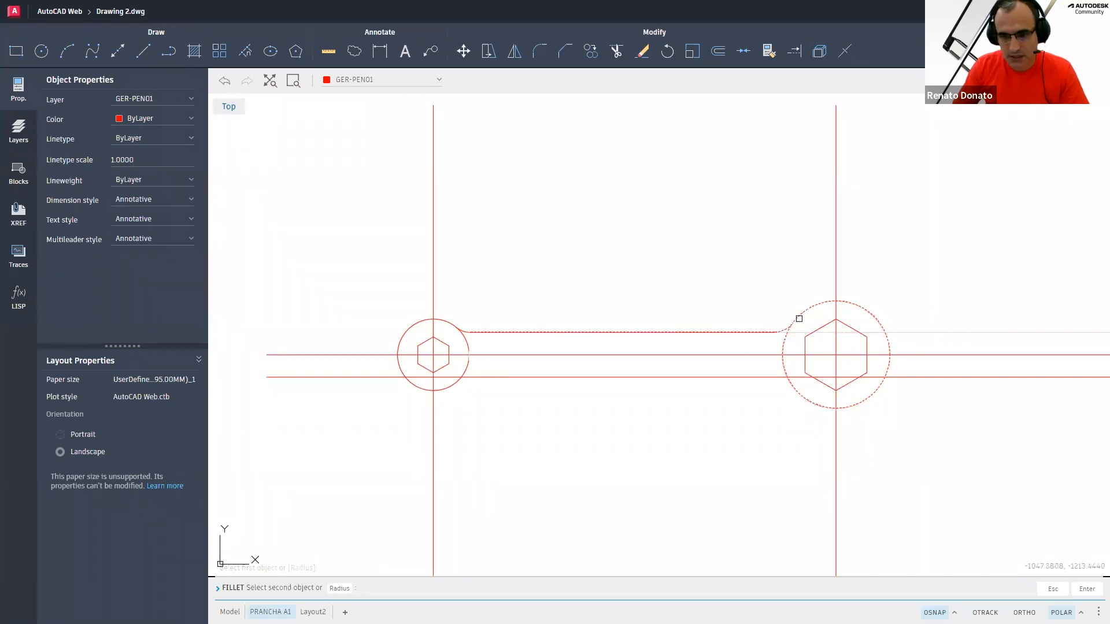
left_click(798, 318)
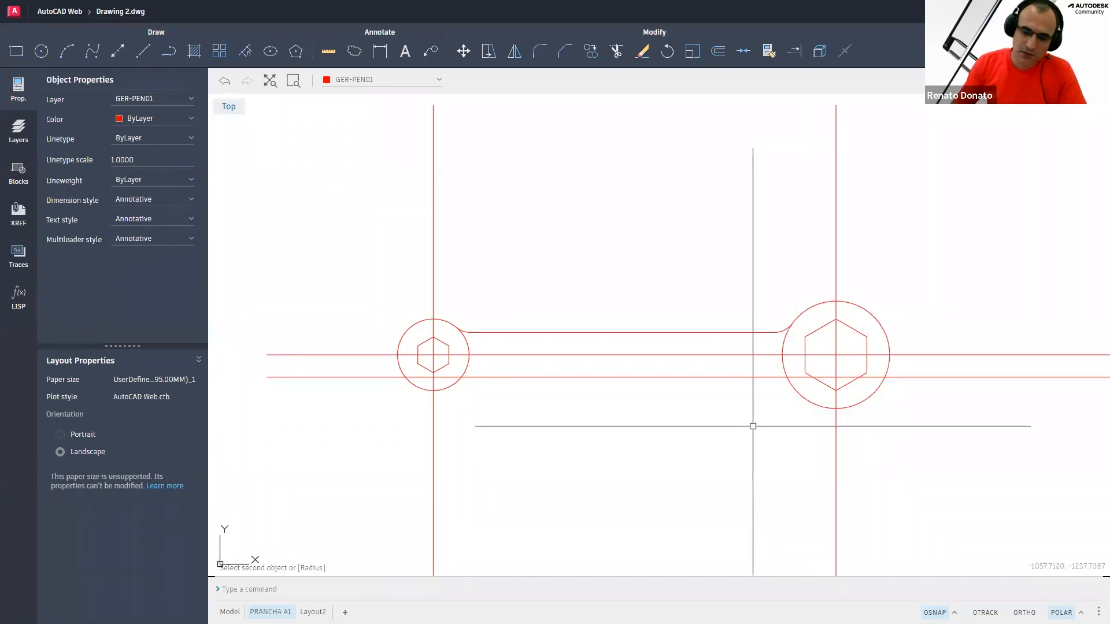
key("Return")
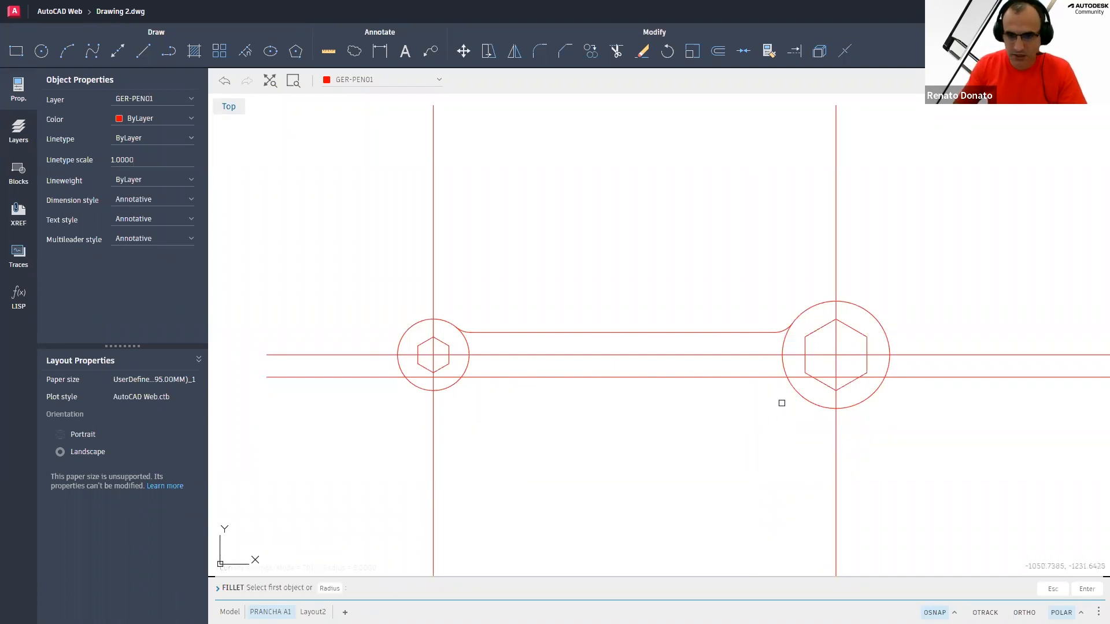
left_click(796, 388)
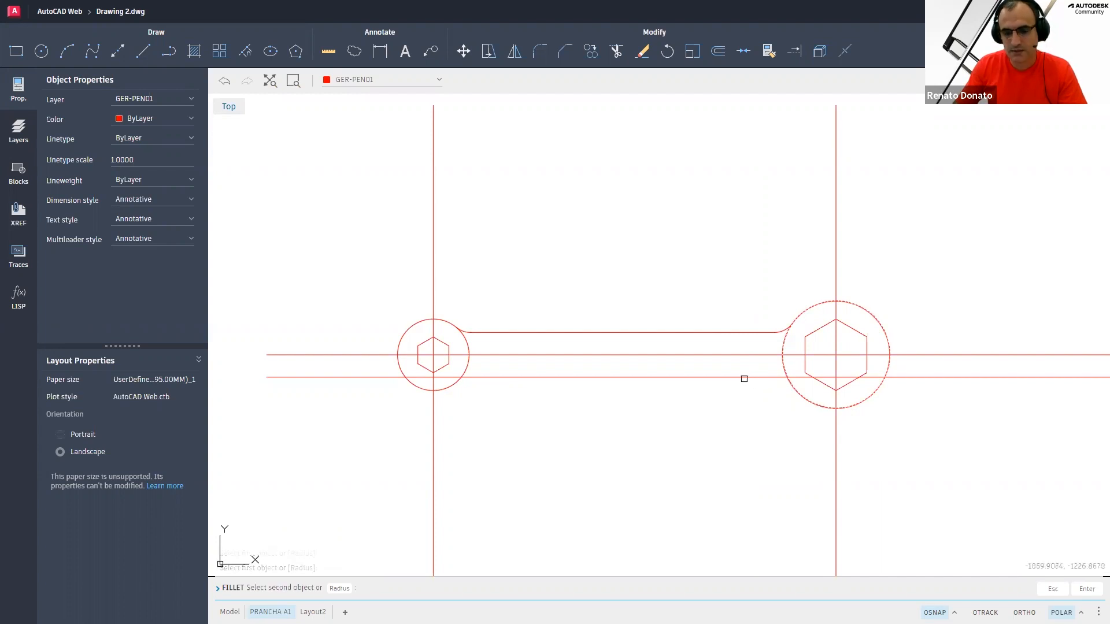
left_click(744, 378)
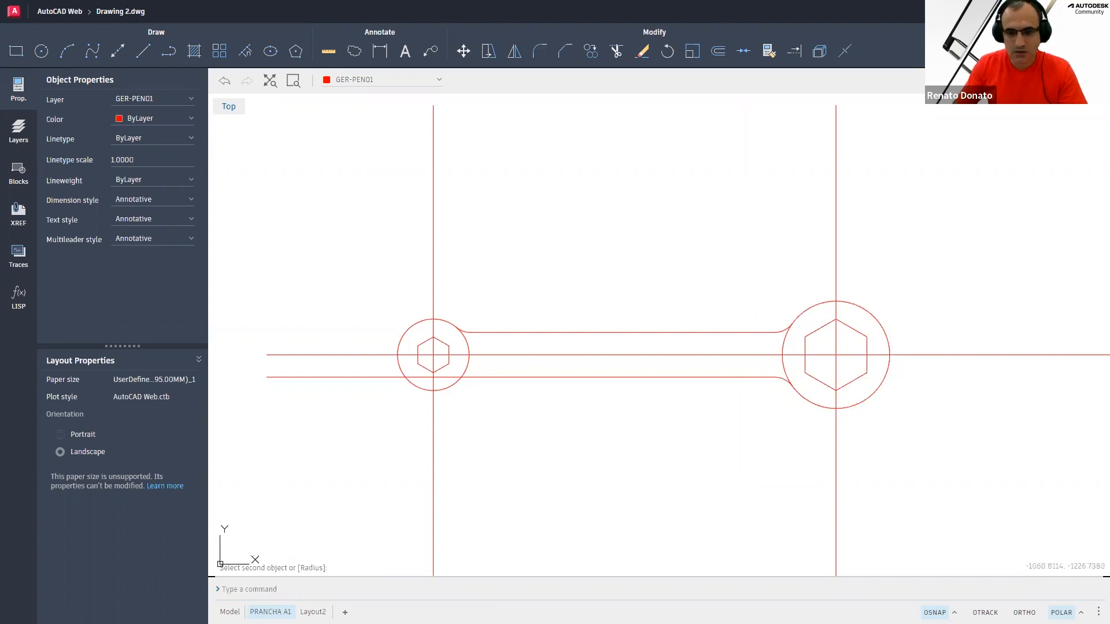
Fillet the lower offset line with the left circle at radius 5
left_click(739, 378)
key("Return")
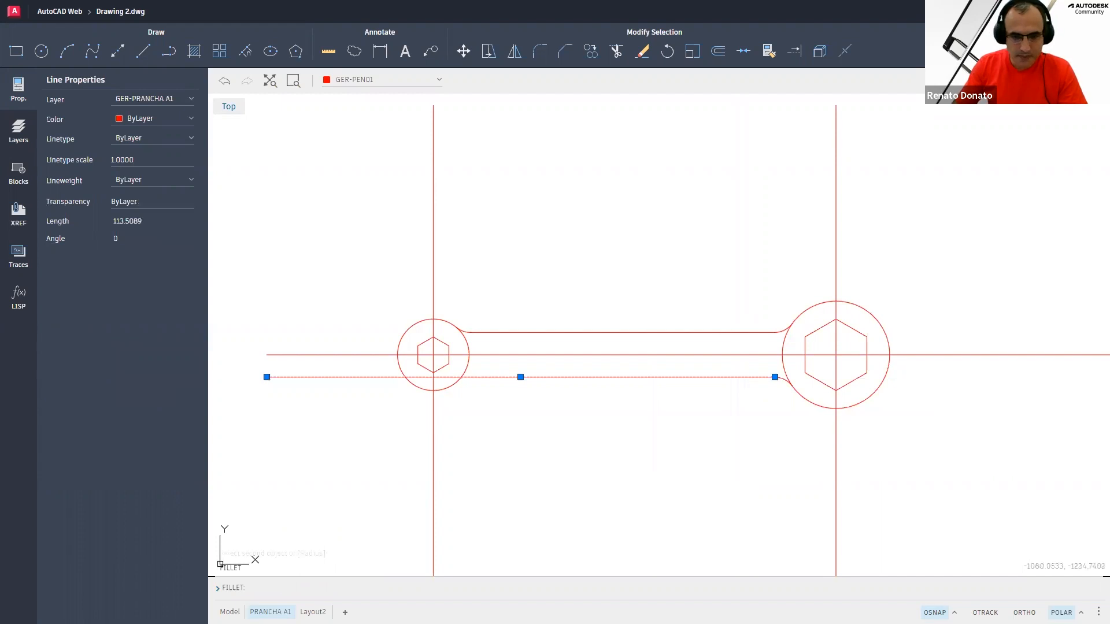
left_click(477, 377)
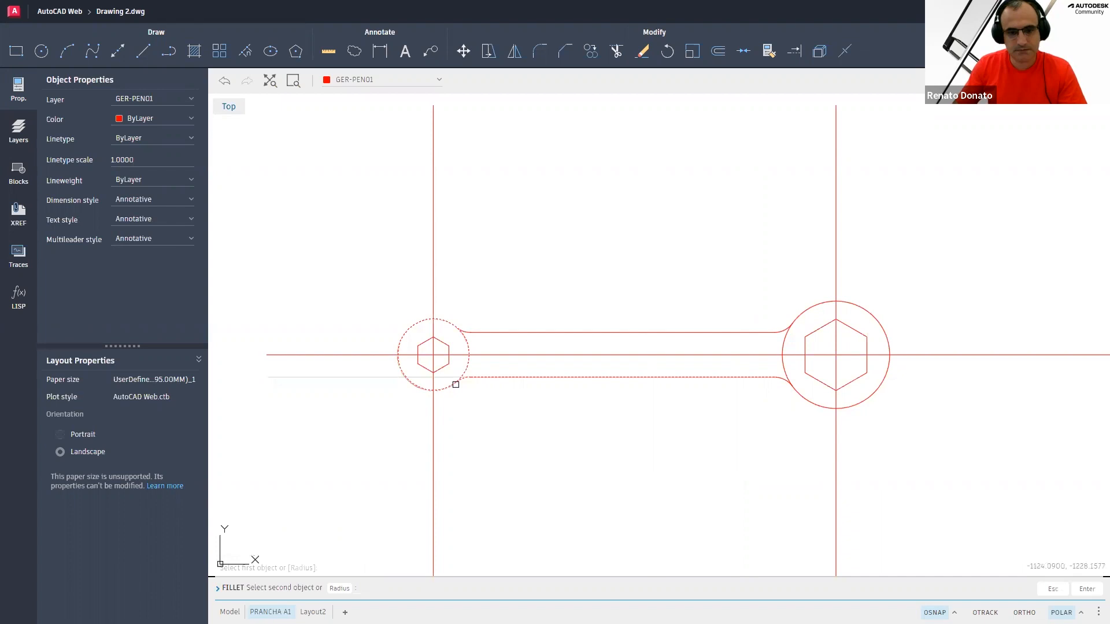
left_click(455, 385)
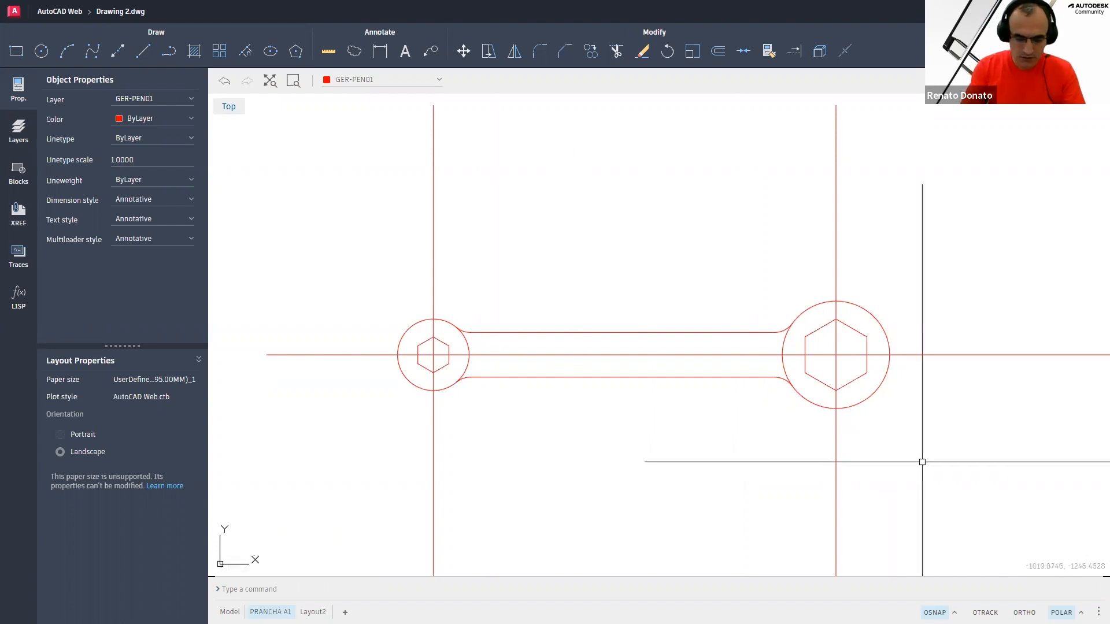
Trim the arcs of both circles lying between the two fillet-joined handle lines
type("tr")
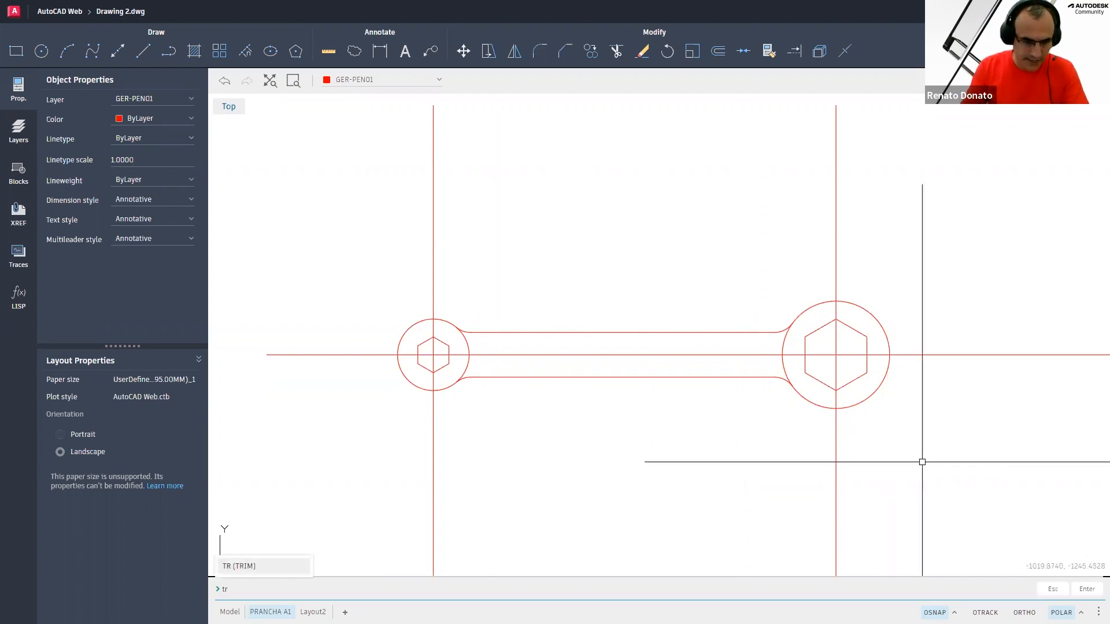
key("Return")
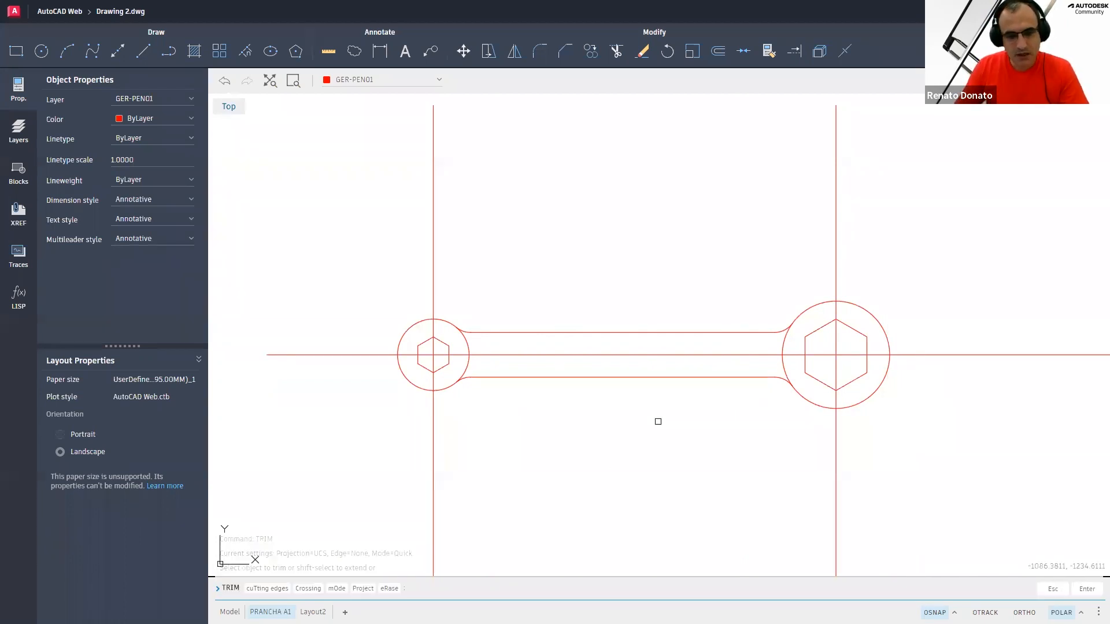
left_click(467, 347)
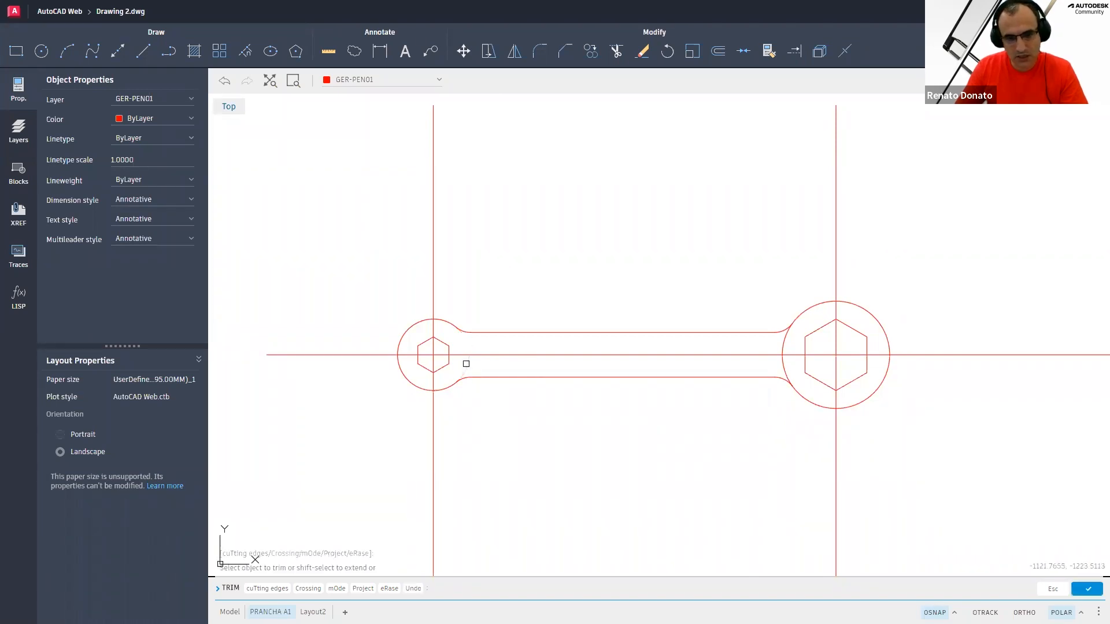
left_click(782, 367)
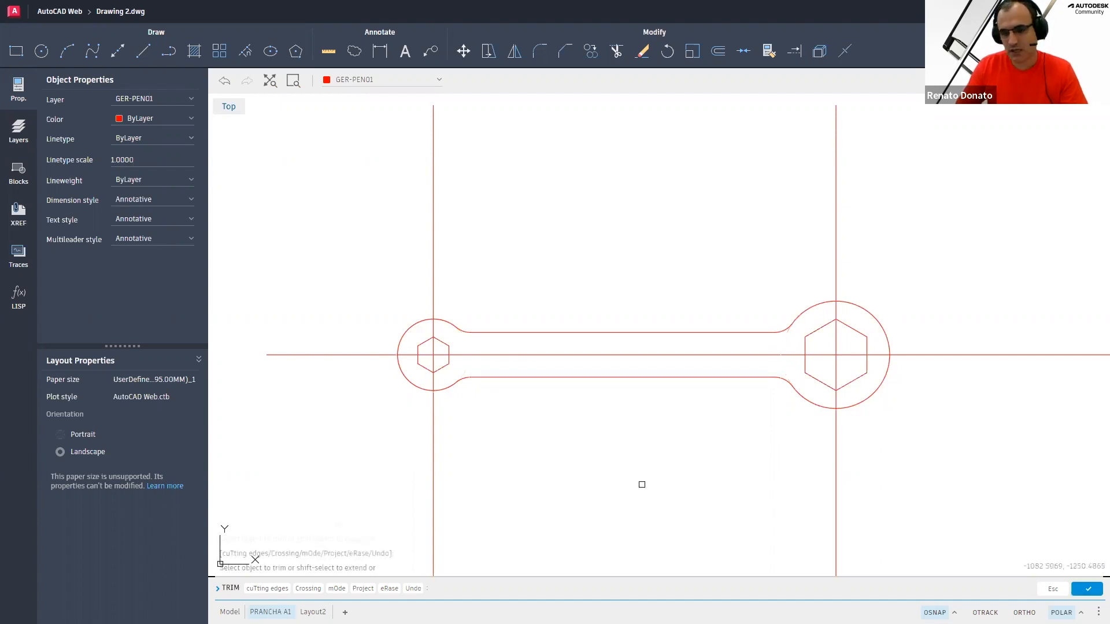
key("Return")
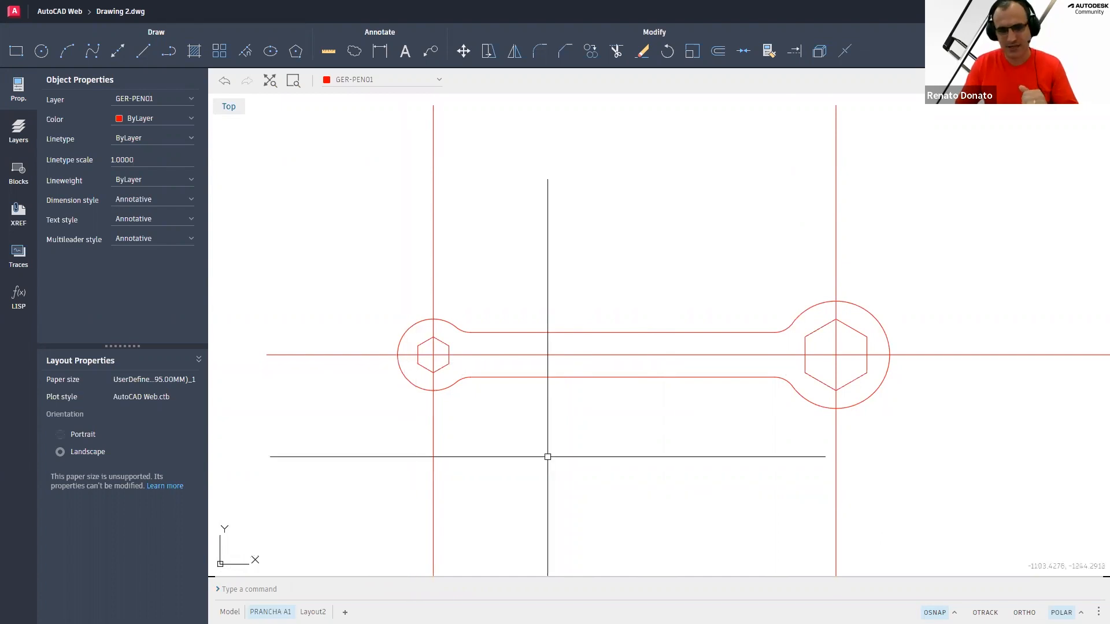
scroll(547, 456, "up", 2)
scroll(547, 456, "down", 2)
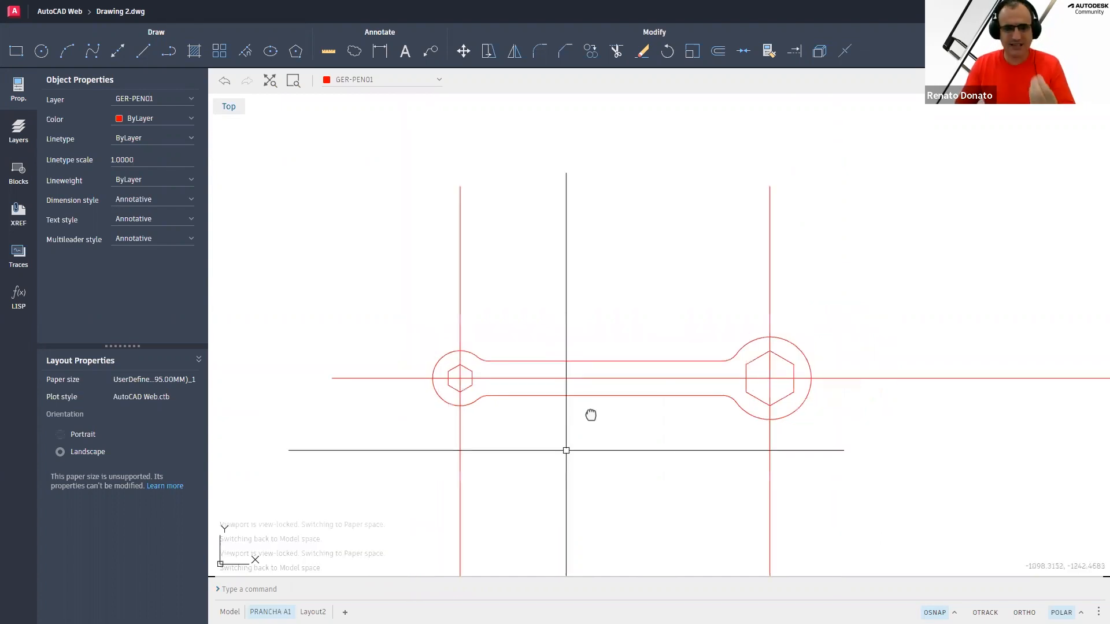
middle_click_drag(599, 396, 596, 404)
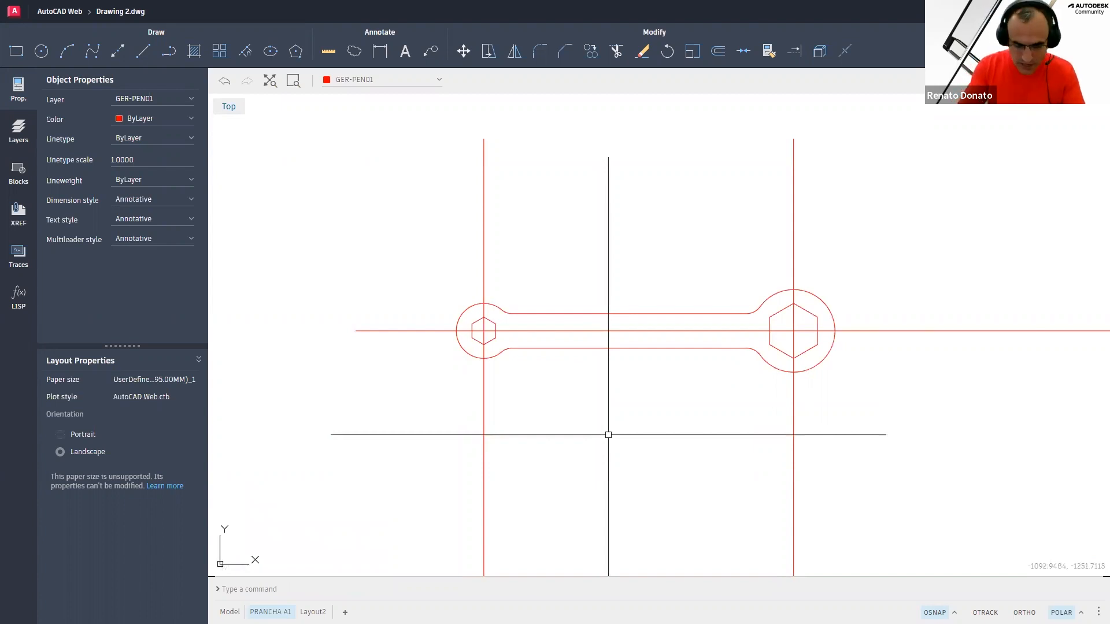
type("c")
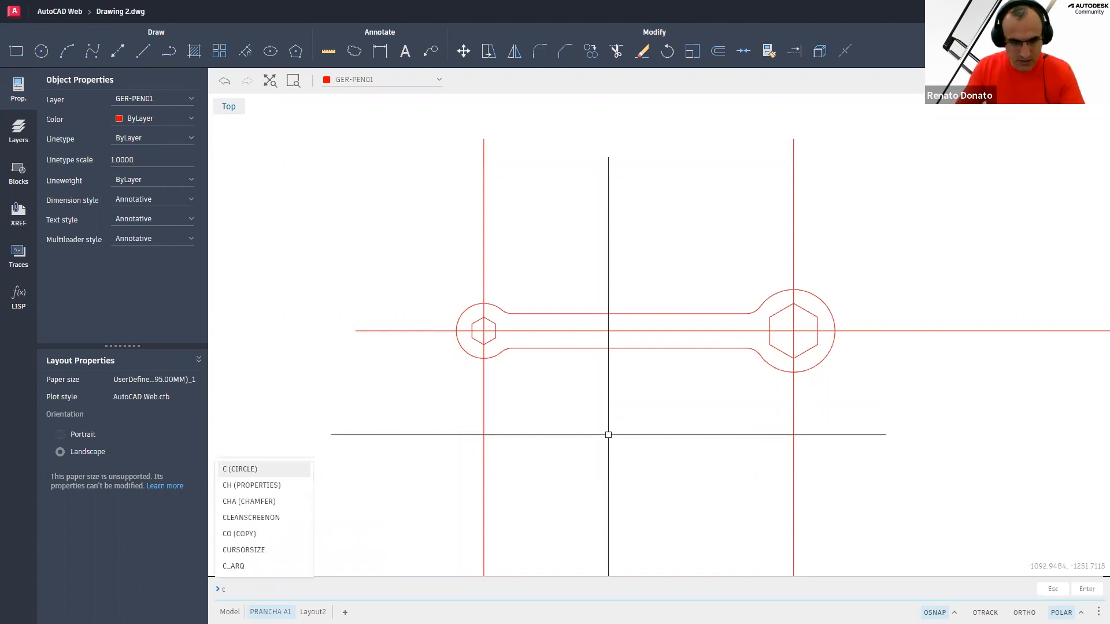
key("Return")
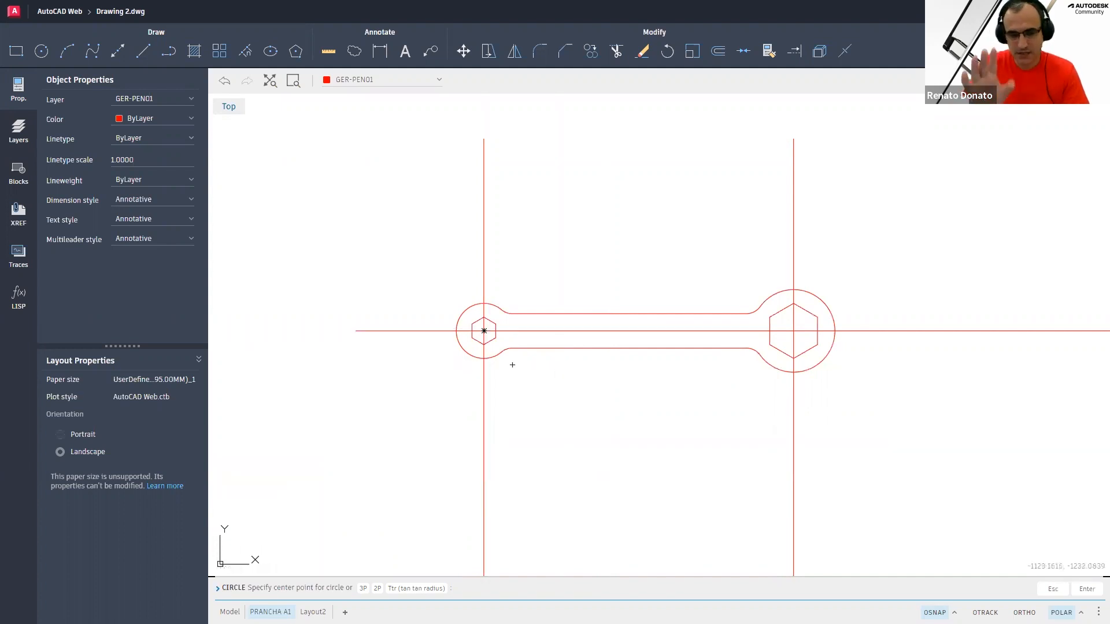
key("Escape")
key("Escape")
key("Escape")
key("Escape")
type("o")
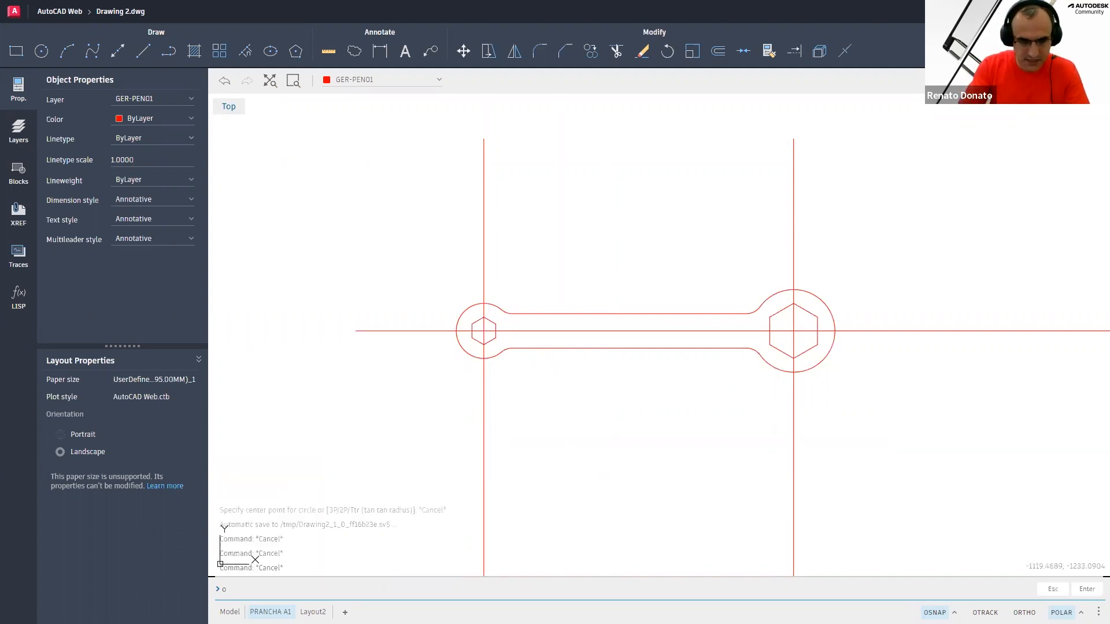
key("Return")
key("Escape")
key("Escape")
key("Escape")
key("Escape")
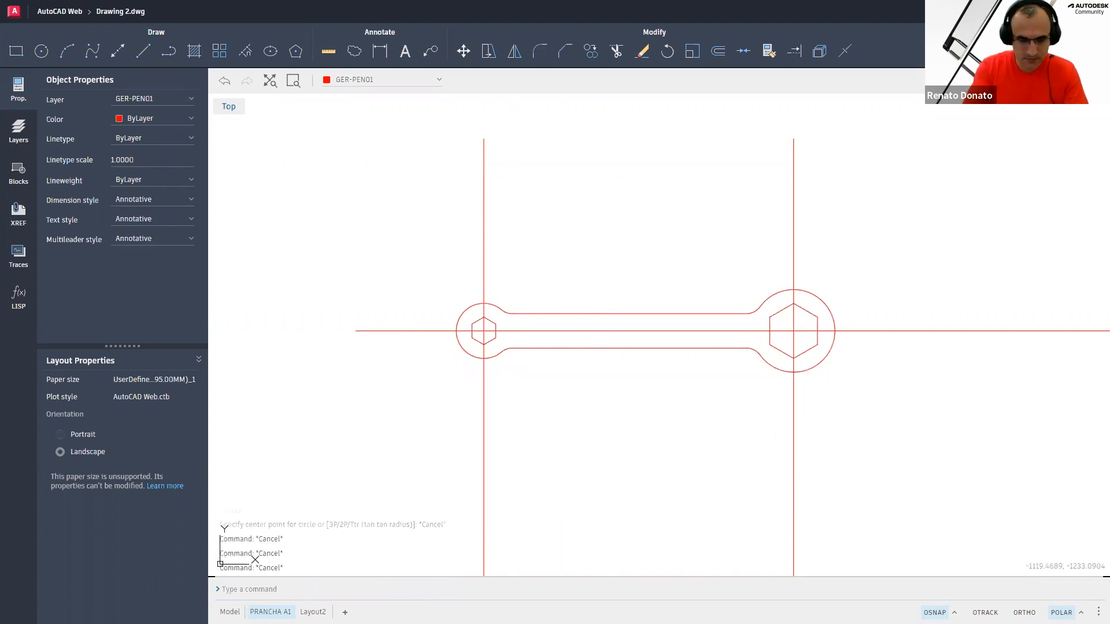
Offset the left and right circles outward by 5 with the Offset command
type("o")
key("Return")
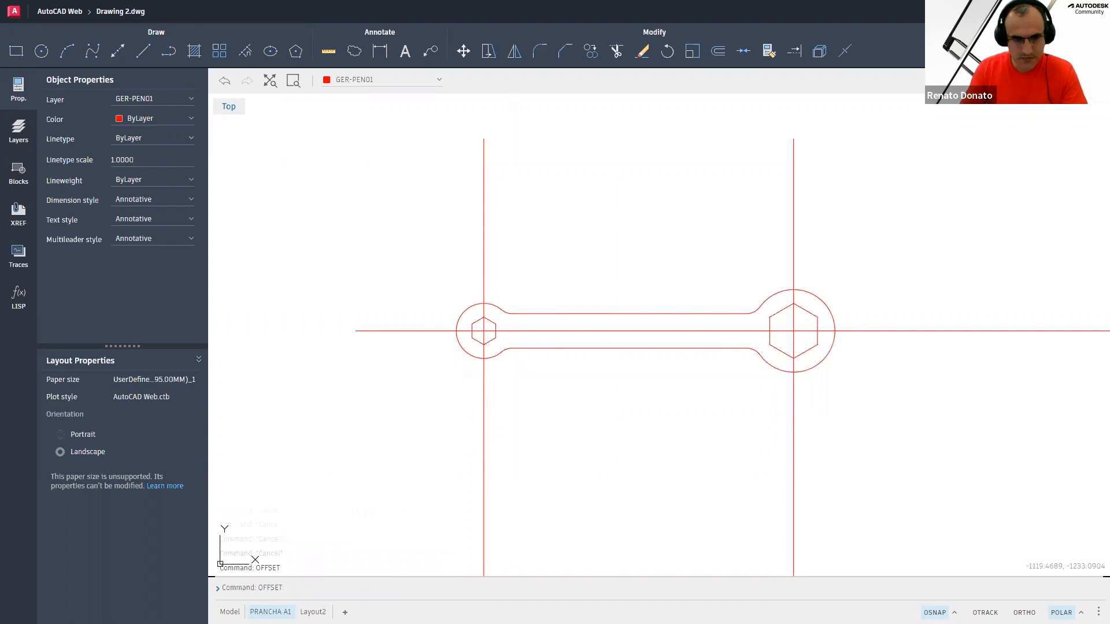
type("5")
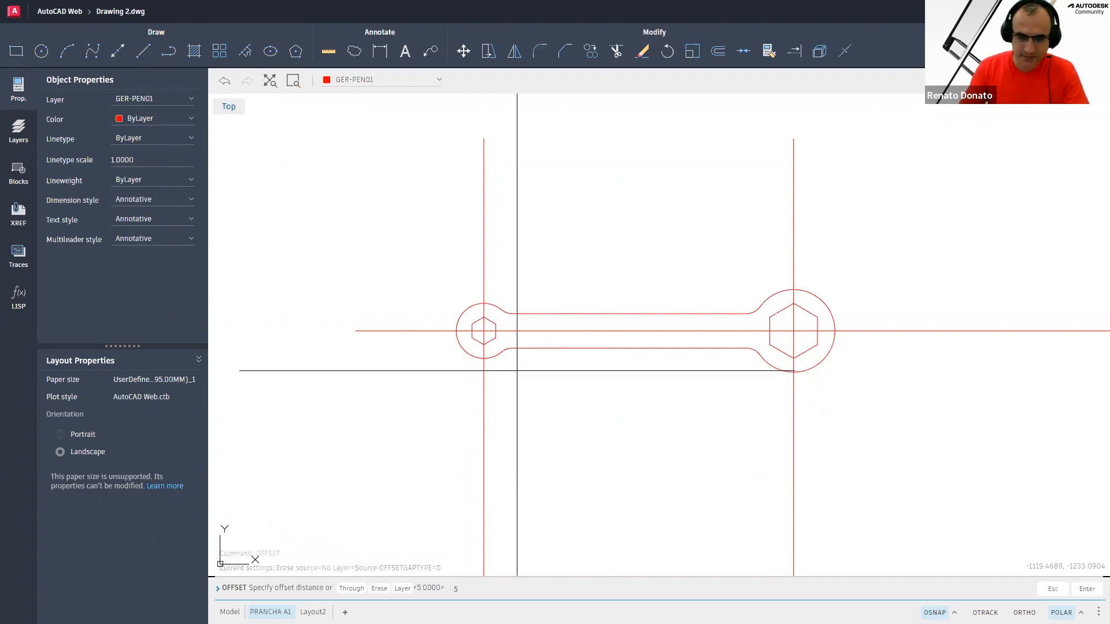
key("Return")
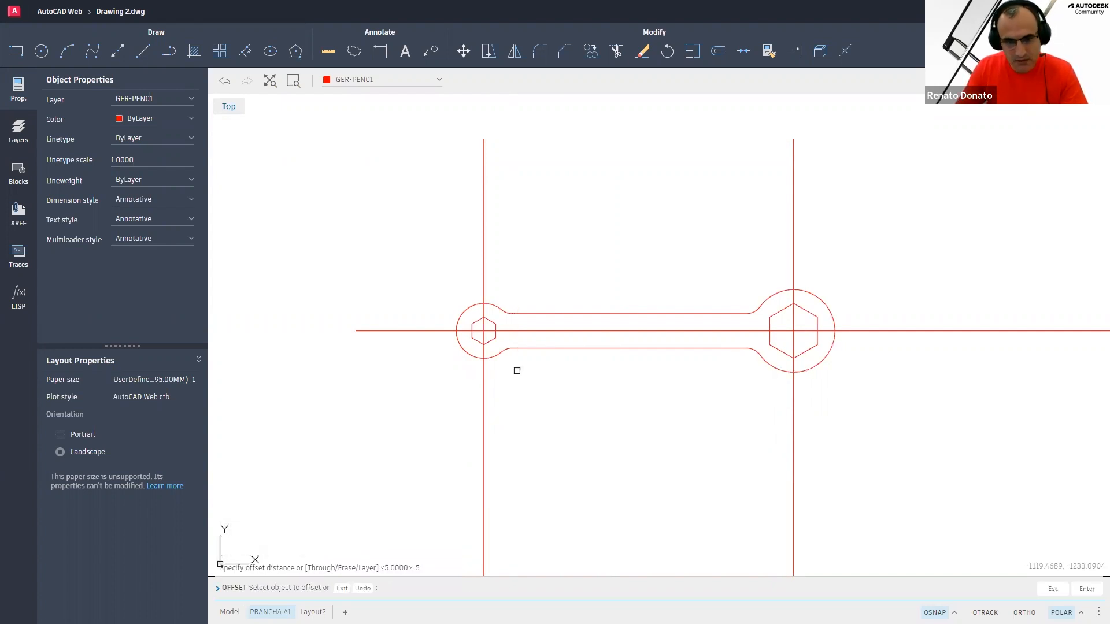
left_click(463, 308)
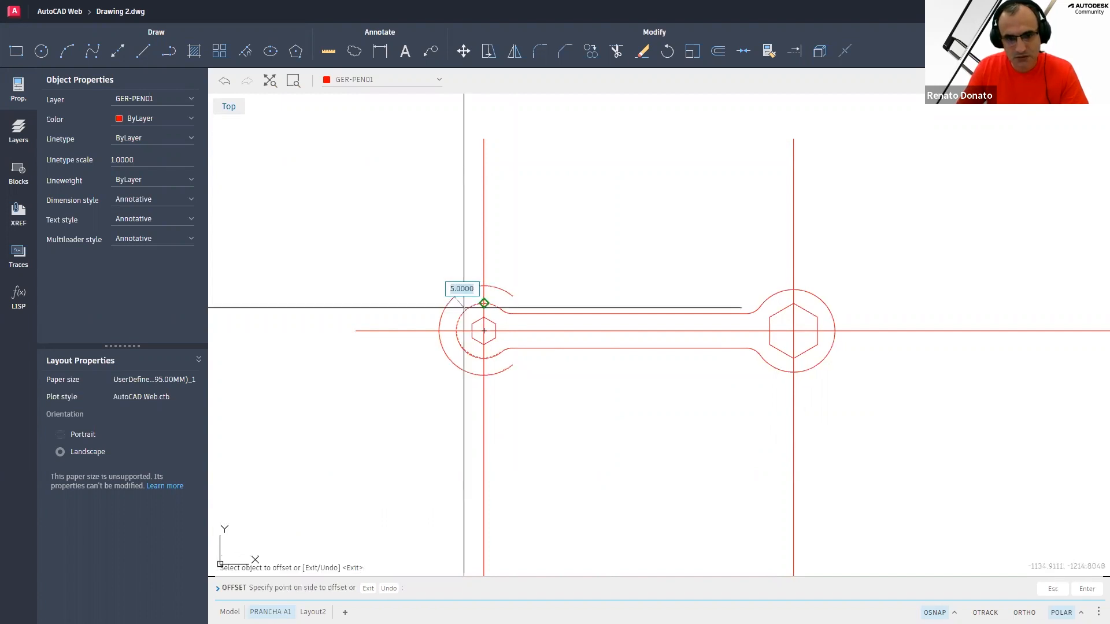
left_click(413, 300)
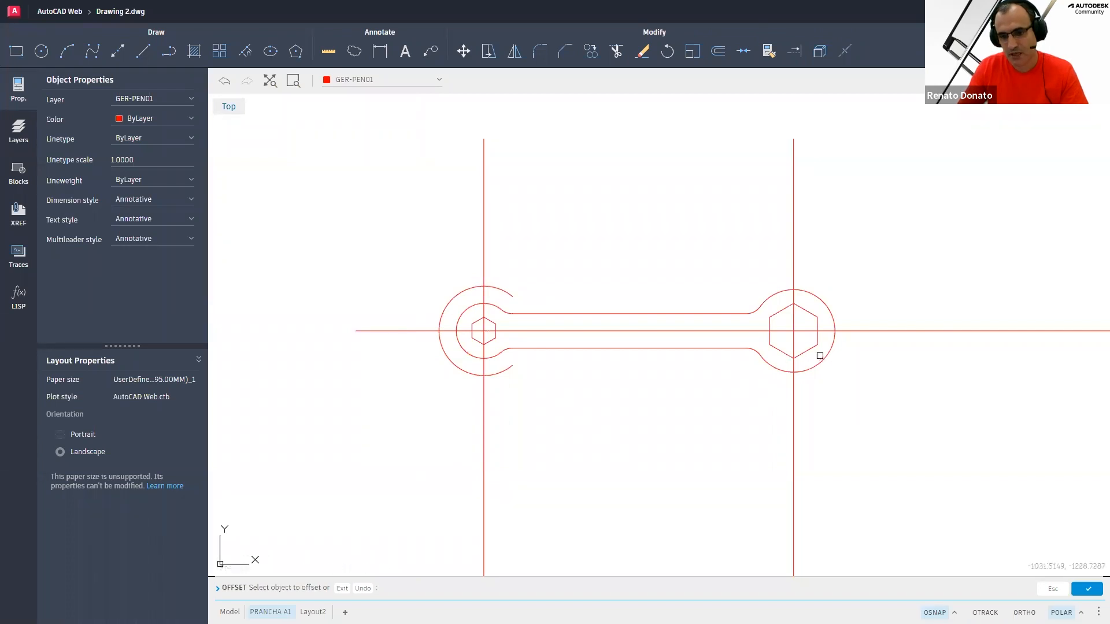
left_click(822, 365)
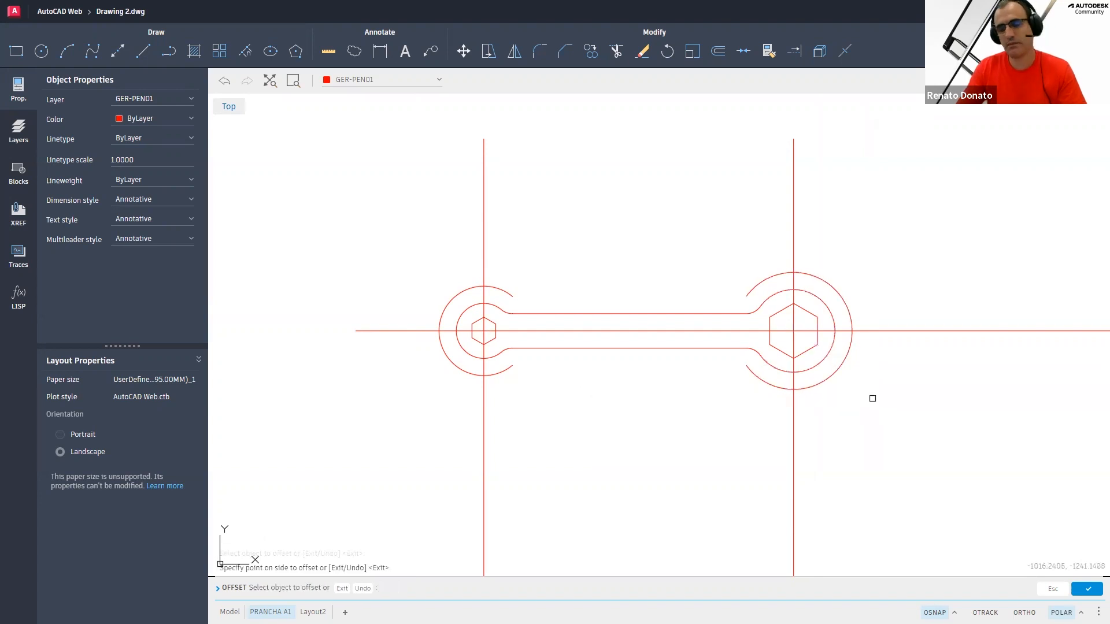
key("Escape")
key("Escape")
key("Escape")
key("Escape")
key("Escape")
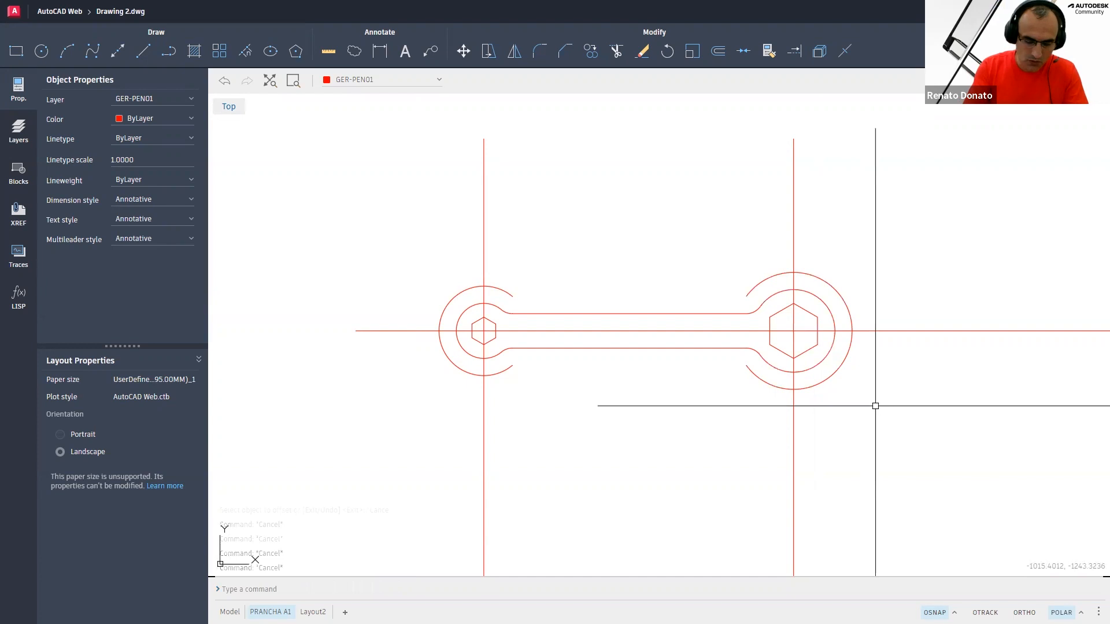
Trim the center lines where they extend beyond the outer offset circles
type("tr")
key("Return")
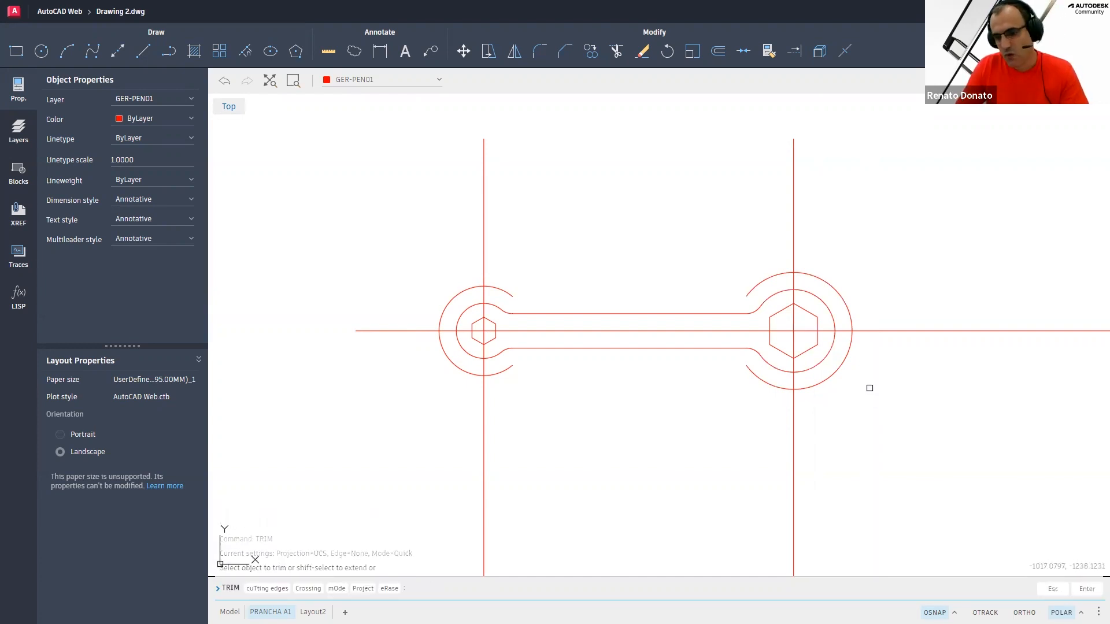
left_click(884, 402)
mouse_move(895, 392)
left_mouse_down()
mouse_move(899, 251)
mouse_move(884, 219)
mouse_move(838, 210)
mouse_move(437, 212)
mouse_move(391, 321)
mouse_move(495, 444)
mouse_move(835, 419)
mouse_move(891, 384)
mouse_move(883, 396)
left_mouse_up()
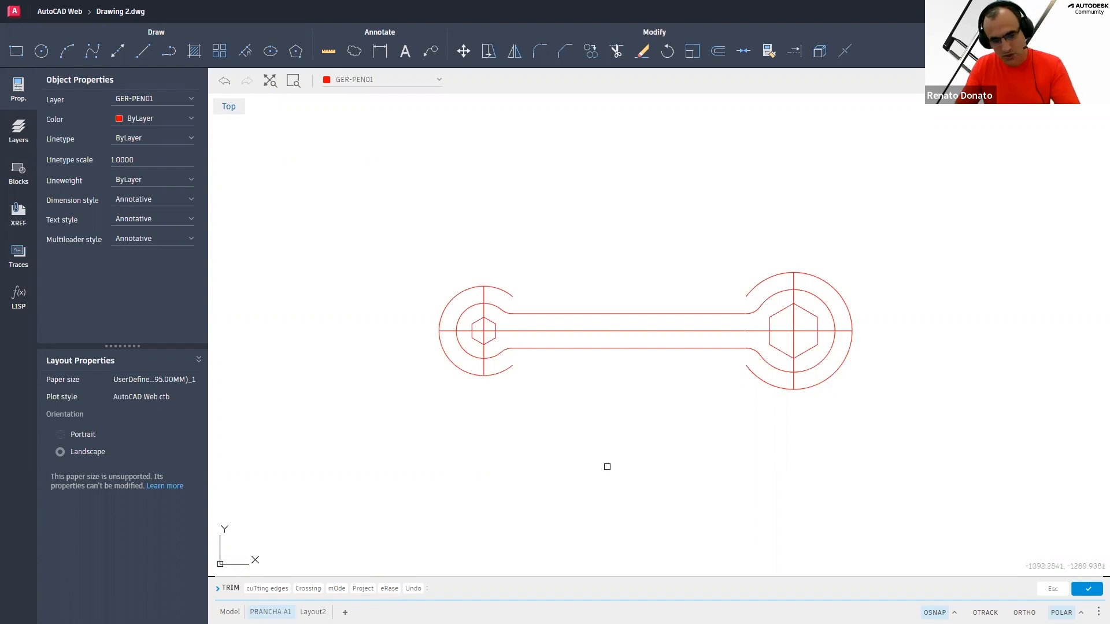
Use Trim's erase option to delete both outer offset circles
type("r")
key("Return")
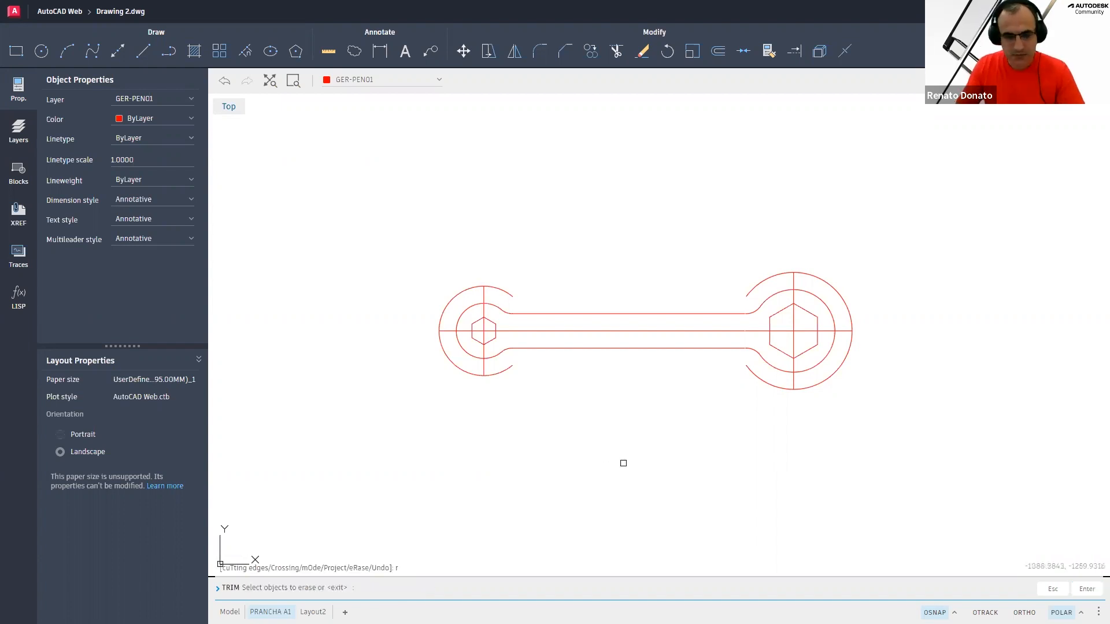
left_click(840, 365)
left_click(466, 370)
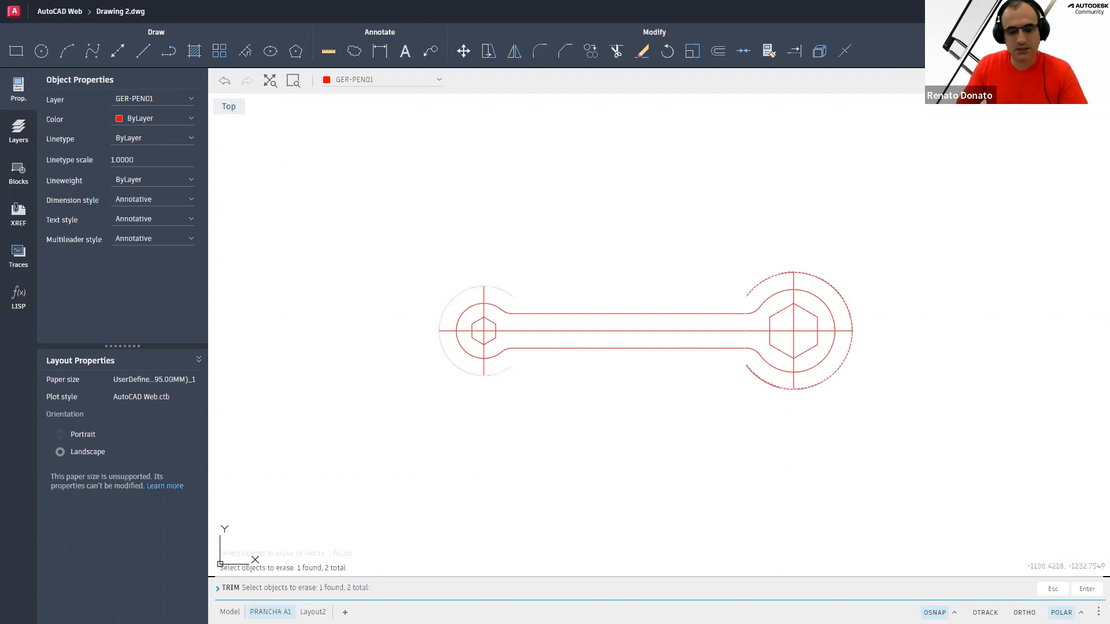
key("Return")
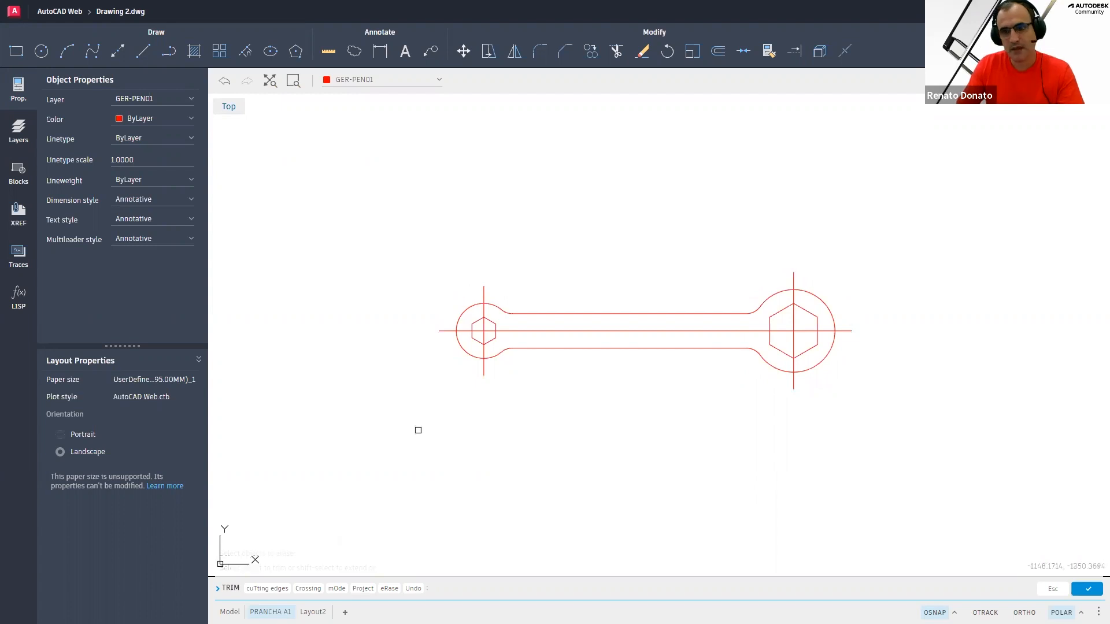
key("Escape")
key("Escape")
key("Escape")
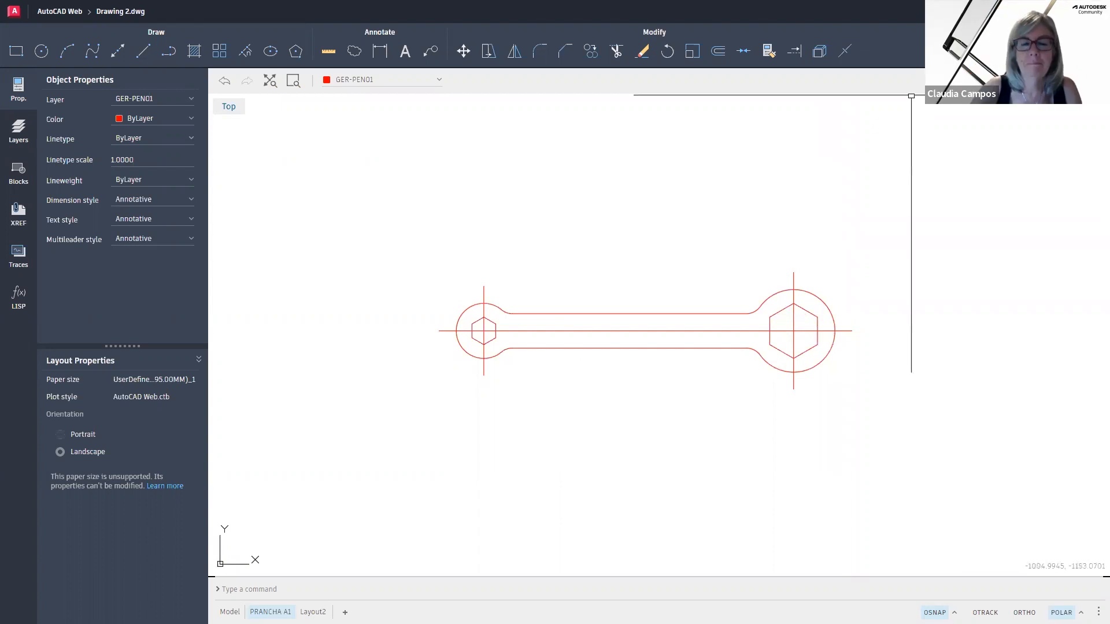
Save the drawing under the name AutoCAD Web - DESENHO 1
left_click(948, 12)
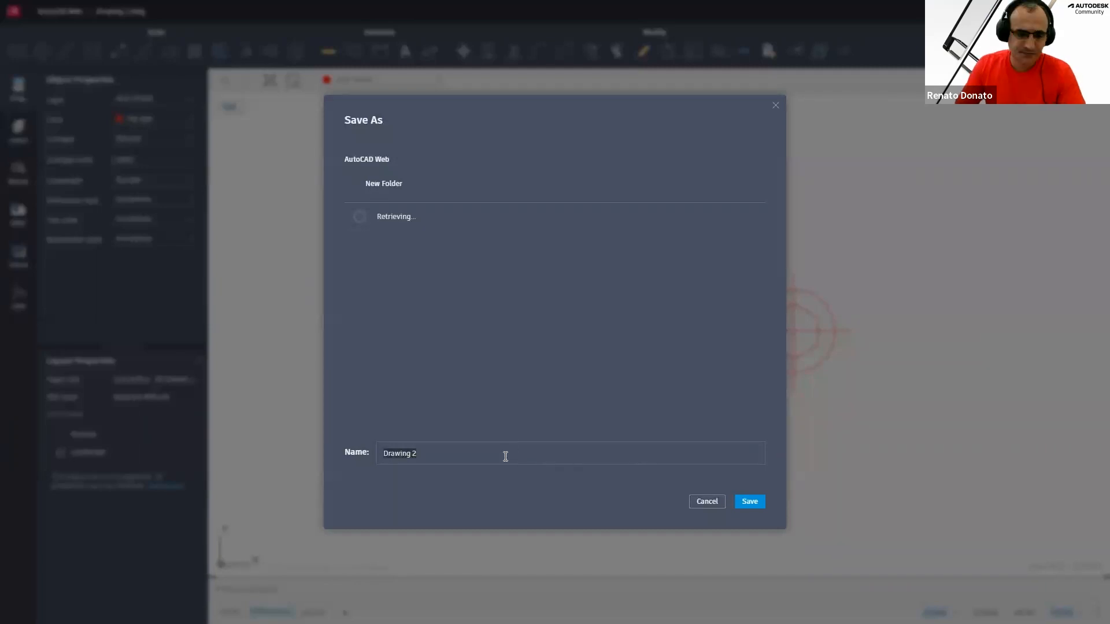
left_click(503, 456)
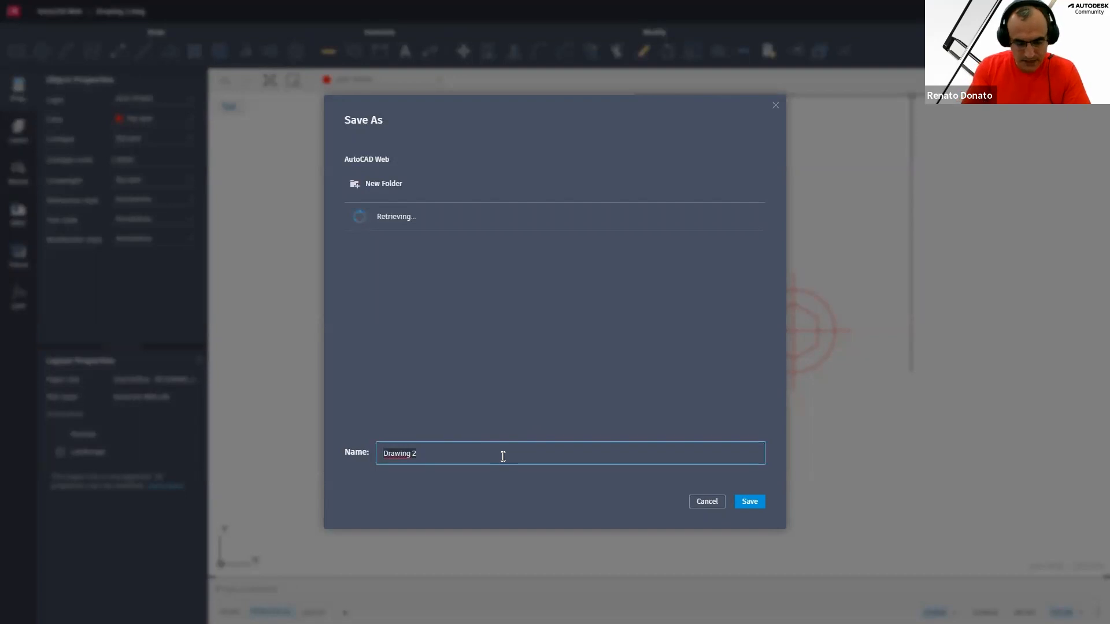
key("ctrl+a")
type("a")
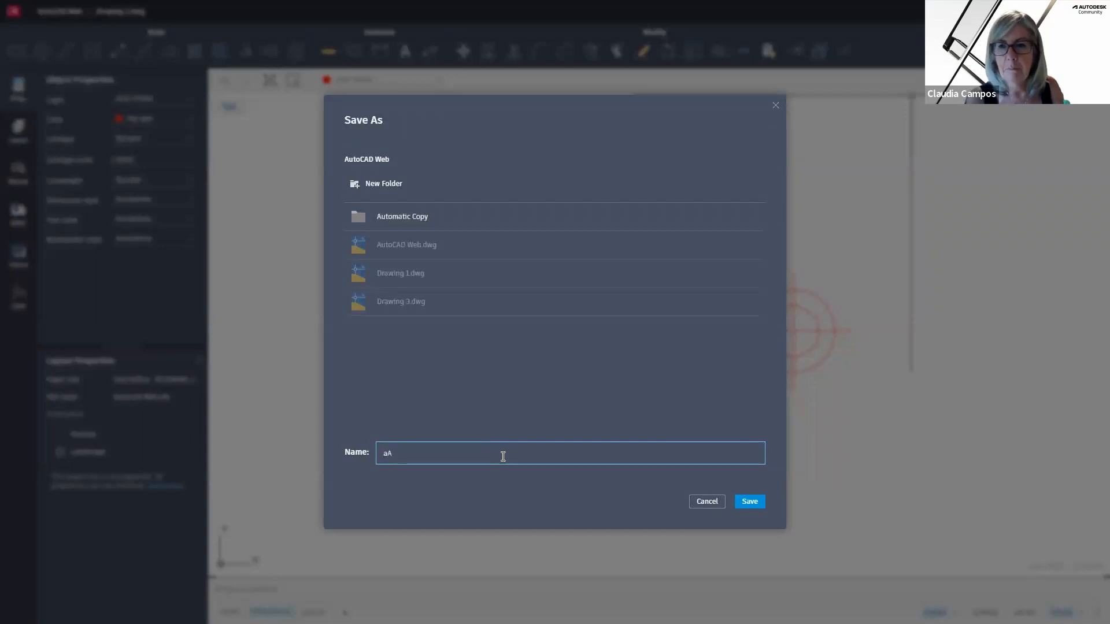
key("BackSpace")
key("BackSpace")
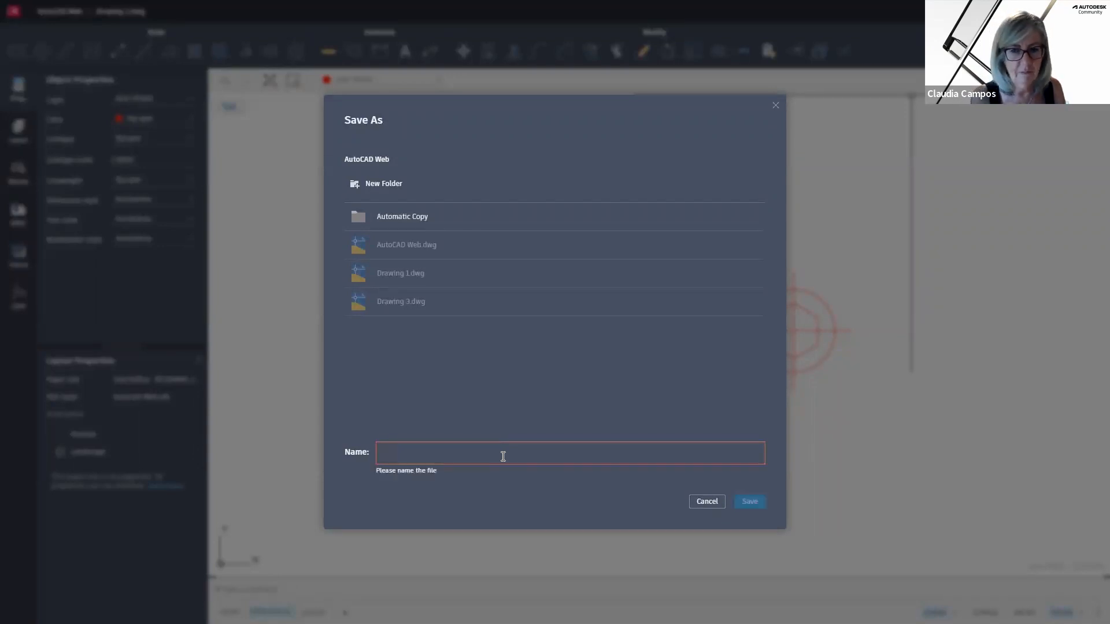
type("a")
key("BackSpace")
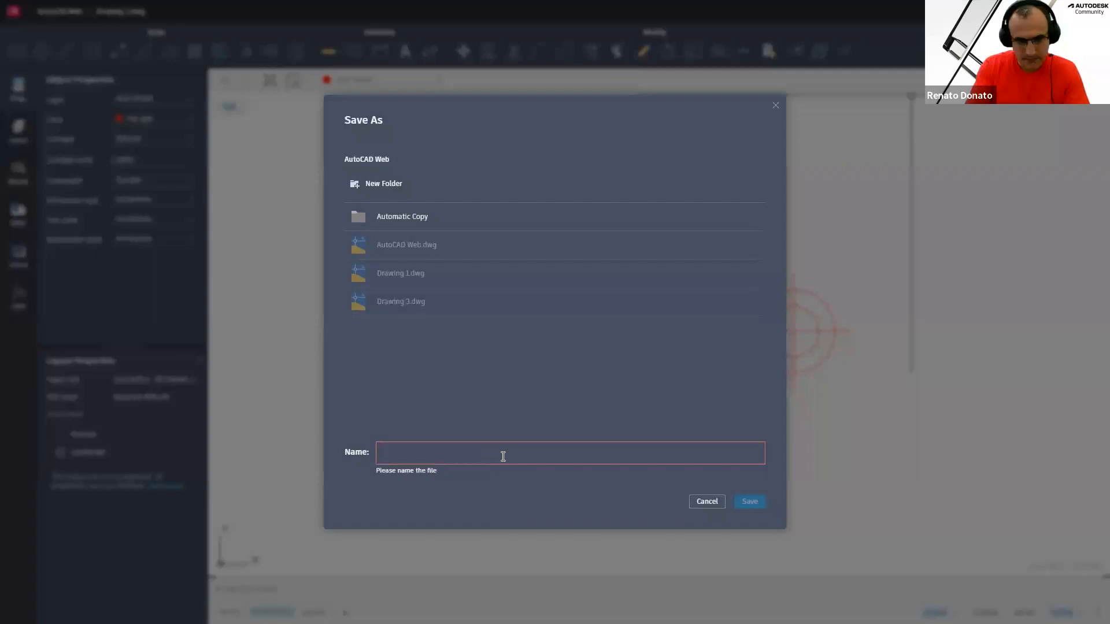
type("a")
key("BackSpace")
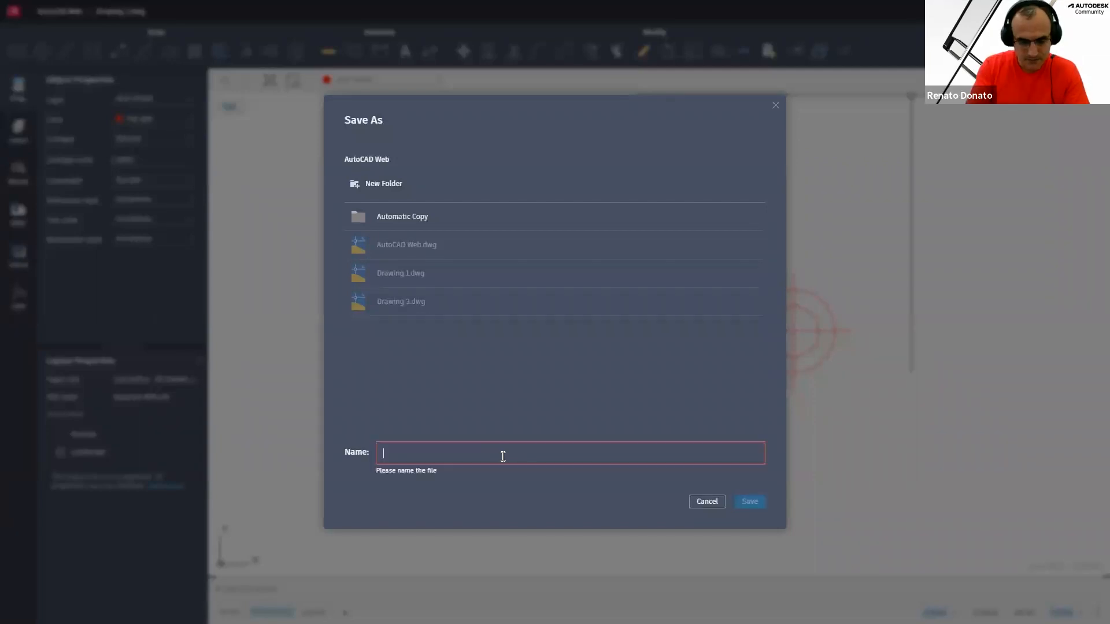
type("Auto")
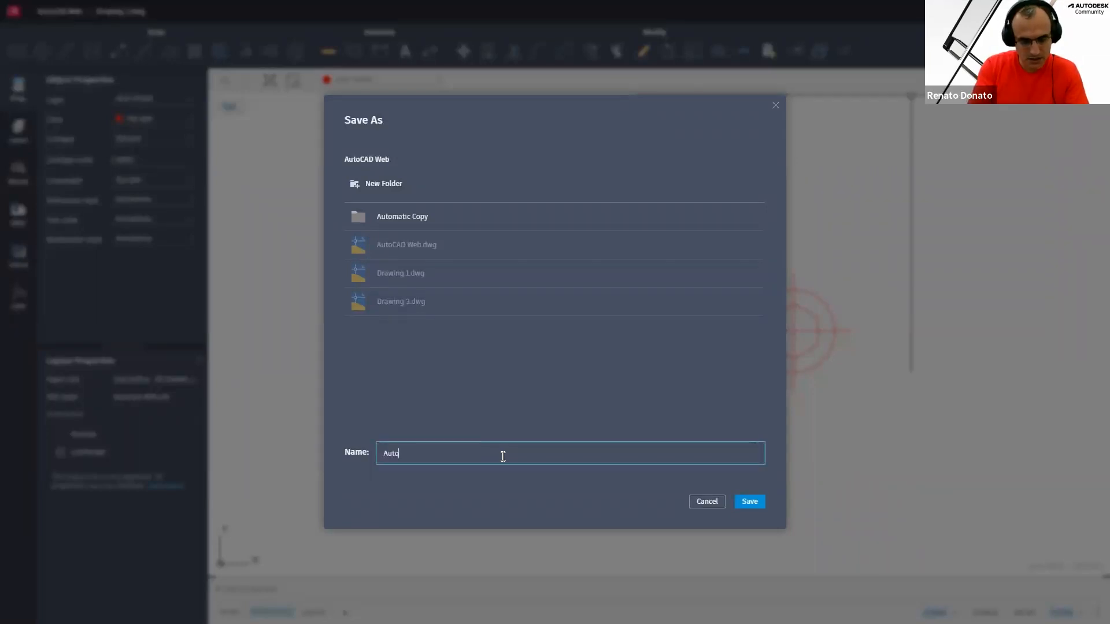
type("CAD We")
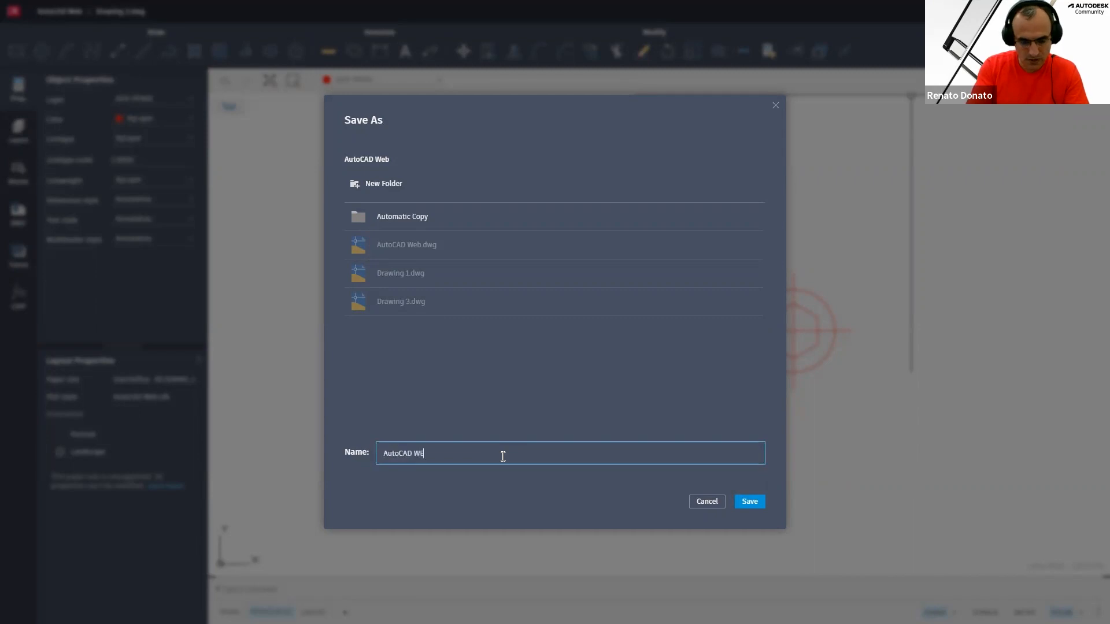
type("b")
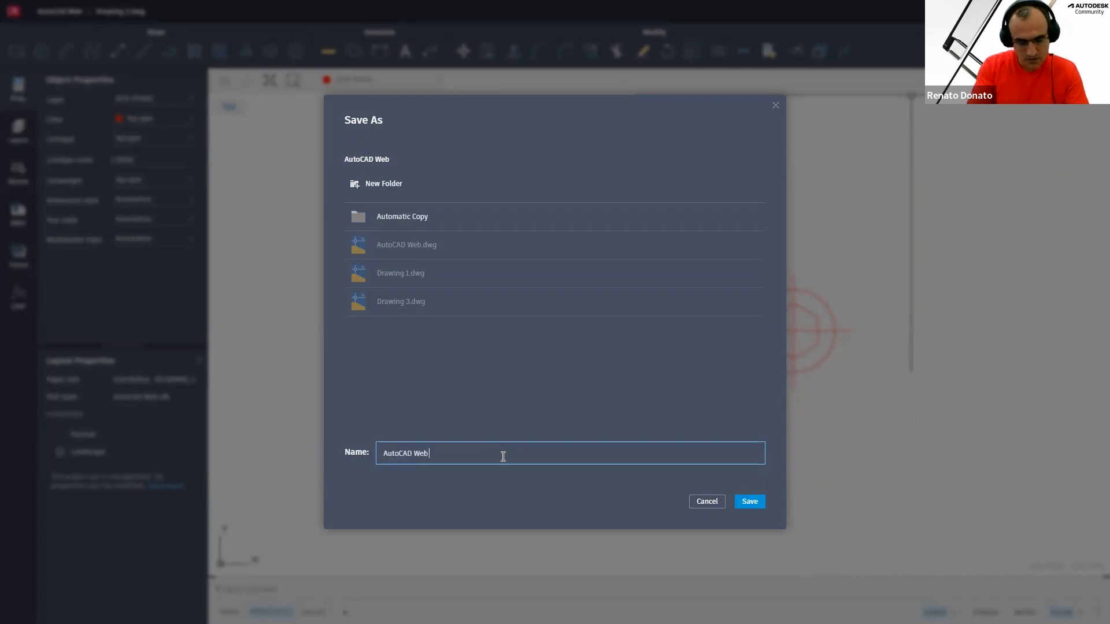
type(" - ")
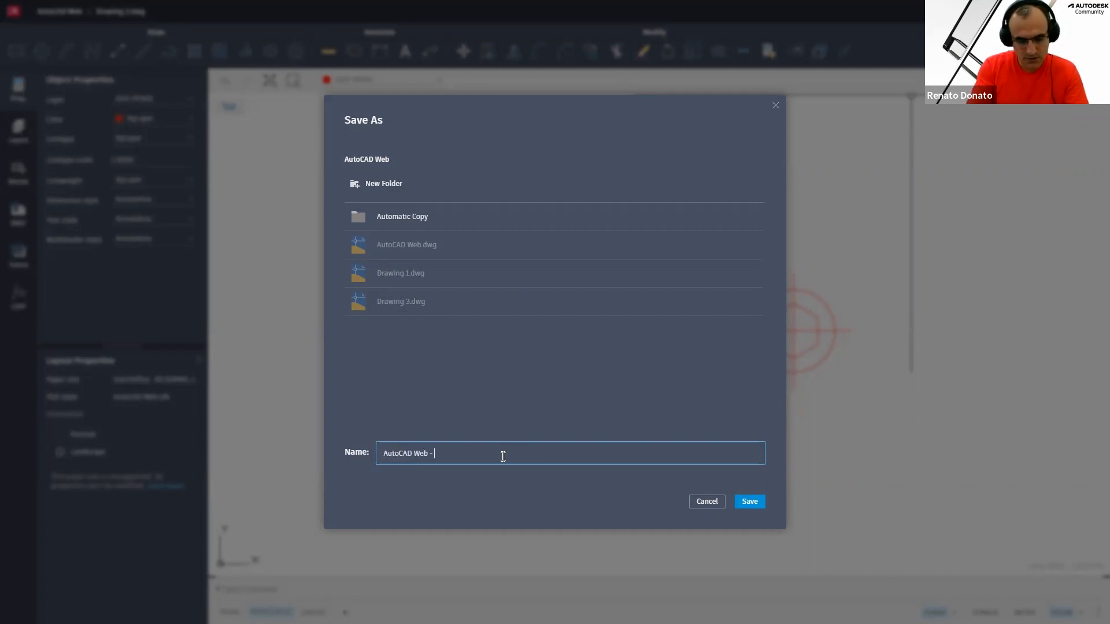
type("DESENHO 1")
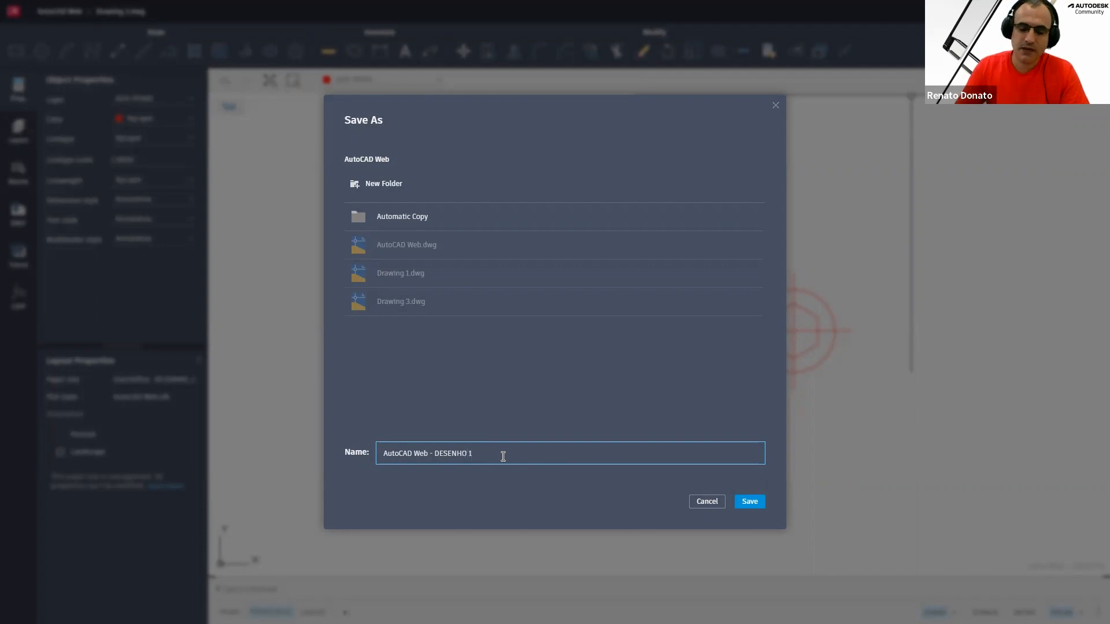
left_click(750, 503)
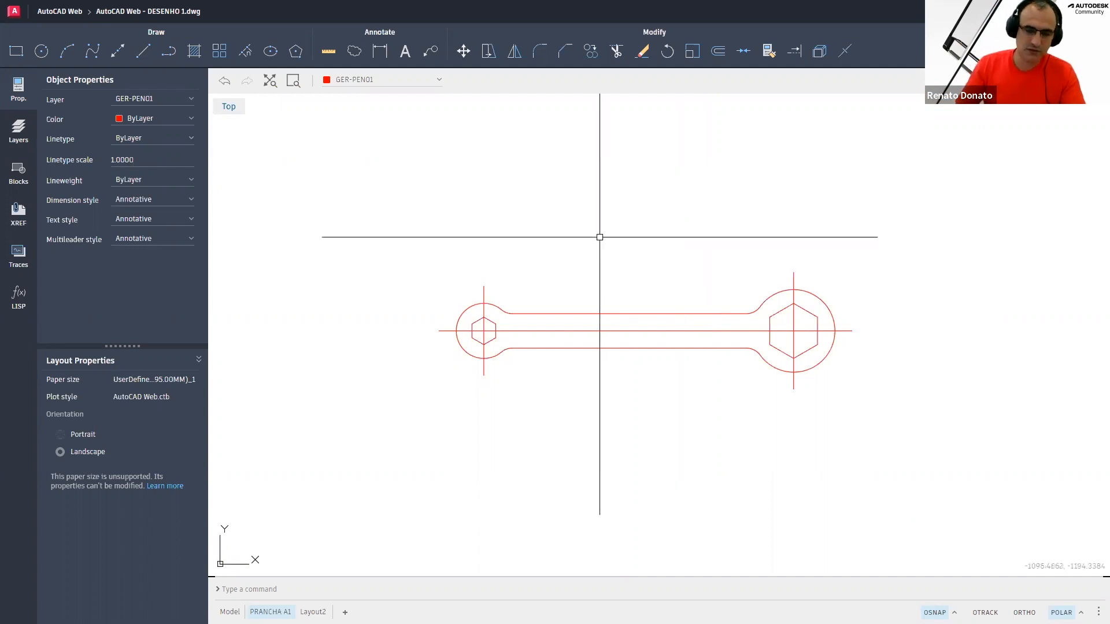
scroll(676, 361, "up", 2)
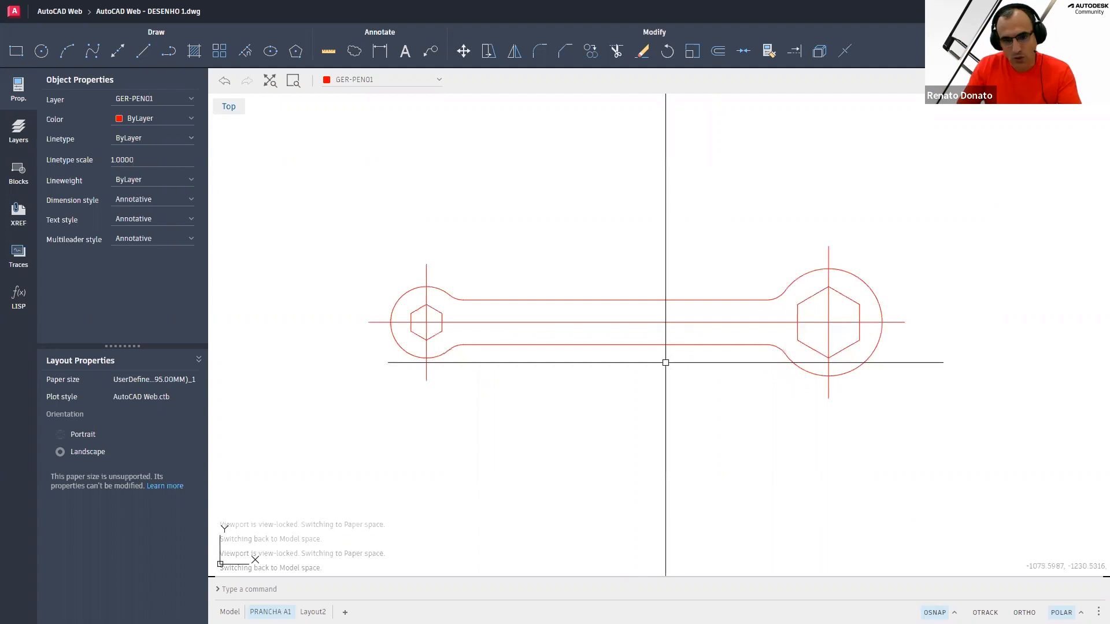
left_click(702, 333)
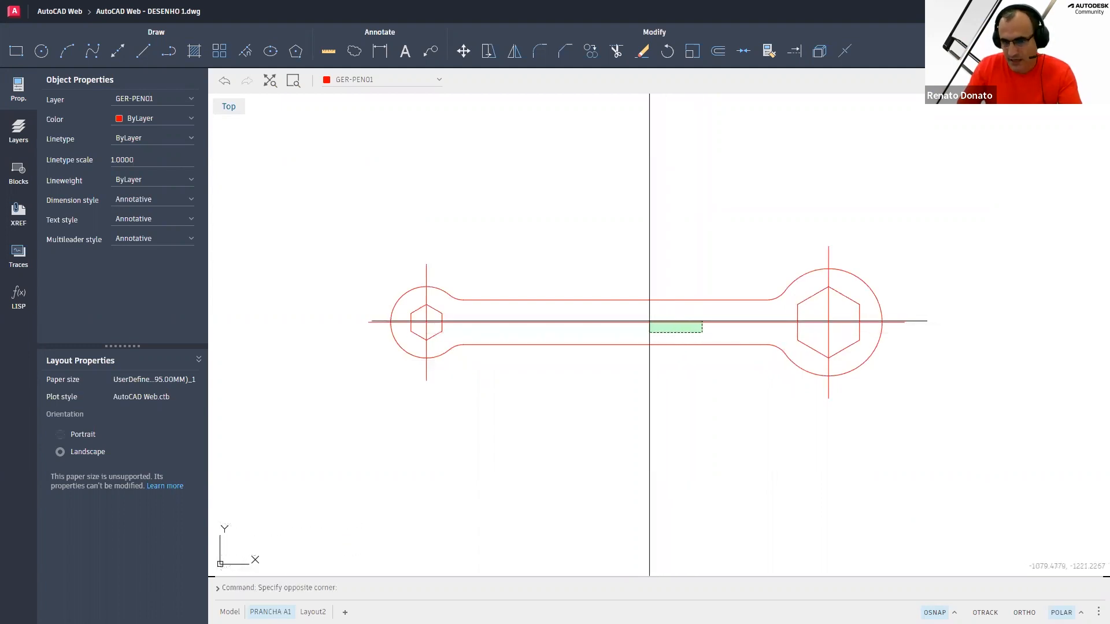
left_click(648, 322)
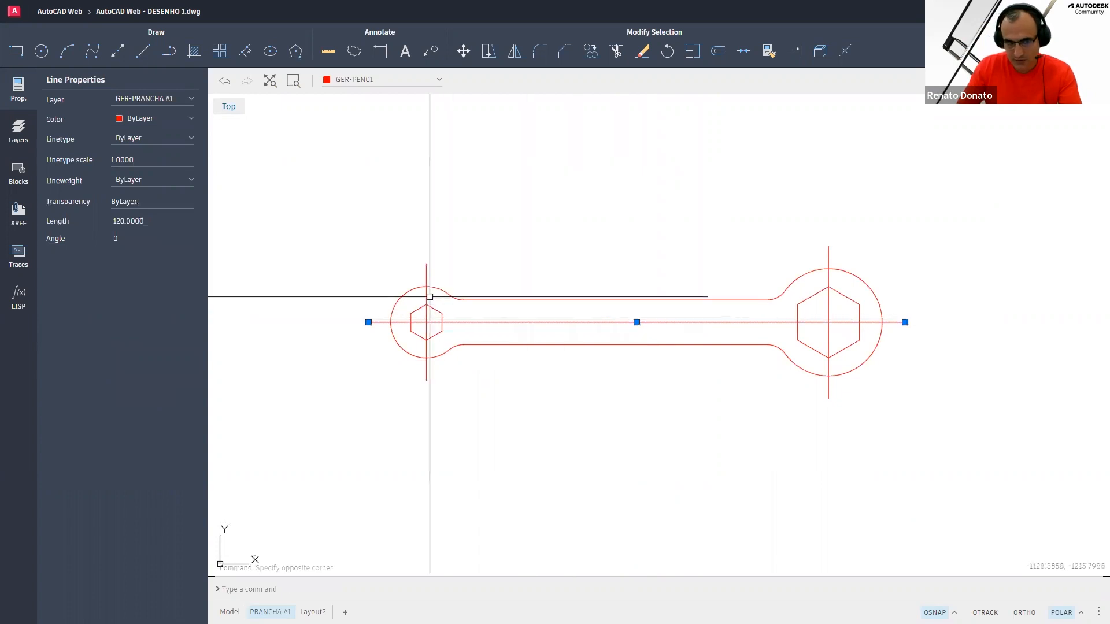
left_click(440, 272)
left_click(406, 272)
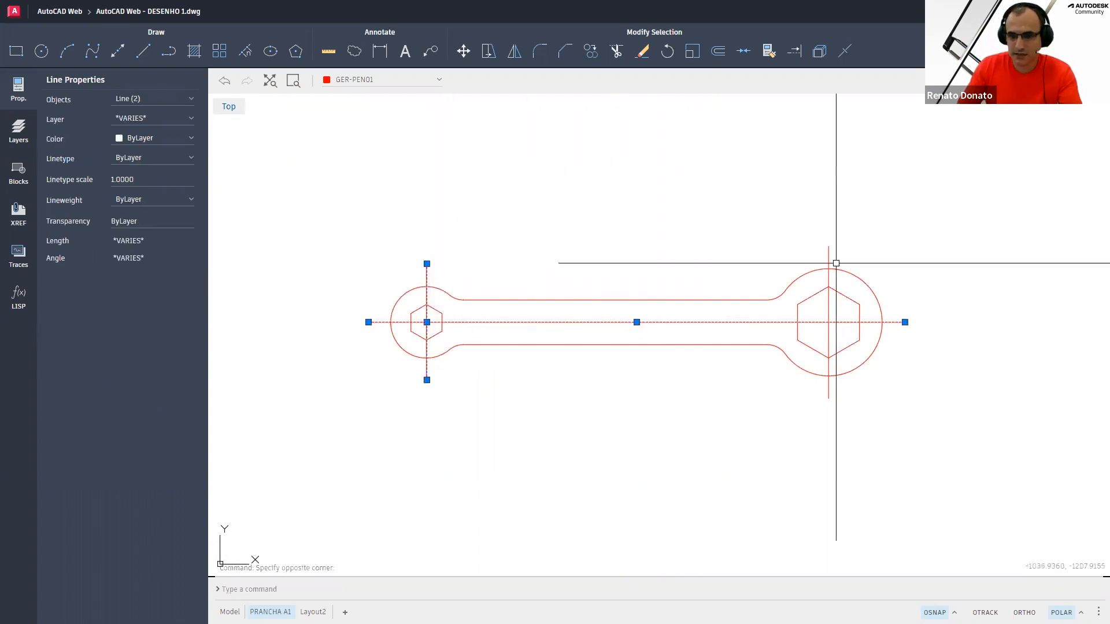
left_click(844, 251)
left_click(778, 252)
key("Escape")
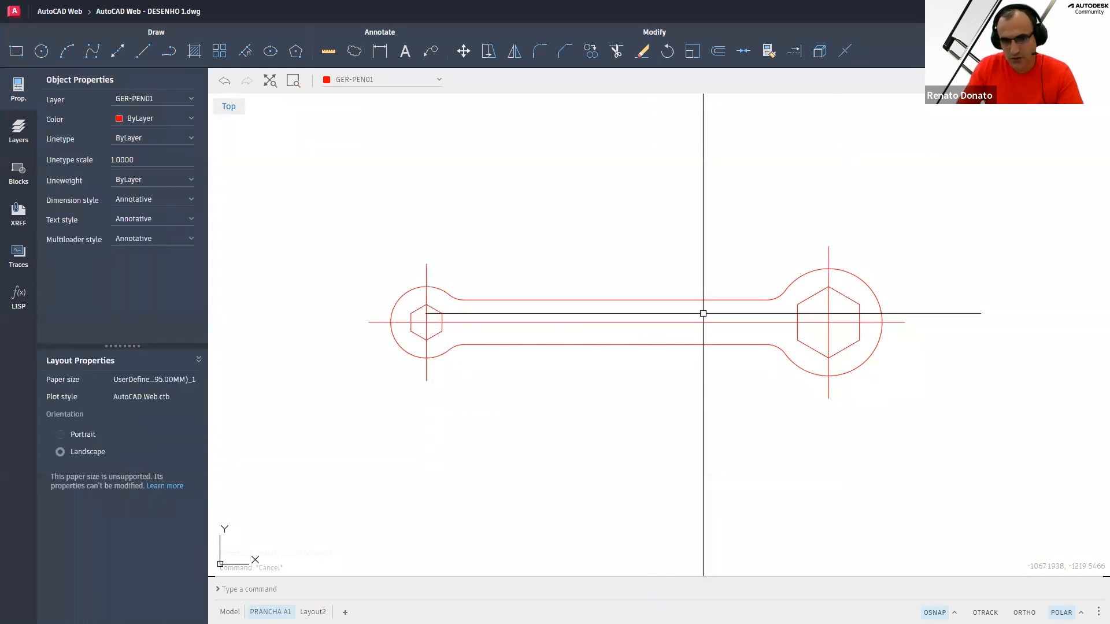
Select the horizontal center line and set its linetype to ACAD_ISO04W100
left_click(682, 314)
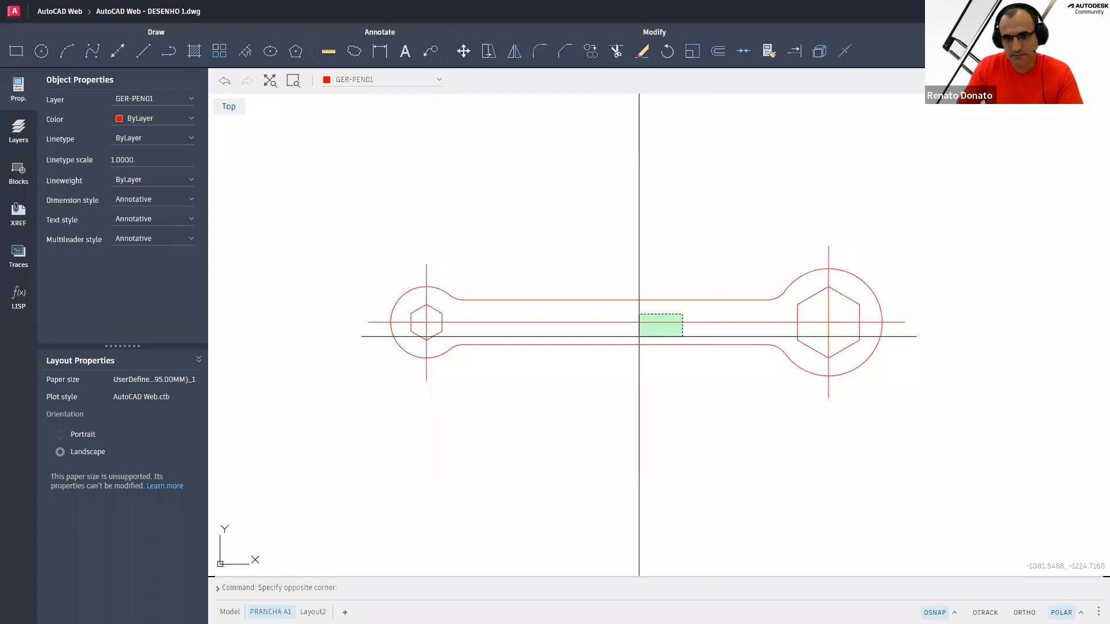
left_click(639, 337)
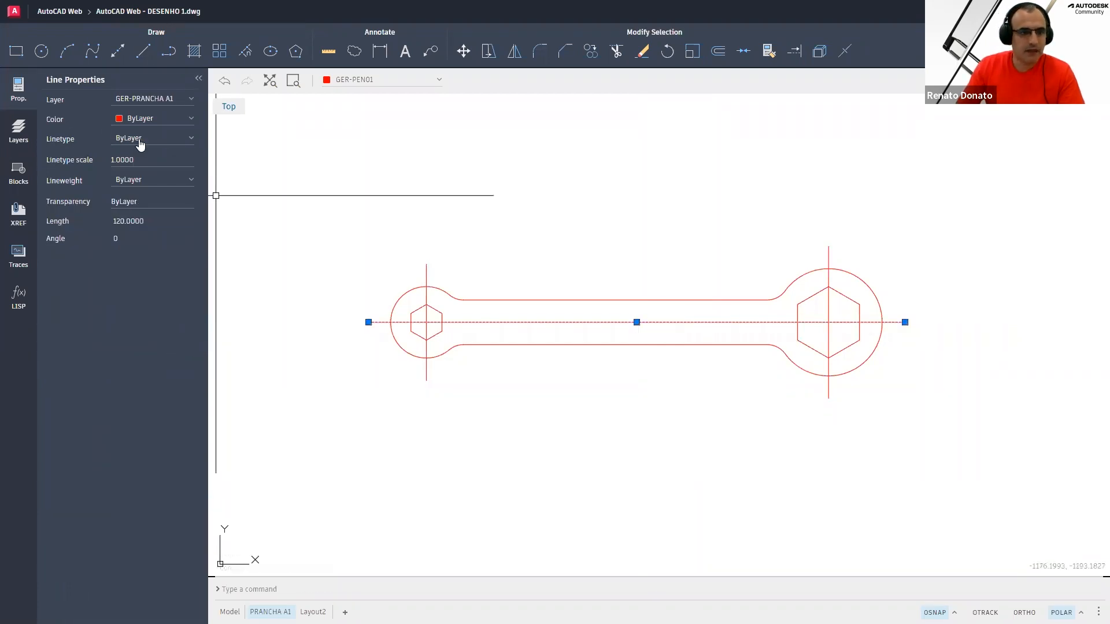
left_click(162, 139)
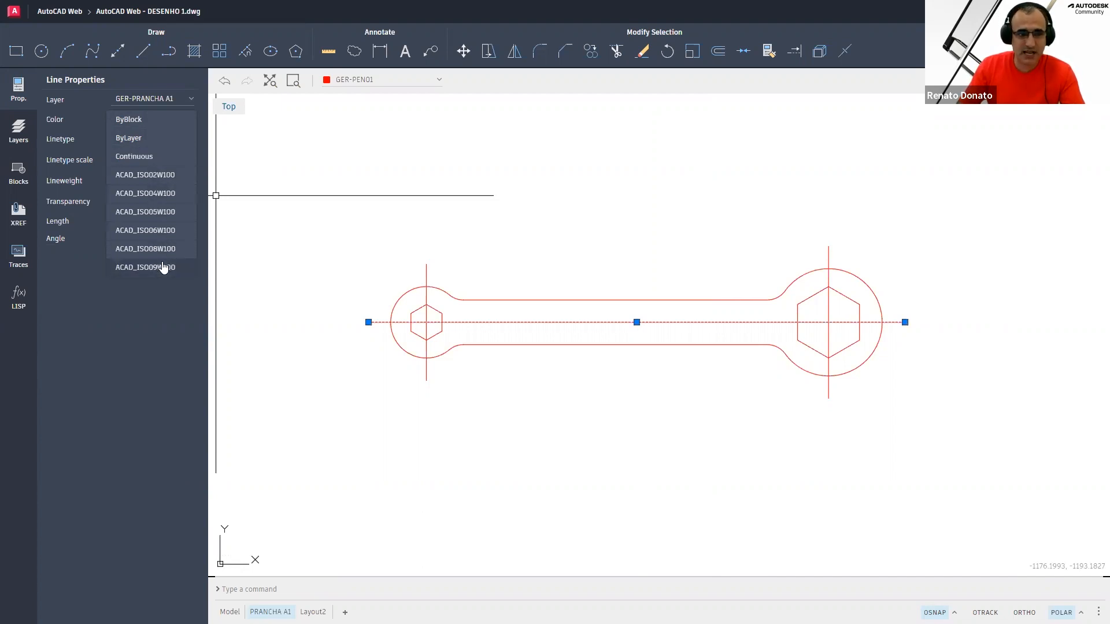
left_click(164, 195)
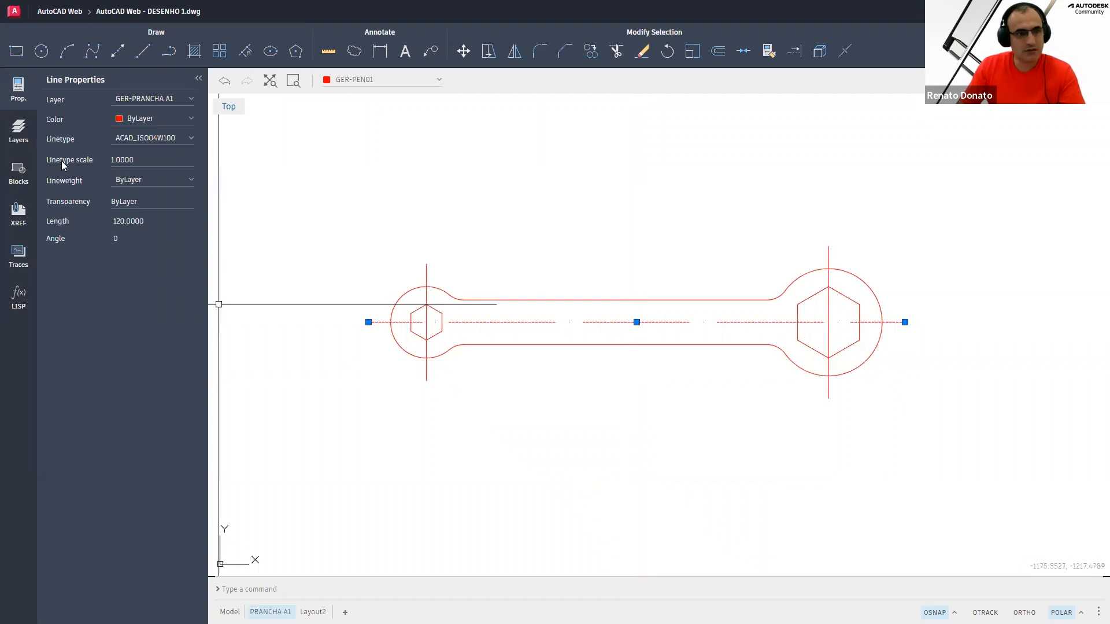
Set the horizontal center line's linetype scale to 0.5
left_click(143, 160)
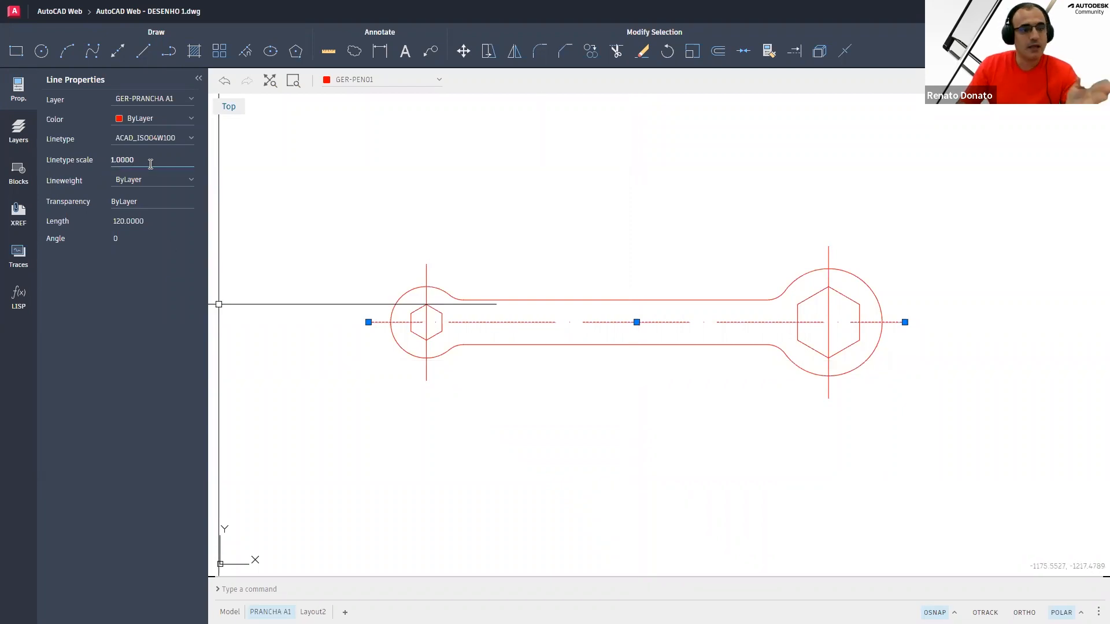
mouse_move(133, 161)
left_mouse_down()
mouse_move(117, 163)
mouse_move(146, 159)
left_mouse_up()
left_click(148, 160)
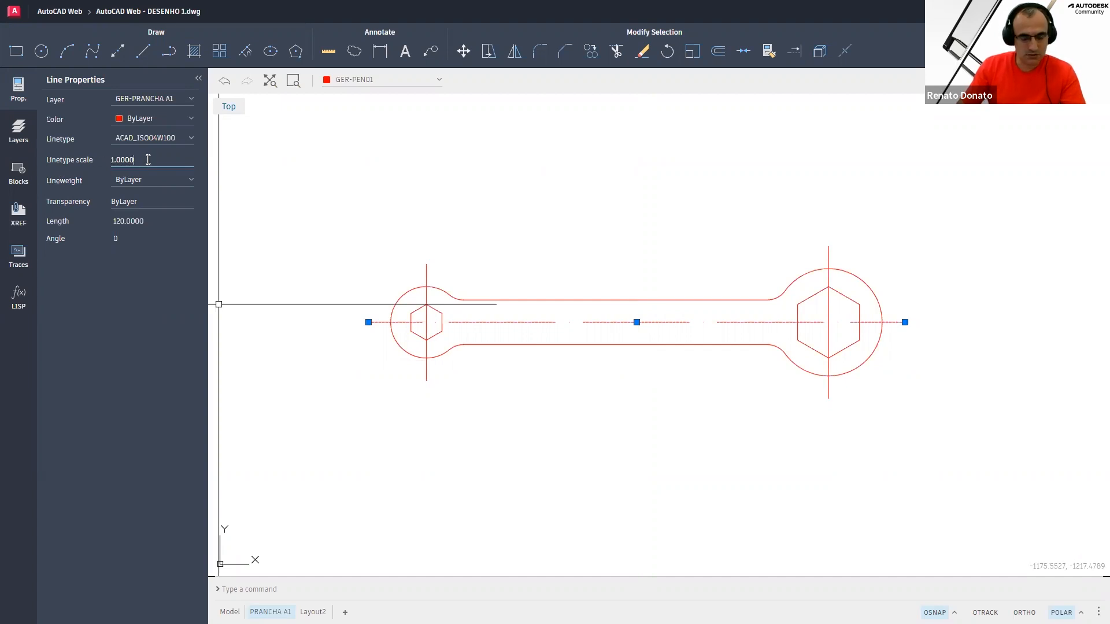
type(".")
key("BackSpace")
key("BackSpace")
key("BackSpace")
key("BackSpace")
key("BackSpace")
key("BackSpace")
key("BackSpace")
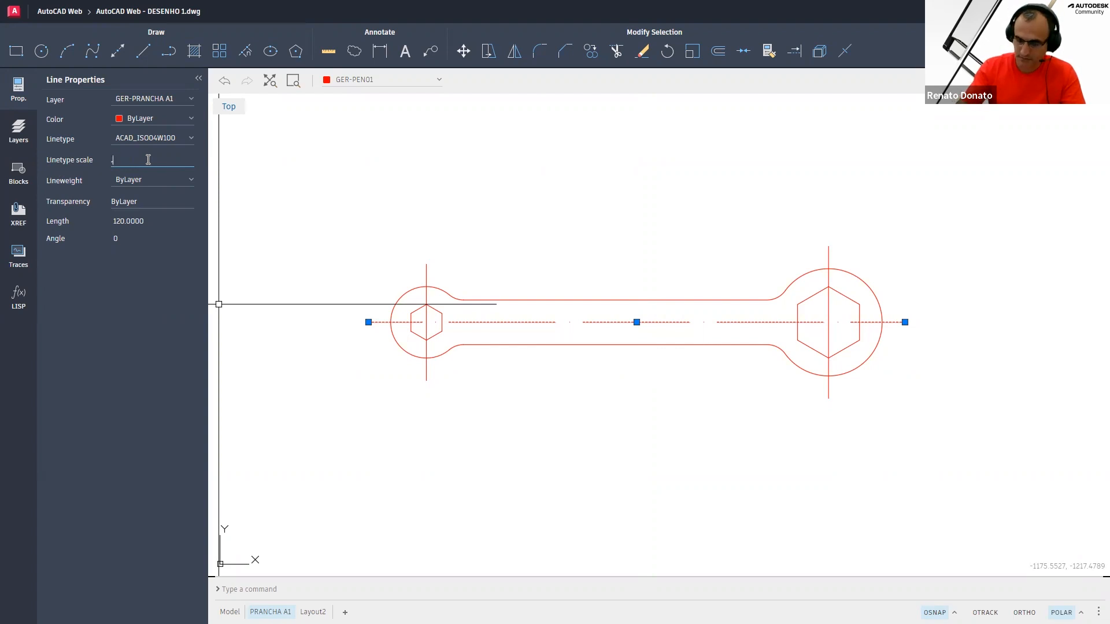
type(".5")
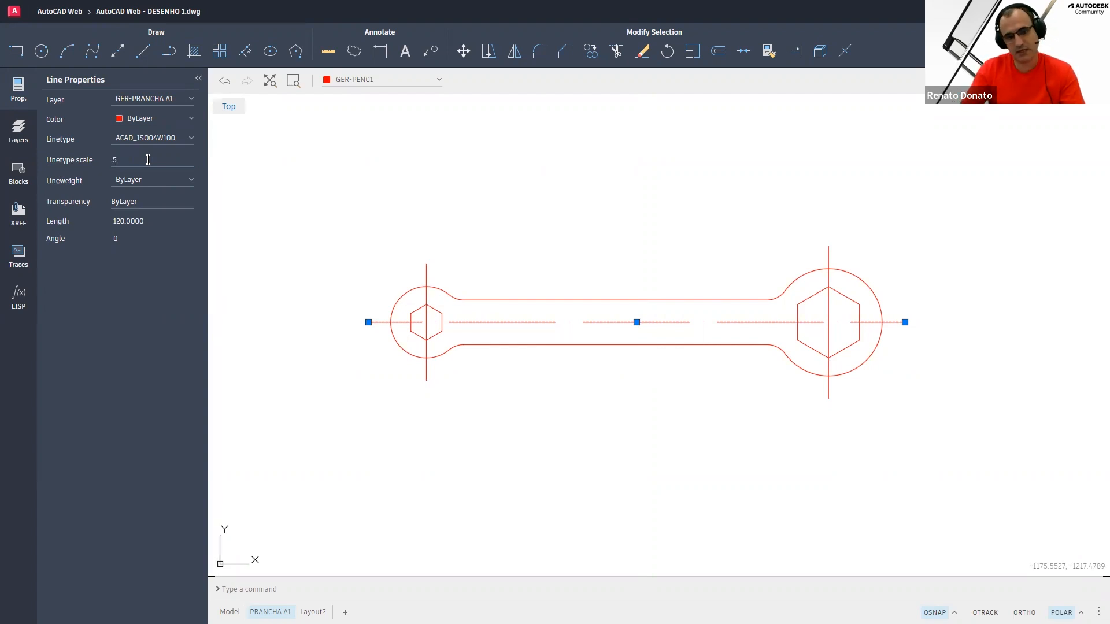
key("Return")
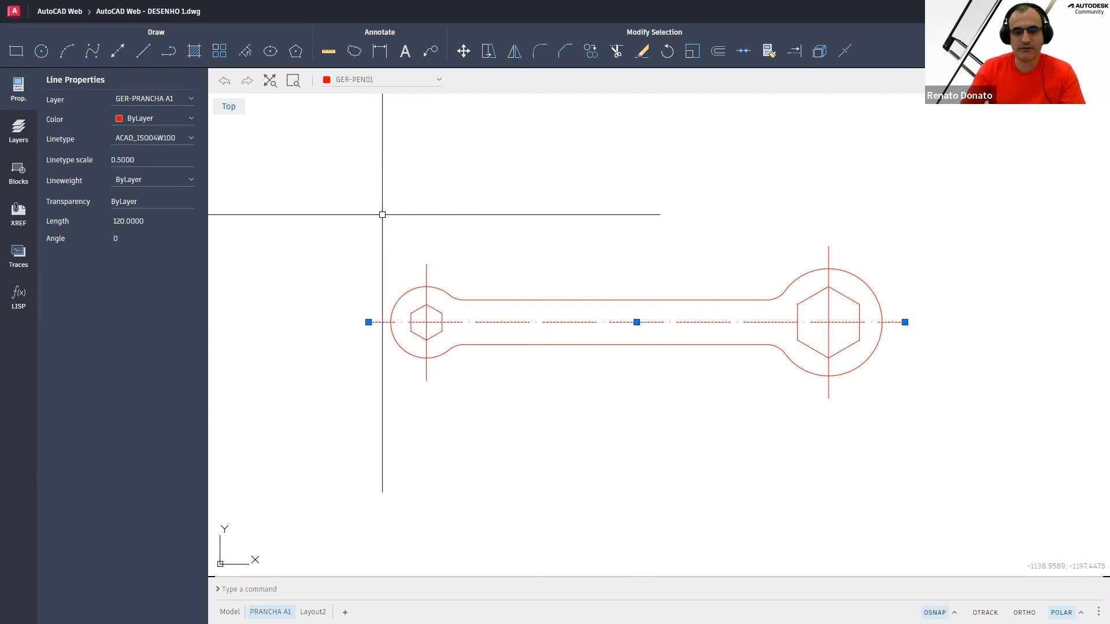
key("Escape")
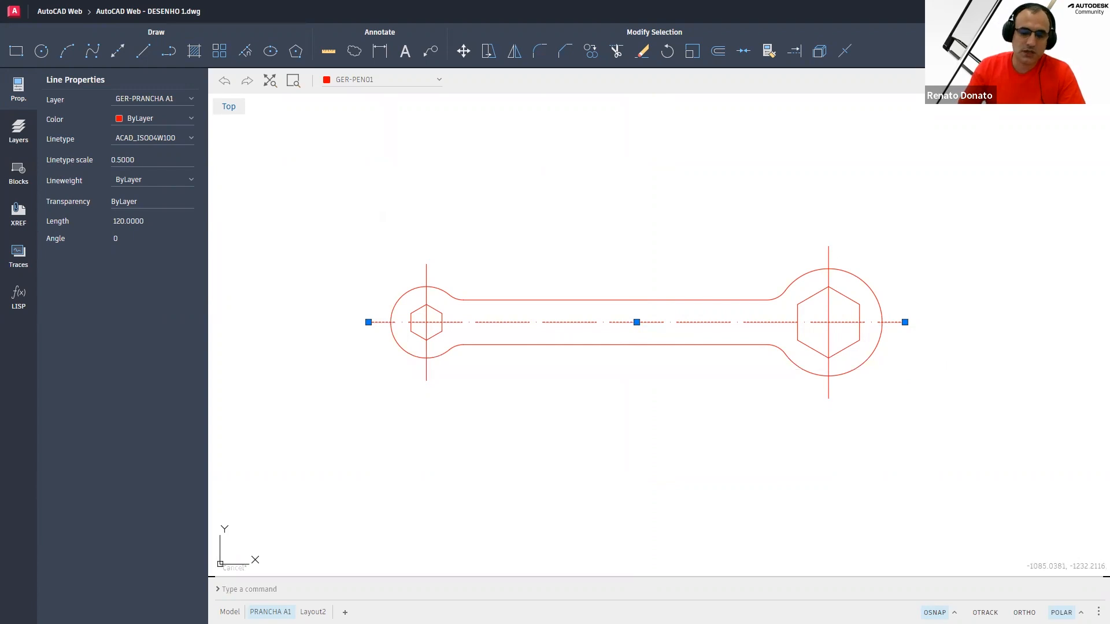
key("Escape")
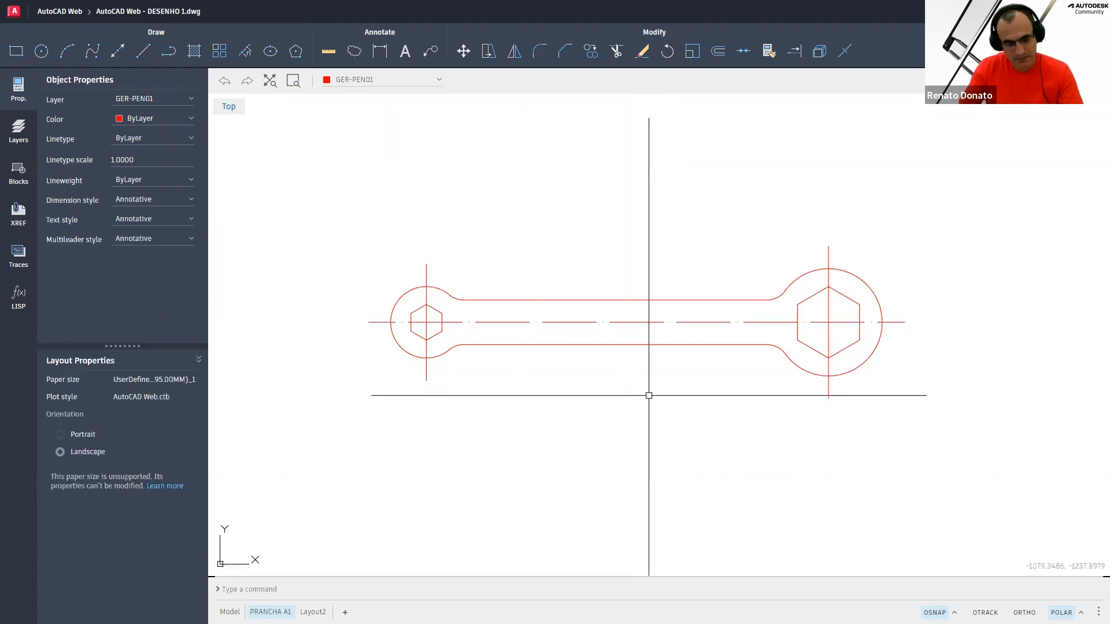
Use Match Properties to copy the horizontal center line's properties onto both vertical center lines
type("MA")
key("Return")
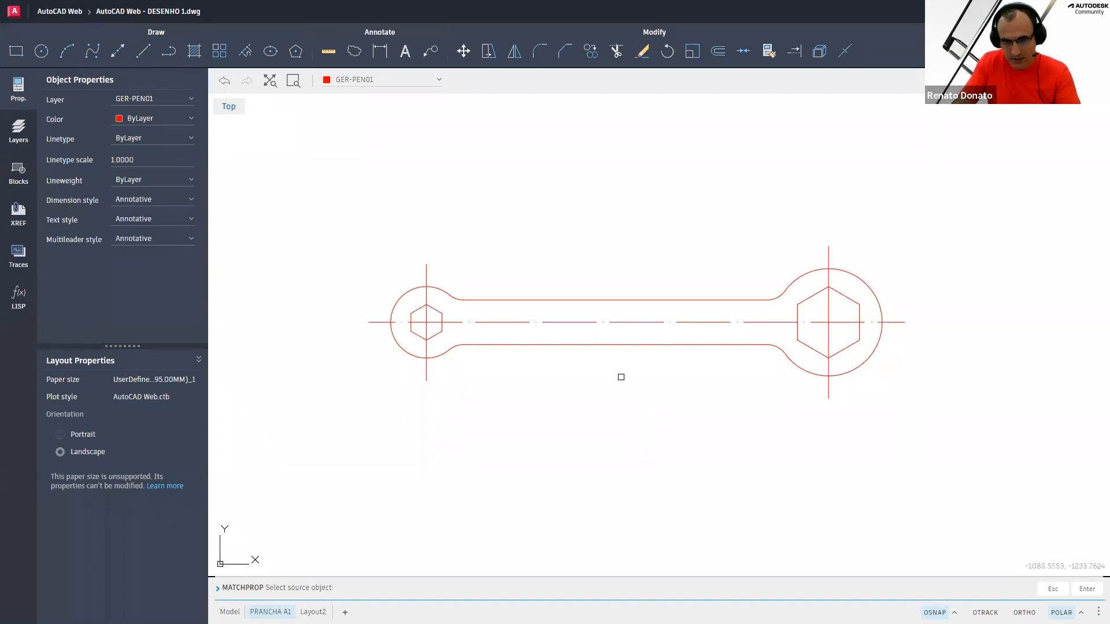
left_click(572, 324)
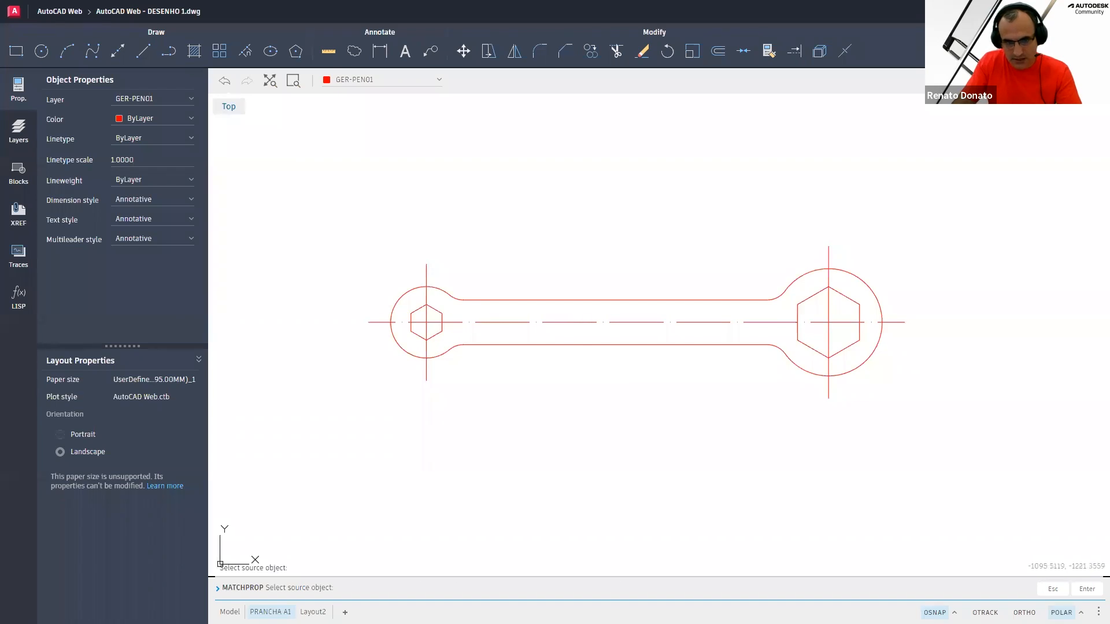
left_click(428, 270)
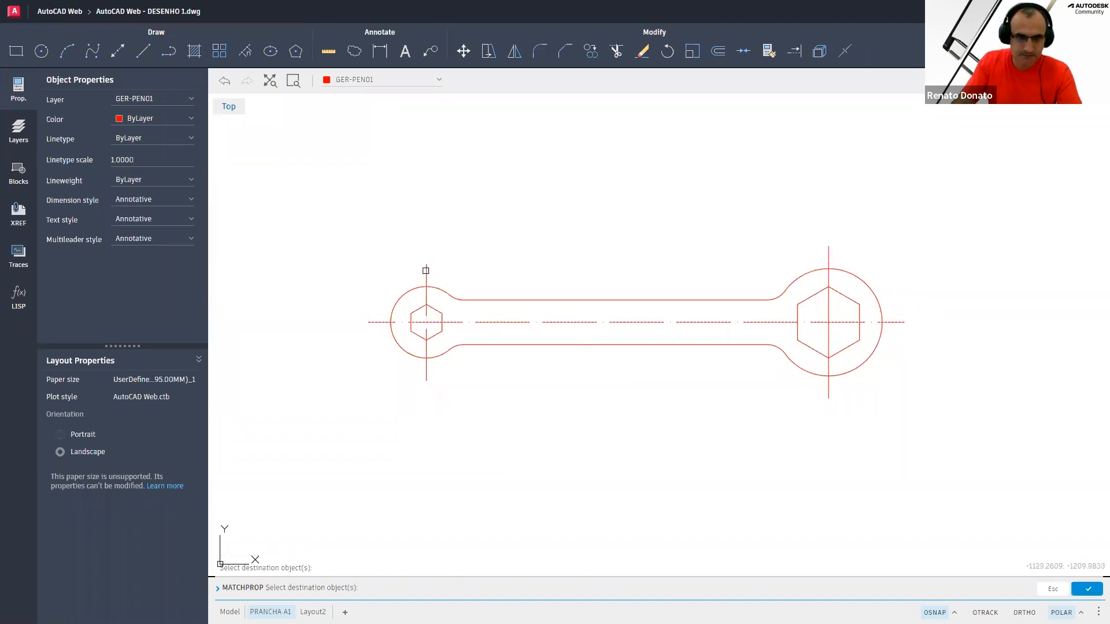
left_click(869, 253)
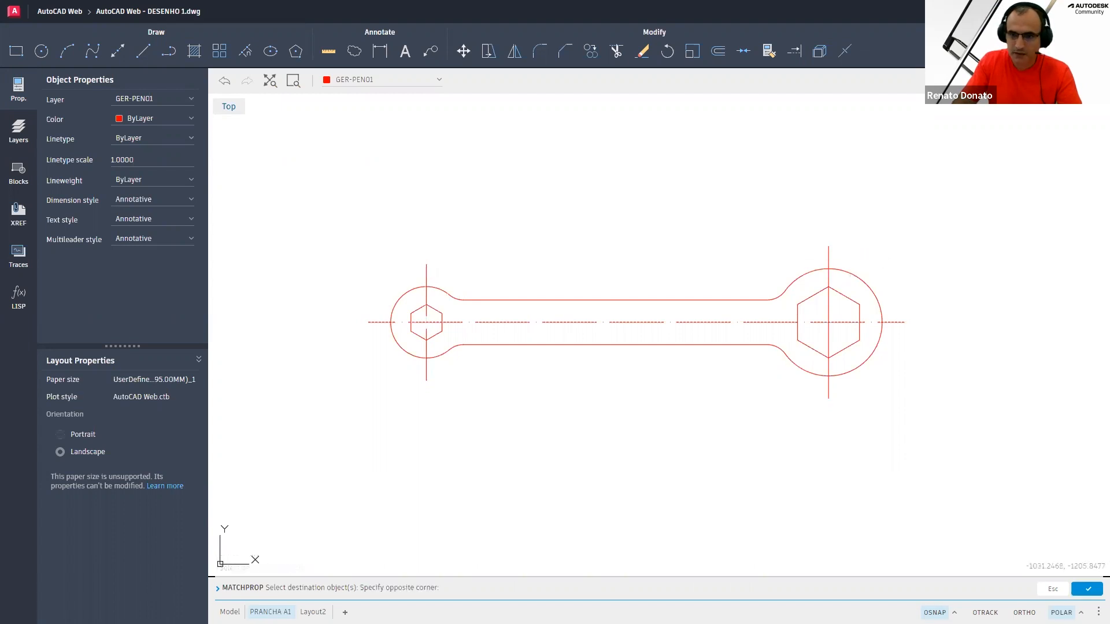
right_click(772, 249)
left_click(802, 257)
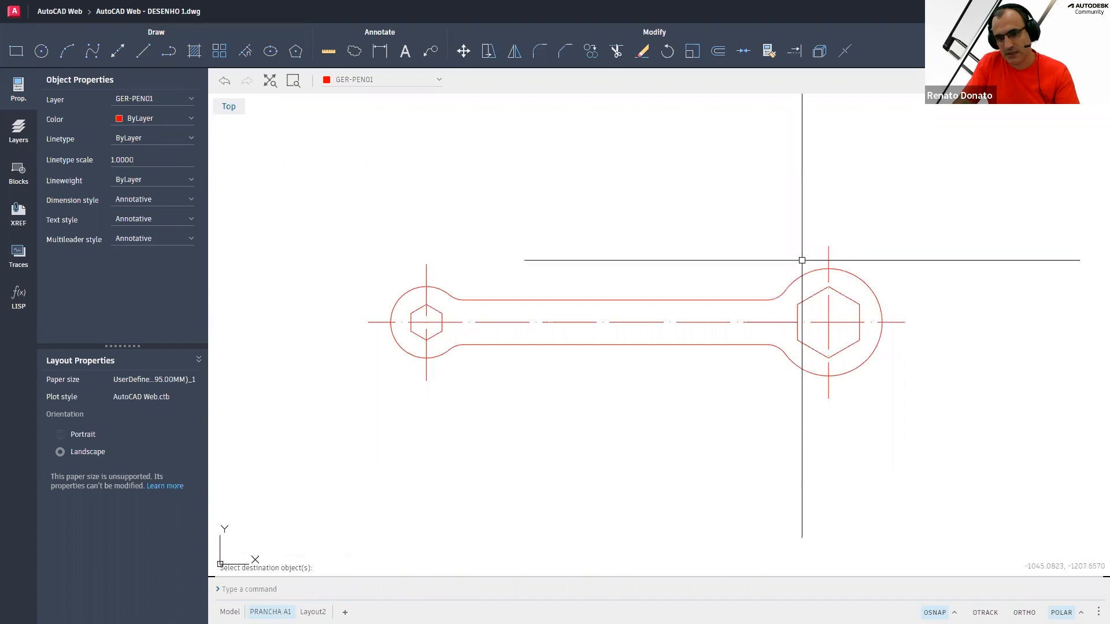
Select both vertical center lines and set their linetype scale to 0.25
left_click(848, 253)
left_click(780, 257)
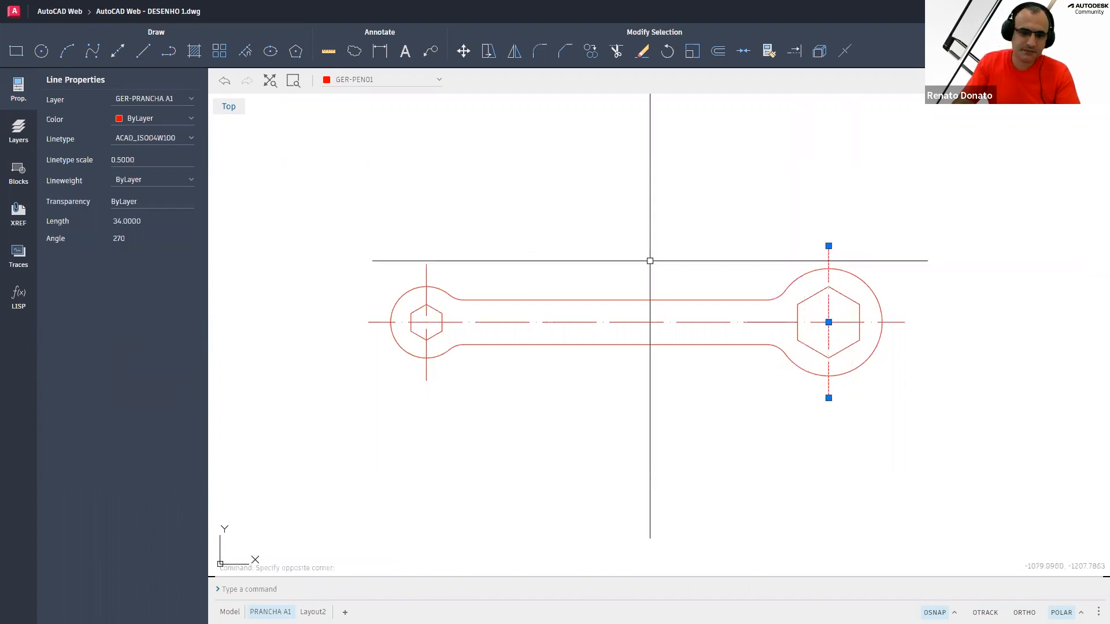
left_click(441, 274)
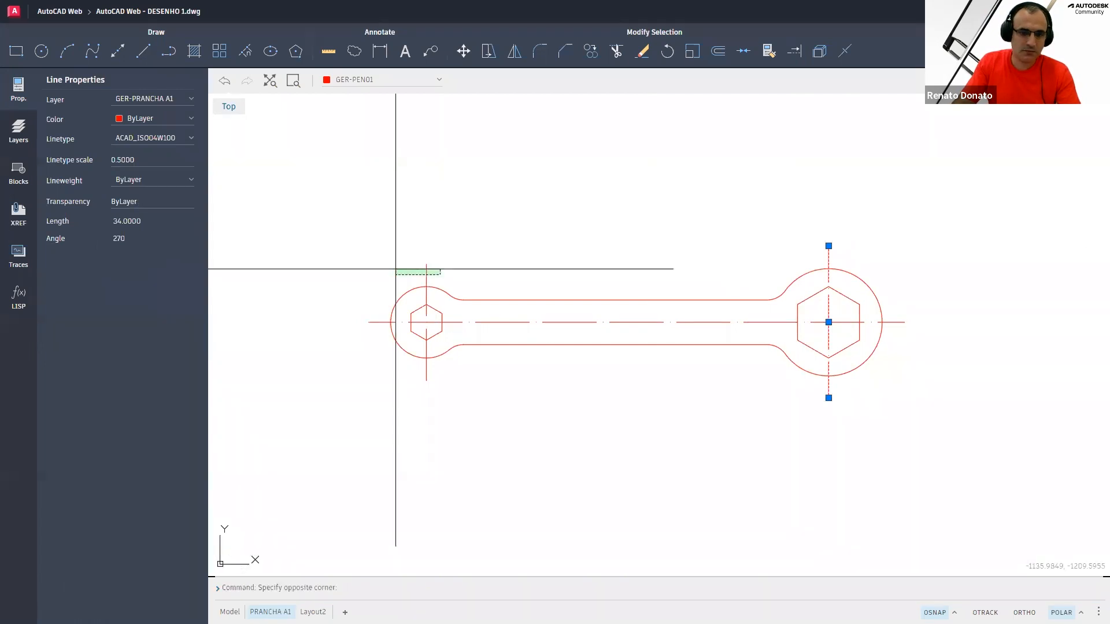
left_click(252, 248)
left_click(148, 181)
left_click(108, 178)
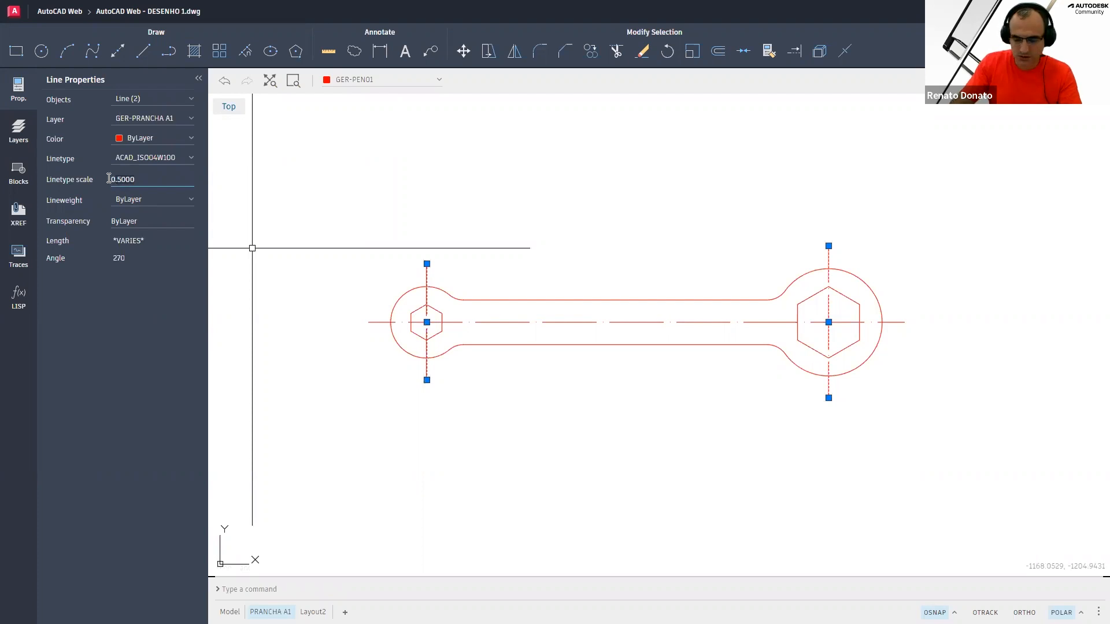
key("ctrl+a")
key("BackSpace")
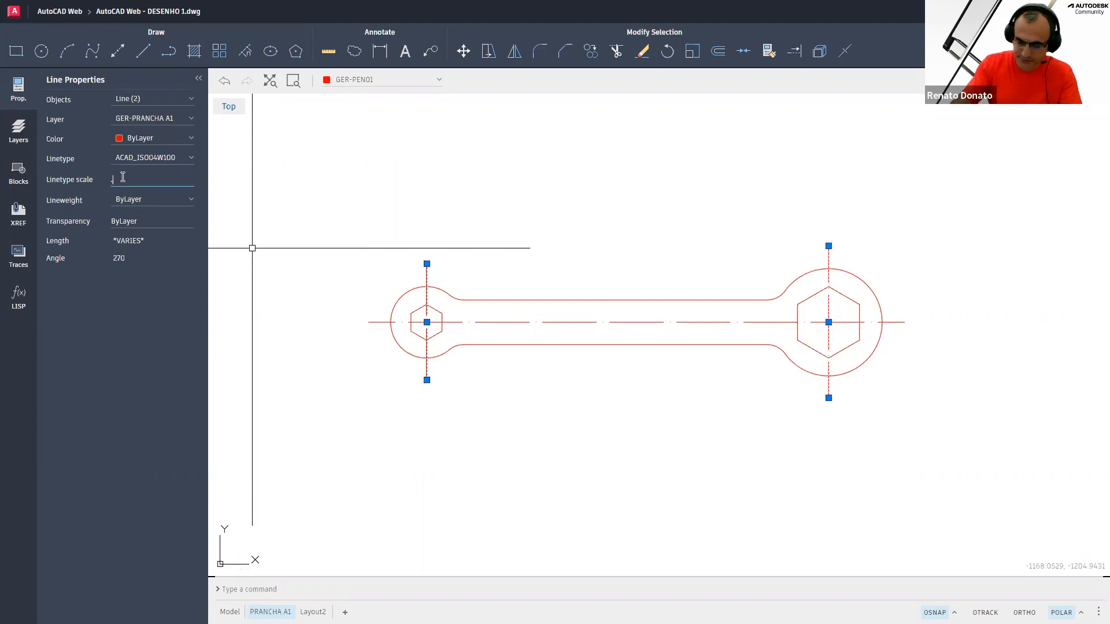
type(".25")
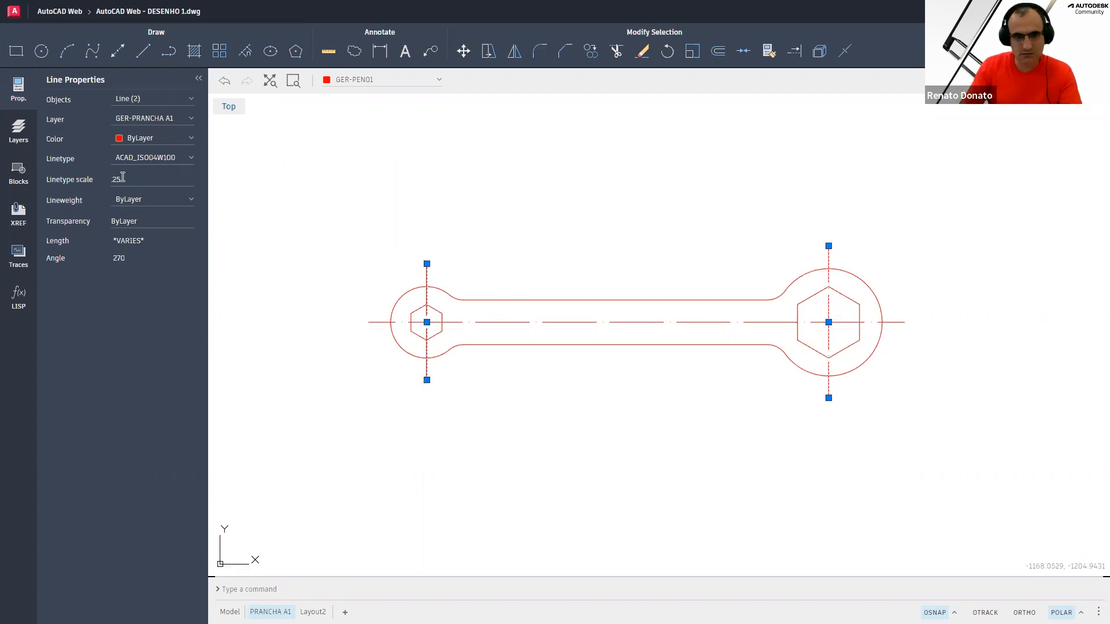
key("Return")
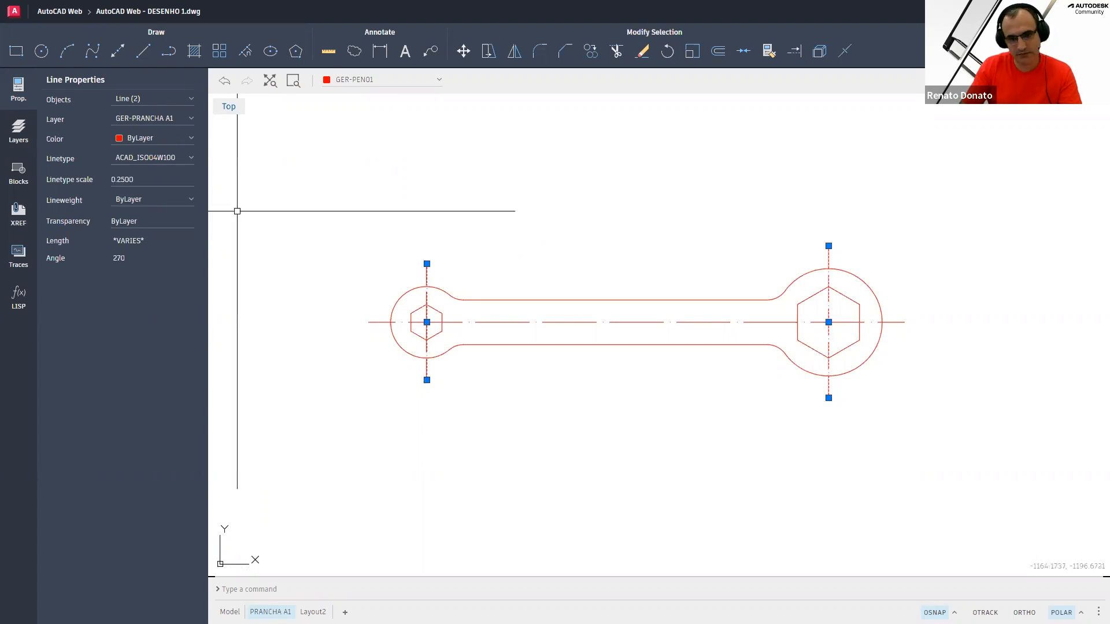
key("Escape")
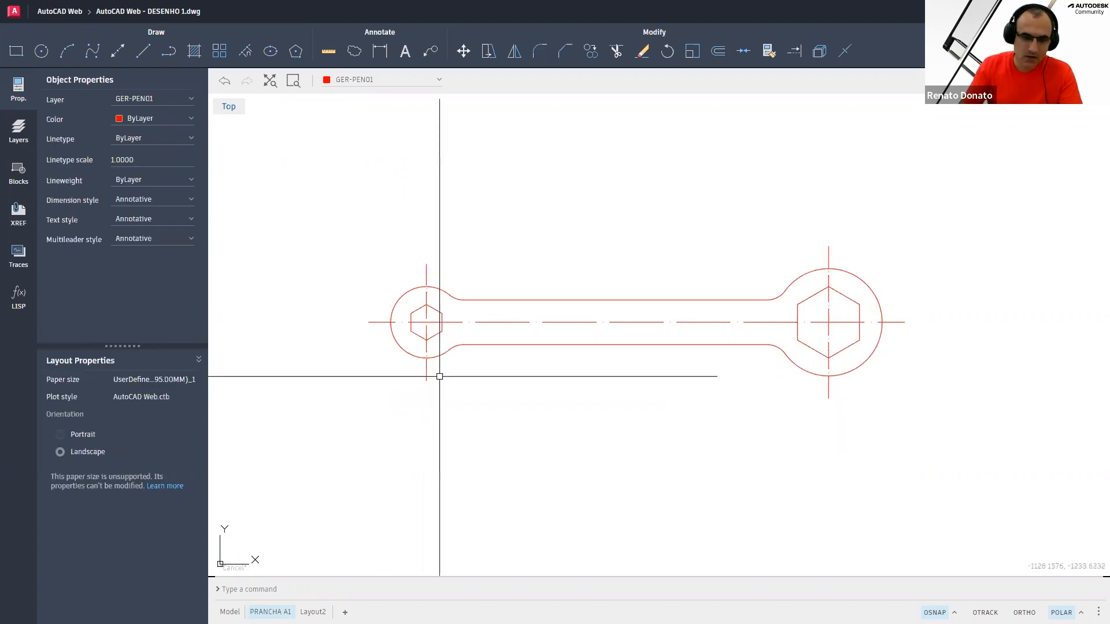
Select the lower handle edge line and switch the current layer to GER-PEN04
left_click(494, 356)
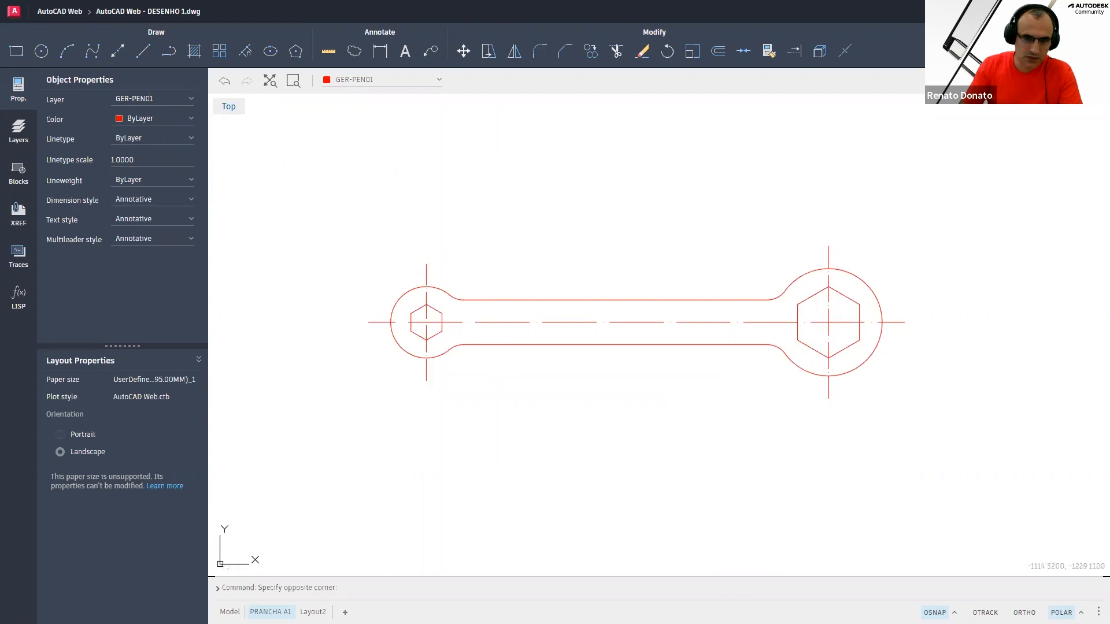
left_click(484, 345)
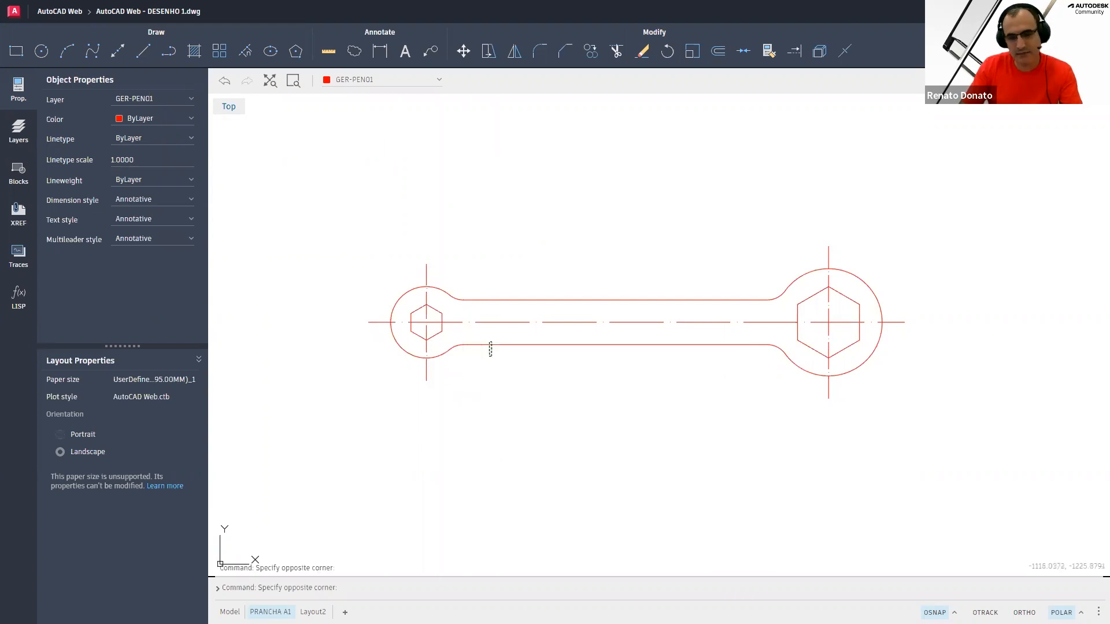
left_click(490, 348)
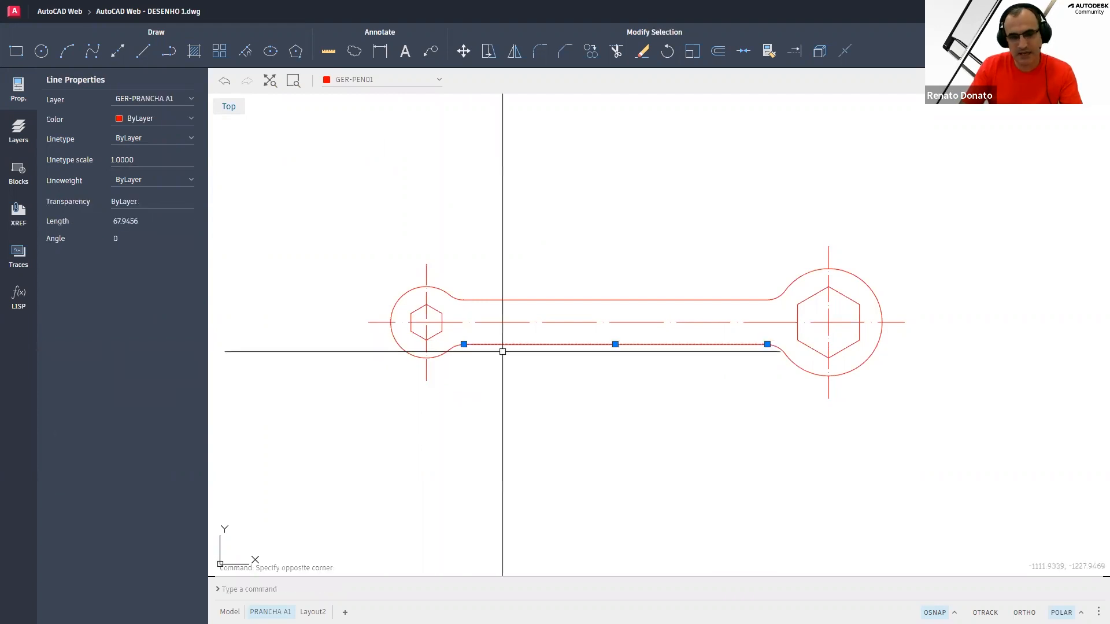
left_click(353, 80)
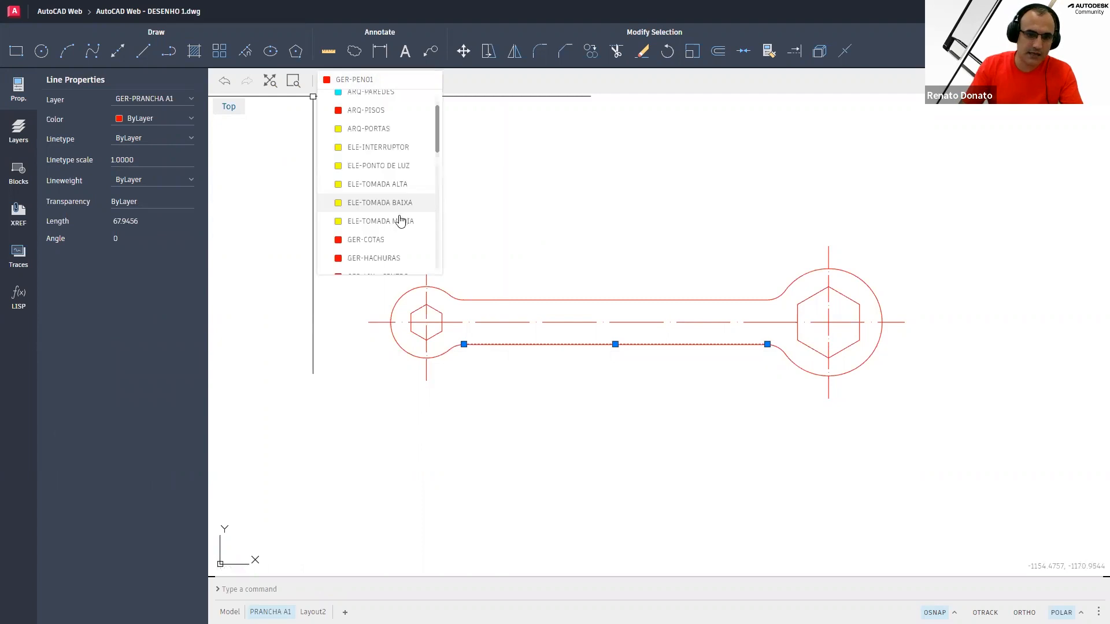
scroll(398, 228, "down", 3)
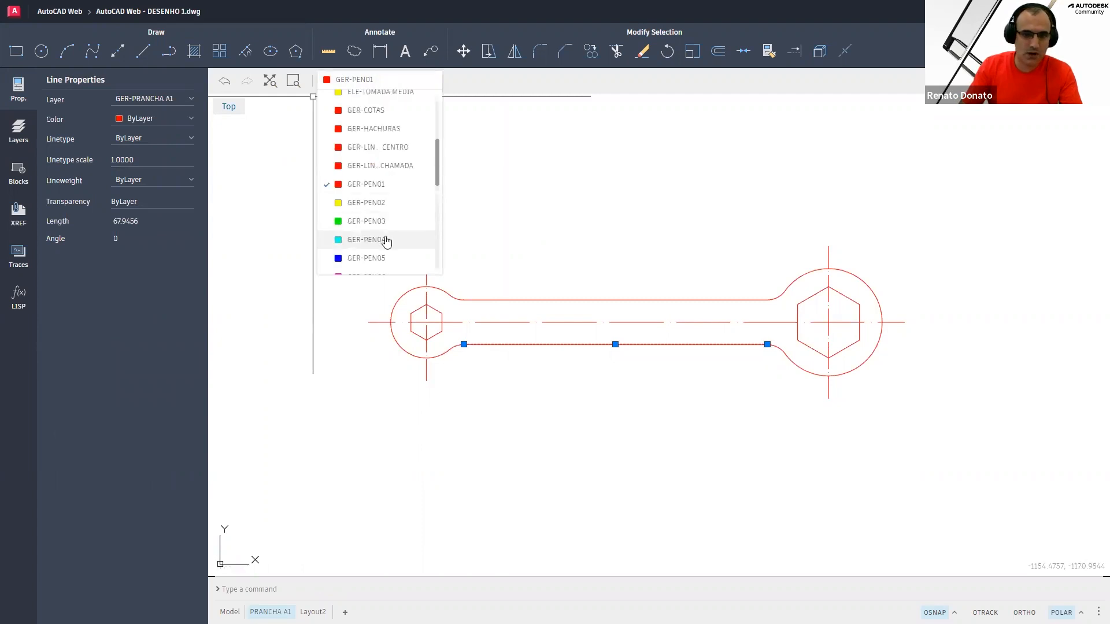
left_click(532, 354)
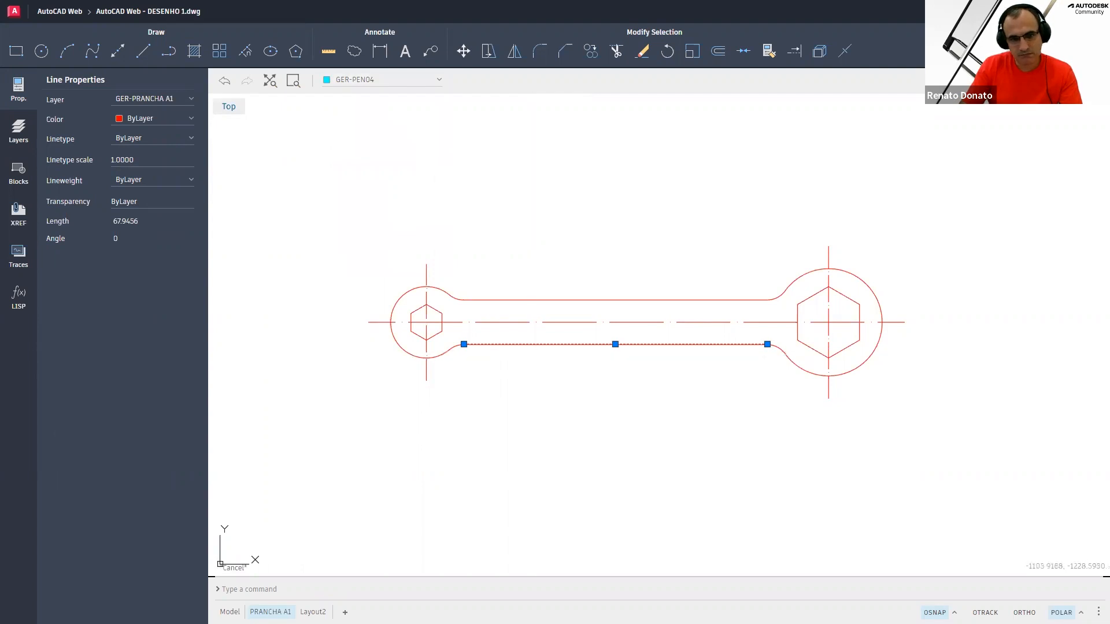
key("Escape")
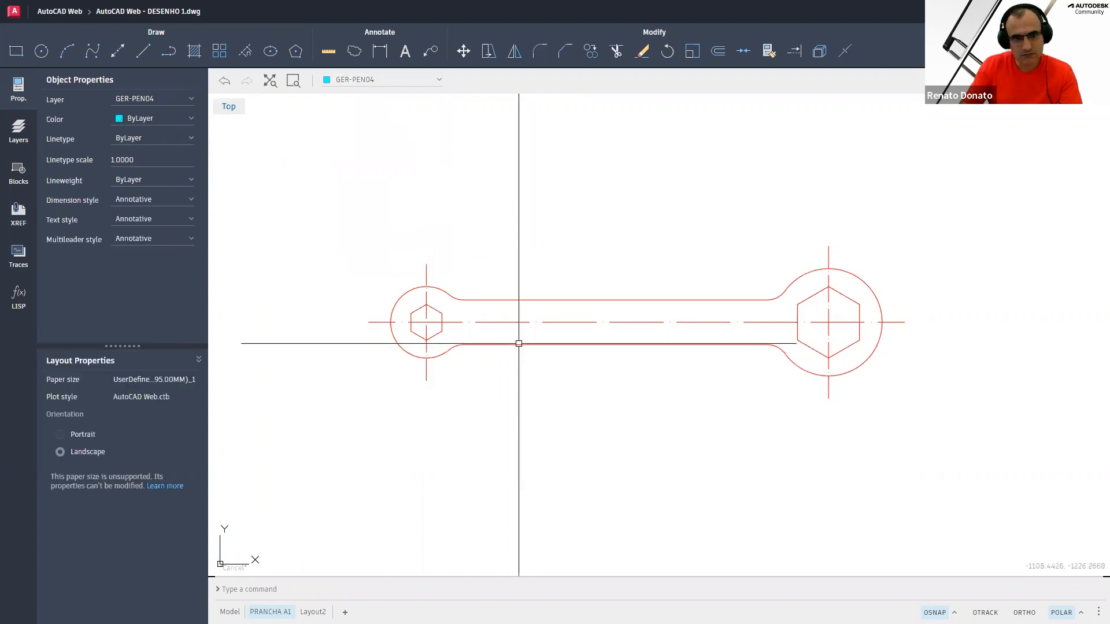
Move the lower handle edge line onto layer GER-PEN04
left_click(518, 344)
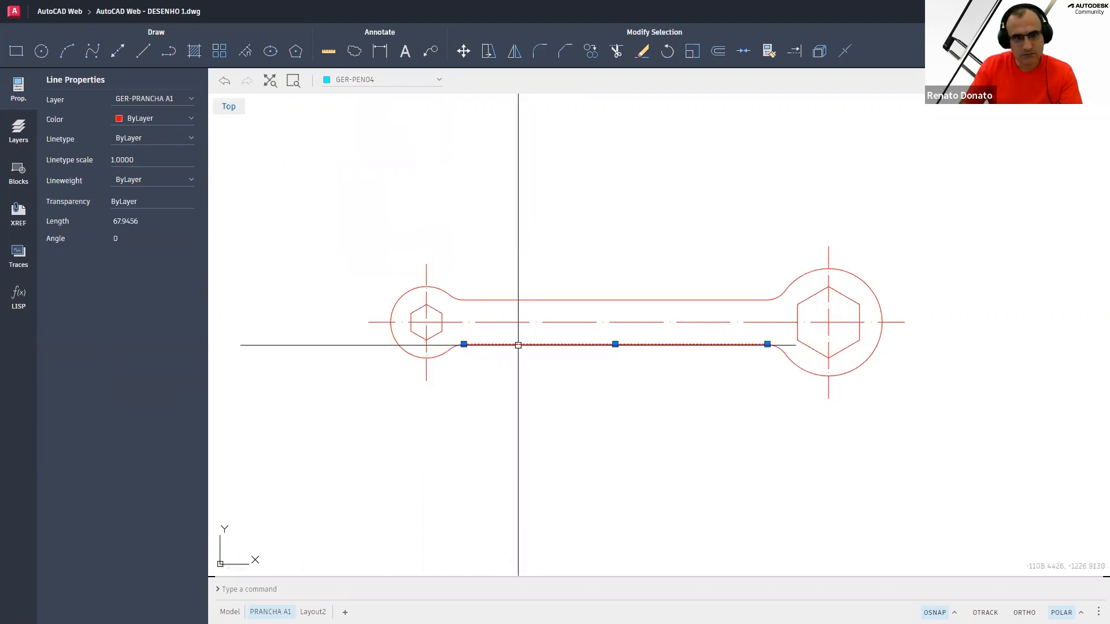
left_click(167, 103)
scroll(164, 228, "down", 5)
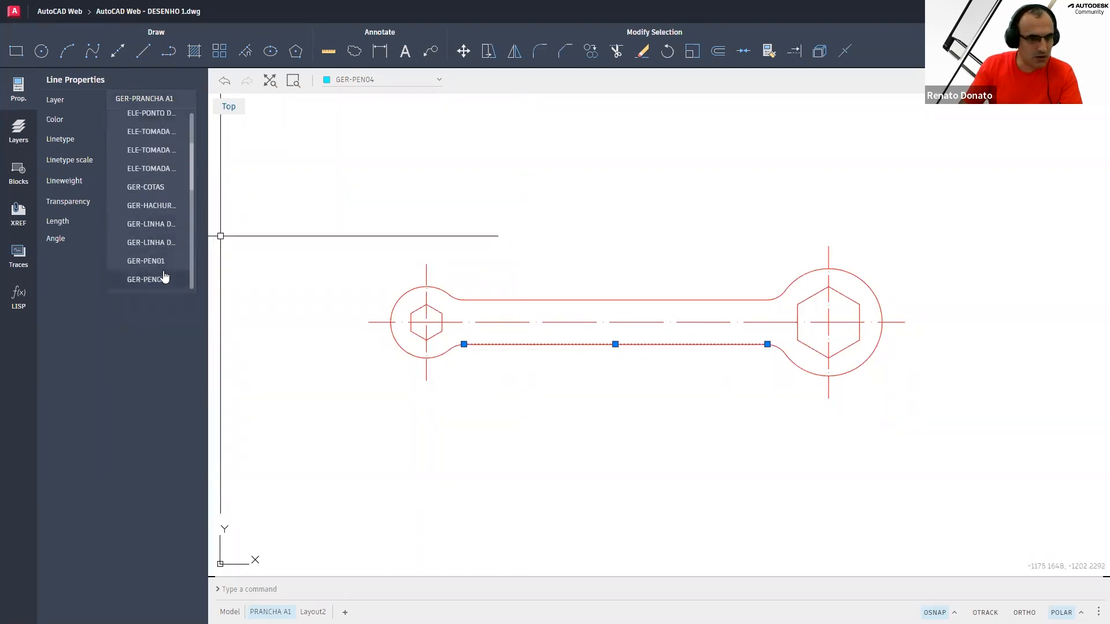
scroll(165, 275, "down", 1)
left_click(165, 259)
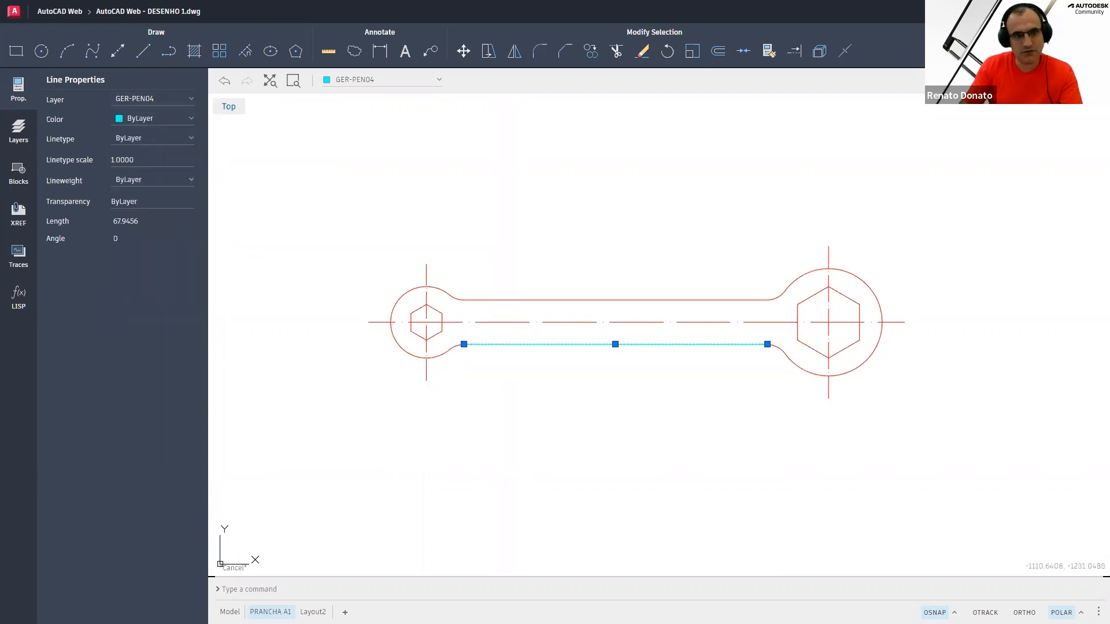
key("Escape")
Use Match Properties to copy the lower handle edge line's layer onto both ring arcs and the upper handle edge line
type("MA")
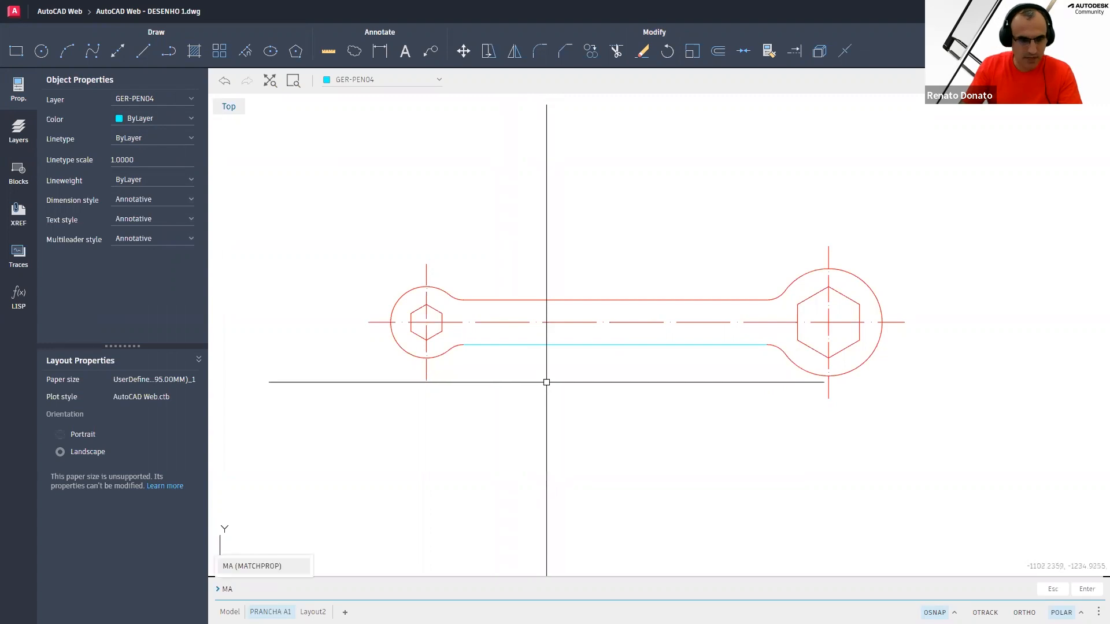
key("Return")
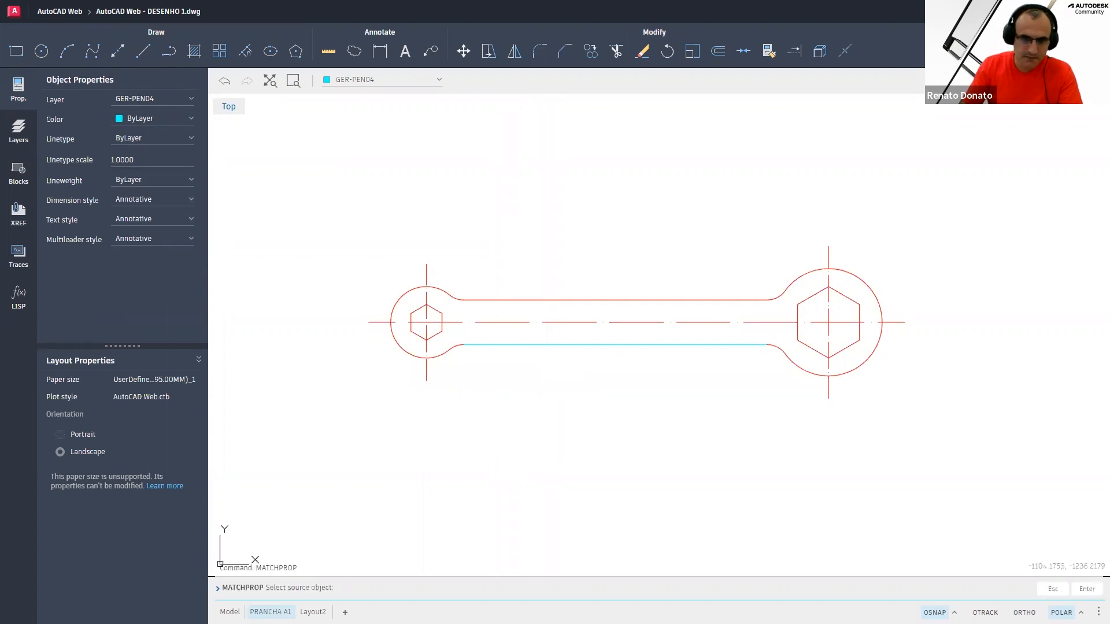
left_click(497, 344)
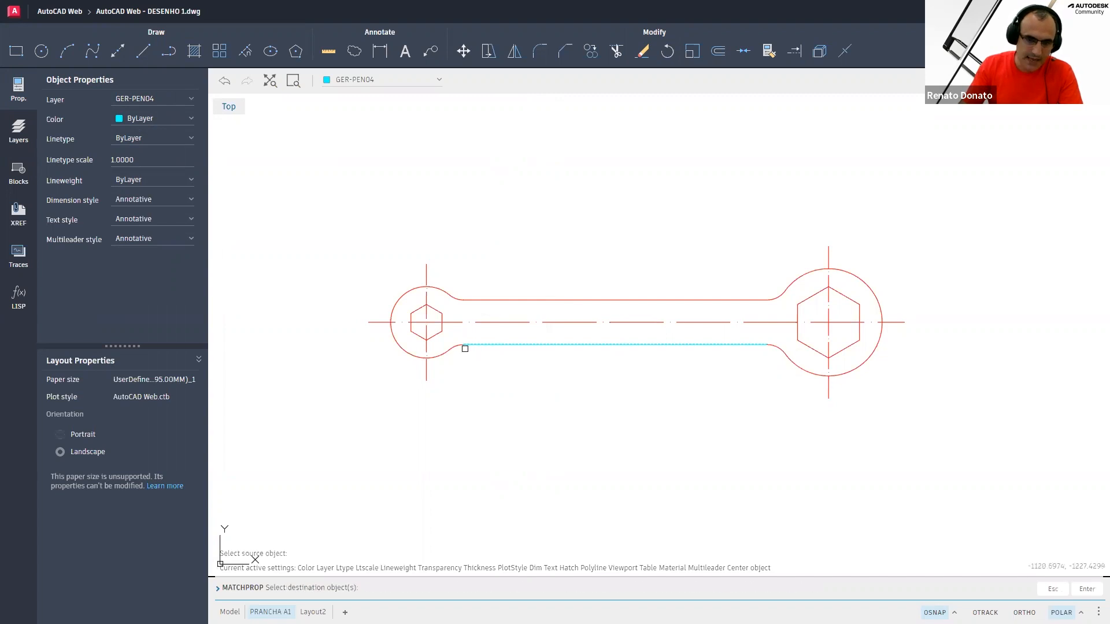
left_click(440, 356)
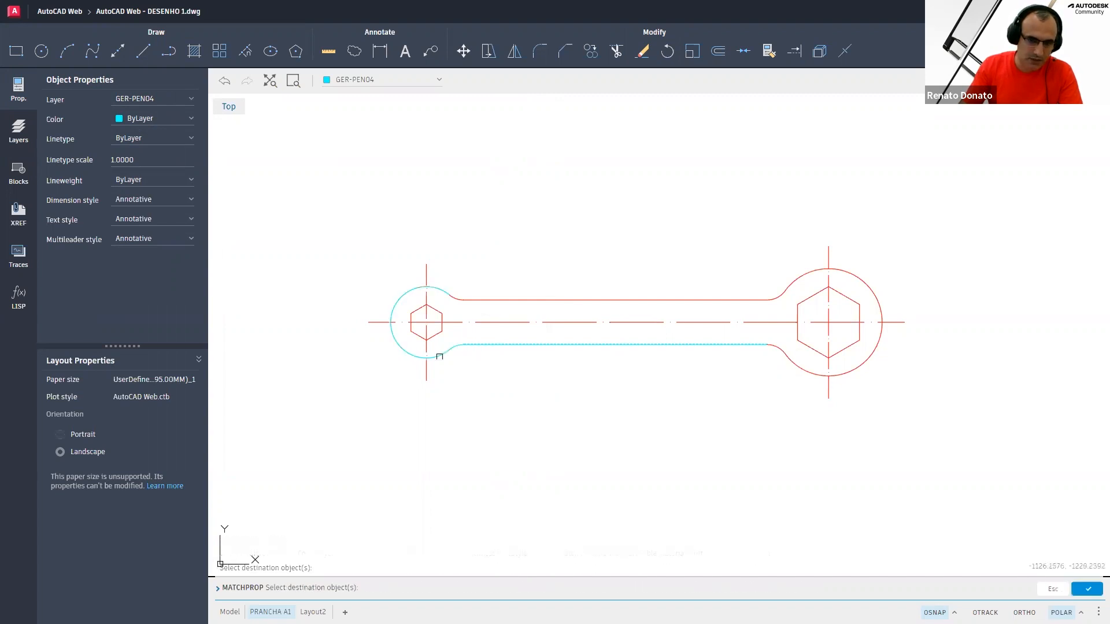
left_click(458, 297)
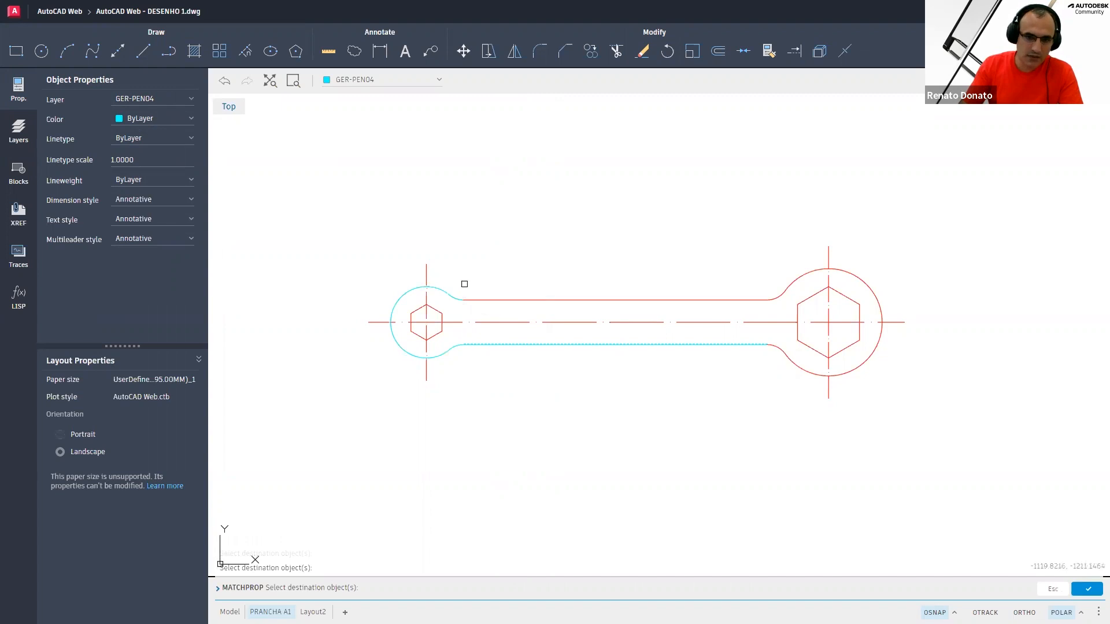
left_click(477, 269)
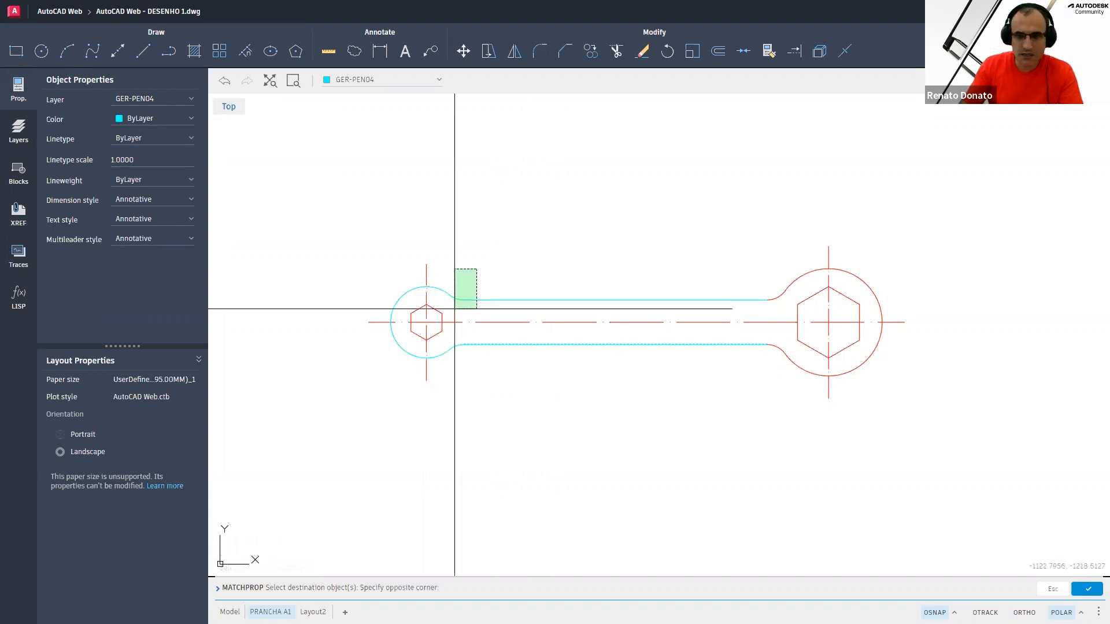
left_click(455, 308)
left_click(786, 295)
left_click(755, 289)
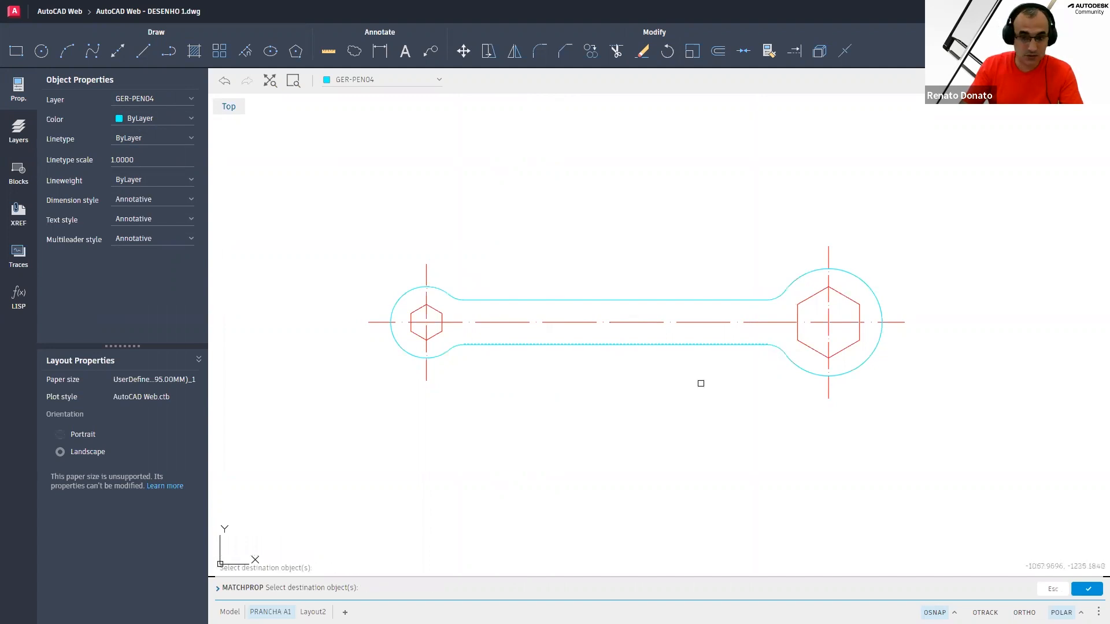
right_click(635, 404)
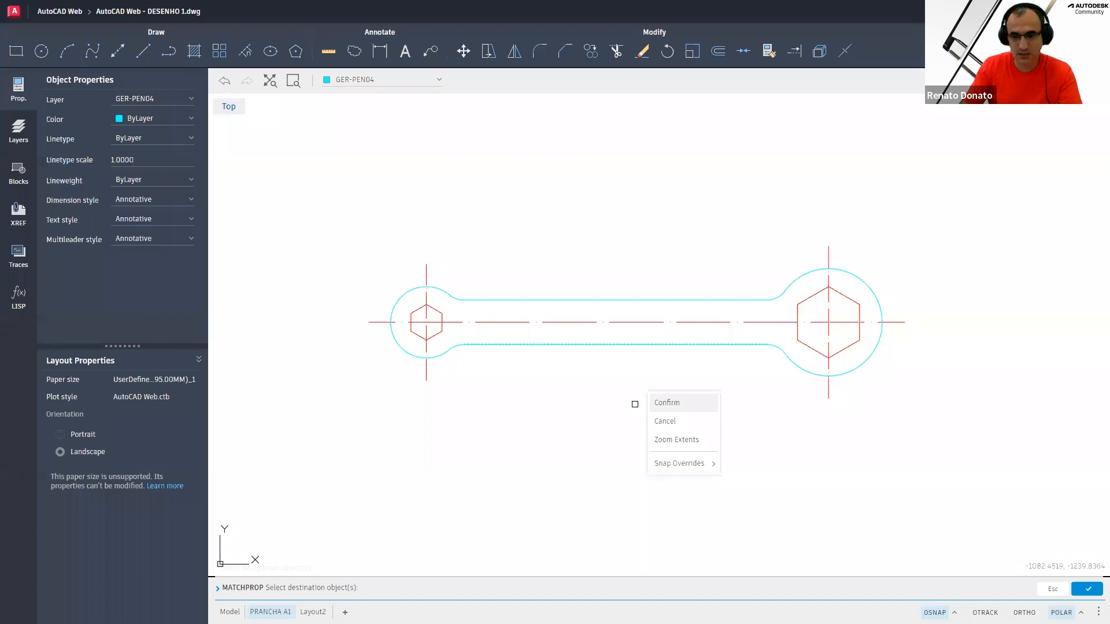
left_click(667, 402)
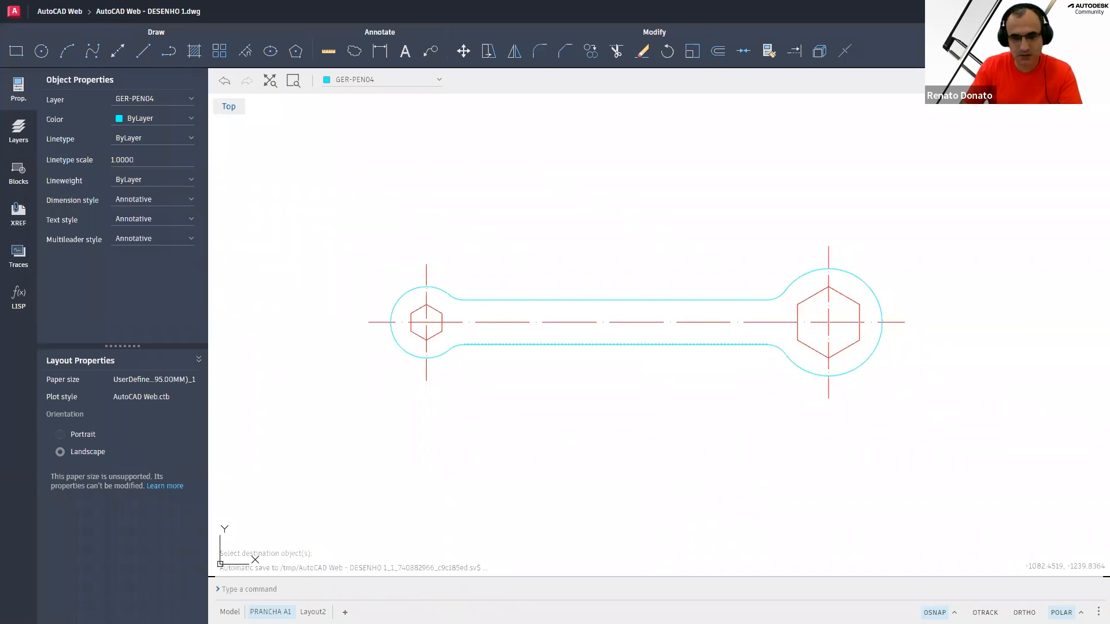
Repeat Match Properties from the lower handle edge line onto both hexagons
key("Return")
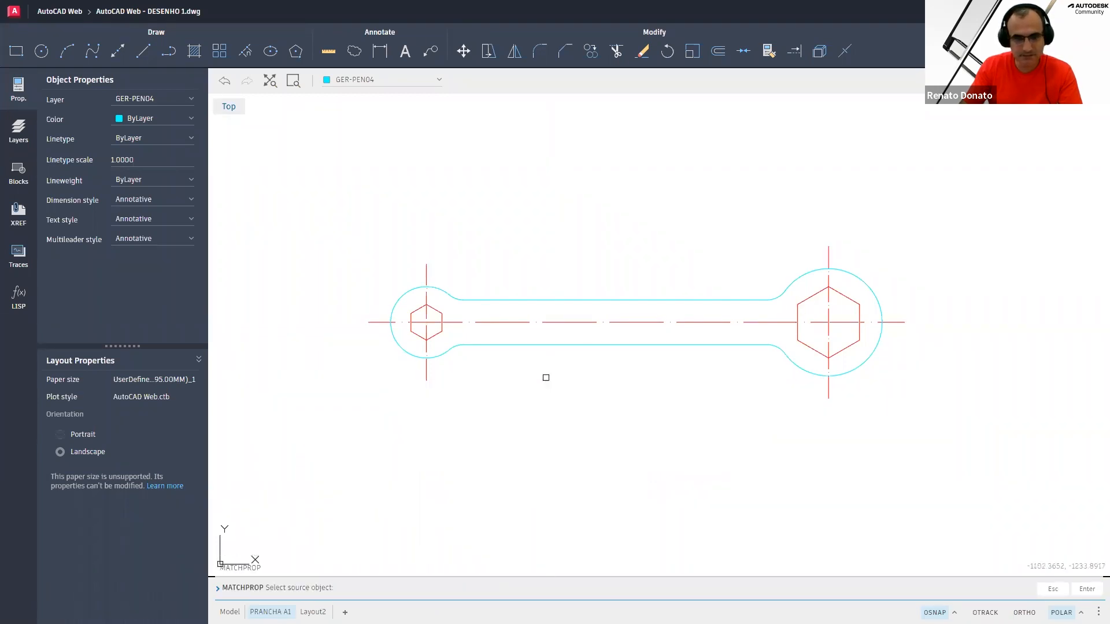
left_click(471, 344)
left_click(435, 331)
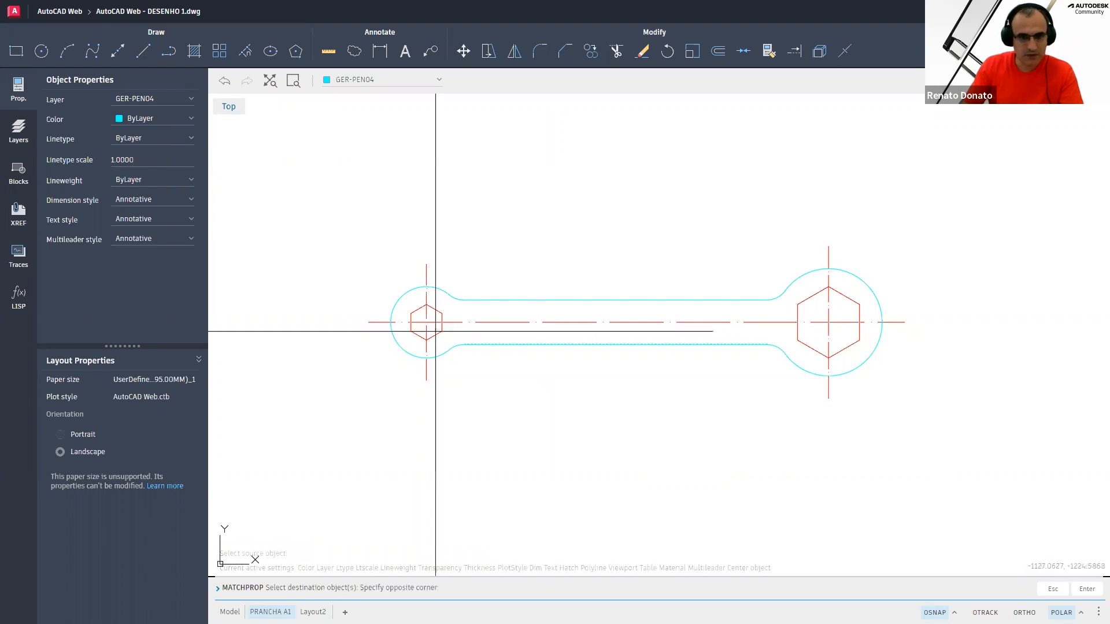
left_click(441, 336)
left_click(804, 345)
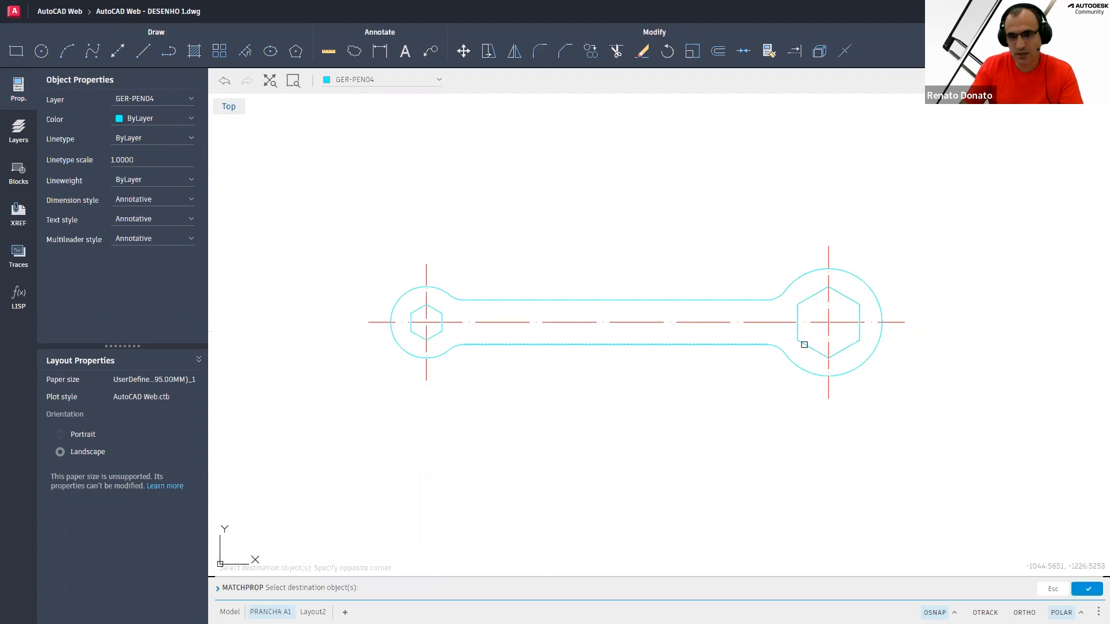
right_click(729, 408)
left_click(744, 414)
middle_click_drag(614, 377, 596, 399)
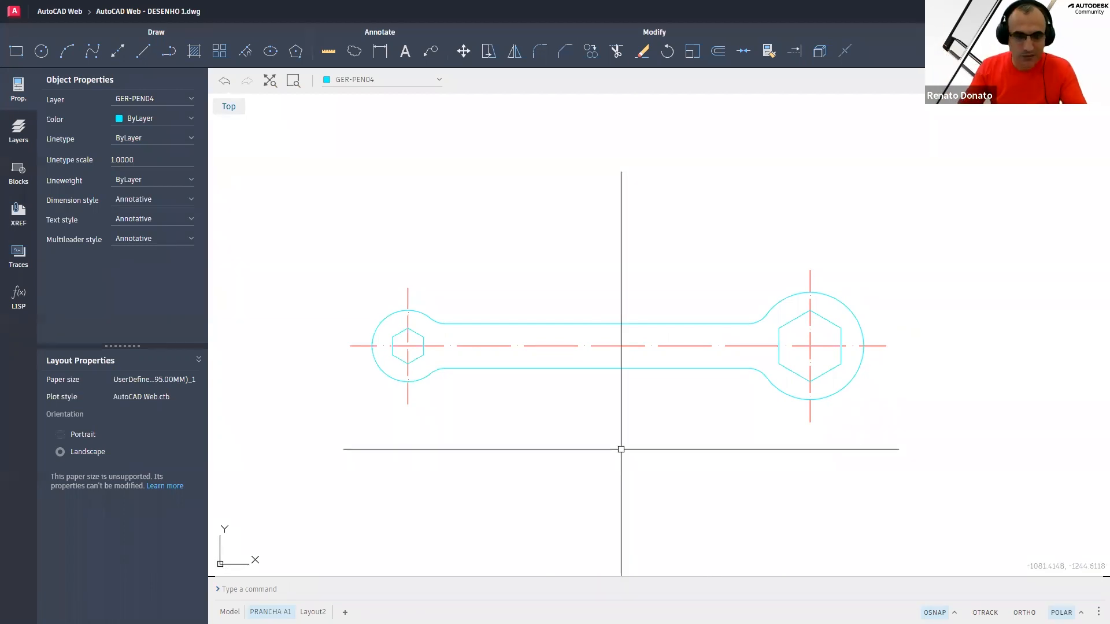
middle_click_drag(613, 445, 618, 441)
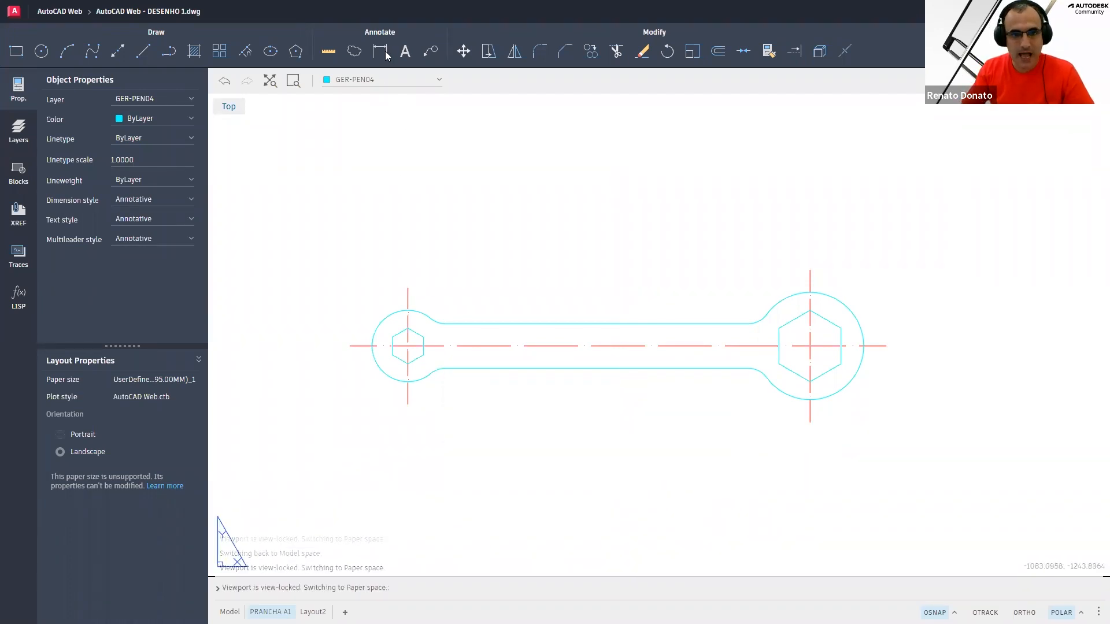
left_click(385, 53)
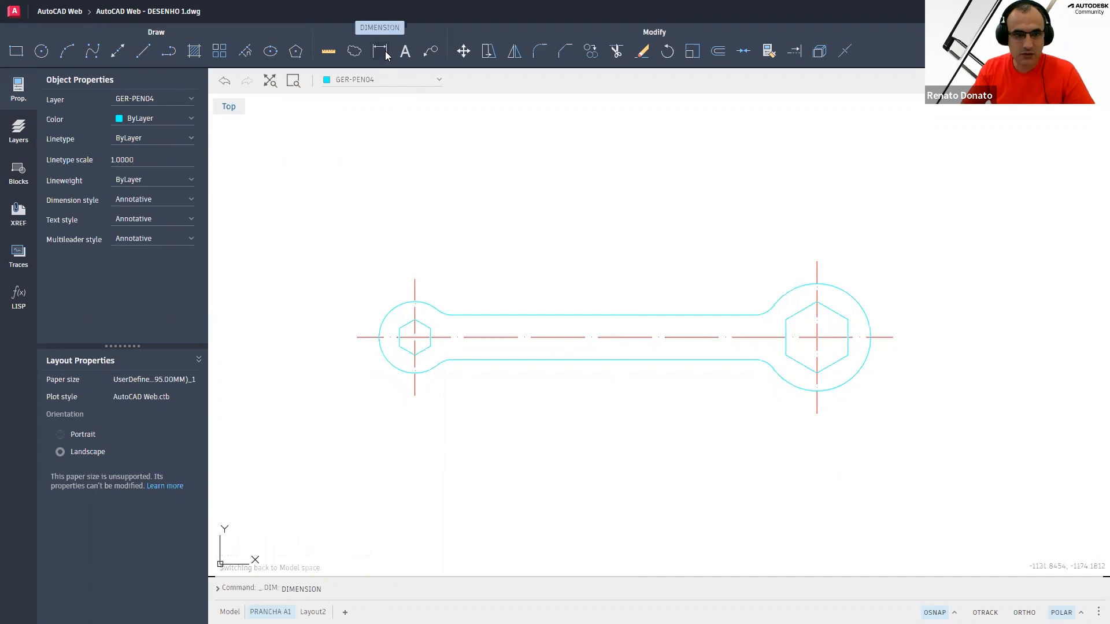
left_click(380, 52)
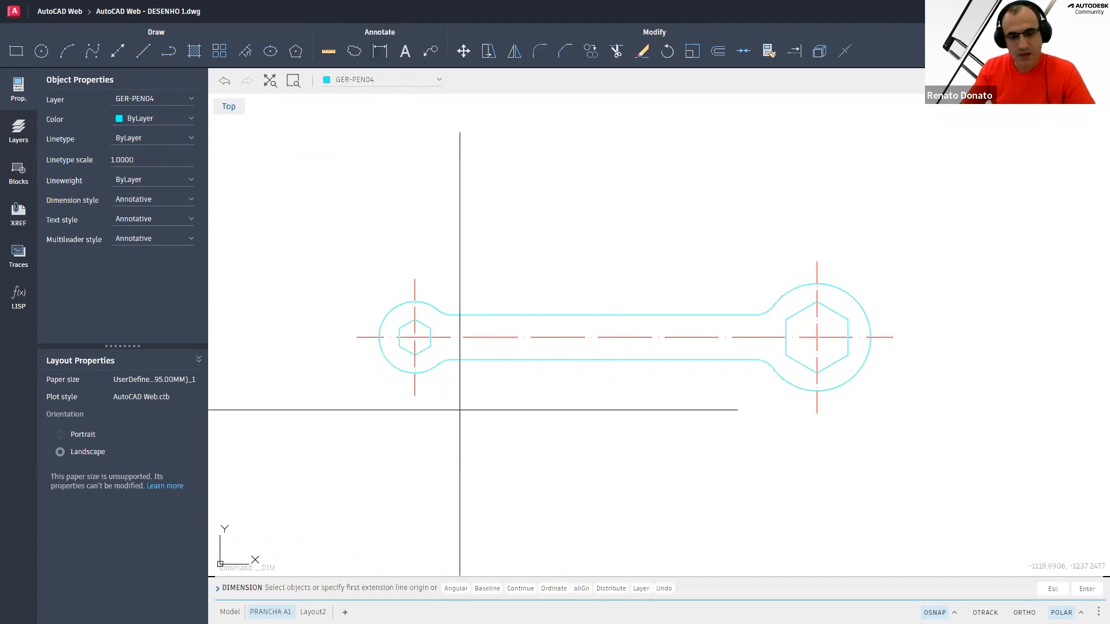
left_click(415, 395)
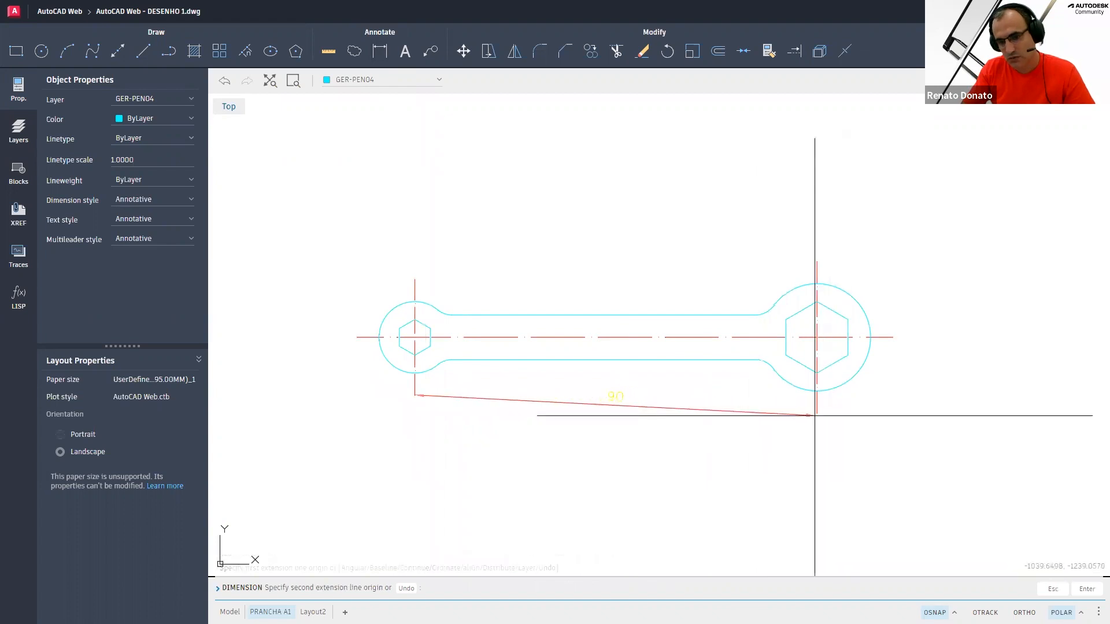
left_click(816, 413)
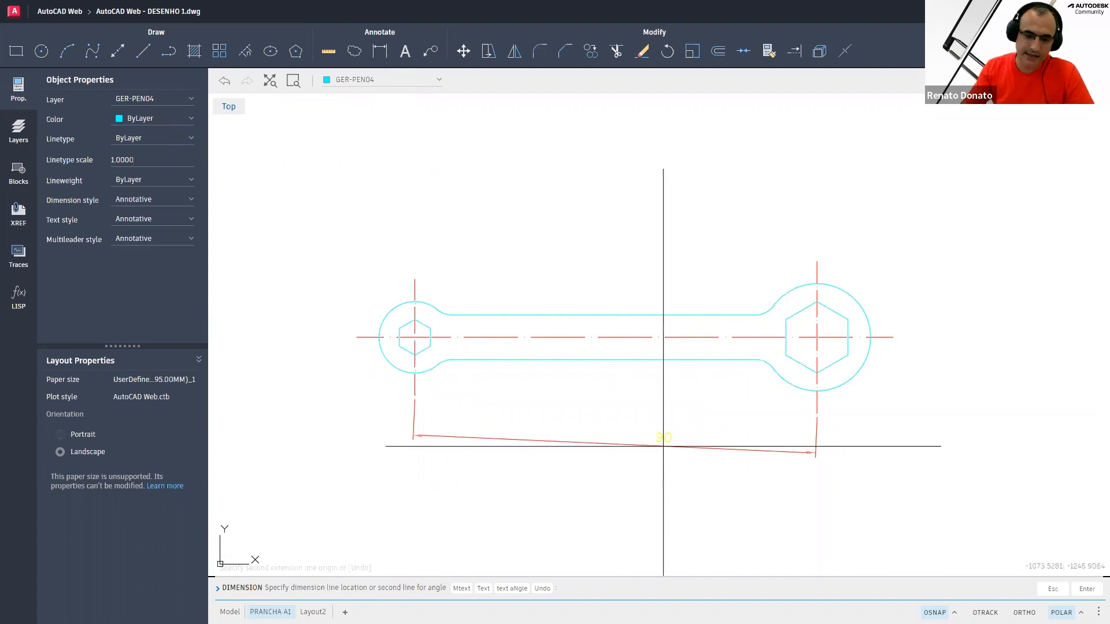
key("Escape")
key("Escape")
right_click(593, 429)
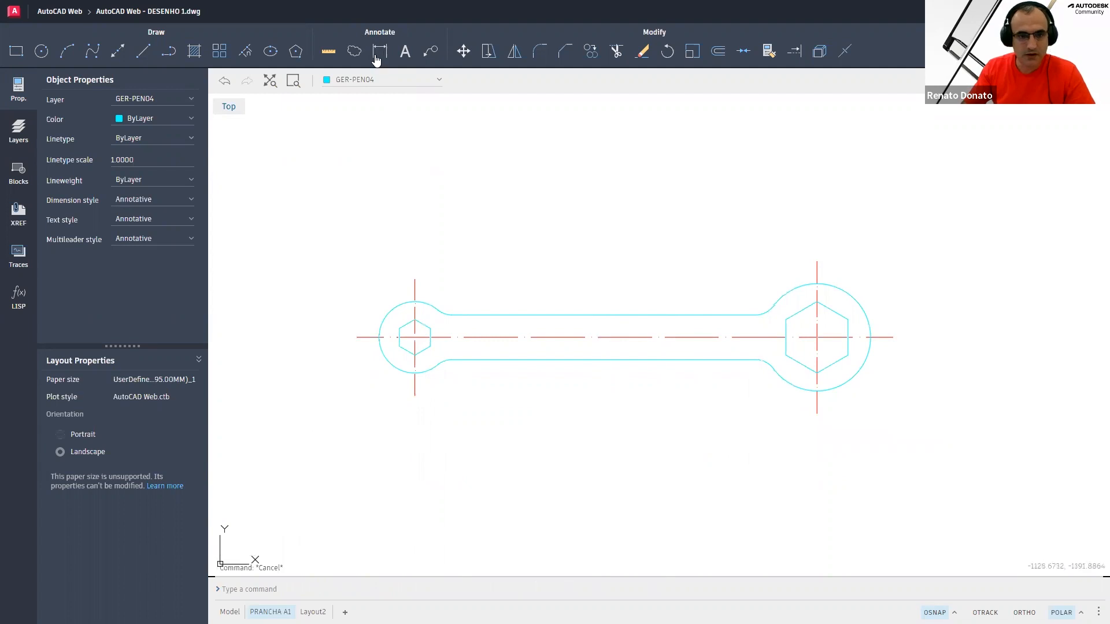
left_click(377, 55)
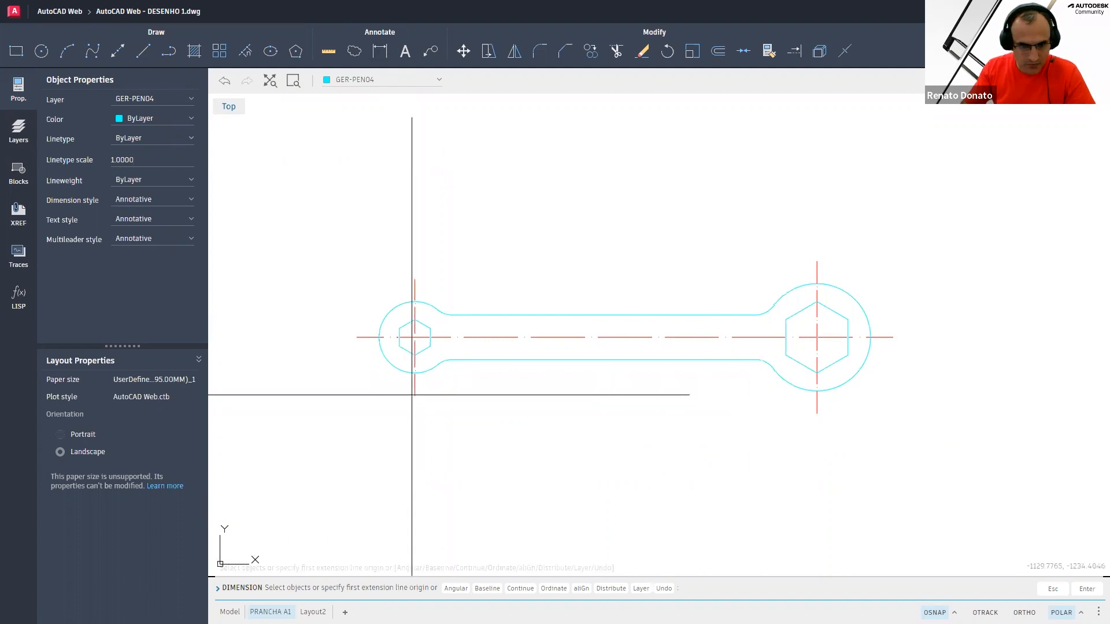
left_click(415, 395)
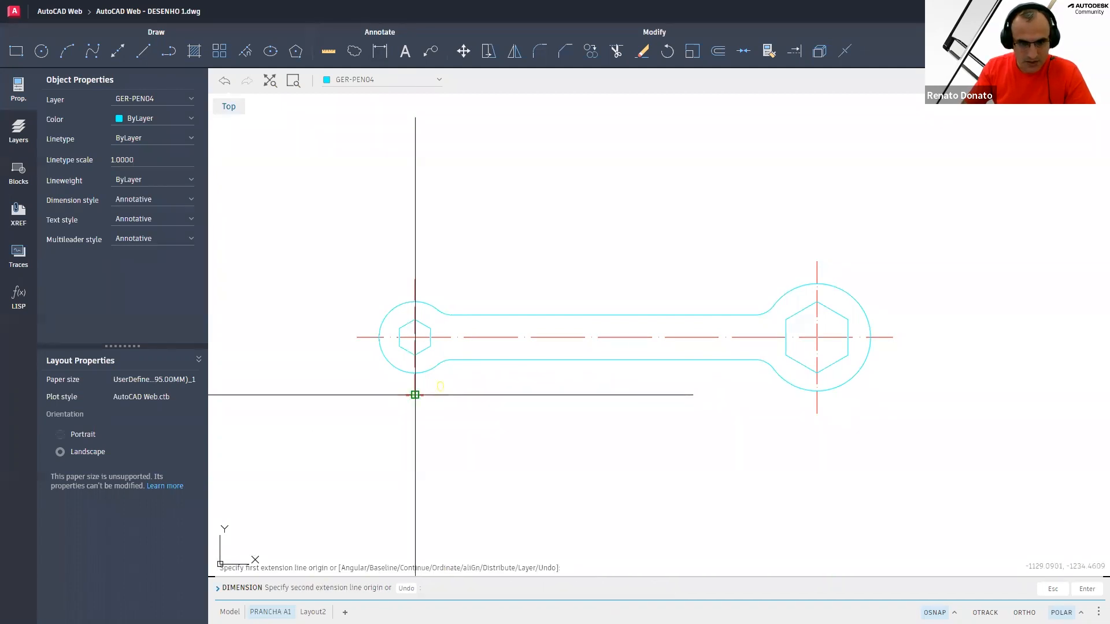
left_click(816, 394)
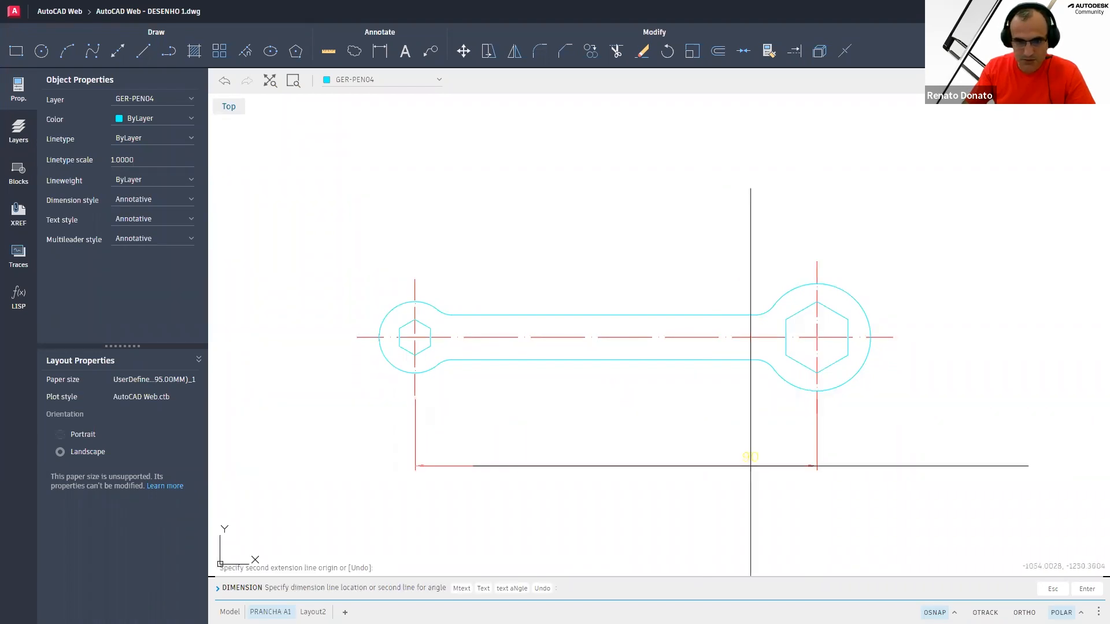
key("Escape")
key("Escape")
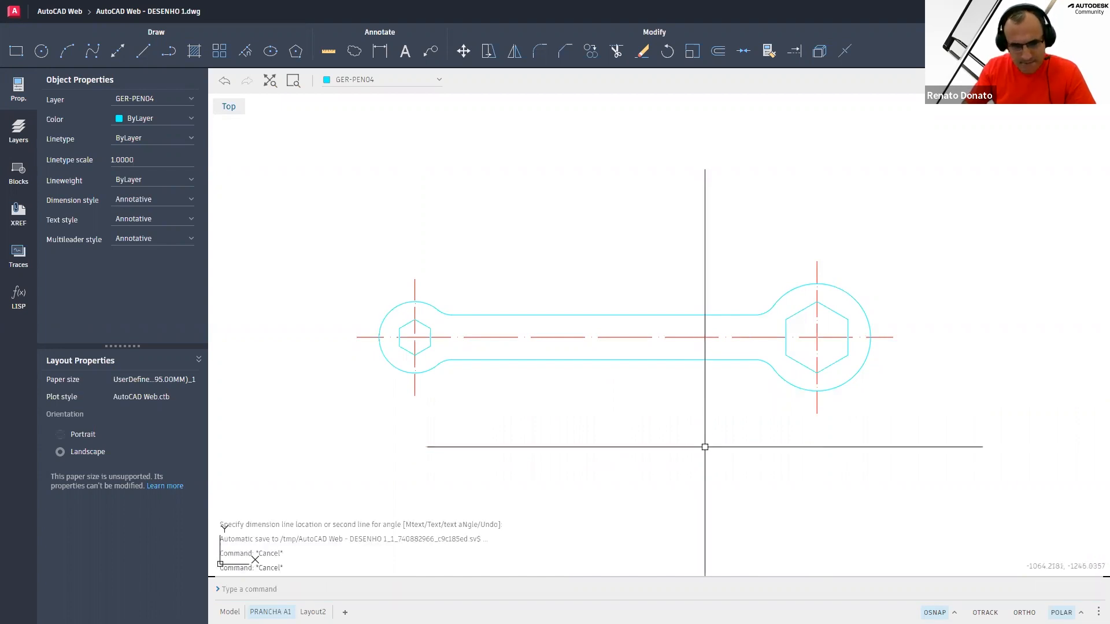
right_click(442, 422)
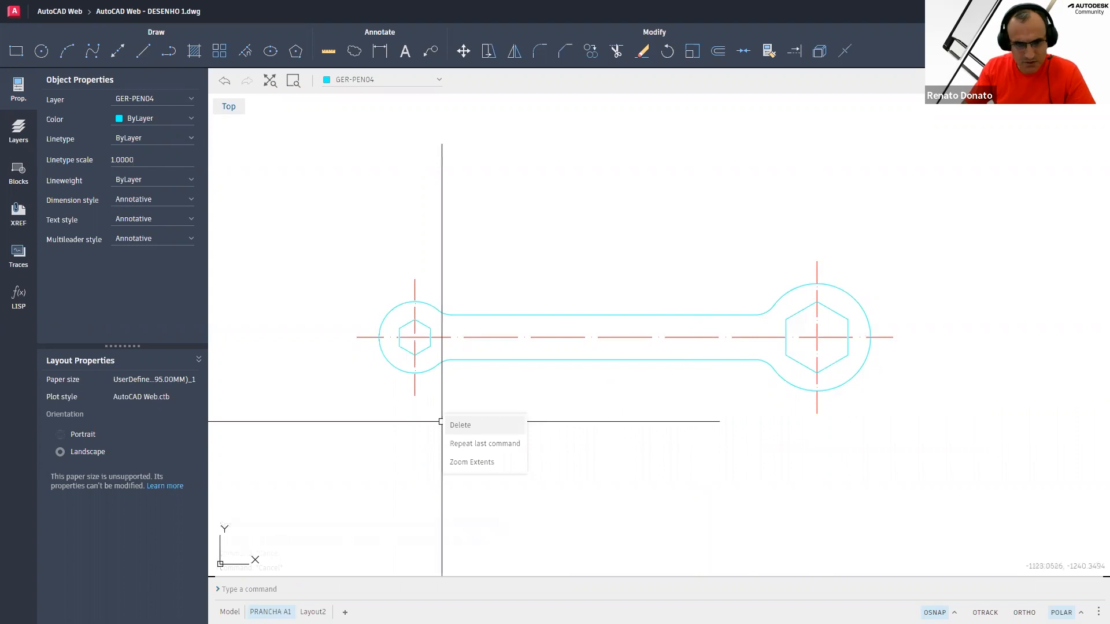
left_click(485, 443)
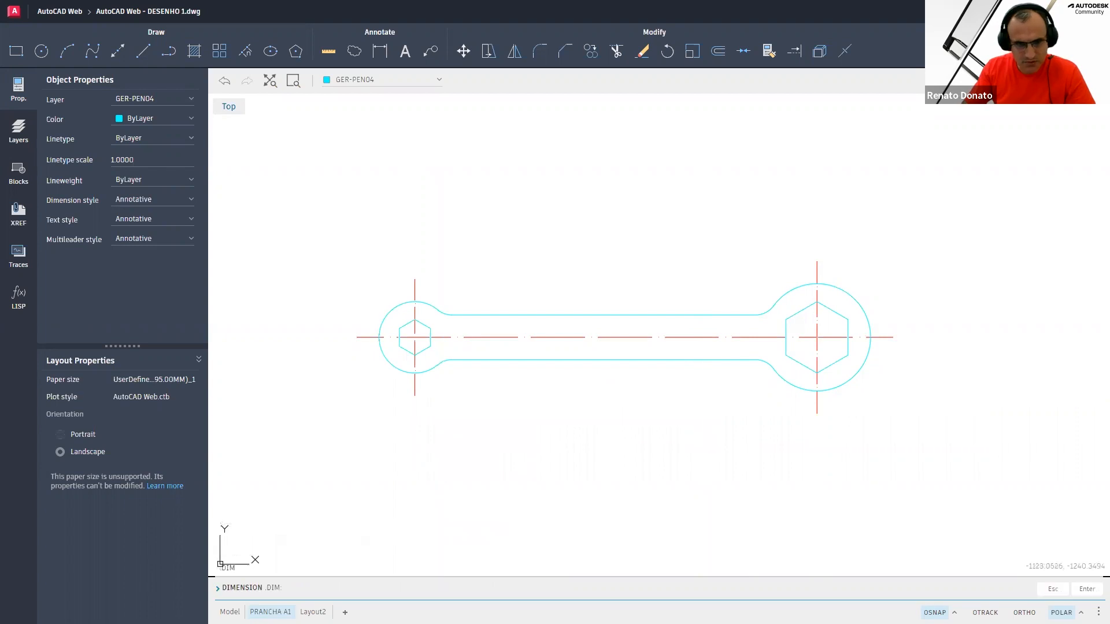
left_click(414, 394)
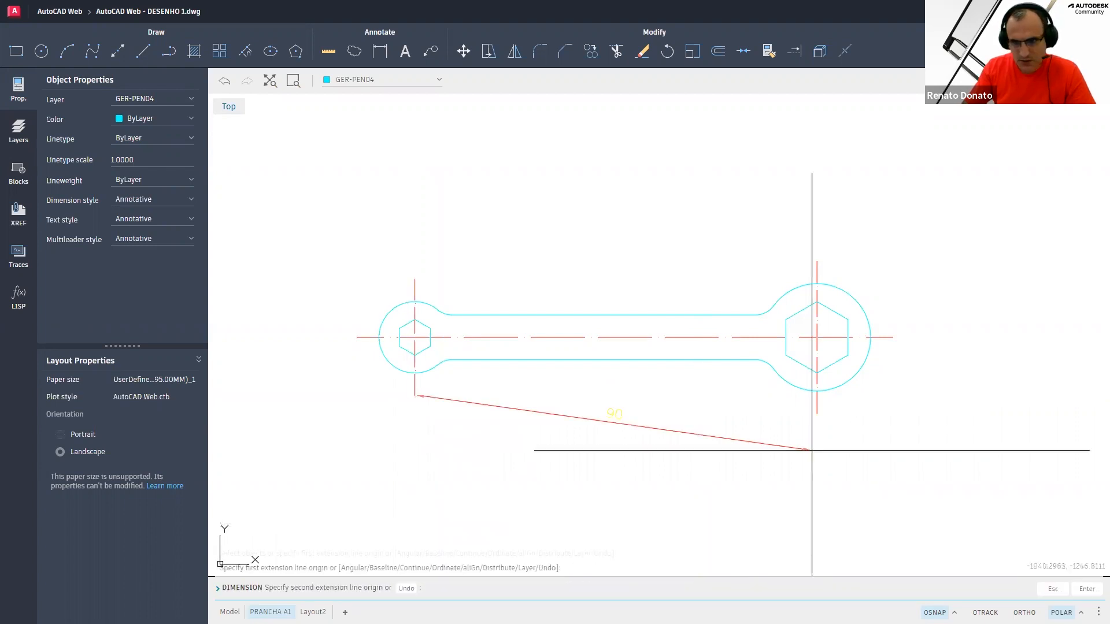
left_click(816, 413)
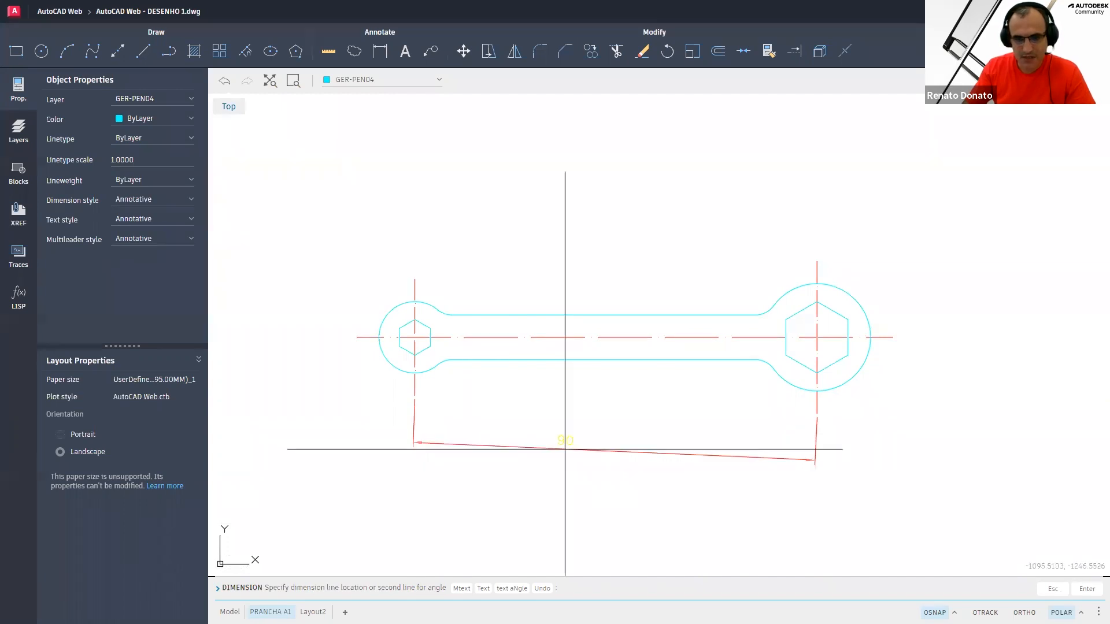
key("Escape")
key("Escape")
Add a linear dimension between the two ring center lines below the wrench
left_click(381, 58)
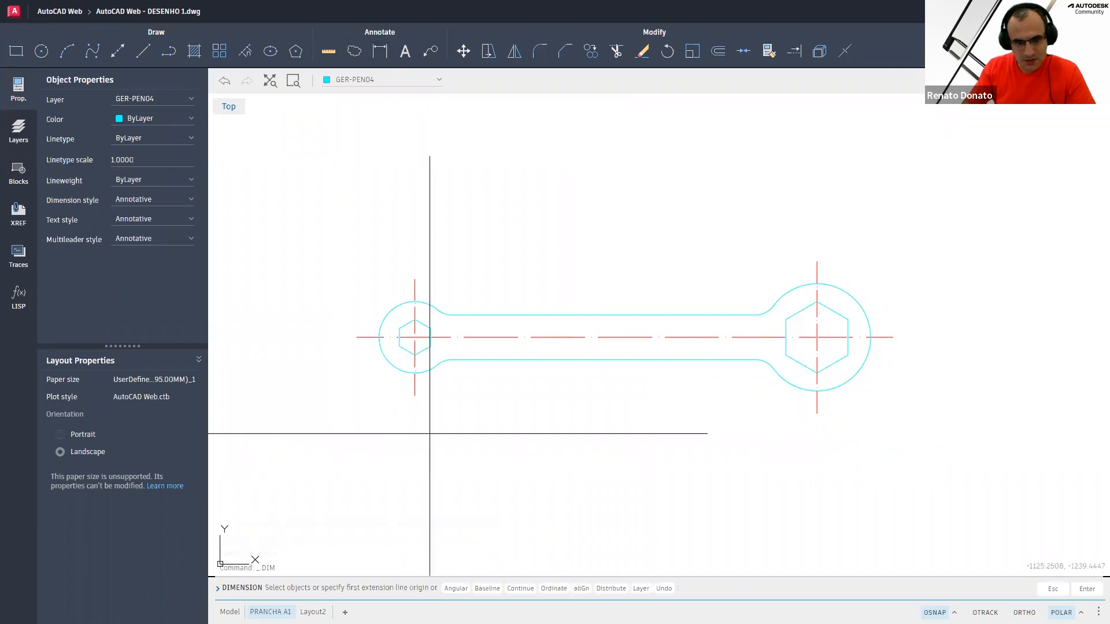
left_click(414, 396)
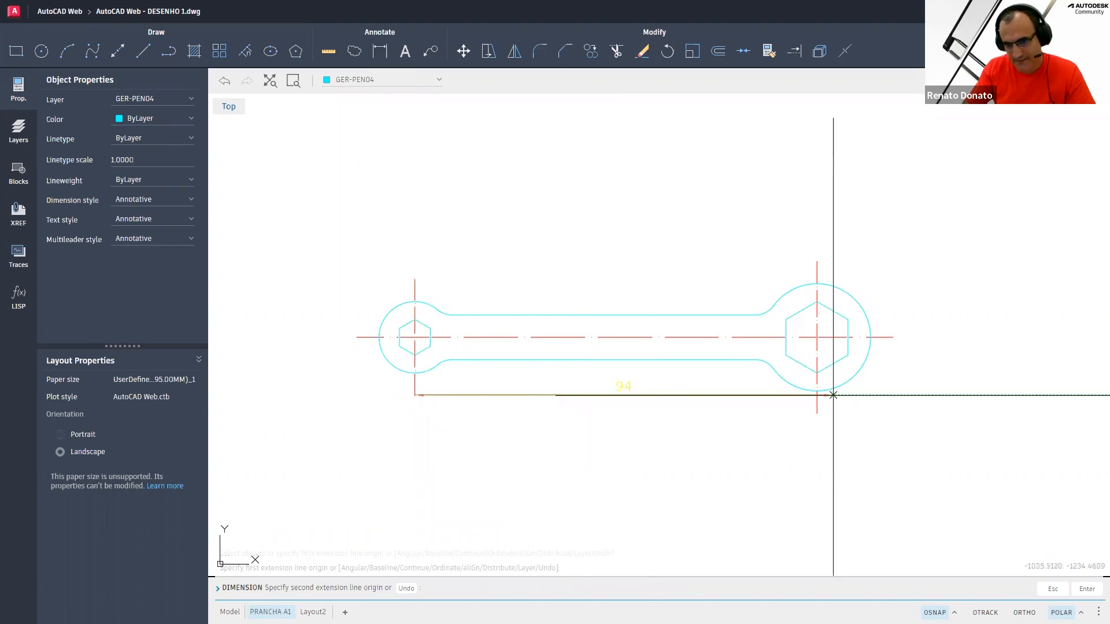
left_click(816, 411)
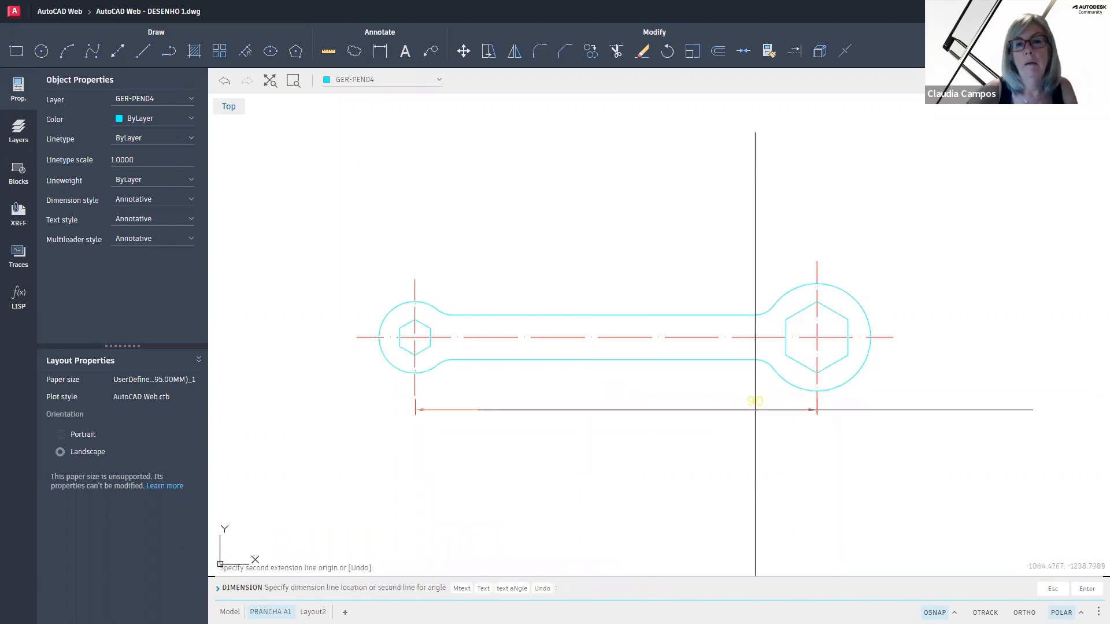
left_click(593, 441)
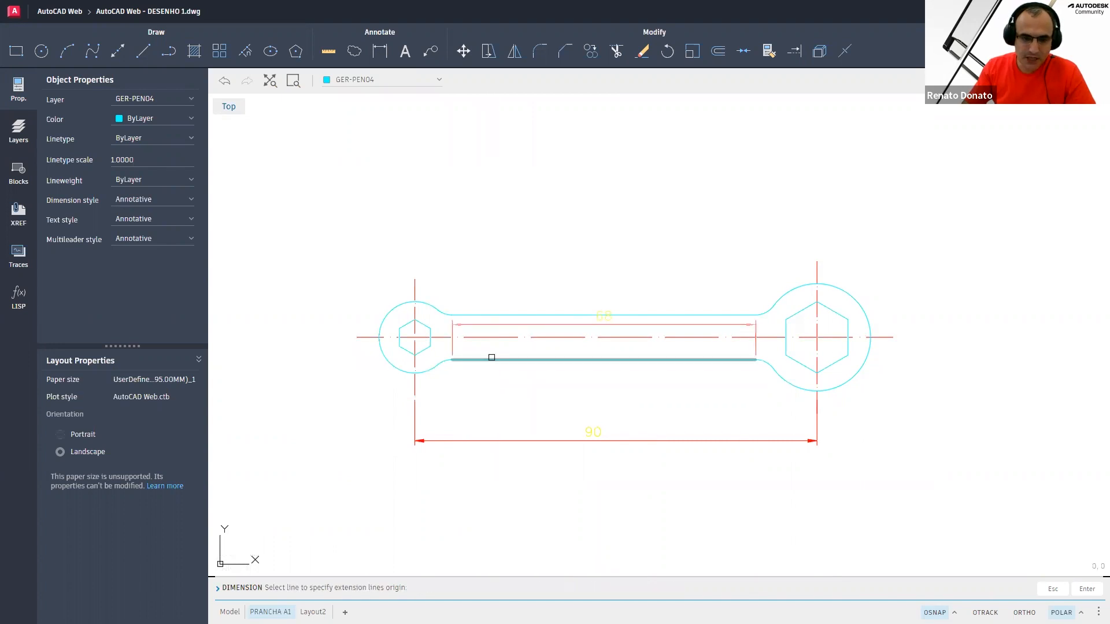
scroll(440, 315, "up", 1)
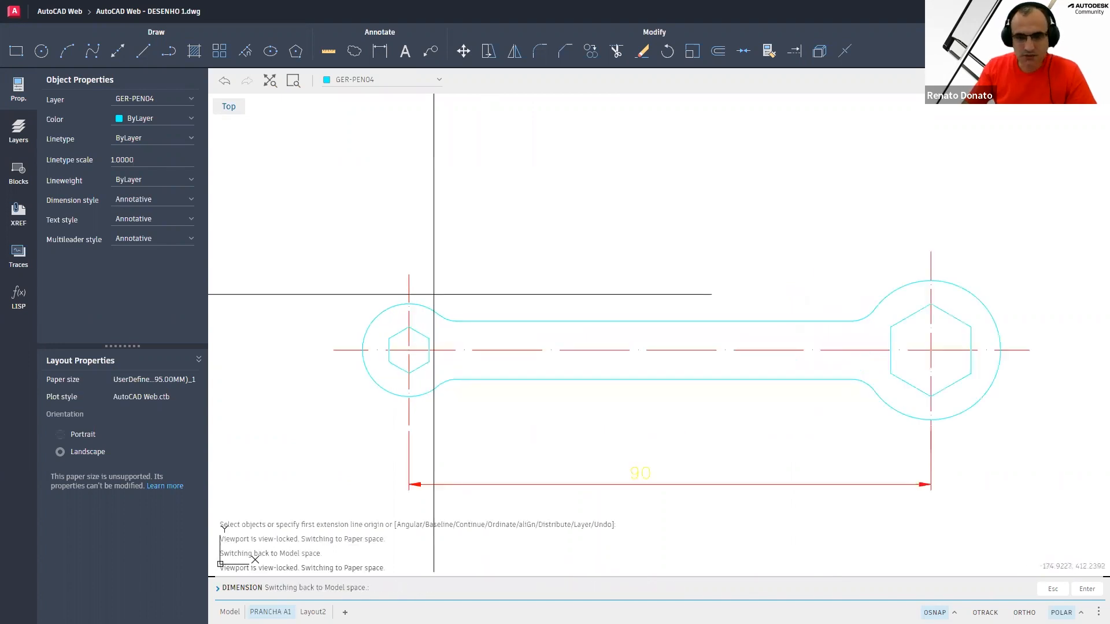
scroll(566, 293, "up", 1)
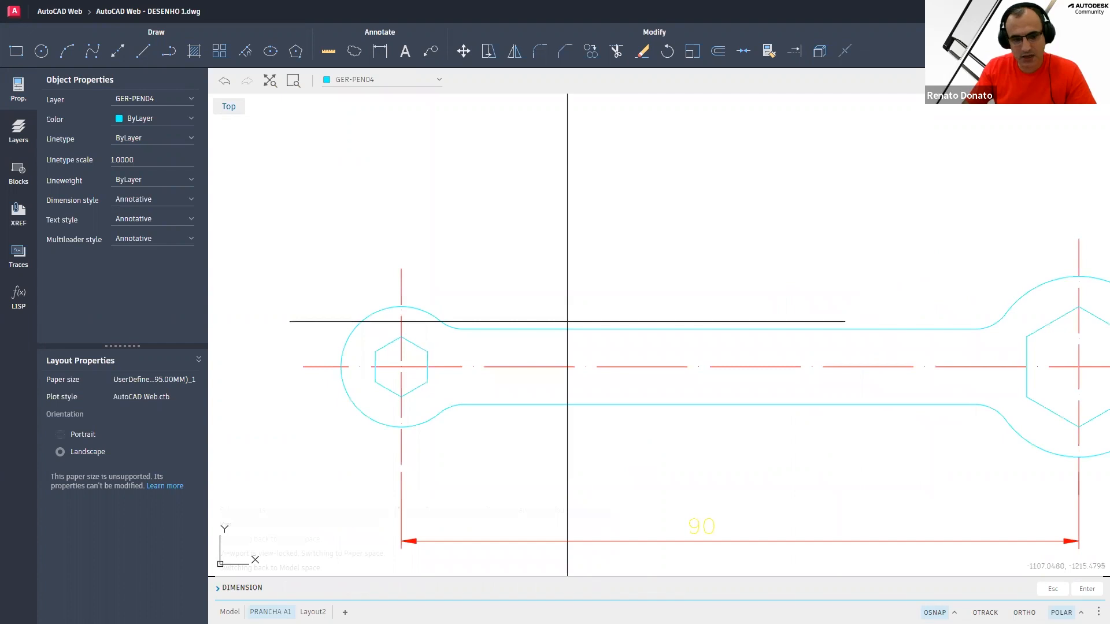
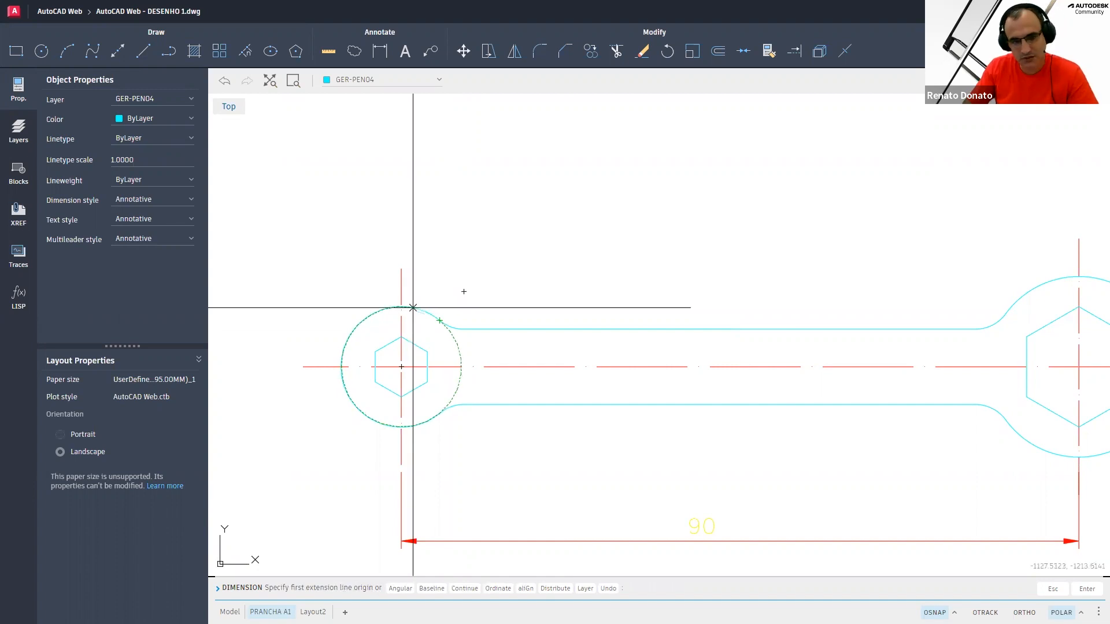
Add a vertical linear dimension to the left of the small ring between its two horizontal lines
left_click(375, 353)
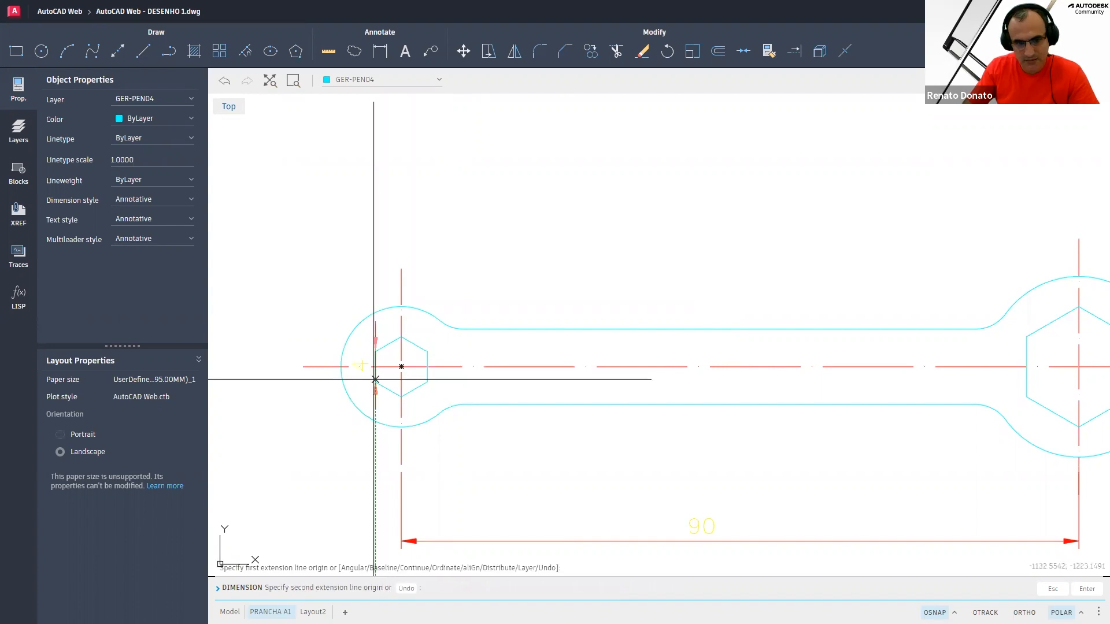
left_click(375, 382)
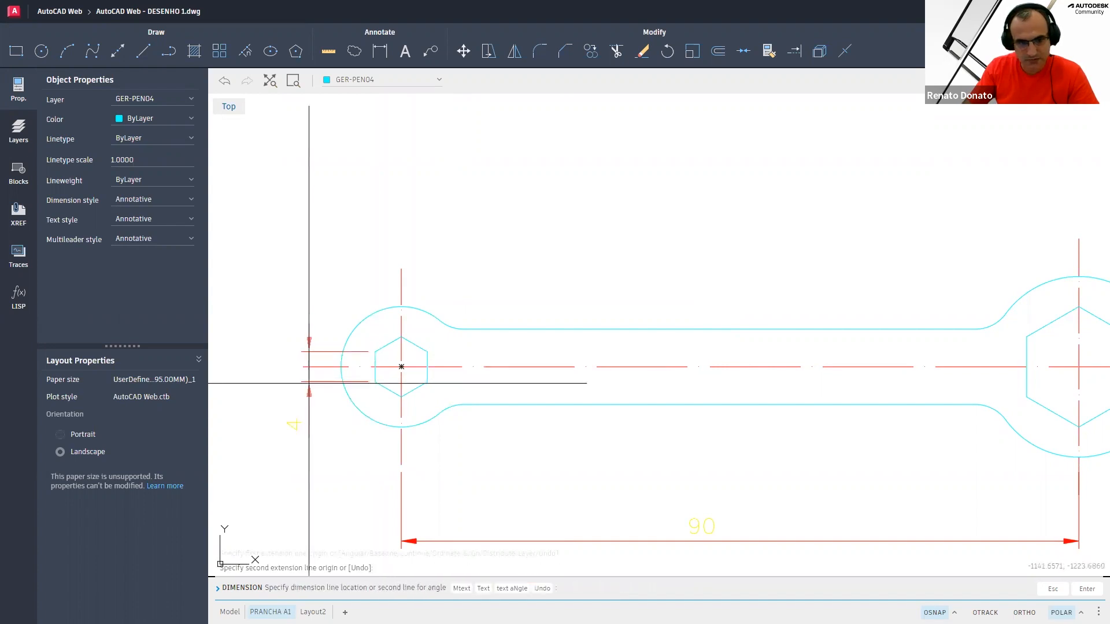
left_click(270, 428)
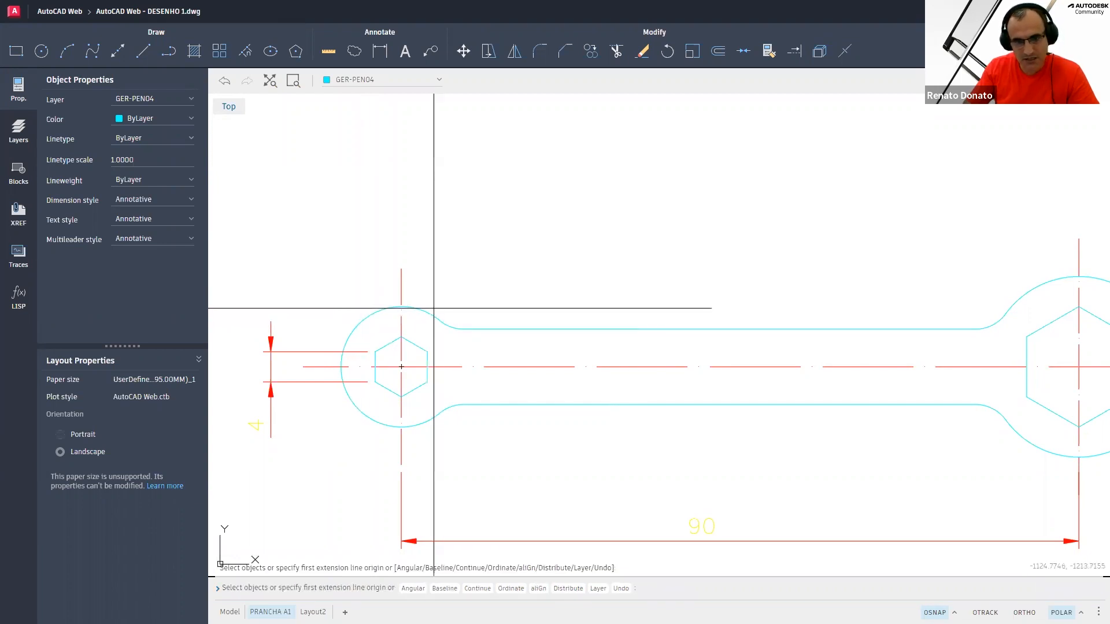
key("Escape")
Try to add an angular dimension on the fillet arc above the small ring
key("Return")
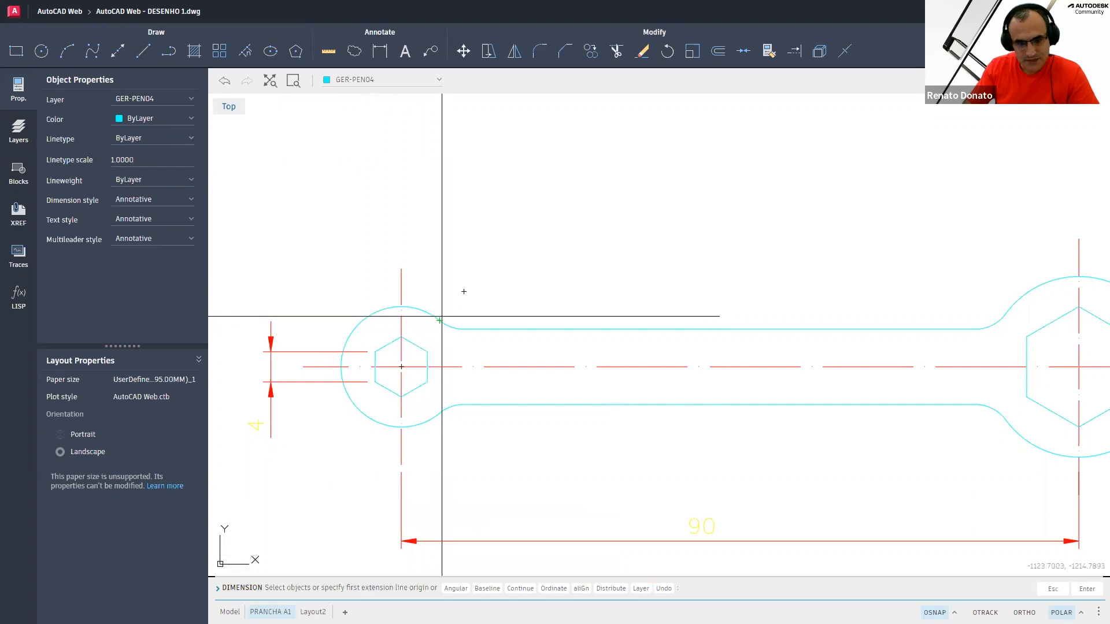
type("A")
key("Return")
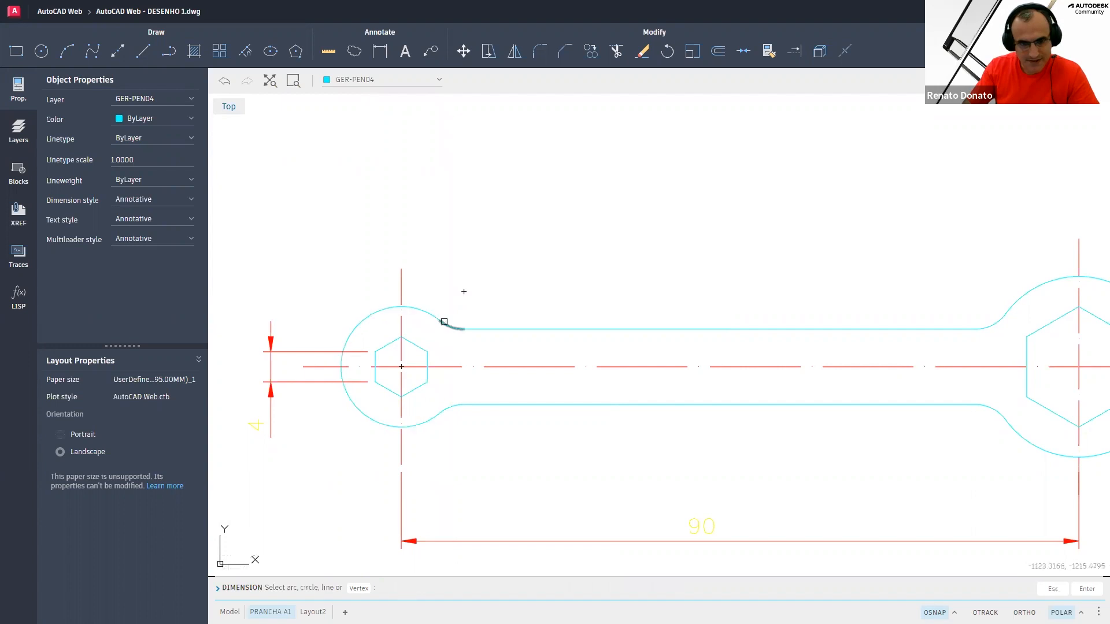
left_click(446, 322)
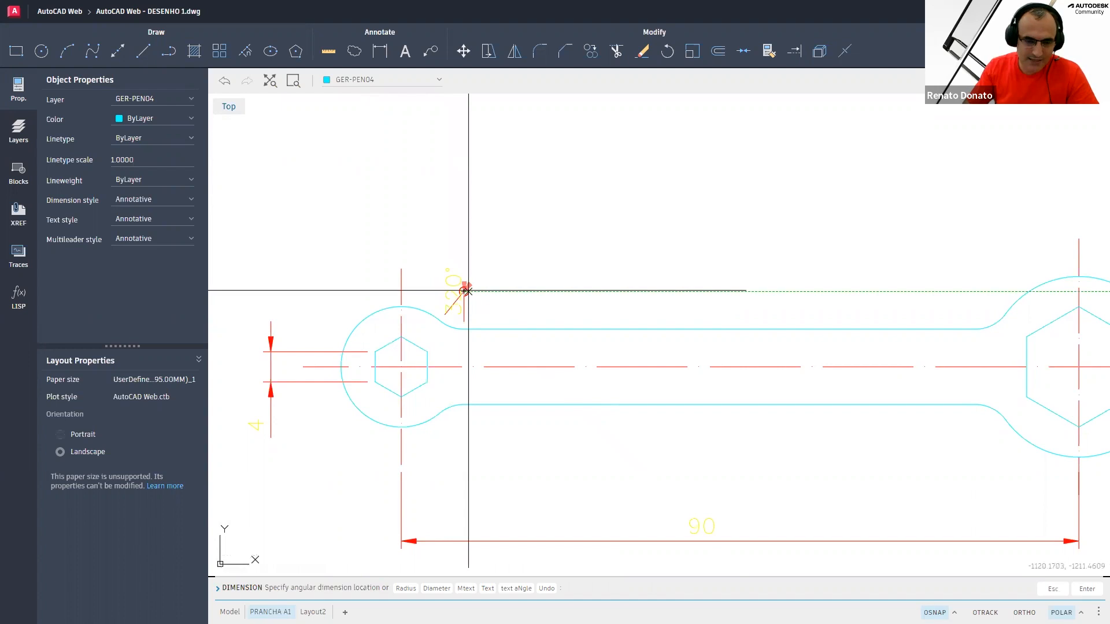
key("Escape")
key("Escape")
key("Escape")
key("Escape")
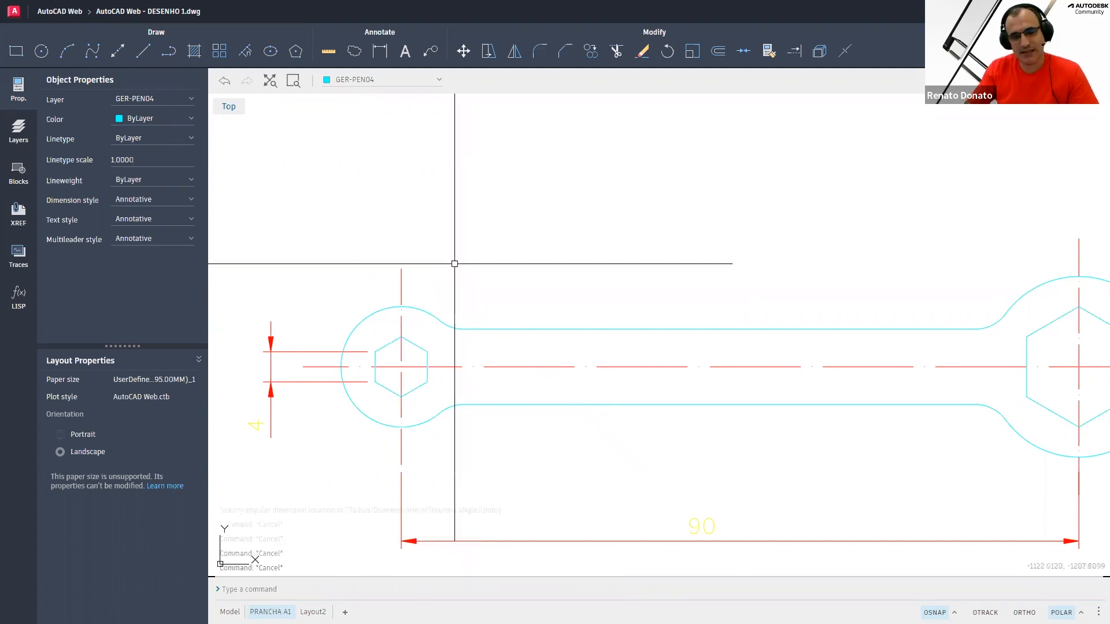
Restart DIM and add a radius dimension to the small ring arc, placing it up and to the left
scroll(454, 264, "up", 2)
scroll(472, 267, "down", 1)
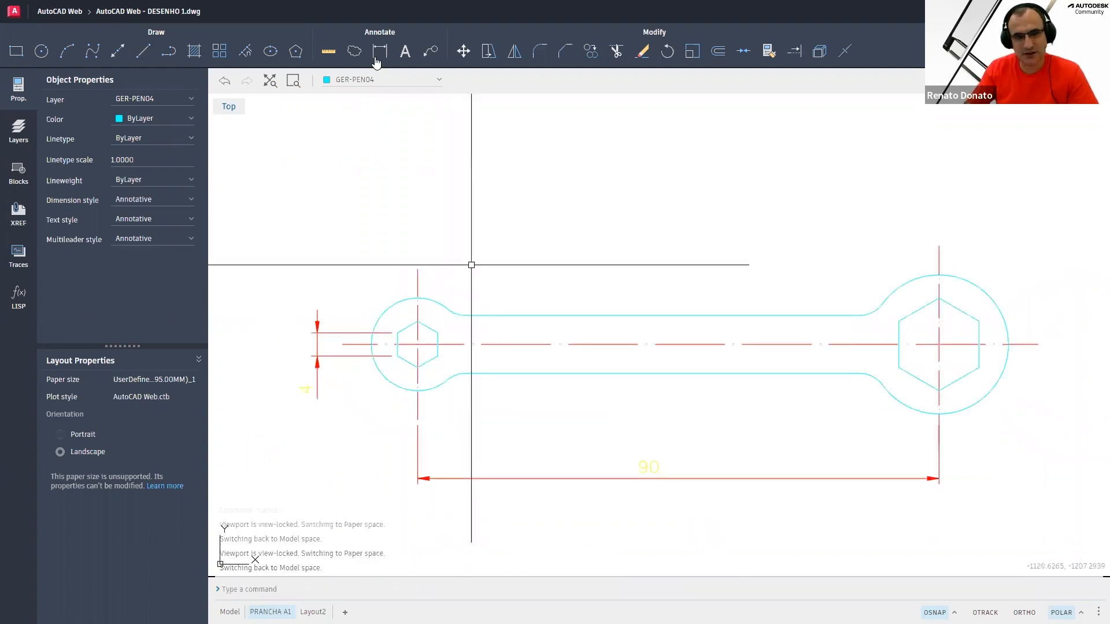
type("DIM:")
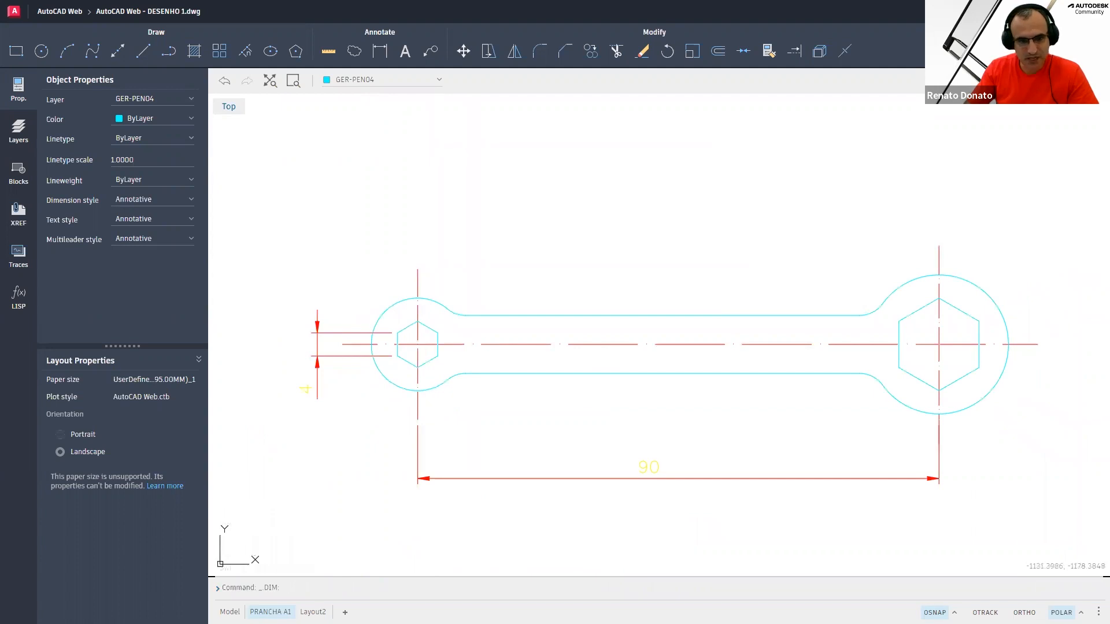
key("Return")
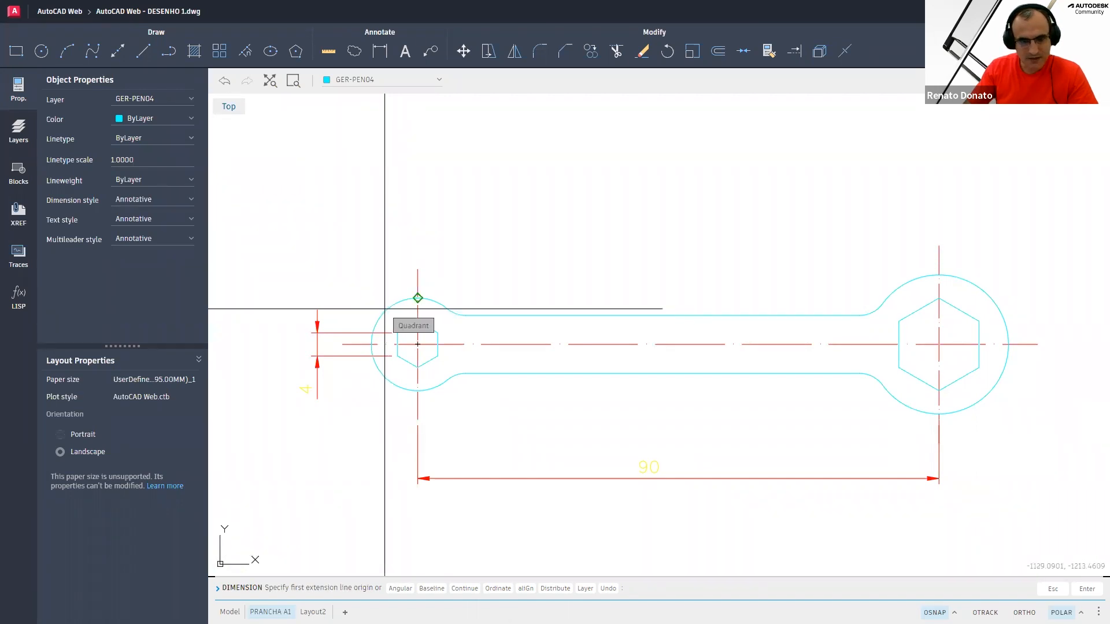
key("F3")
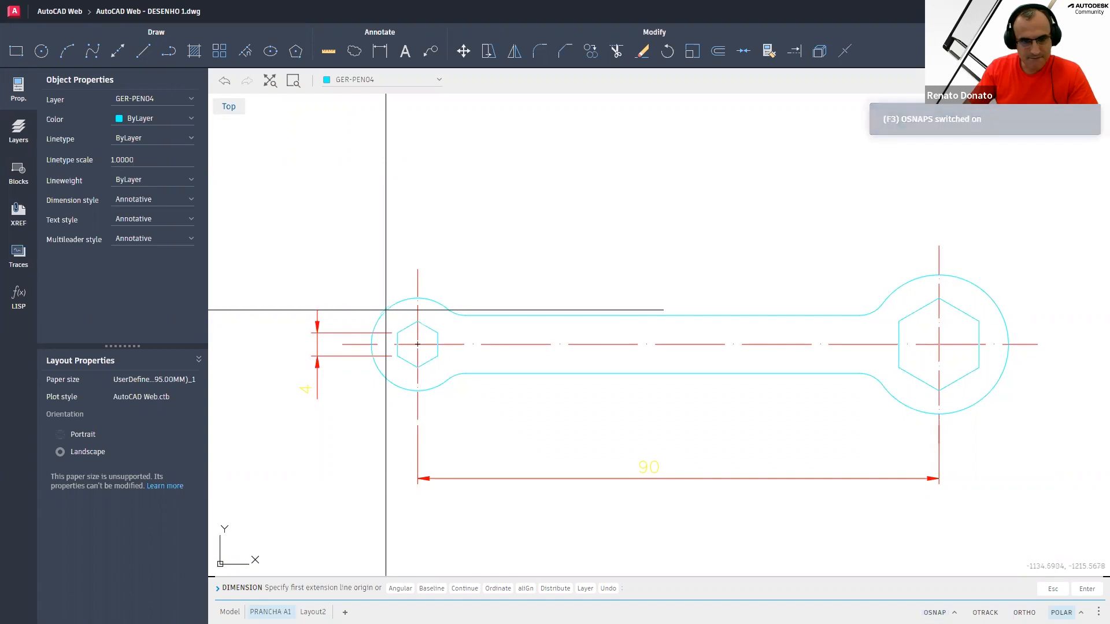
left_click(385, 310)
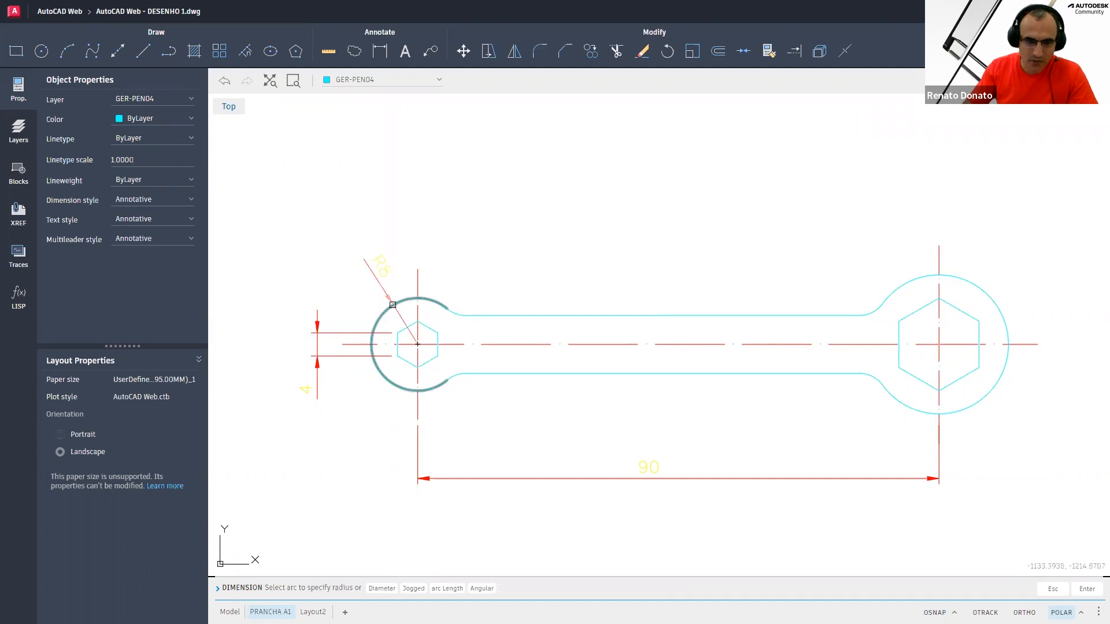
scroll(393, 304, "up", 1)
scroll(391, 304, "up", 1)
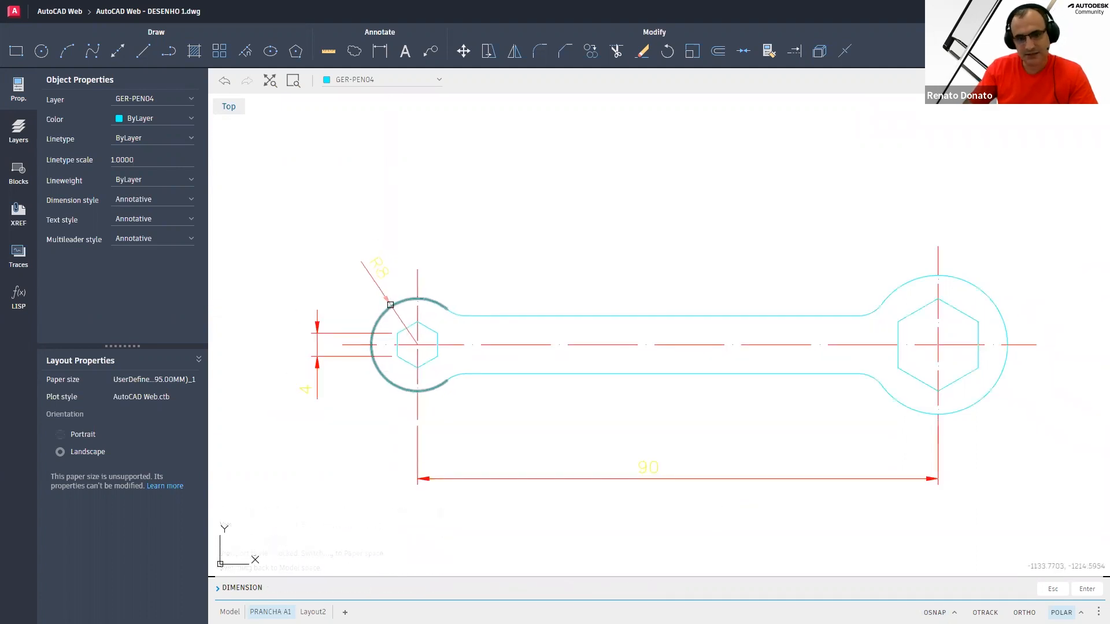
left_click(391, 304)
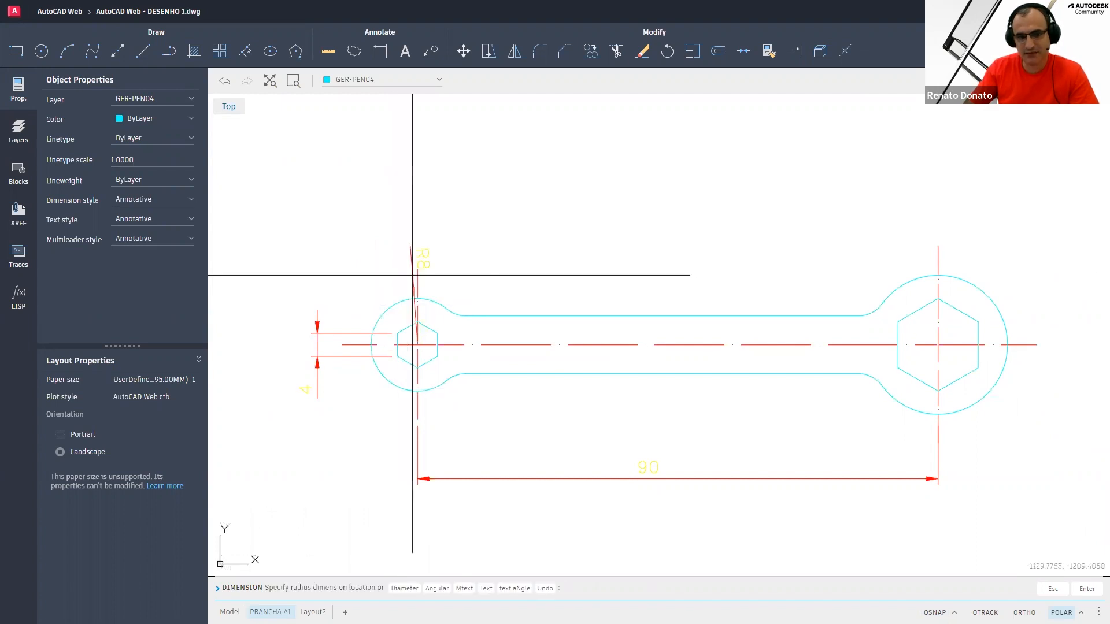
scroll(385, 297, "up", 3)
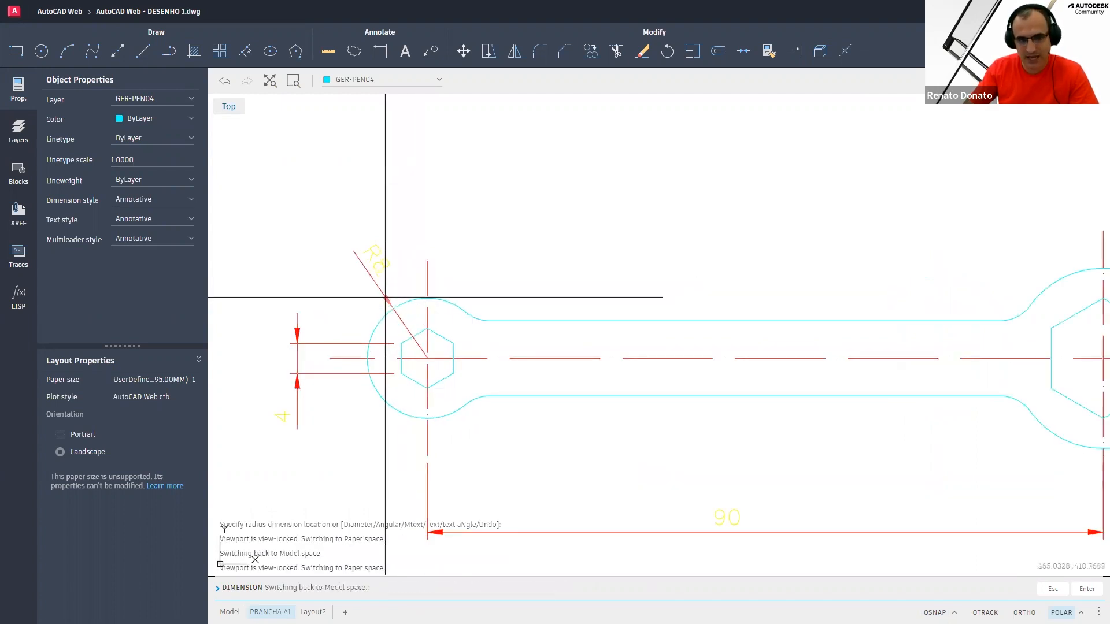
scroll(385, 297, "up", 2)
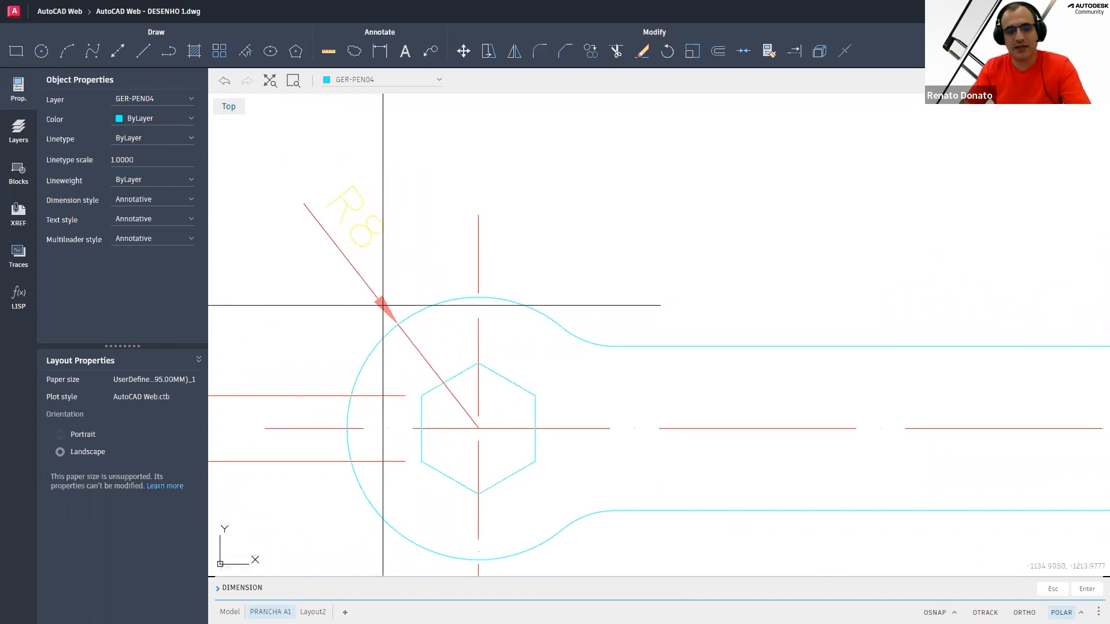
left_click(384, 304)
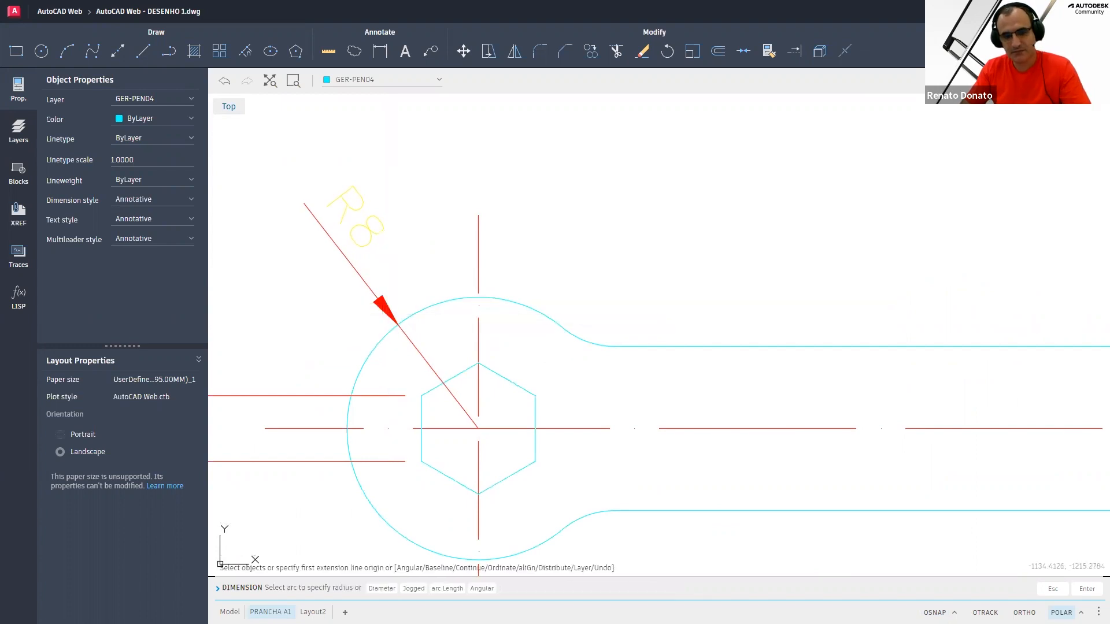
Add a radius dimension to the fillet joining the small ring to the upper handle edge
scroll(402, 310, "down", 1)
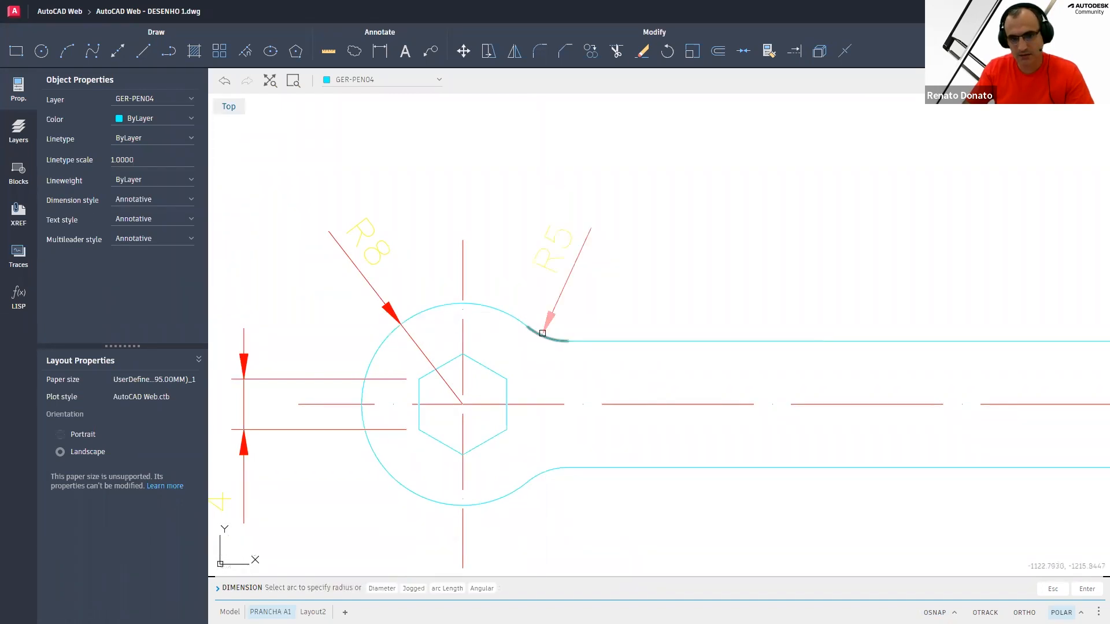
left_click(542, 333)
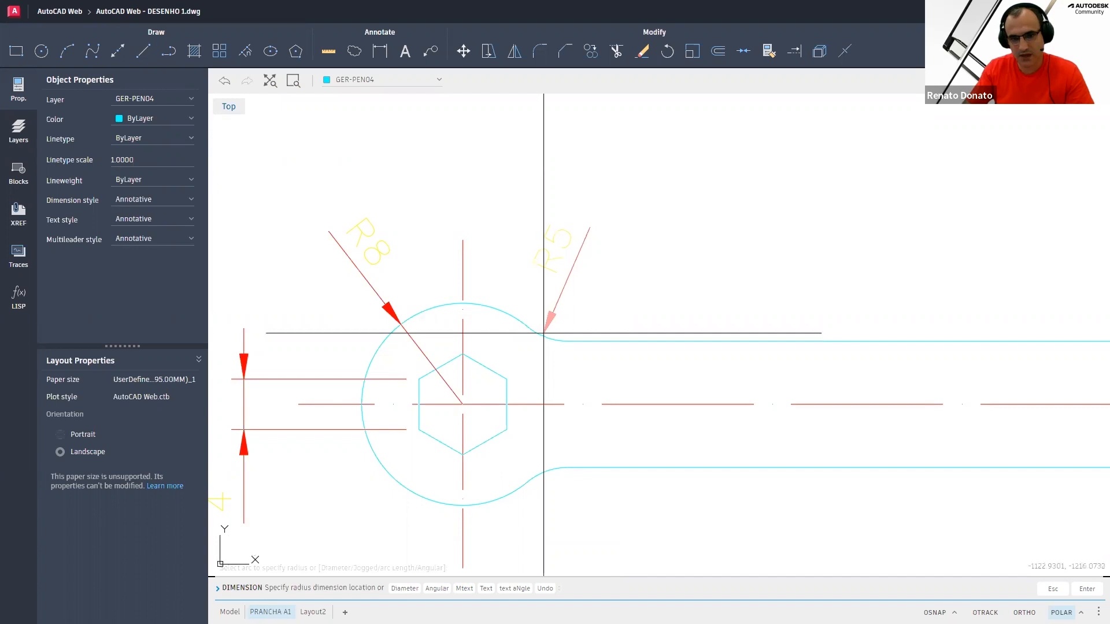
left_click(545, 325)
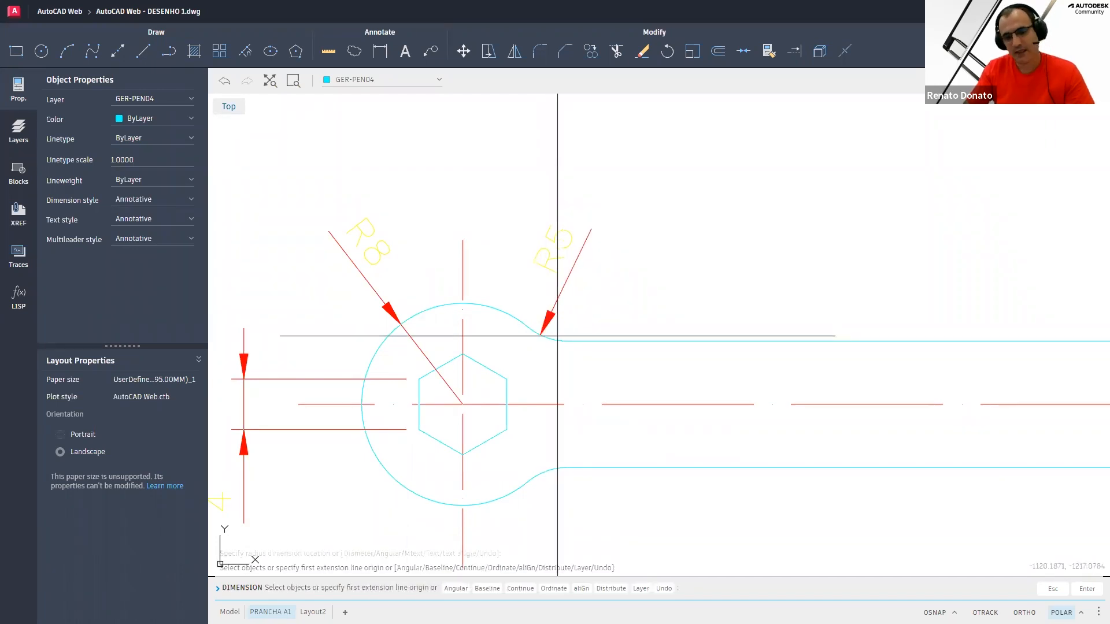
Add a radius dimension to the large ring arc, placing it up and to the right
scroll(594, 371, "down", 2)
scroll(594, 371, "down", 2)
mouse_move(855, 293)
middle_mouse_down()
mouse_move(502, 305)
mouse_move(523, 302)
middle_mouse_up()
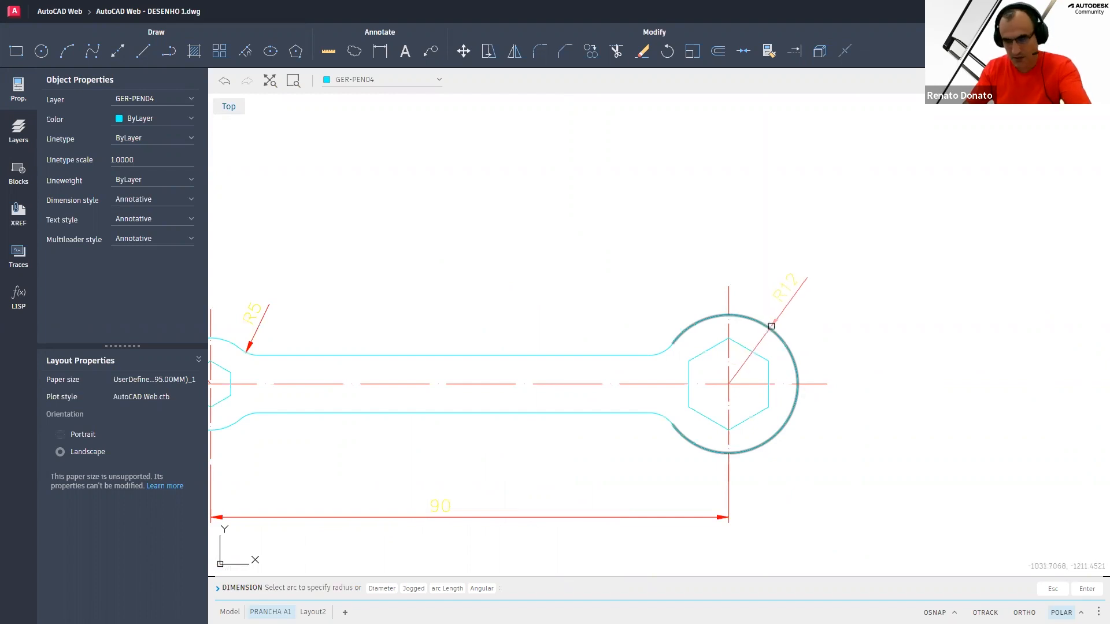
left_click(771, 325)
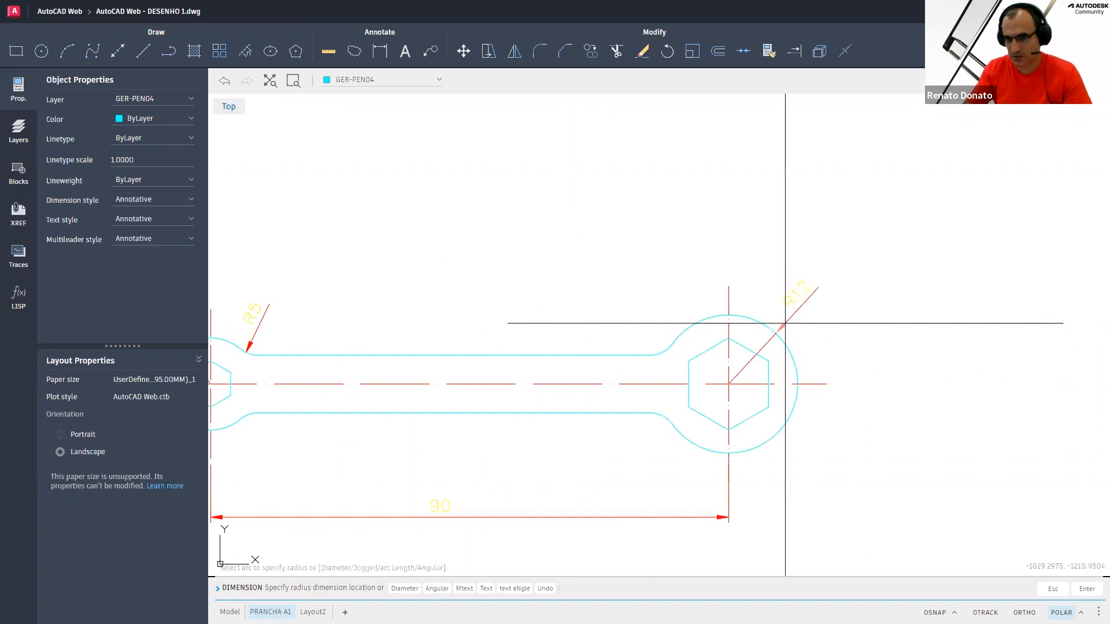
left_click(776, 317)
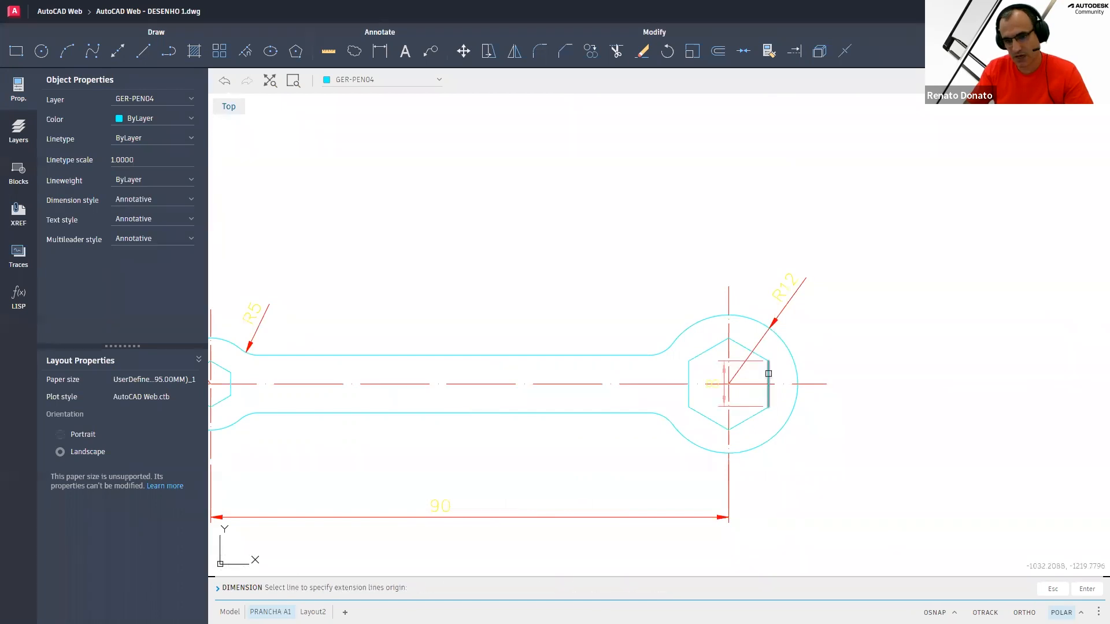
Dimension the vertical edge of the large hexagon, placing the dimension to the right of the ring
left_click(767, 374)
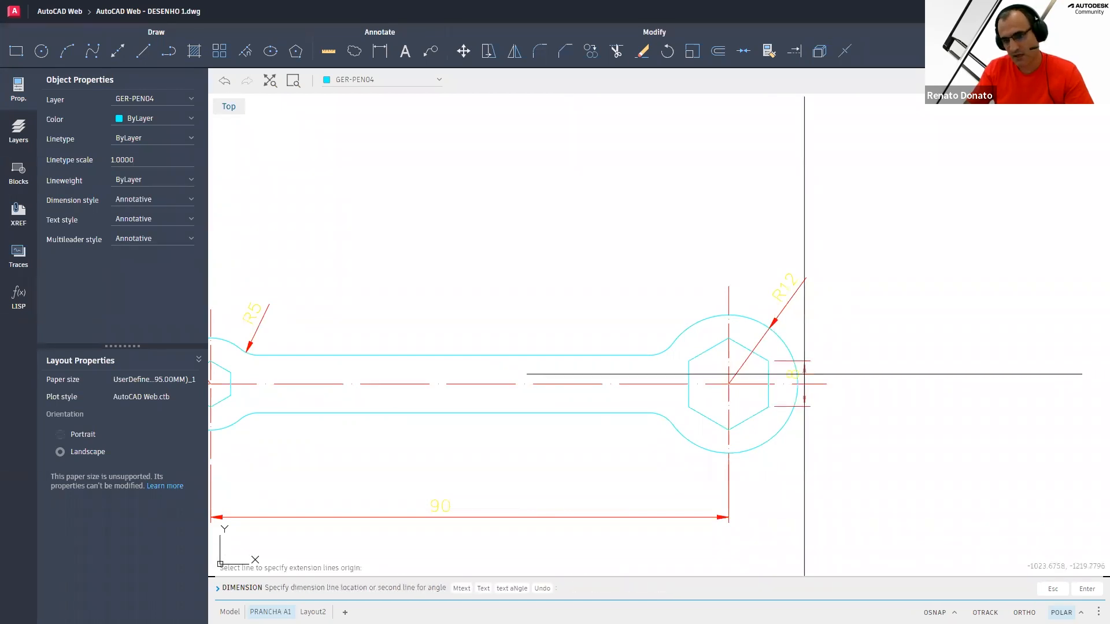
left_click(861, 373)
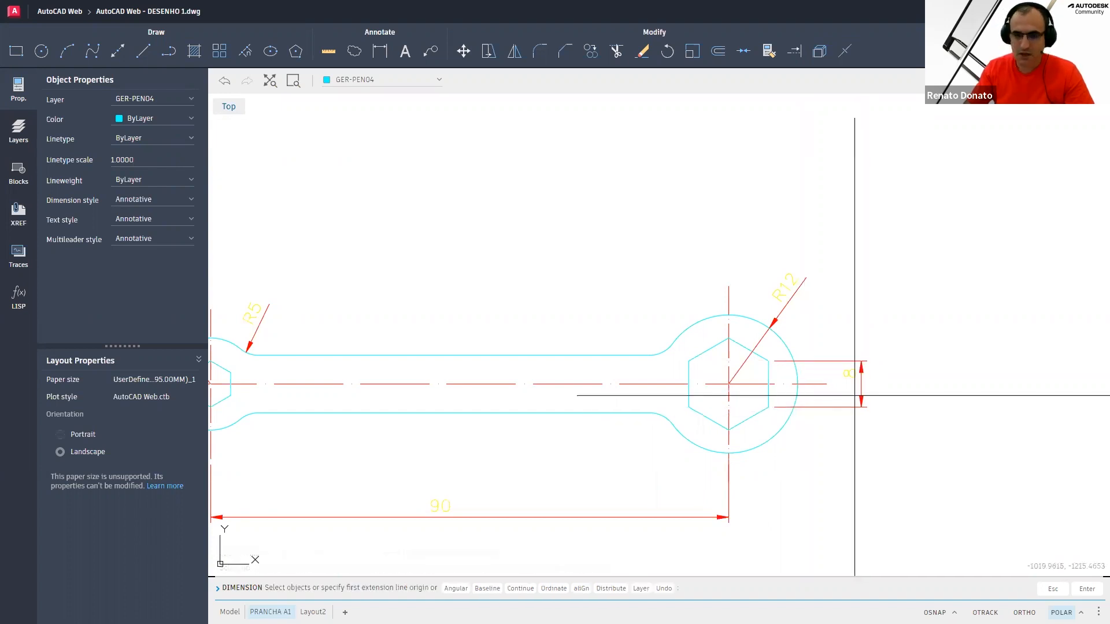
key("Return")
Zoom out to show the whole drawing and return from the viewport to paper space
scroll(559, 407, "down", 1)
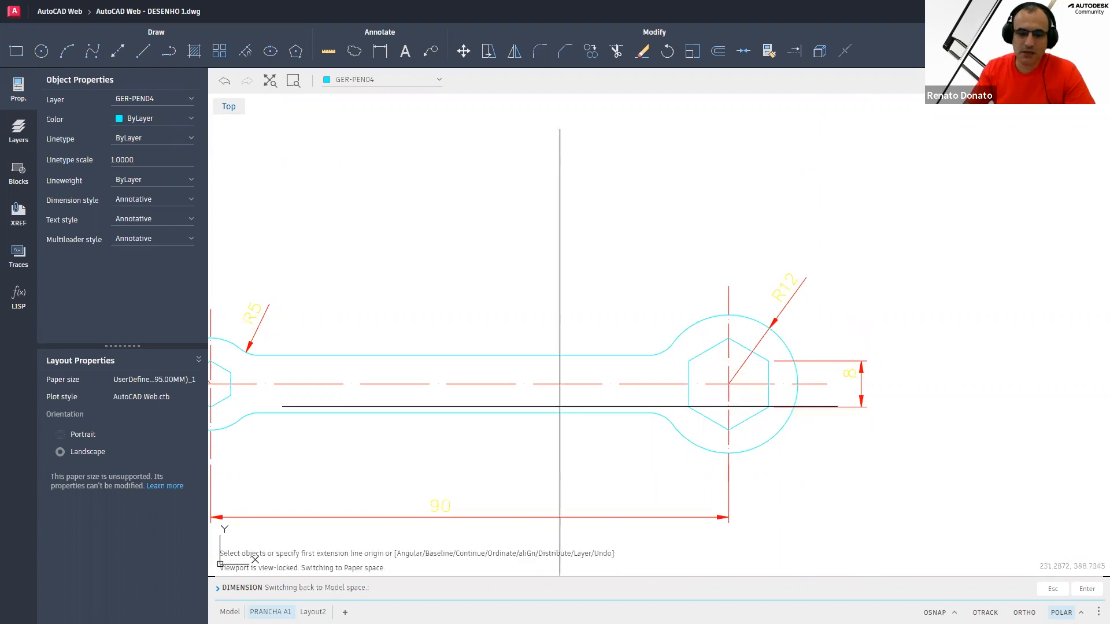
scroll(559, 406, "down", 1)
scroll(377, 415, "down", 1)
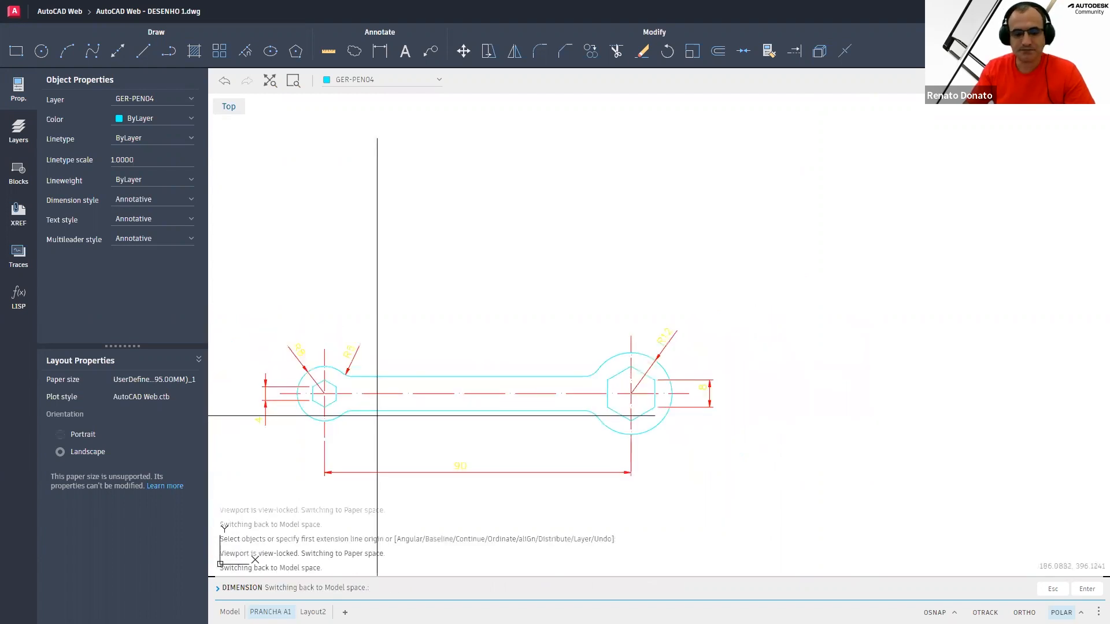
scroll(491, 327, "down", 1)
scroll(488, 338, "down", 1)
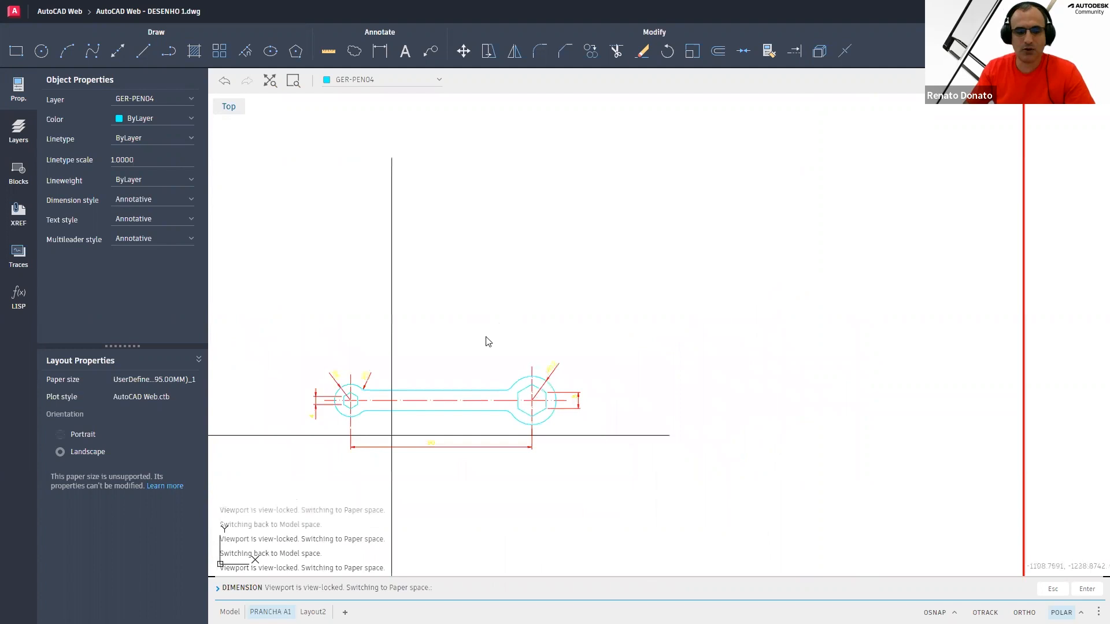
middle_click_drag(391, 435, 505, 326)
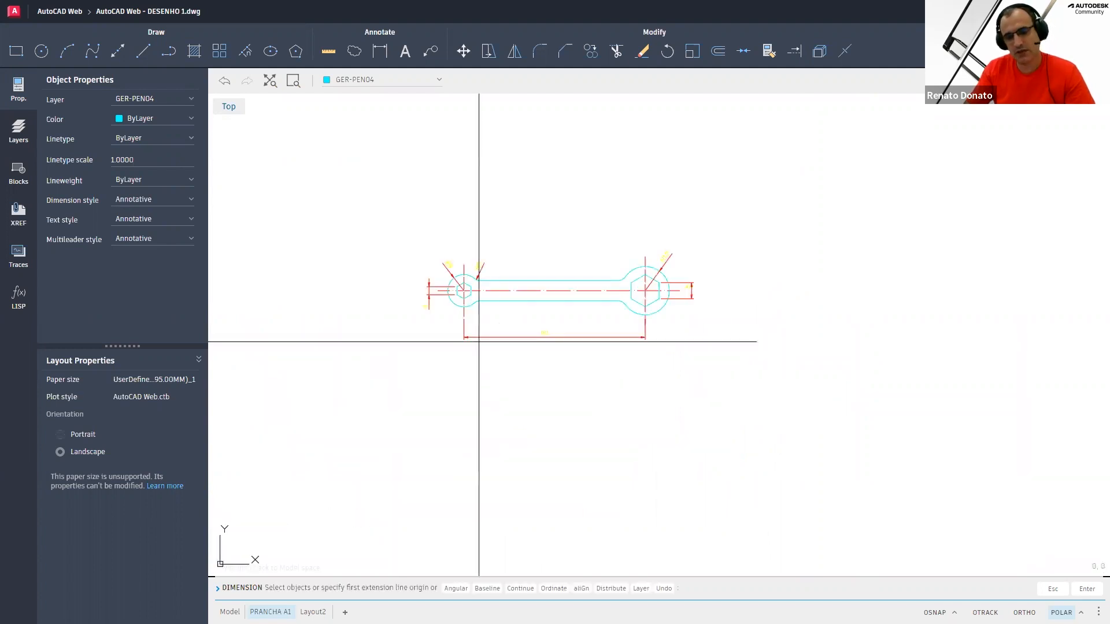
key("Escape")
key("Escape")
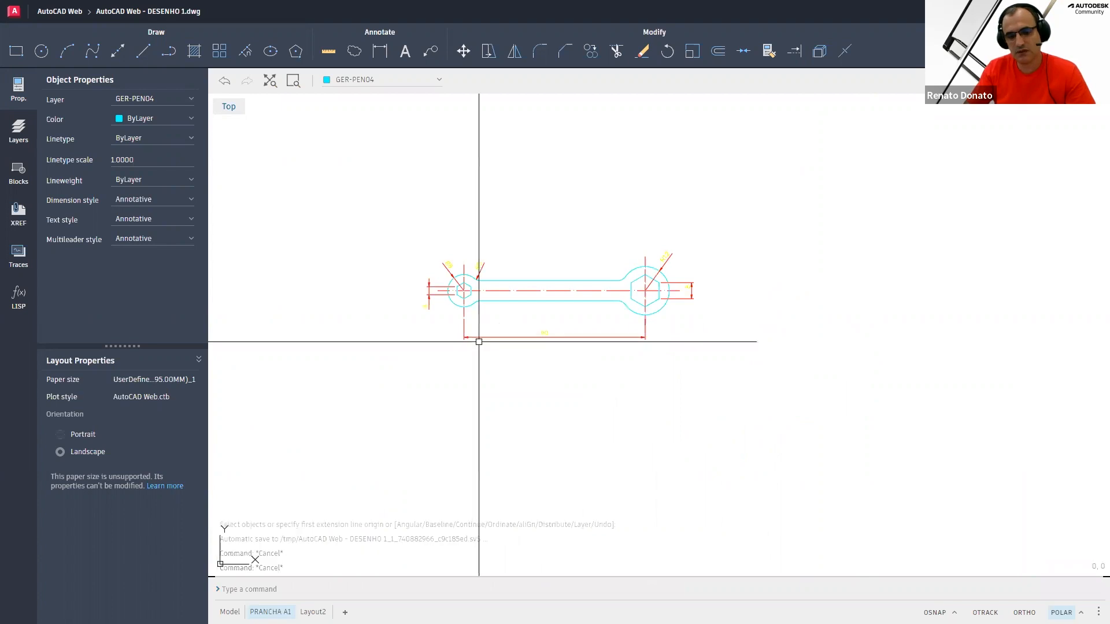
key("Escape")
key("Escape")
key("Escape")
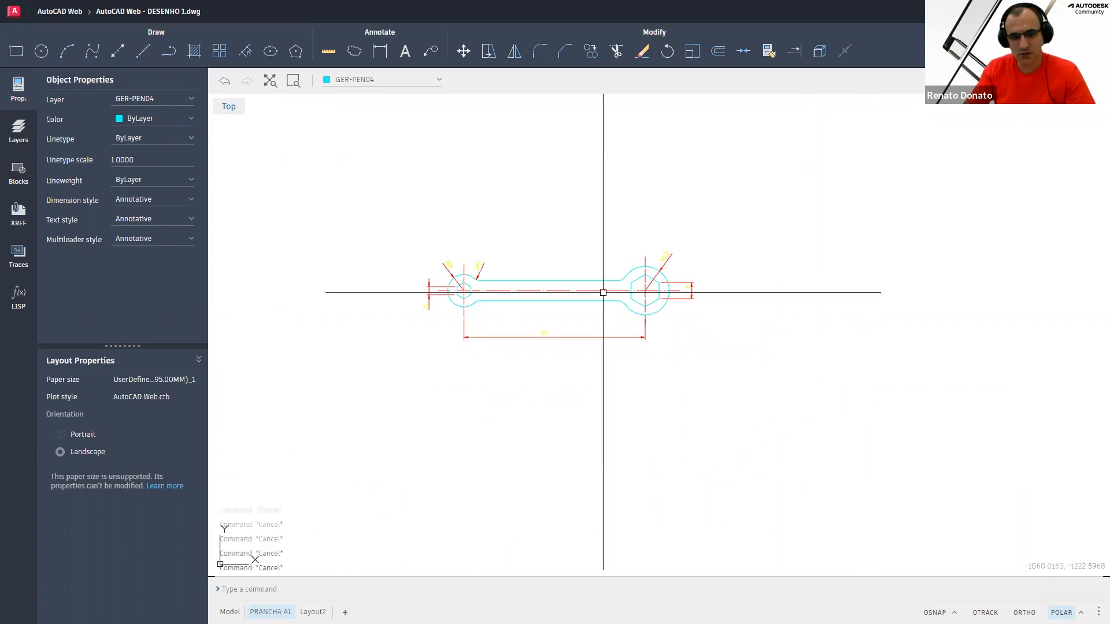
type("Z")
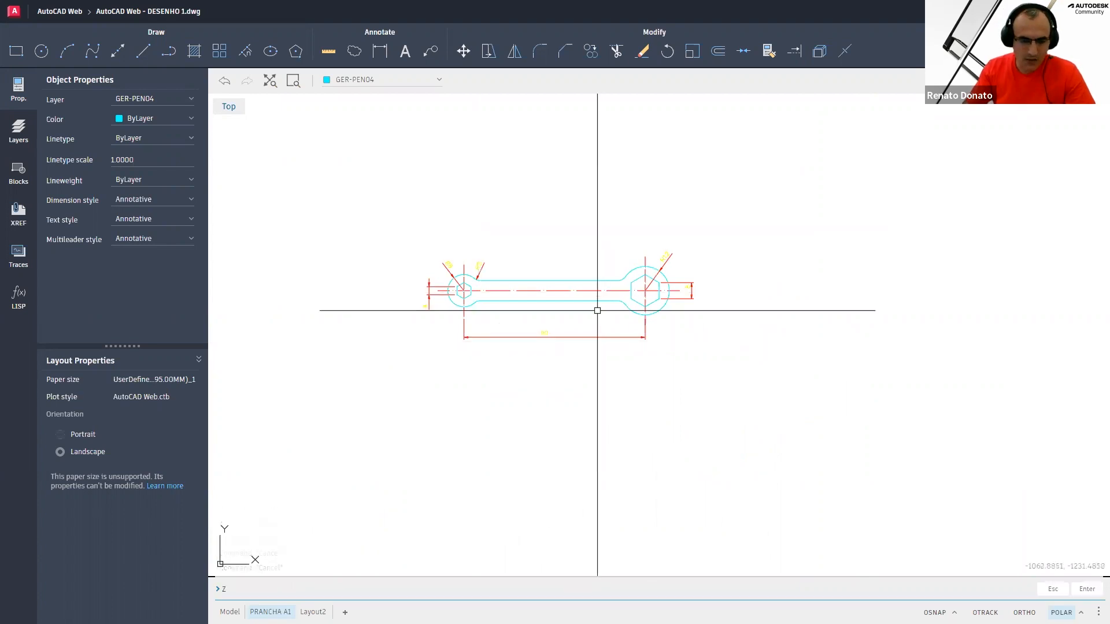
type("A")
key("Return")
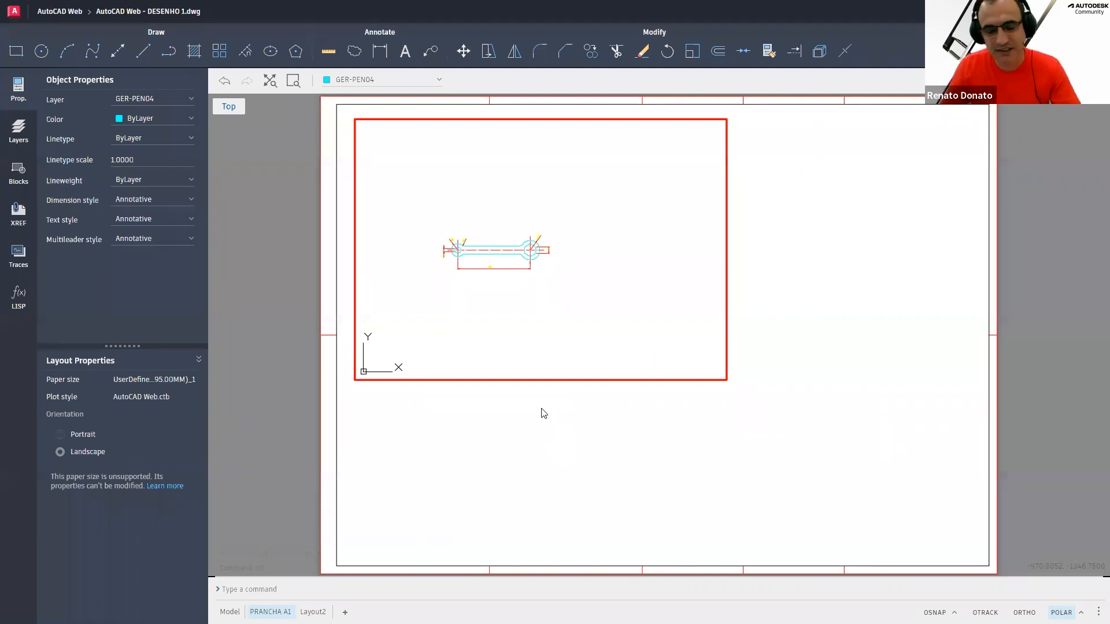
double_click(754, 255)
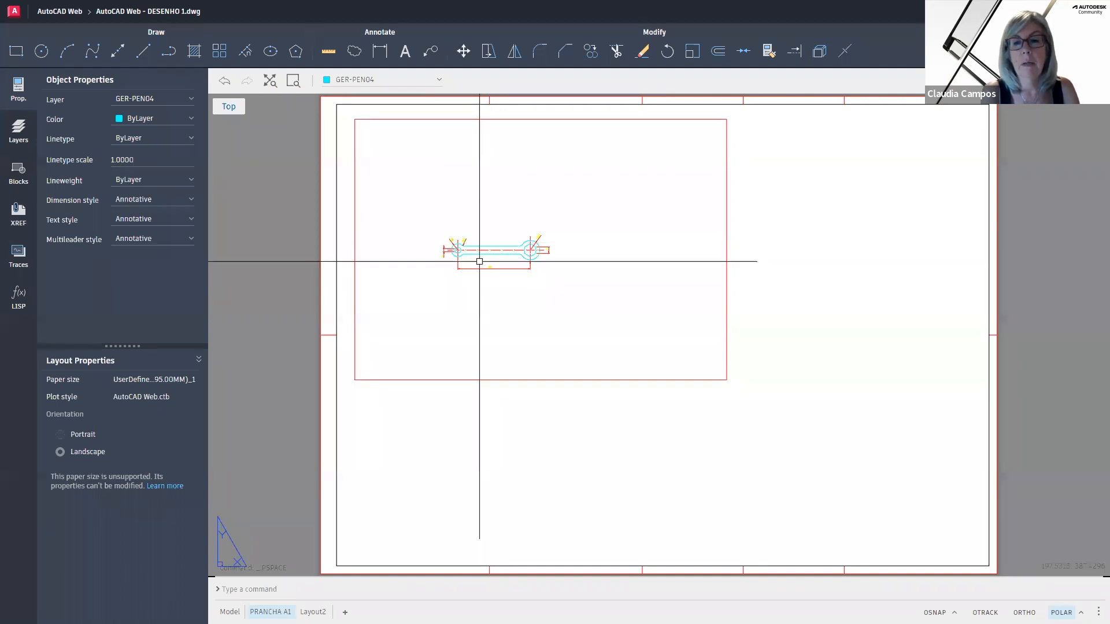
left_click(820, 51)
key("Escape")
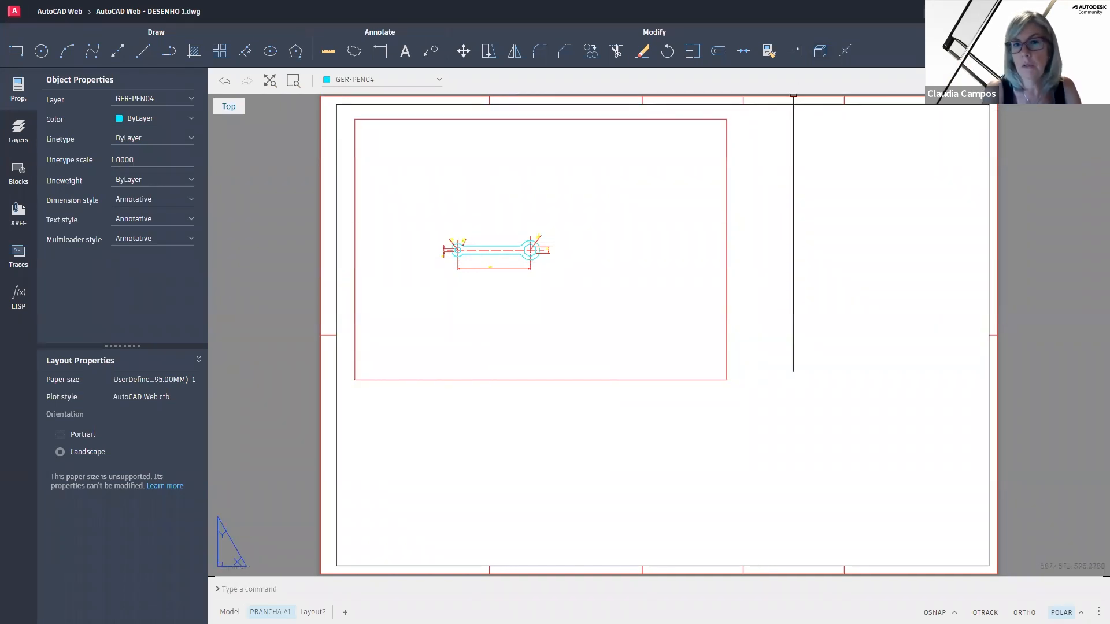
Save the drawing
key("ctrl+s")
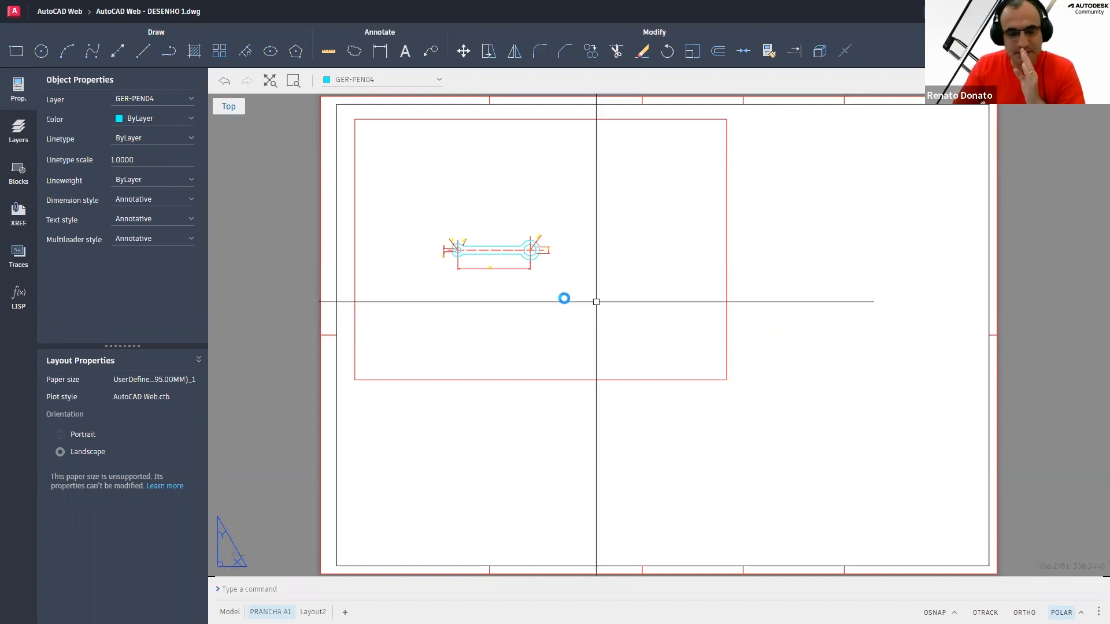
Shrink the layout viewport by moving its lower-right corner up and to the left, closer to the wrench
left_click(637, 325)
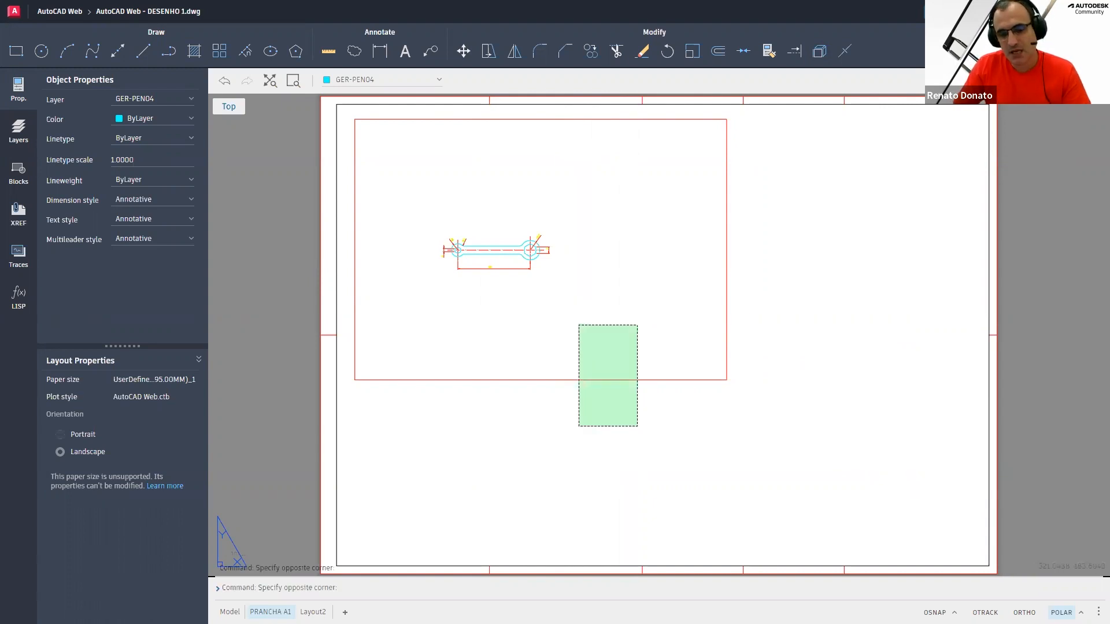
left_click(581, 425)
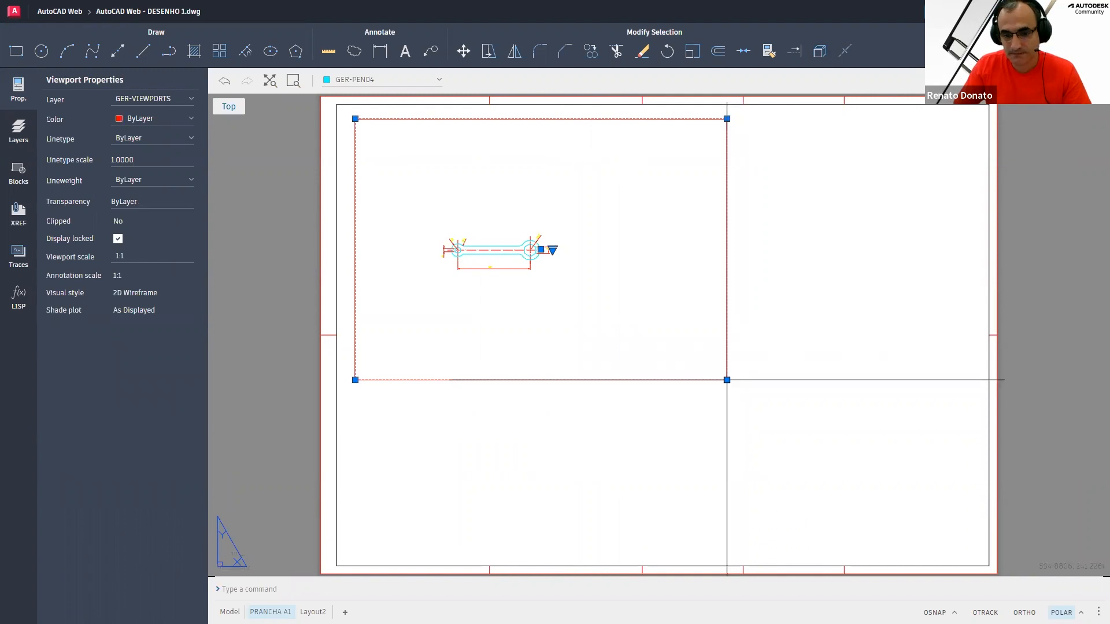
left_click(726, 379)
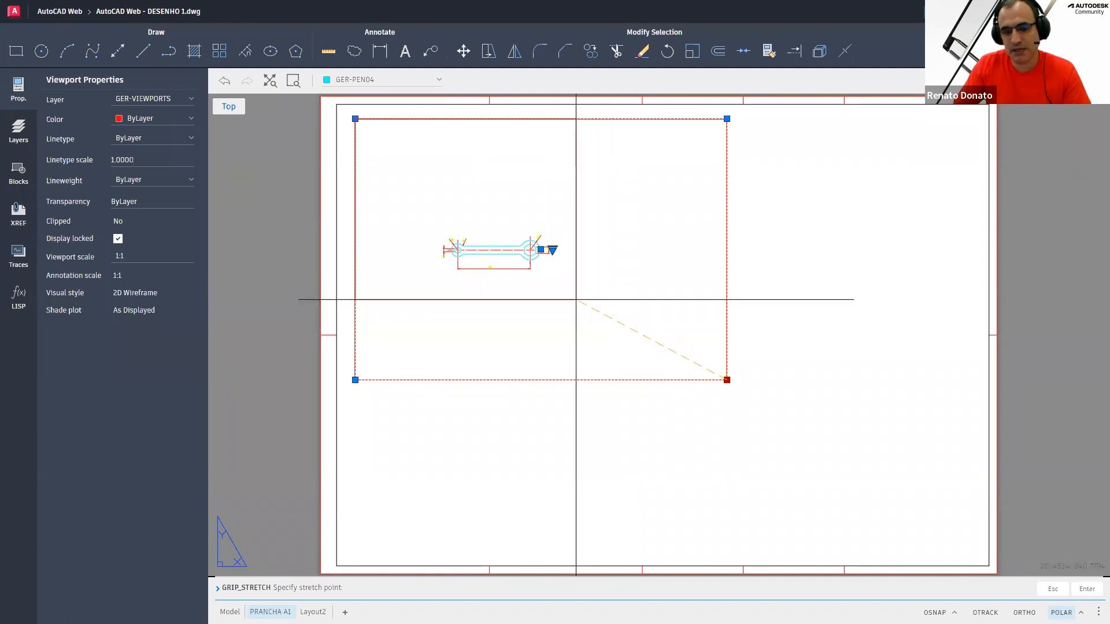
left_click(536, 278)
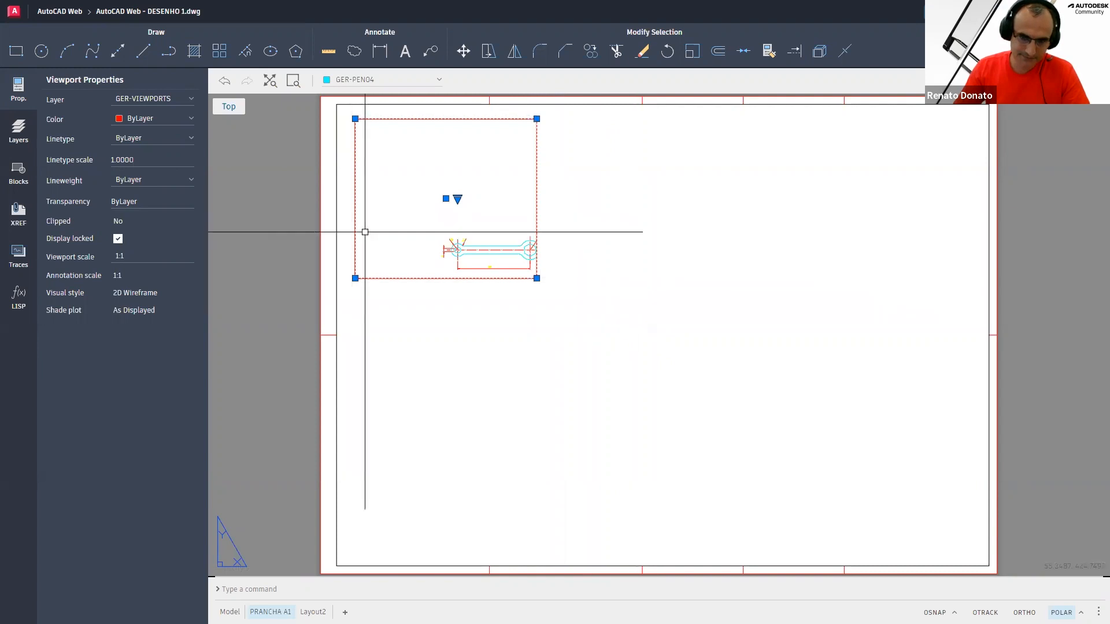
left_click(537, 278)
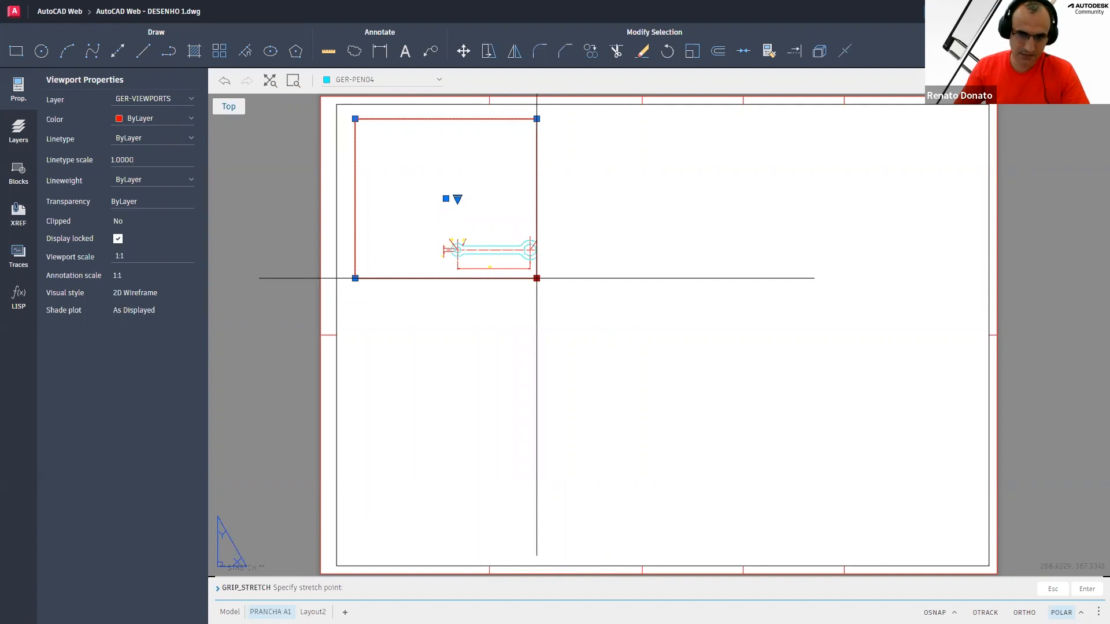
left_click(572, 314)
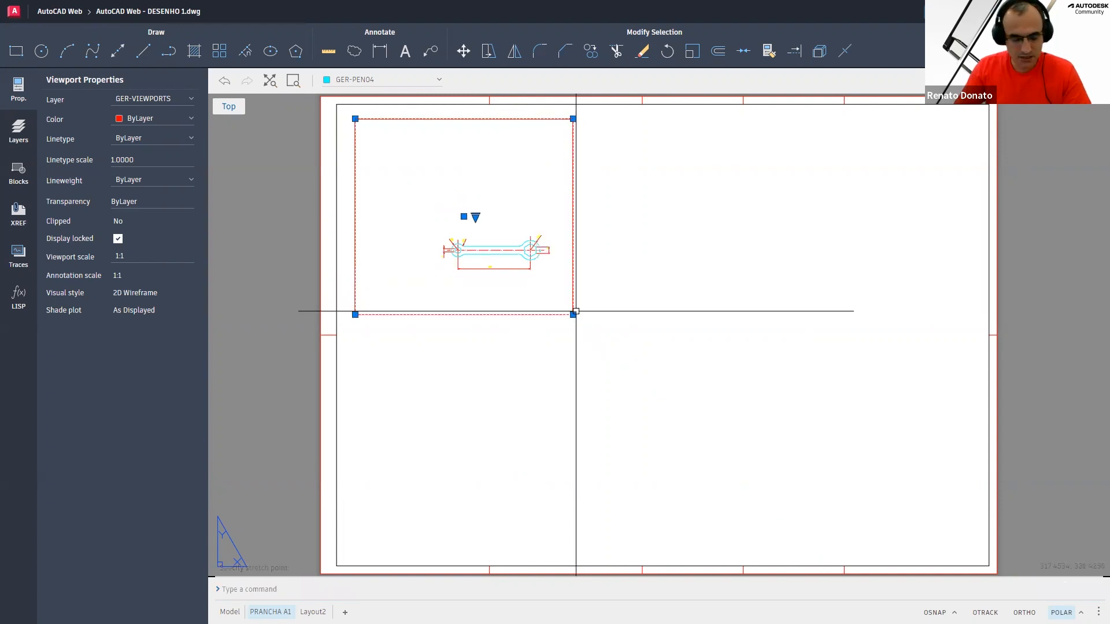
type("Z")
key("Escape")
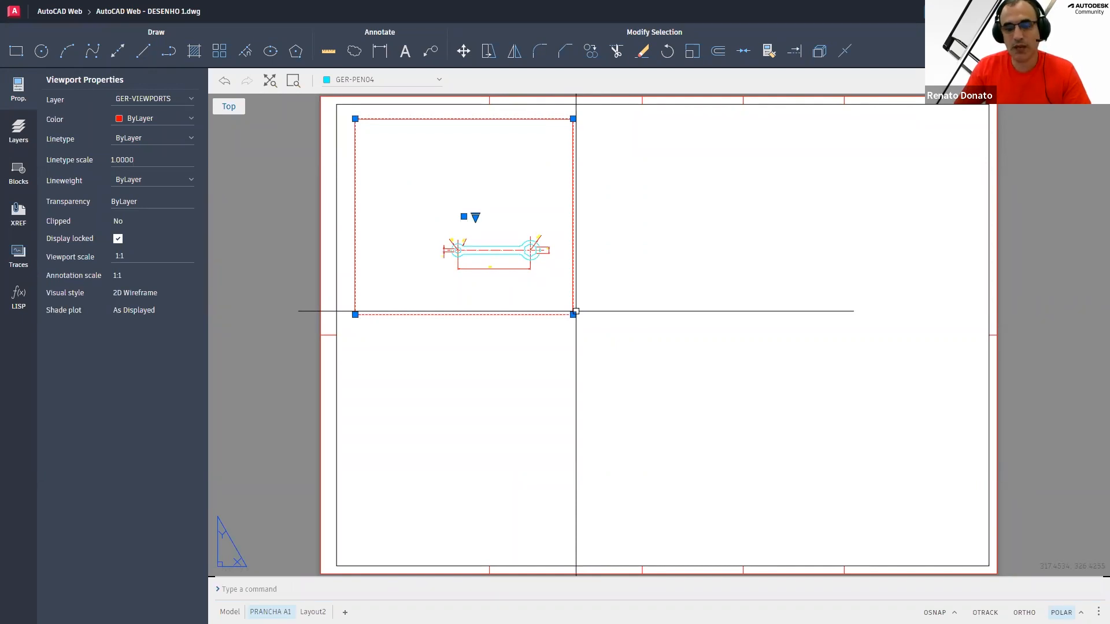
key("Escape")
key("Escape")
key("Escape")
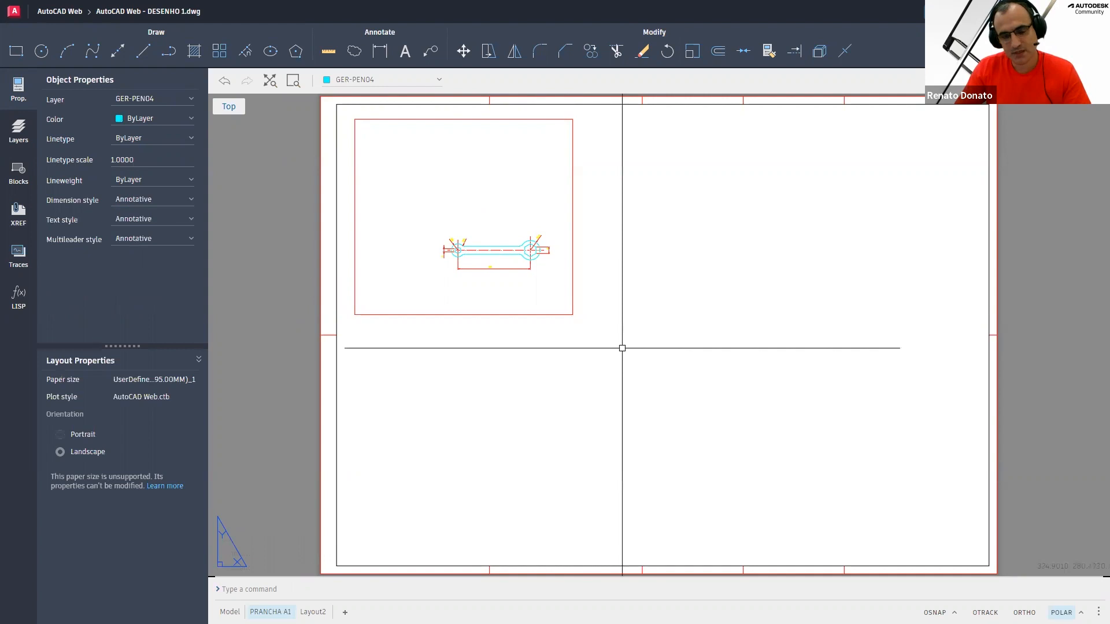
scroll(674, 365, "up", 5)
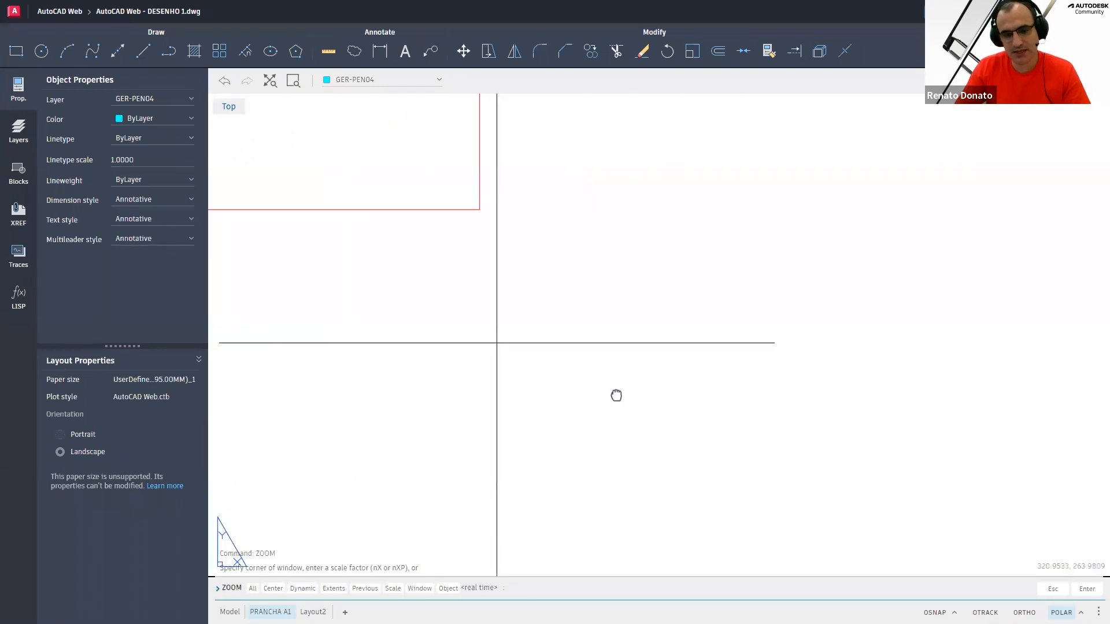
scroll(842, 494, "down", 5)
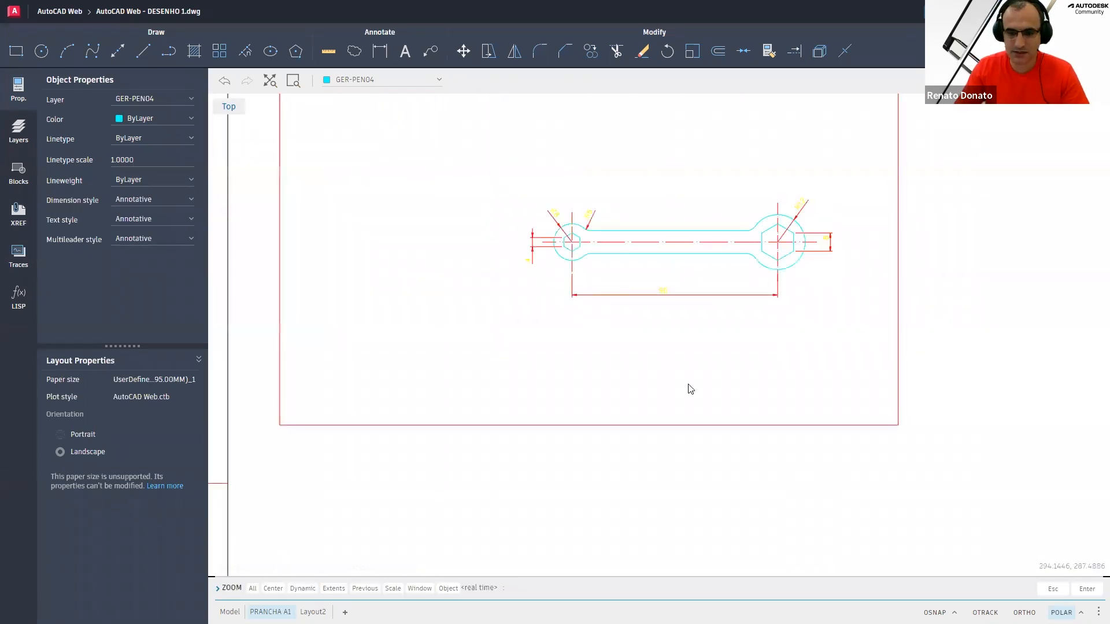
key("Escape")
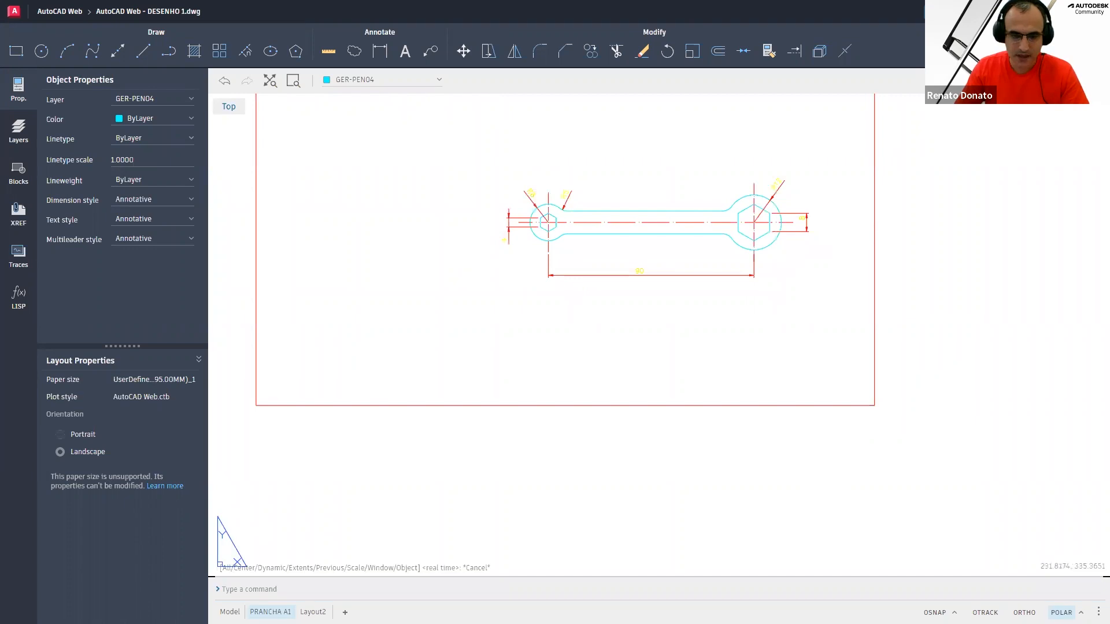
key("Escape")
key("Escape")
key("Escape")
key("Escape")
key("Escape")
left_click(398, 57)
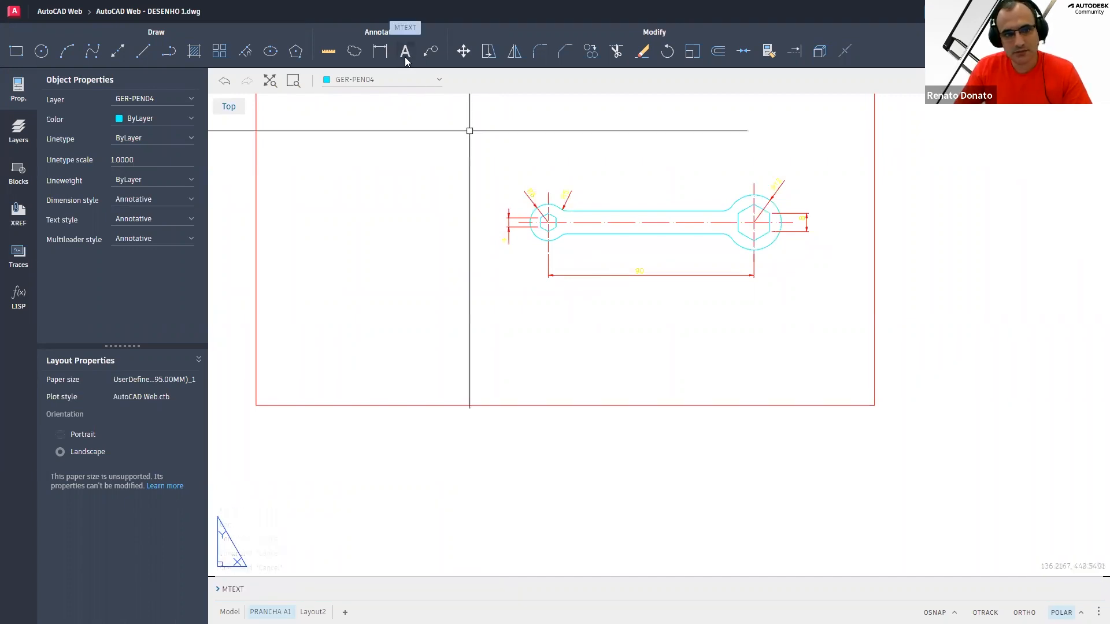
key("Escape")
Set the current layer to GER-VIEWPORTS
left_click(418, 87)
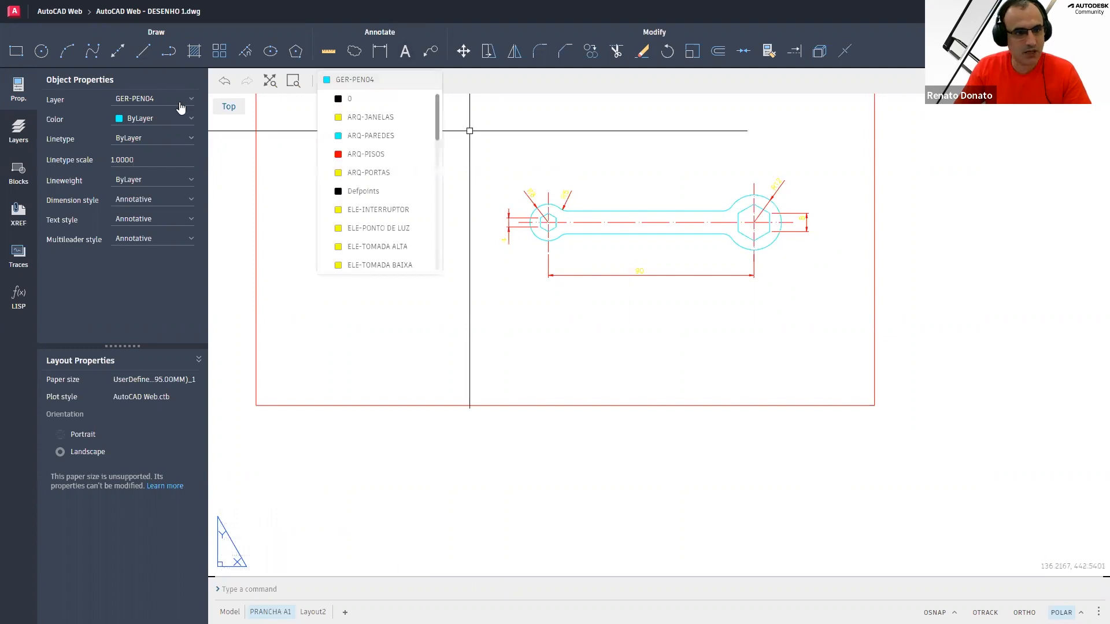
left_click(176, 101)
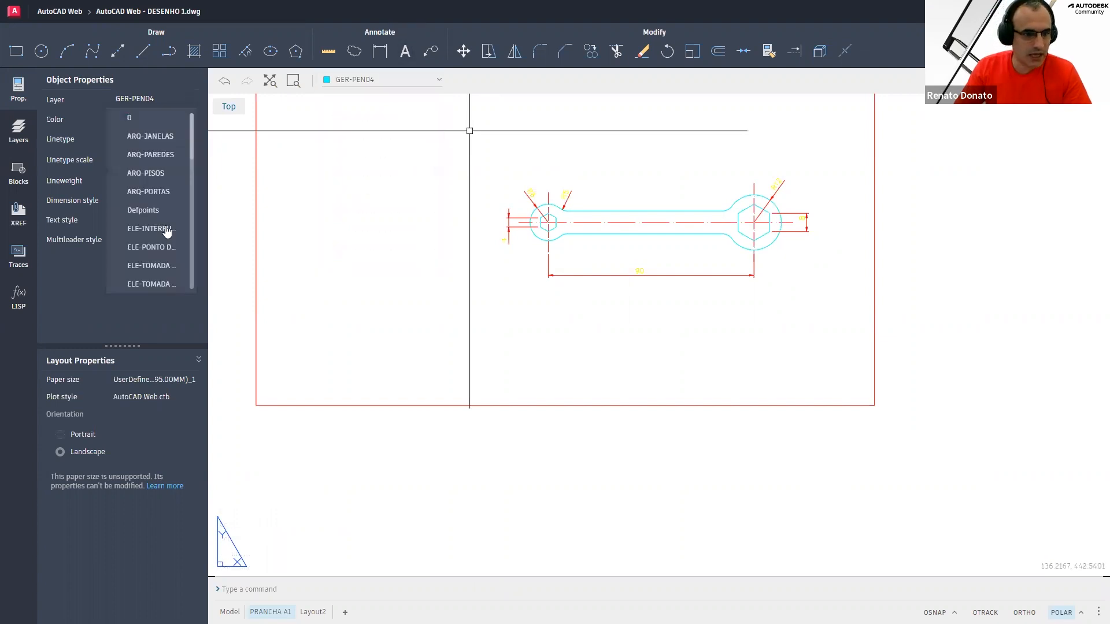
scroll(166, 237, "down", 3)
scroll(167, 252, "down", 5)
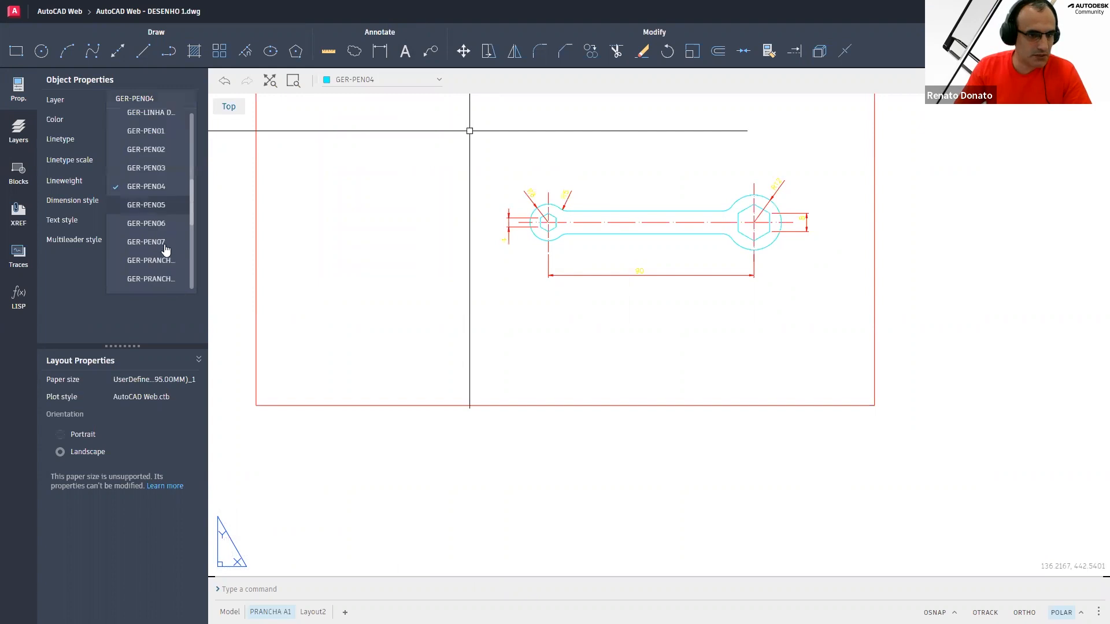
scroll(163, 260, "down", 5)
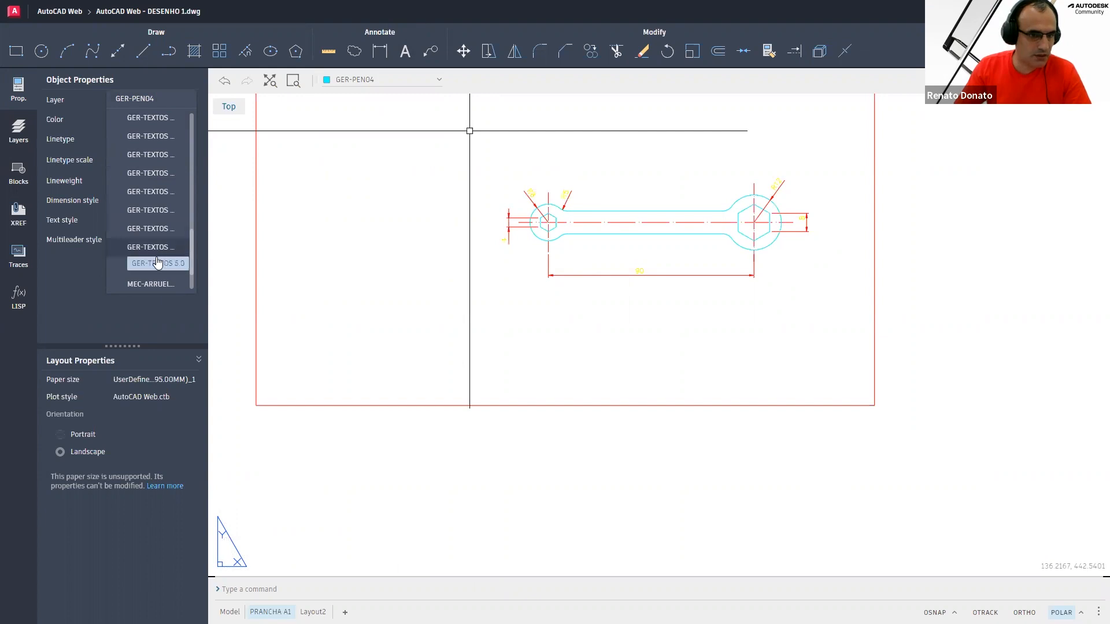
left_click(157, 265)
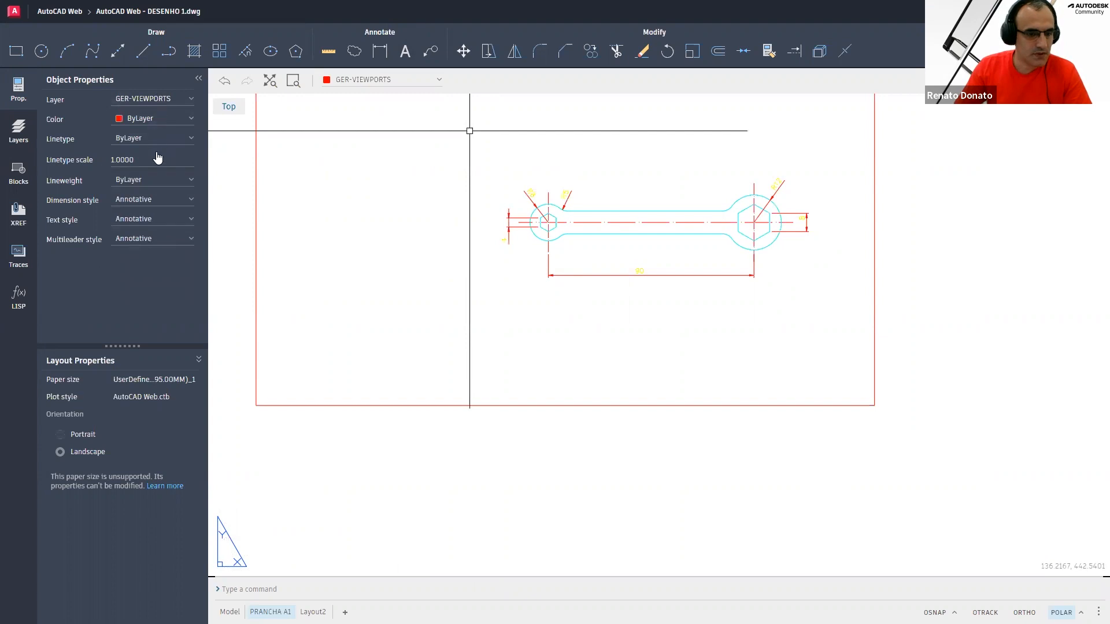
Set the current layer to GER-TEXTOS 5.0
left_click(157, 101)
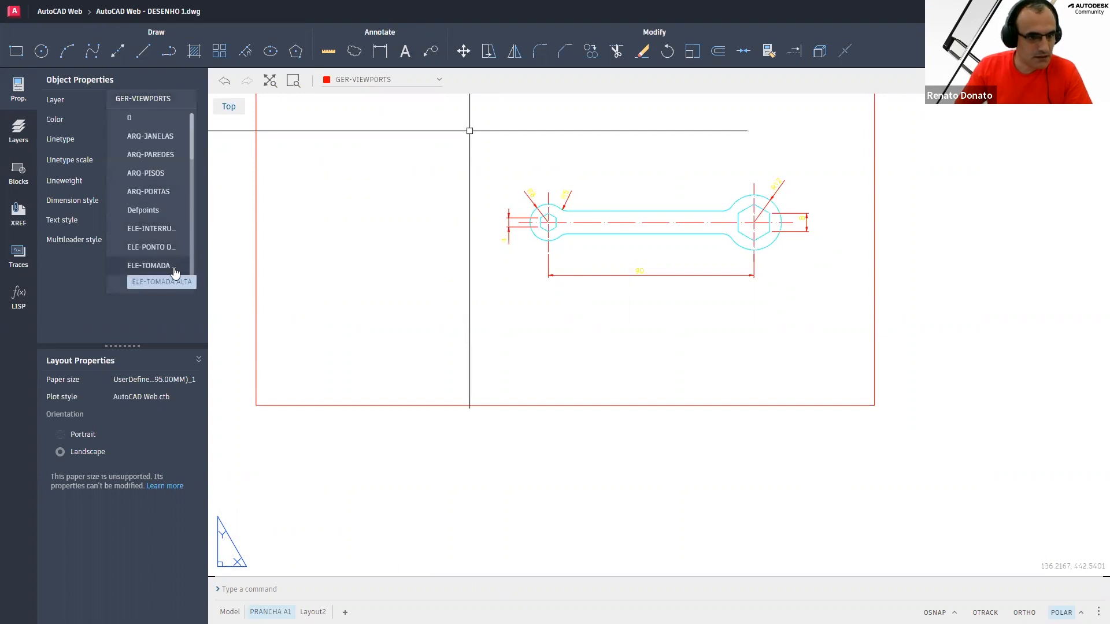
scroll(164, 198, "down", 5)
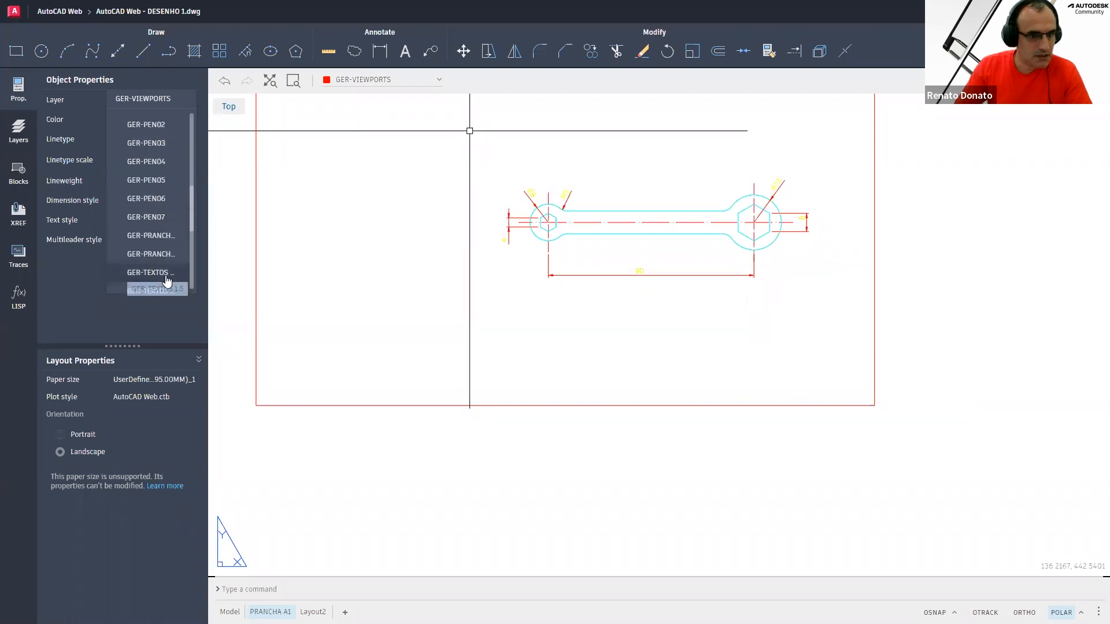
scroll(173, 265, "down", 3)
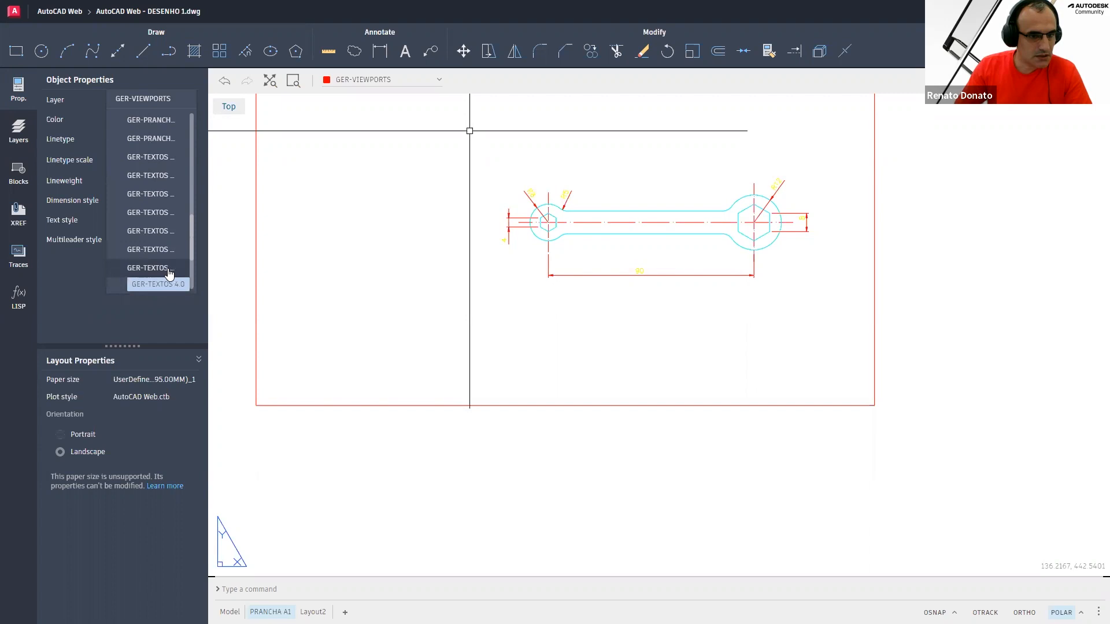
scroll(159, 270, "down", 2)
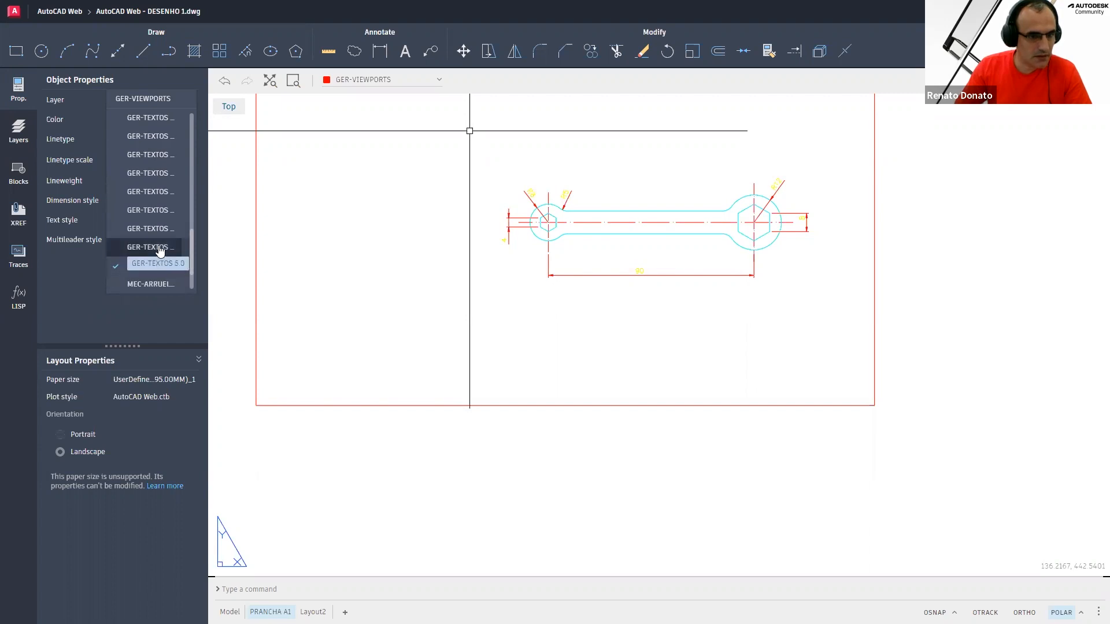
left_click(301, 248)
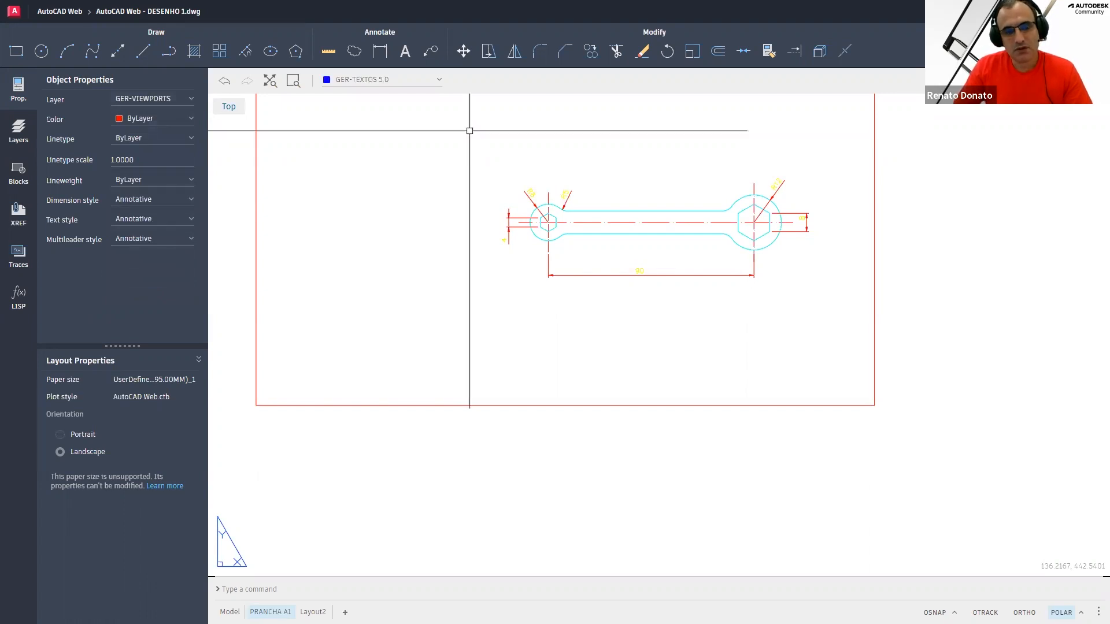
Open a multiline text box below the wrench and set its text height to 5.0
left_click(386, 52)
left_click(405, 52)
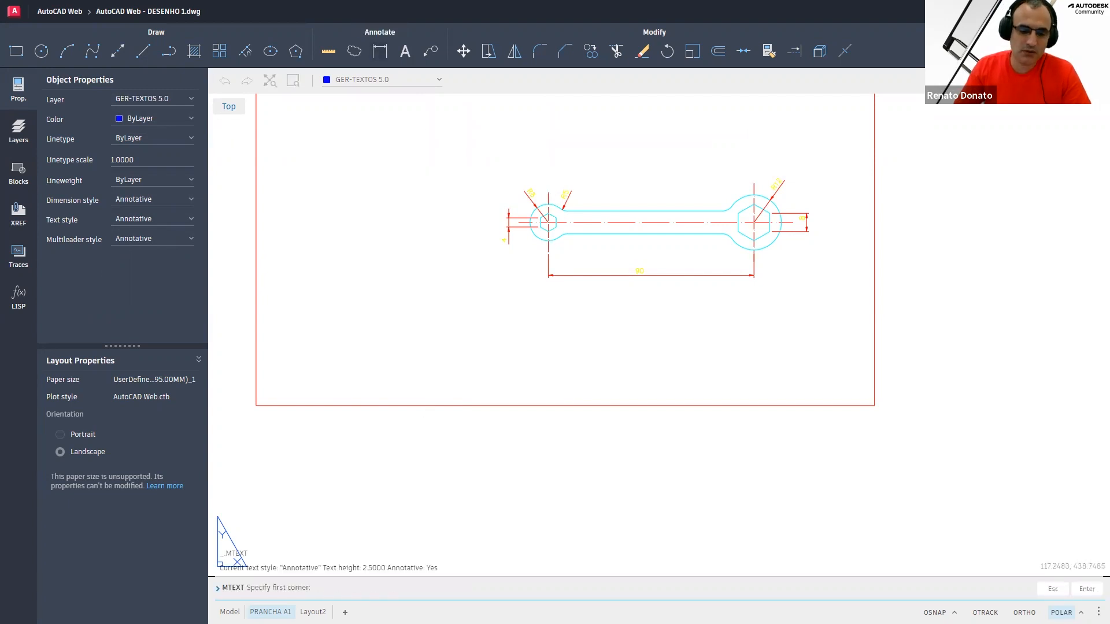
left_click(566, 309)
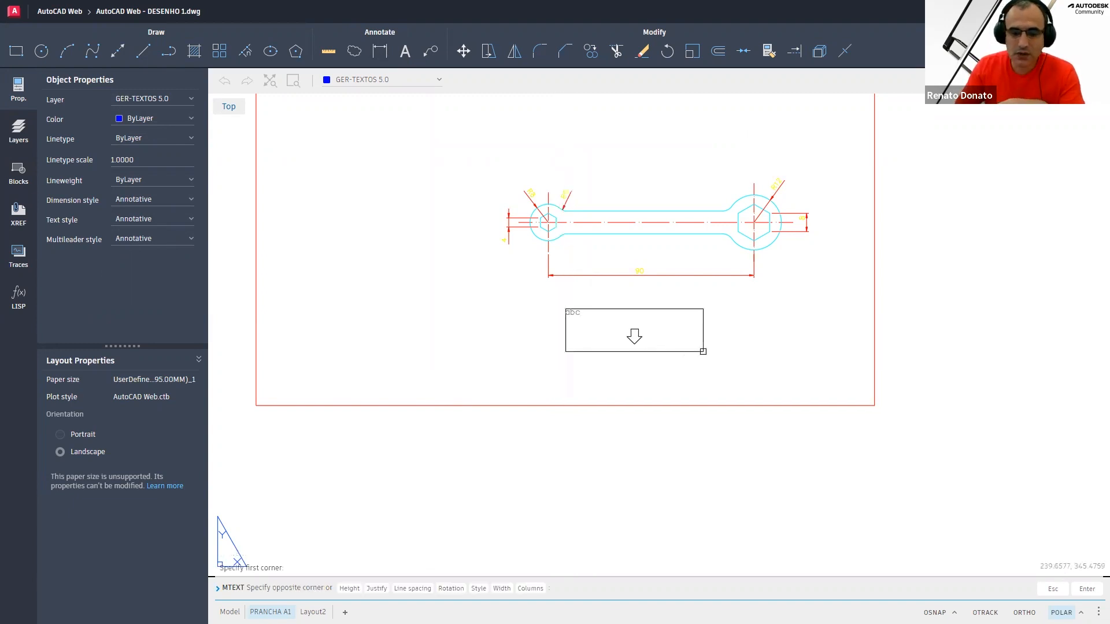
left_click(736, 345)
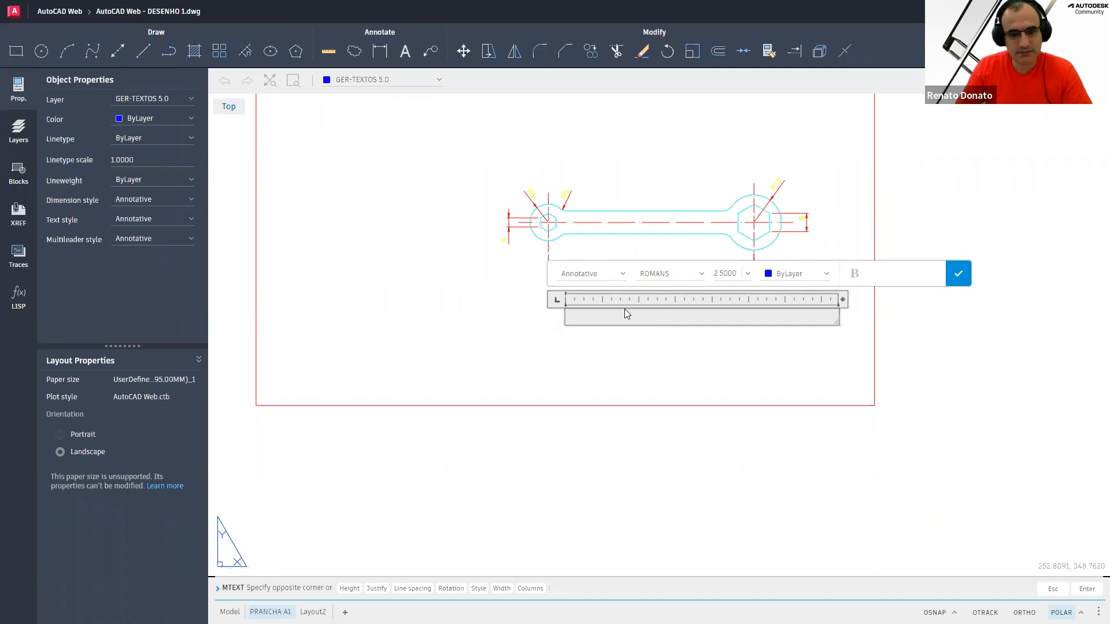
left_click(730, 281)
type("5")
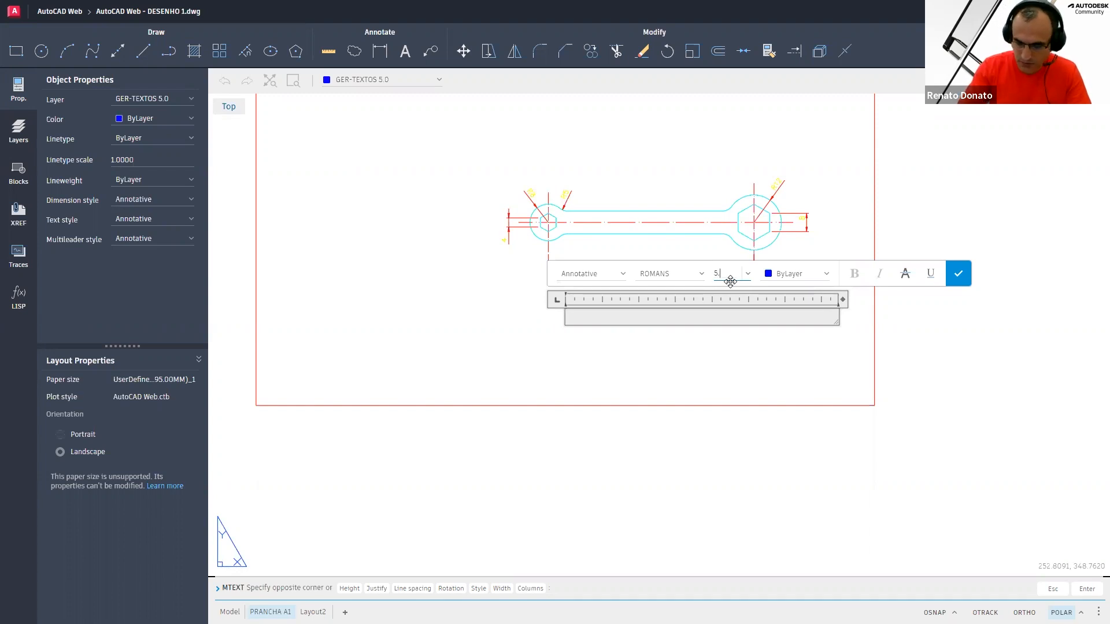
type(".0")
key("Return")
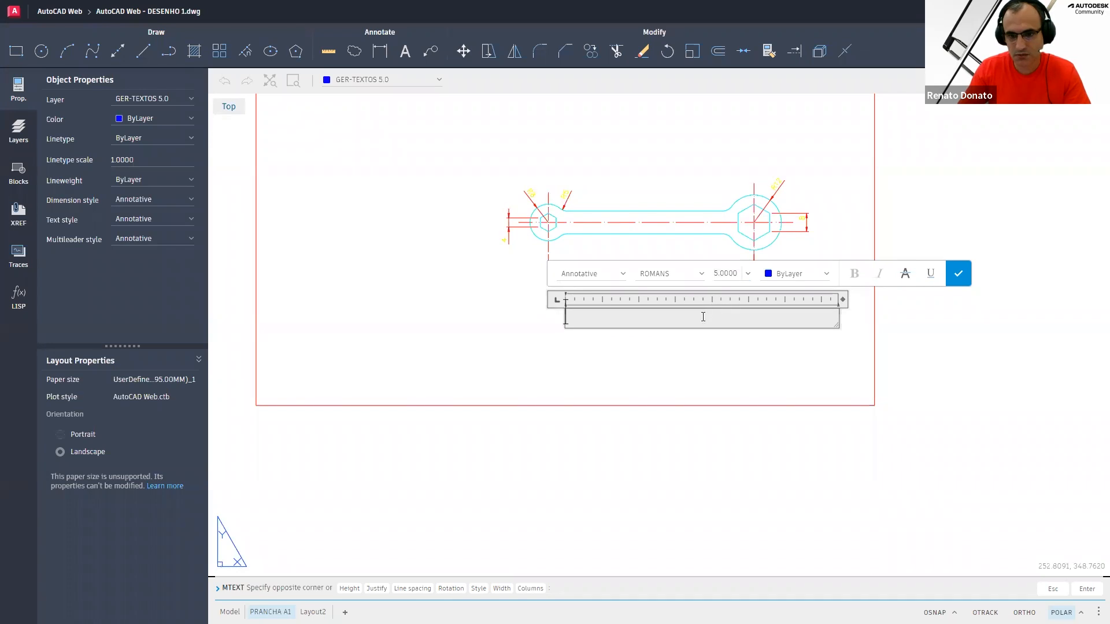
Enter the text PEÇA 1 in the box and finish the multiline text
type("PE")
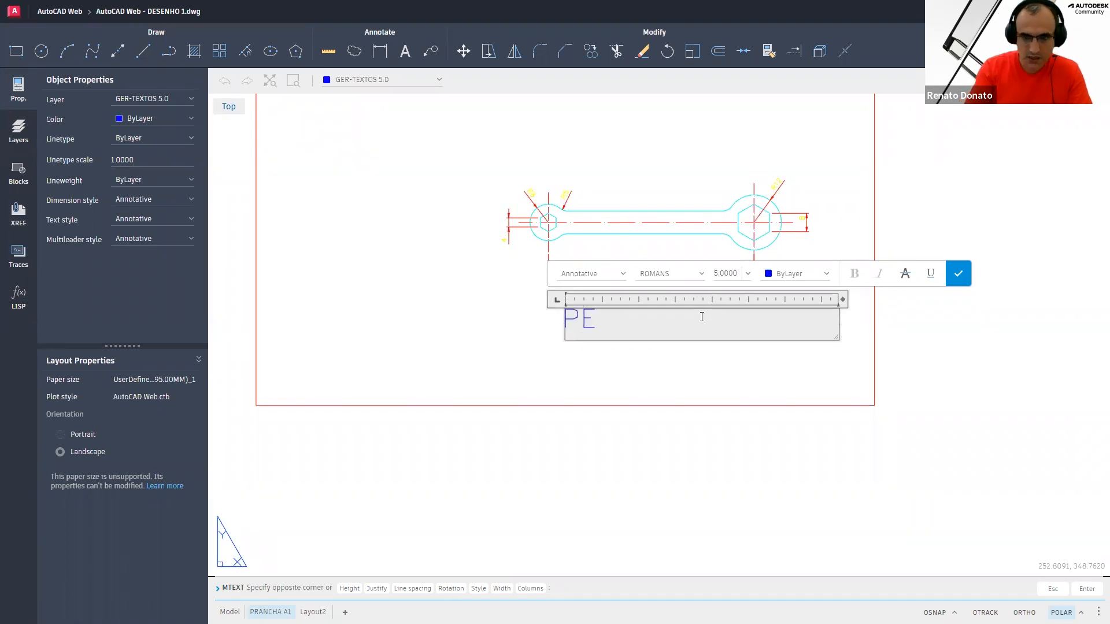
type("ÇA")
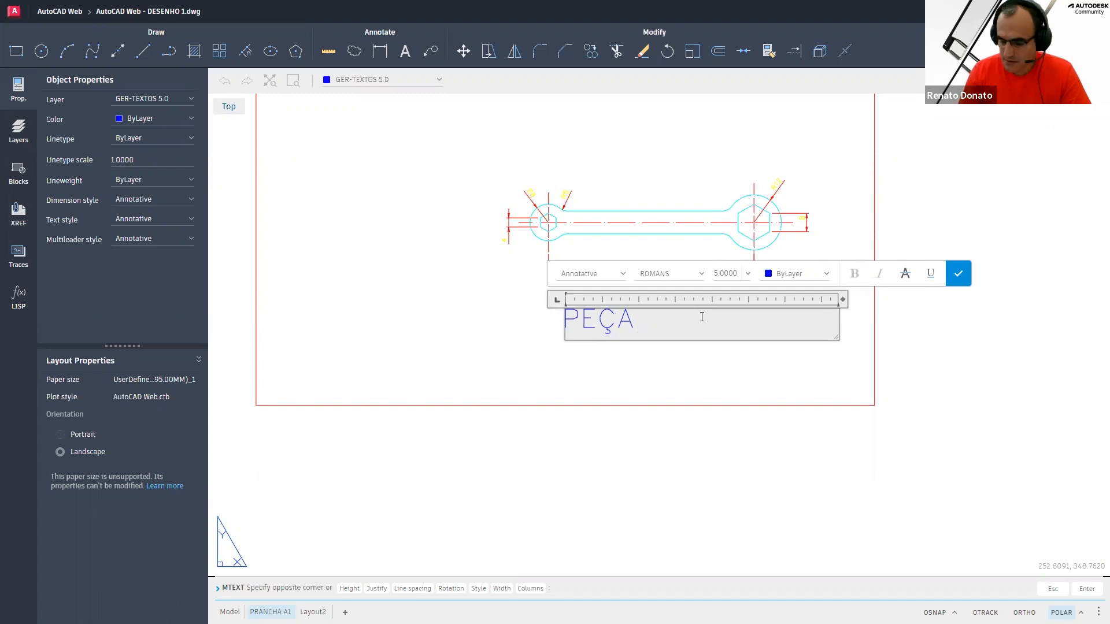
type(" 1")
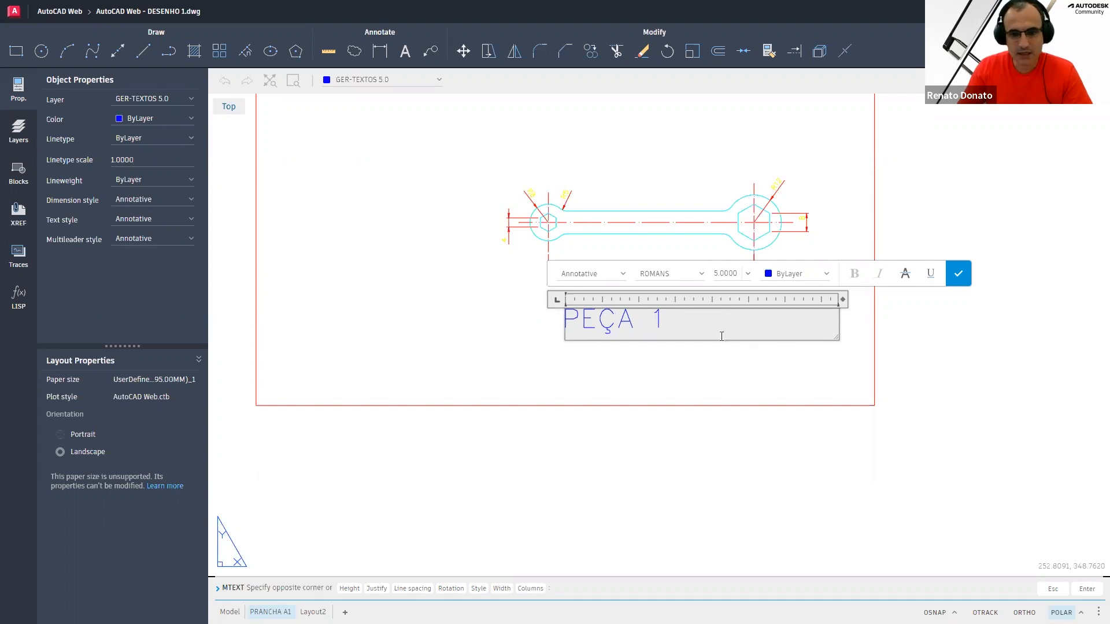
left_click_drag(573, 322, 565, 323)
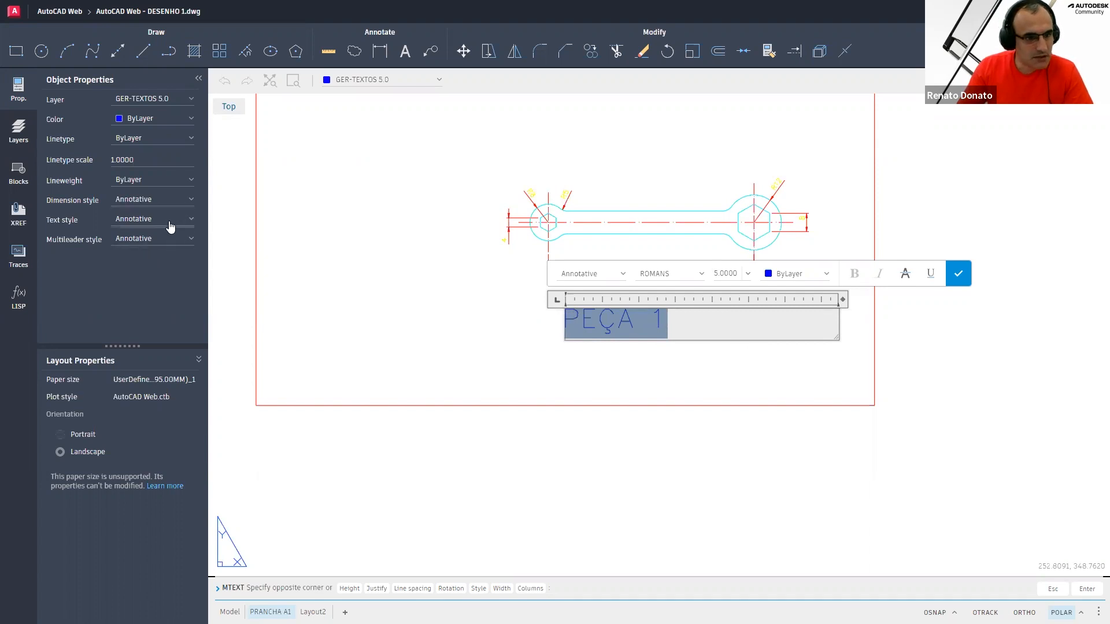
left_click(473, 328)
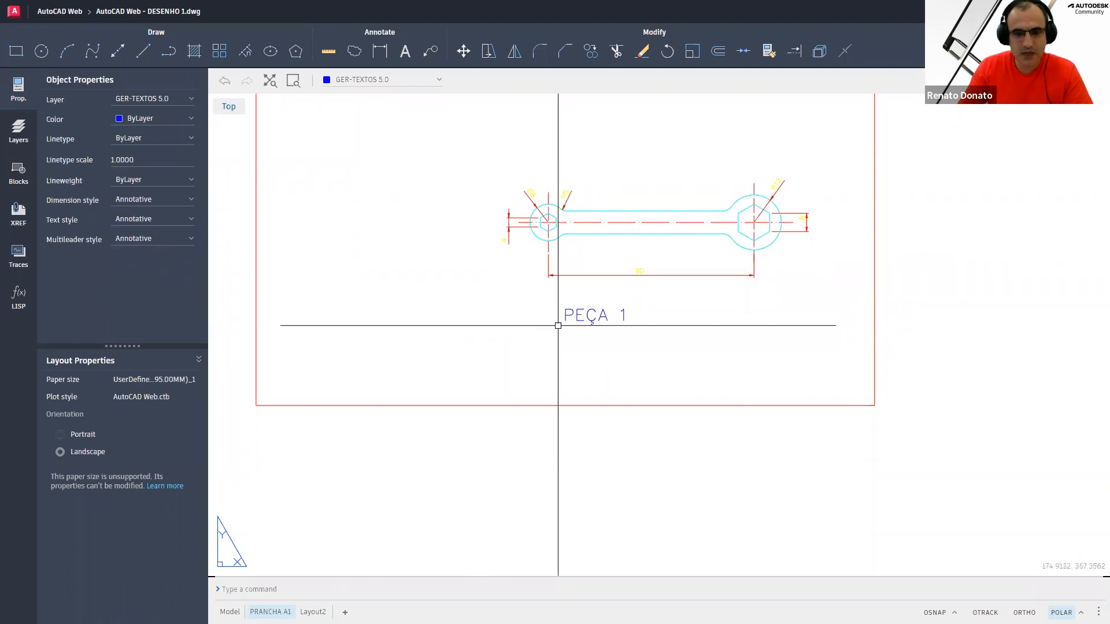
Set the PEÇA 1 text's justification to Middle left
left_click(592, 319)
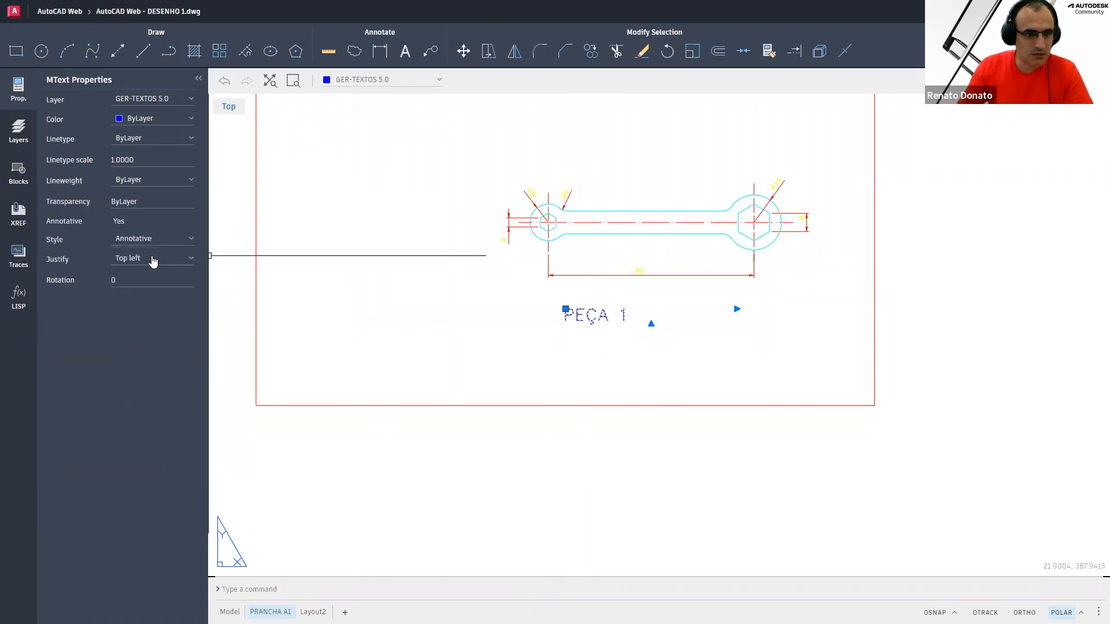
left_click(153, 257)
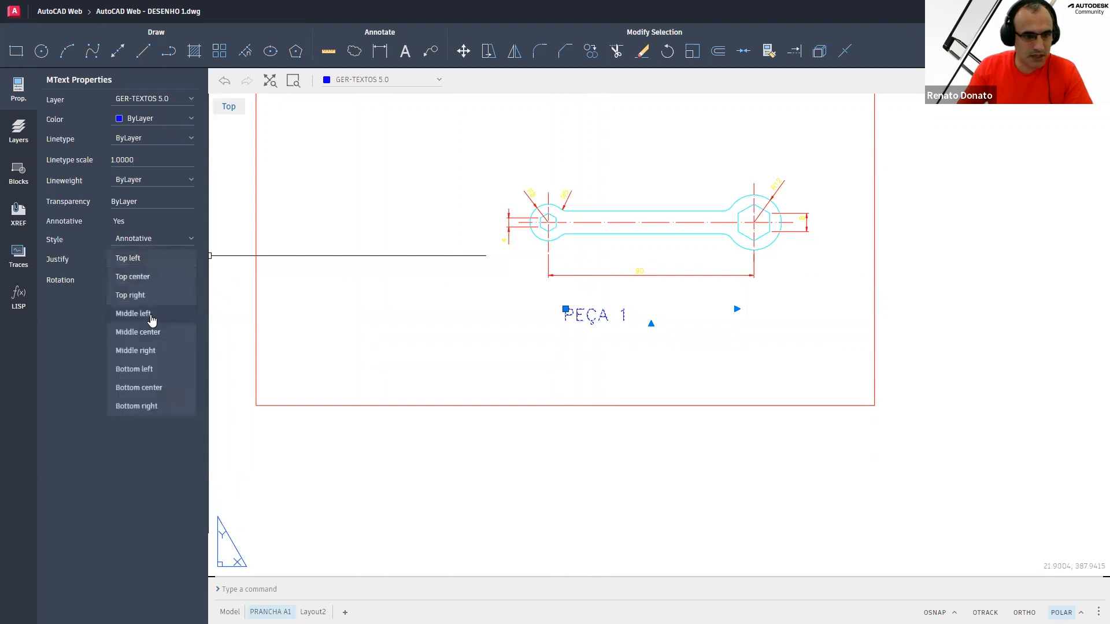
left_click(139, 258)
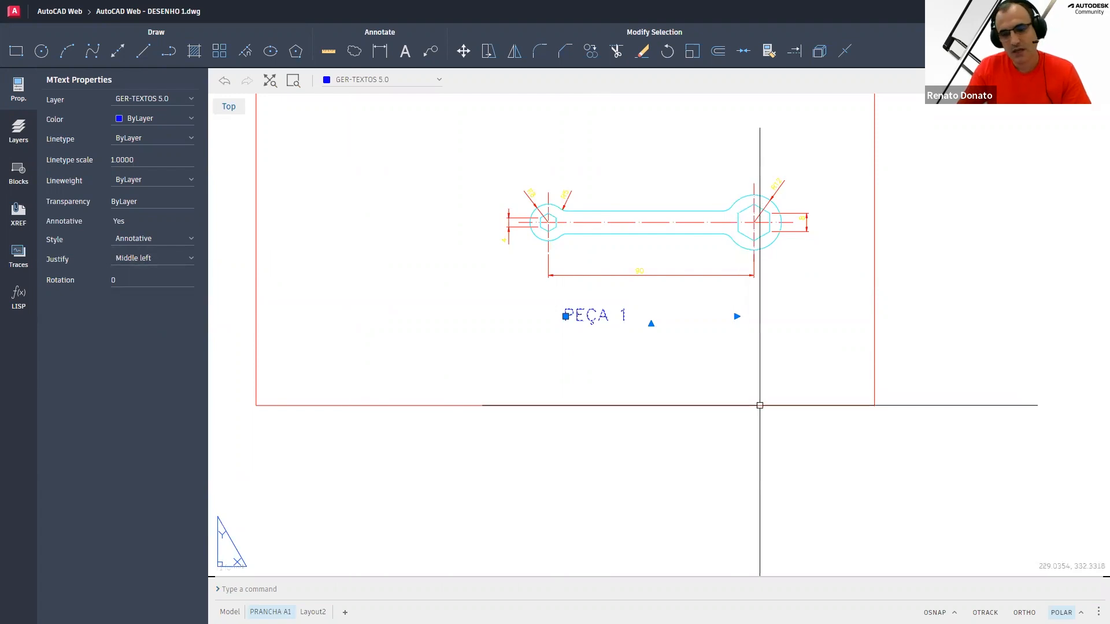
key("Escape")
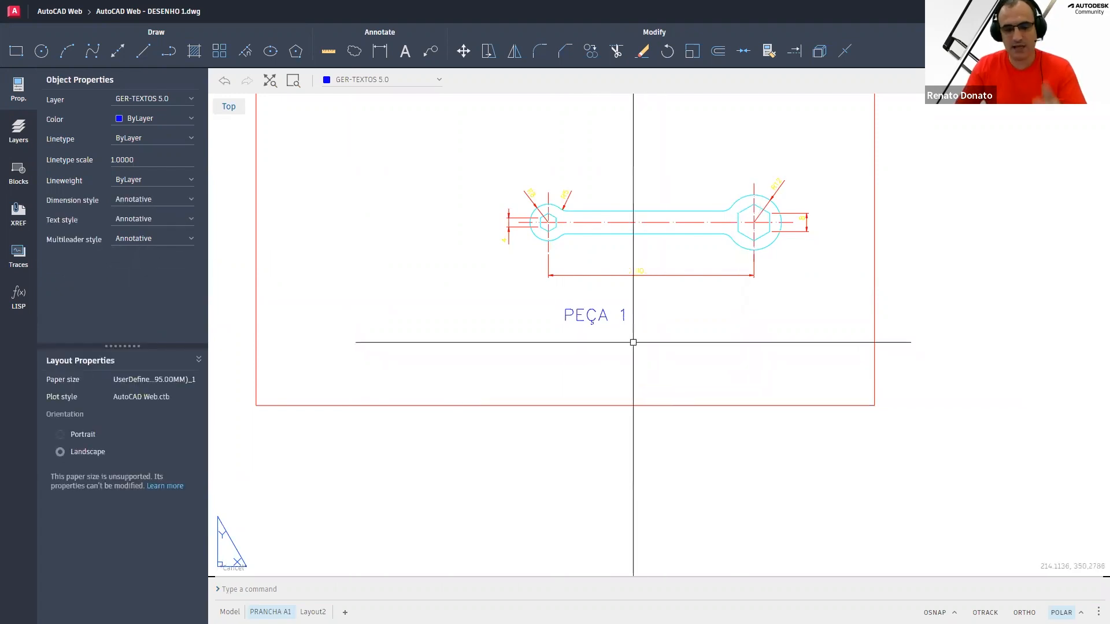
Draw a horizontal line along the base of the PEÇA 1 text, spanning its full width
scroll(622, 340, "up", 5)
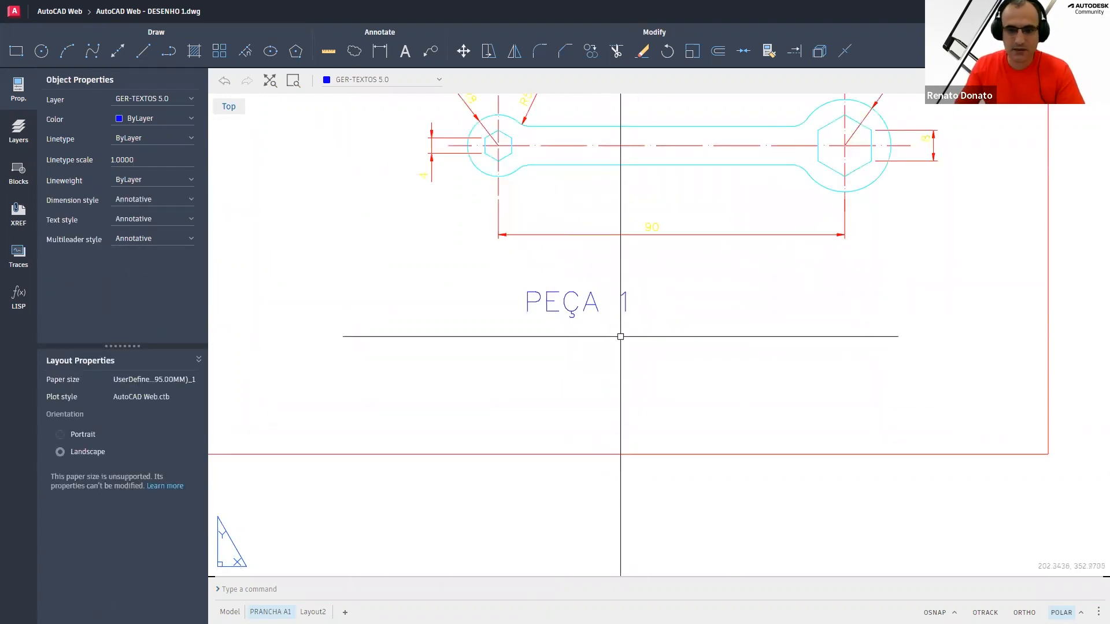
type("L")
key("Return")
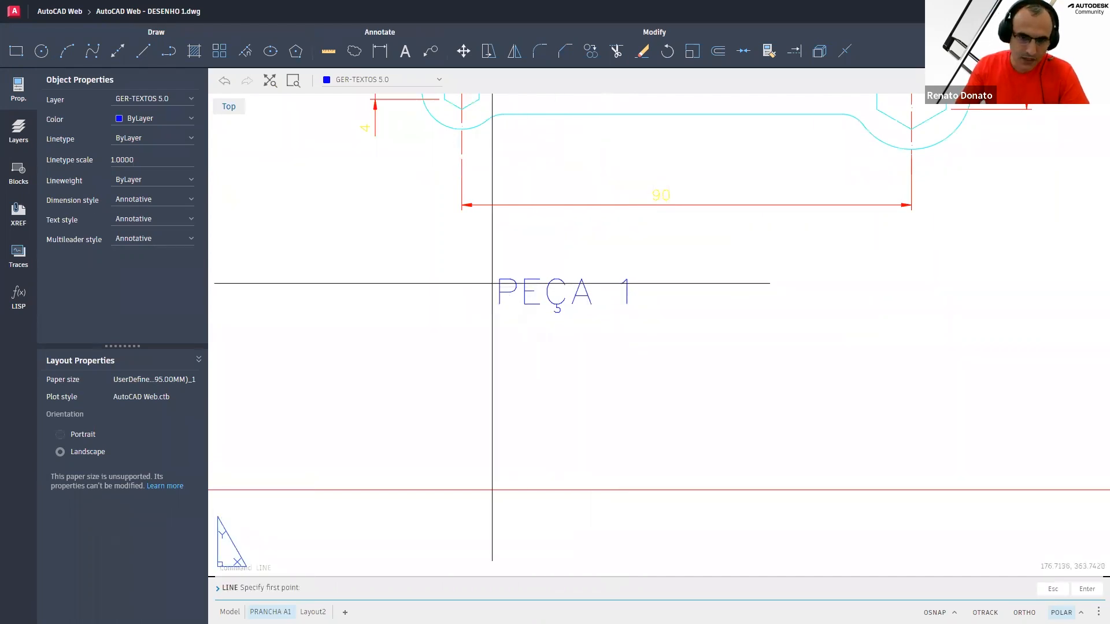
key("F3")
key("F3")
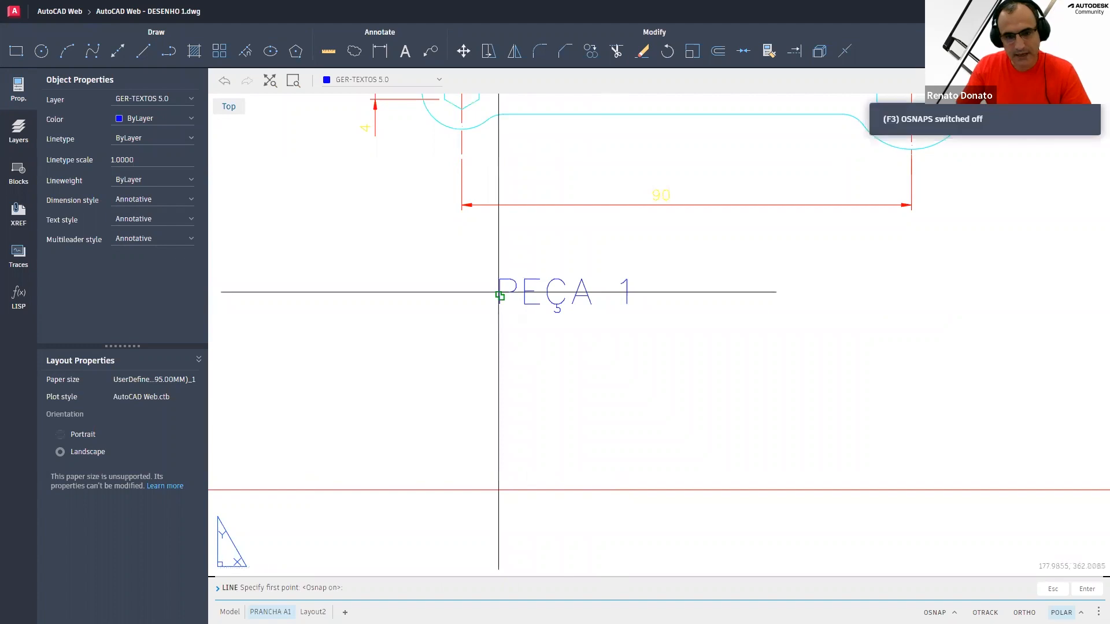
left_click(500, 296)
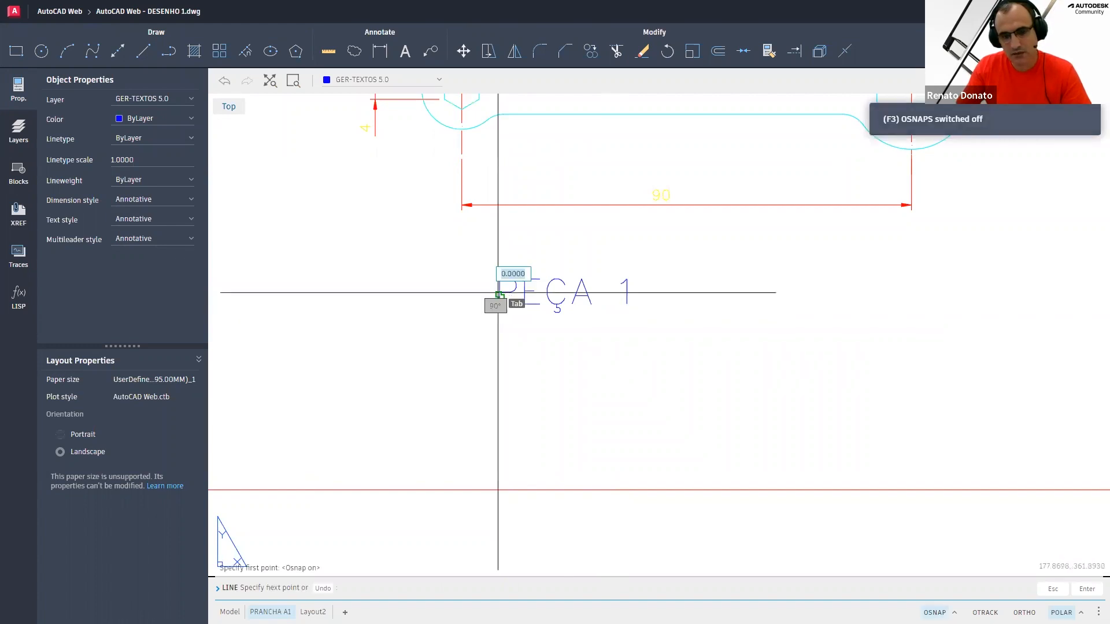
left_click(638, 295)
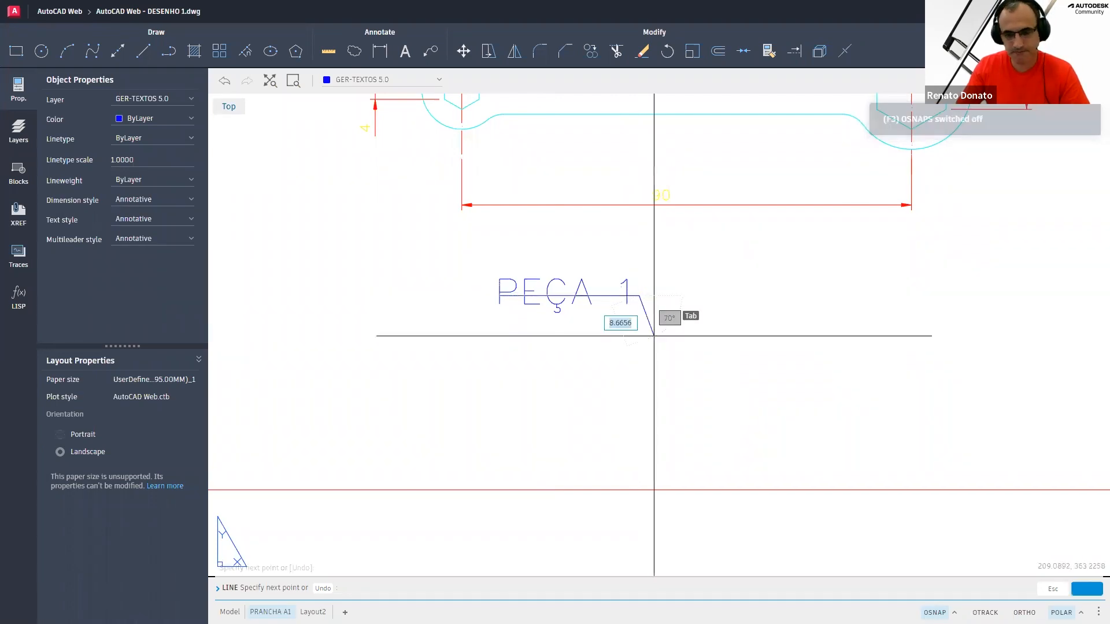
key("Escape")
key("Escape")
key("Escape")
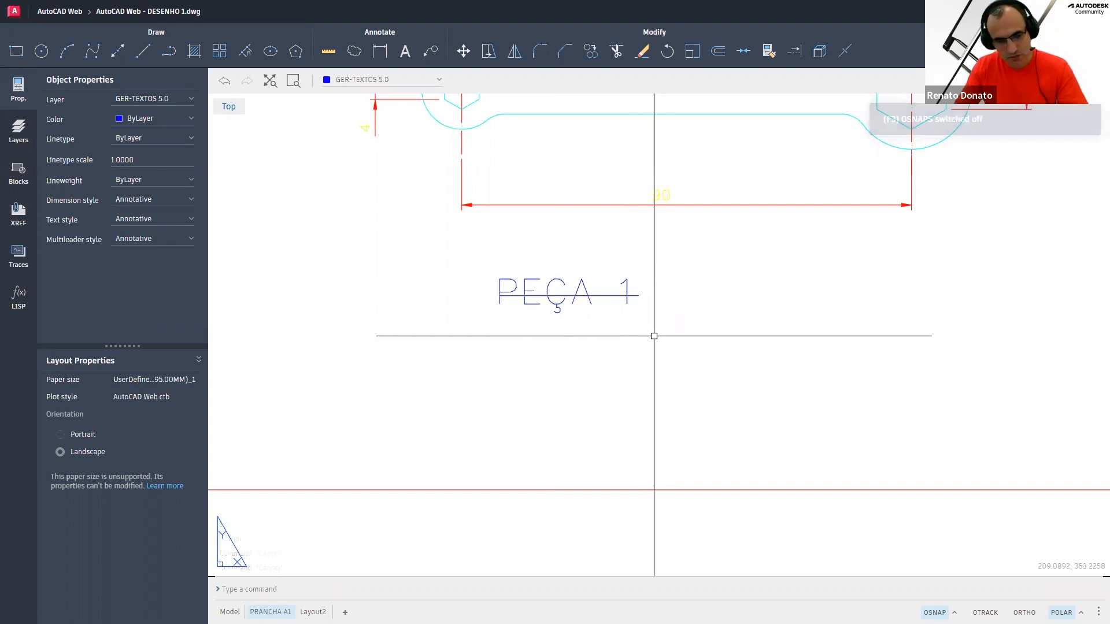
key("Escape")
key("Escape")
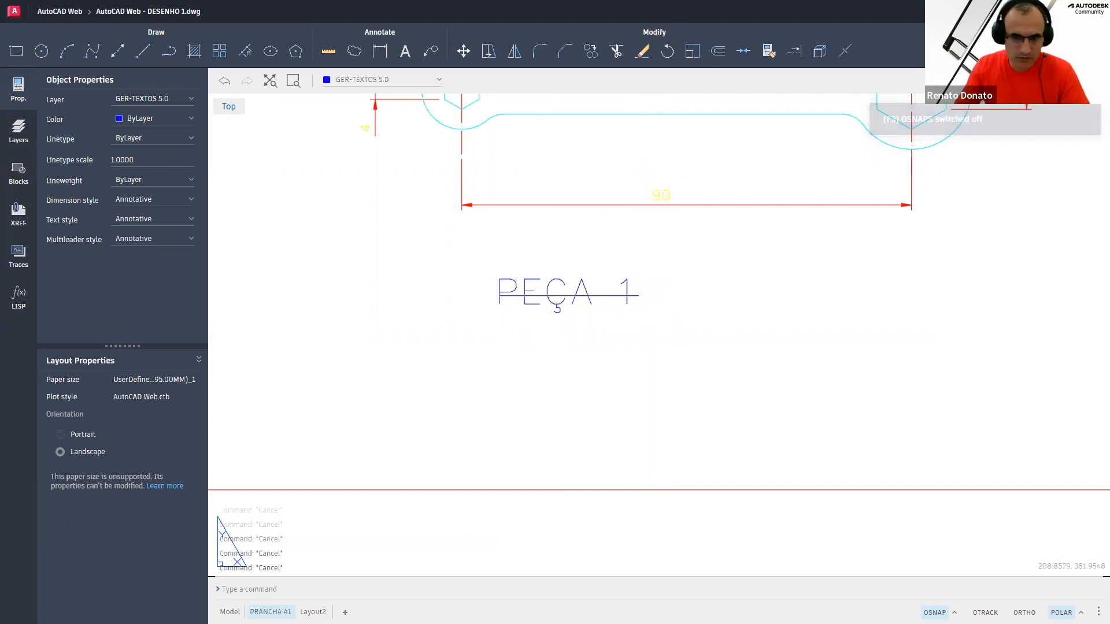
type("l")
key("Return")
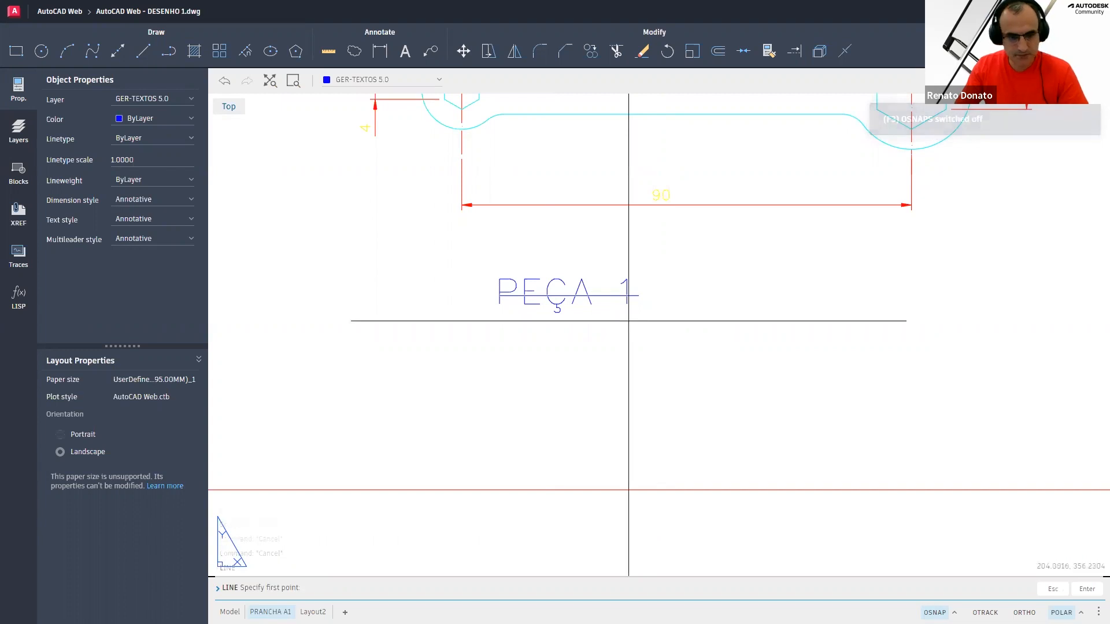
key("Escape")
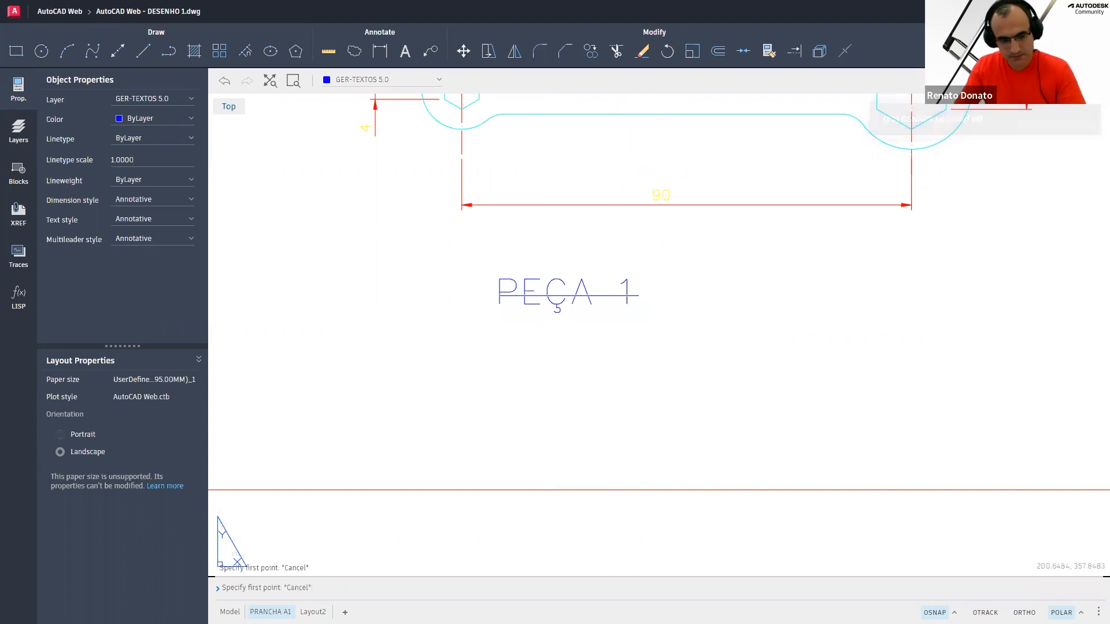
key("Escape")
key("Escape")
key("Escape")
type("m")
key("Return")
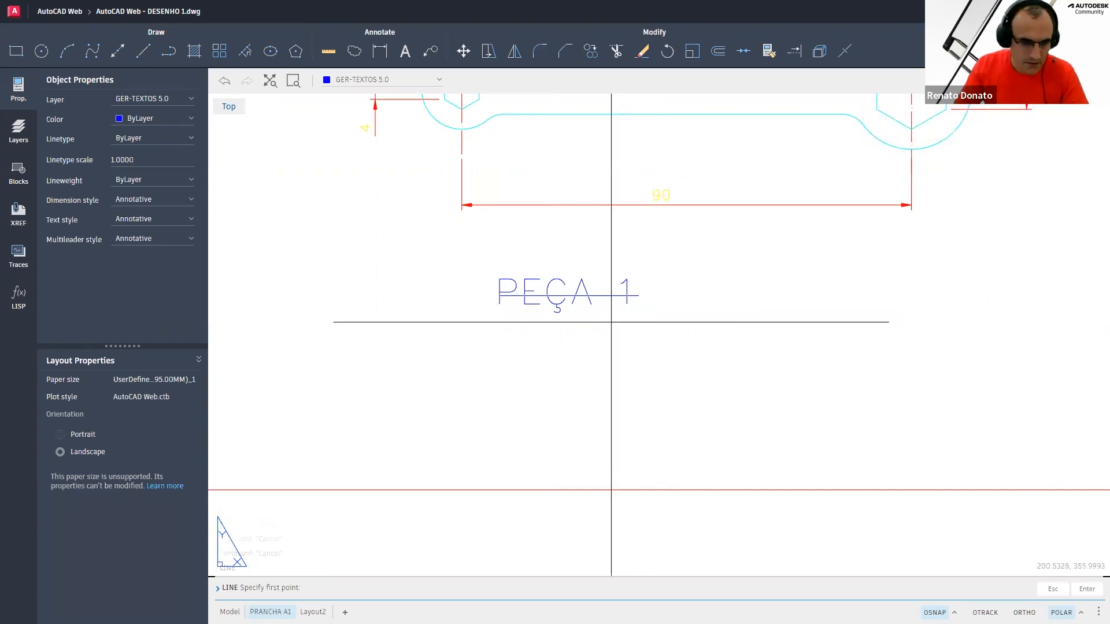
key("Escape")
key("Escape")
key("Escape")
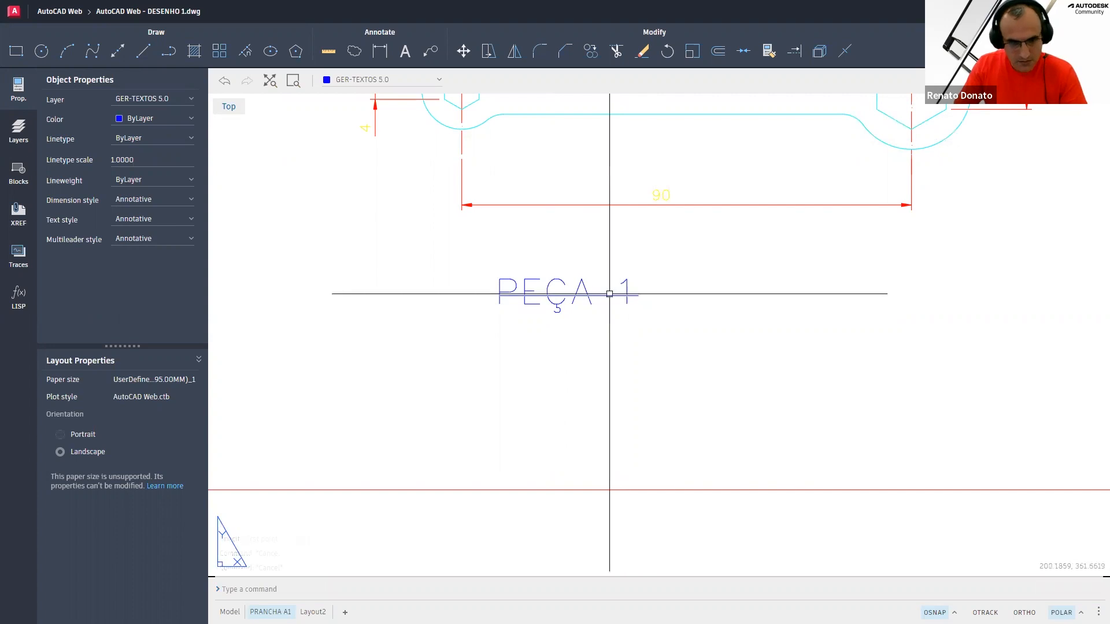
Move the line 4.5 units straight down beneath the PEÇA 1 text
type("M")
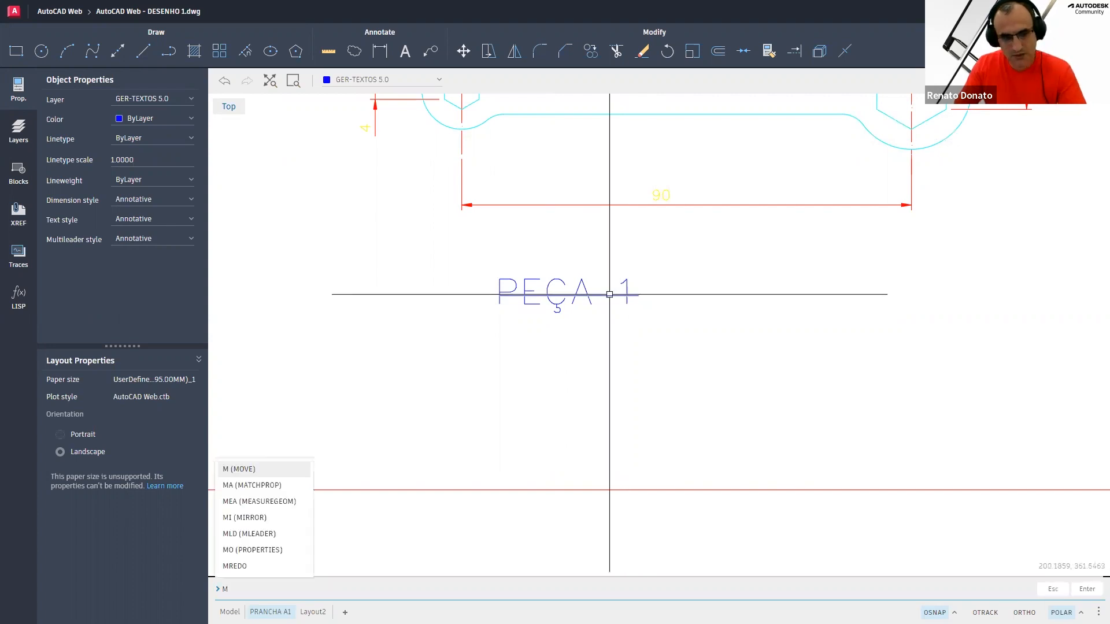
key("Return")
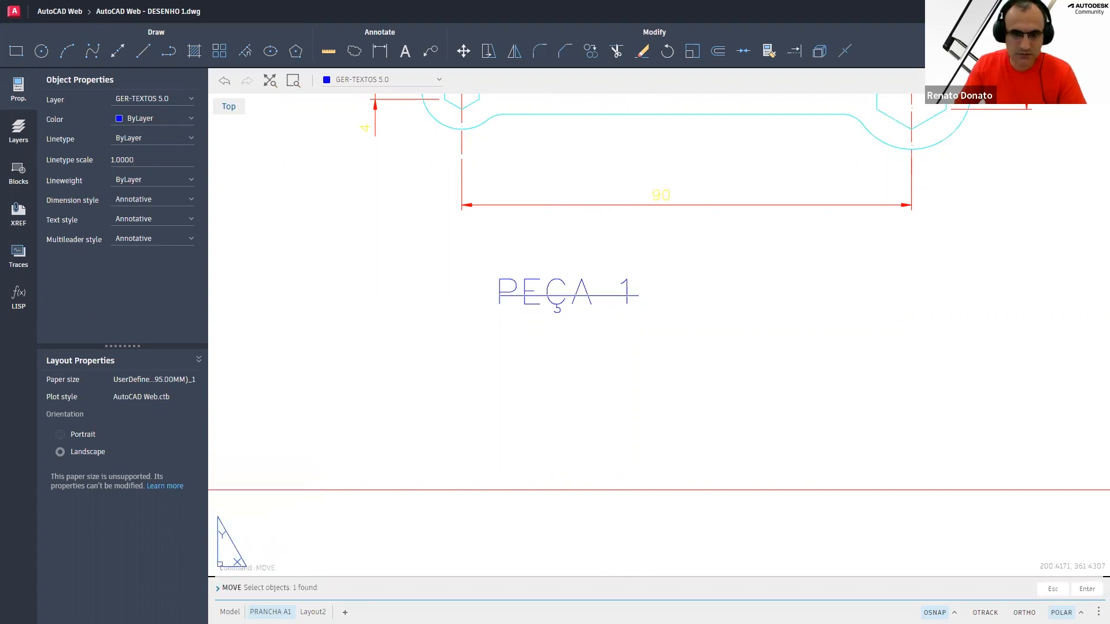
right_click(613, 340)
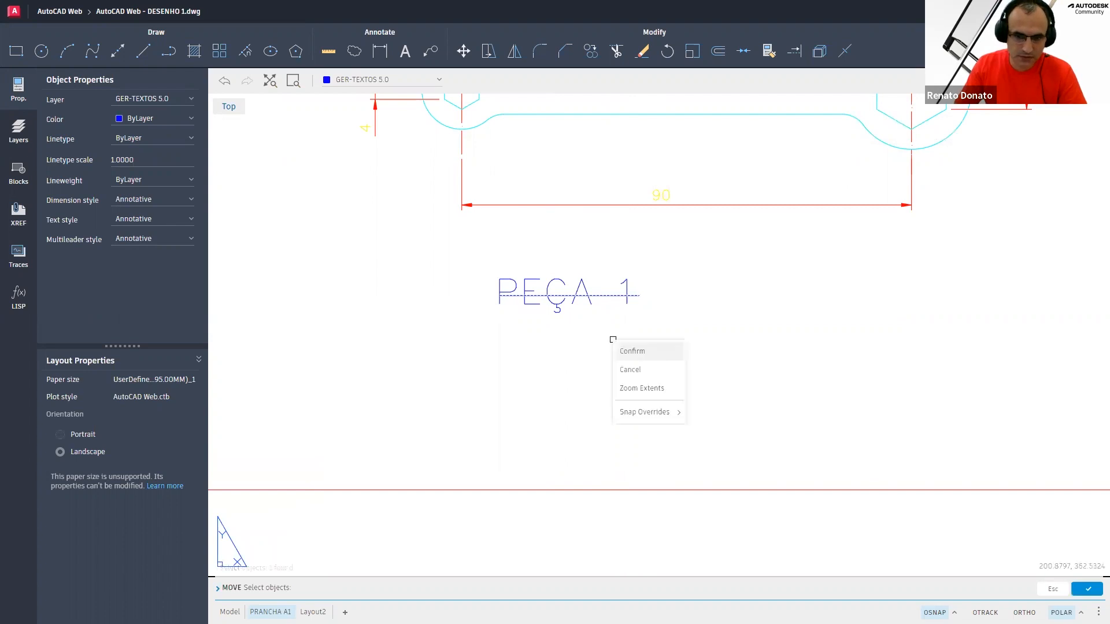
key("Return")
left_click(611, 345)
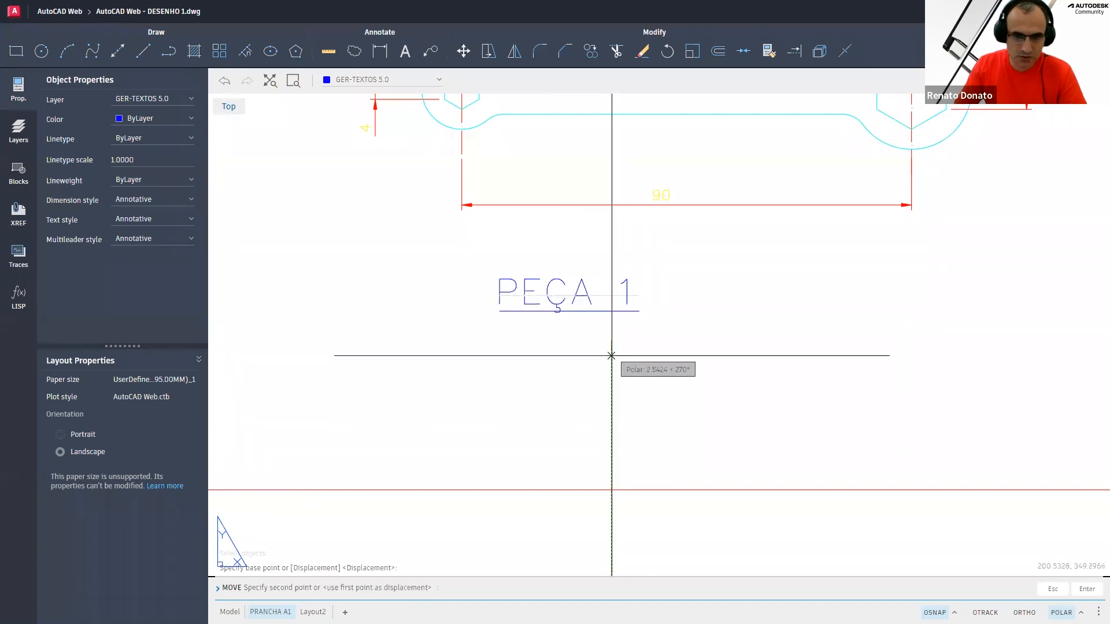
type("4.5")
key("Return")
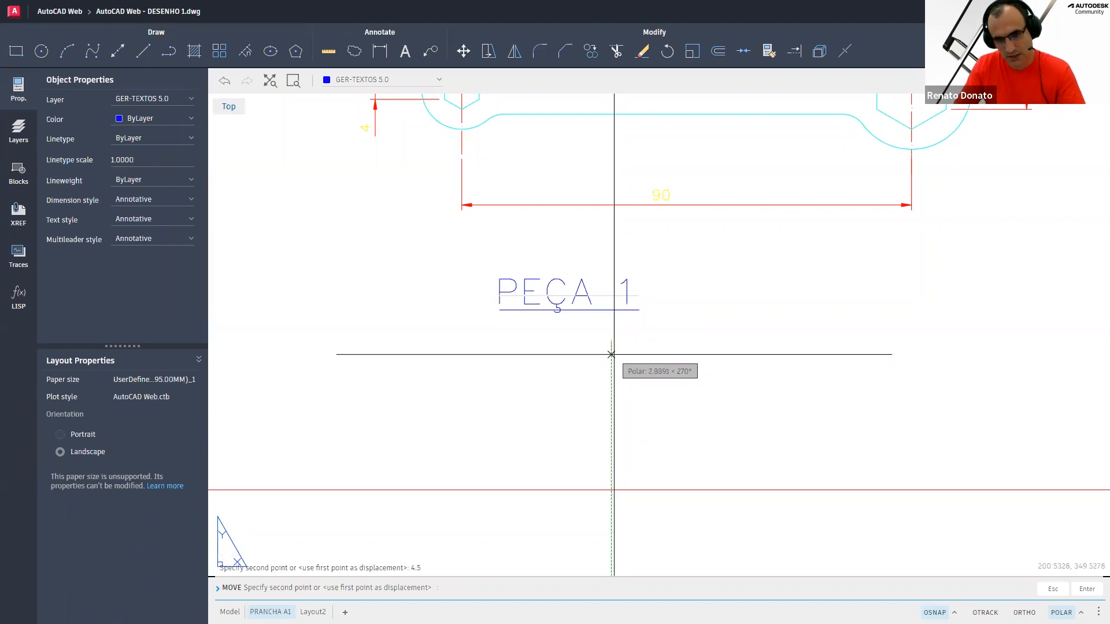
left_click(586, 326)
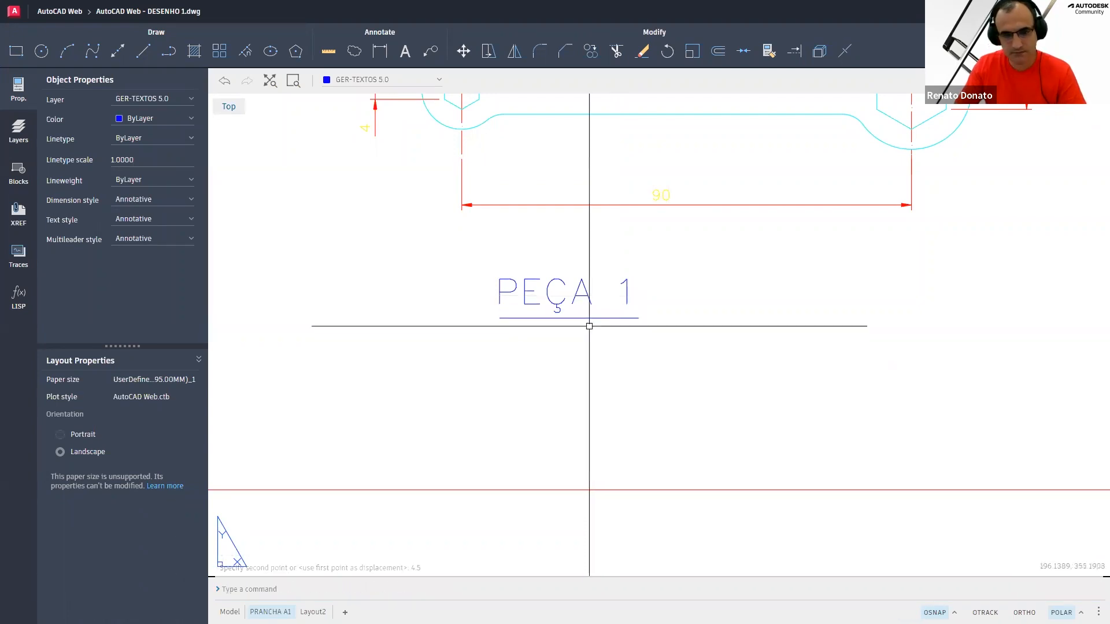
Copy the PEÇA 1 text 7 units straight down below the line
type("CO")
key("Return")
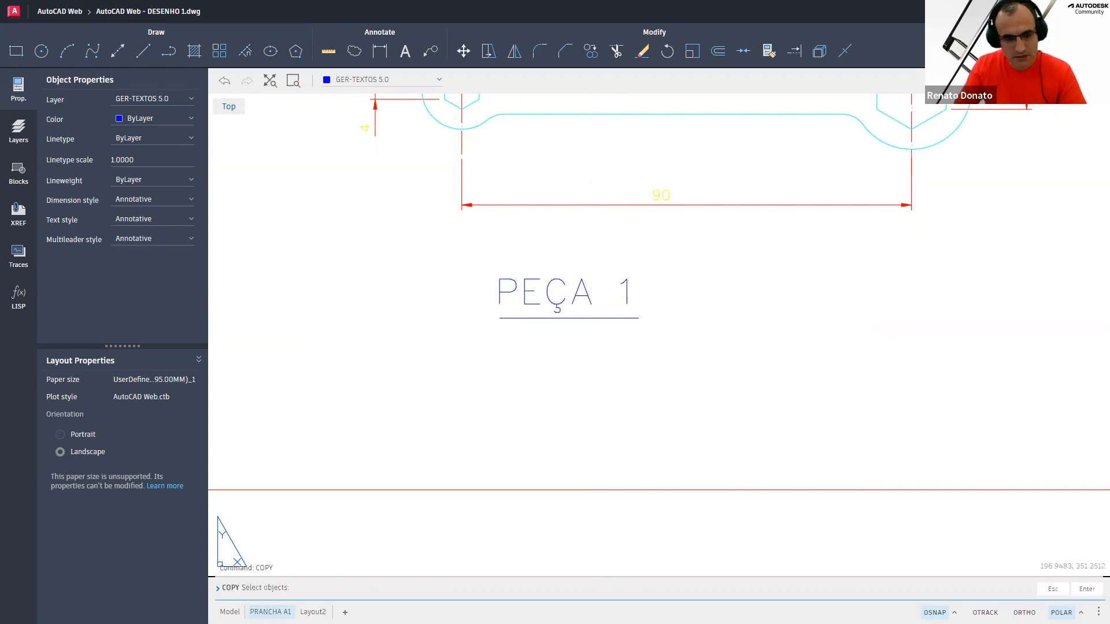
left_click(560, 305)
right_click(577, 351)
left_click(596, 361)
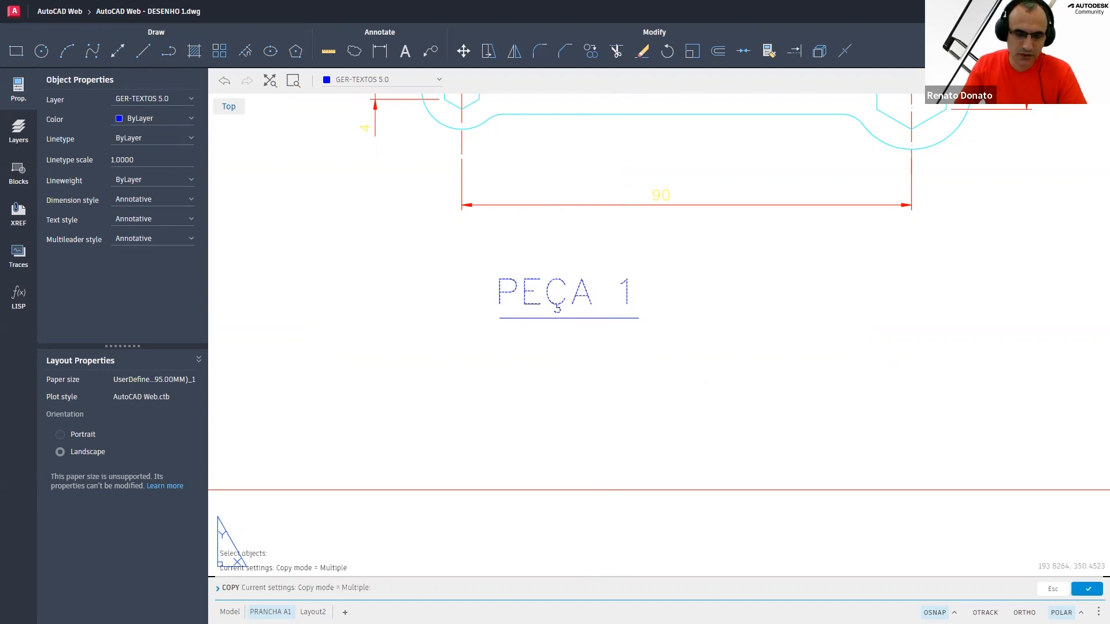
left_click(569, 349)
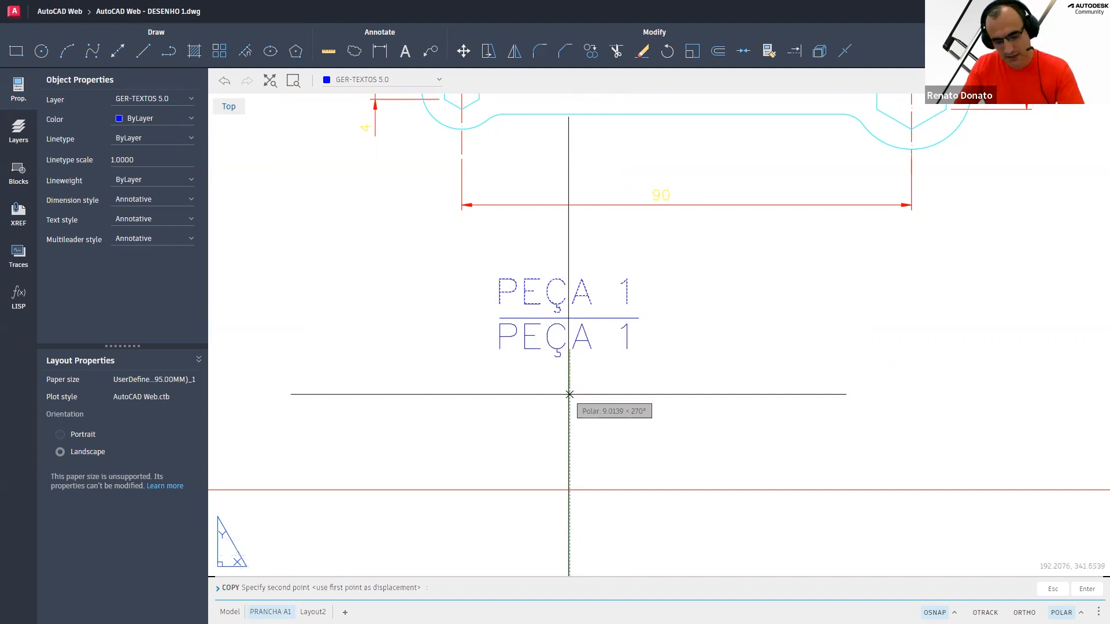
type("7")
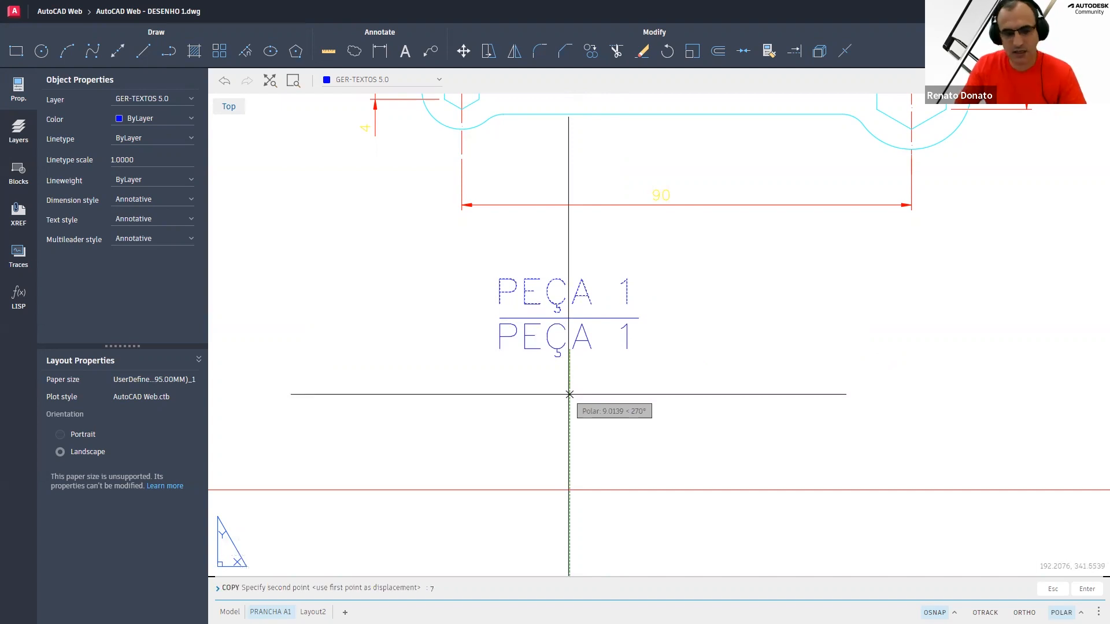
key("Return")
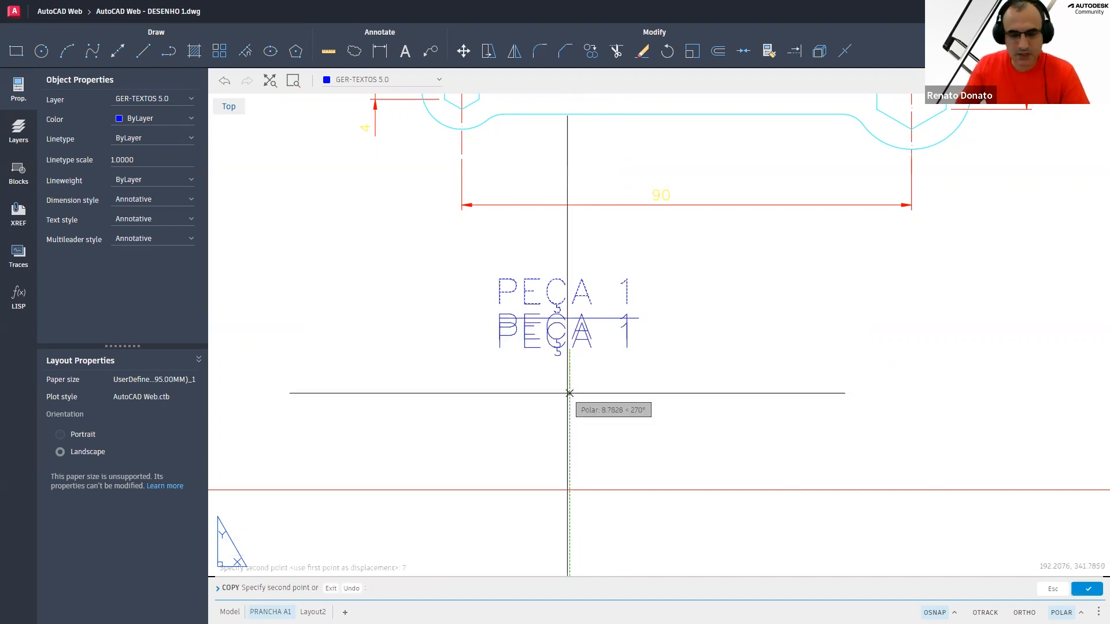
key("Escape")
key("Escape")
key("Escape")
key("Escape")
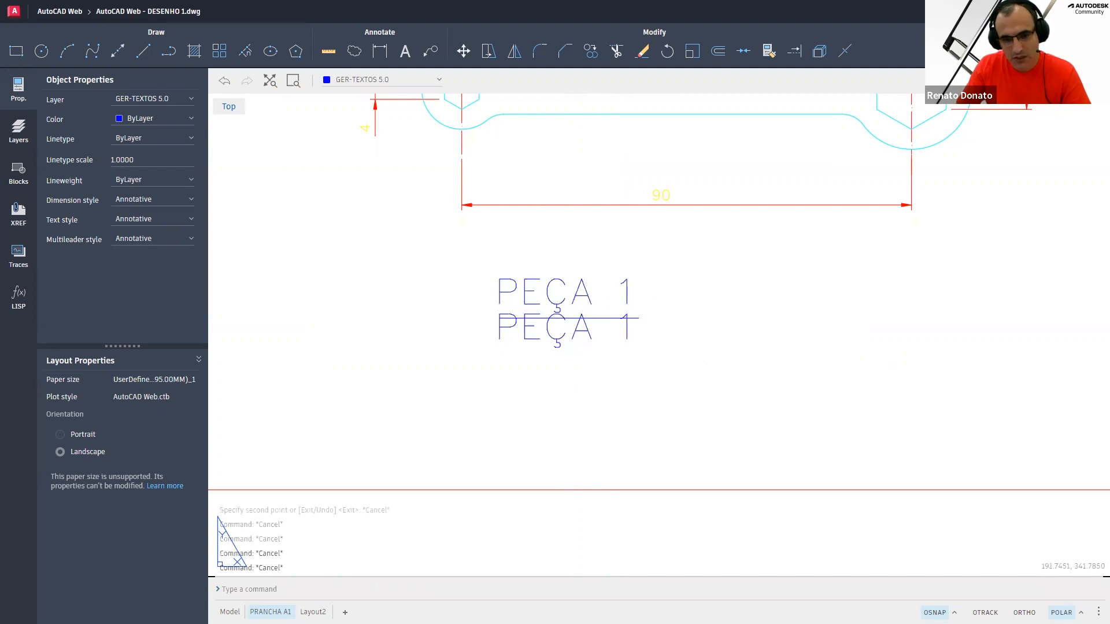
Edit the copied text and set its height to 2
left_click(558, 341)
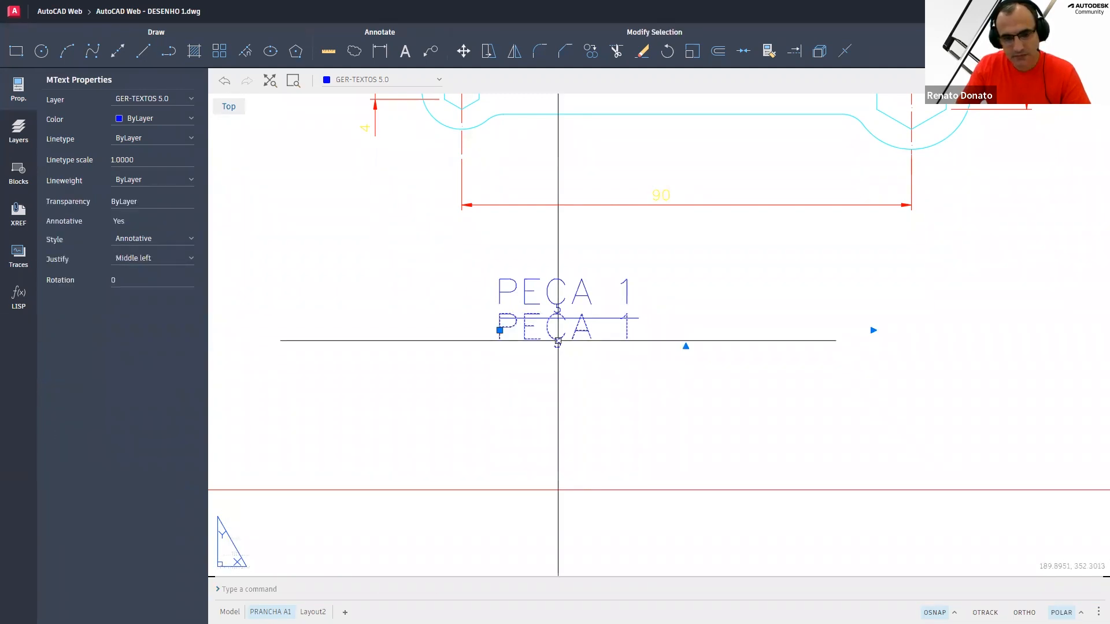
double_click(558, 341)
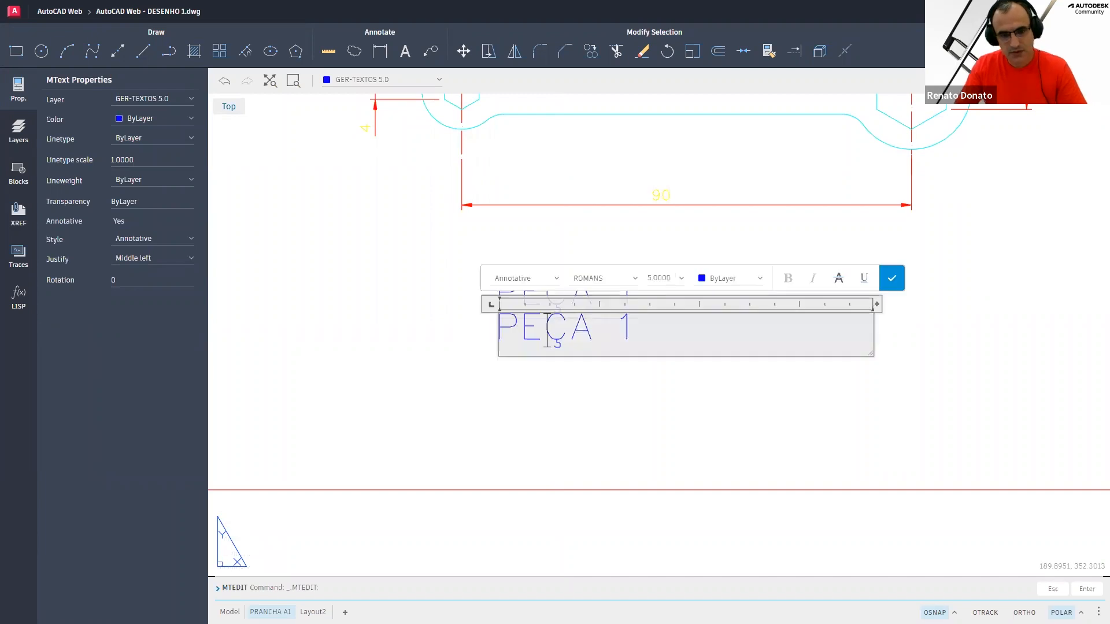
triple_click(514, 332)
left_click(653, 280)
type("2")
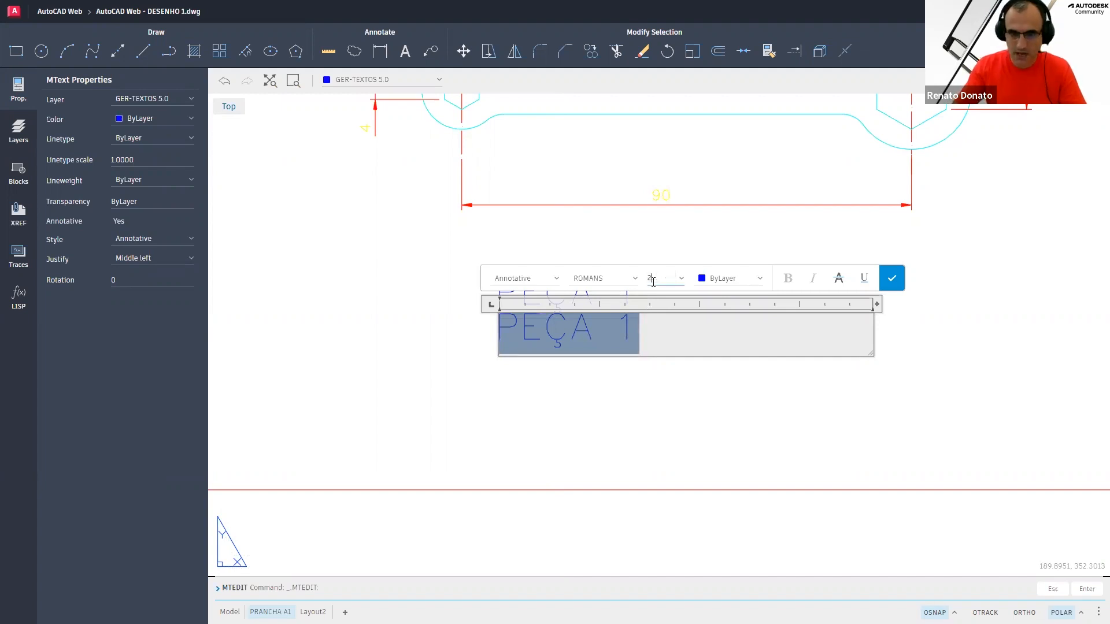
key("Return")
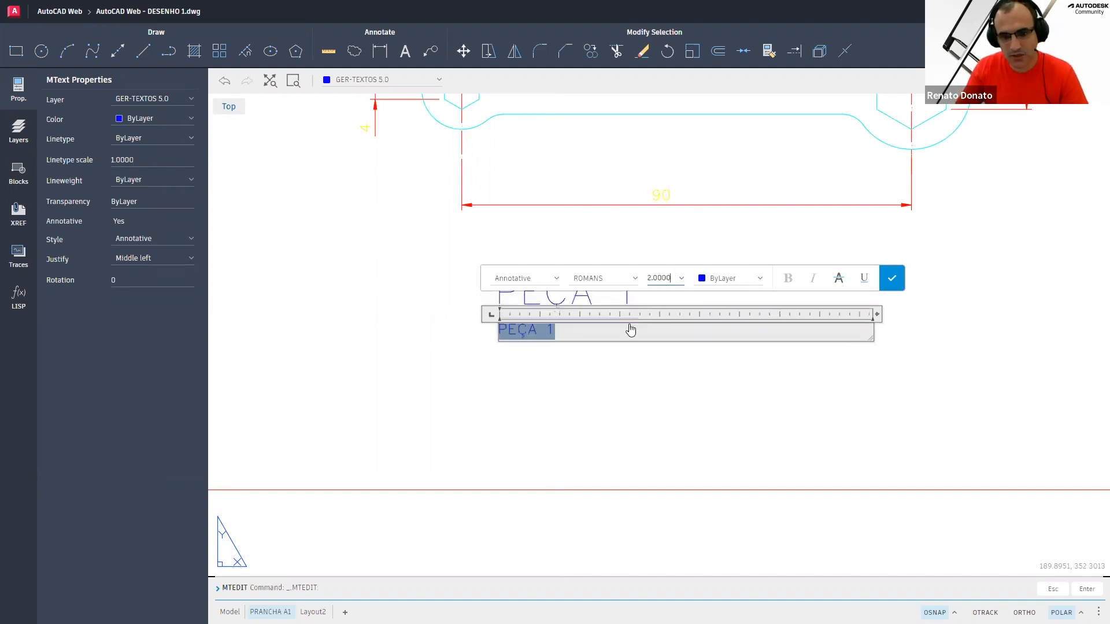
Color the copied text Yellow and replace its content with ESC : 1:1
left_click(734, 281)
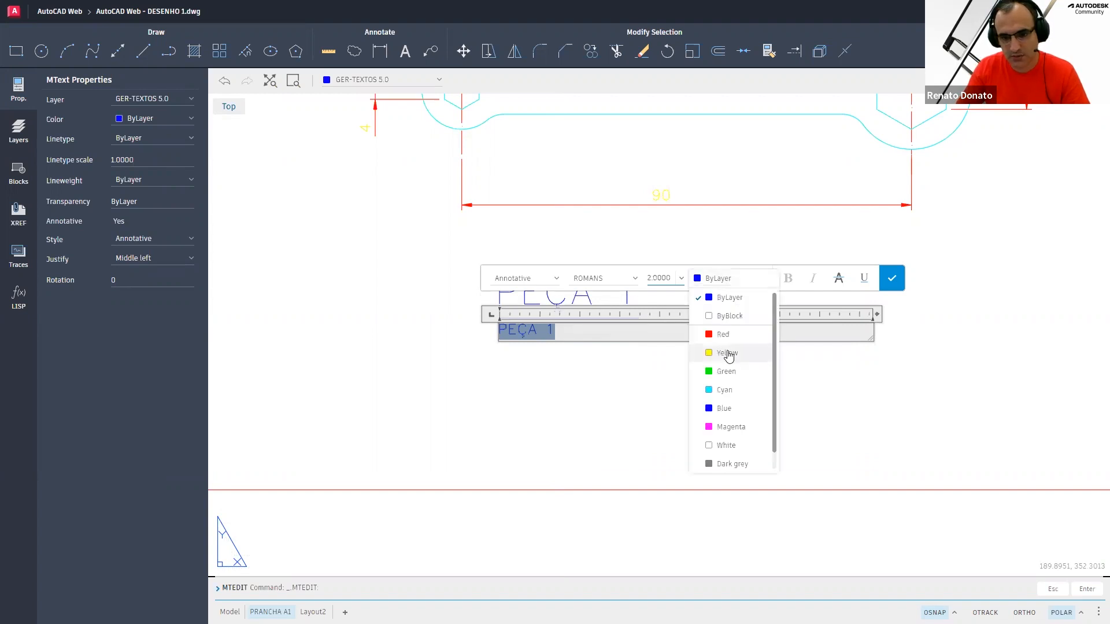
left_click(726, 350)
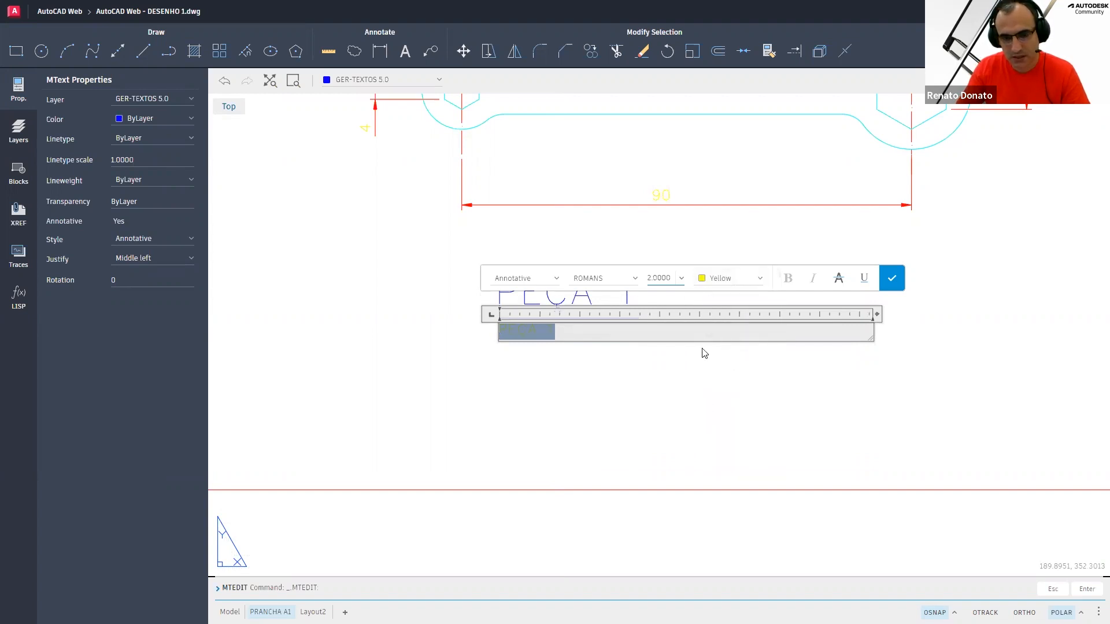
type("ESC:")
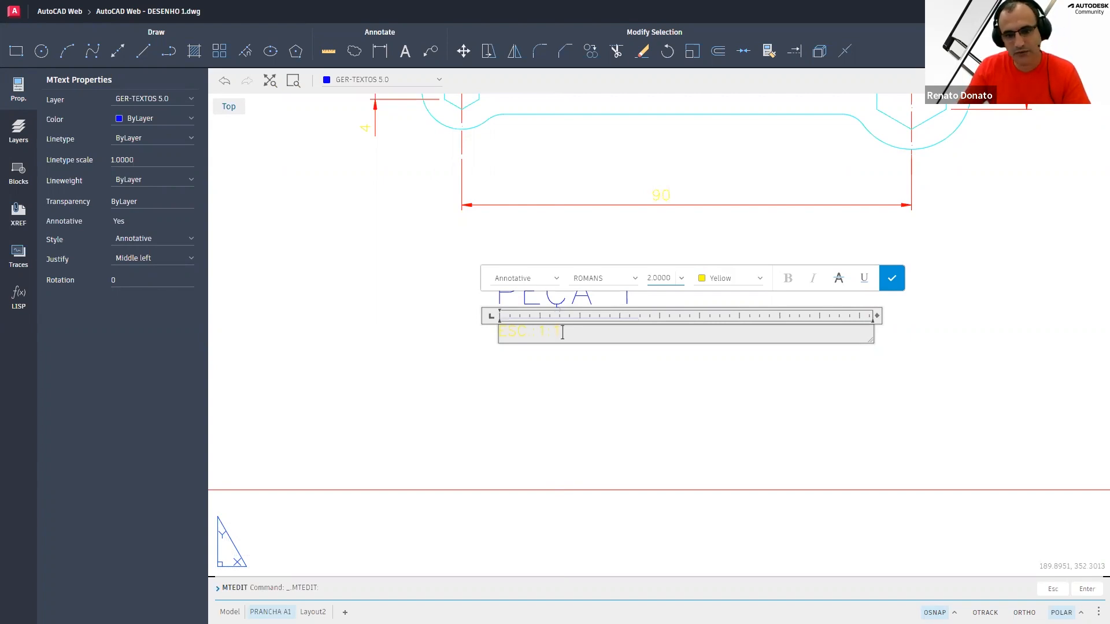
key("Escape")
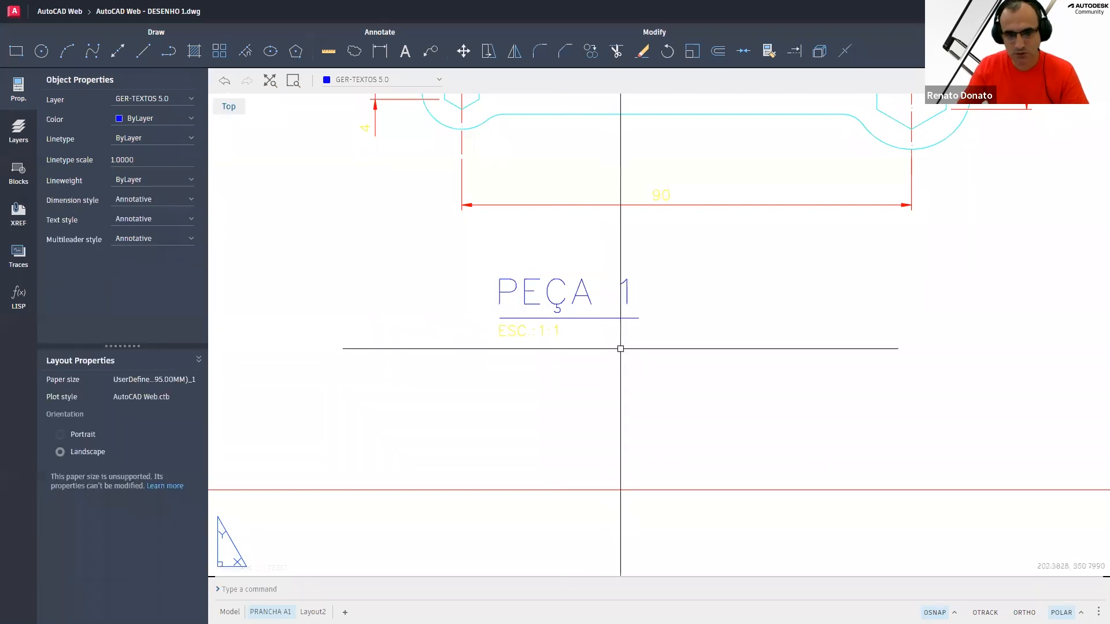
Move the PEÇA 1 title, its underline and the scale text about 21.5 units to the right
type("m")
key("Return")
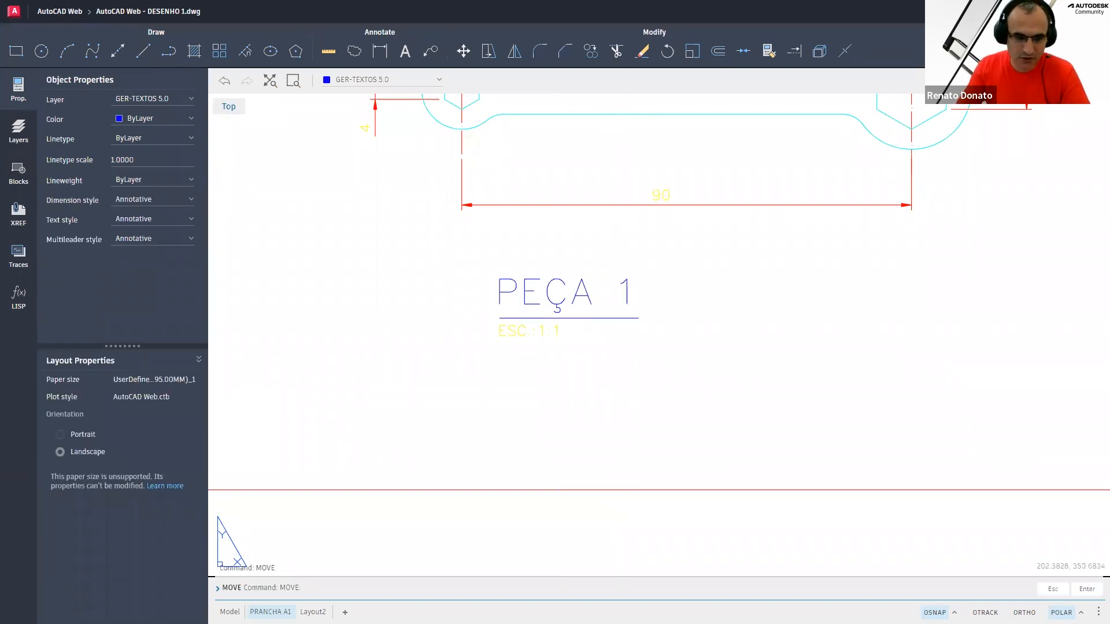
left_click(647, 367)
left_click(509, 275)
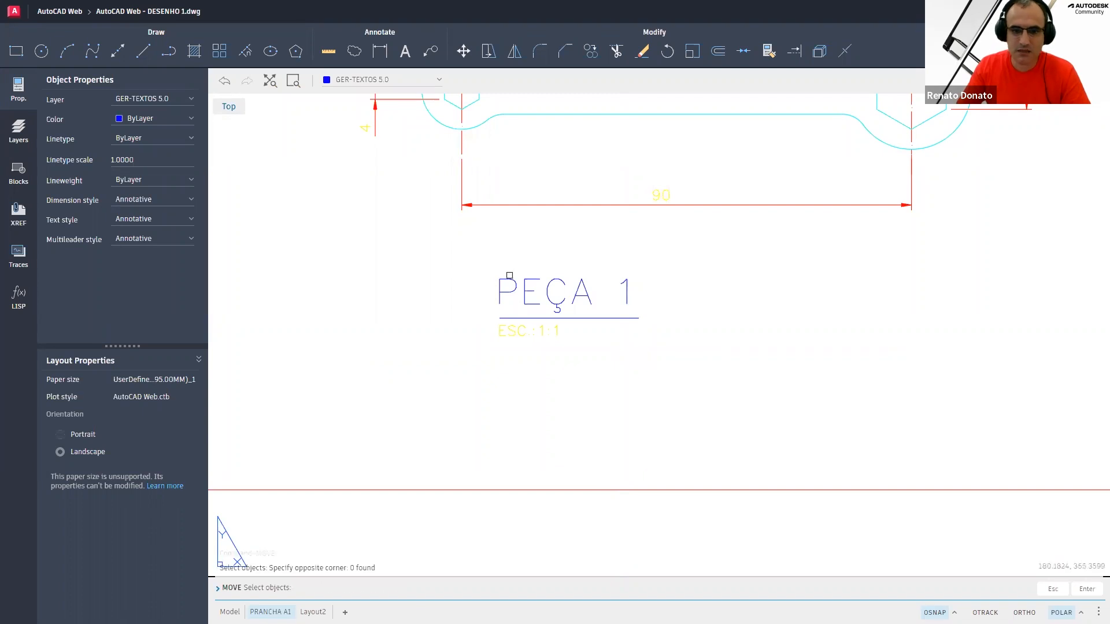
left_click(584, 249)
left_click(495, 386)
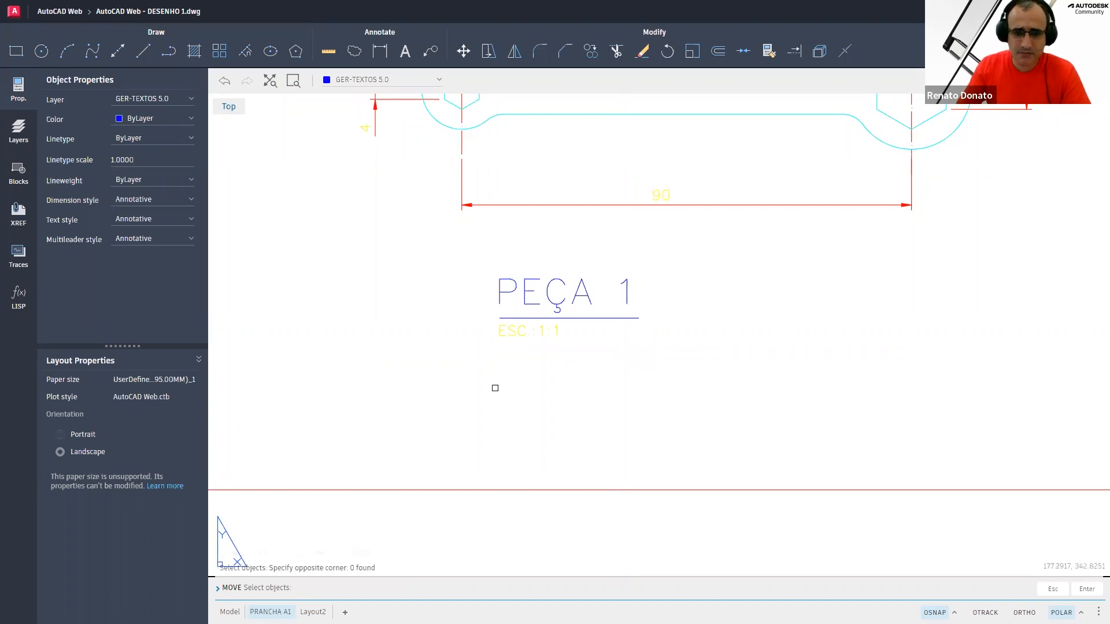
left_click(609, 374)
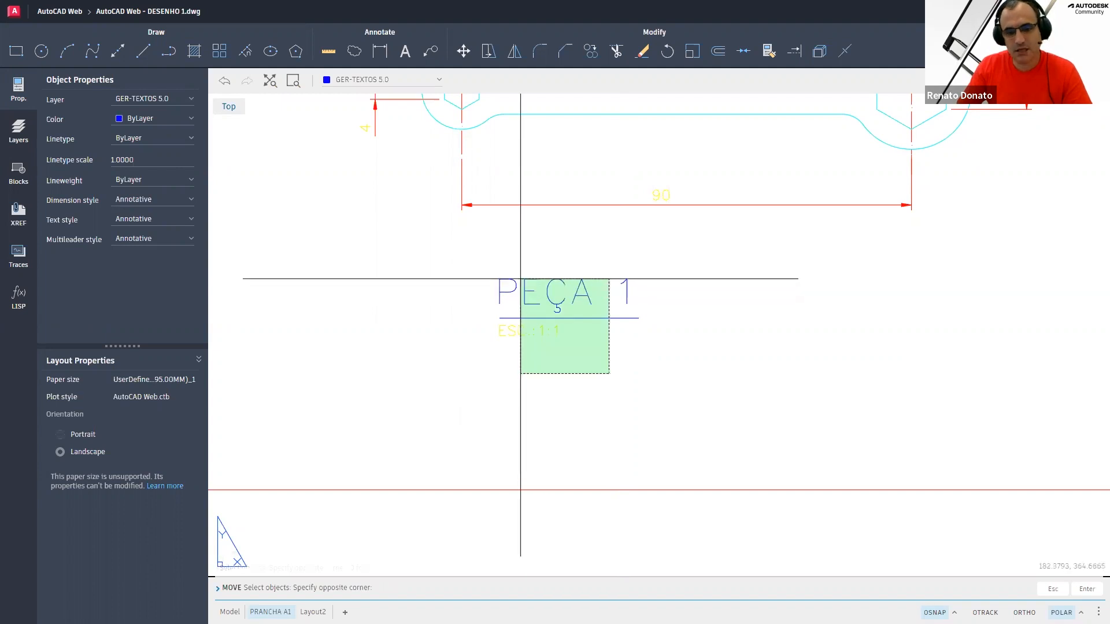
left_click(513, 256)
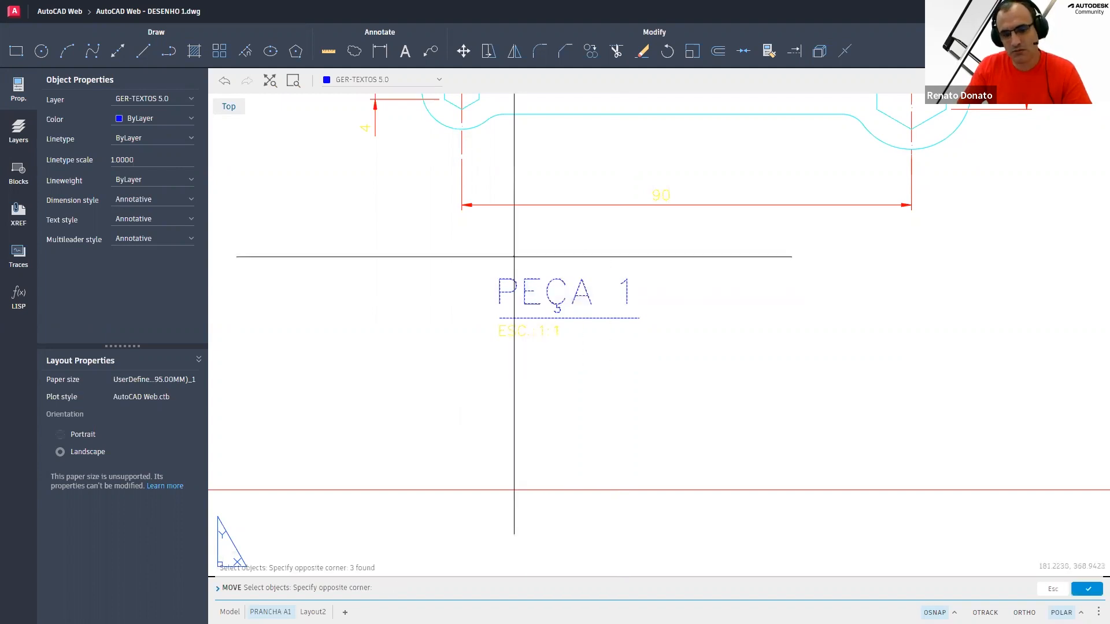
right_click(653, 356)
left_click(663, 358)
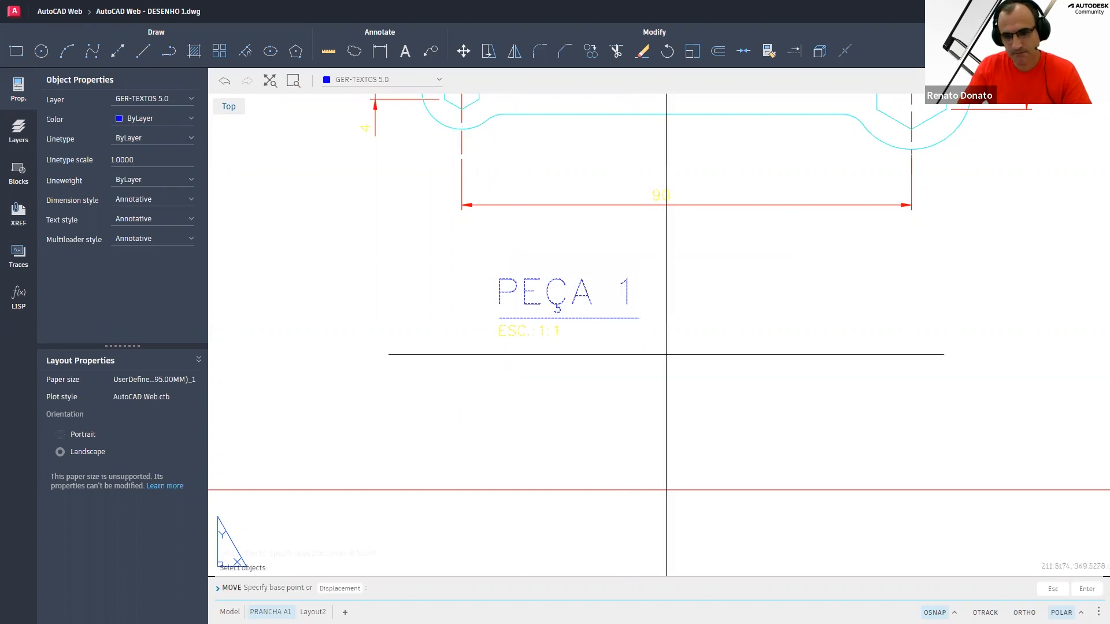
left_click(666, 354)
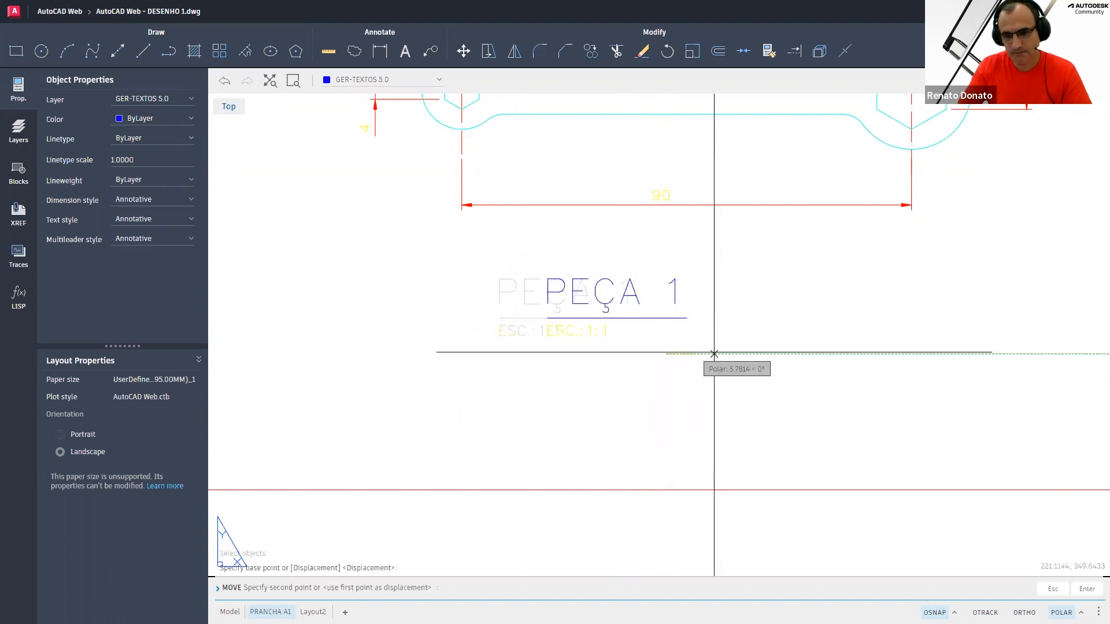
left_click(777, 353)
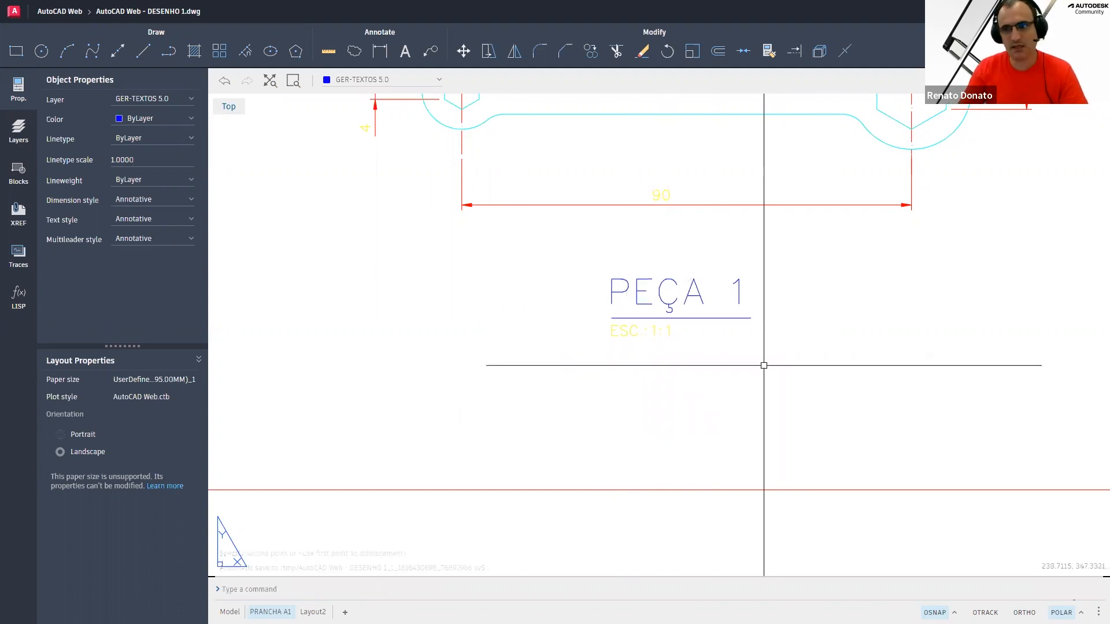
Save the drawing
type("z")
key("Return")
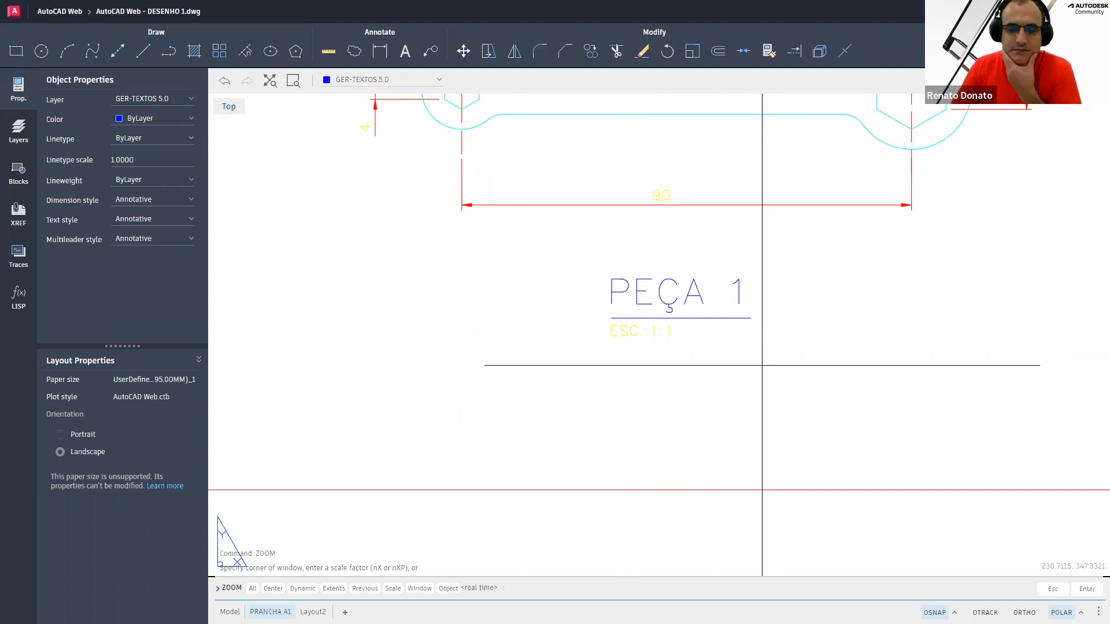
type("a")
key("Return")
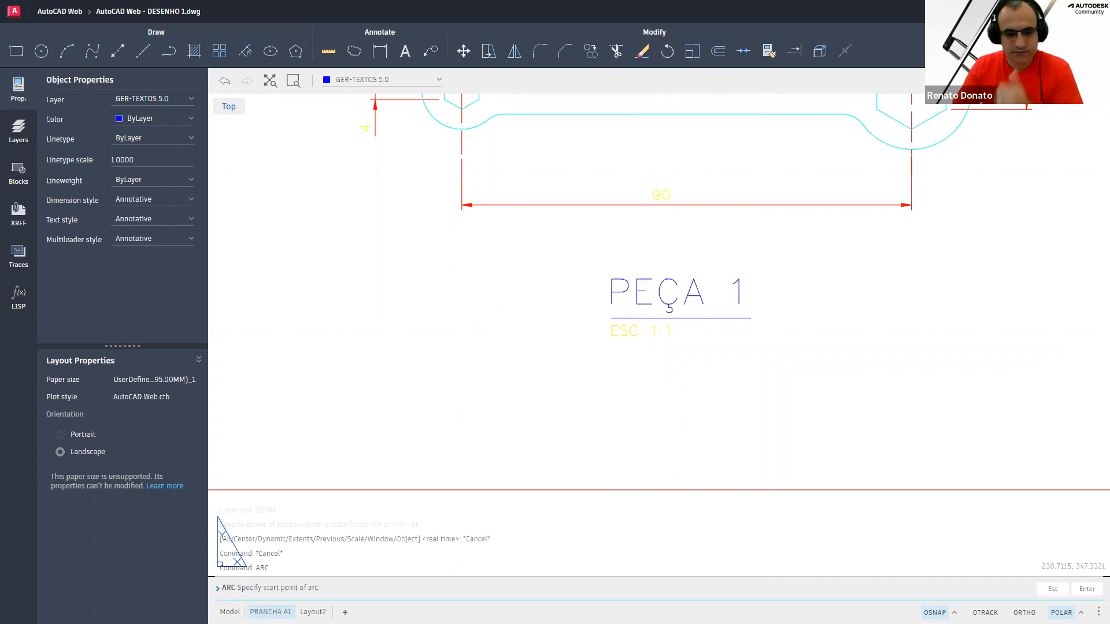
key("Escape")
key("Escape")
key("Escape")
type("z")
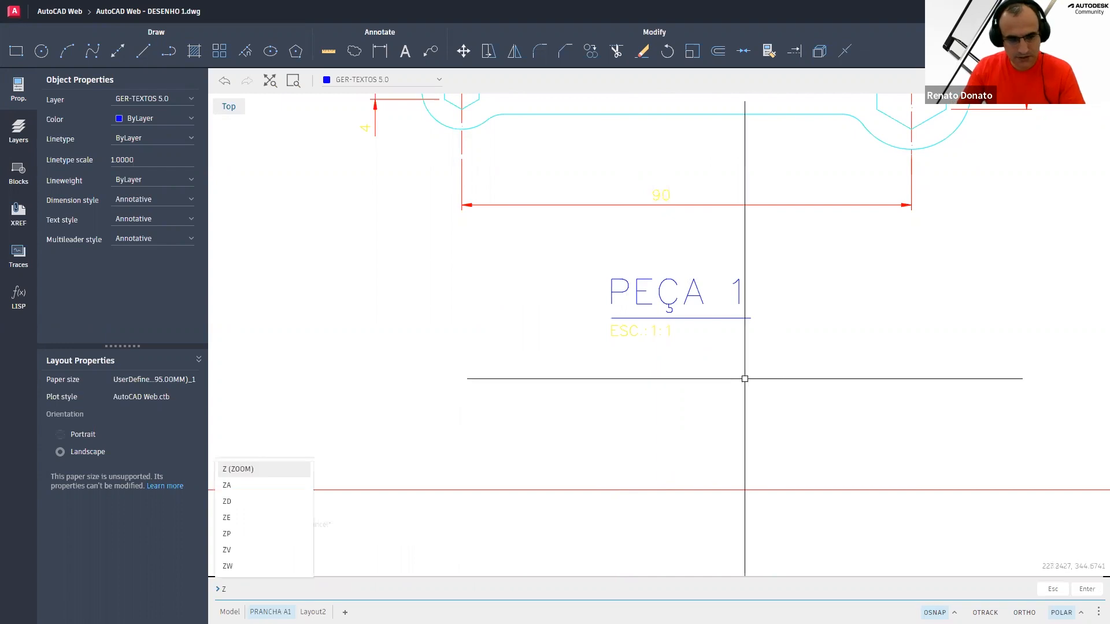
key("Return")
type("a")
key("Return")
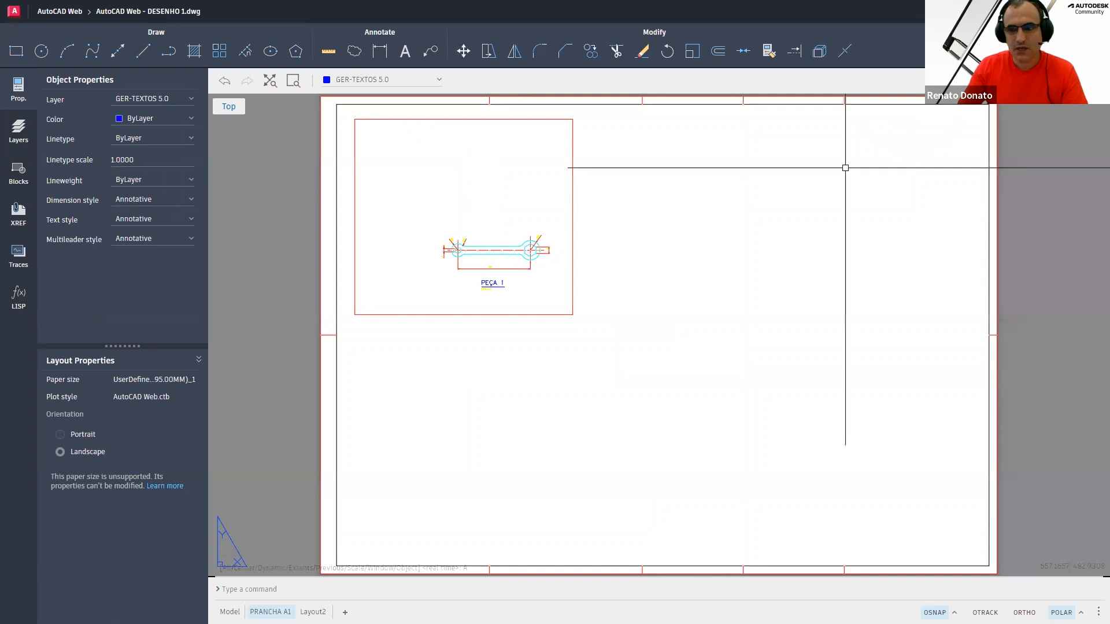
key("ctrl+s")
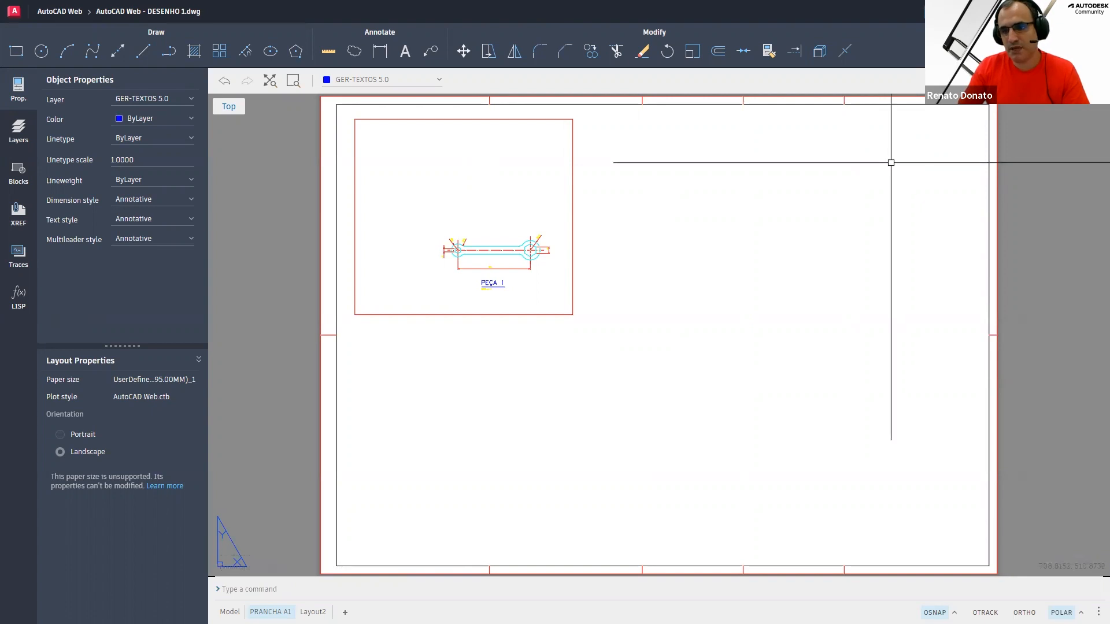
Plot the current layout to PDF
key("ctrl+p")
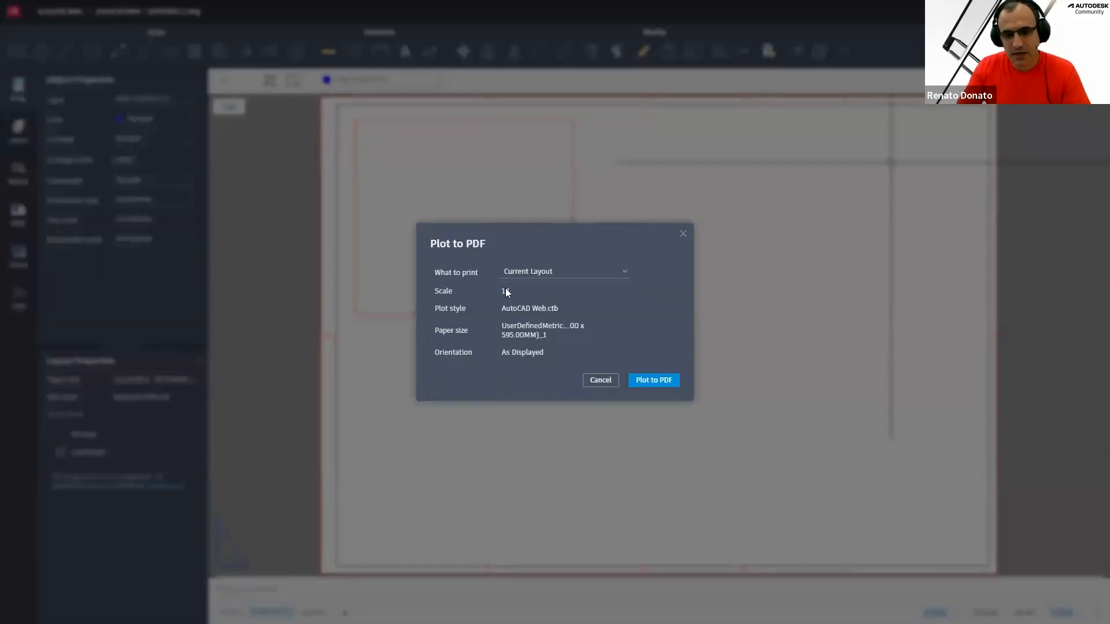
left_click(558, 279)
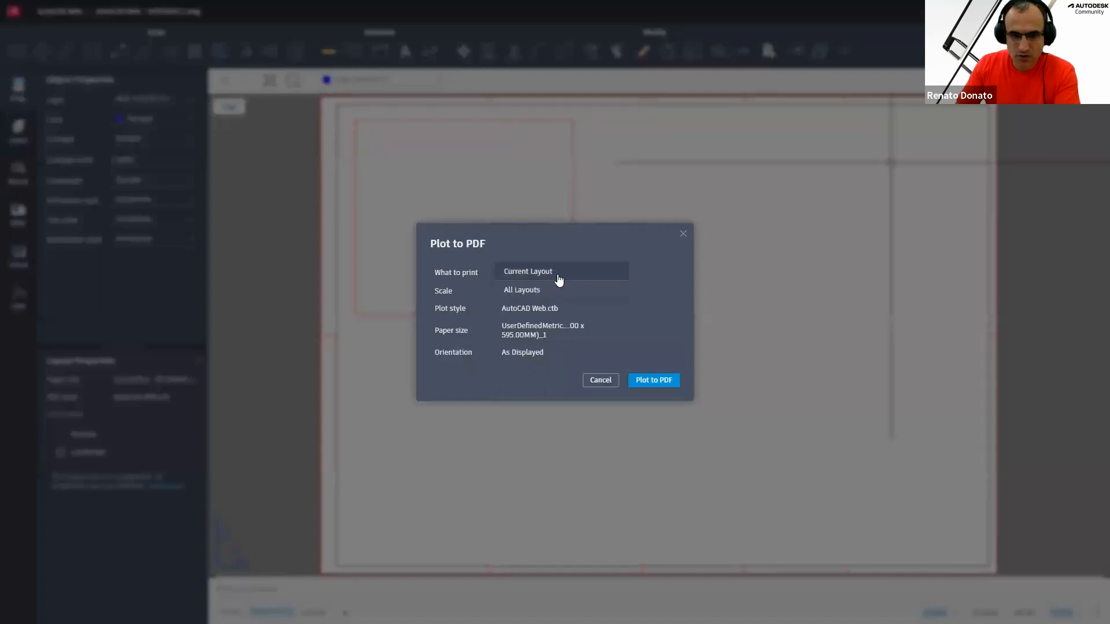
left_click(558, 278)
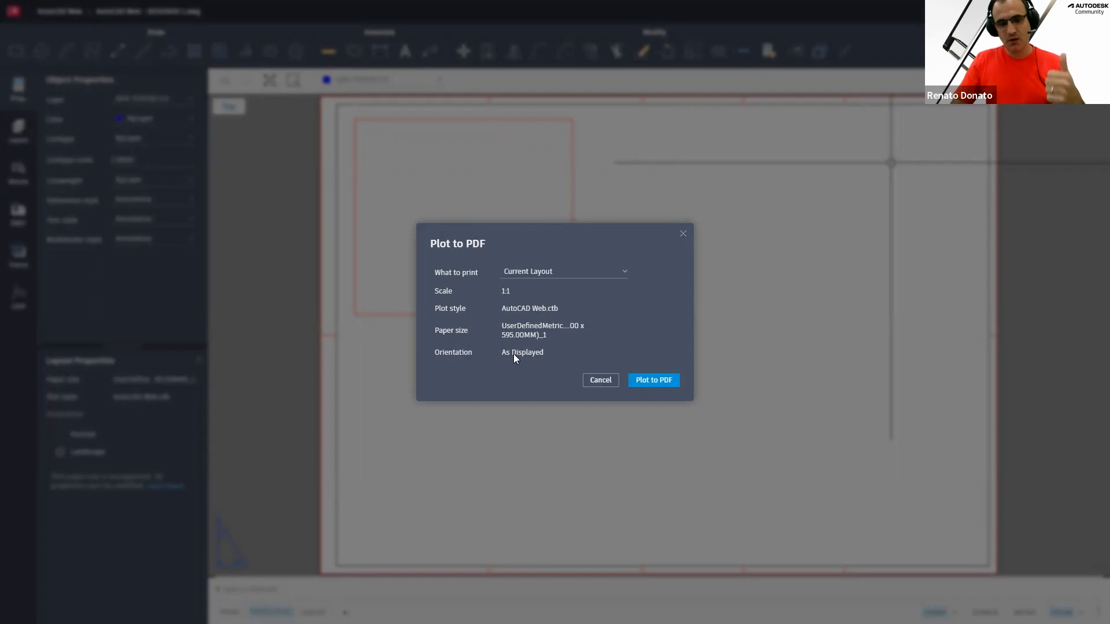
left_click(649, 385)
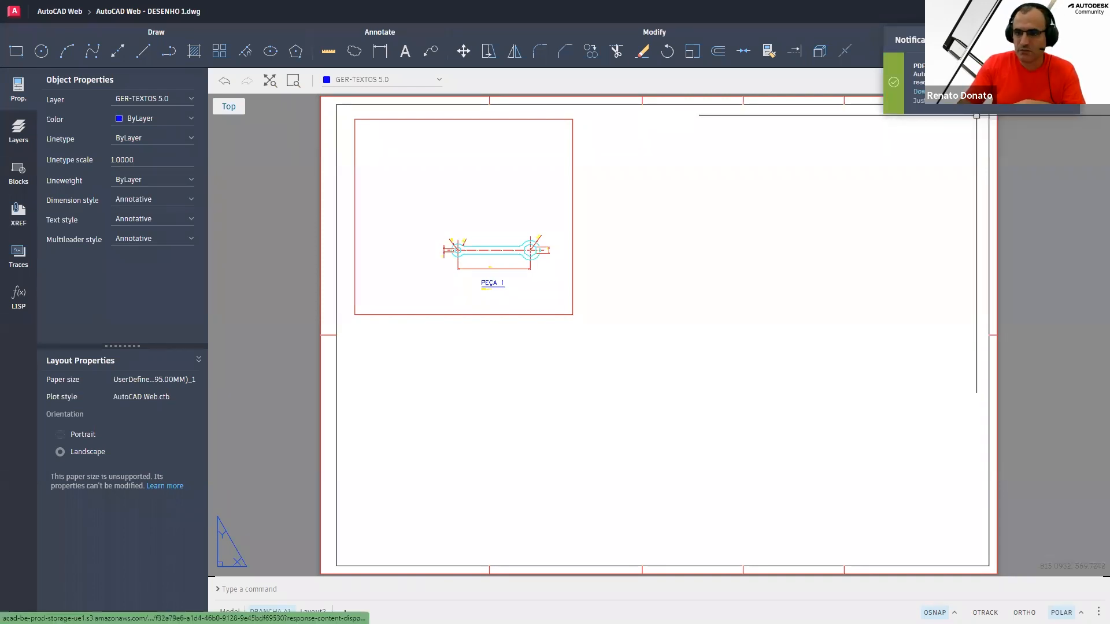
Download the plotted PDF, open it and zoom in to inspect the wrench drawing and its labels
left_click(916, 92)
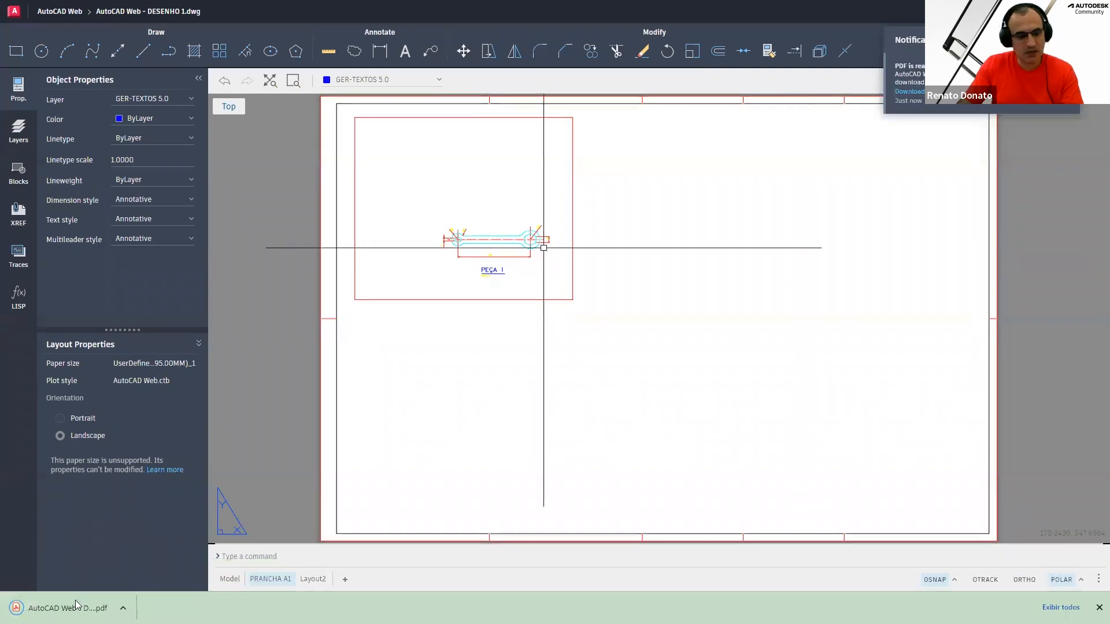
left_click(68, 608)
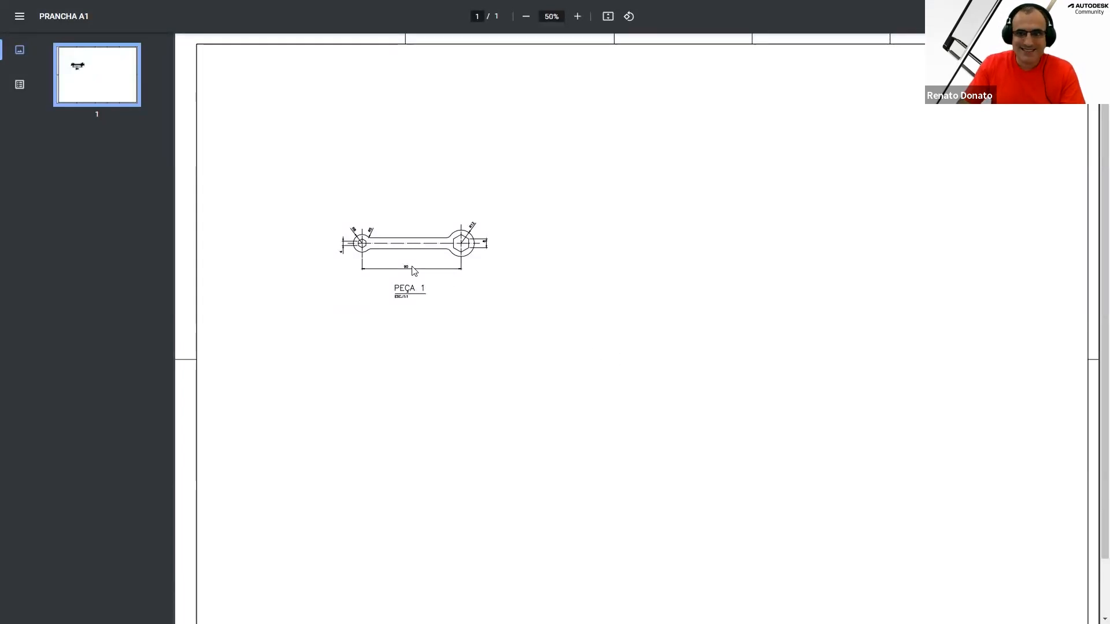
scroll(419, 267, "up", 1, "ctrl")
scroll(419, 268, "up", 6, "ctrl")
mouse_move(619, 323)
middle_mouse_down()
mouse_move(450, 255)
mouse_move(390, 205)
middle_mouse_up()
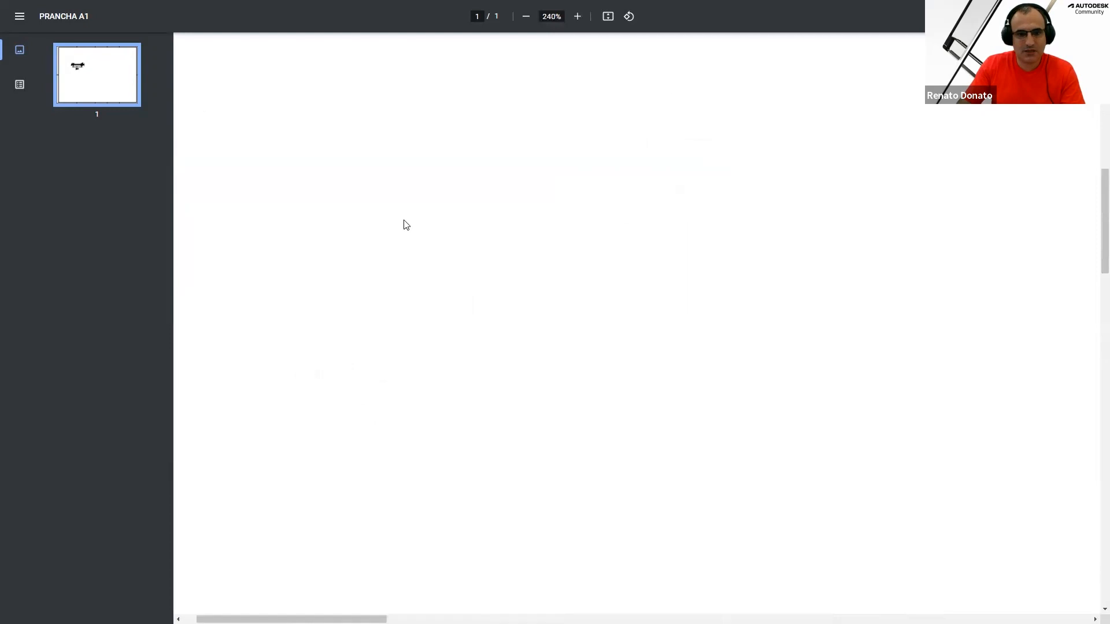
mouse_move(746, 356)
middle_mouse_down()
mouse_move(753, 382)
mouse_move(779, 379)
mouse_move(731, 357)
mouse_move(815, 453)
mouse_move(809, 419)
middle_mouse_up()
scroll(766, 263, "up", 4)
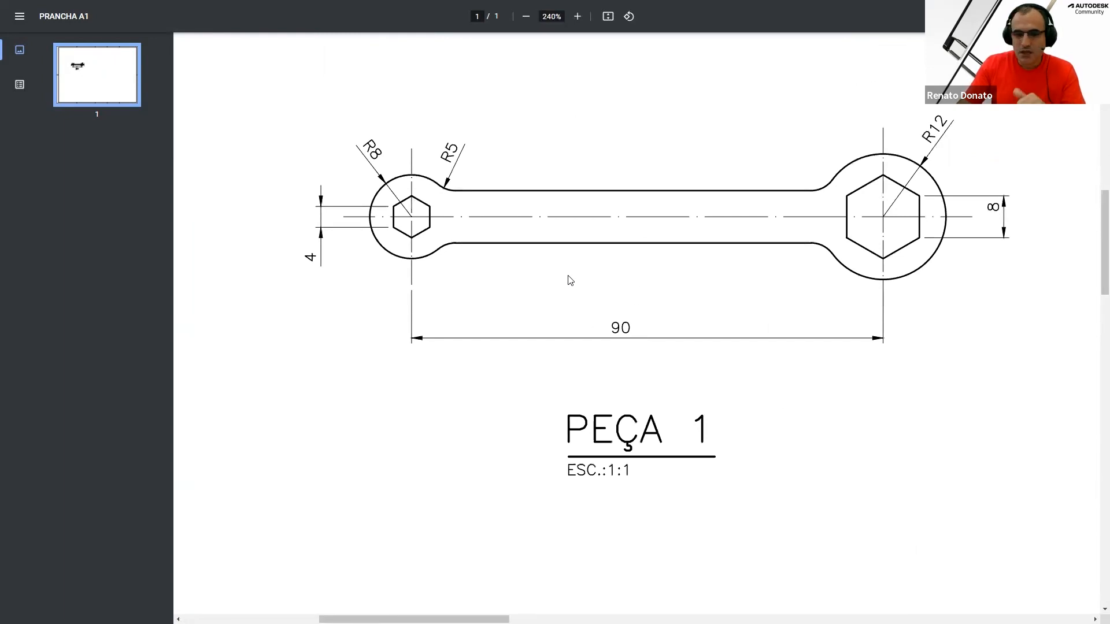
mouse_move(560, 272)
middle_mouse_down()
mouse_move(527, 280)
mouse_move(582, 292)
mouse_move(520, 325)
mouse_move(587, 317)
mouse_move(651, 251)
mouse_move(649, 272)
middle_mouse_up()
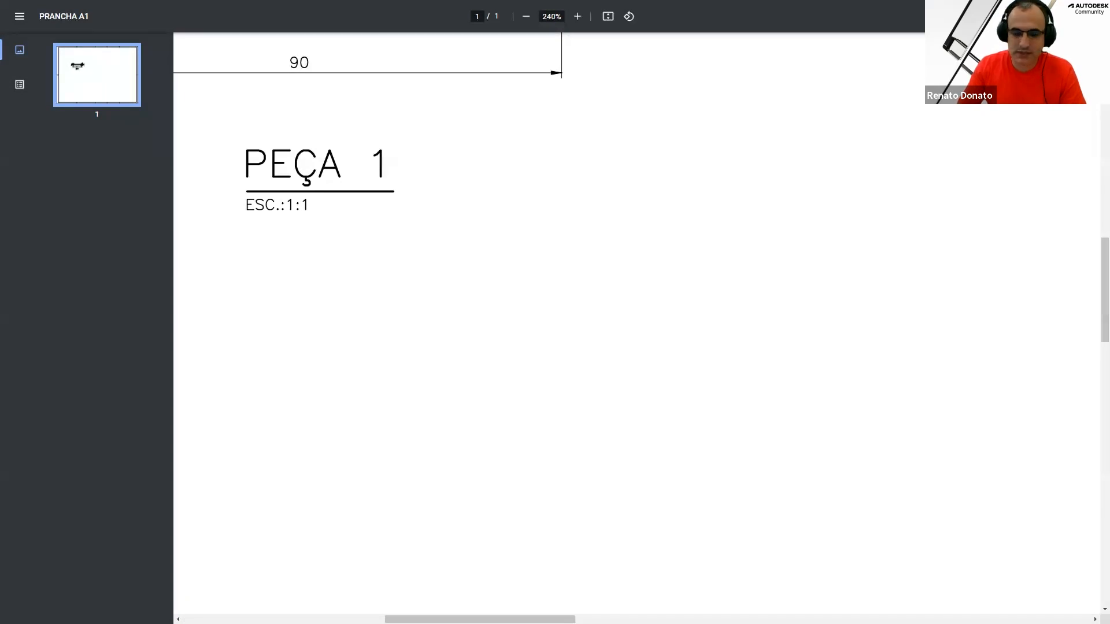
key("super")
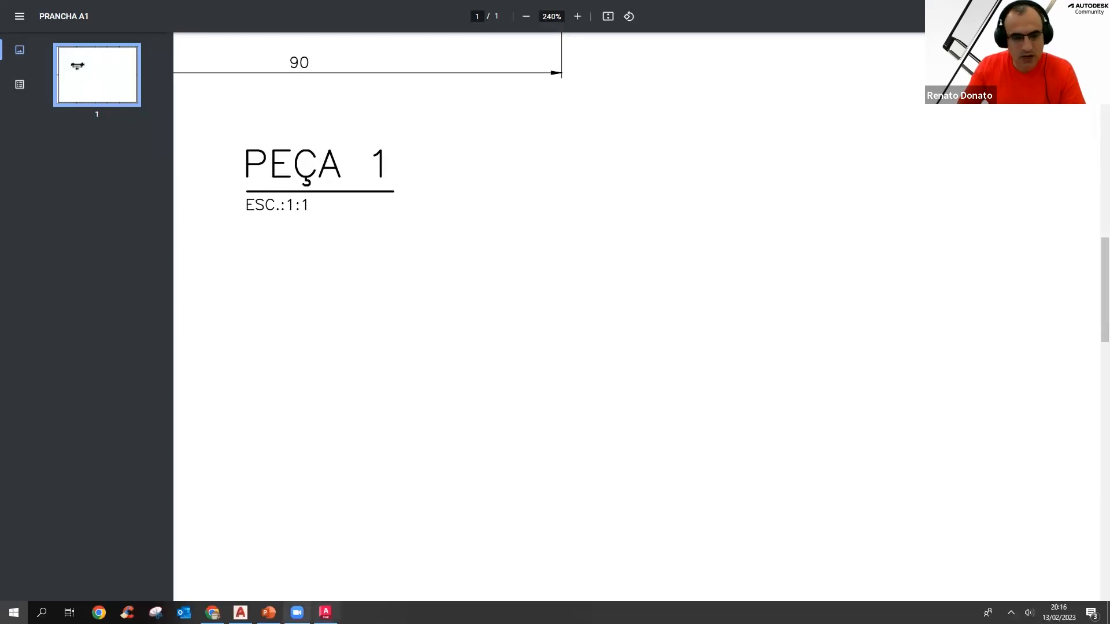
left_click(213, 616)
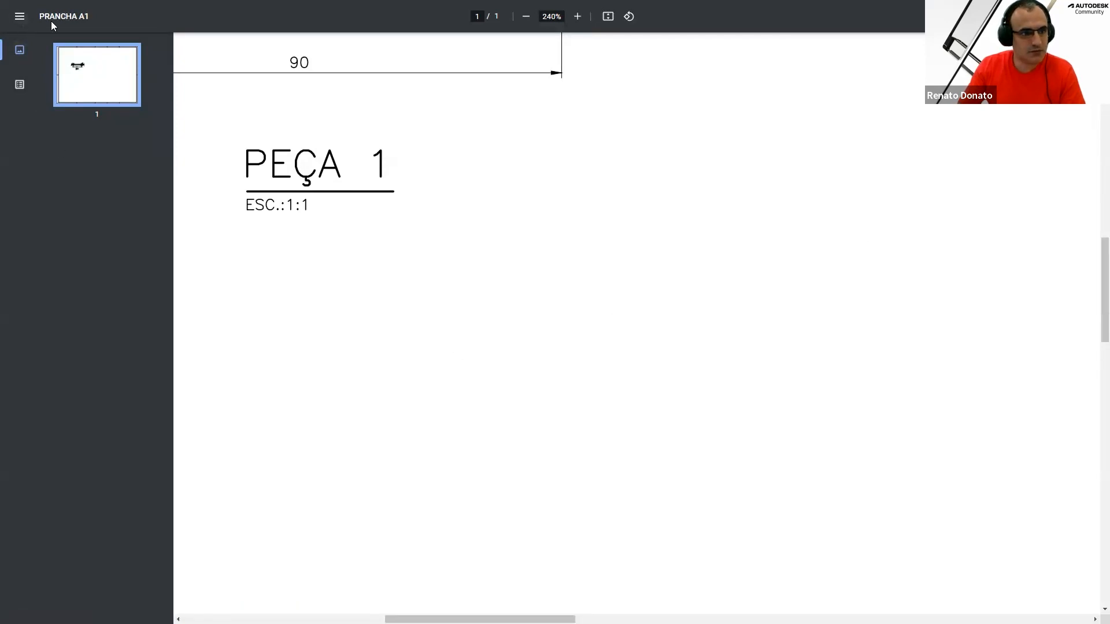
left_click(19, 16)
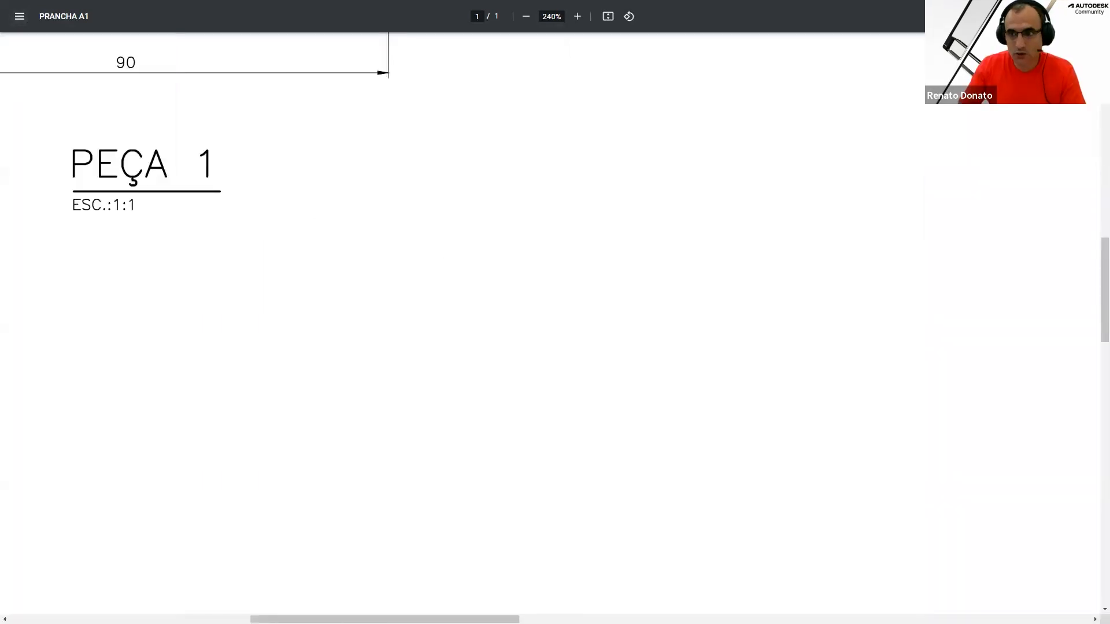
key("space")
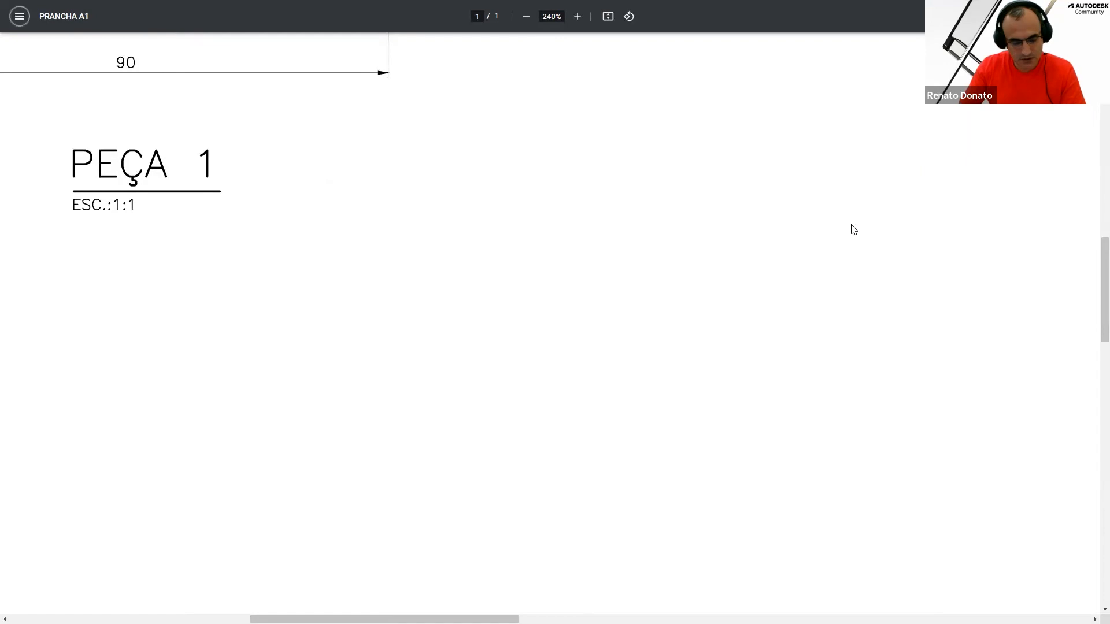
key("space")
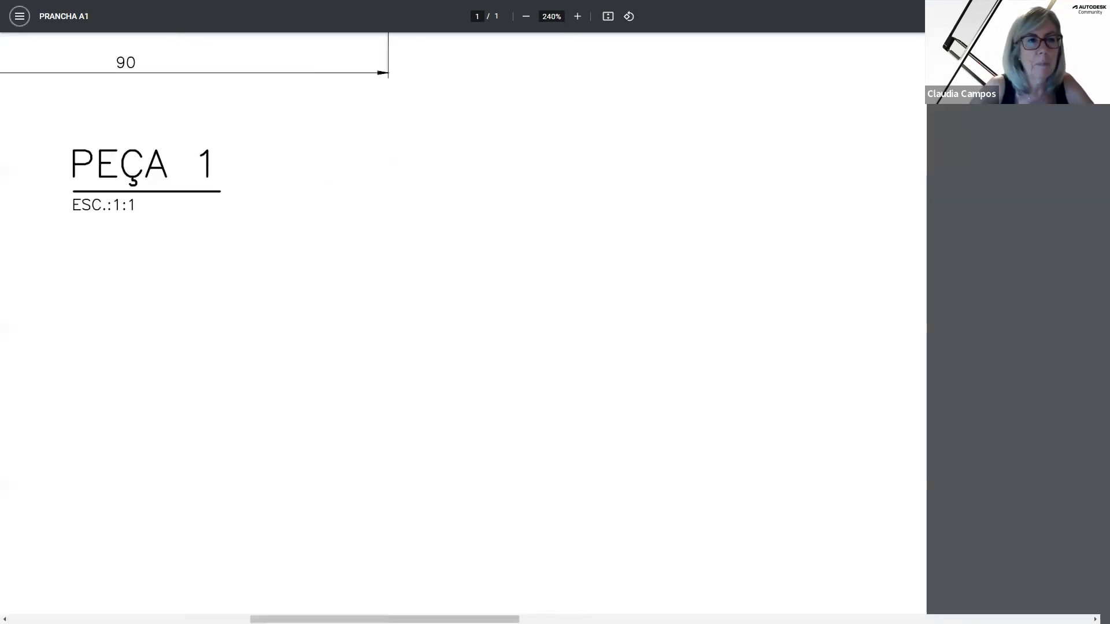
left_click(1090, 16)
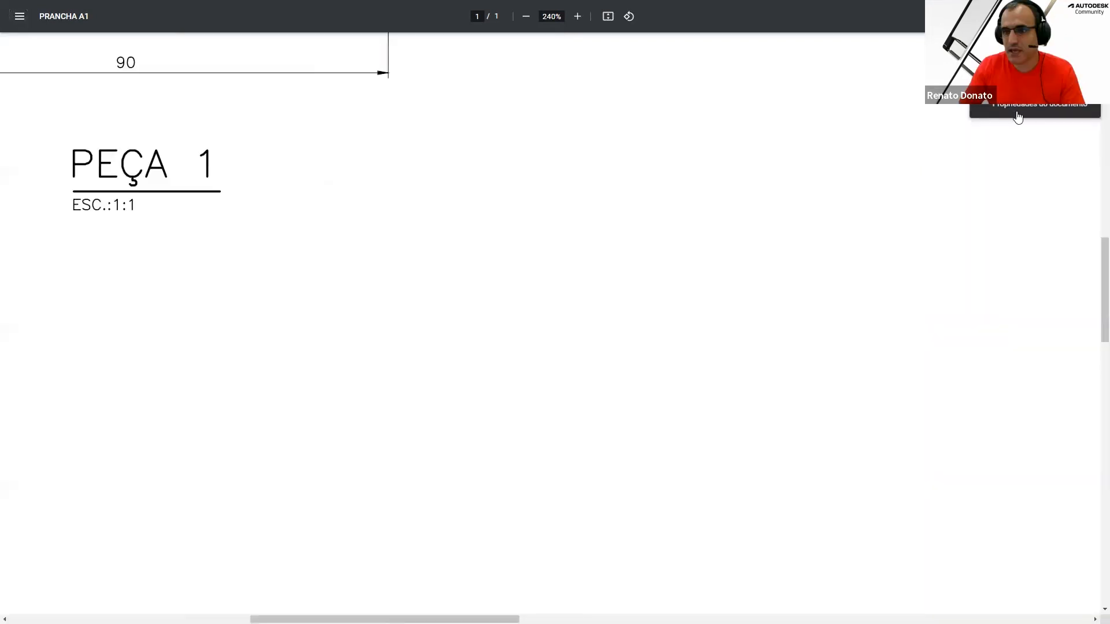
left_click(904, 133)
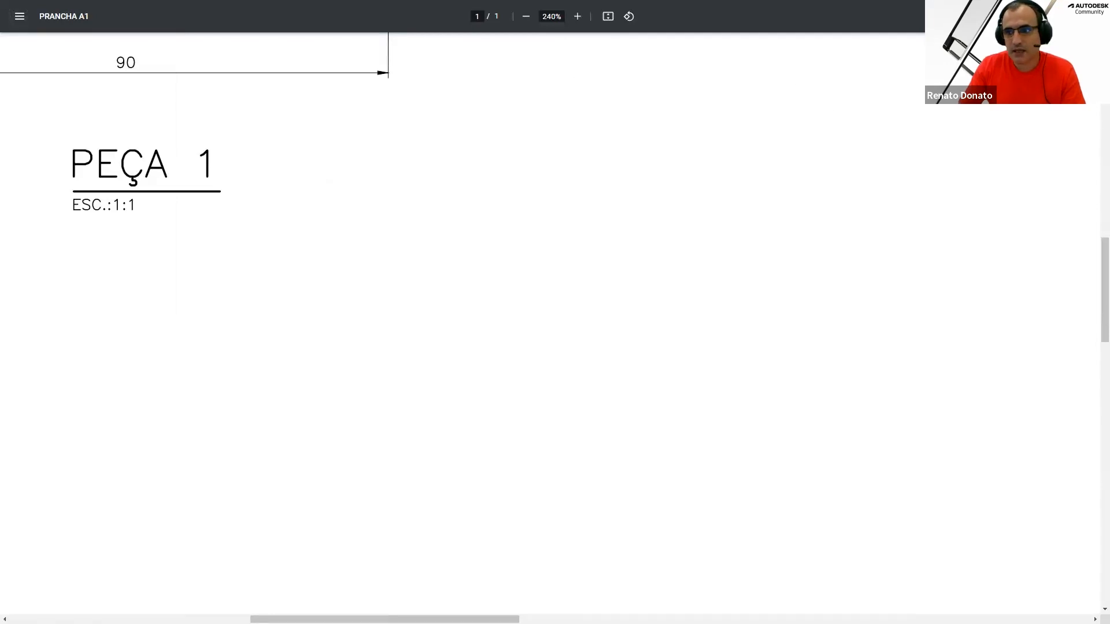
left_click(1090, 16)
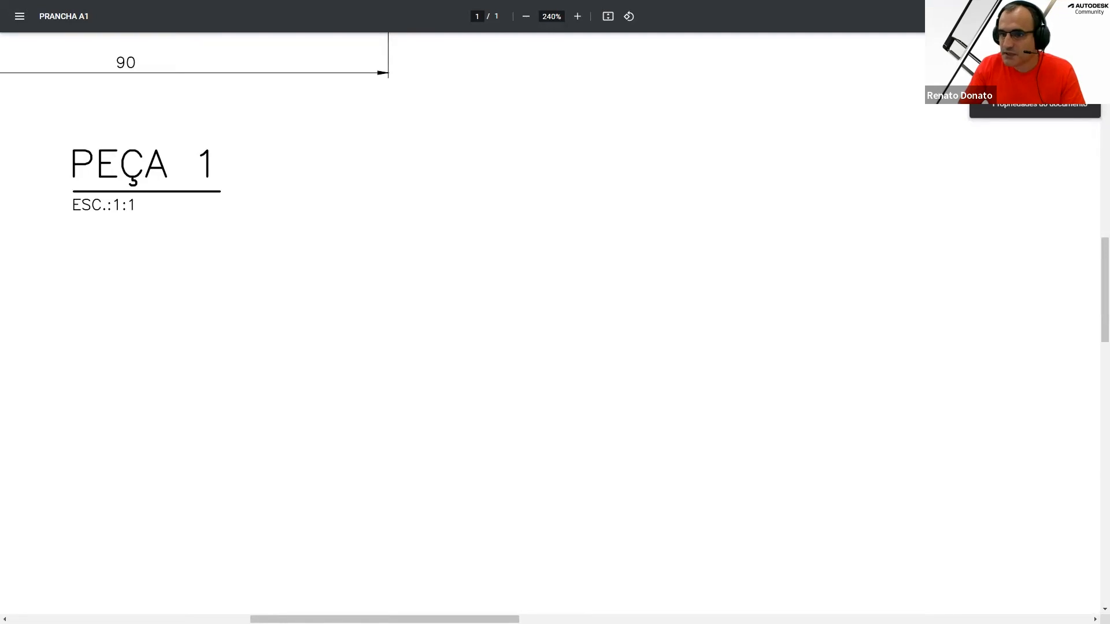
key("F11")
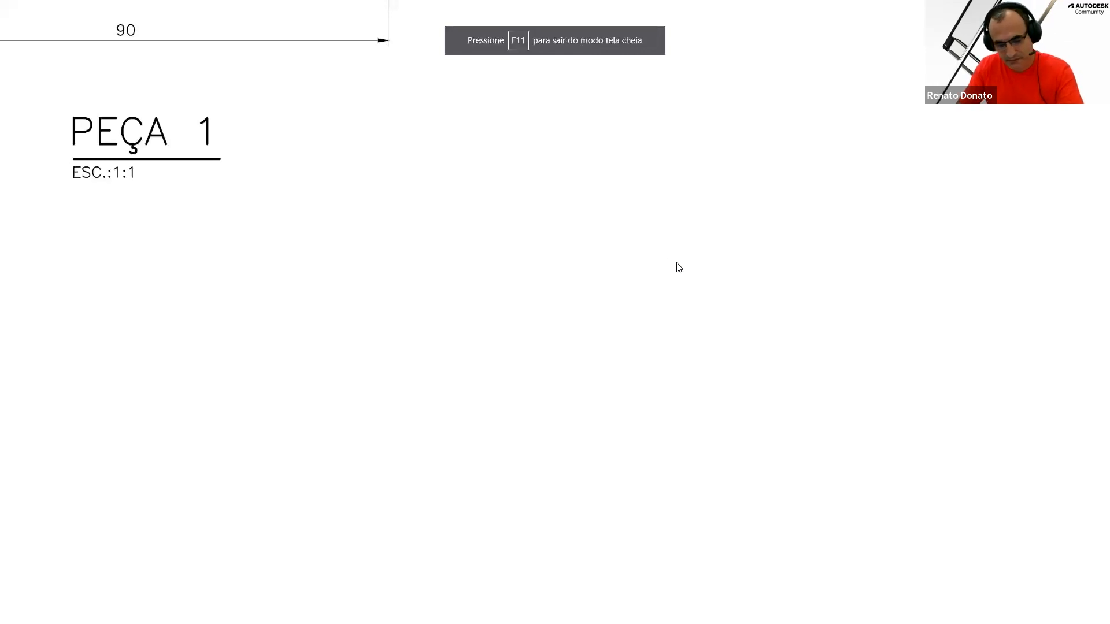
key("F11")
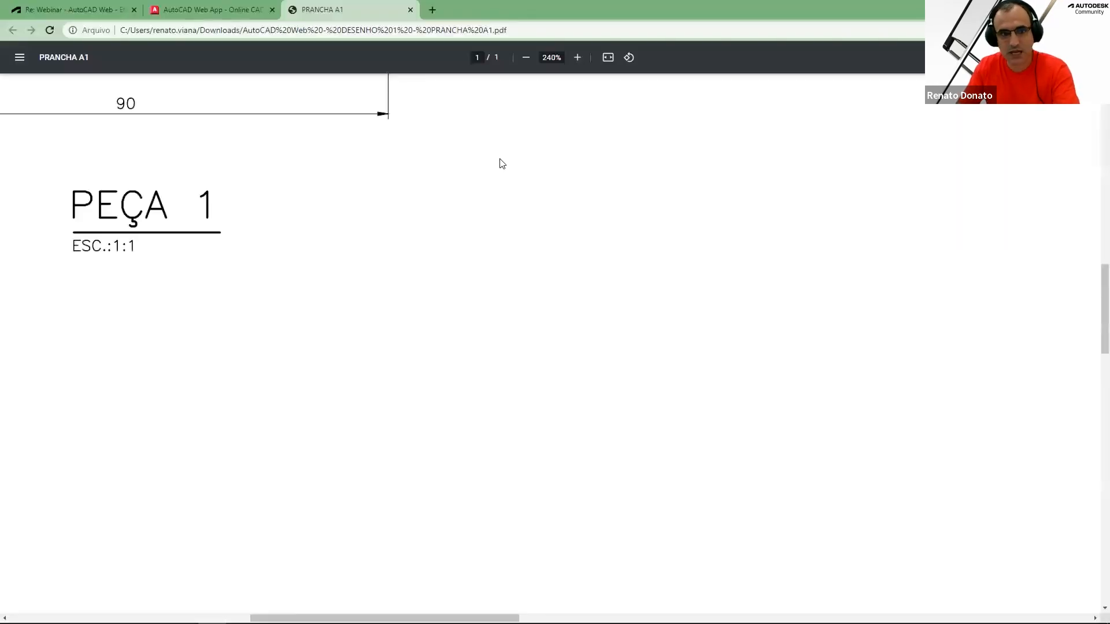
Switch back to the AutoCAD Web tab and dismiss the PDF-ready notification
left_click(210, 16)
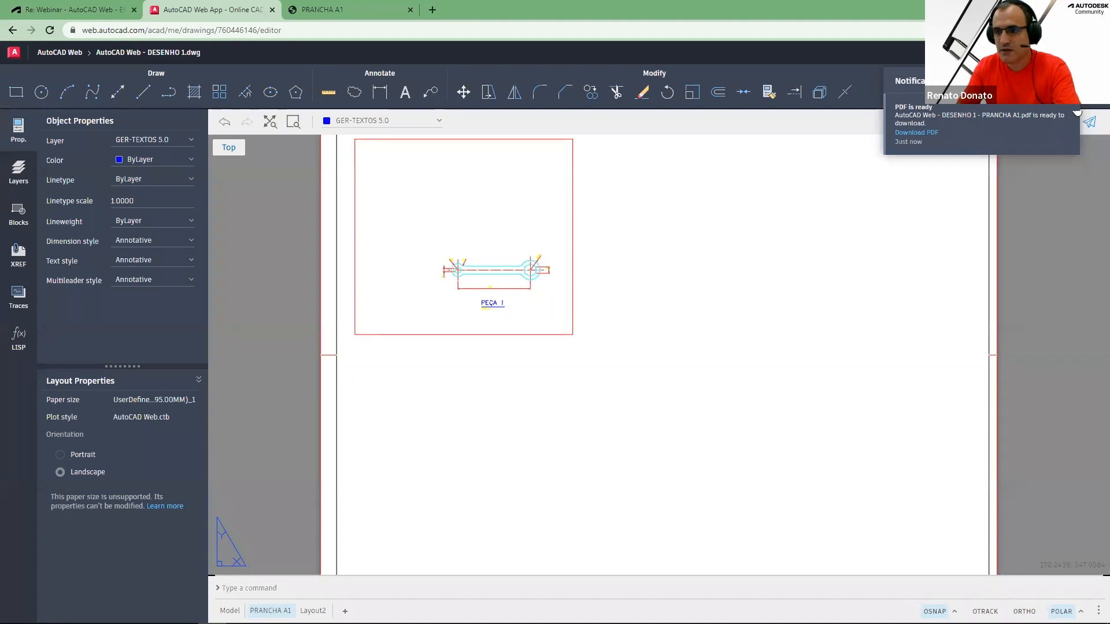
left_click(1069, 114)
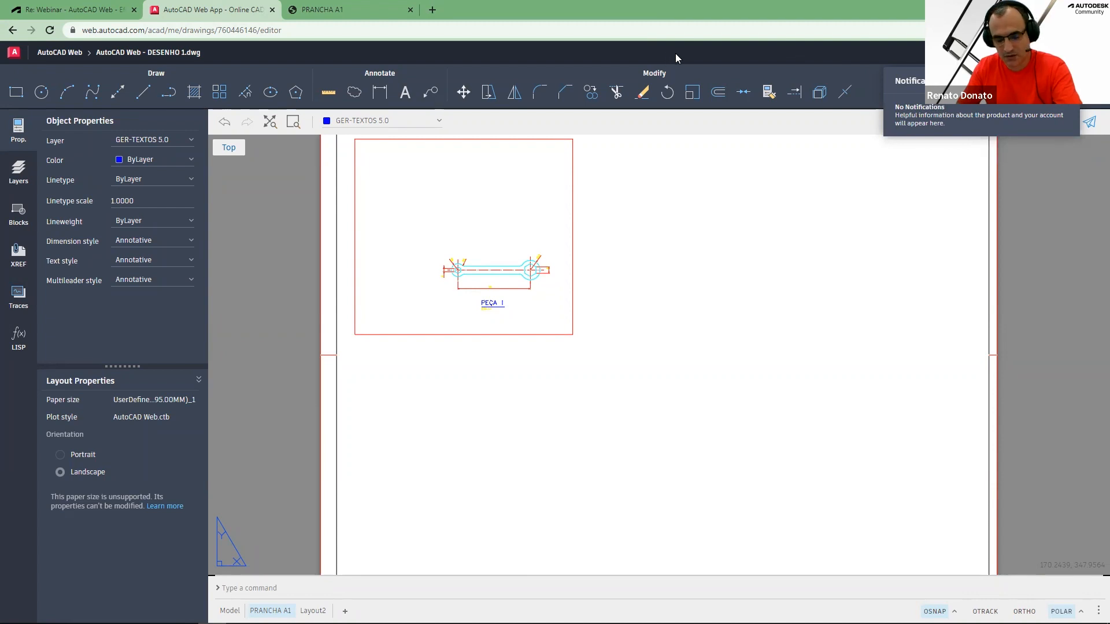
key("F11")
left_click(629, 30)
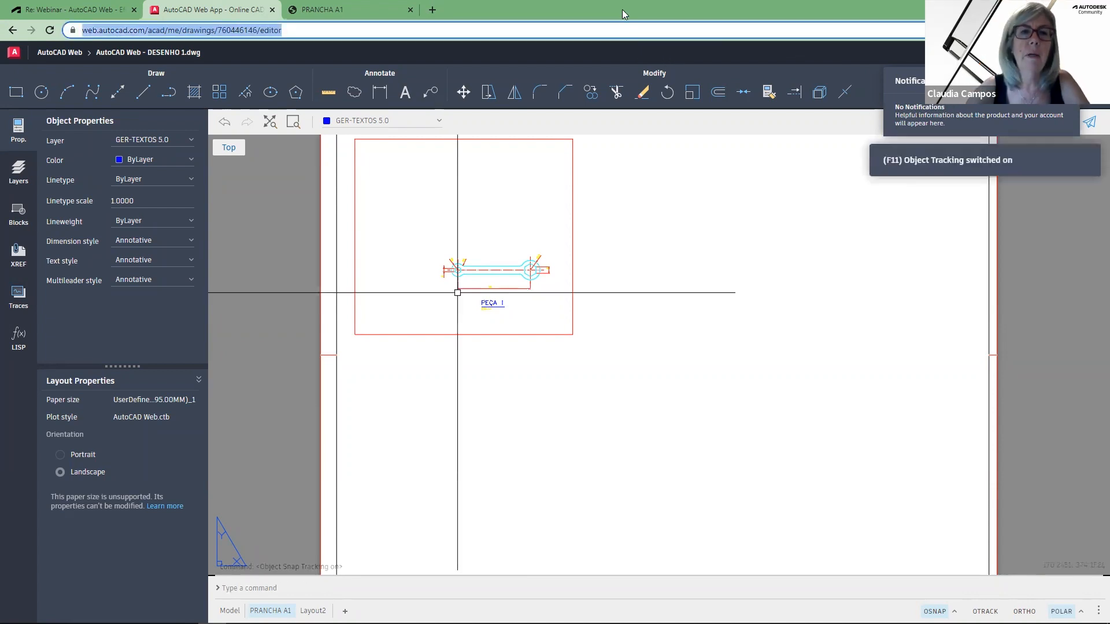
key("F11")
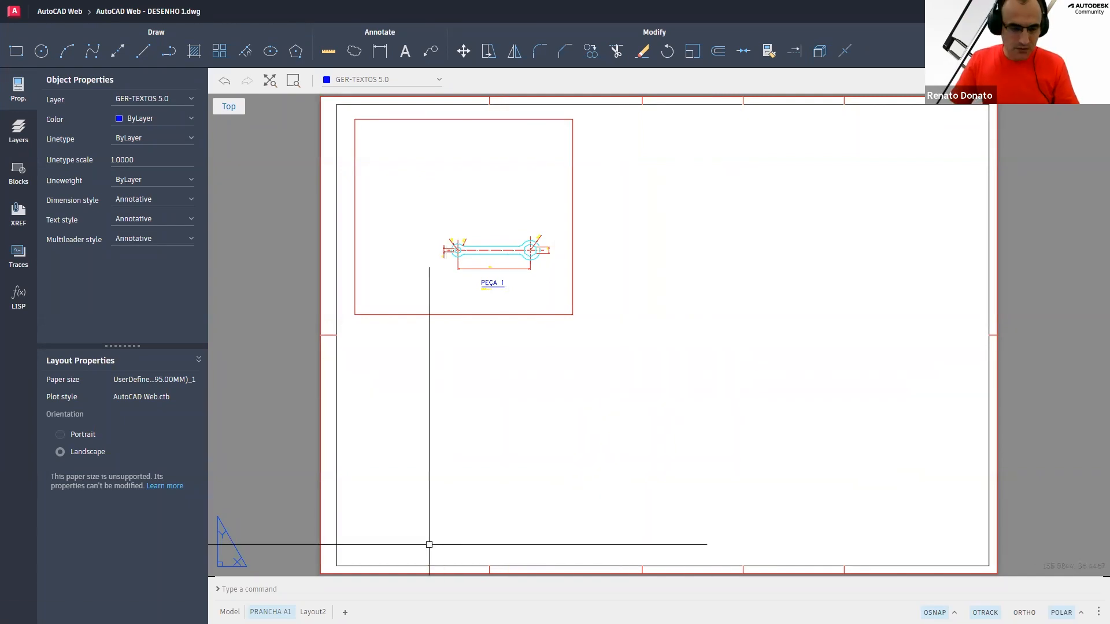
key("super")
key("super")
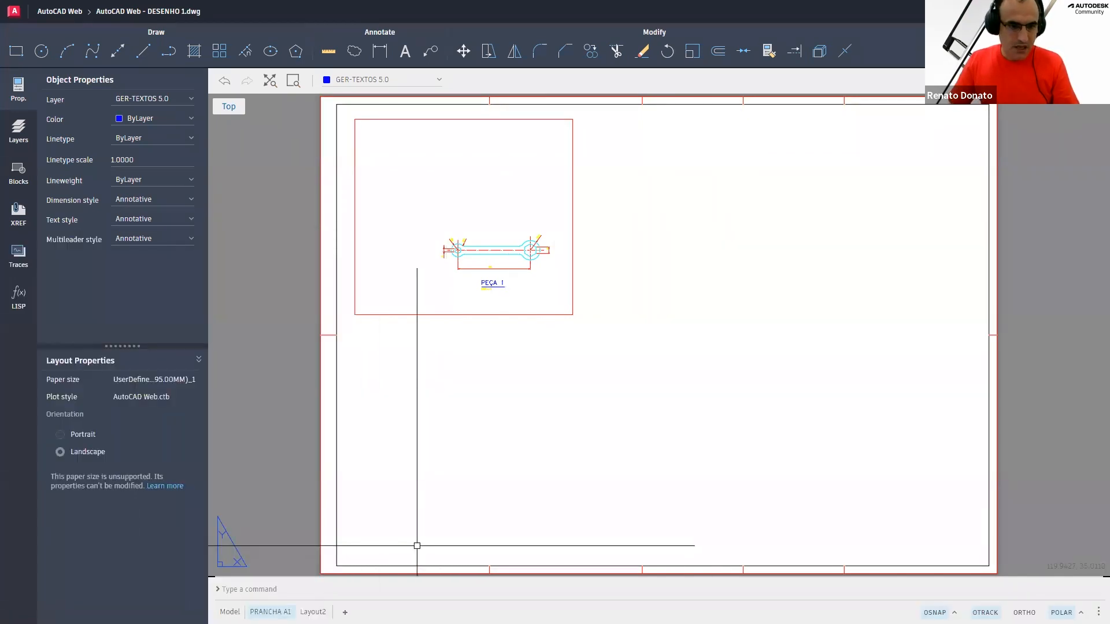
key("super")
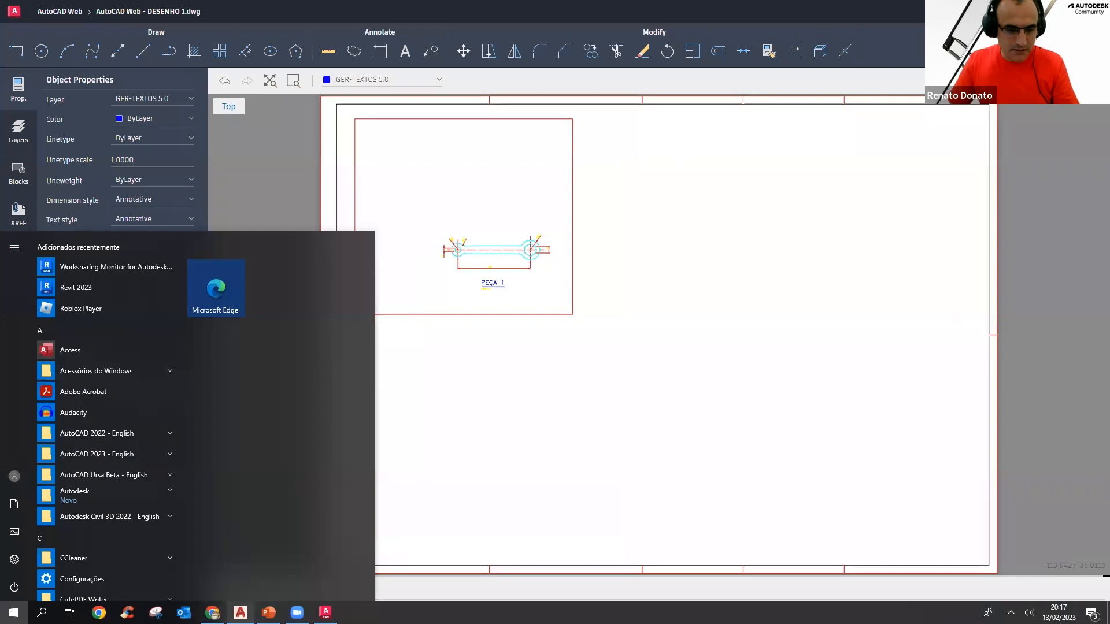
key("super")
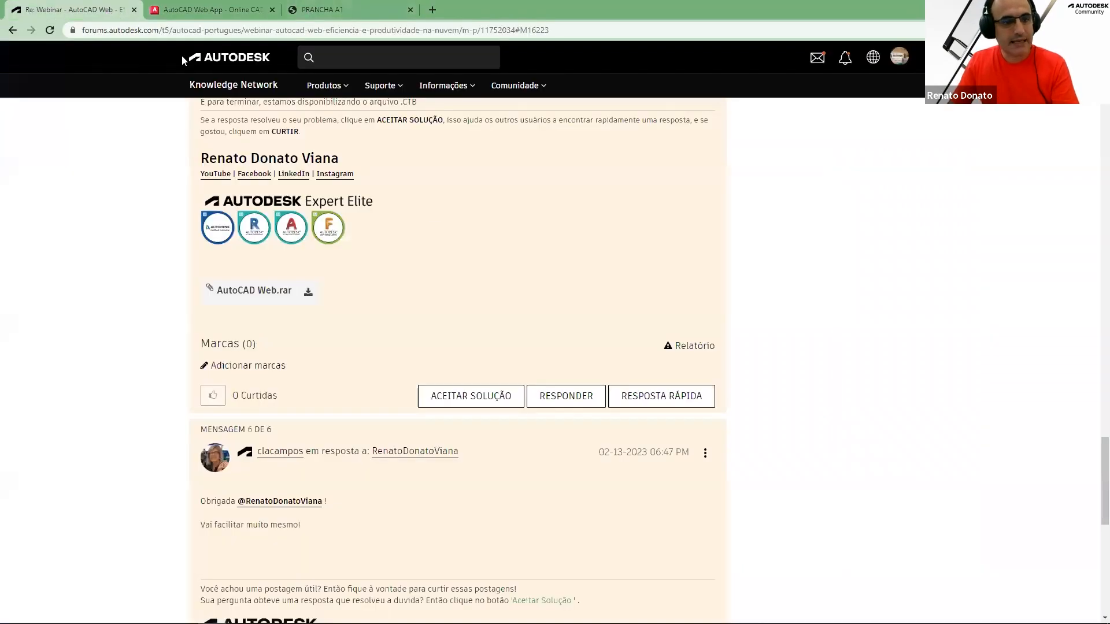
Switch to the forum tab and browse the webinar thread's posts with the attached sheet template files
left_click(110, 10)
scroll(568, 257, "up", 3)
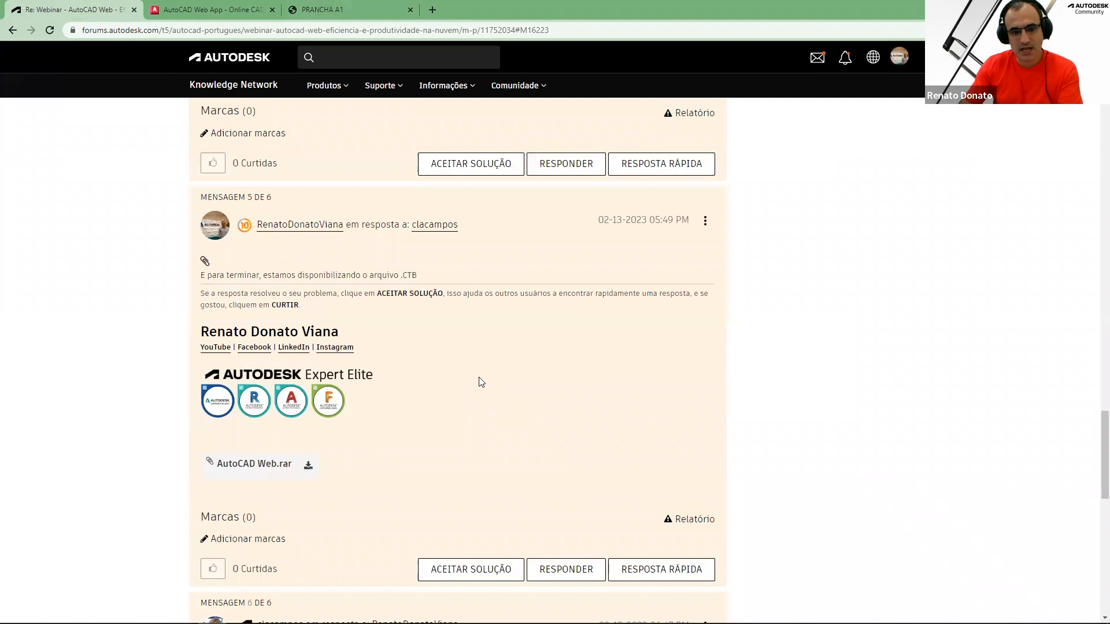
scroll(475, 371, "down", 1)
scroll(475, 371, "down", 1)
scroll(475, 371, "up", 7)
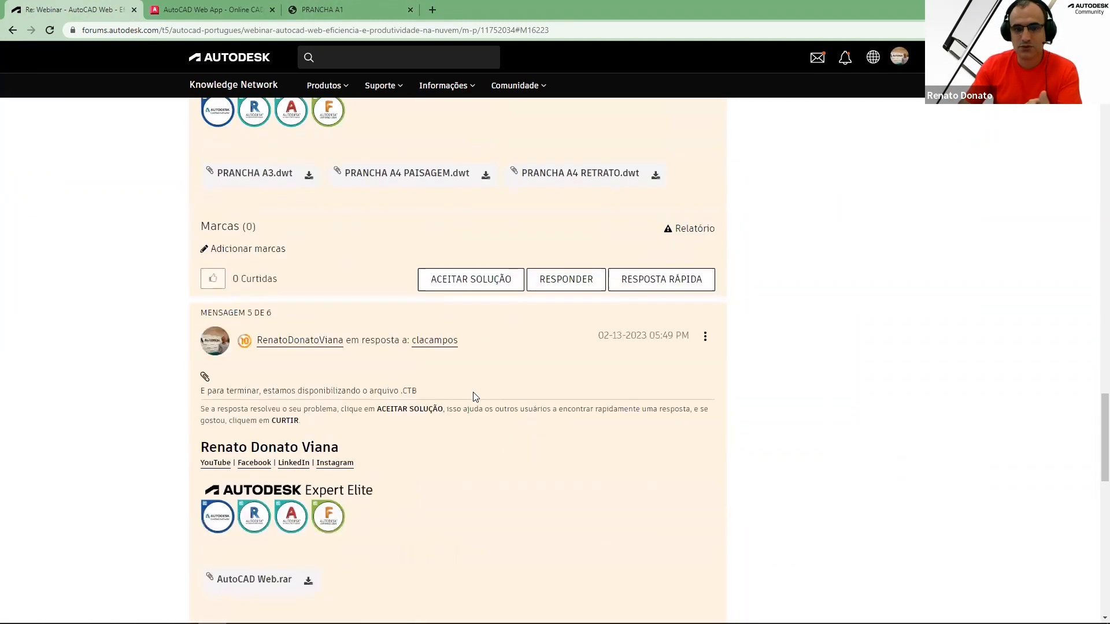
scroll(468, 349, "up", 2)
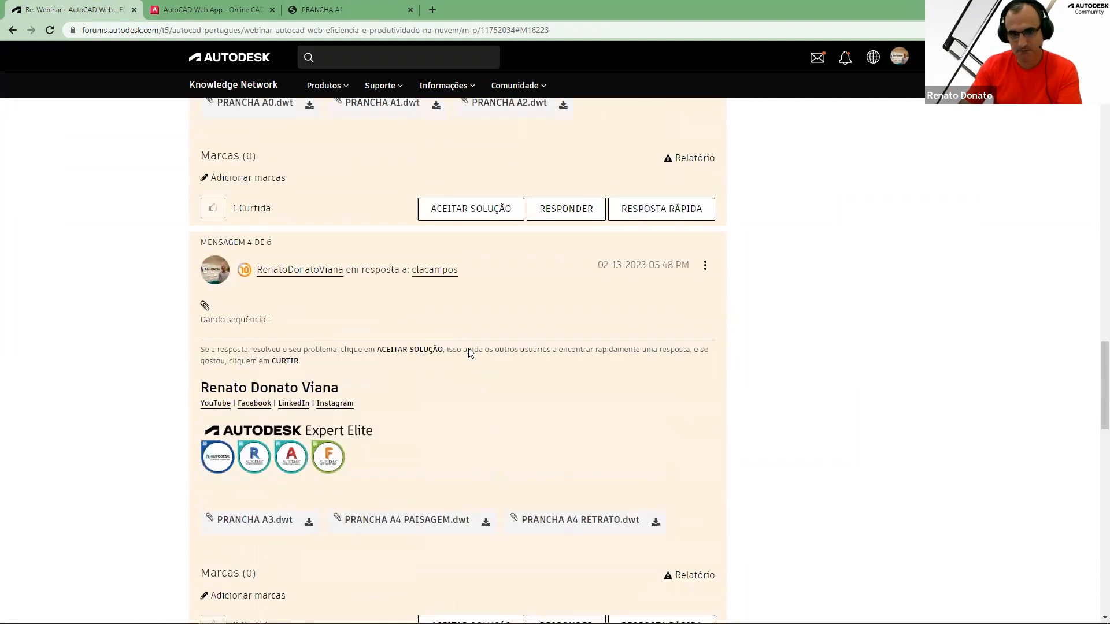
scroll(461, 406, "up", 4)
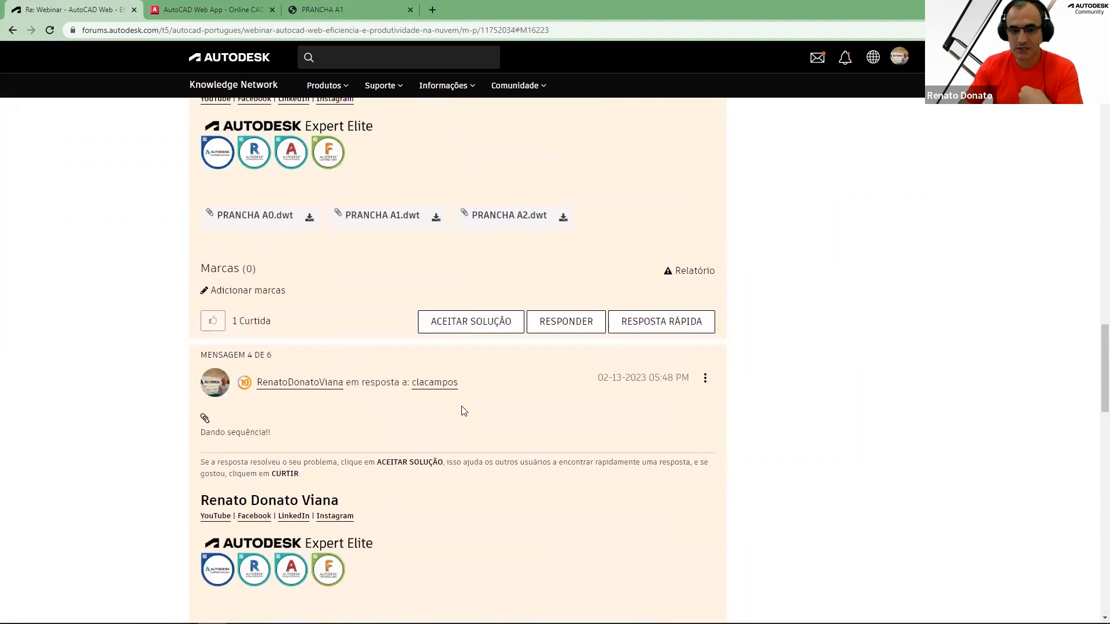
scroll(631, 321, "up", 2)
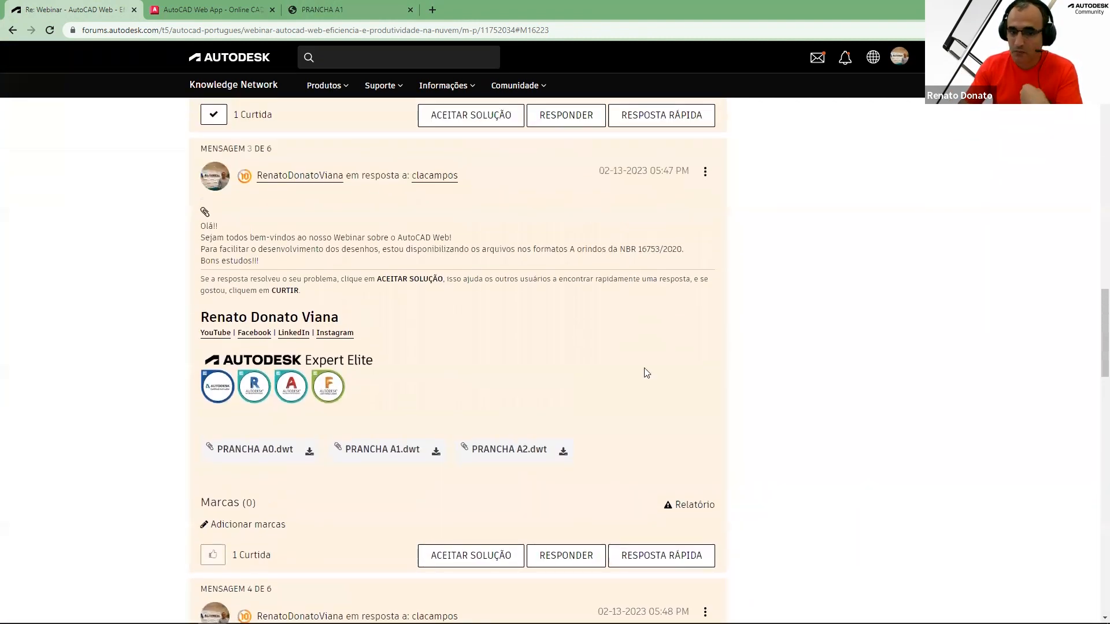
scroll(636, 405, "up", 2)
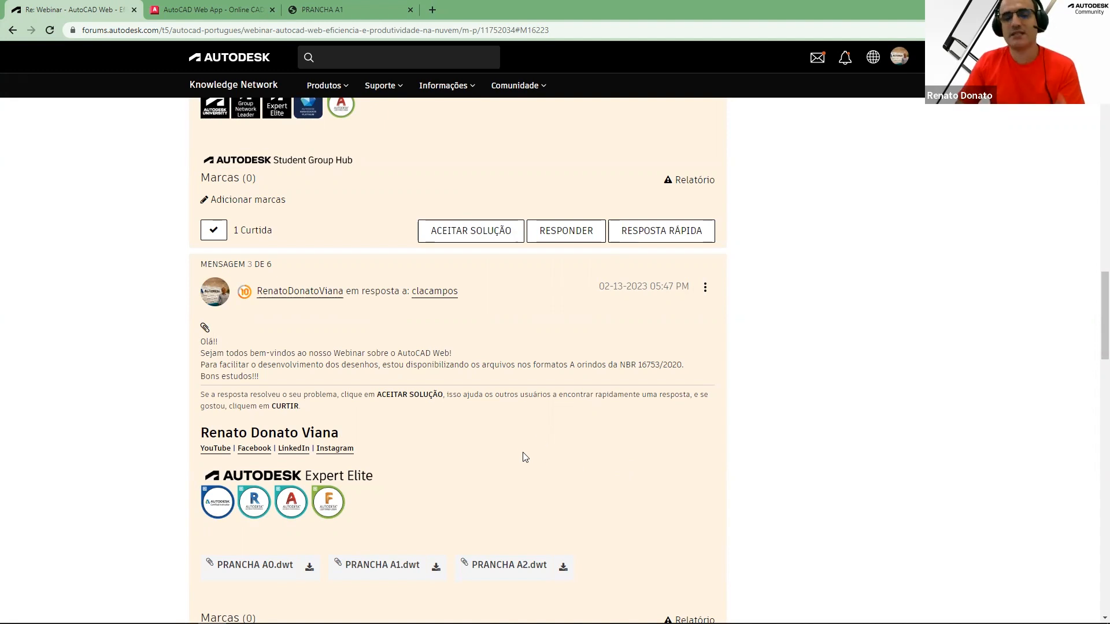
scroll(525, 466, "up", 13)
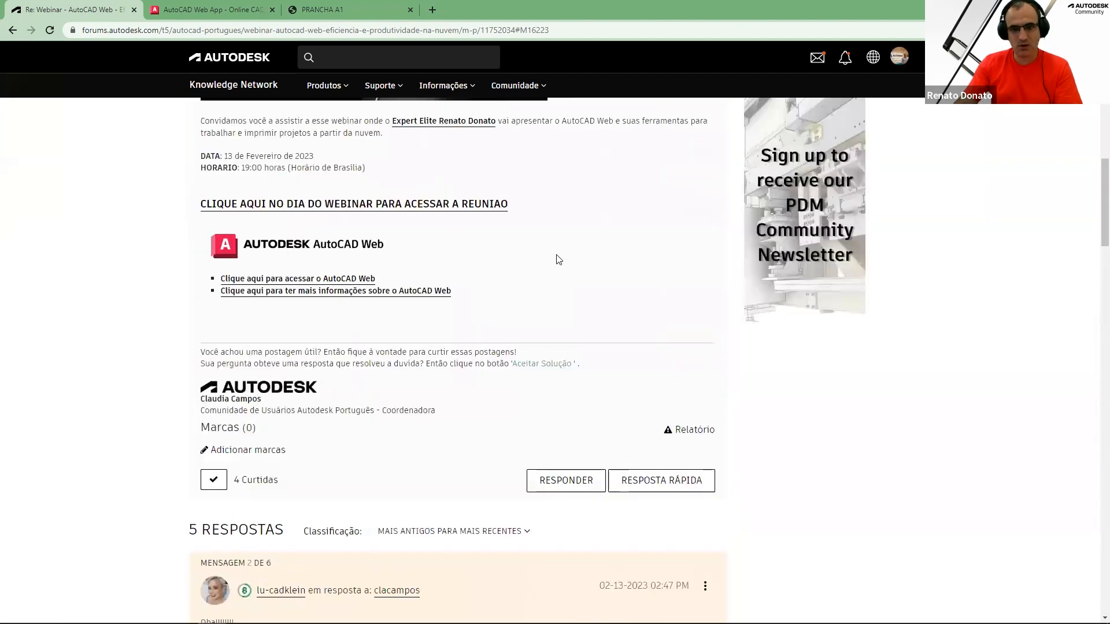
scroll(517, 290, "down", 1)
scroll(531, 427, "down", 7)
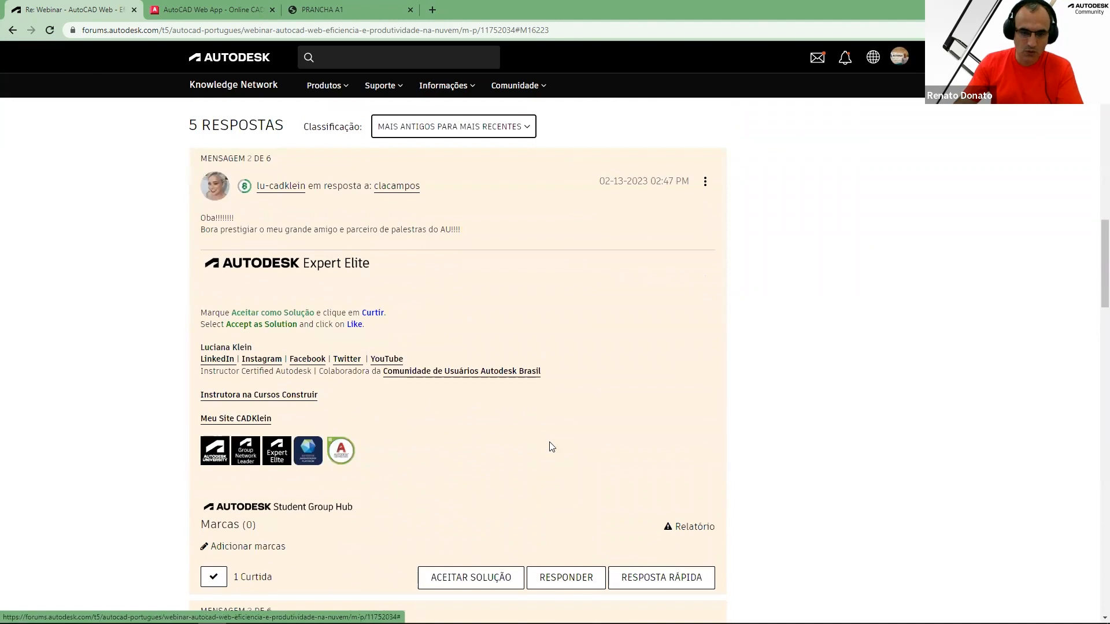
scroll(550, 449, "down", 2)
scroll(473, 409, "down", 2)
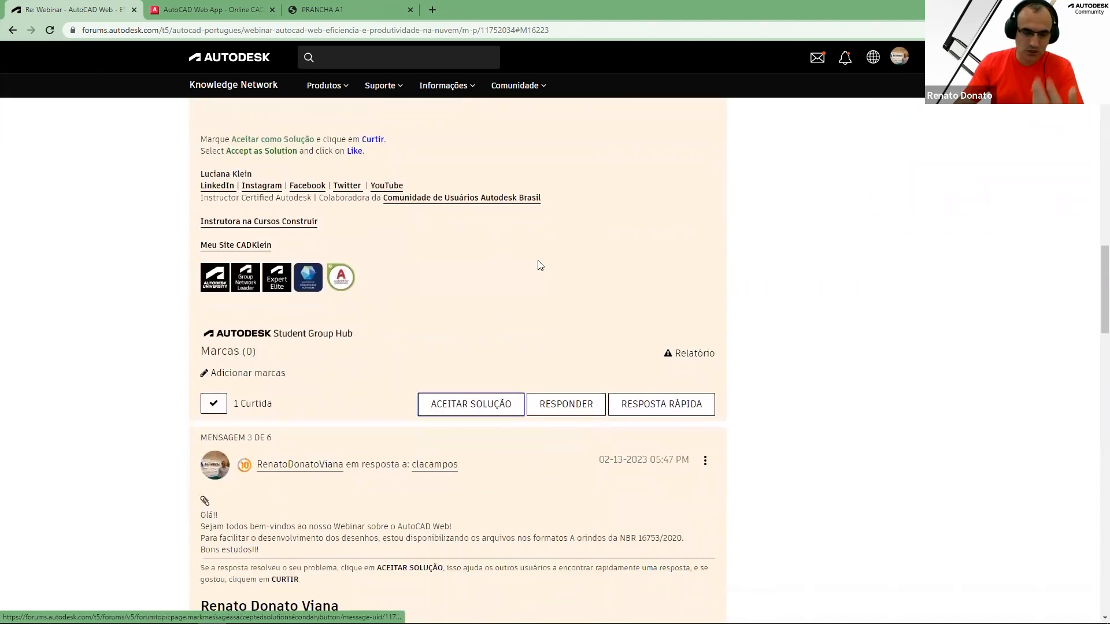
scroll(507, 318, "down", 9)
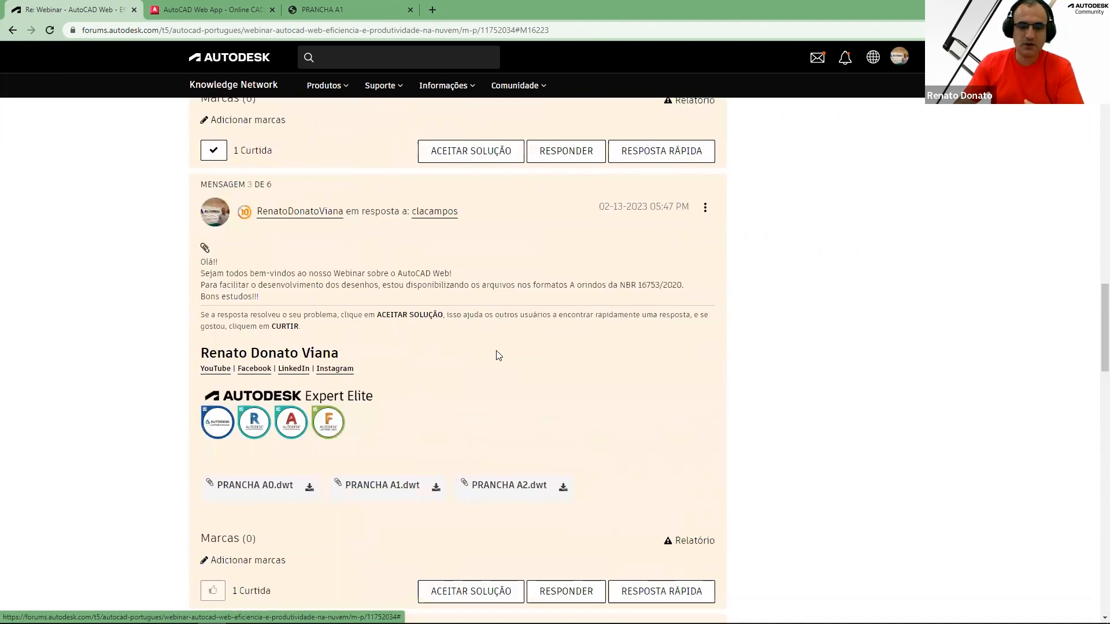
scroll(503, 349, "down", 2)
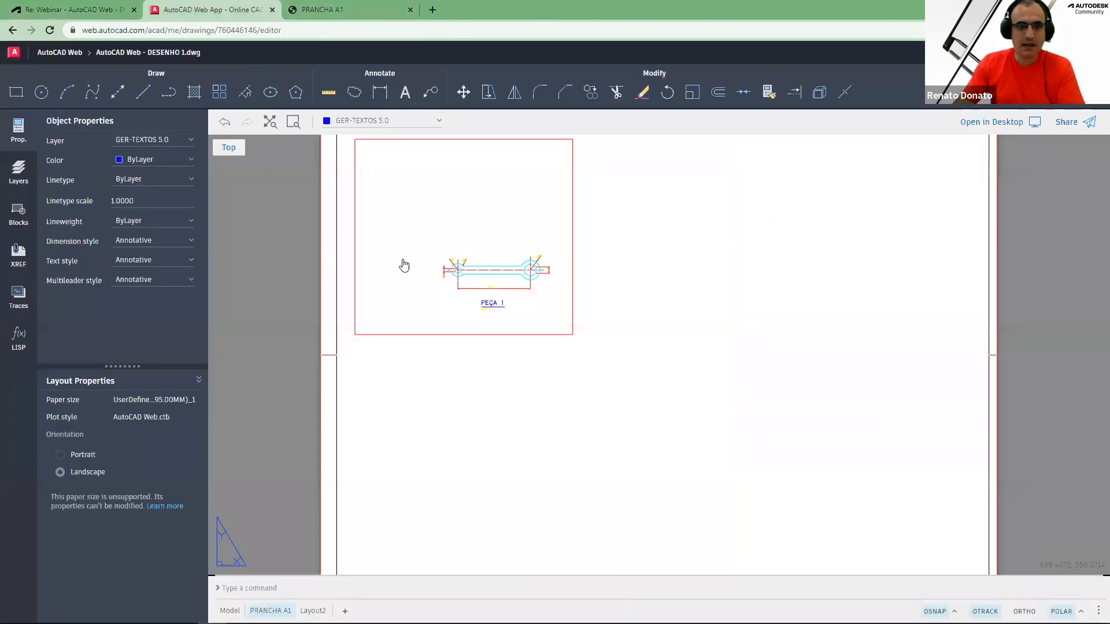
Return to the drawing tab, open the Traces panel, then collapse the side properties palette
left_click(227, 11)
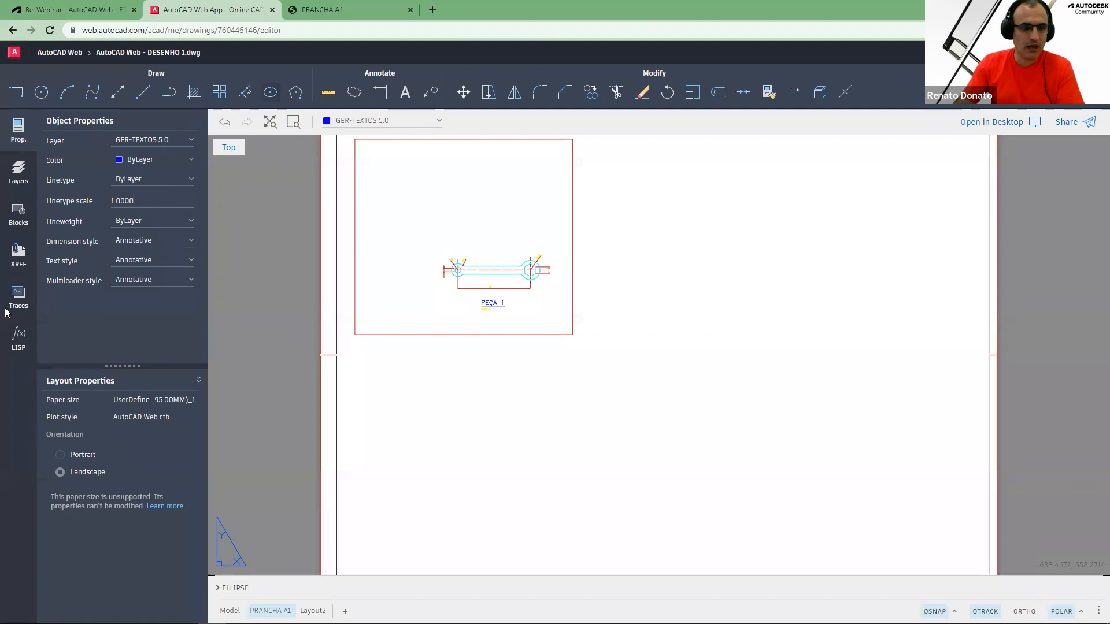
left_click(18, 294)
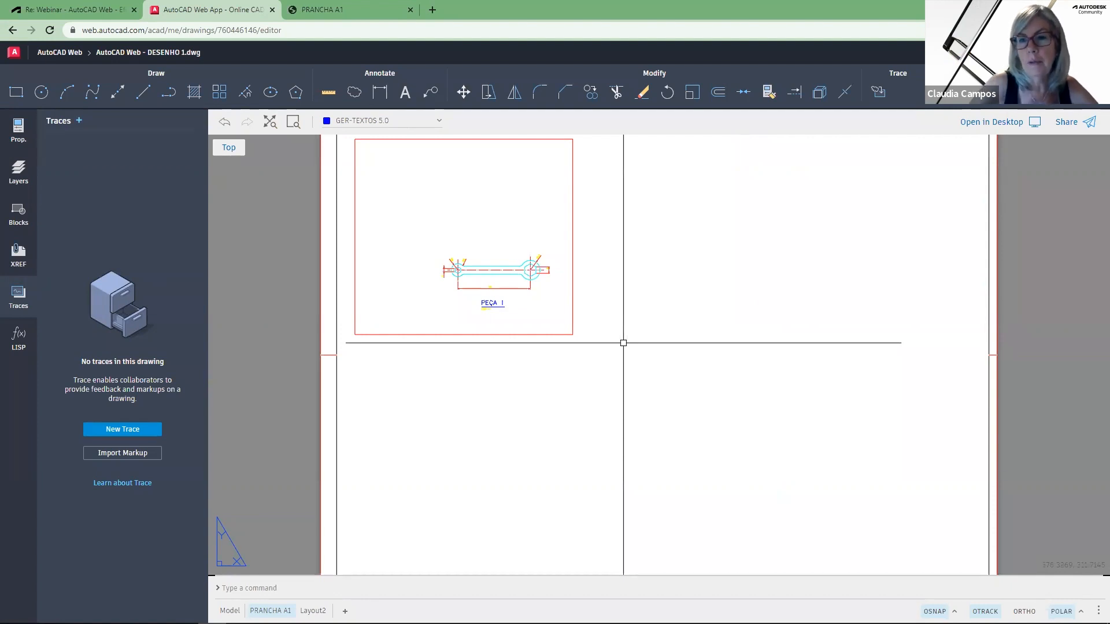
left_click(20, 130)
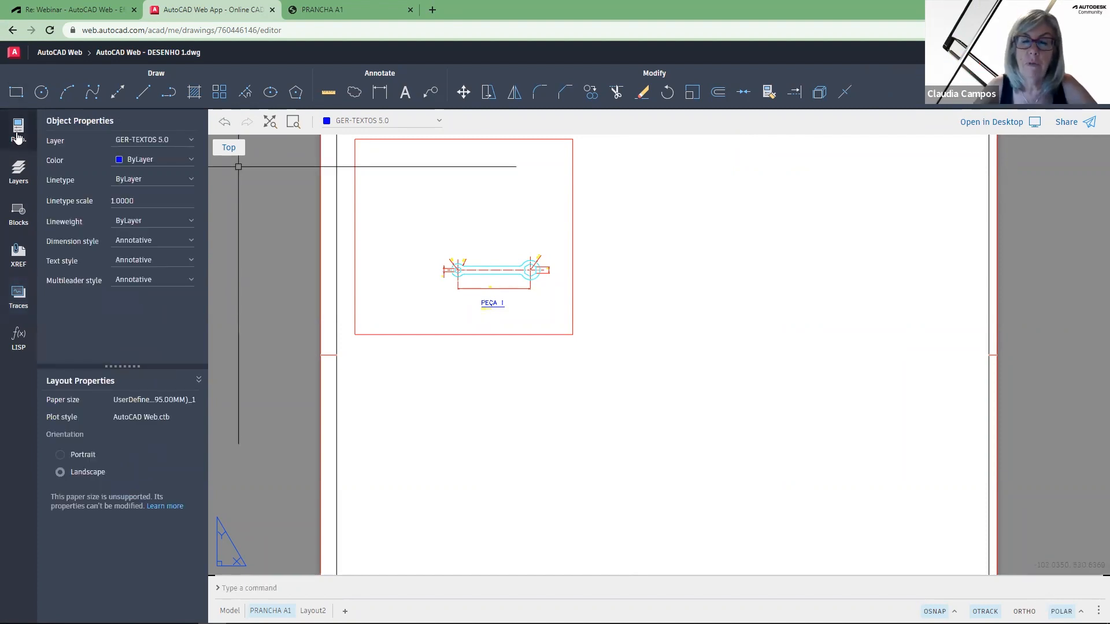
left_click(18, 137)
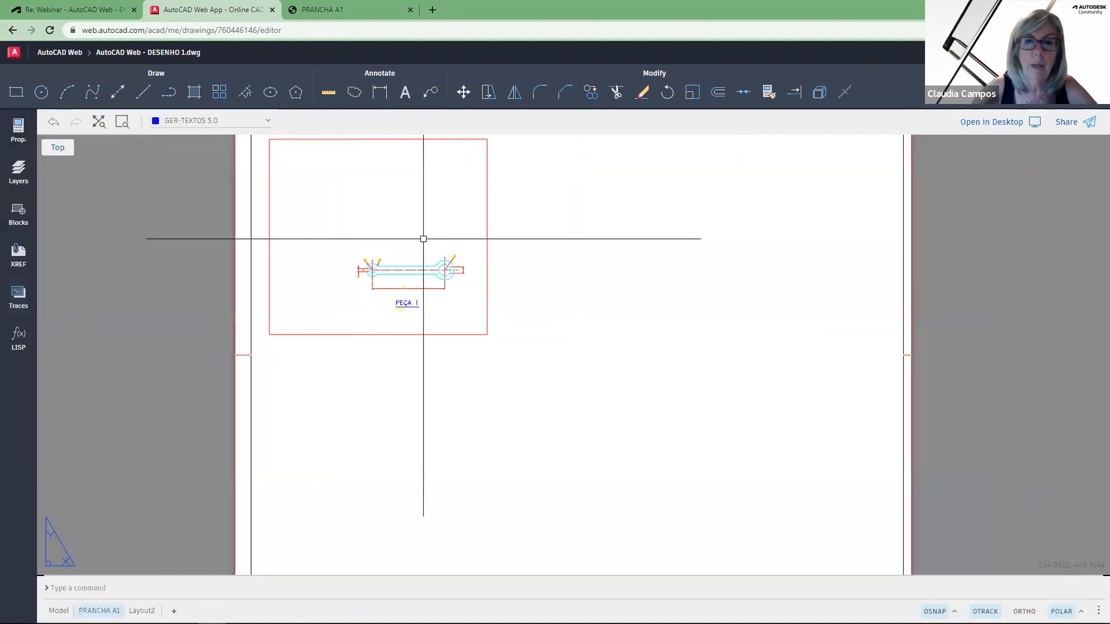
type("z")
key("Return")
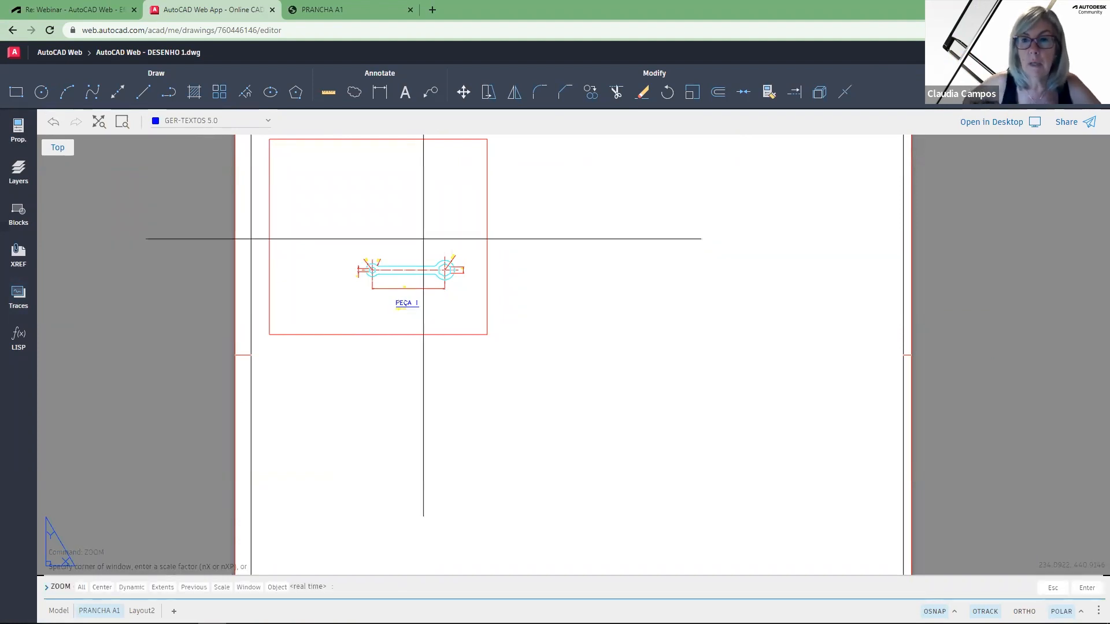
key("Escape")
type("z")
key("Escape")
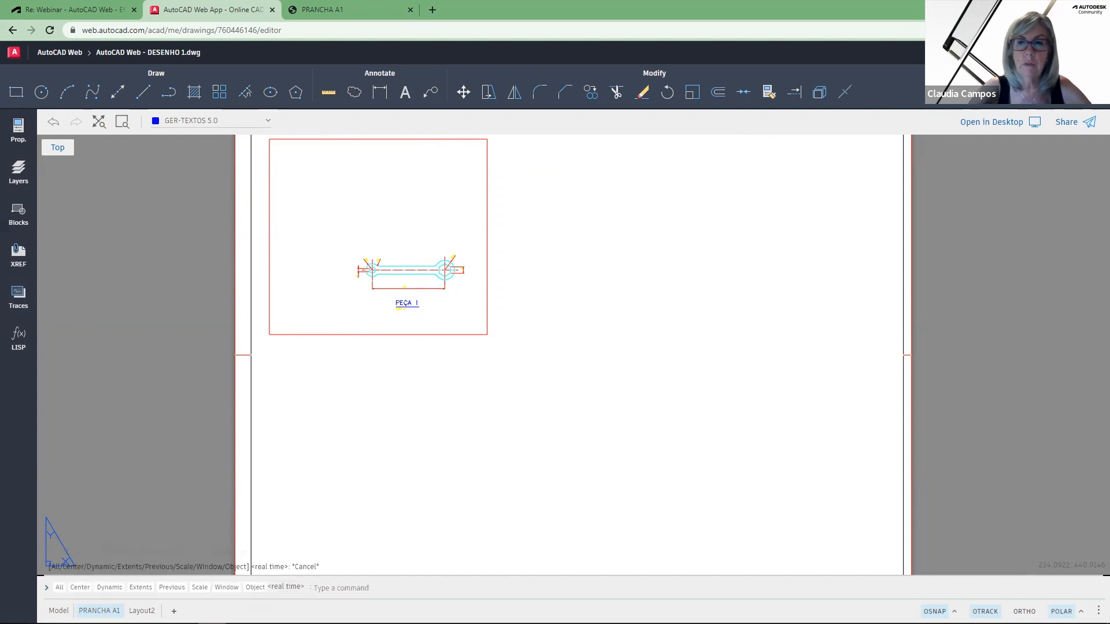
type("a")
key("Return")
type("z")
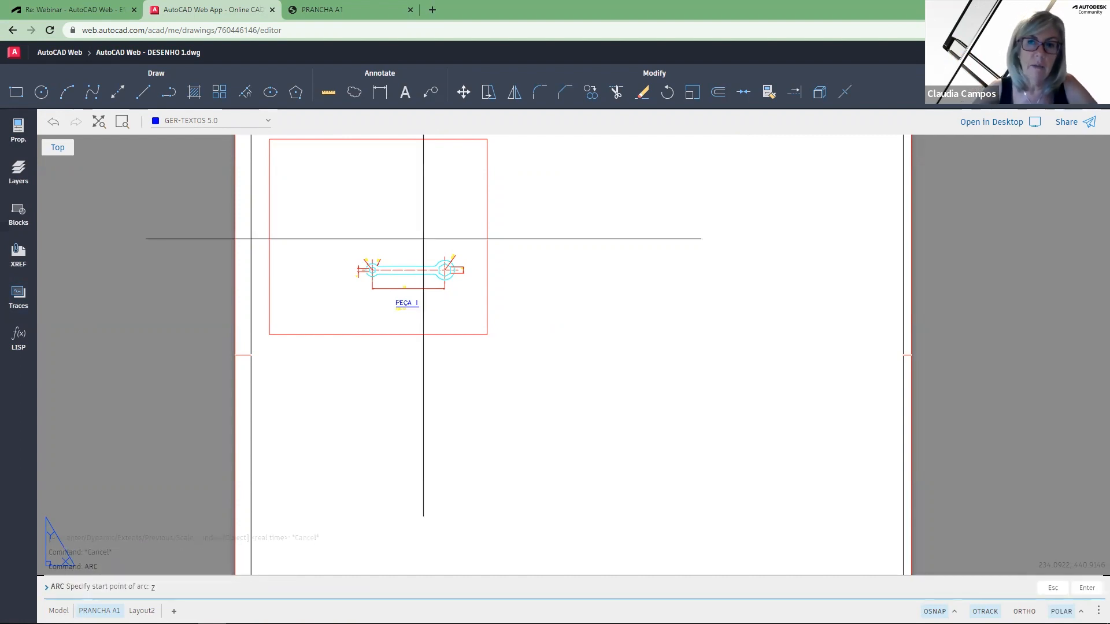
key("Escape")
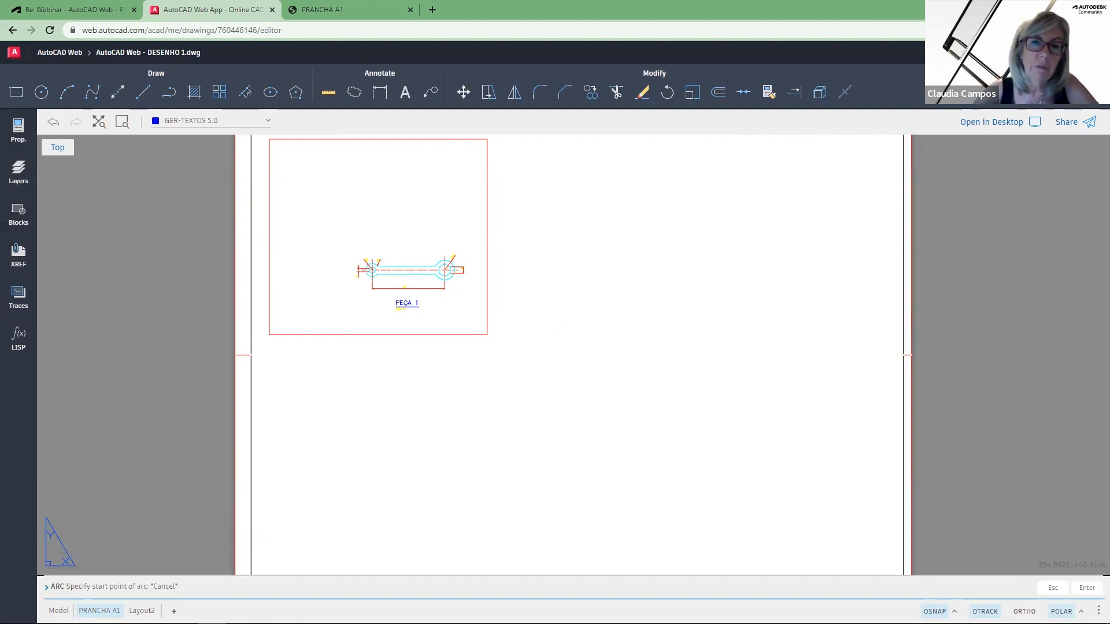
key("Escape")
key("Escape")
key("Escape")
key("Escape")
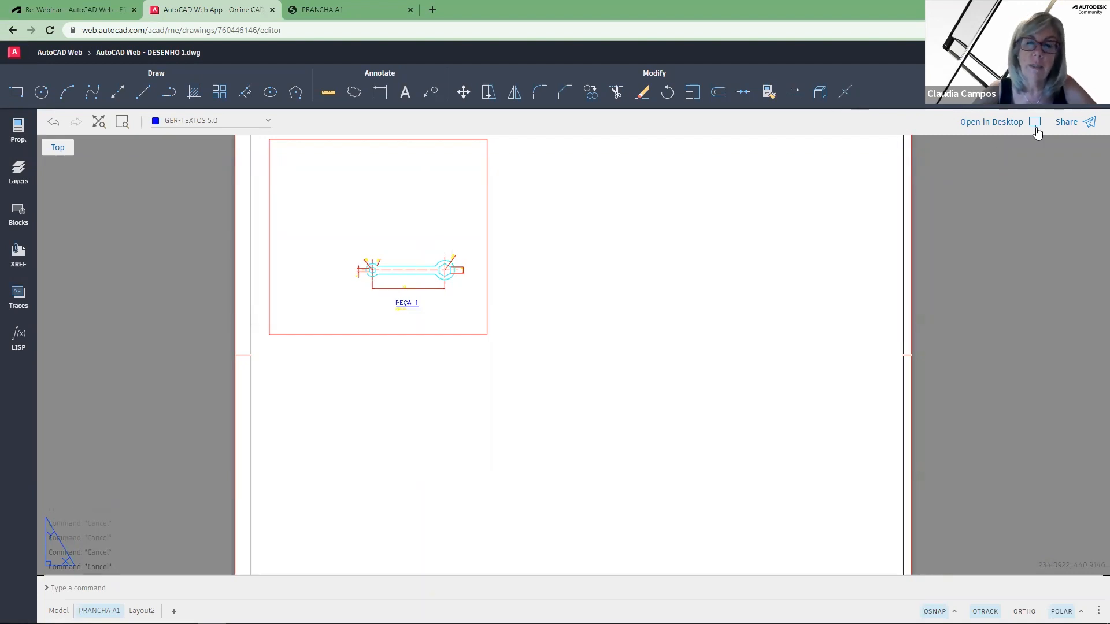
type("a")
key("Return")
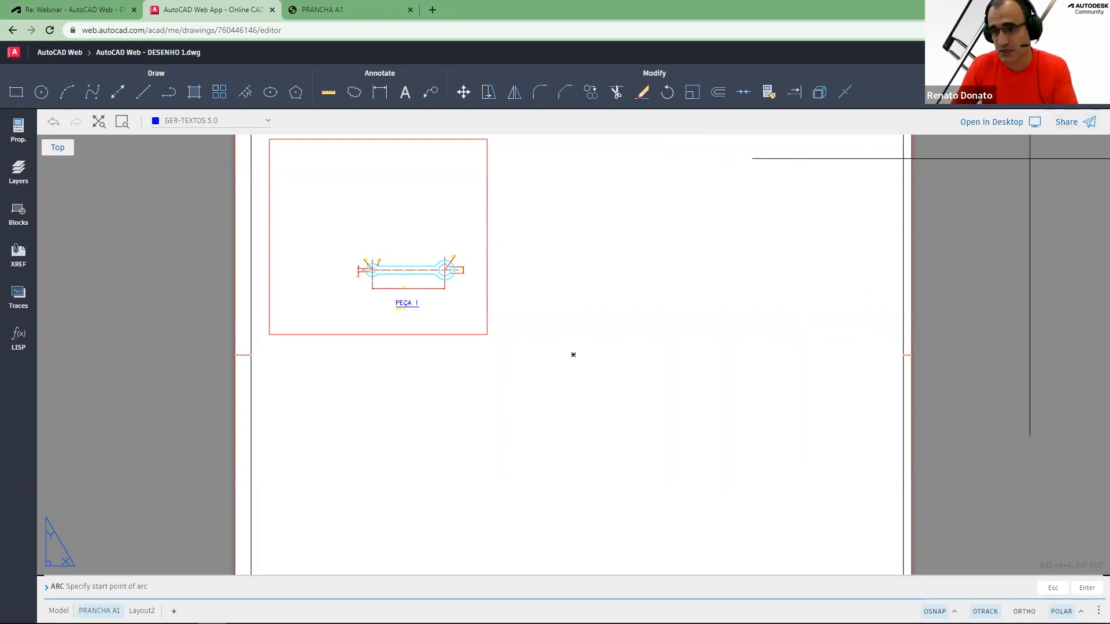
key("Escape")
key("Escape")
key("Escape")
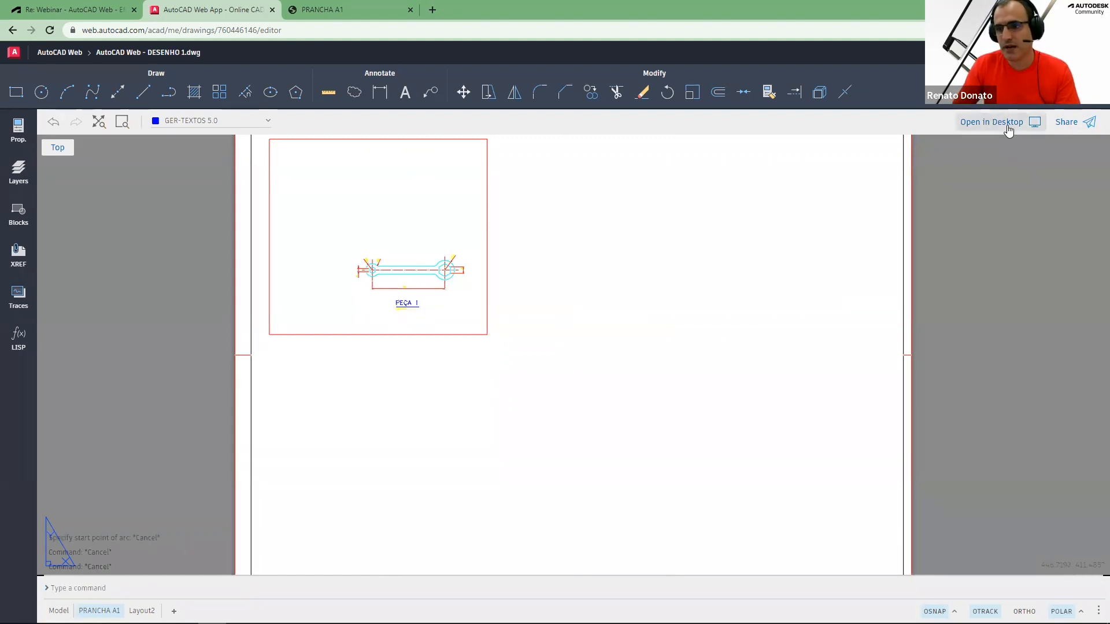
Try to open the drawing in the AutoCAD desktop application
left_click(1008, 122)
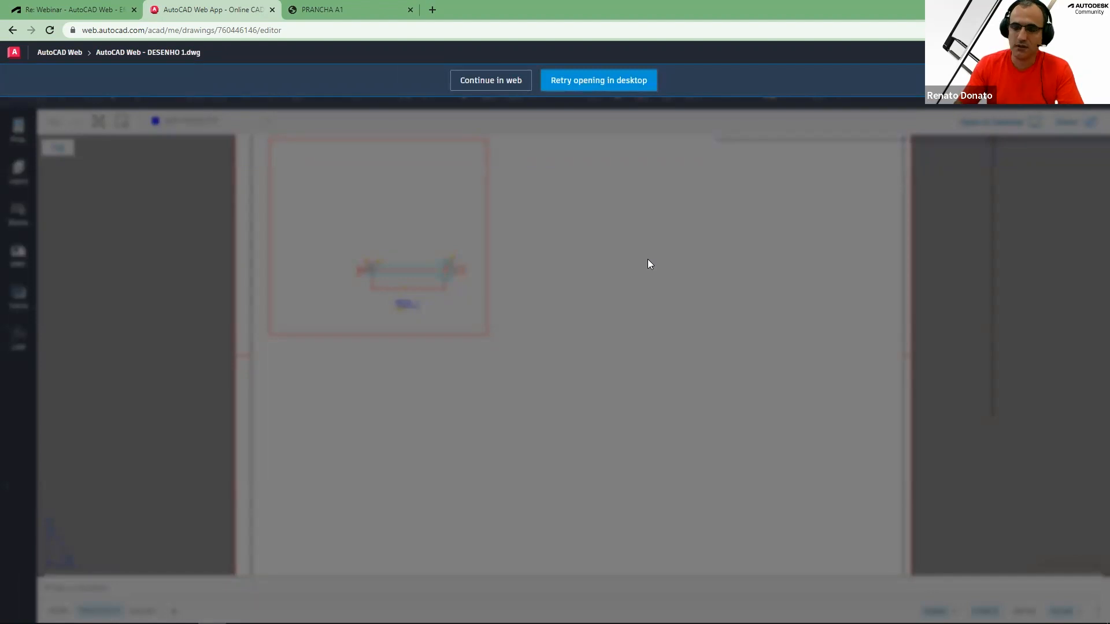
left_click(616, 130)
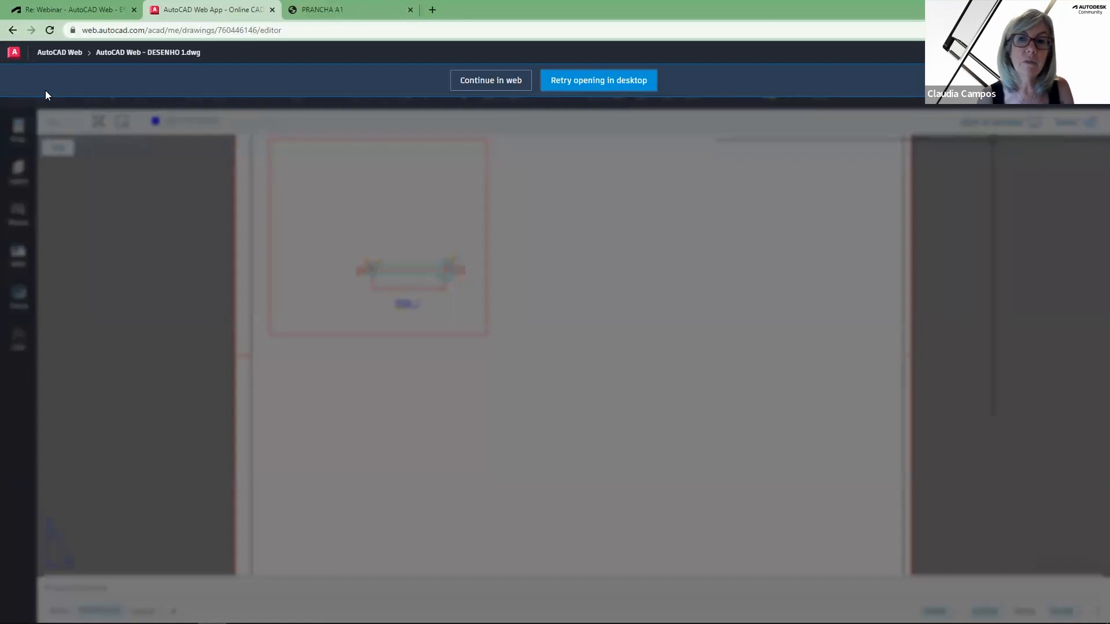
left_click(96, 8)
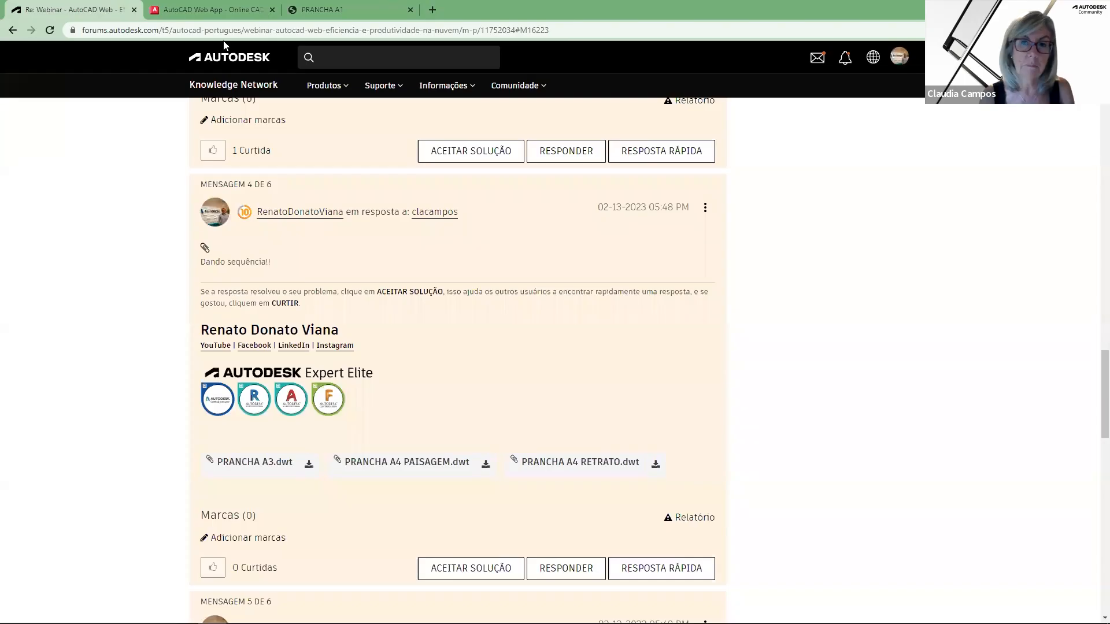
left_click(225, 30)
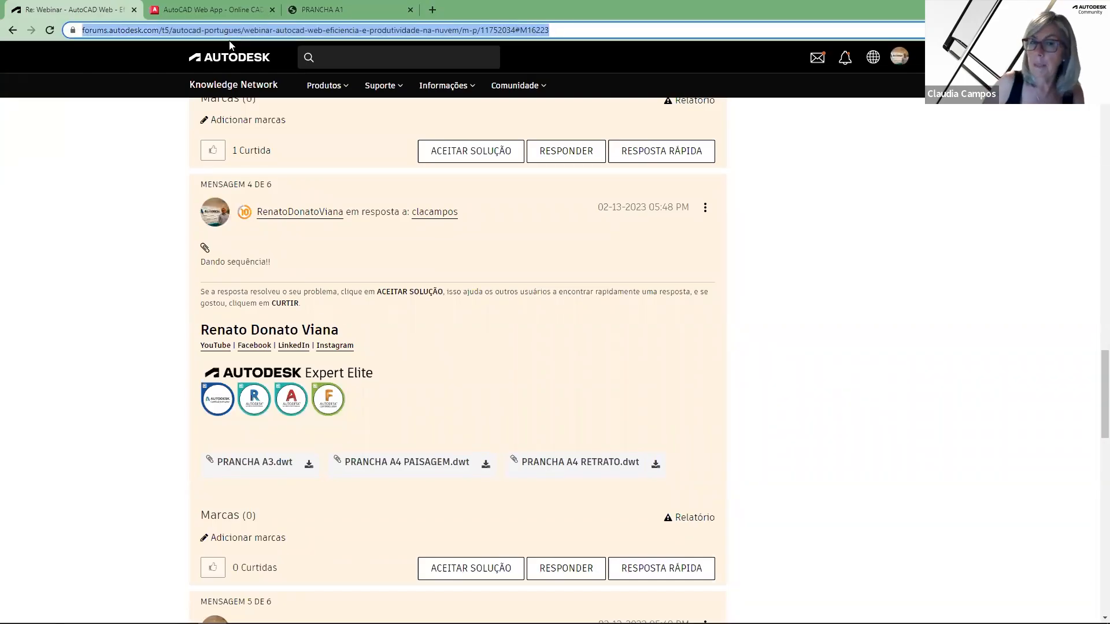
left_click(562, 52)
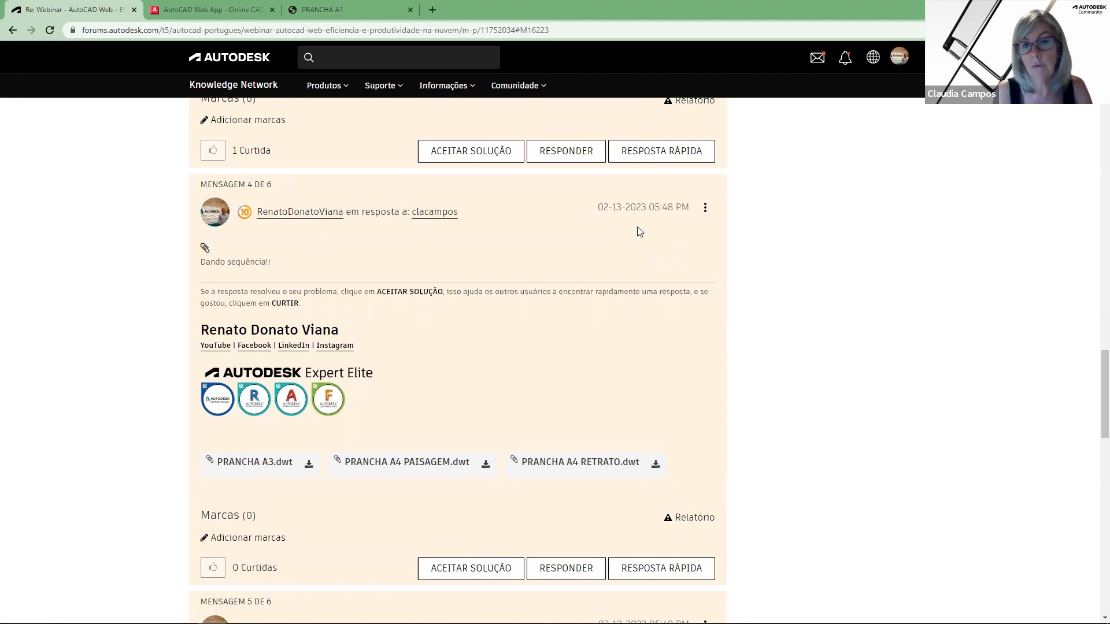
scroll(355, 364, "up", 4)
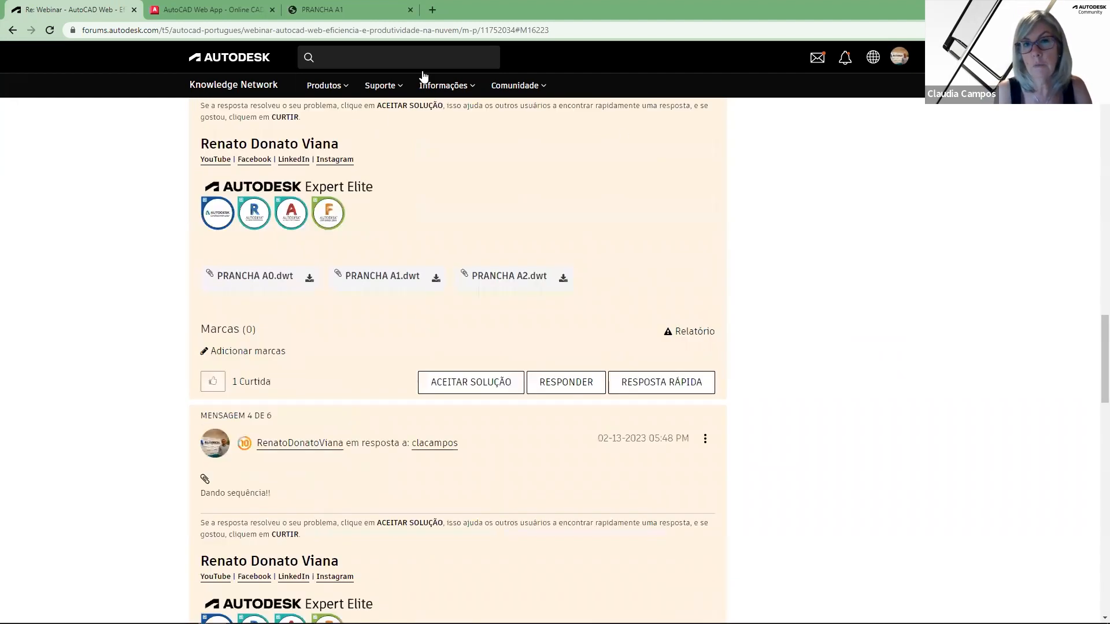
Check the open AutoCAD 2023 and AutoCAD 2022 desktop windows, then return to the browser
left_click(245, 11)
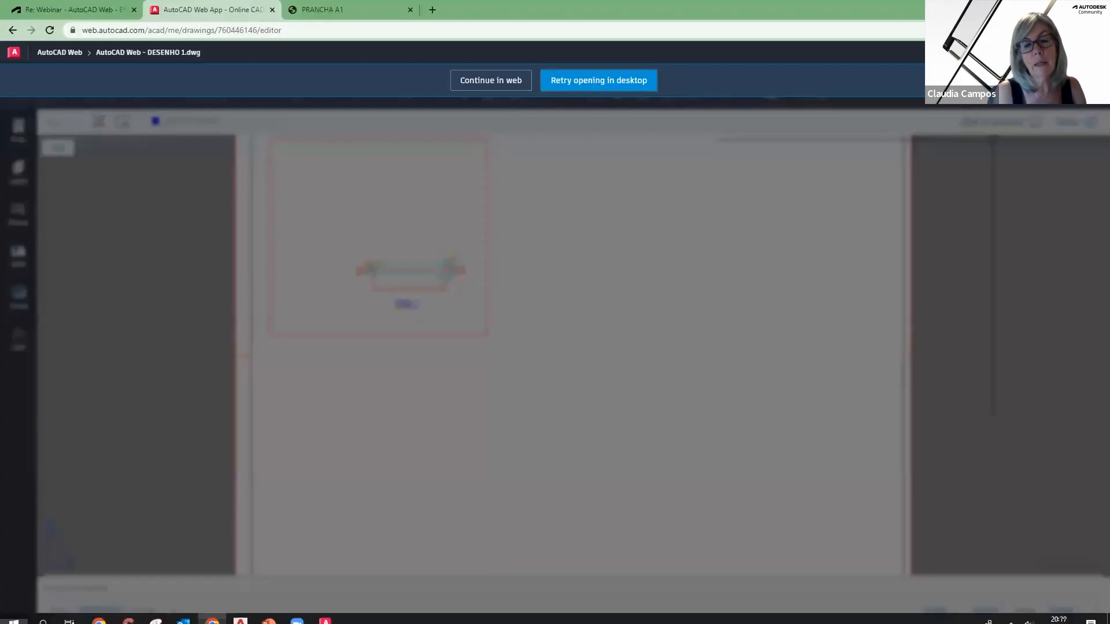
key("alt+Tab")
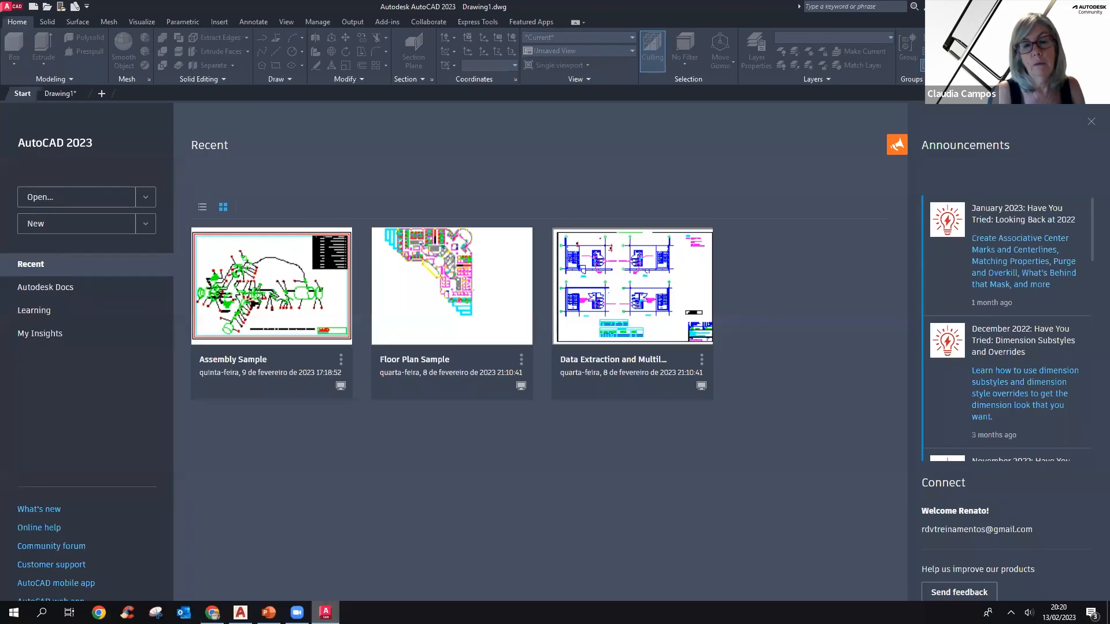
key("alt+Tab")
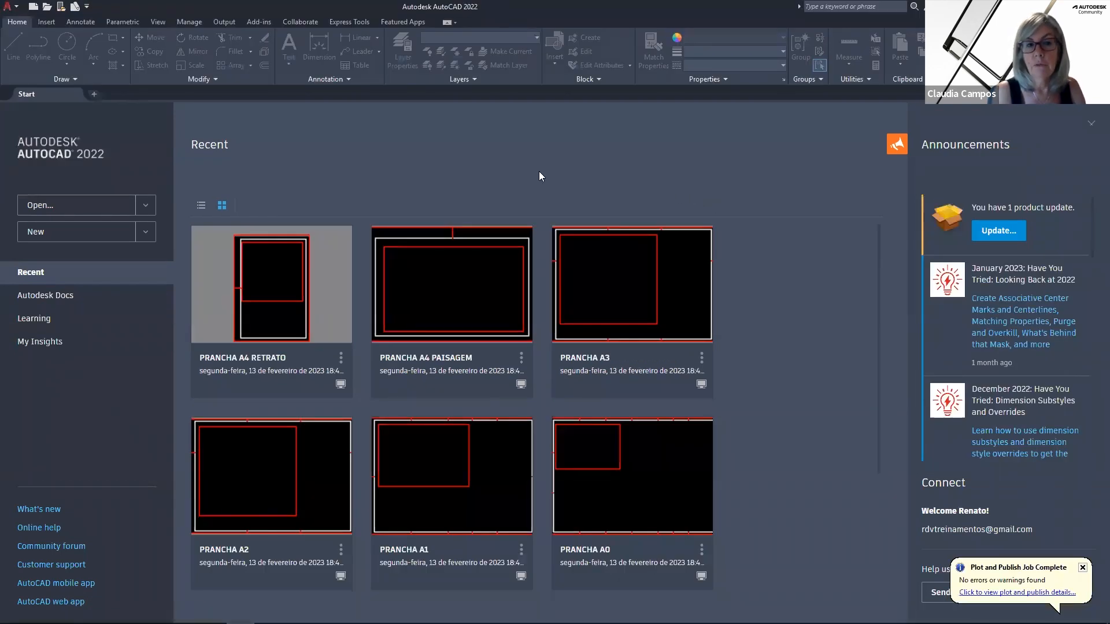
left_click(325, 612)
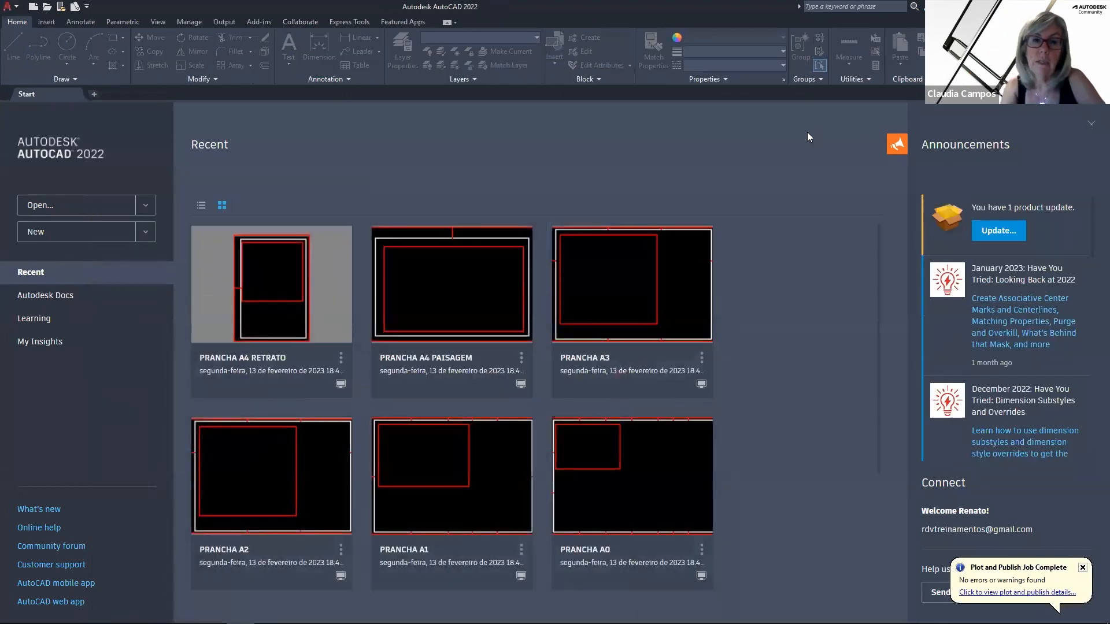
left_click(1042, 6)
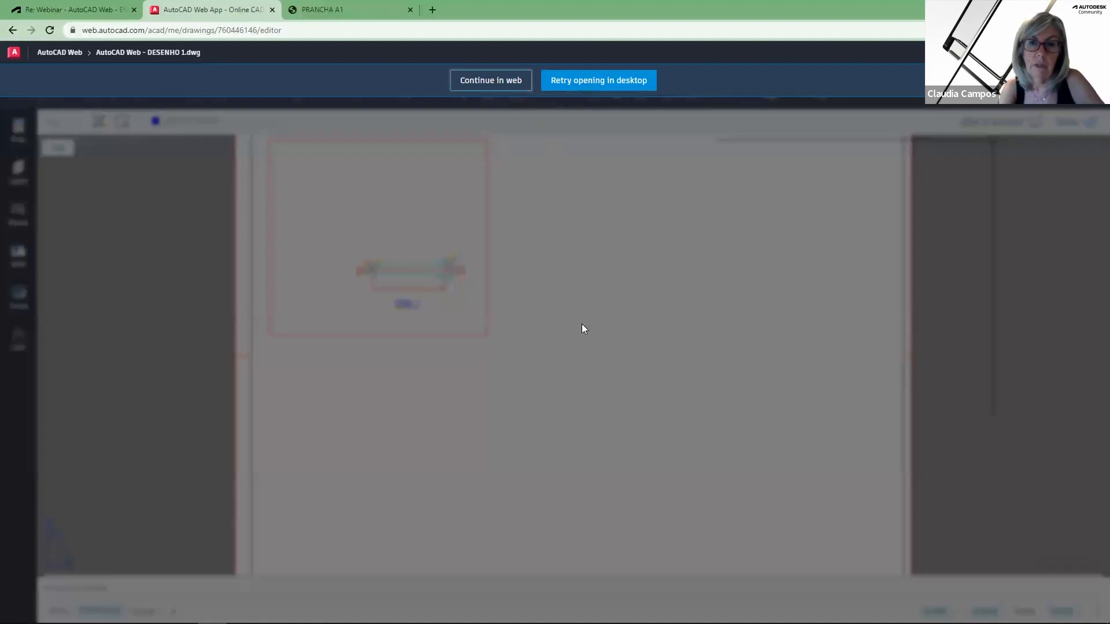
Continue working in the web app and always allow pop-ups from web.autocad.com
left_click(493, 82)
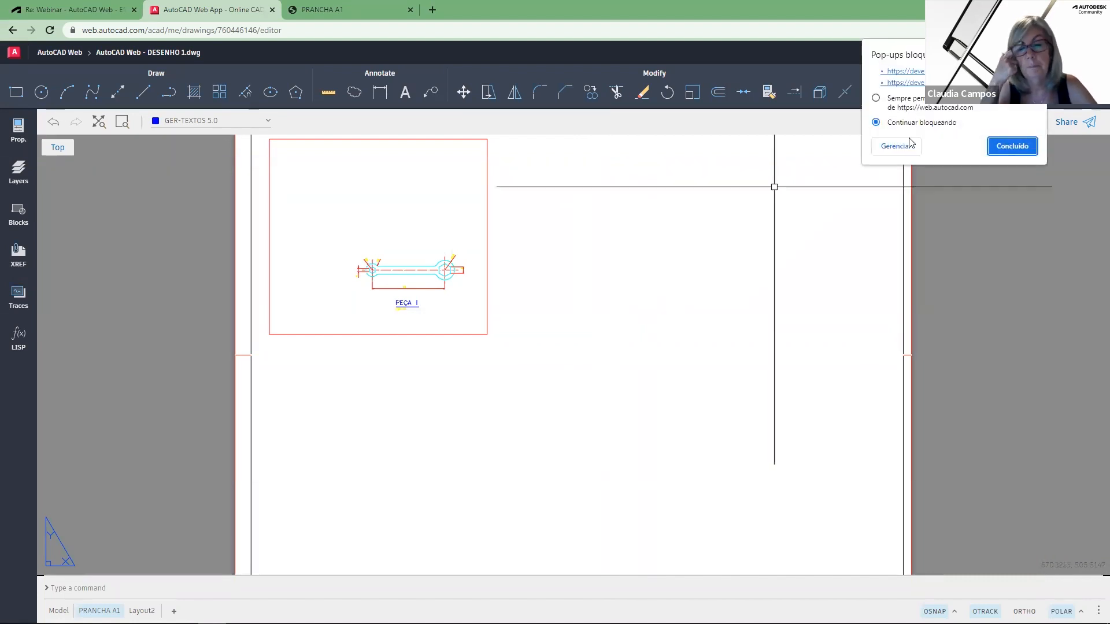
left_click(876, 97)
left_click(1012, 146)
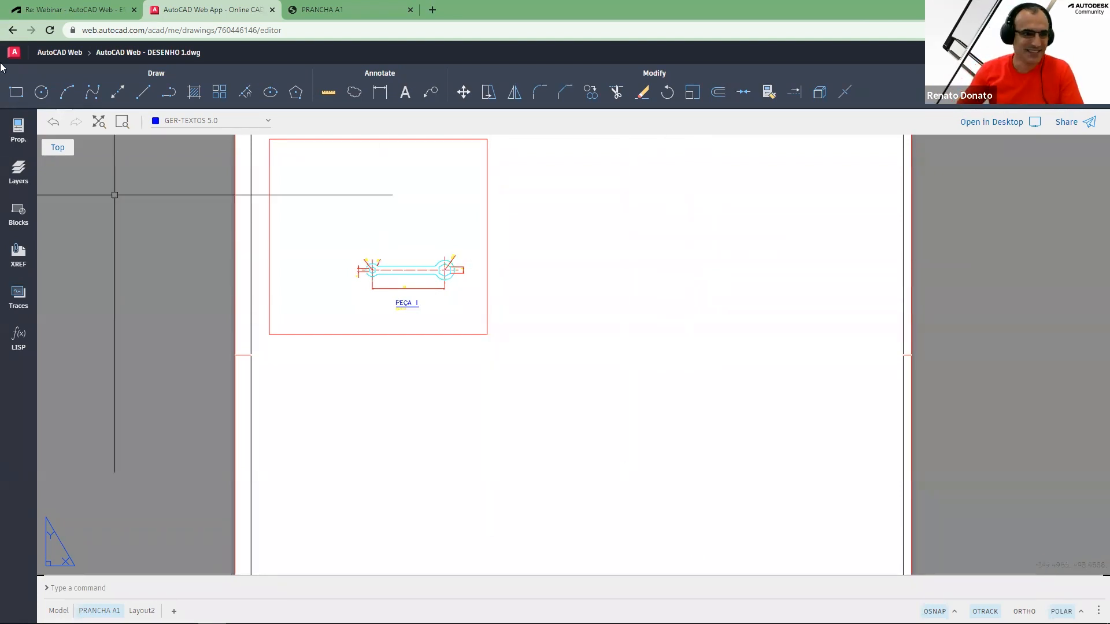
Go back to the AutoCAD Web home page
left_click(57, 53)
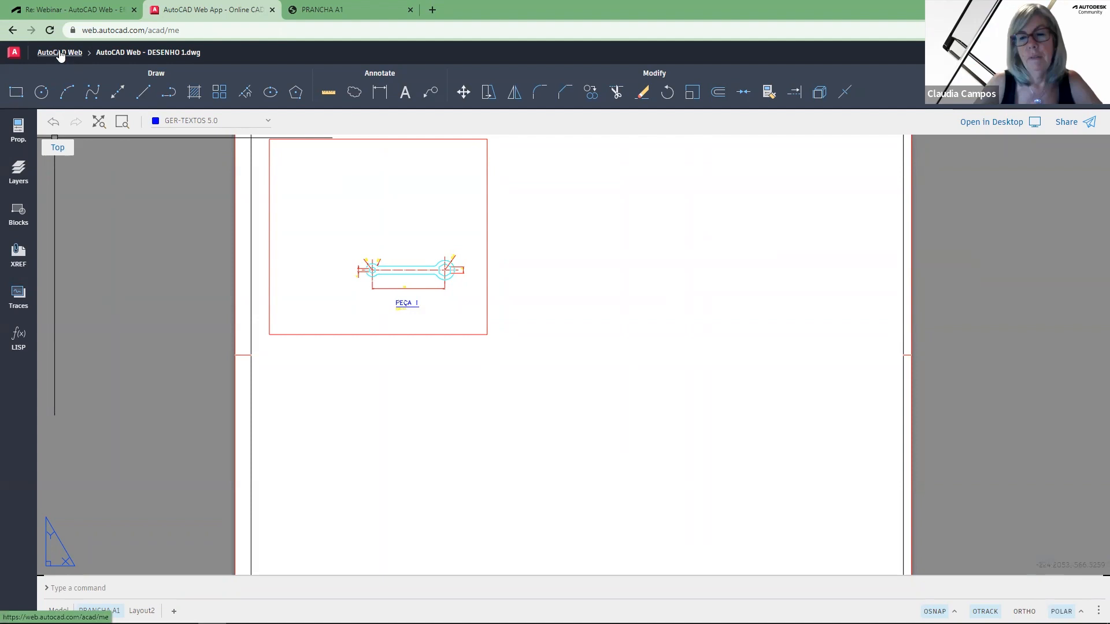